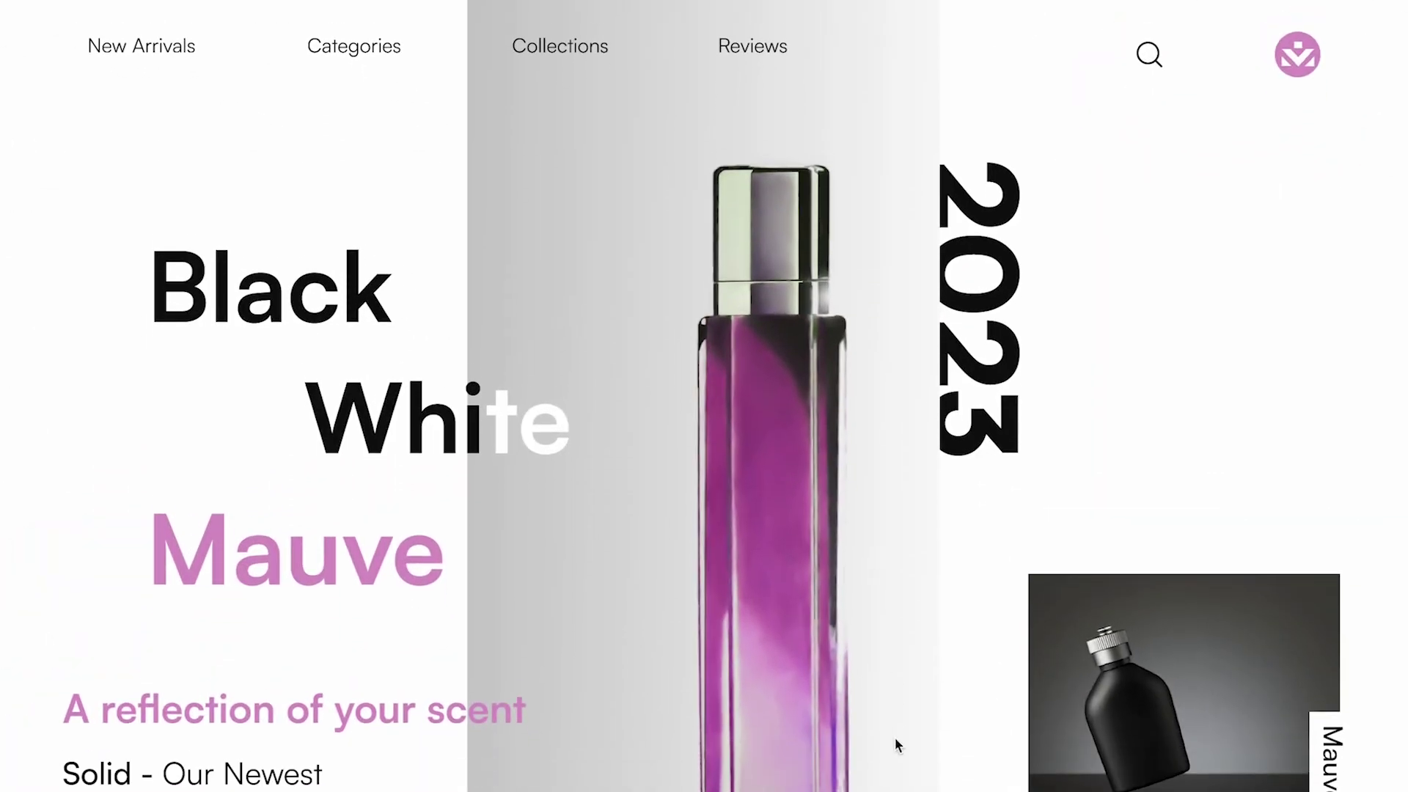
# Scroll down the canvas to bring the Mauve brief's requirement sticky notes into view.
pyautogui.scroll(-1, 896, 741)
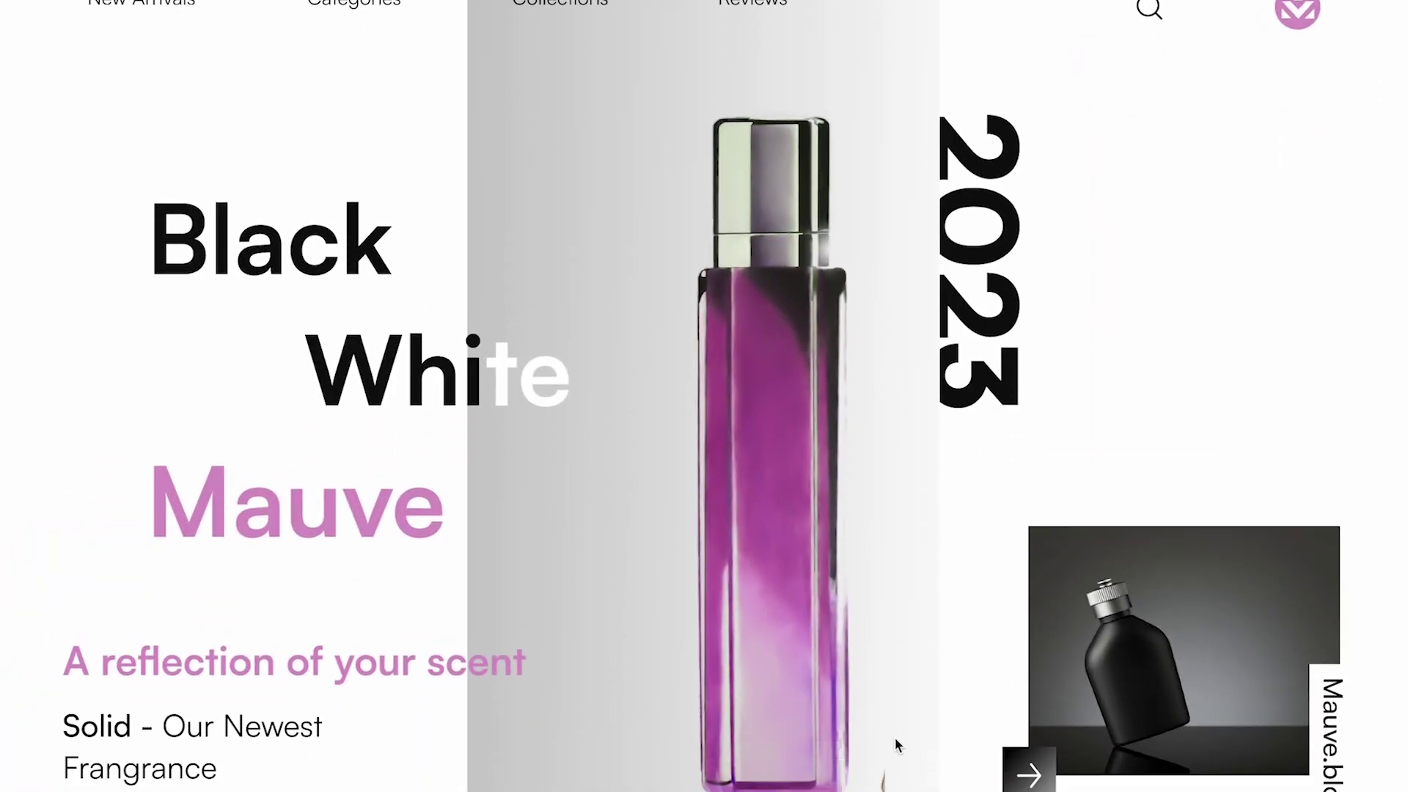
pyautogui.scroll(-2, 896, 745)
pyautogui.scroll(-4, 896, 744)
pyautogui.scroll(-2, 897, 744)
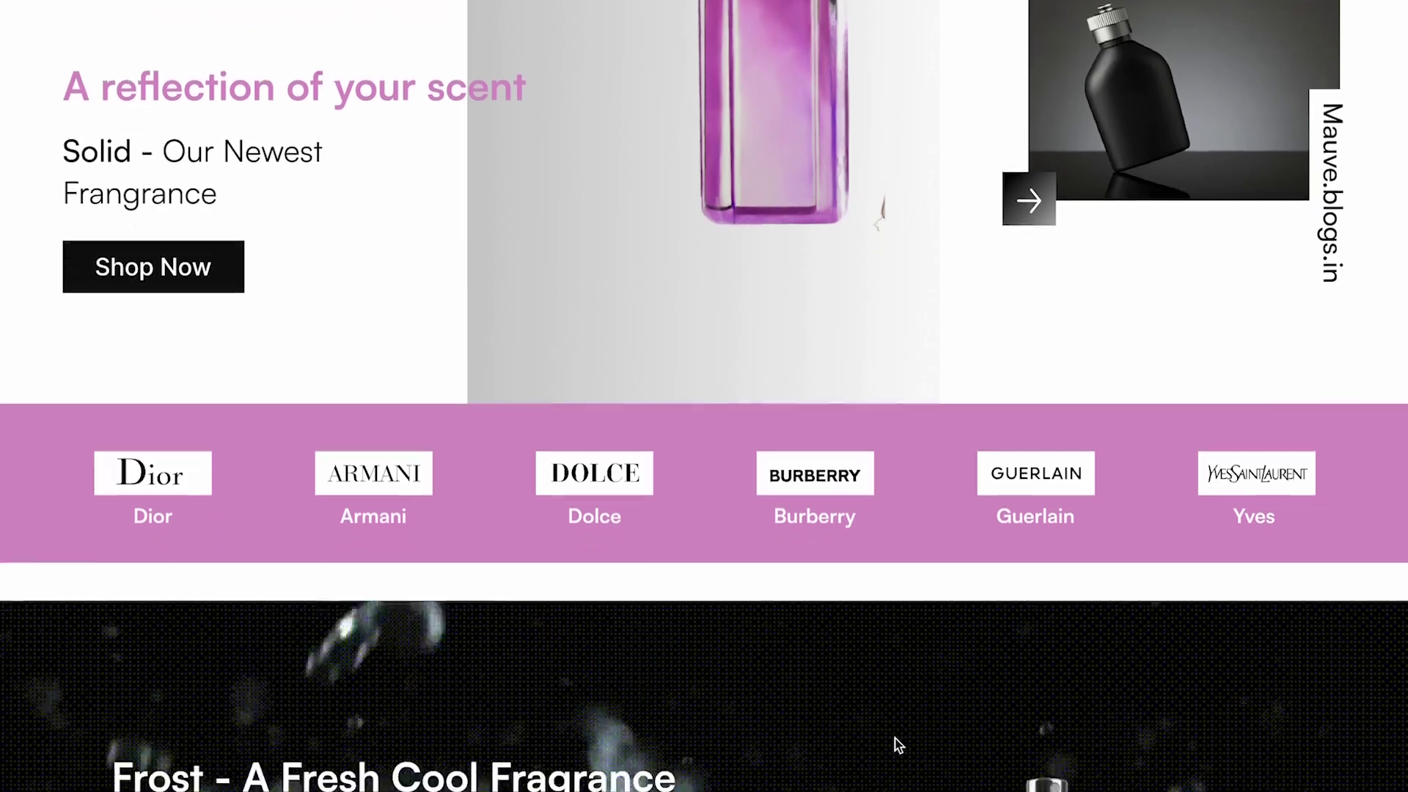
pyautogui.scroll(-4, 896, 744)
pyautogui.scroll(-1, 896, 744)
pyautogui.scroll(-2, 896, 744)
pyautogui.scroll(-2, 896, 744)
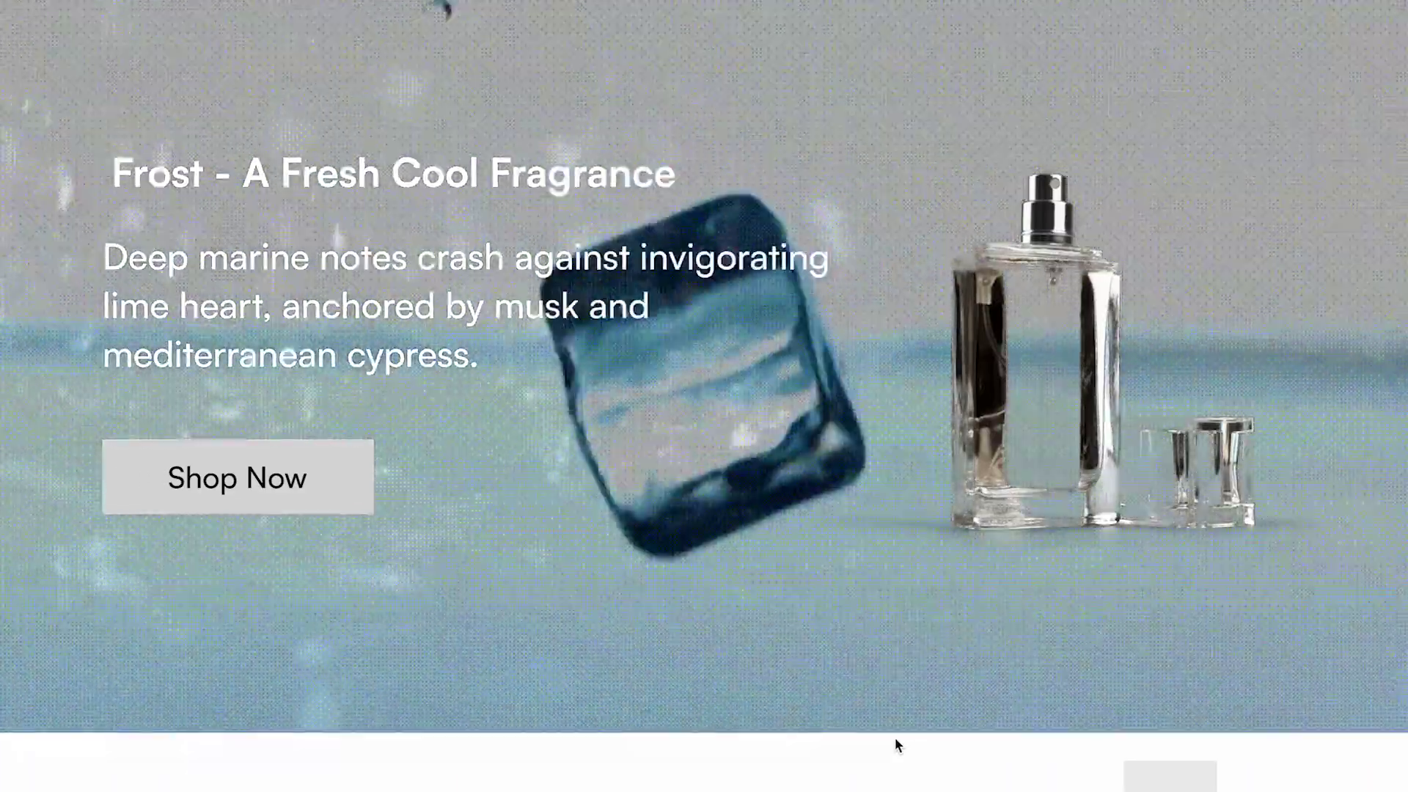
pyautogui.scroll(-2, 895, 737)
pyautogui.scroll(-4, 895, 737)
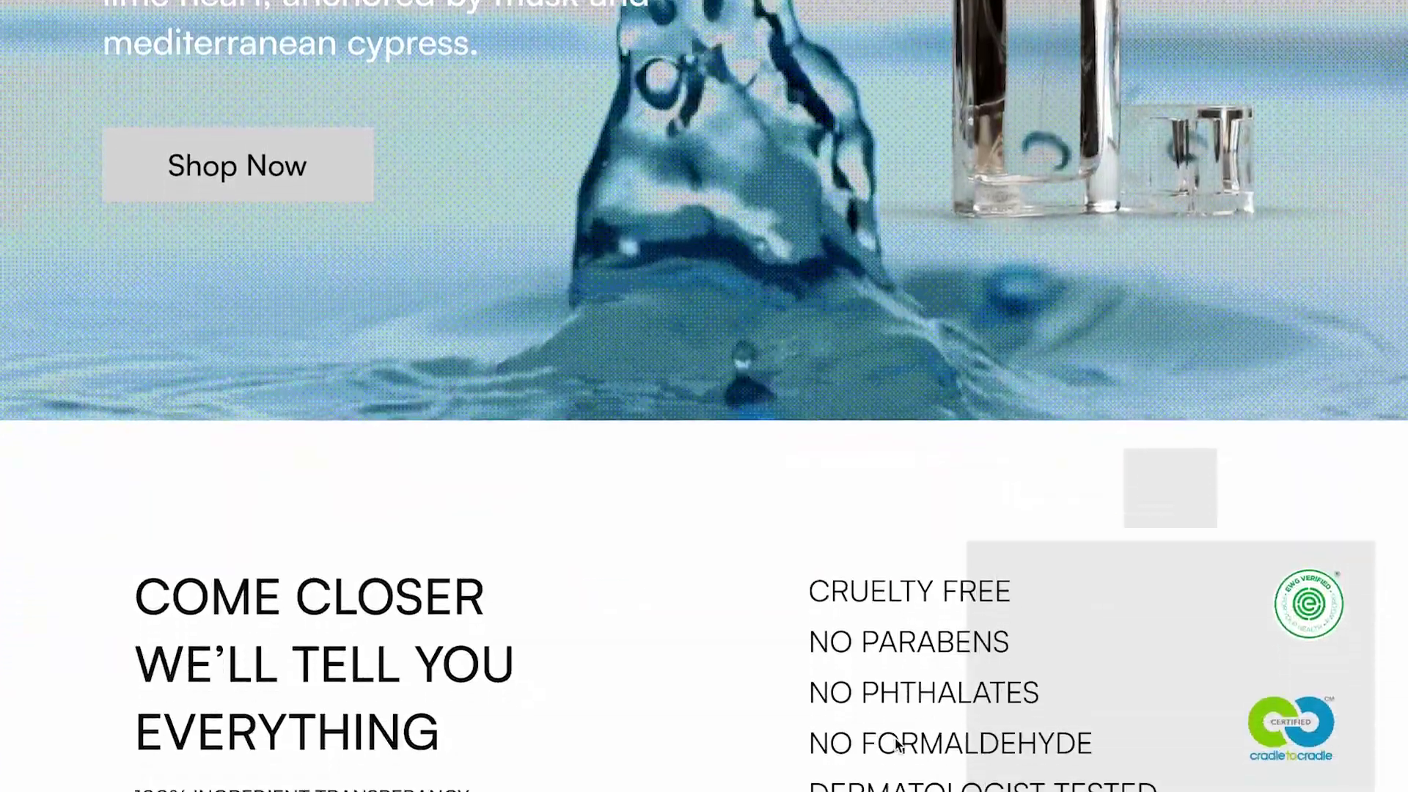
pyautogui.scroll(-7, 894, 737)
pyautogui.scroll(-2, 895, 741)
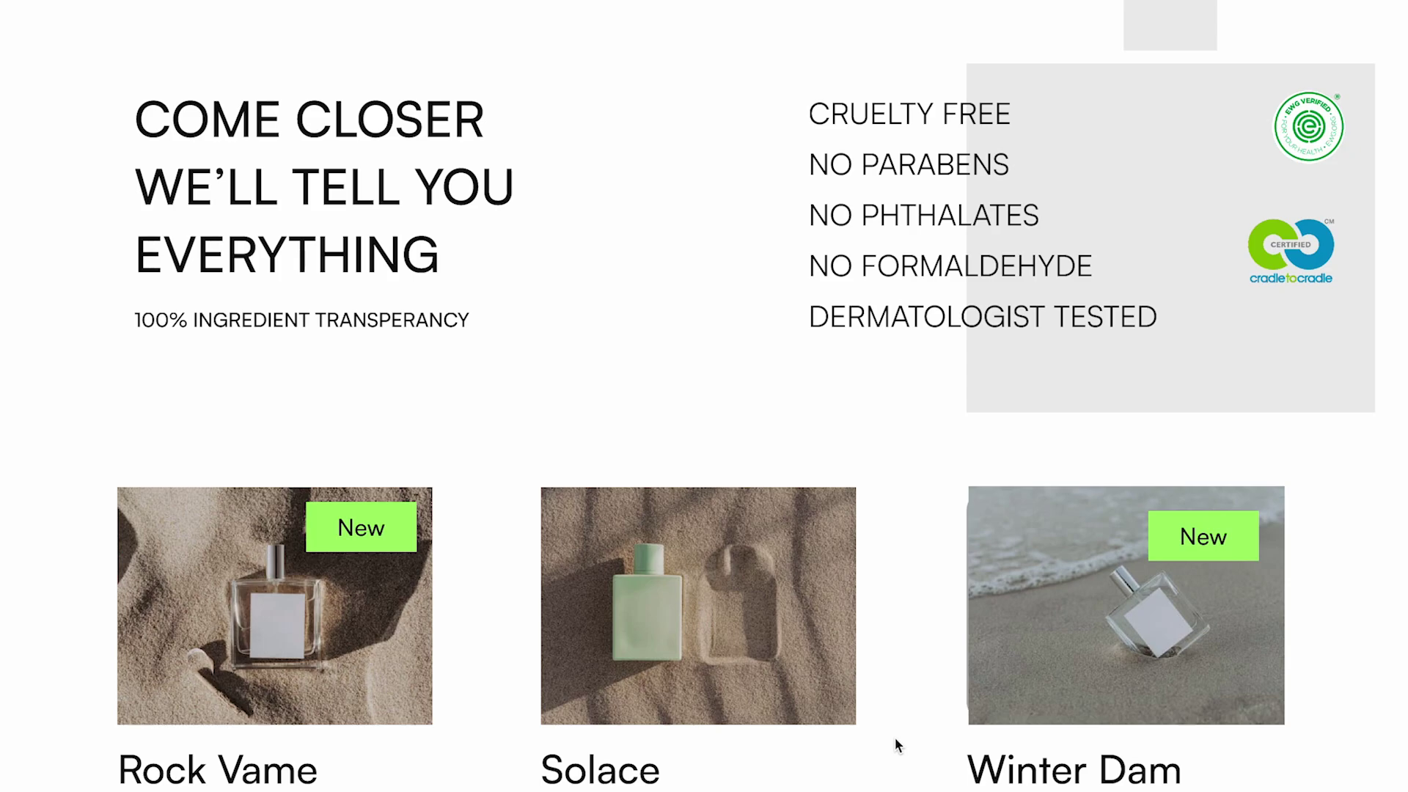
pyautogui.scroll(-2, 895, 739)
pyautogui.scroll(-5, 895, 739)
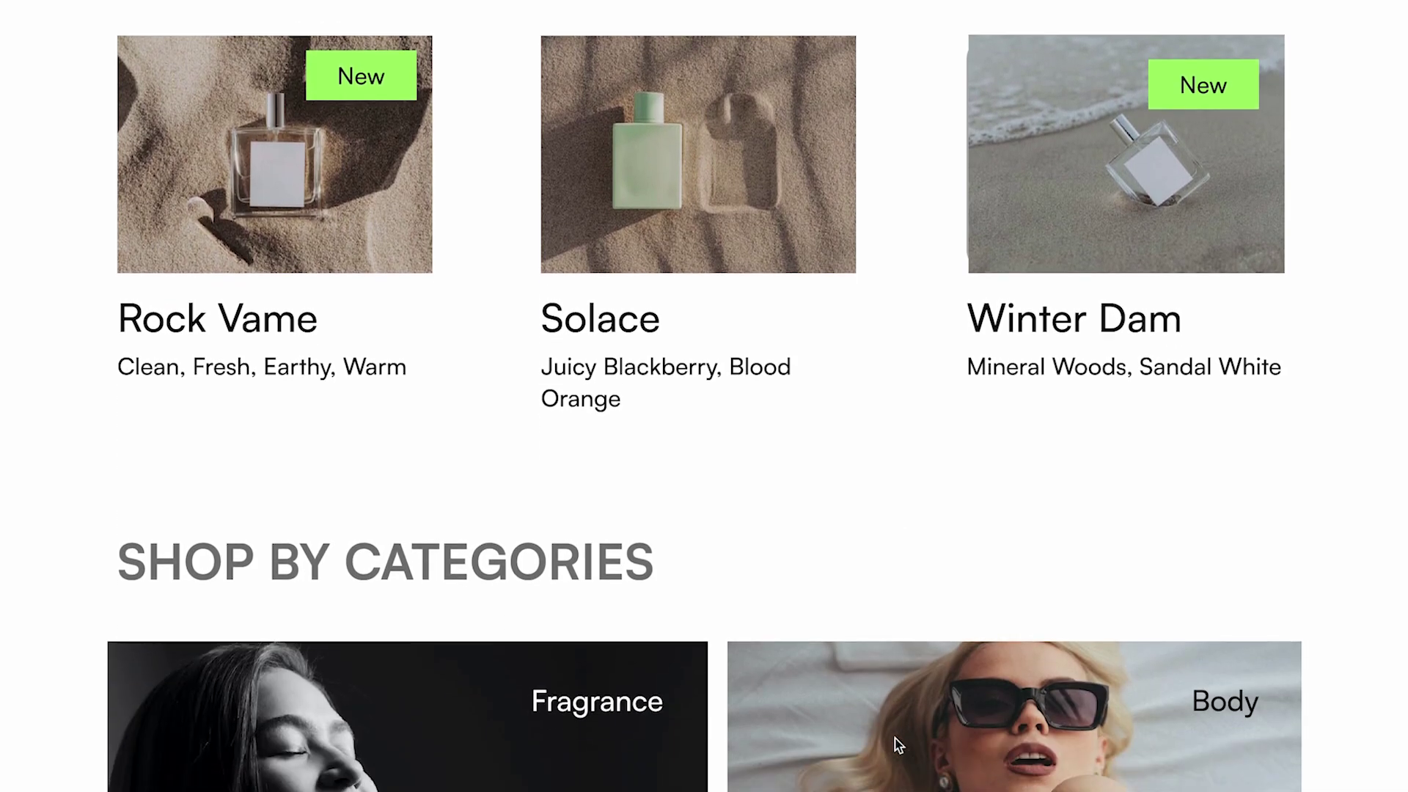
pyautogui.scroll(-2, 898, 745)
pyautogui.scroll(-7, 897, 744)
pyautogui.scroll(-3, 897, 744)
pyautogui.scroll(-8, 897, 744)
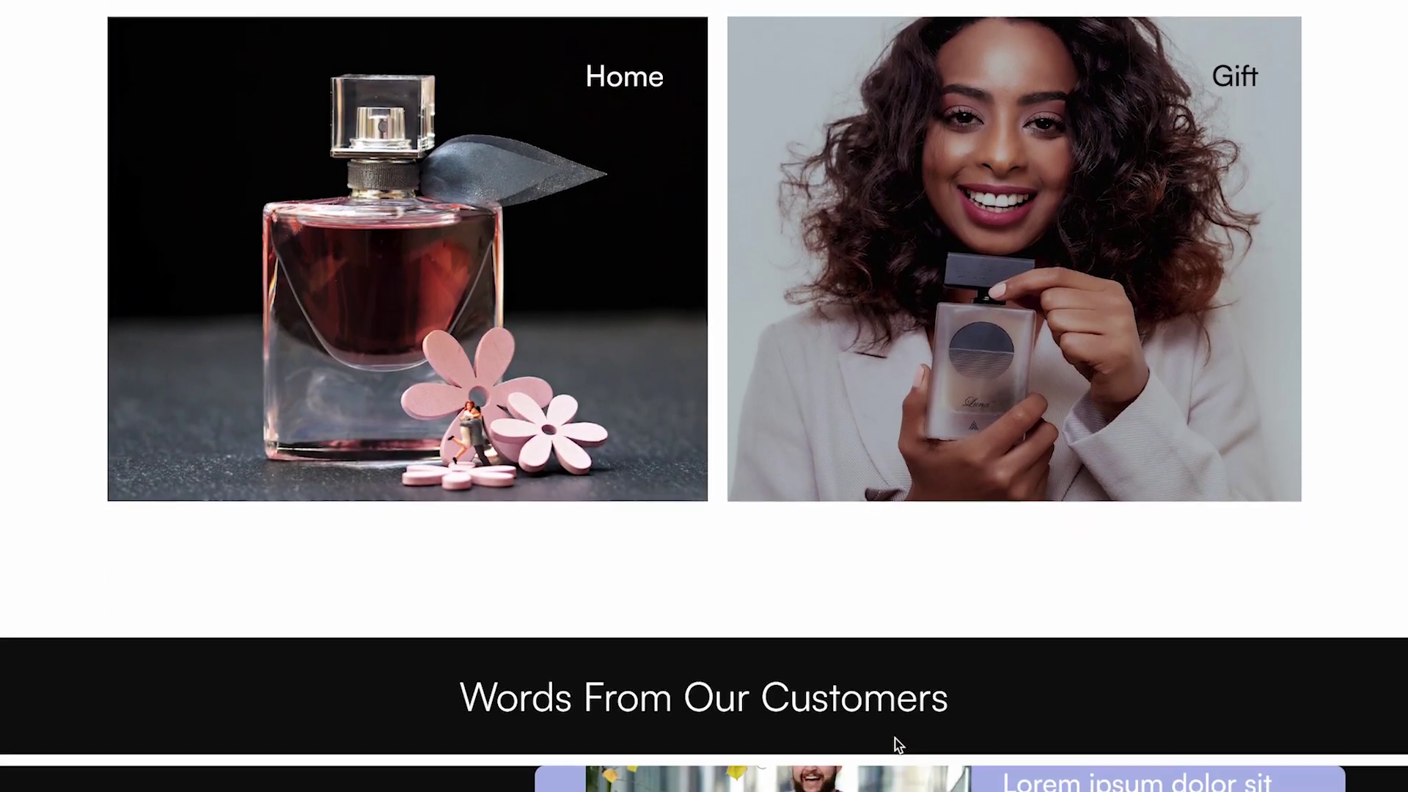
pyautogui.scroll(-9, 897, 744)
pyautogui.scroll(-8, 897, 744)
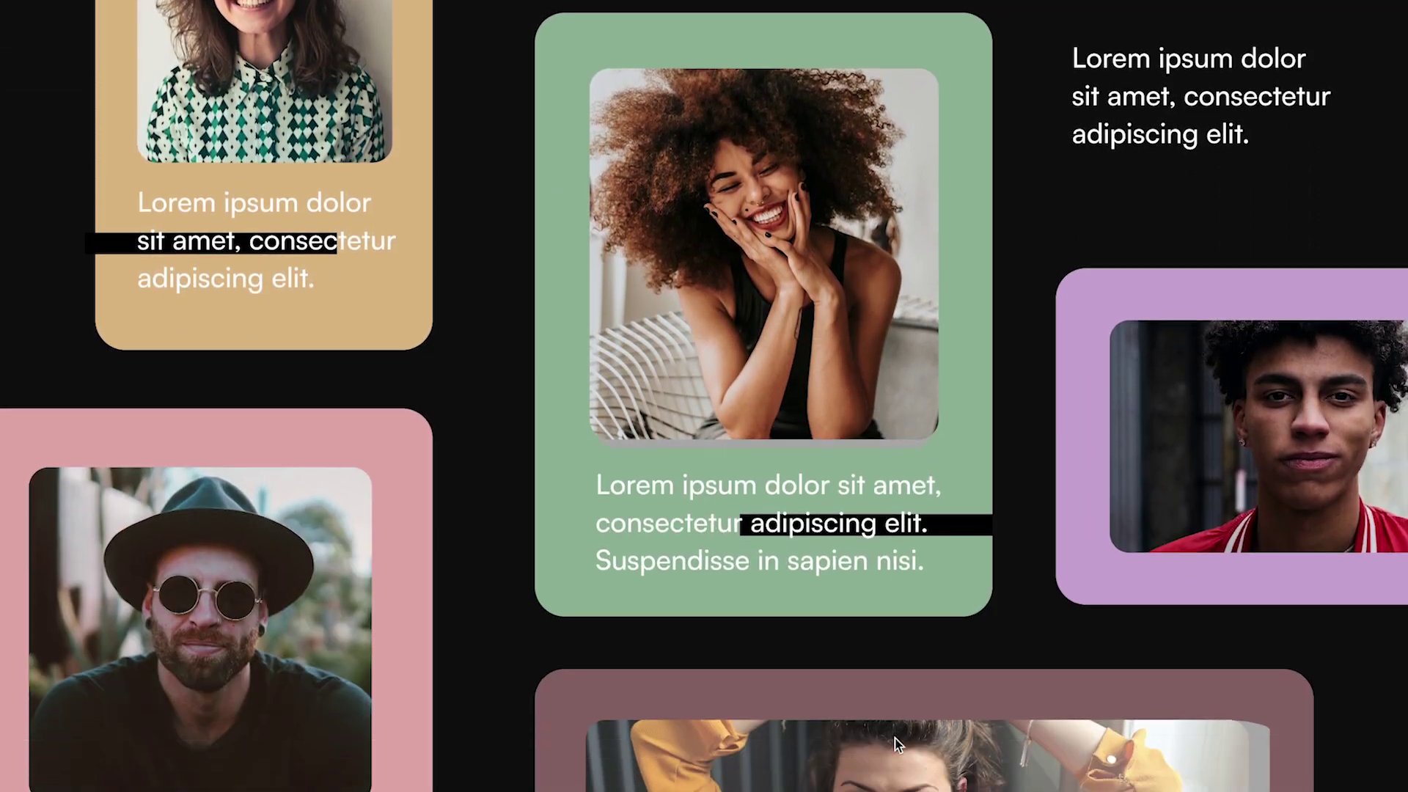
pyautogui.scroll(-3, 898, 744)
pyautogui.scroll(-6, 898, 745)
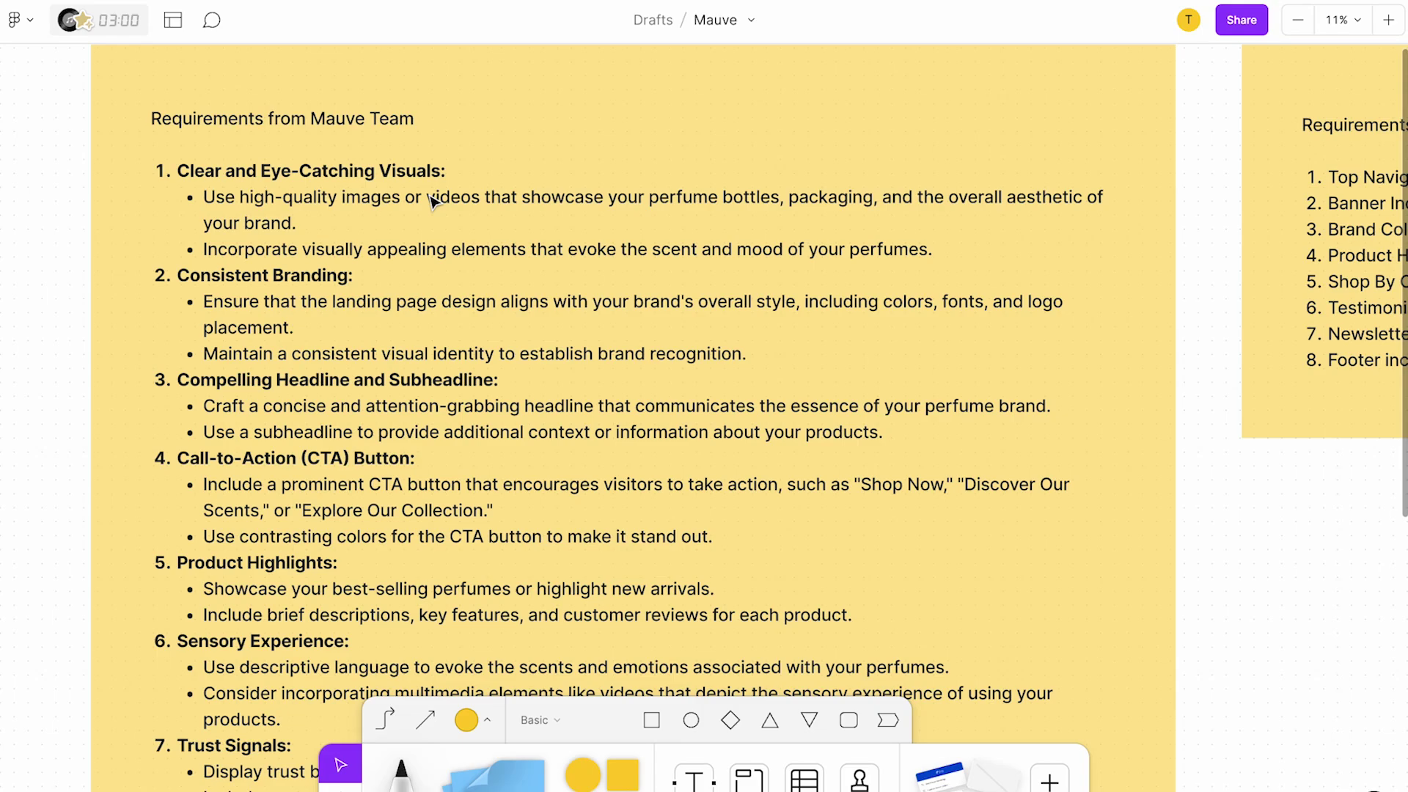
pyautogui.scroll(-2, 286, 213)
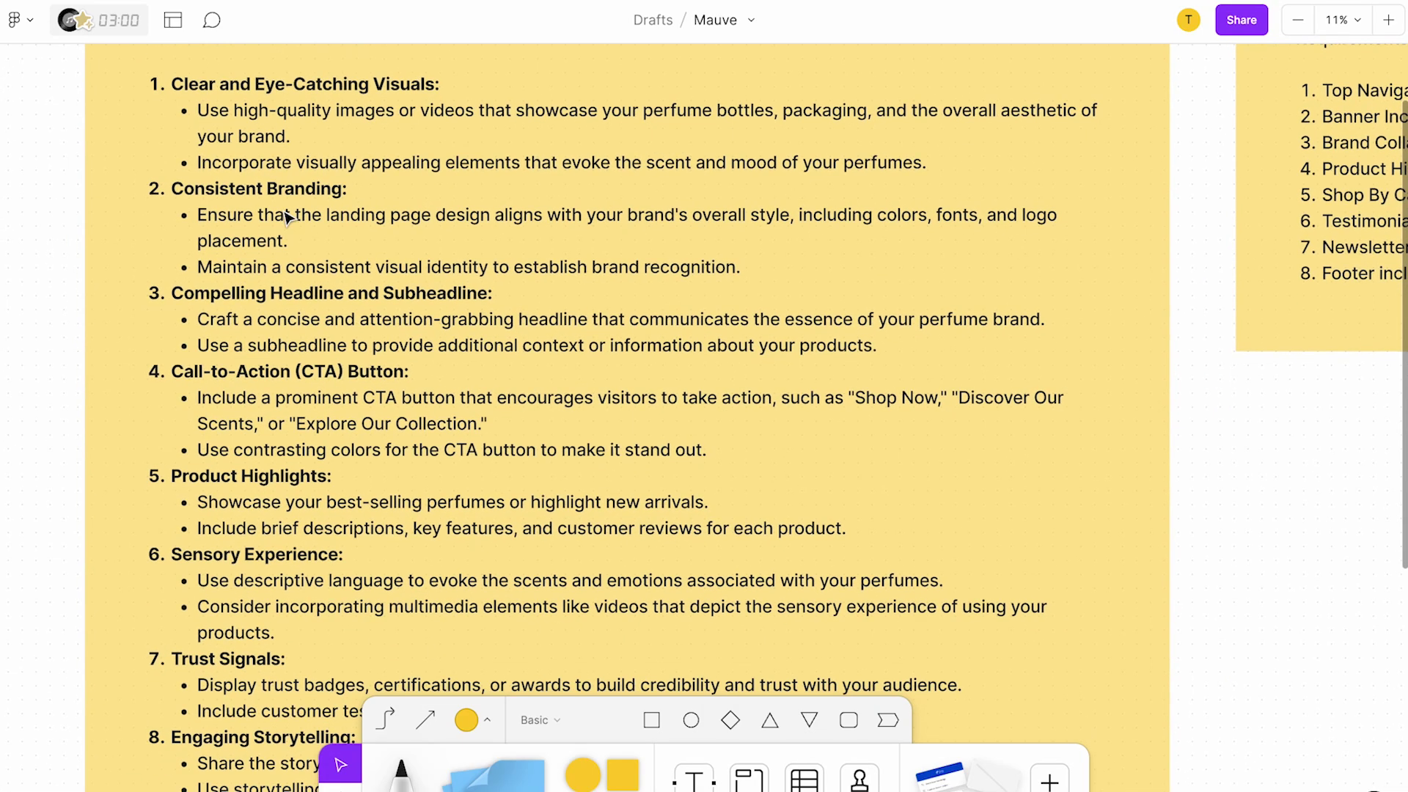
pyautogui.scroll(-4, 286, 213)
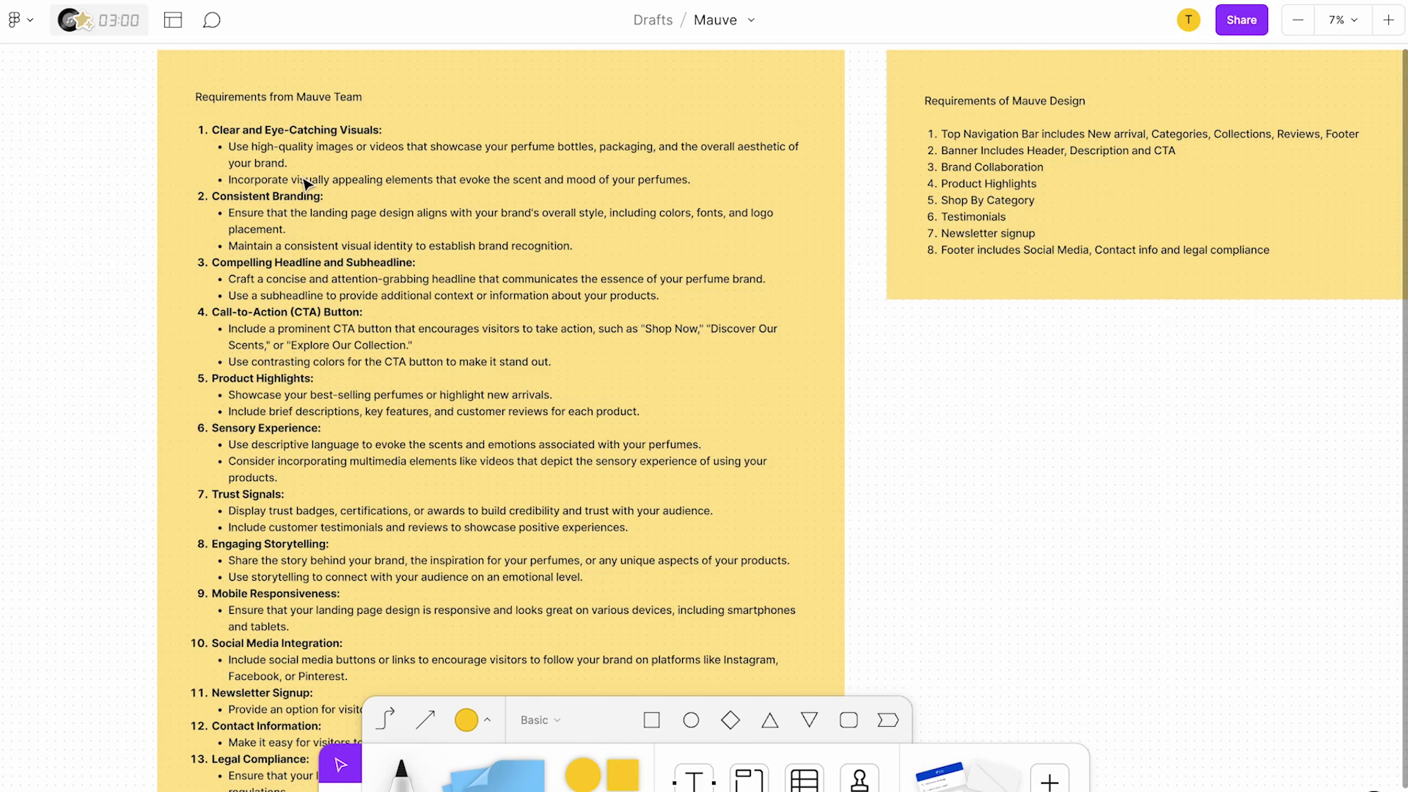
pyautogui.scroll(3, 305, 182)
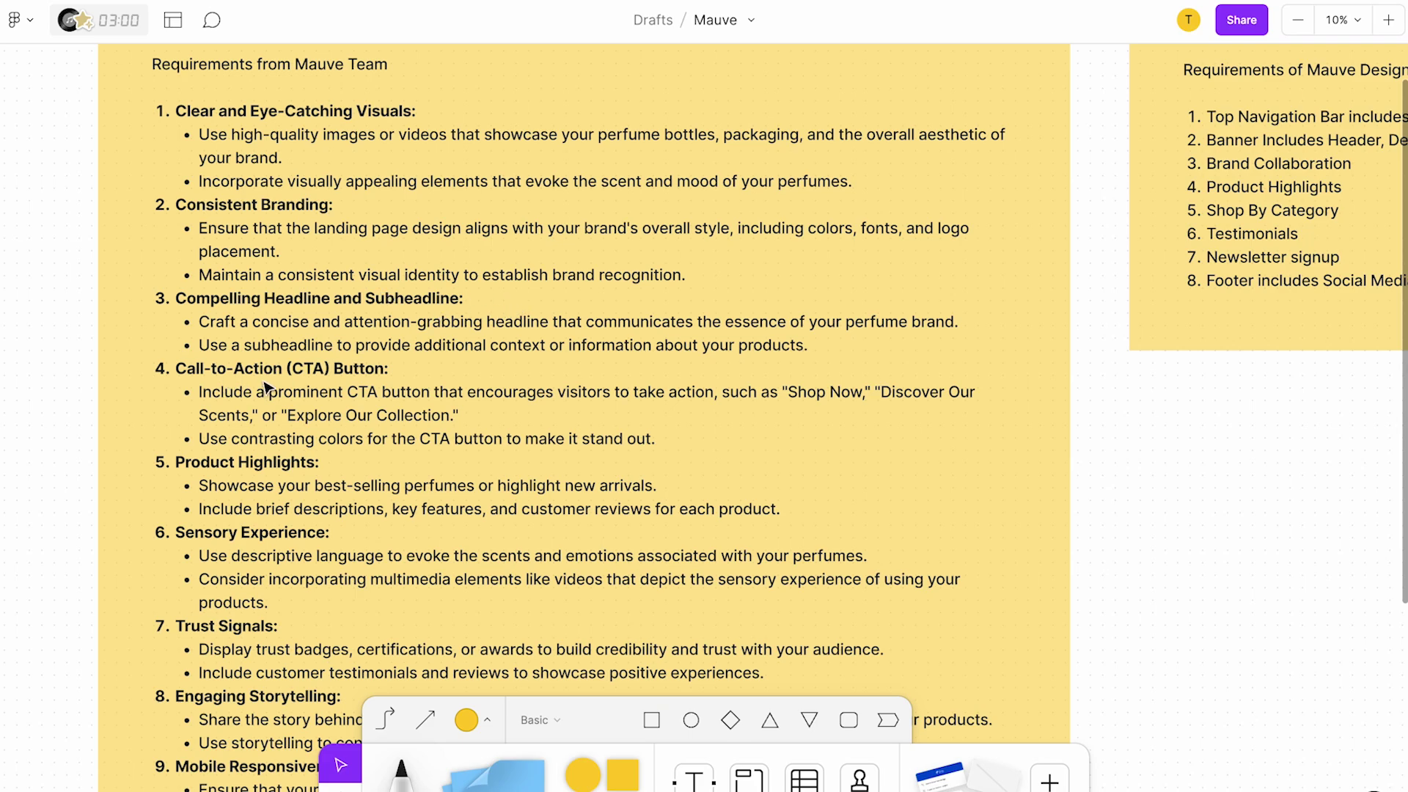
pyautogui.scroll(-2, 394, 397)
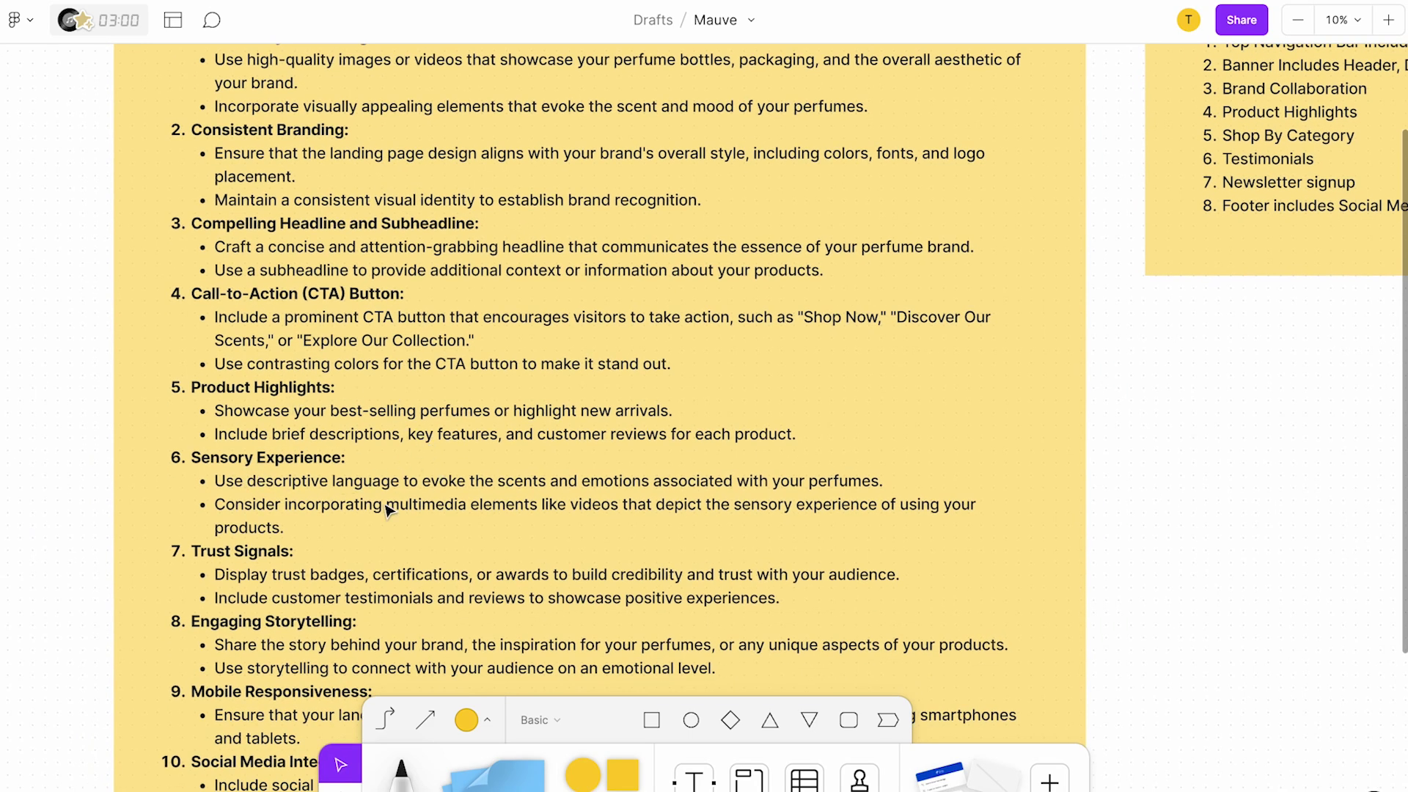
pyautogui.scroll(-2, 314, 562)
pyautogui.scroll(-1, 225, 584)
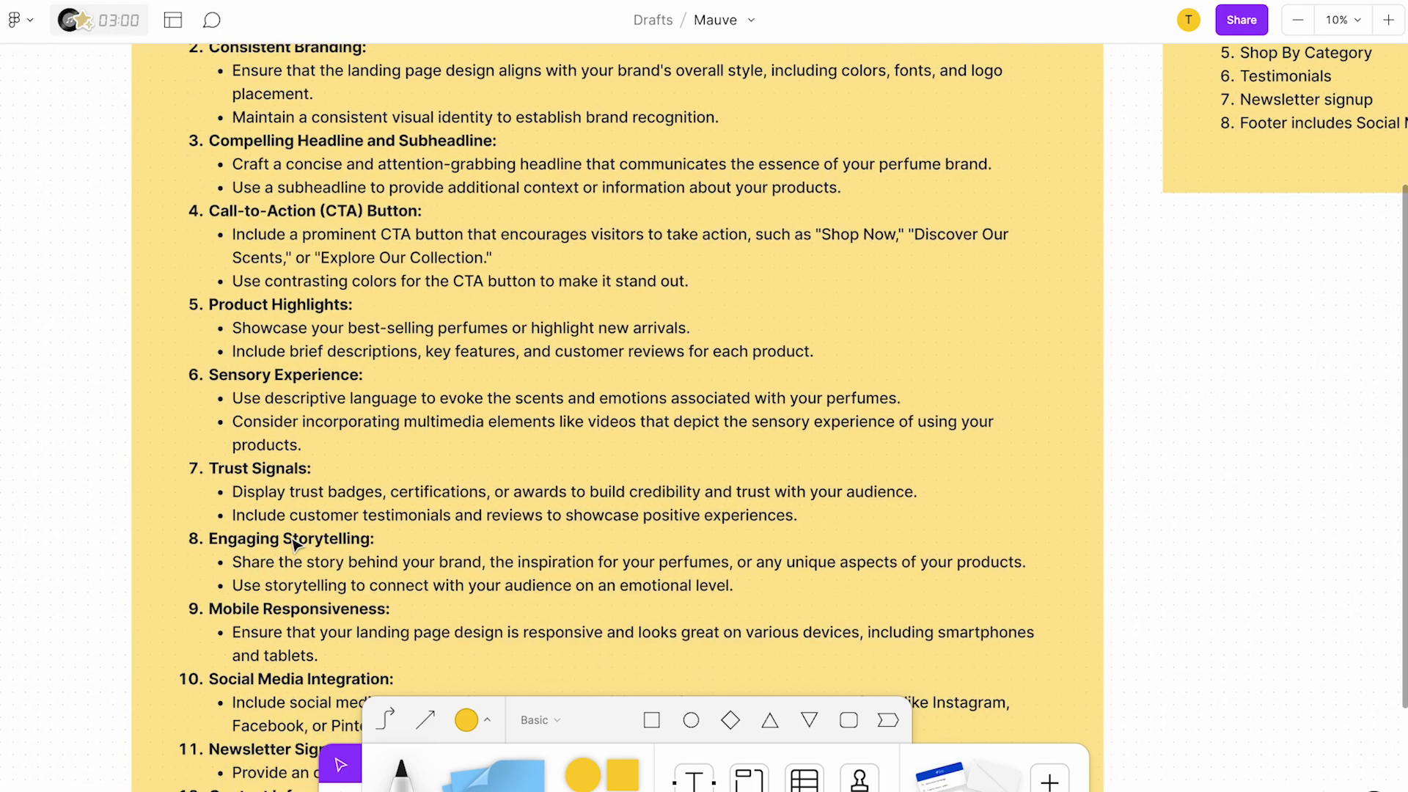
pyautogui.scroll(-2, 294, 543)
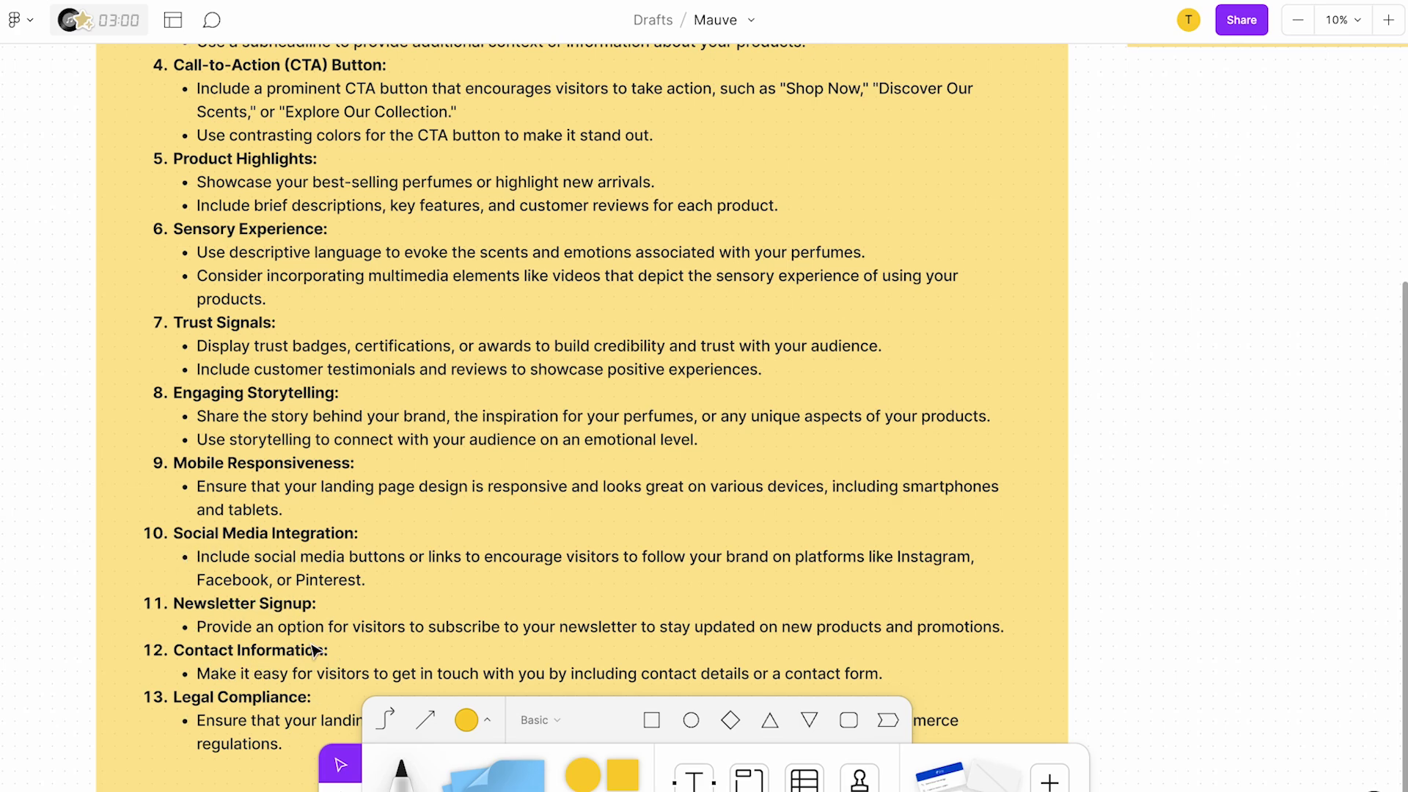
pyautogui.scroll(5, 314, 651)
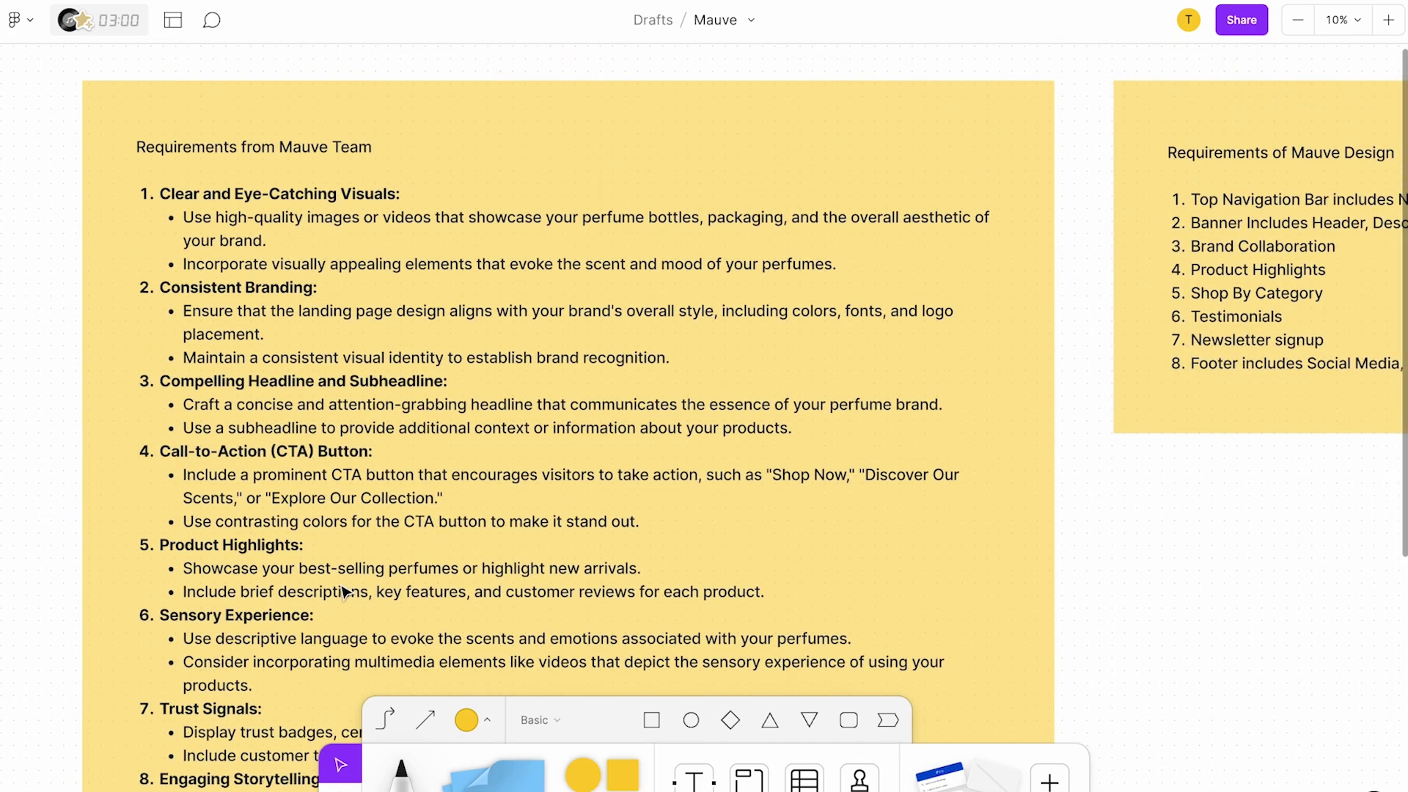
pyautogui.hscroll(5, 343, 593)
pyautogui.hscroll(2, 344, 591)
pyautogui.hscroll(-5, 346, 591)
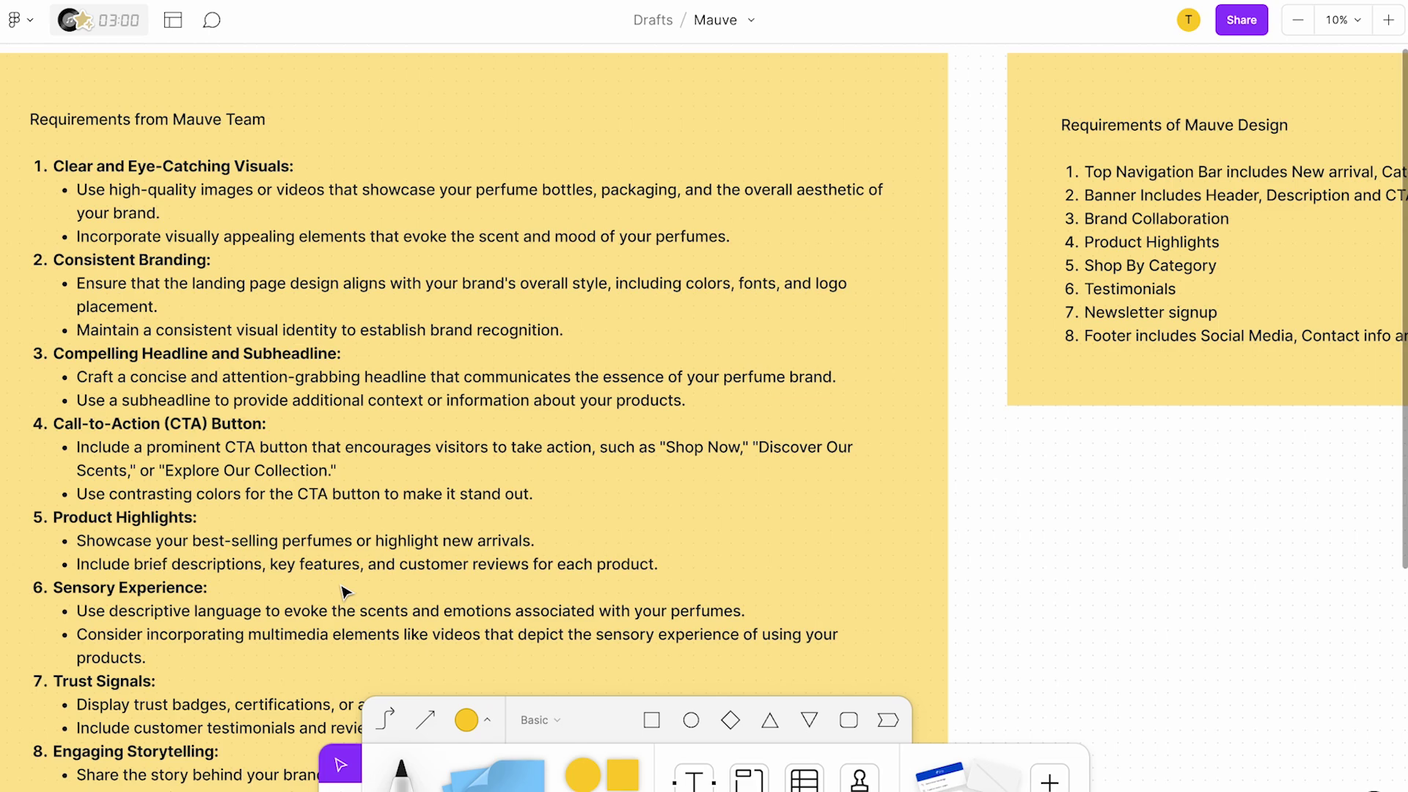
pyautogui.hscroll(3, 344, 591)
pyautogui.hscroll(4, 347, 572)
pyautogui.scroll(3, 694, 260)
pyautogui.scroll(2, 692, 256)
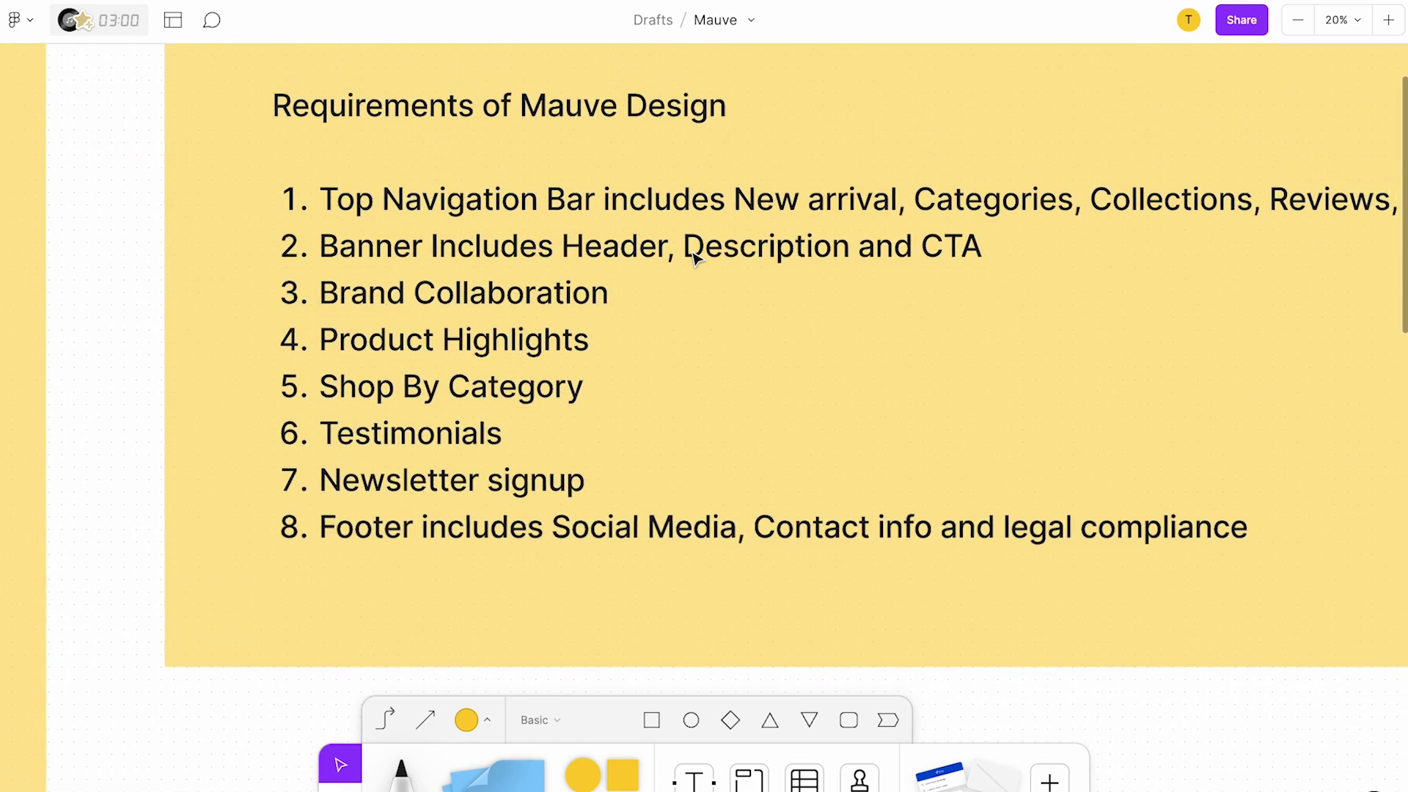
pyautogui.scroll(-3, 694, 259)
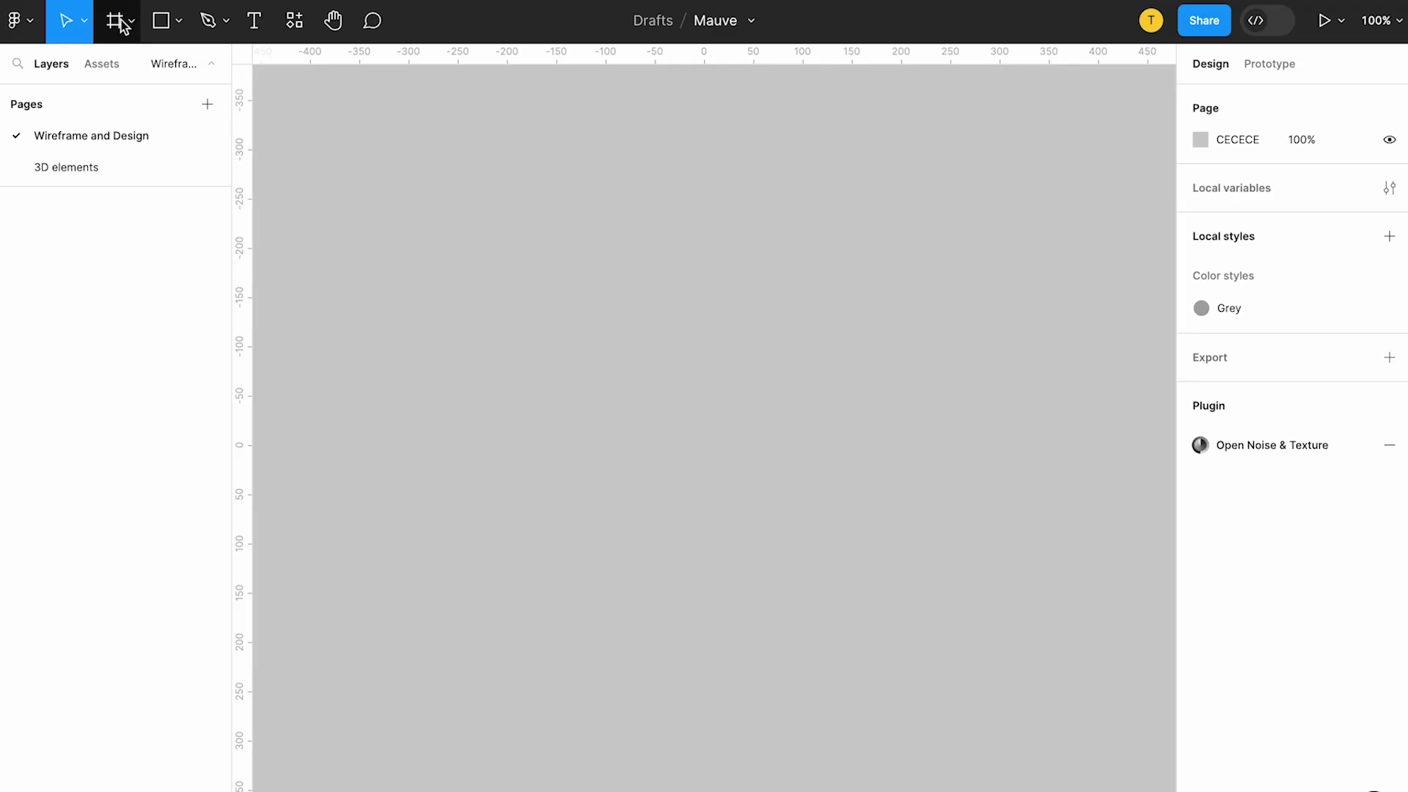
pyautogui.press('f')
# Place a new frame and size it to the 1440×1024 Wireframe preset.
pyautogui.click(479, 177)
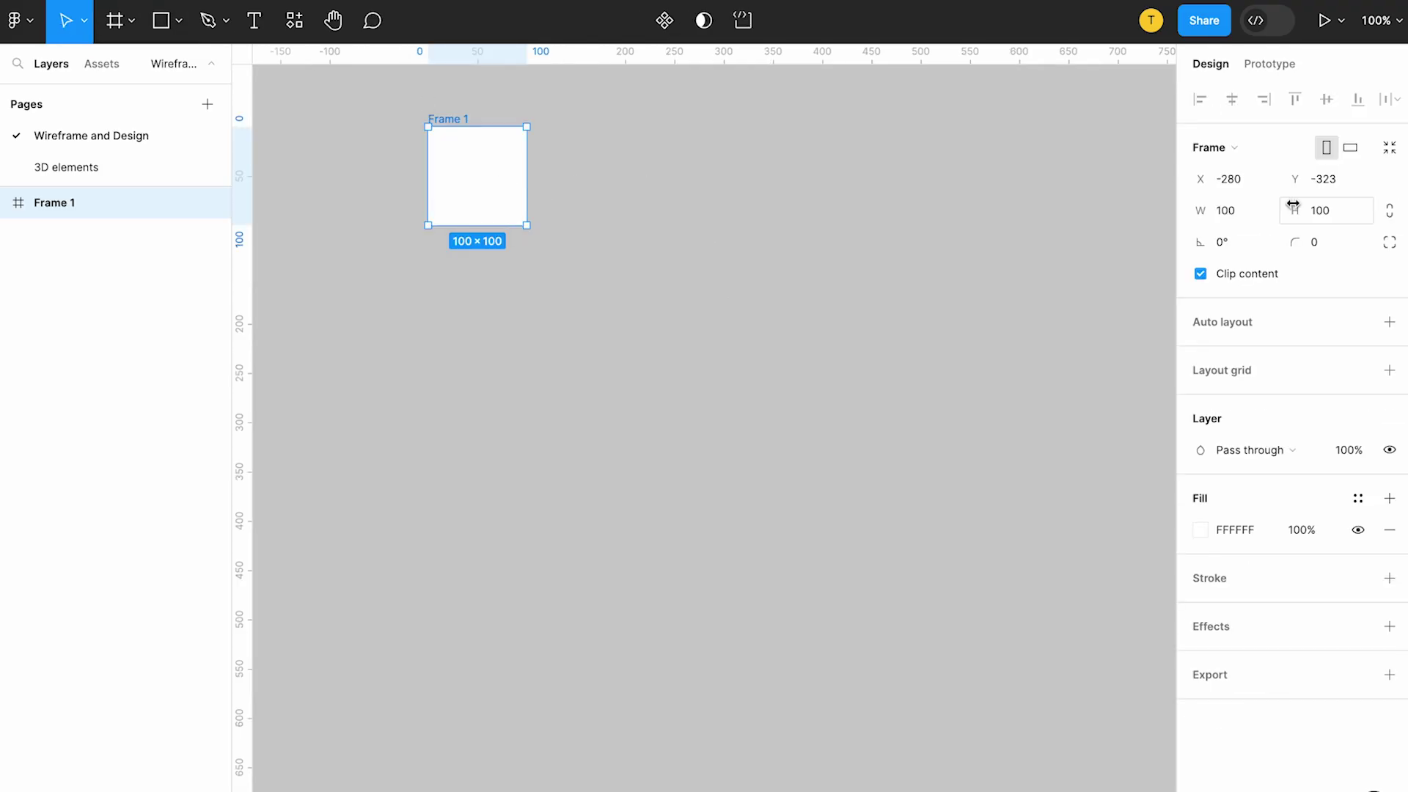
pyautogui.click(1214, 148)
pyautogui.click(1269, 691)
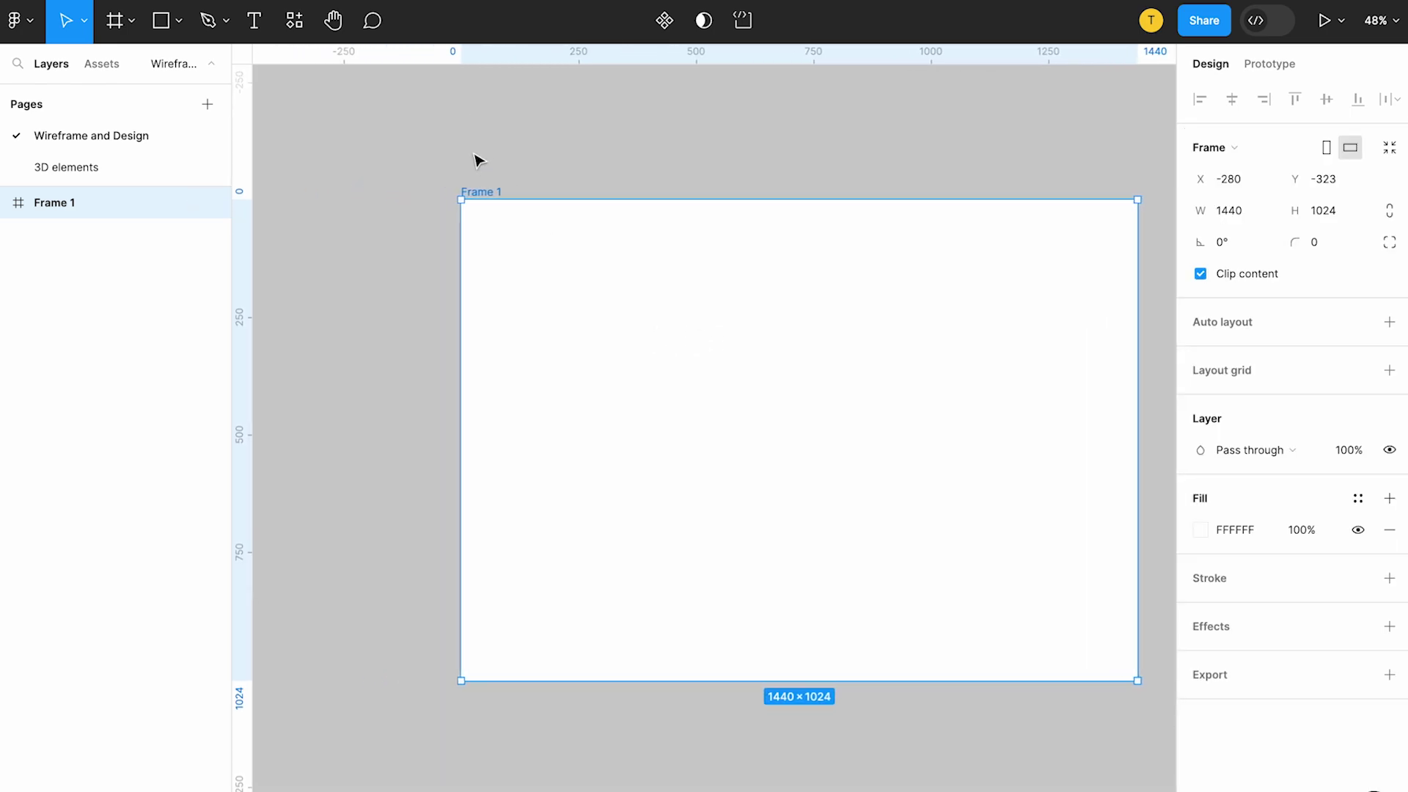
# Rename the frame 'Wireframe' and start a text label at its top-left.
pyautogui.doubleClick(480, 192)
pyautogui.write('Wireframe')
pyautogui.press('Return')
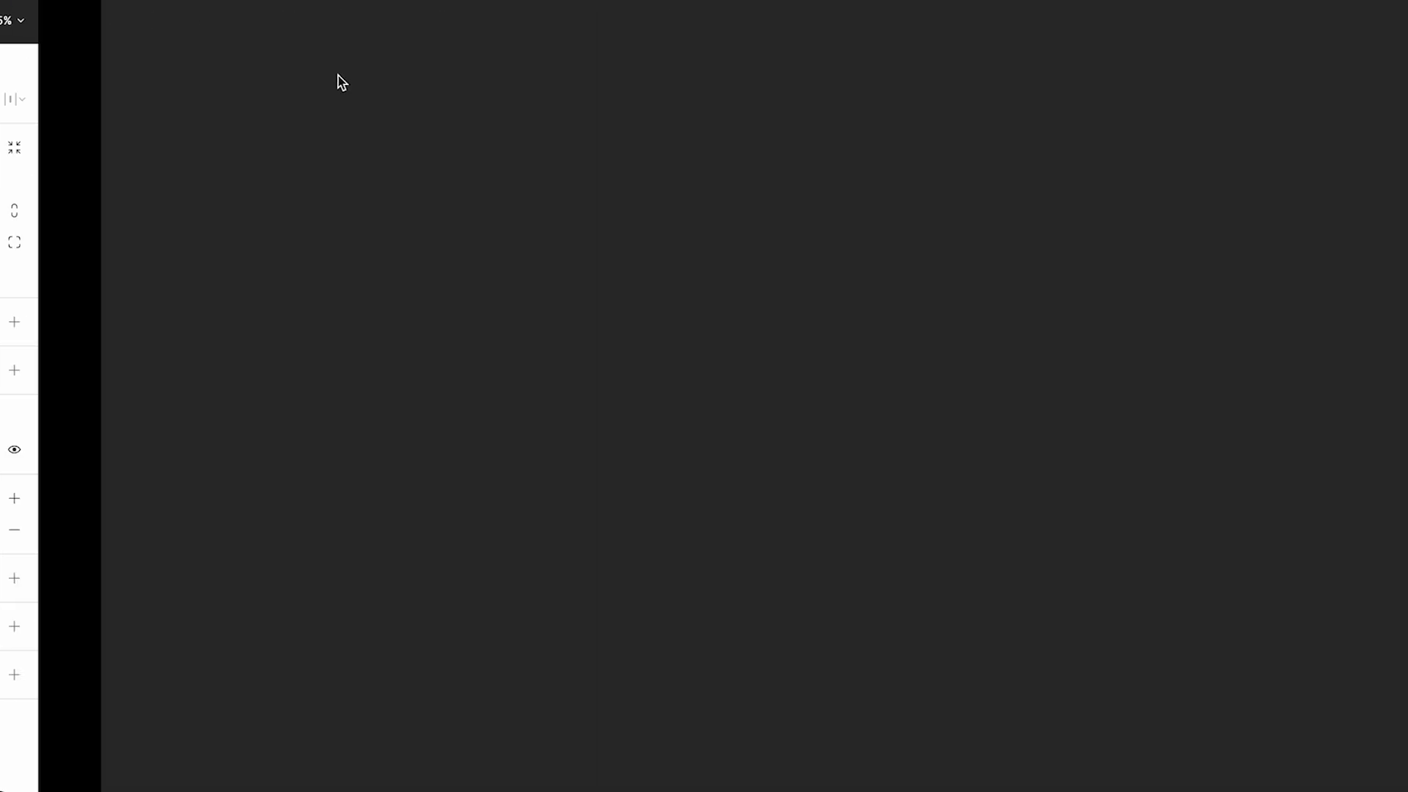
pyautogui.hscroll(2, 463, 248)
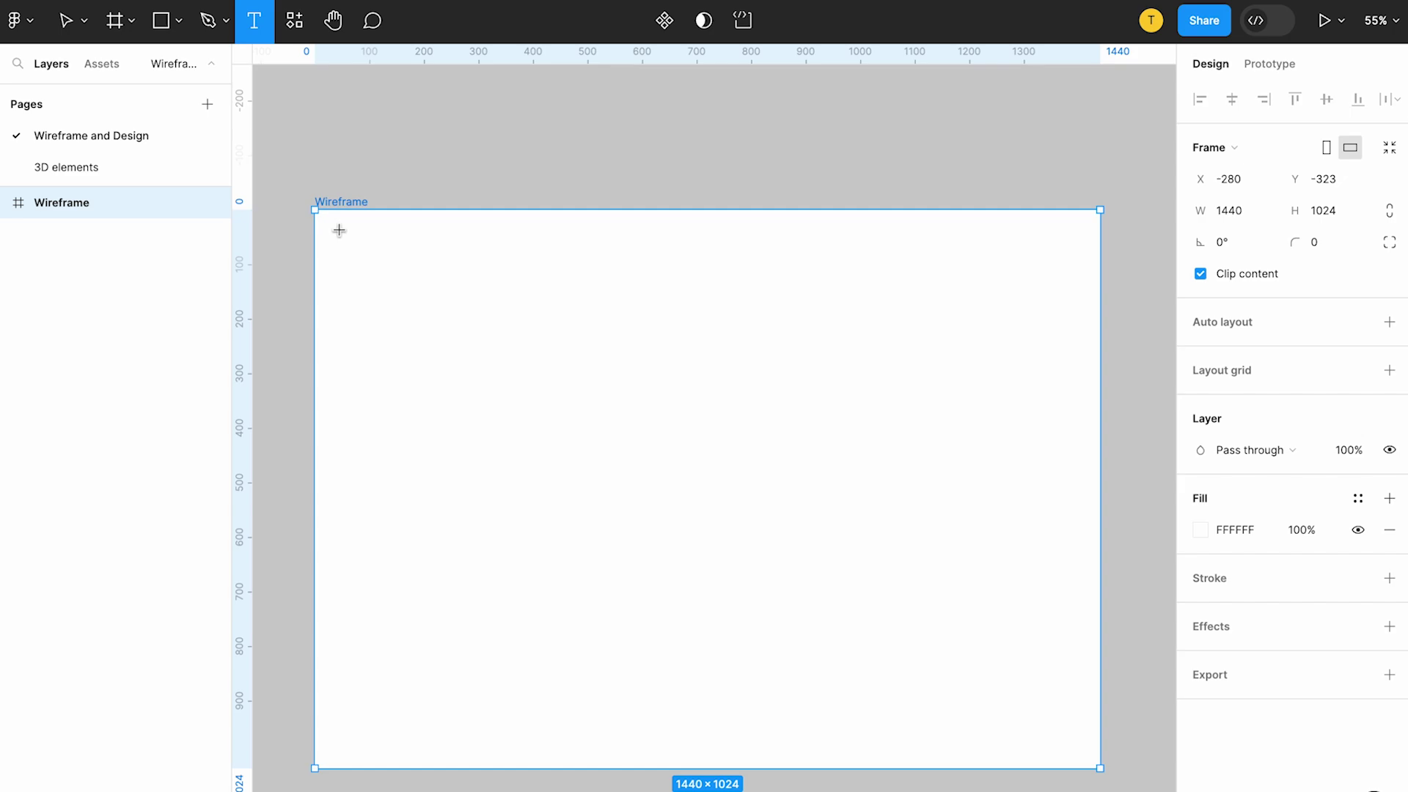
pyautogui.click(338, 230)
pyautogui.write('New Arrivals')
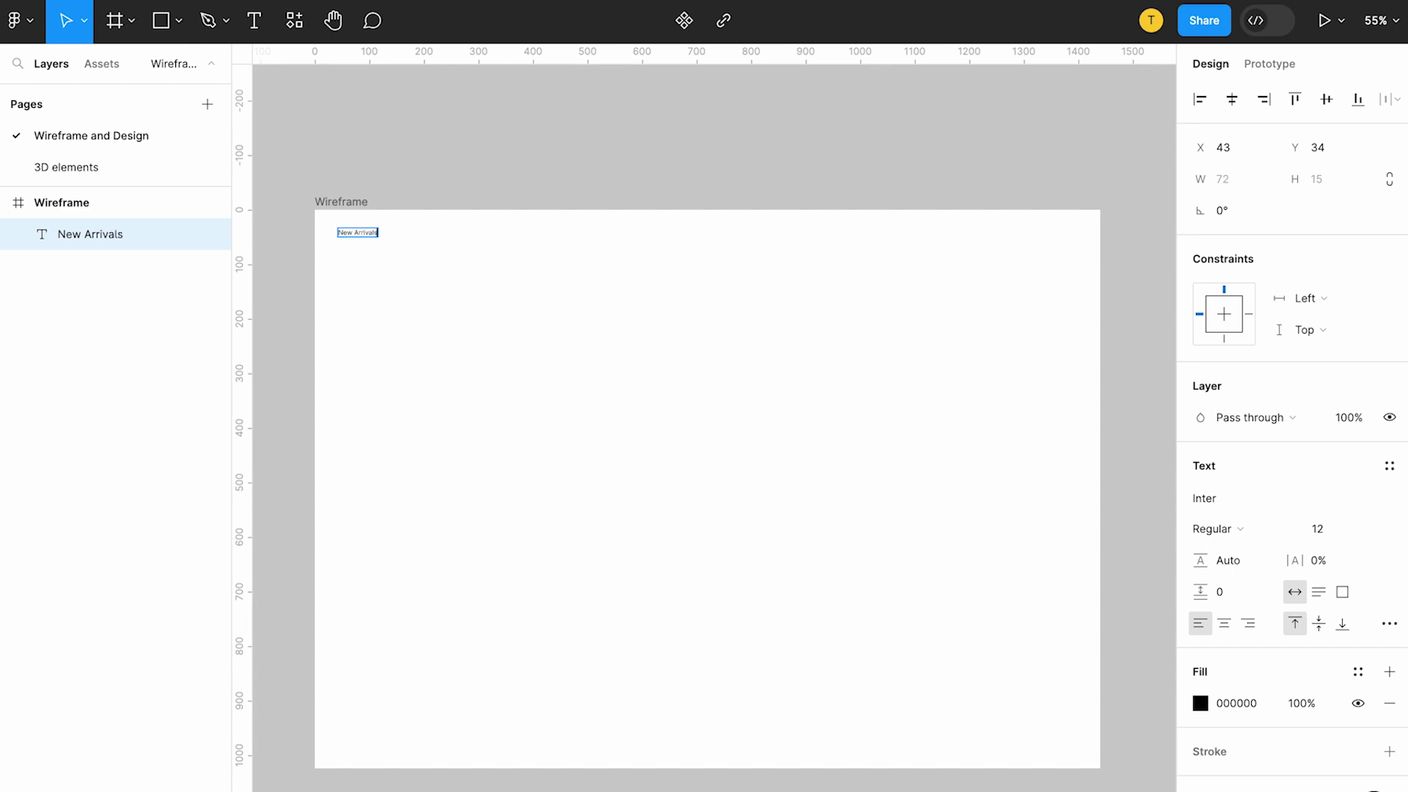
# Position the New Arrivals label at X 100, Y 100 inside the frame.
pyautogui.scroll(5, 413, 274)
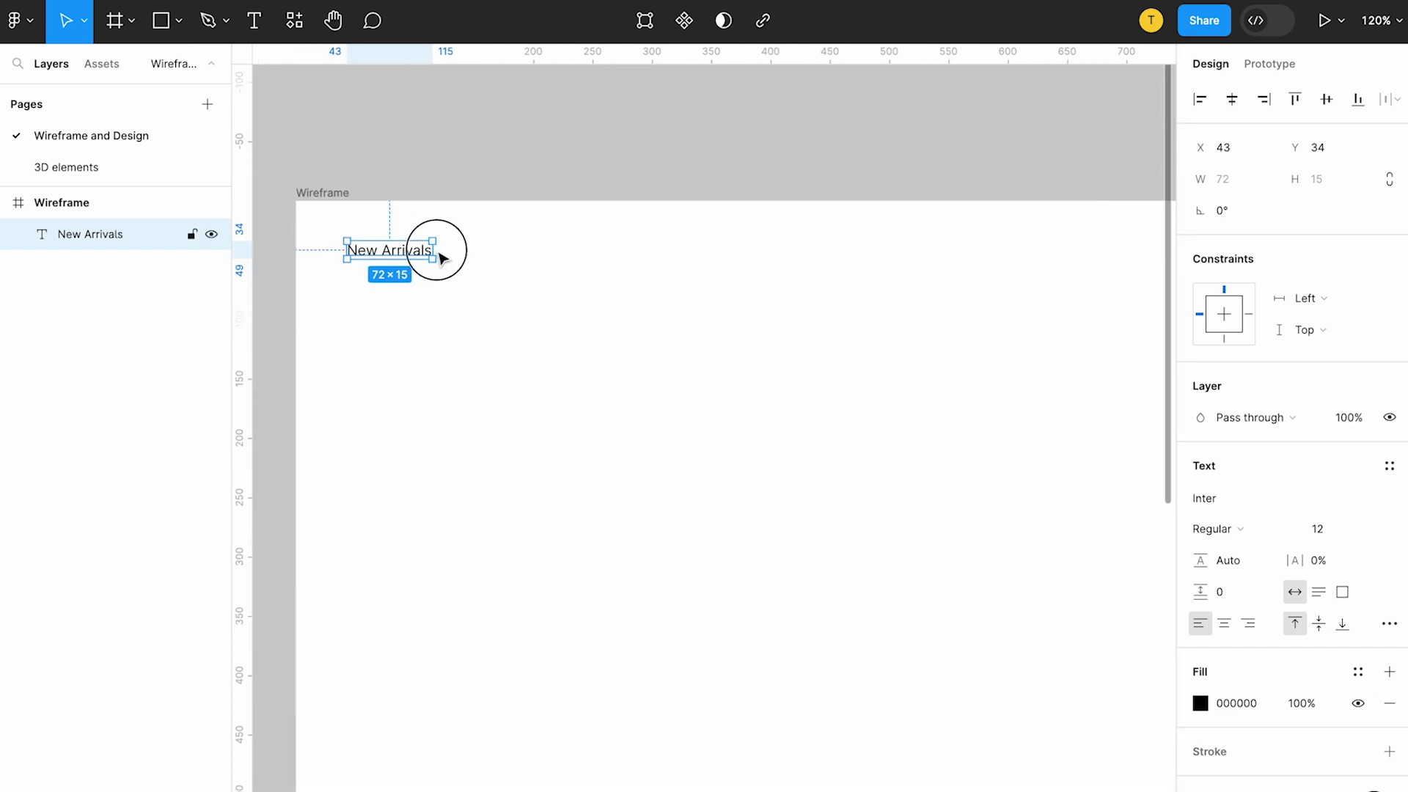
pyautogui.moveTo(459, 256); pyautogui.dragTo(486, 258)
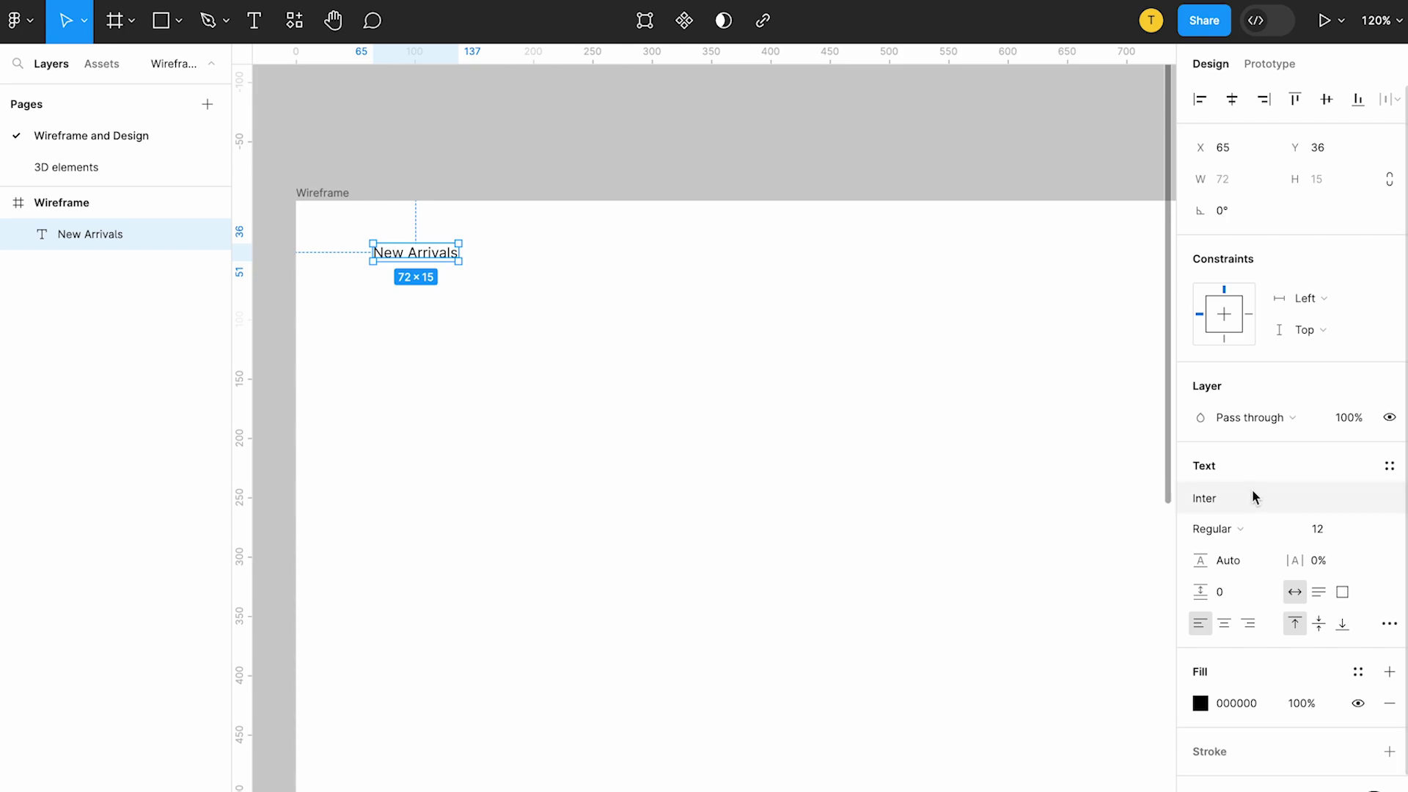
pyautogui.click(1342, 534)
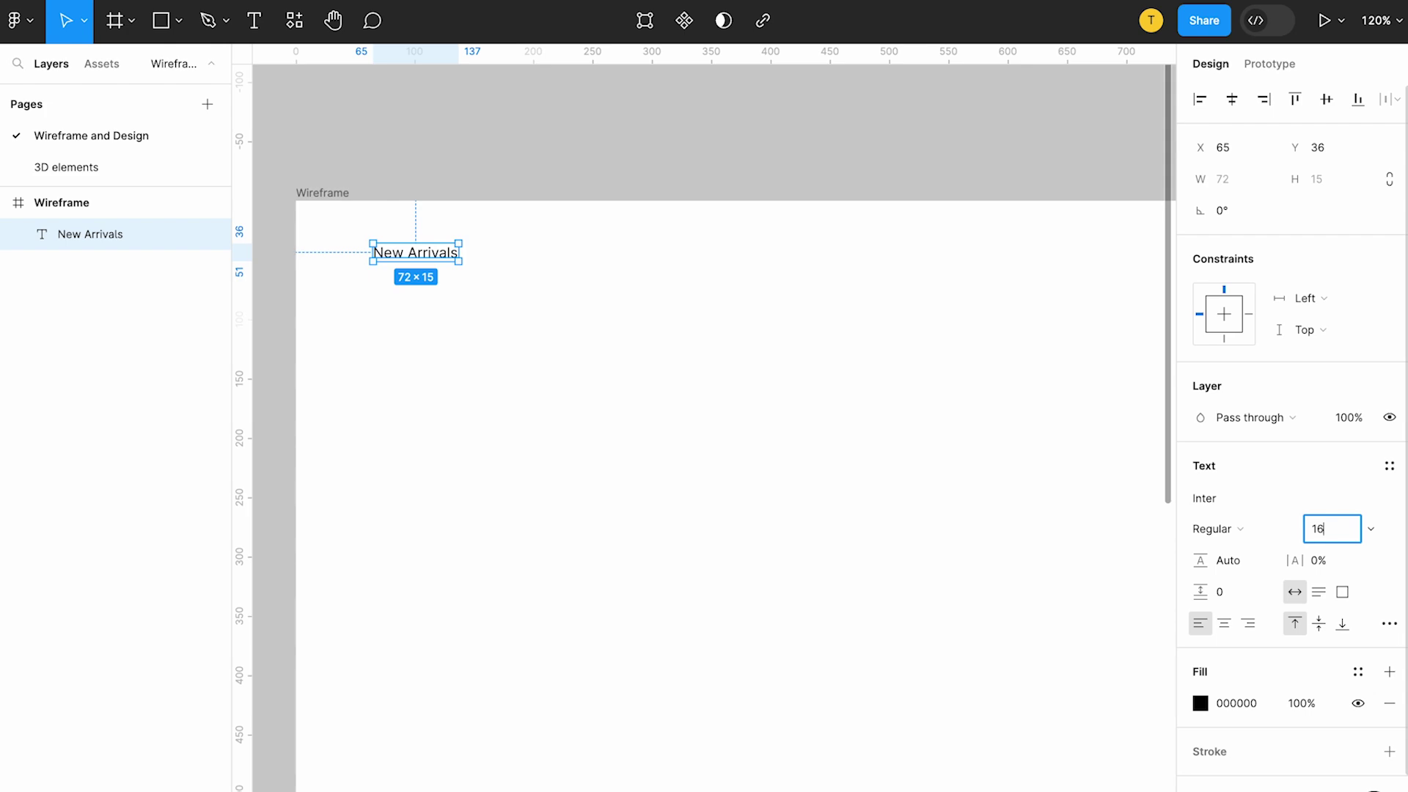
pyautogui.press('Return')
pyautogui.scroll(-3, 600, 447)
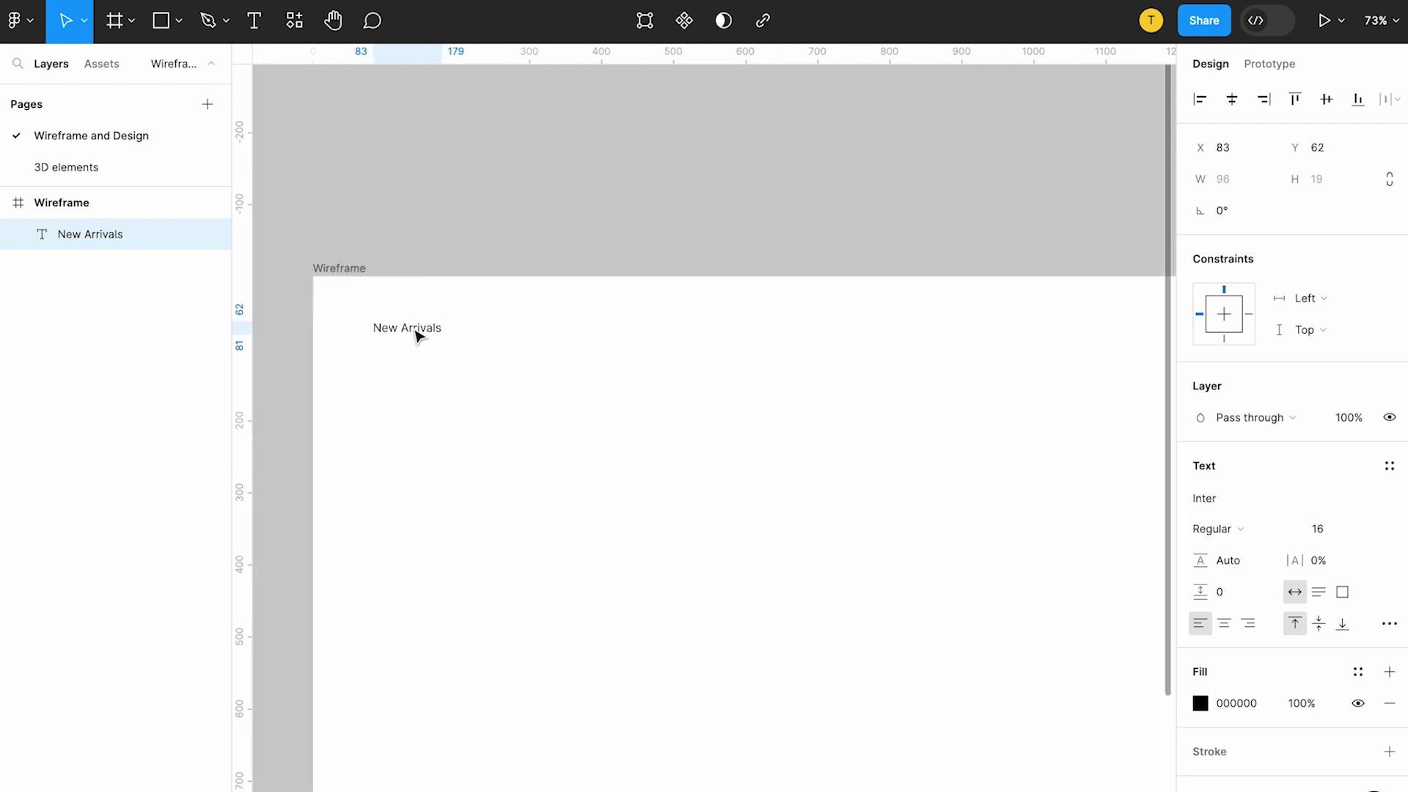
pyautogui.press('alt')
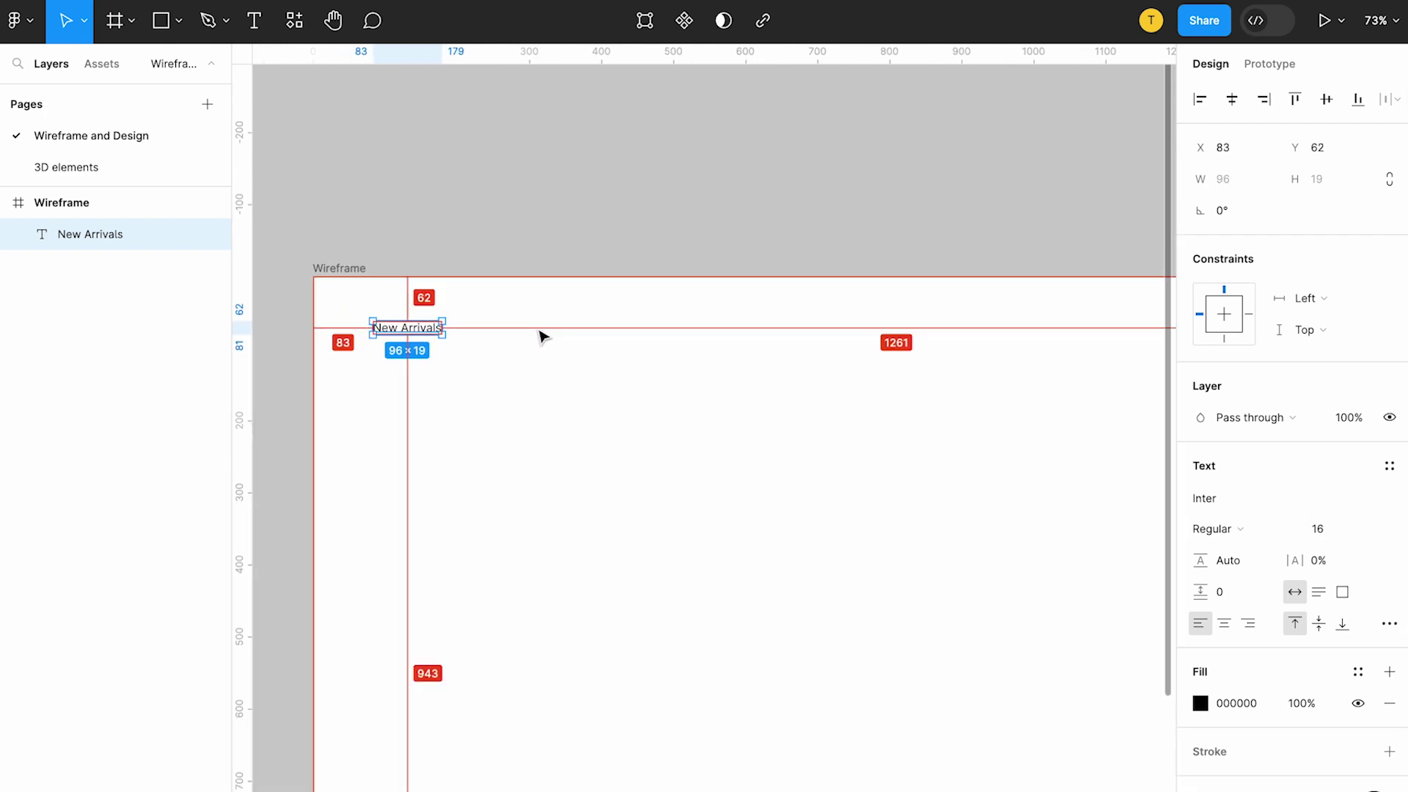
pyautogui.moveTo(421, 331); pyautogui.dragTo(435, 336)
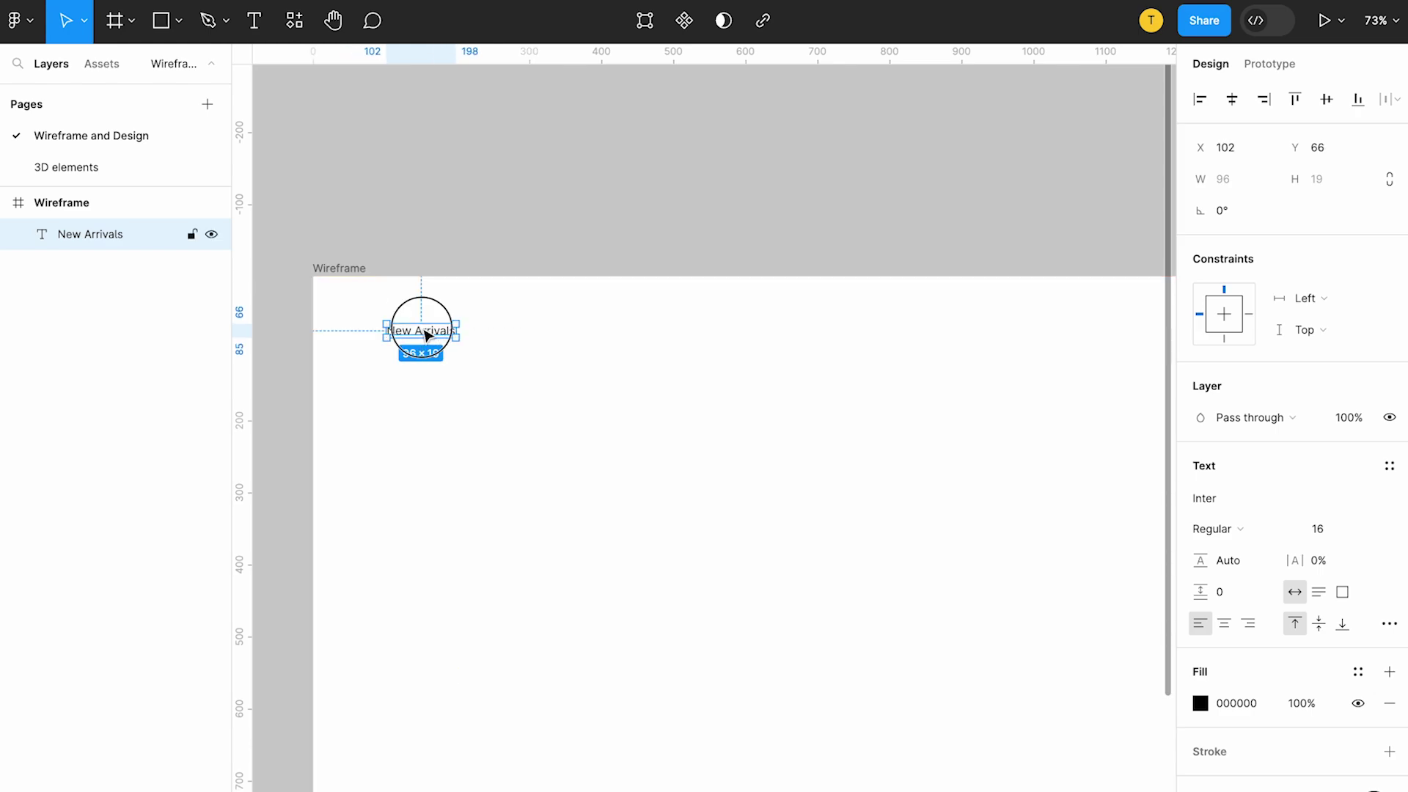
pyautogui.moveTo(435, 335); pyautogui.dragTo(394, 329)
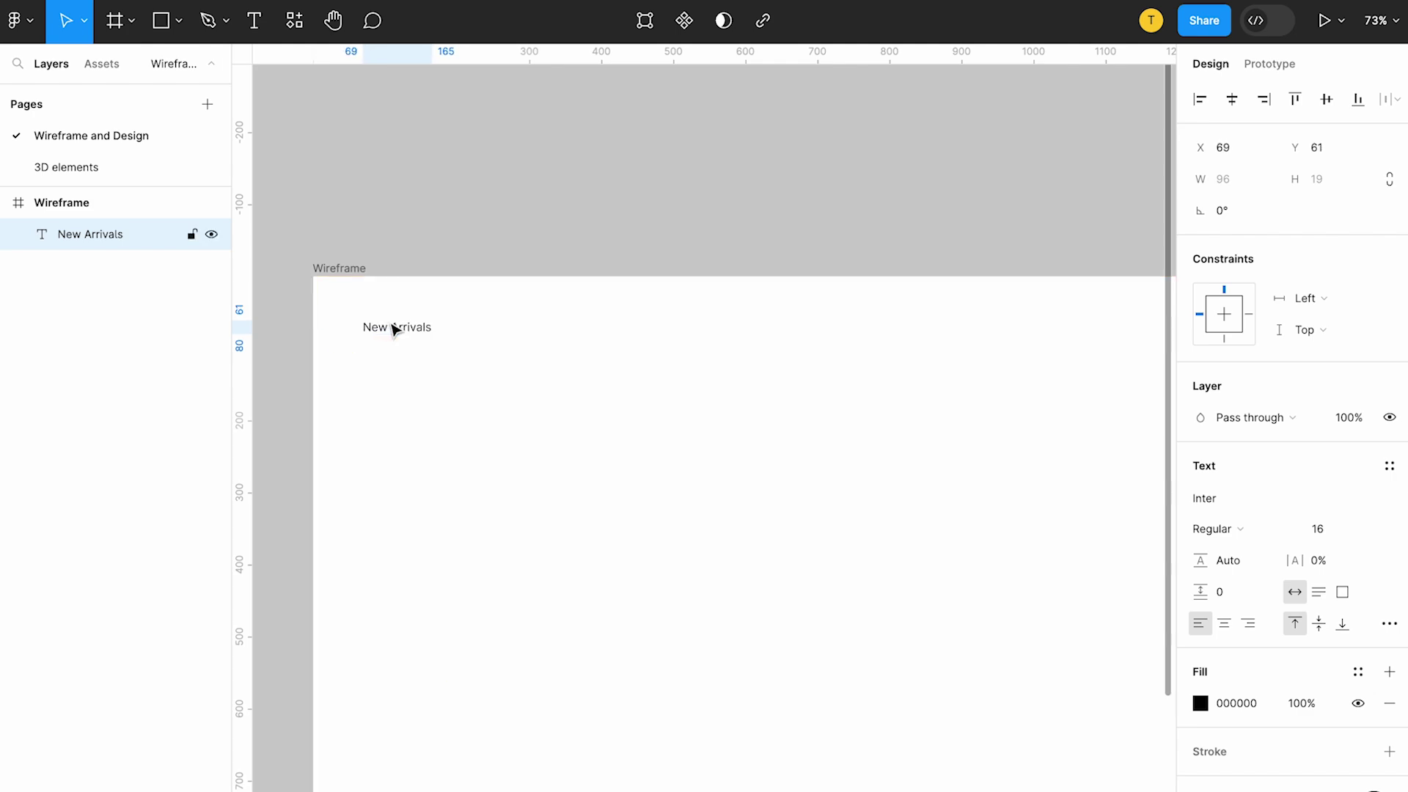
pyautogui.moveTo(393, 329); pyautogui.dragTo(456, 357)
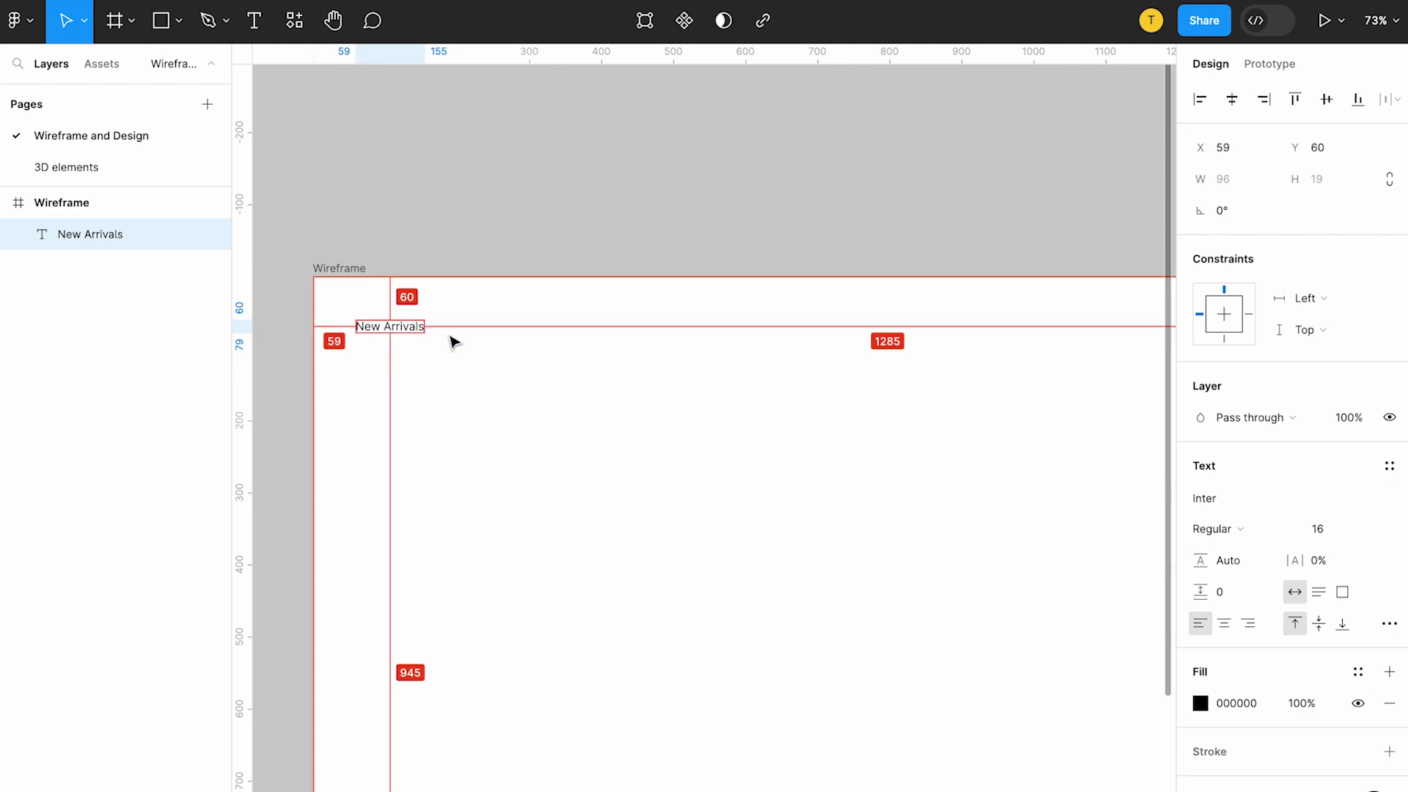
pyautogui.moveTo(456, 357); pyautogui.dragTo(437, 337)
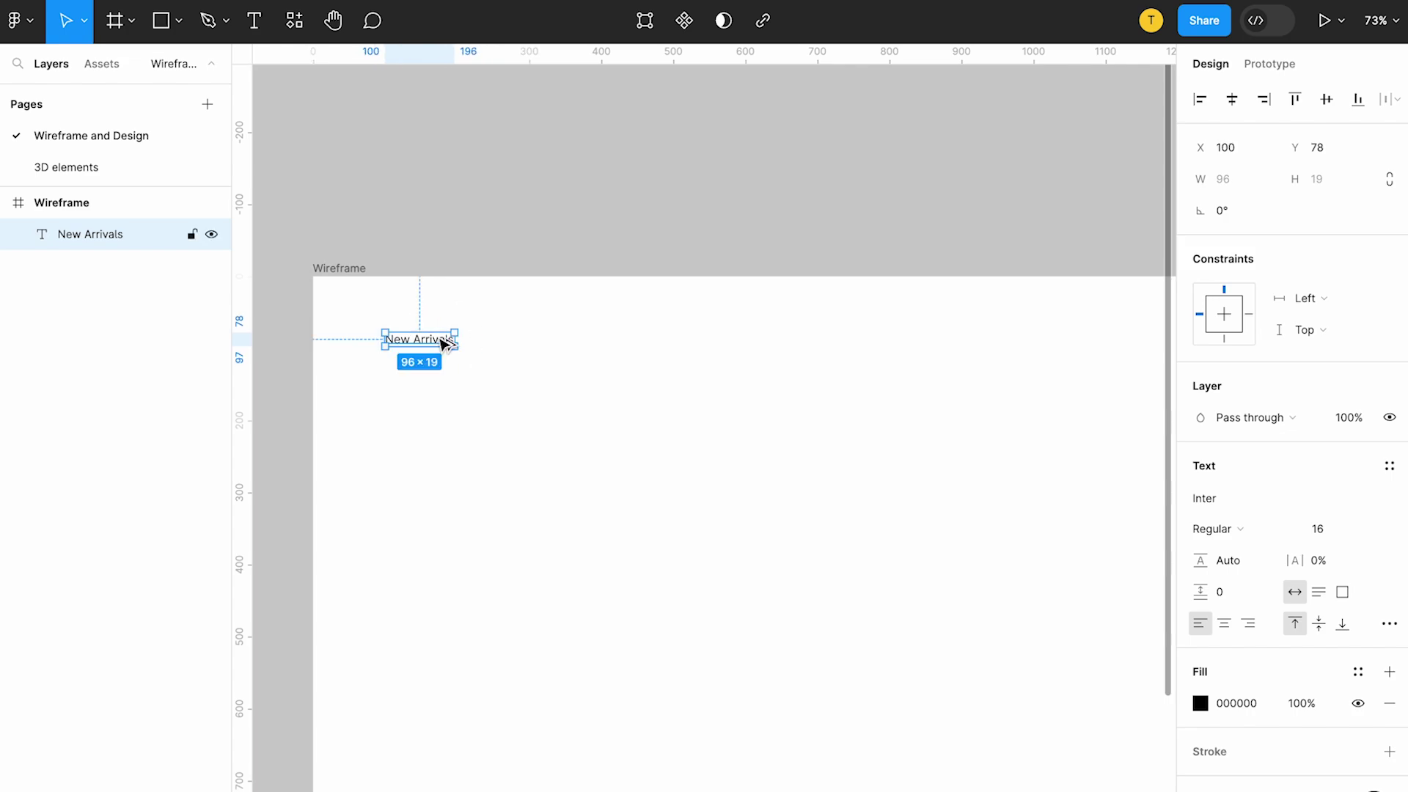
pyautogui.press('Down')
pyautogui.press('Down')
pyautogui.press('Down')
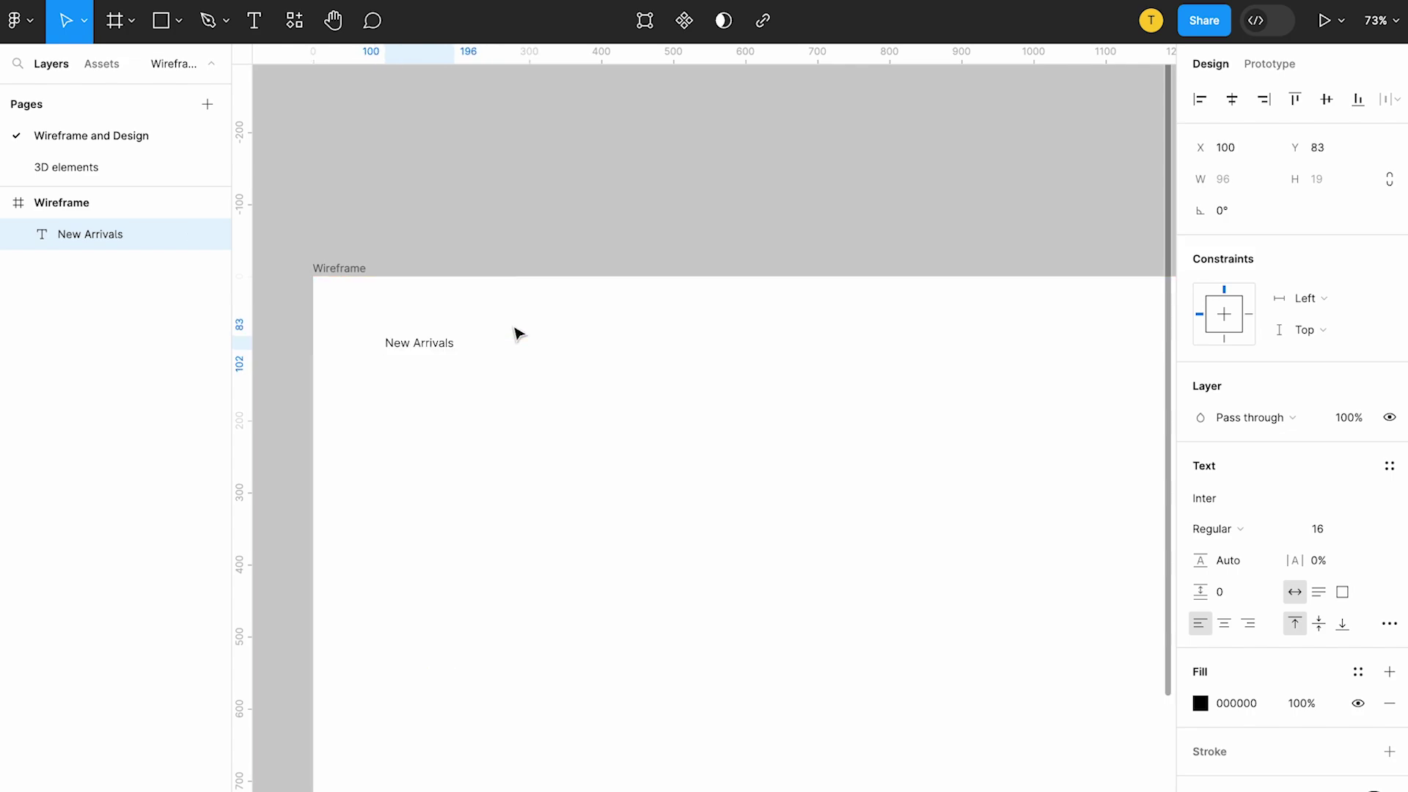
# Set the label's font size to 20 and duplicate it to the right for retyping.
pyautogui.scroll(-3, 547, 362)
pyautogui.click(1318, 529)
pyautogui.write('24')
pyautogui.press('Return')
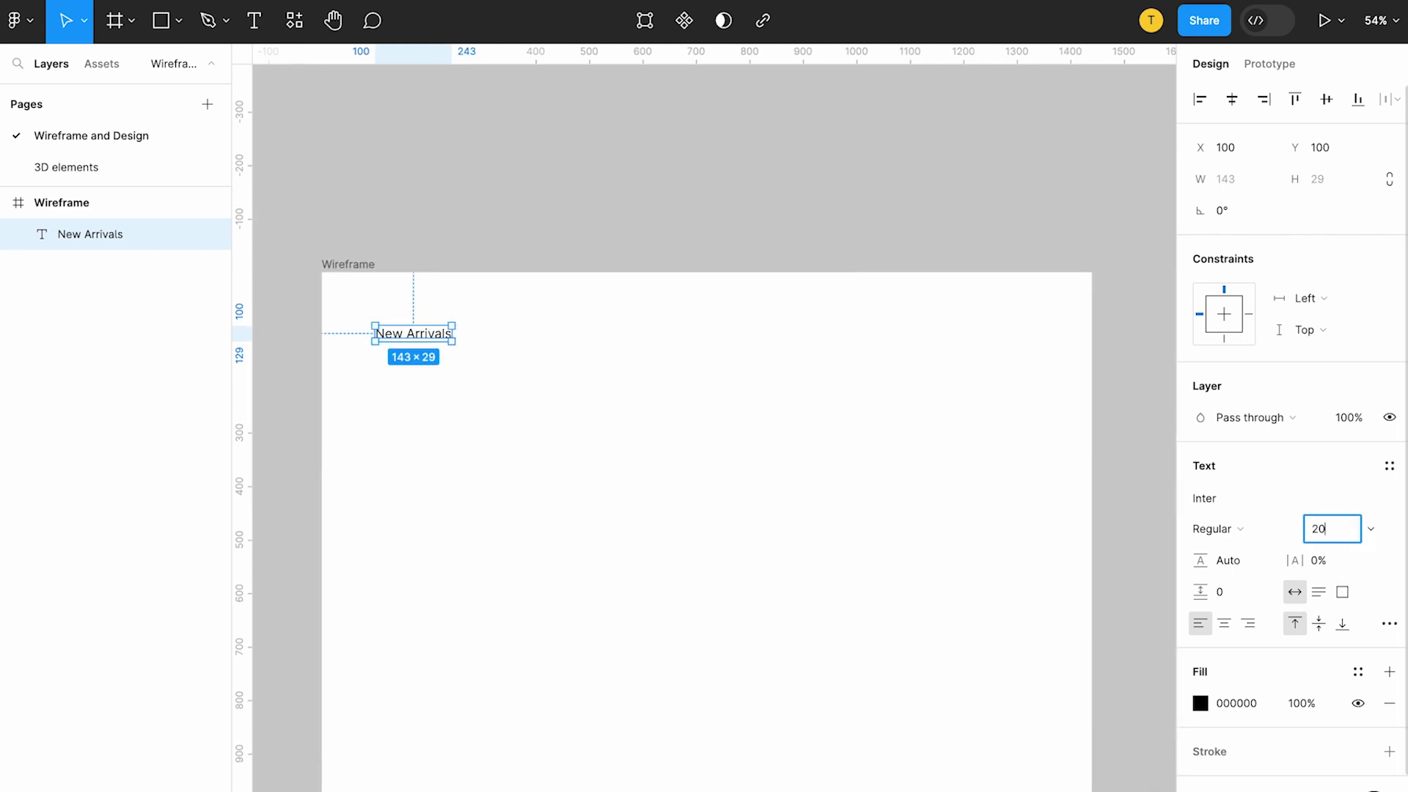
pyautogui.press('Return')
pyautogui.moveTo(423, 342); pyautogui.dragTo(535, 337)
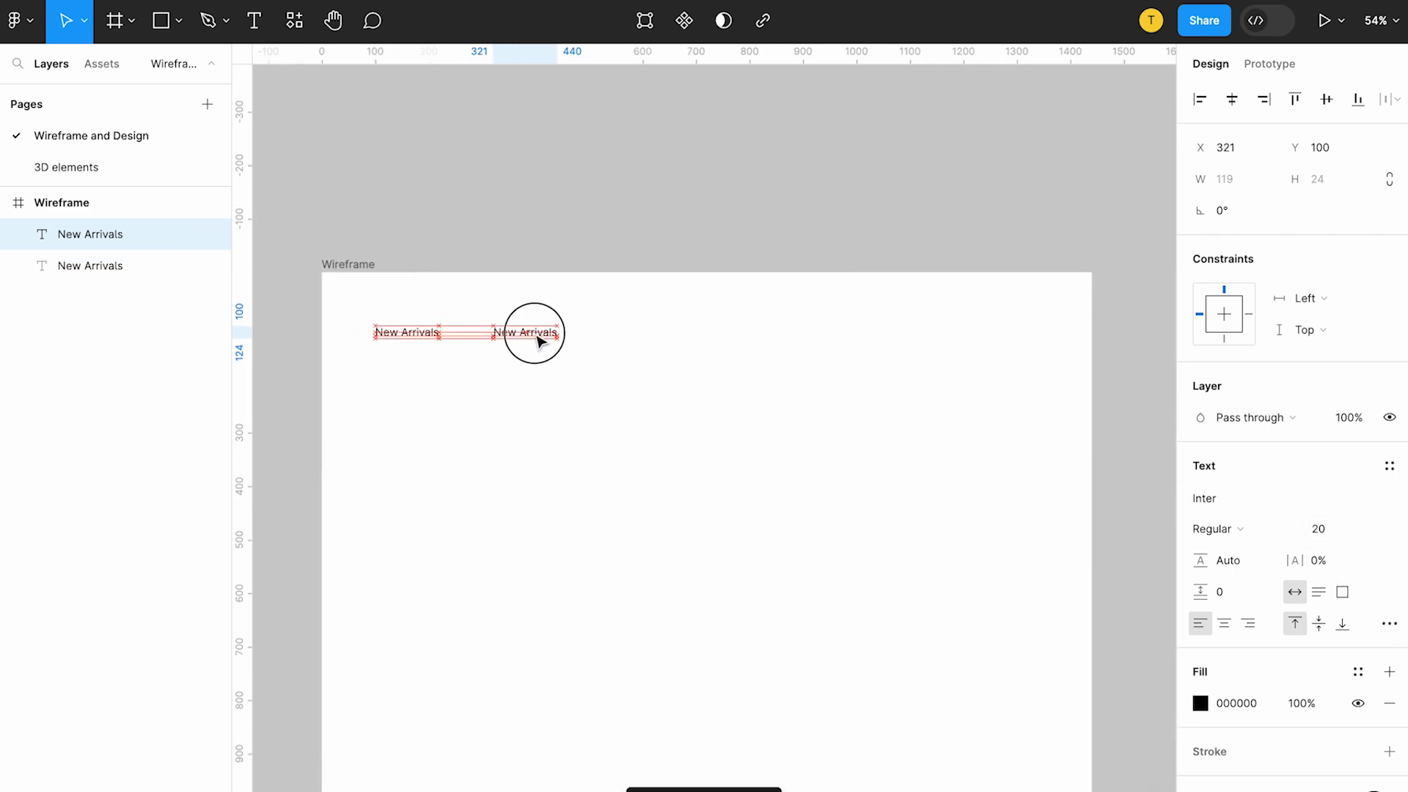
pyautogui.doubleClick(534, 333)
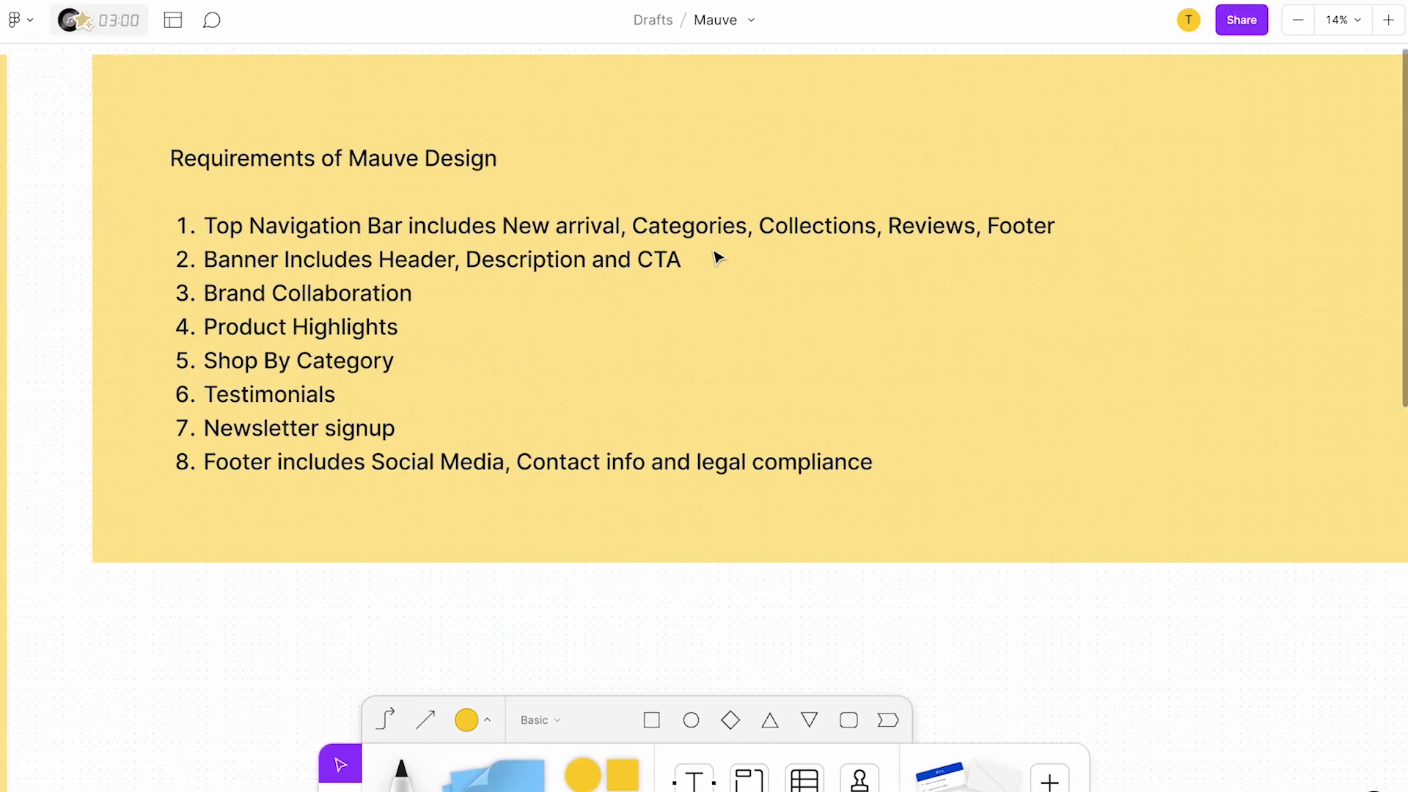
# Label the copies Categories, Collections and Reviews, spaced evenly 102 apart.
pyautogui.write('Categor')
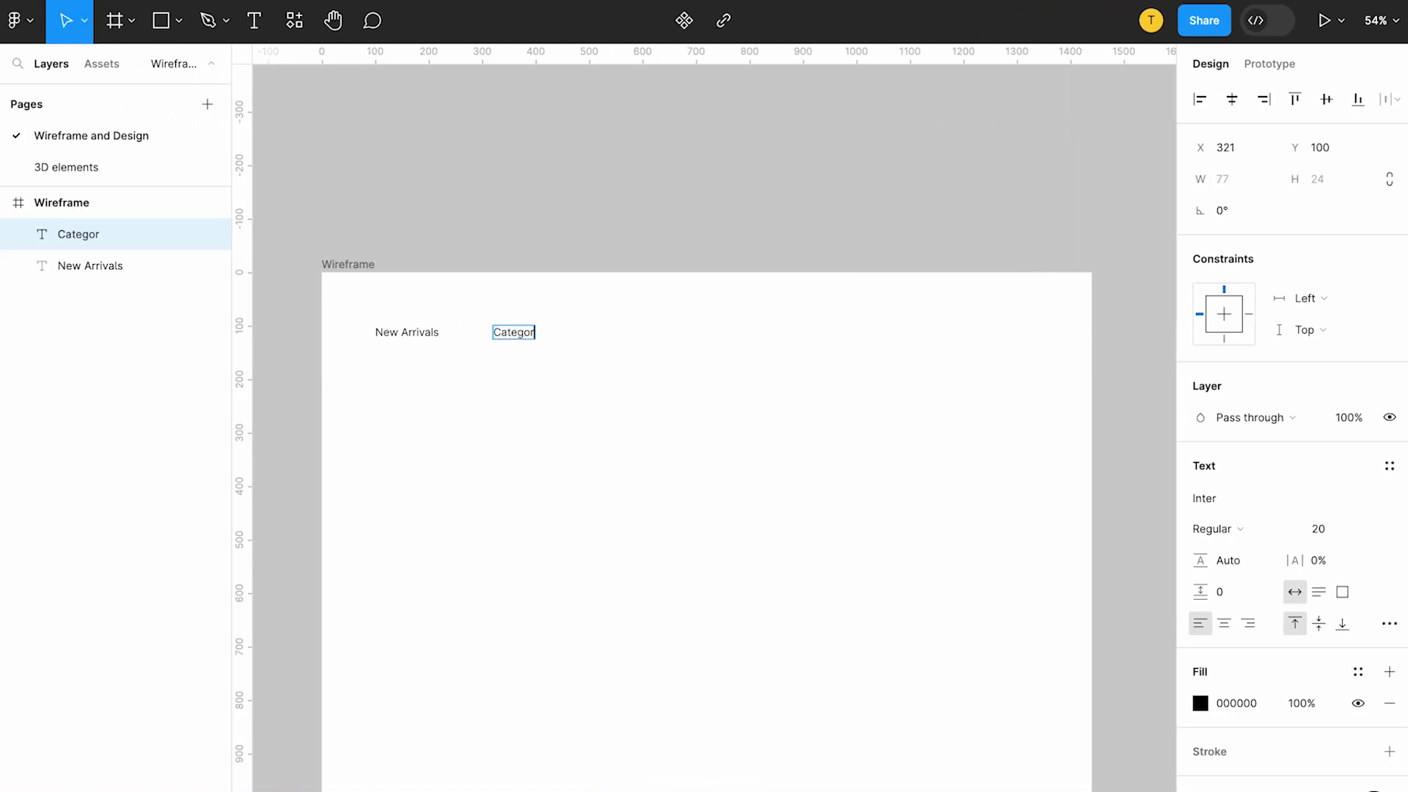
pyautogui.write('ies')
pyautogui.press('Escape')
pyautogui.moveTo(514, 327); pyautogui.dragTo(635, 339)
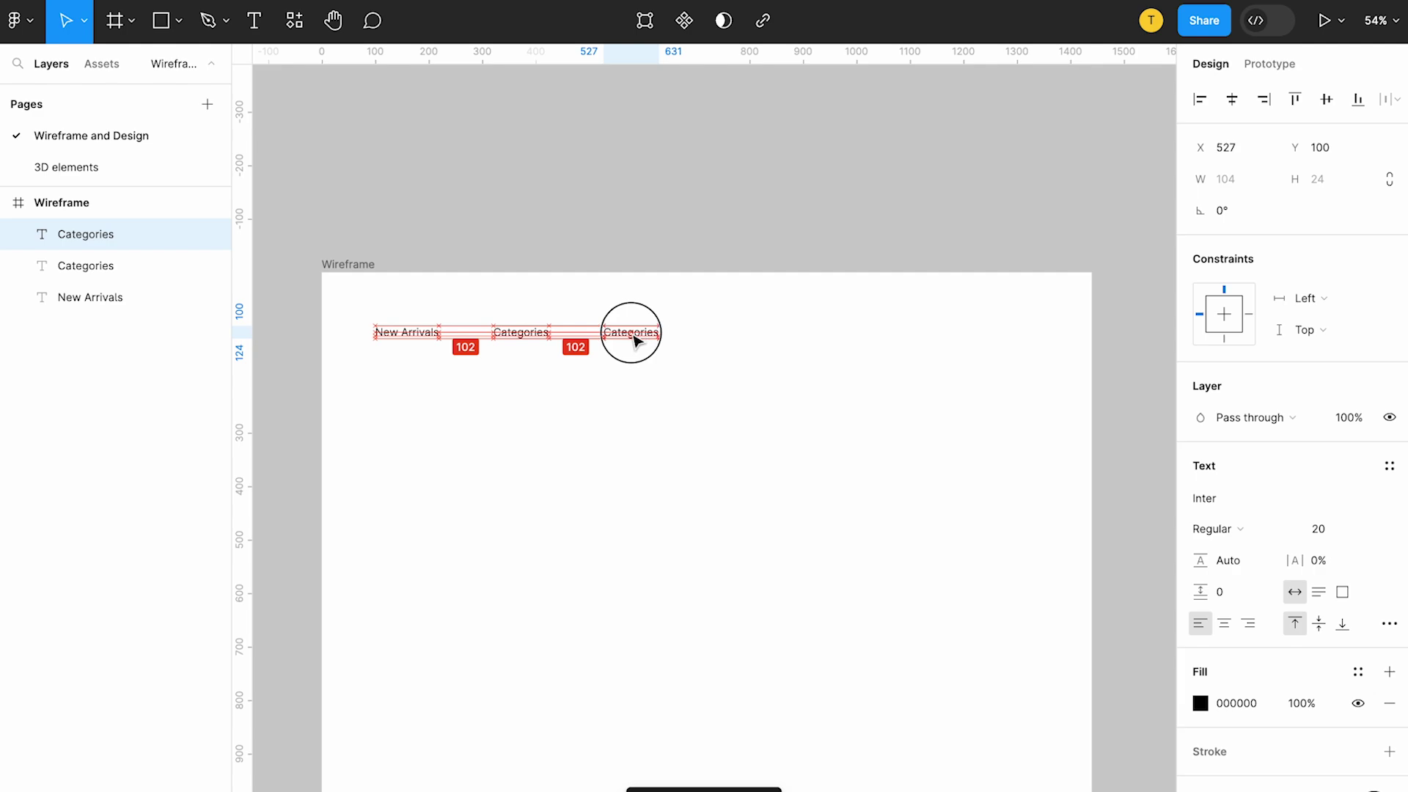
pyautogui.doubleClick(630, 332)
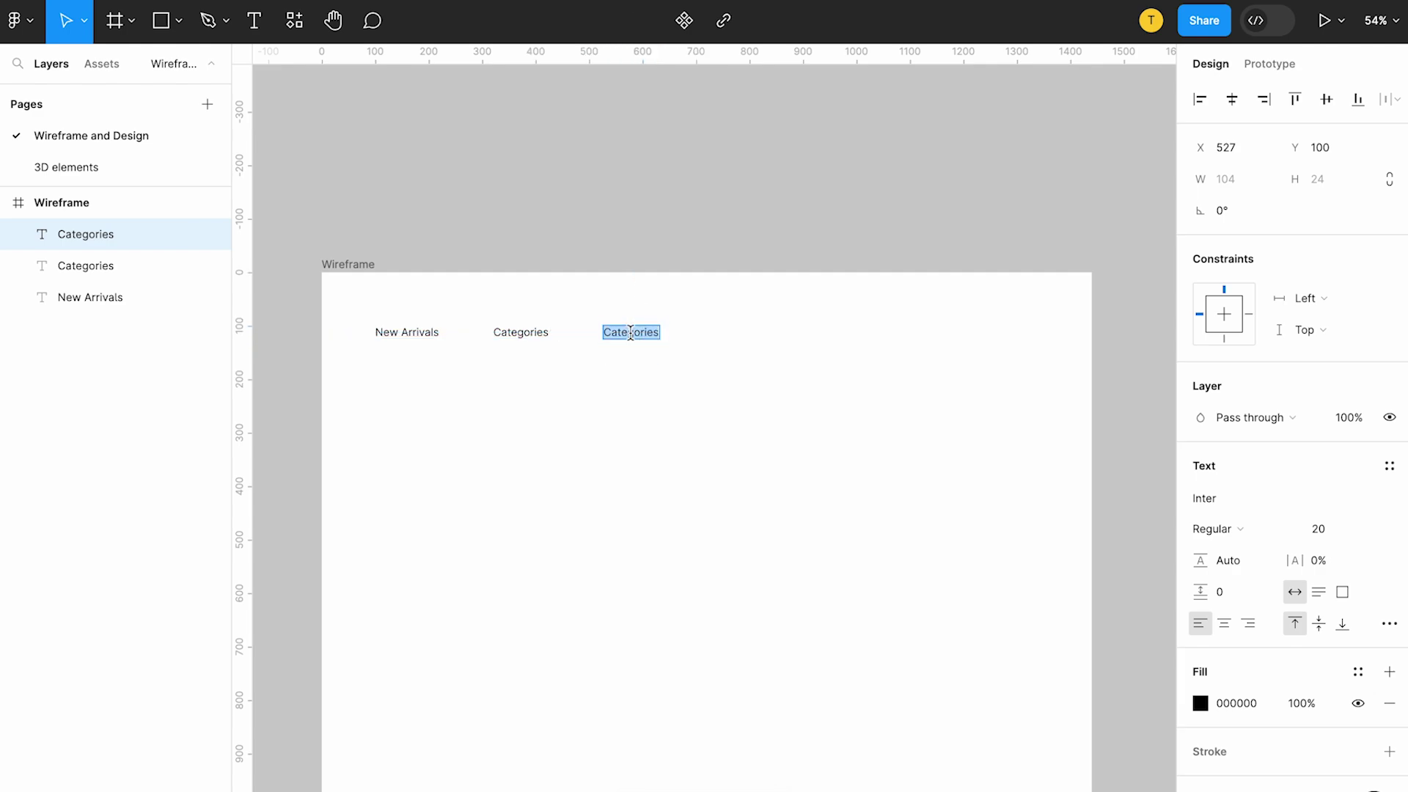
pyautogui.write('Collections')
pyautogui.press('Escape')
pyautogui.moveTo(631, 332); pyautogui.dragTo(735, 333)
pyautogui.doubleClick(734, 332)
pyautogui.write('Reviews')
pyautogui.click(745, 385)
pyautogui.click(61, 203)
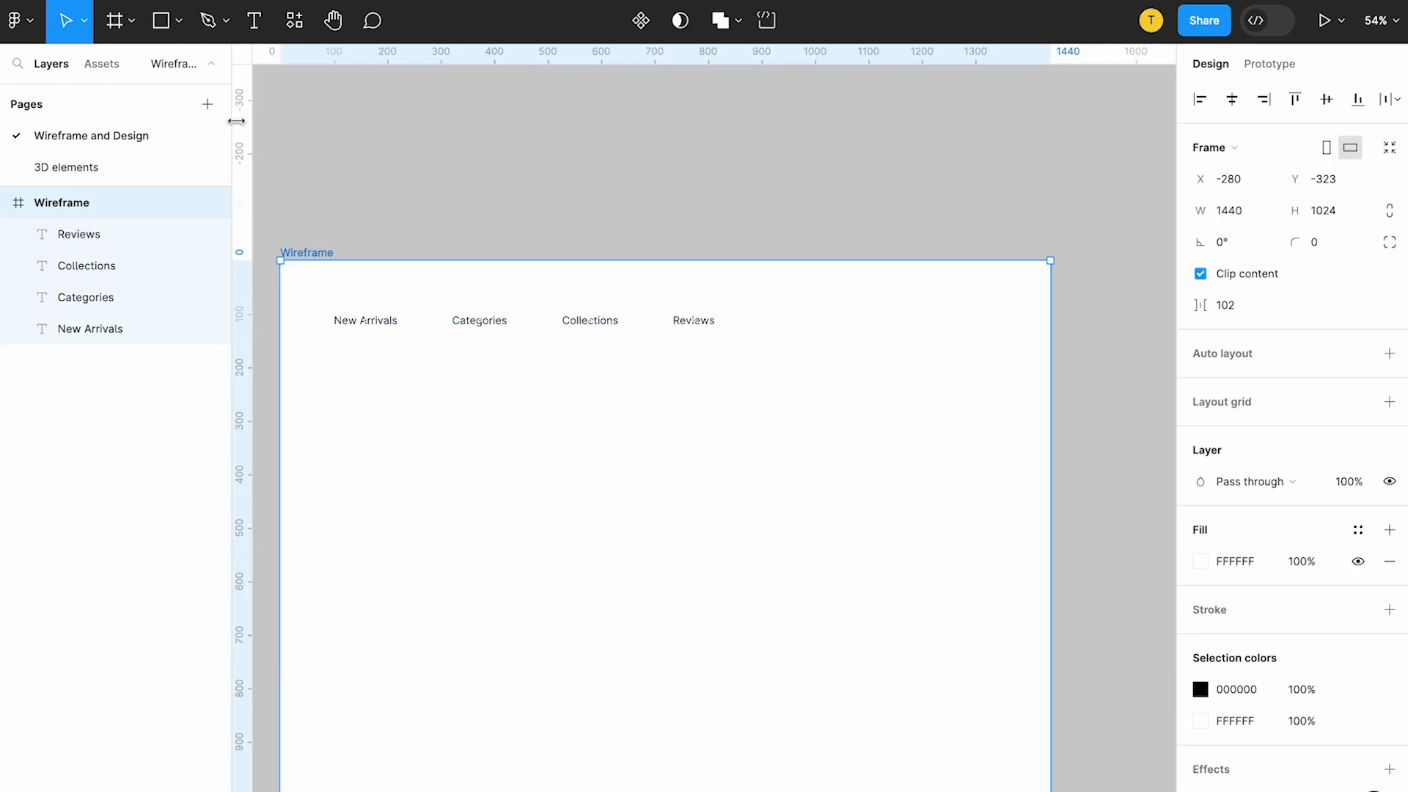
pyautogui.press('Escape')
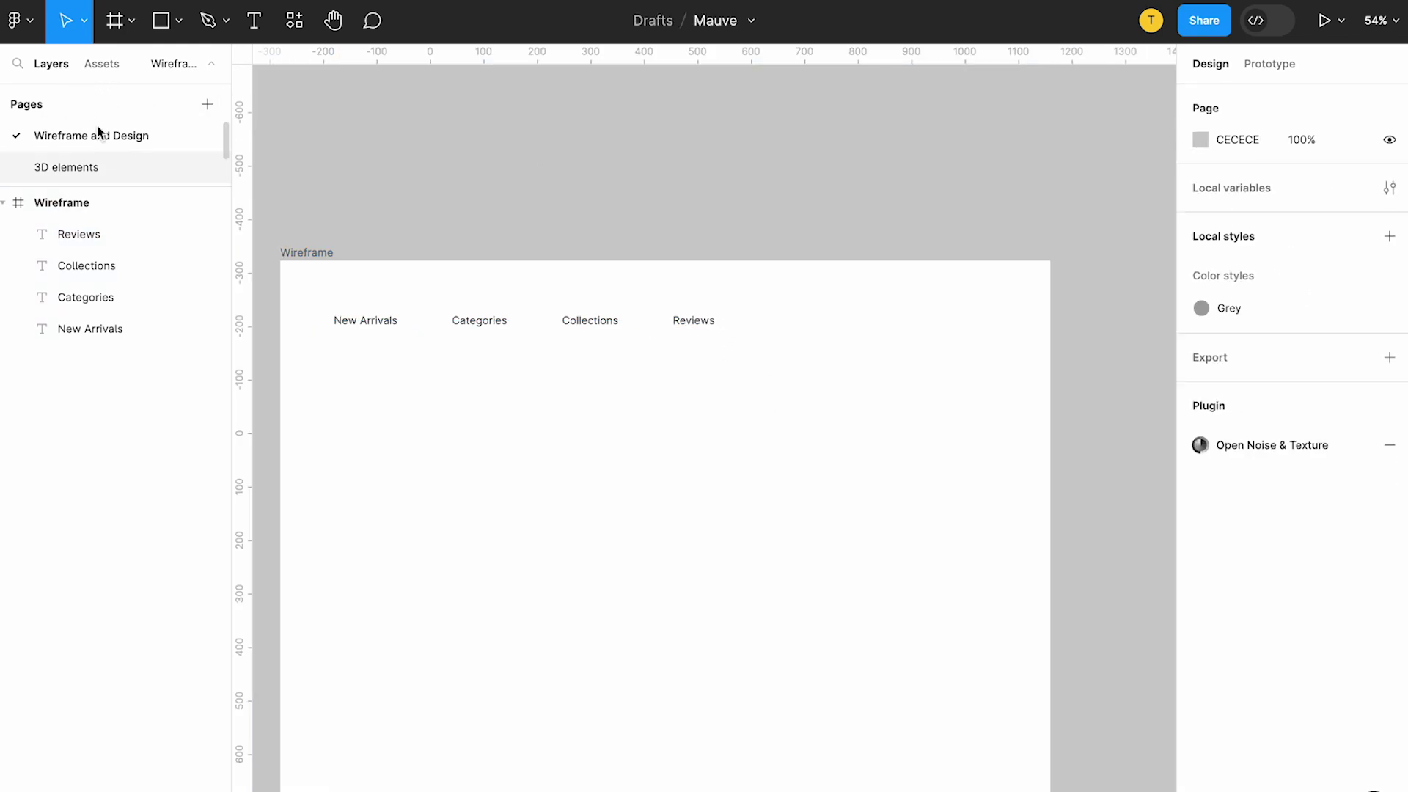
# Draw a small placeholder square at the right end of the navigation row.
pyautogui.click(162, 22)
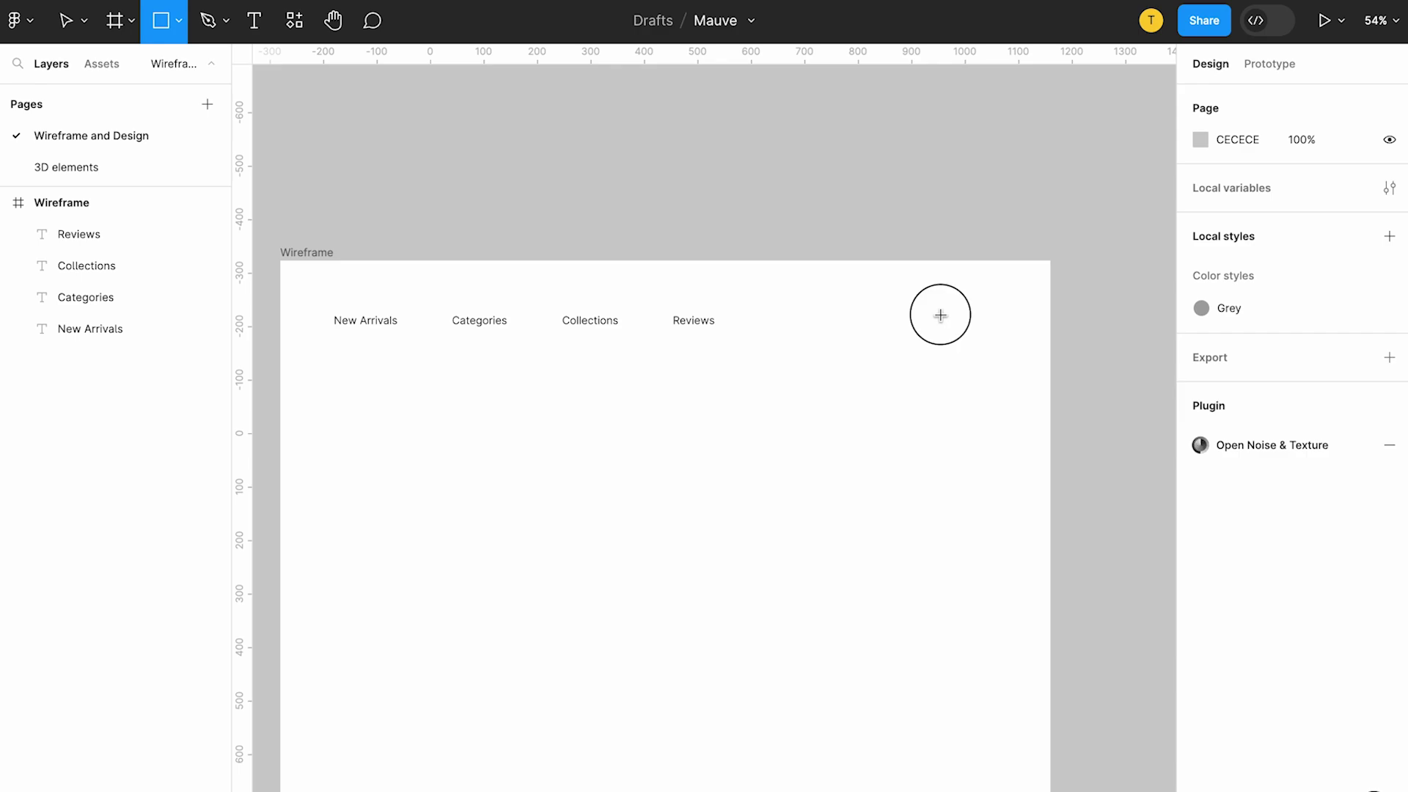
pyautogui.moveTo(940, 315); pyautogui.dragTo(960, 335)
pyautogui.keyDown('ctrl'); pyautogui.scroll(3, 952, 326); pyautogui.keyUp('ctrl')
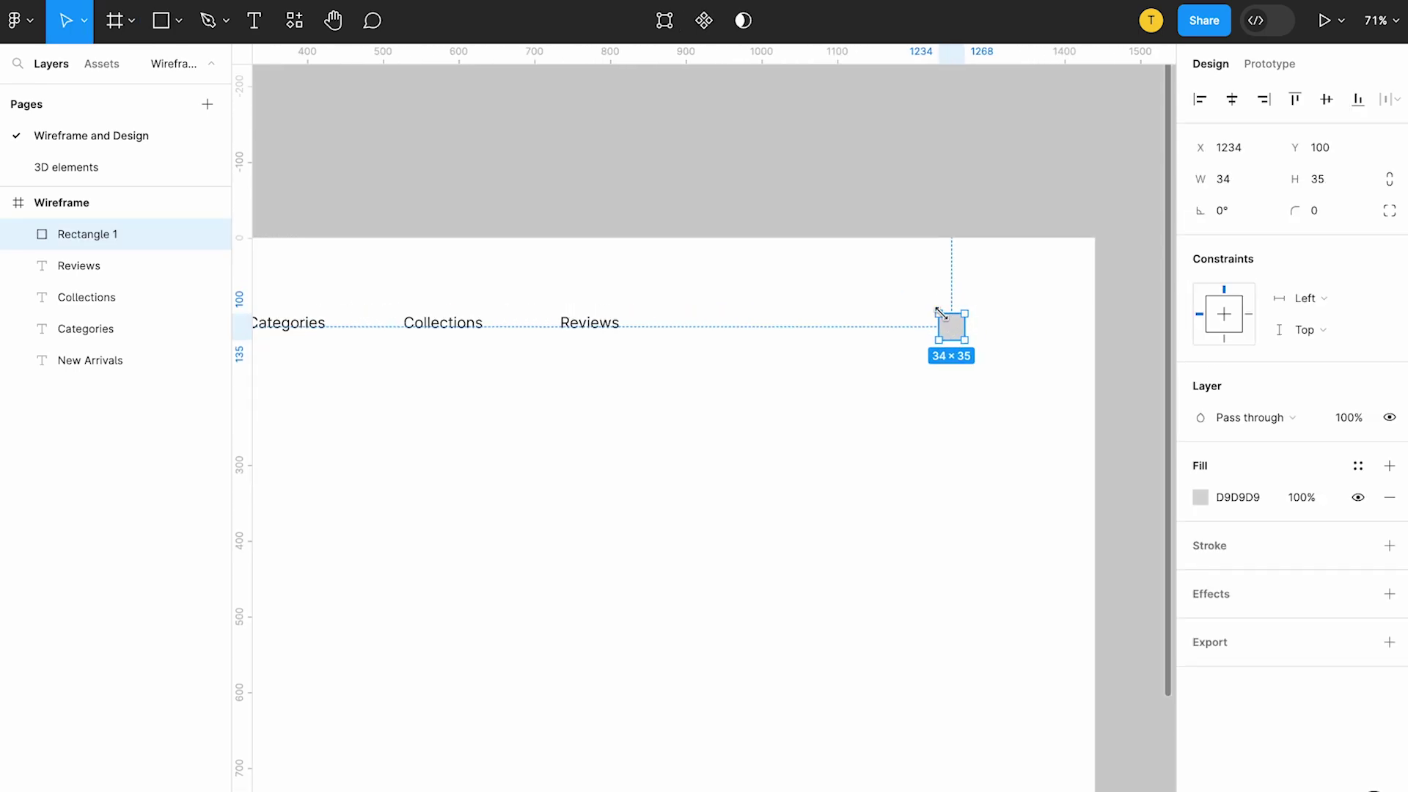
pyautogui.keyDown('ctrl'); pyautogui.scroll(3, 946, 322); pyautogui.keyUp('ctrl')
pyautogui.moveTo(957, 331); pyautogui.dragTo(896, 334)
# Add a 12 pt 'Search' caption beneath the square.
pyautogui.keyDown('alt'); pyautogui.moveTo(471, 332); pyautogui.dragTo(878, 364); pyautogui.keyUp('alt')
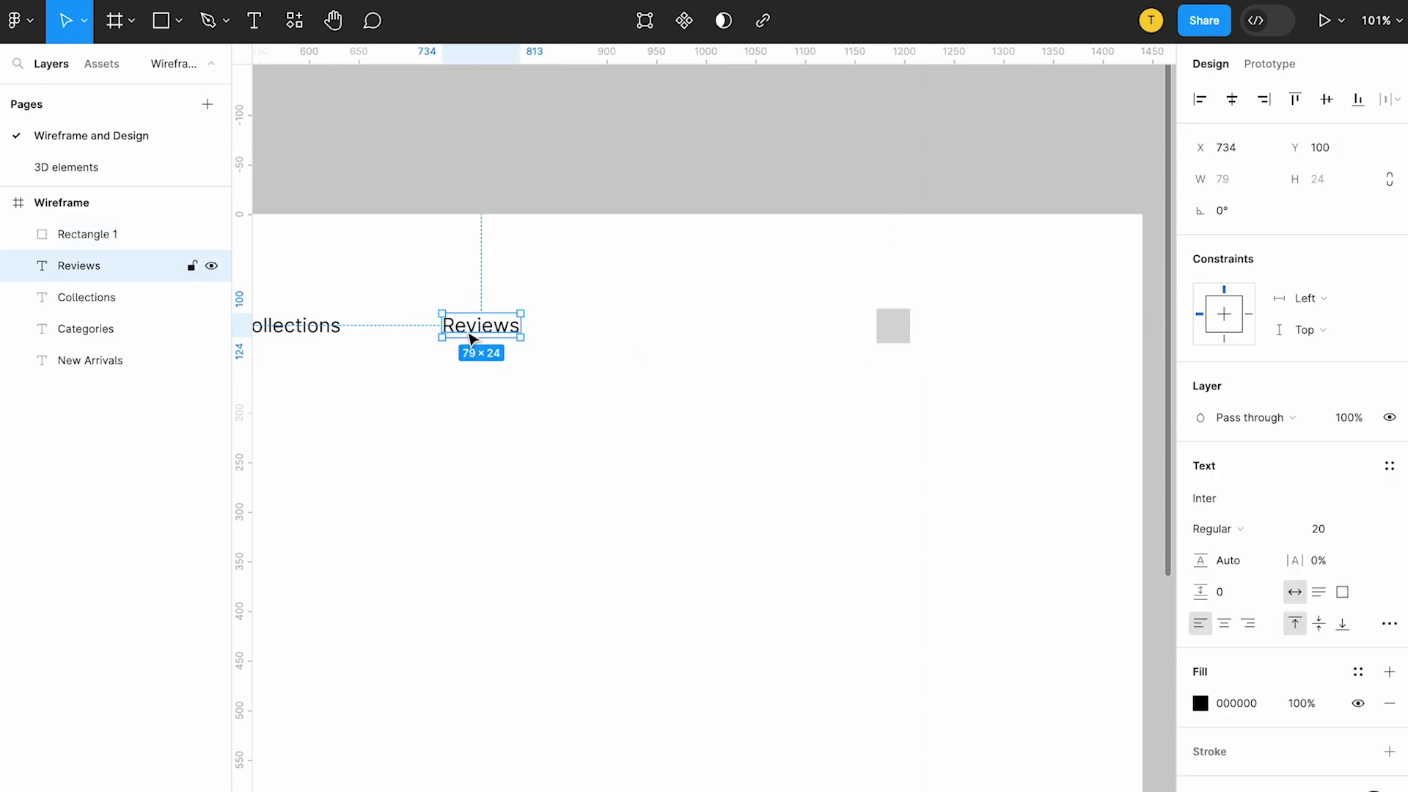
pyautogui.press('Return')
pyautogui.write('Serach Icon')
pyautogui.hotkey('ctrl', 'a')
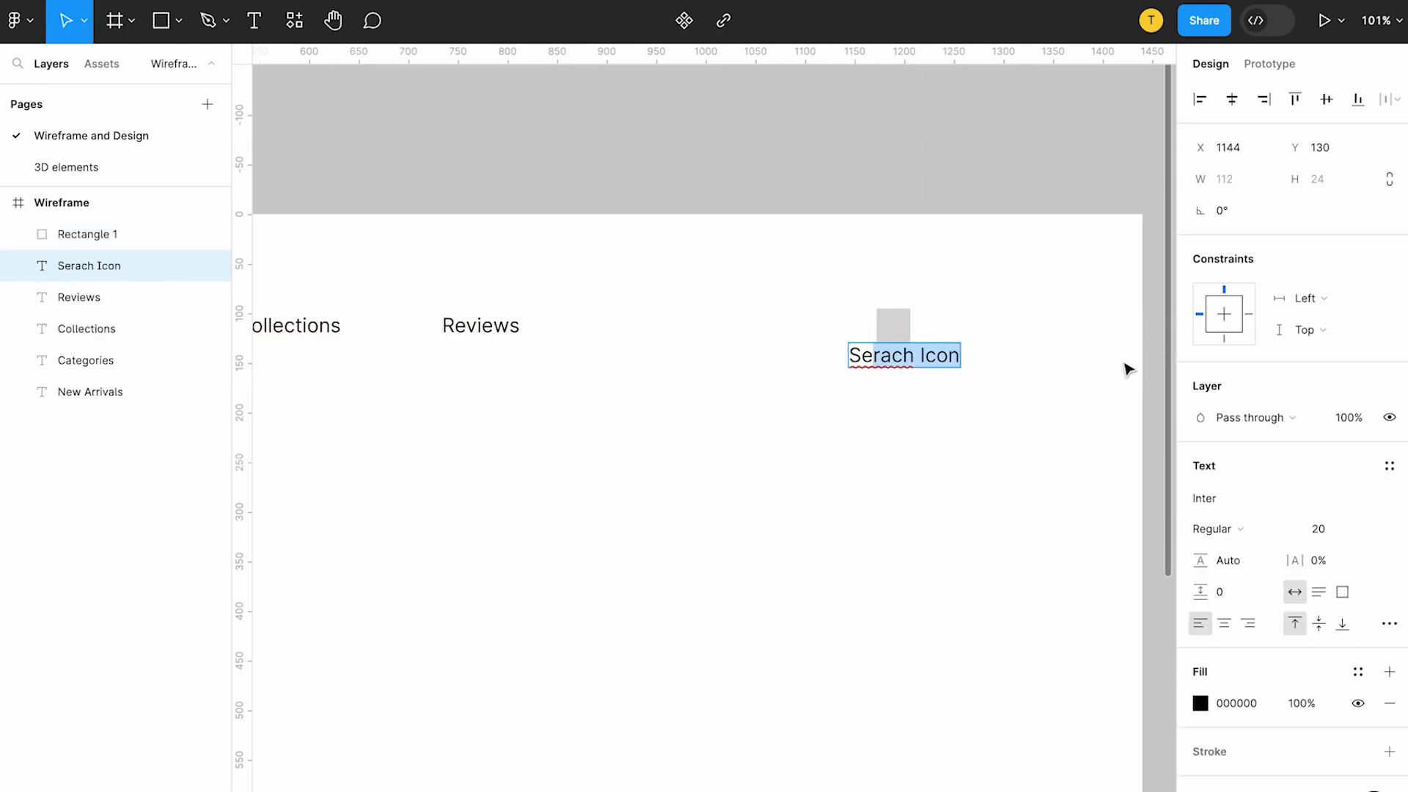
pyautogui.write('Search')
pyautogui.press('Escape')
pyautogui.click(1318, 528)
pyautogui.write('12')
pyautogui.press('Return')
# Duplicate the square and caption to the right, captioning the copy 'Logo'.
pyautogui.keyDown('shift'); pyautogui.click(896, 334); pyautogui.keyUp('shift')
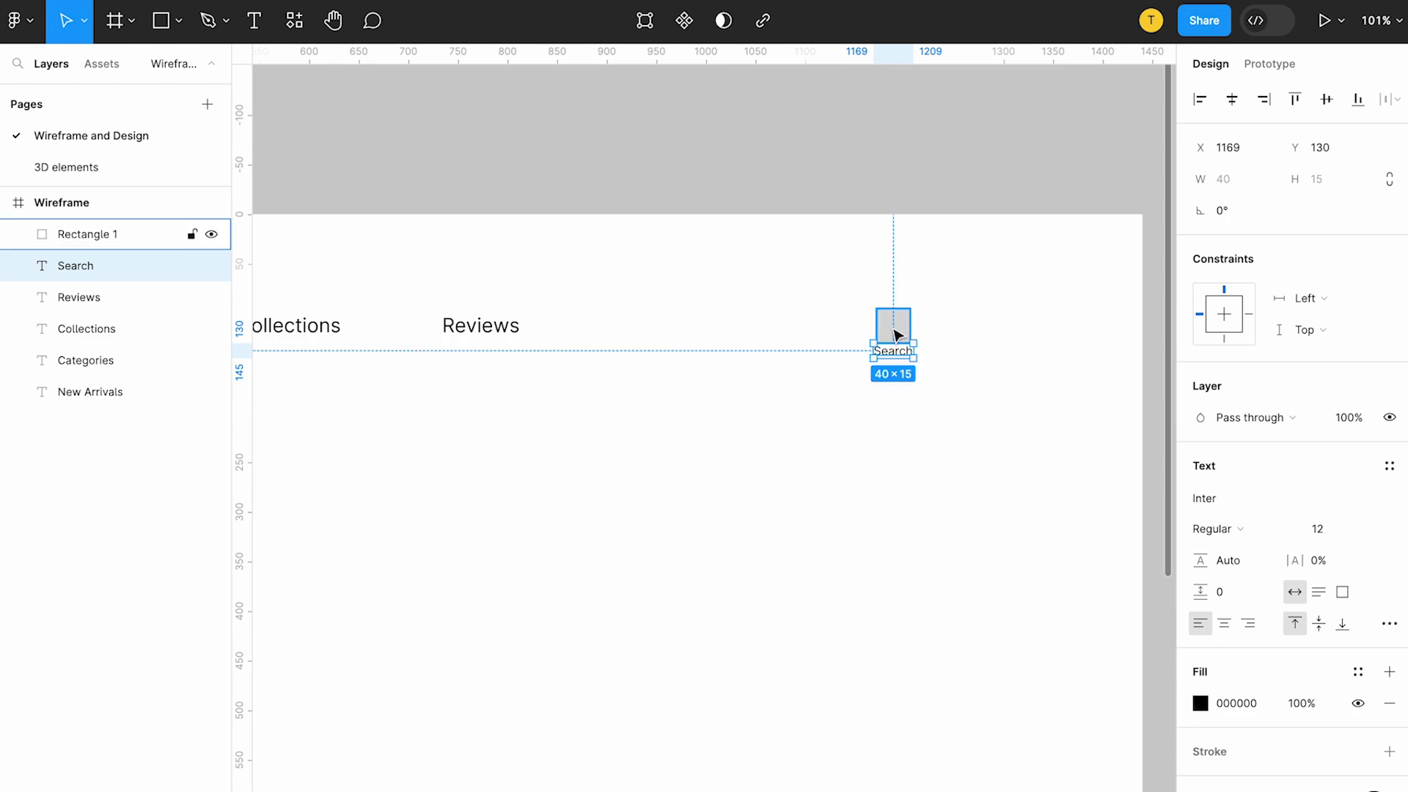
pyautogui.keyDown('alt'); pyautogui.moveTo(896, 334); pyautogui.dragTo(1003, 335); pyautogui.keyUp('alt')
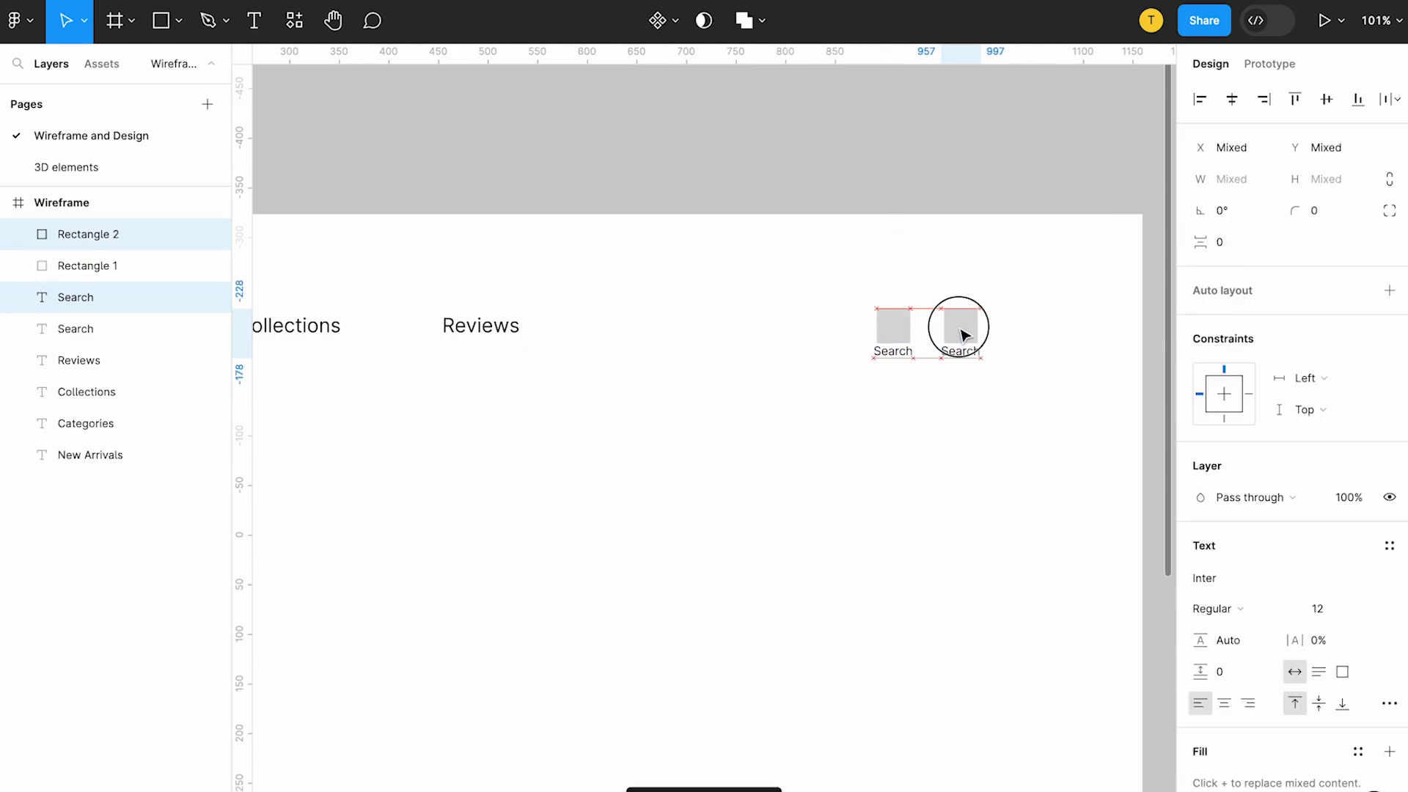
pyautogui.click(916, 330)
pyautogui.doubleClick(984, 350)
pyautogui.write('Lo')
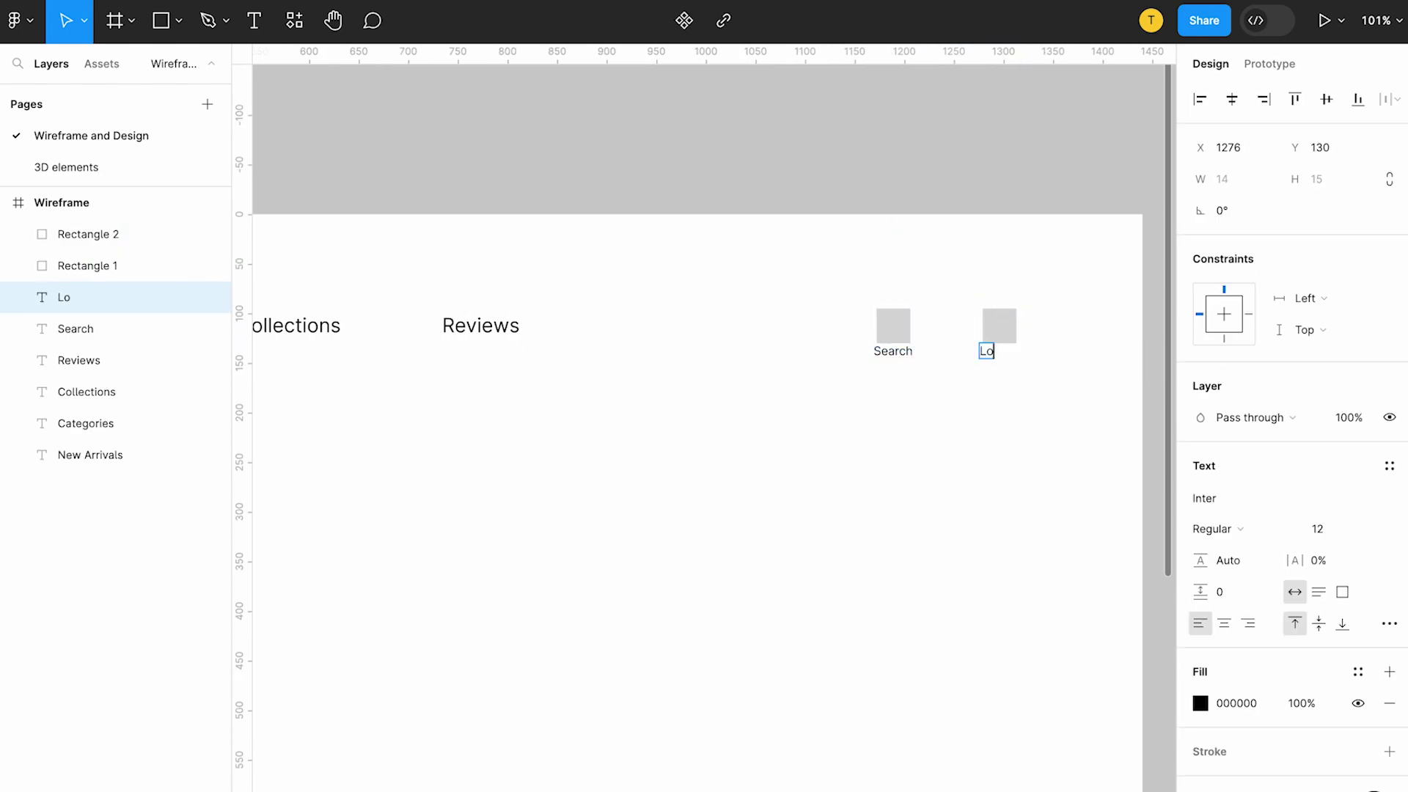
pyautogui.press('Escape')
pyautogui.scroll(3, 984, 366)
pyautogui.scroll(-4, 993, 371)
# Group the Logo square with its caption and line it up with Search.
pyautogui.moveTo(1023, 305); pyautogui.dragTo(890, 365)
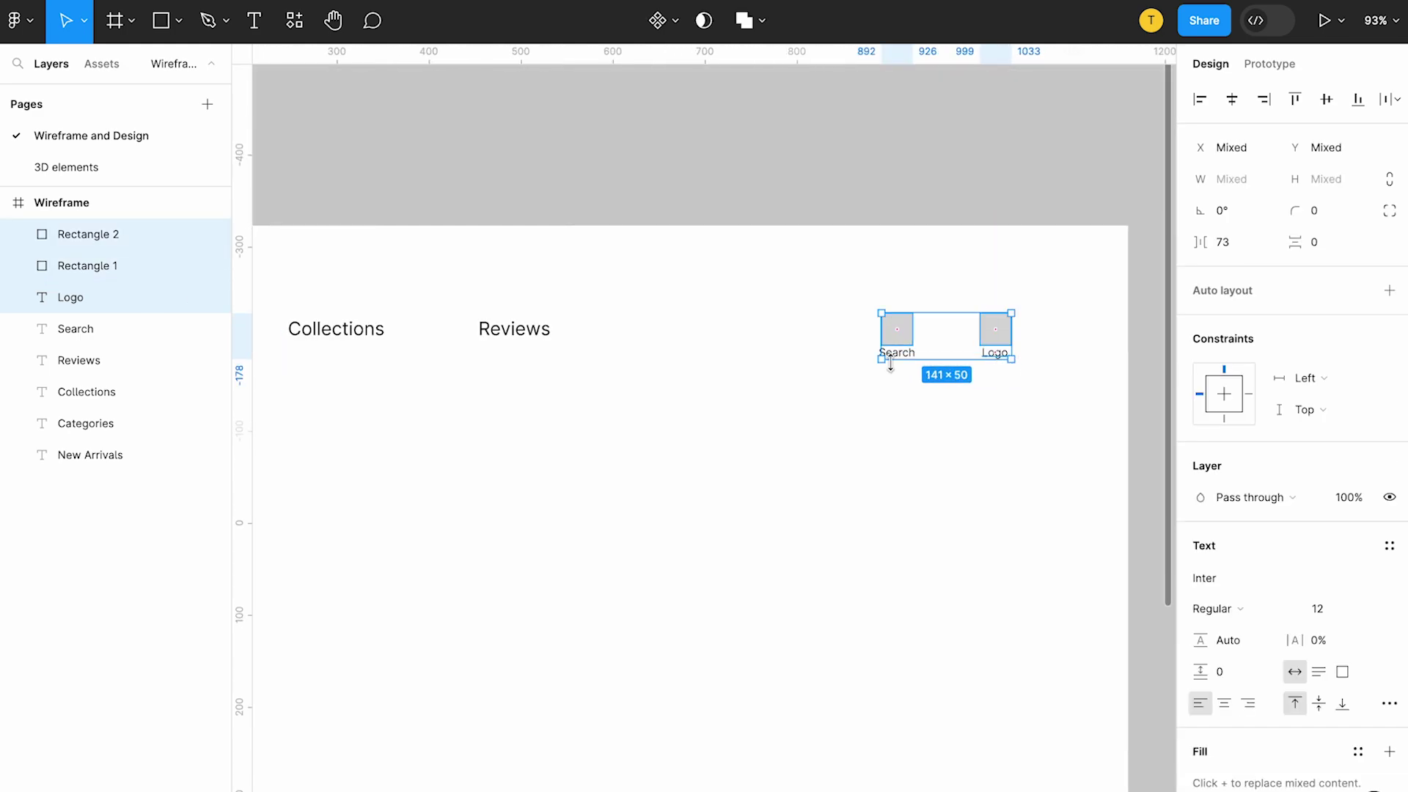
pyautogui.click(986, 390)
pyautogui.click(995, 328)
pyautogui.keyDown('shift'); pyautogui.click(995, 352); pyautogui.keyUp('shift')
pyautogui.hotkey('ctrl', 'g')
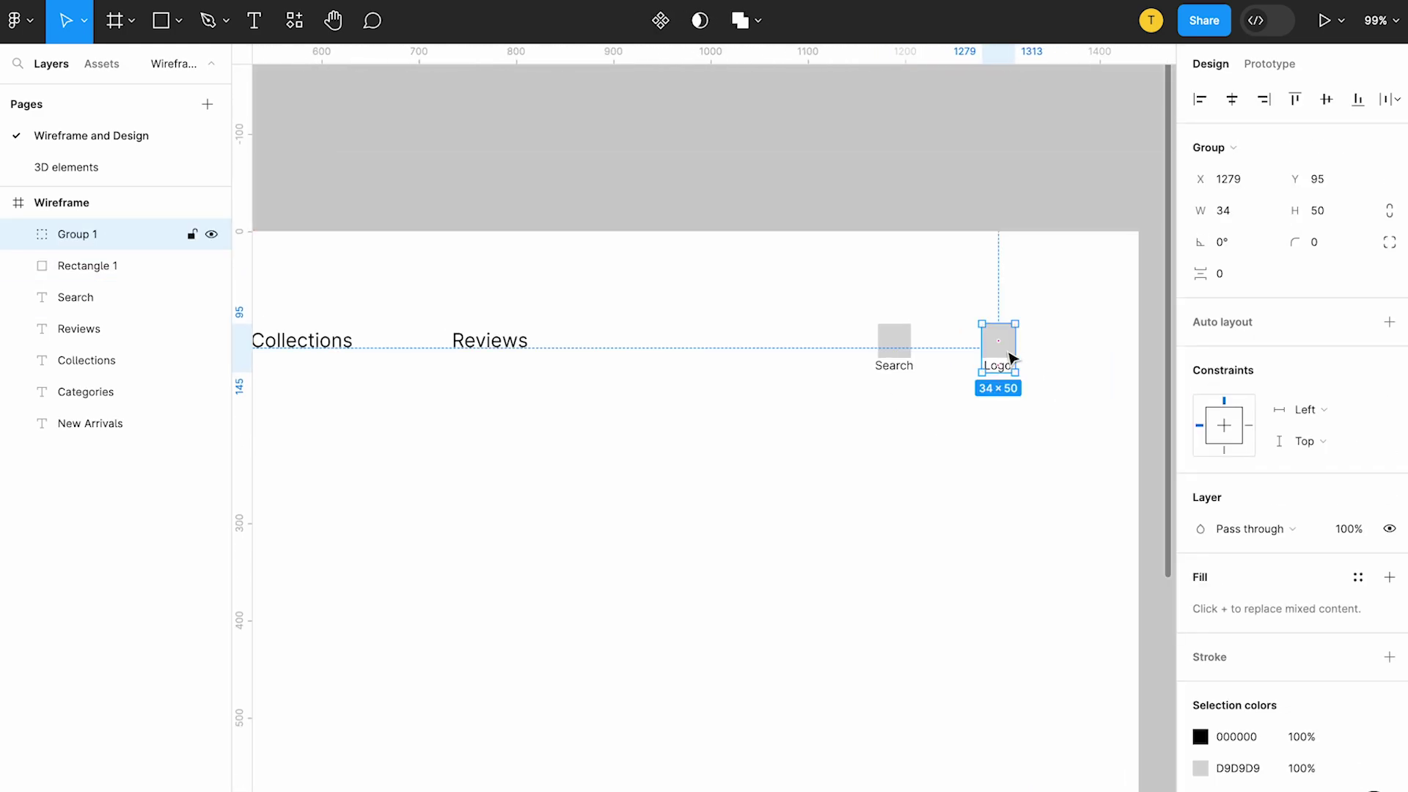
pyautogui.moveTo(1038, 370); pyautogui.dragTo(1037, 368)
# Group the Search square with its caption.
pyautogui.click(894, 340)
pyautogui.scroll(5, 893, 360)
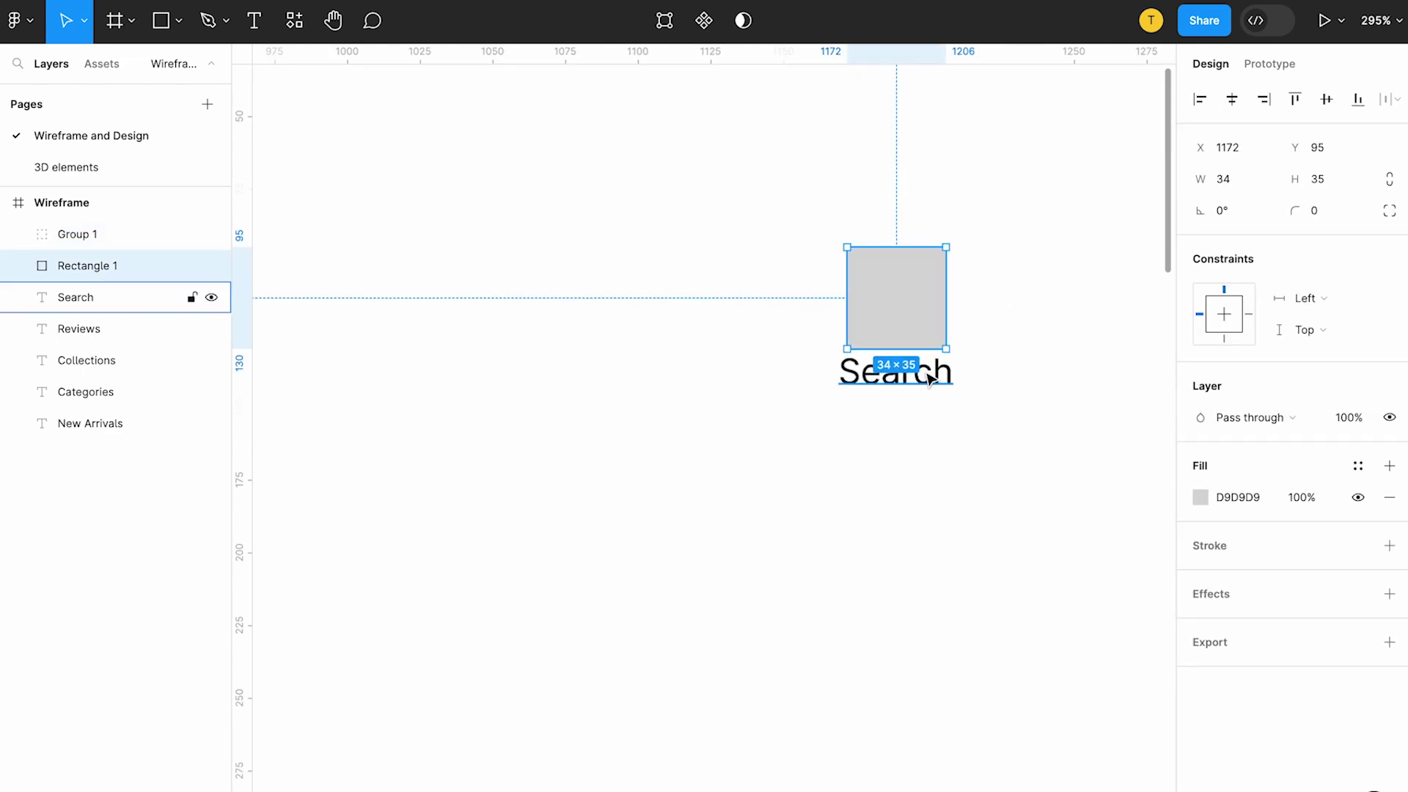
pyautogui.scroll(-6, 929, 385)
pyautogui.keyDown('shift'); pyautogui.click(921, 381); pyautogui.keyUp('shift')
pyautogui.hotkey('ctrl', 'g')
pyautogui.click(990, 450)
pyautogui.scroll(-5, 989, 449)
pyautogui.hscroll(-2, 990, 450)
pyautogui.hscroll(5, 990, 449)
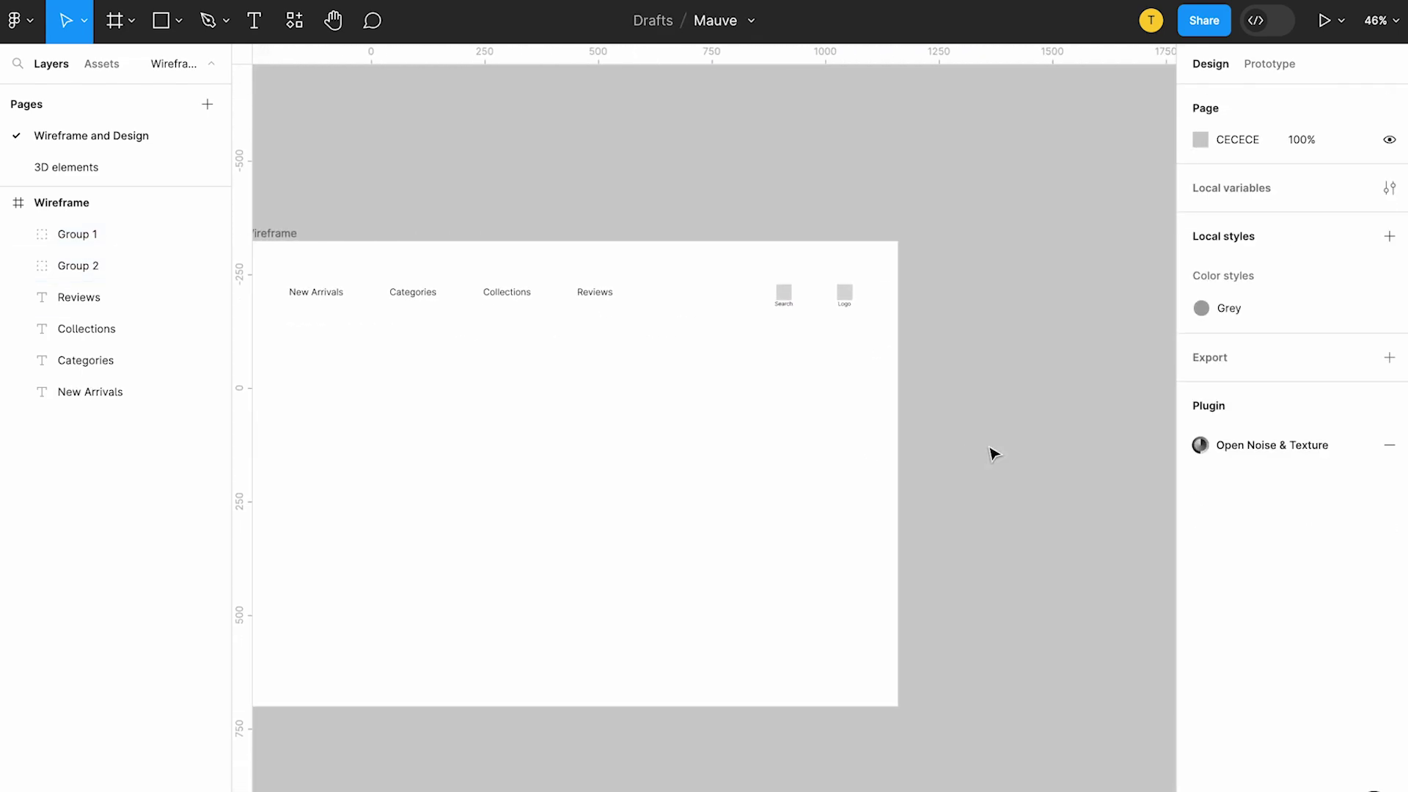
pyautogui.hscroll(-2, 990, 449)
pyautogui.click(160, 20)
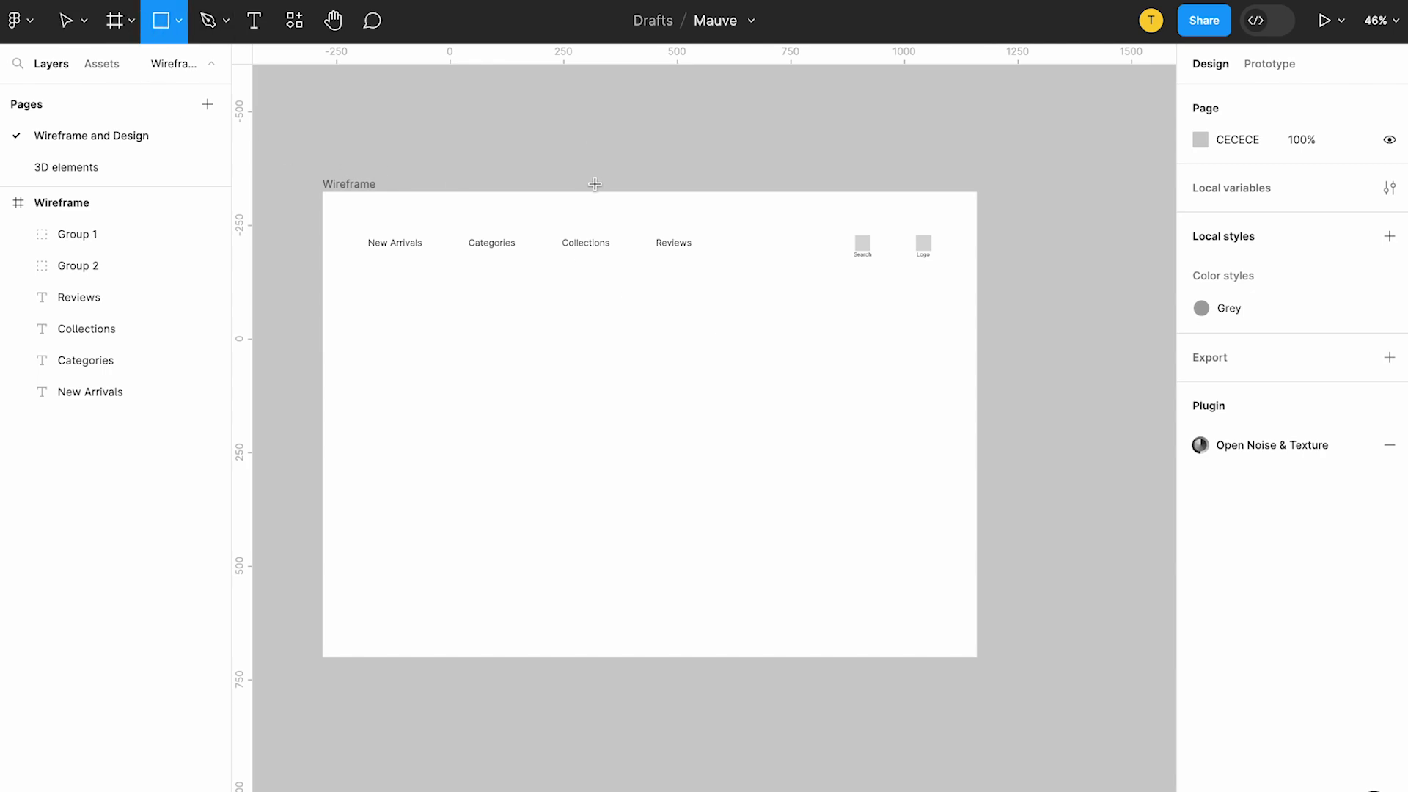
# Draw a 475×1024 grey column sent behind the content and centred, then place a text box on its left.
pyautogui.moveTo(581, 192); pyautogui.dragTo(796, 659)
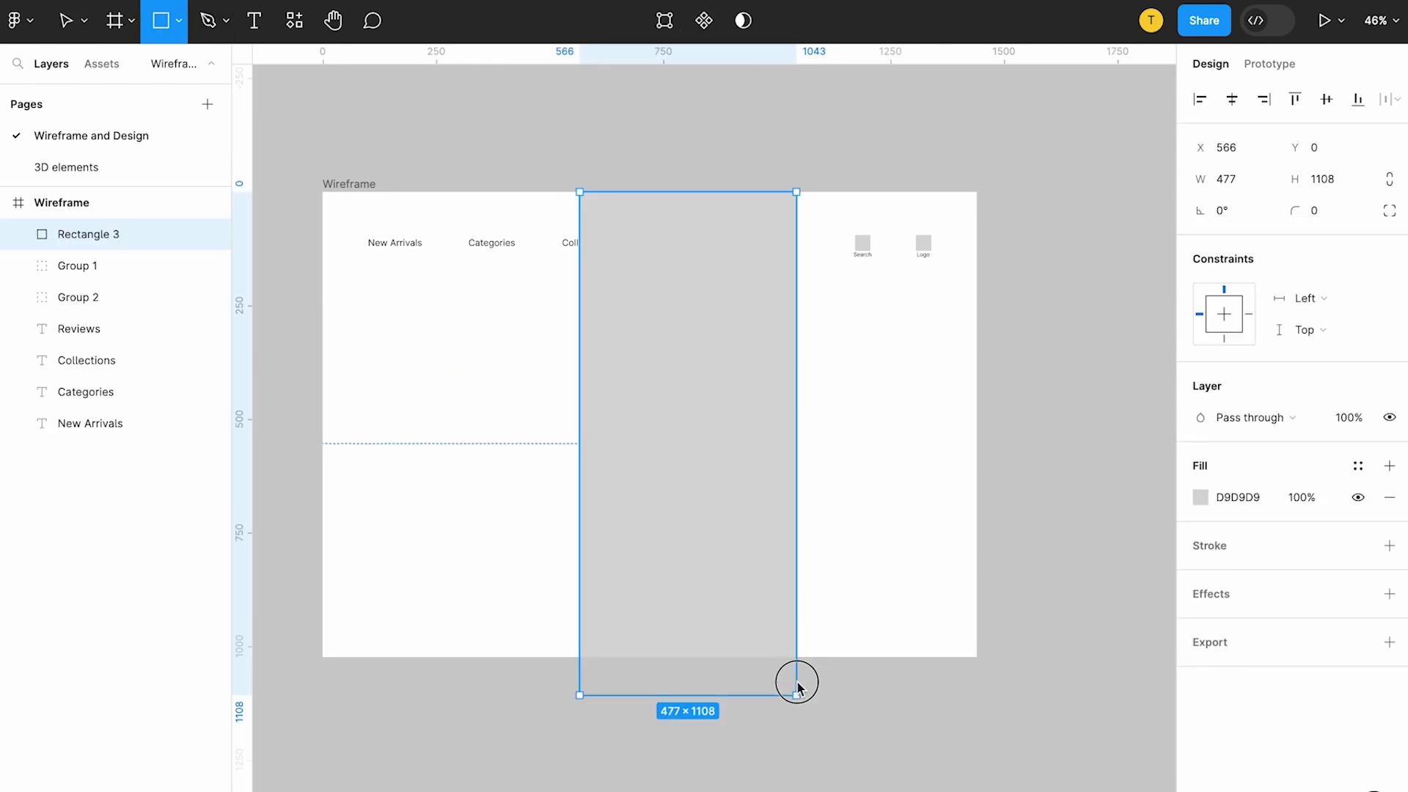
pyautogui.rightClick(686, 507)
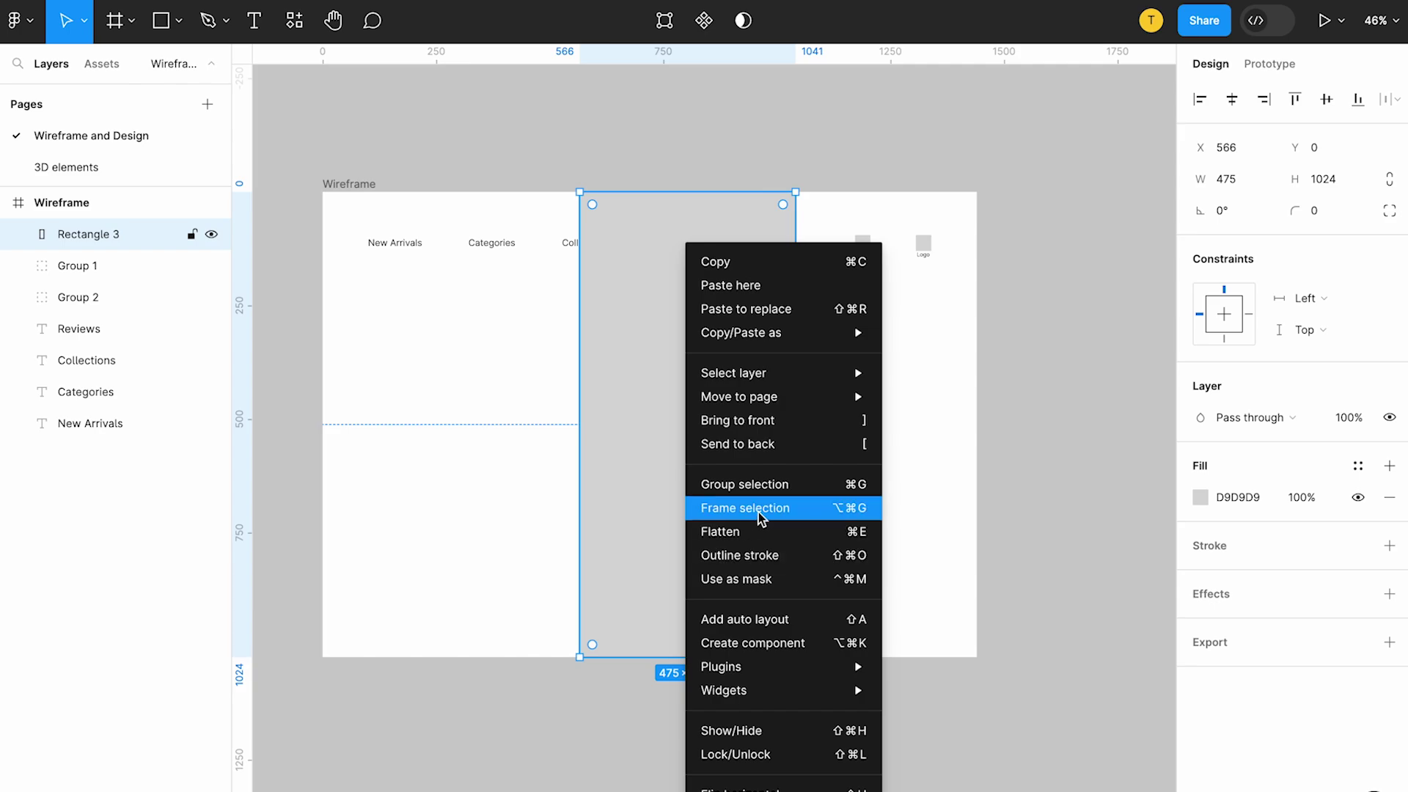
pyautogui.click(756, 449)
pyautogui.moveTo(685, 408); pyautogui.dragTo(646, 410)
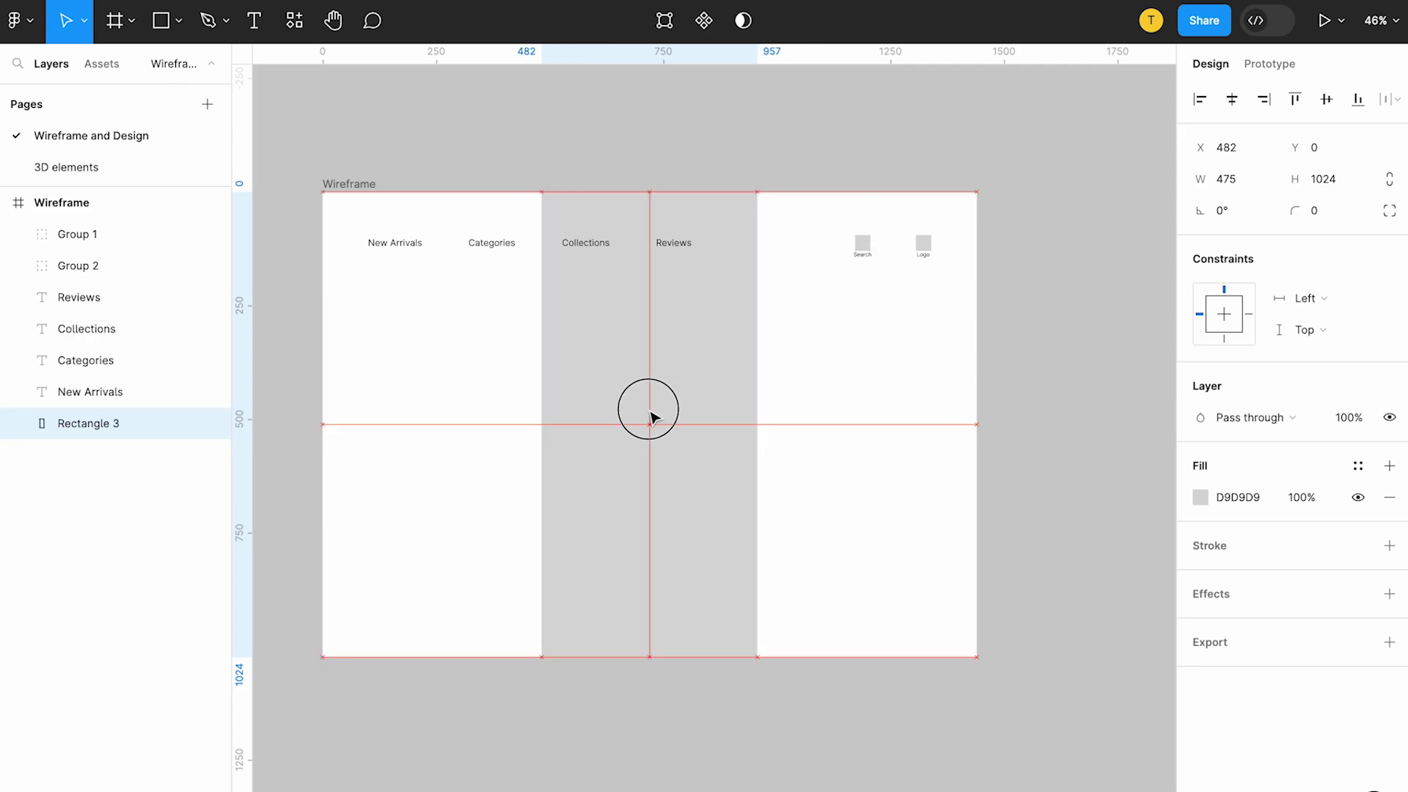
pyautogui.click(254, 20)
pyautogui.click(455, 337)
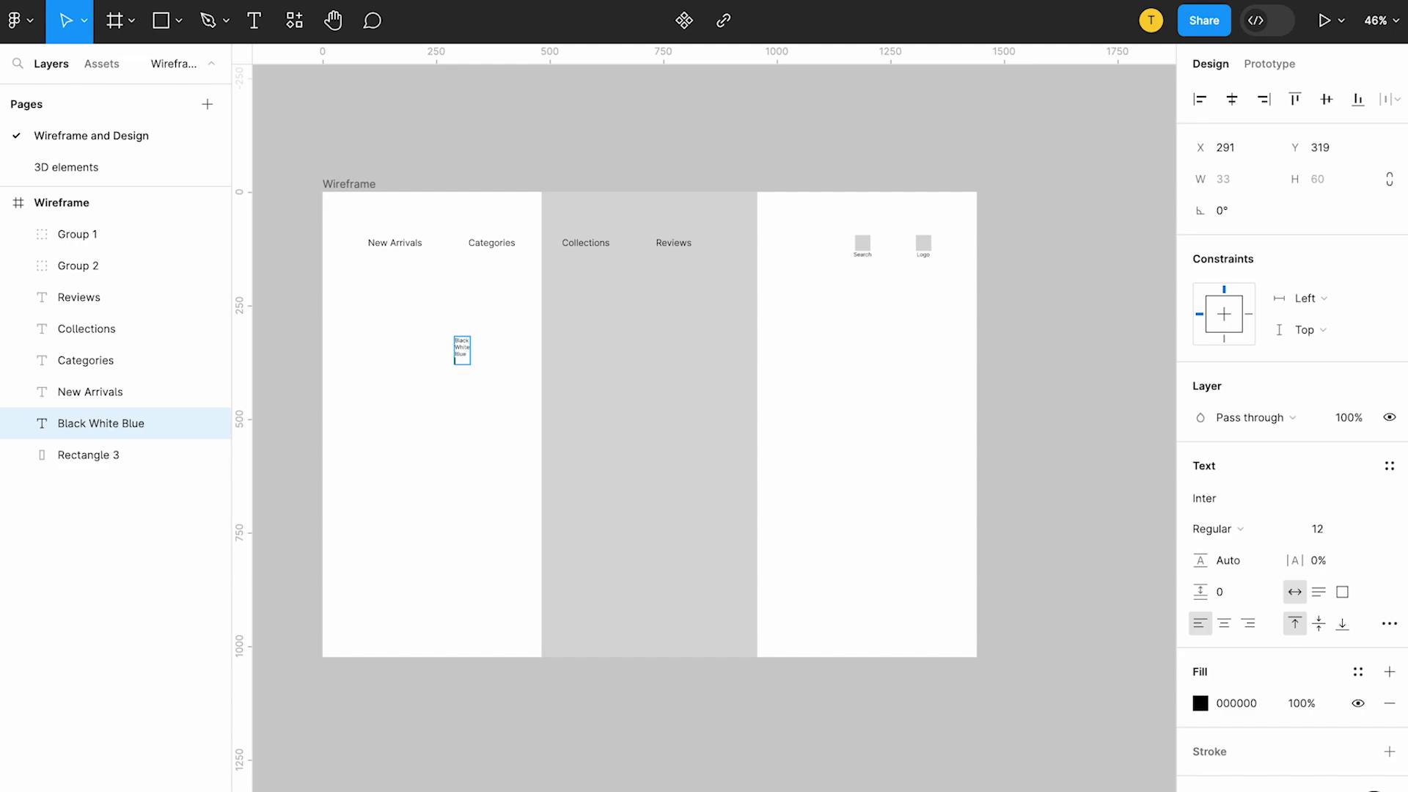
# Change the heading to 'Black White Mauve' and scale it up to fill the left area.
pyautogui.press('Return')
pyautogui.write('Mauve')
pyautogui.press('Escape')
pyautogui.press('k')
pyautogui.moveTo(473, 359)
pyautogui.mouseDown()
pyautogui.moveTo(573, 397)
pyautogui.moveTo(587, 501)
pyautogui.mouseUp()
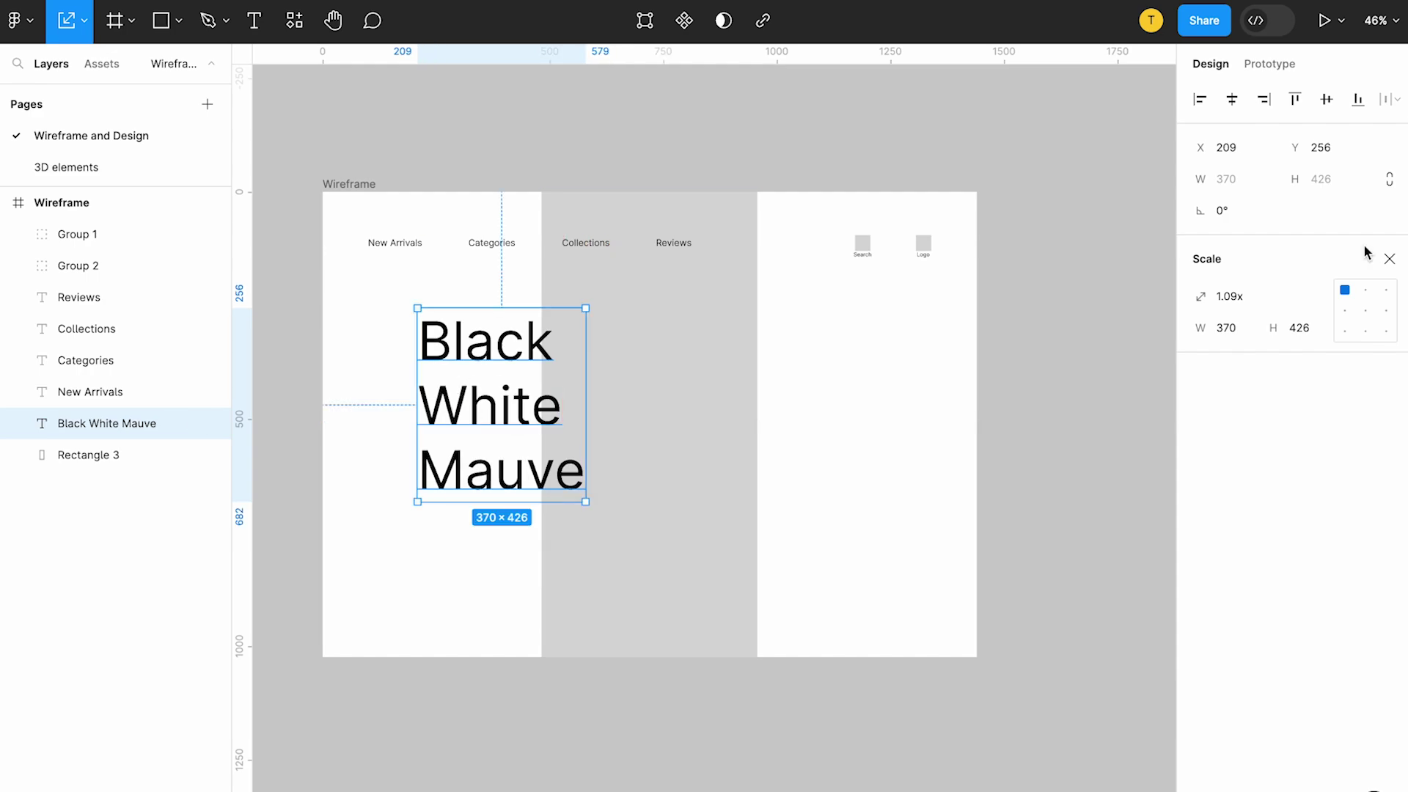
# Make the headline bold at size 120 and indent the word White.
pyautogui.click(1389, 258)
pyautogui.click(1331, 528)
pyautogui.press('Return')
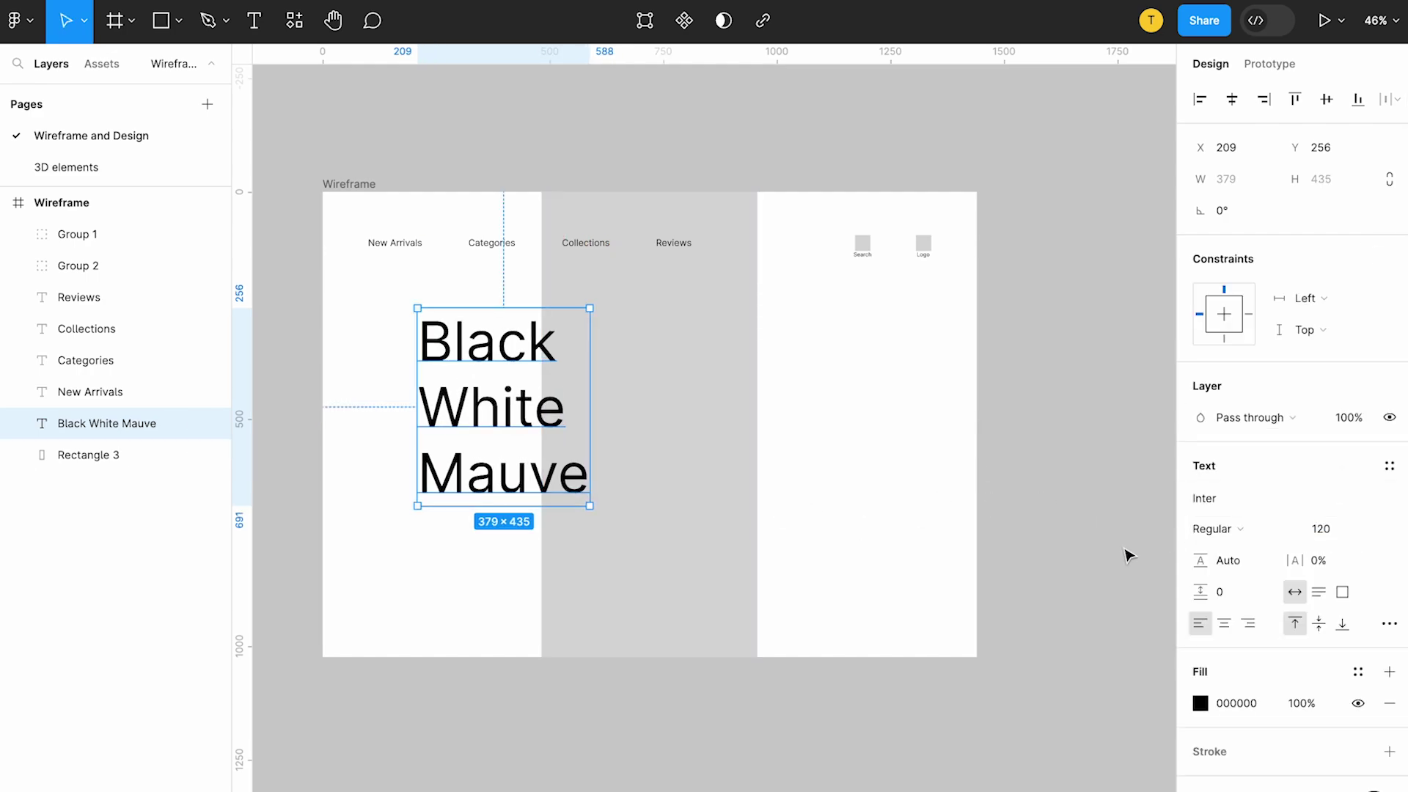
pyautogui.click(1239, 530)
pyautogui.click(1229, 600)
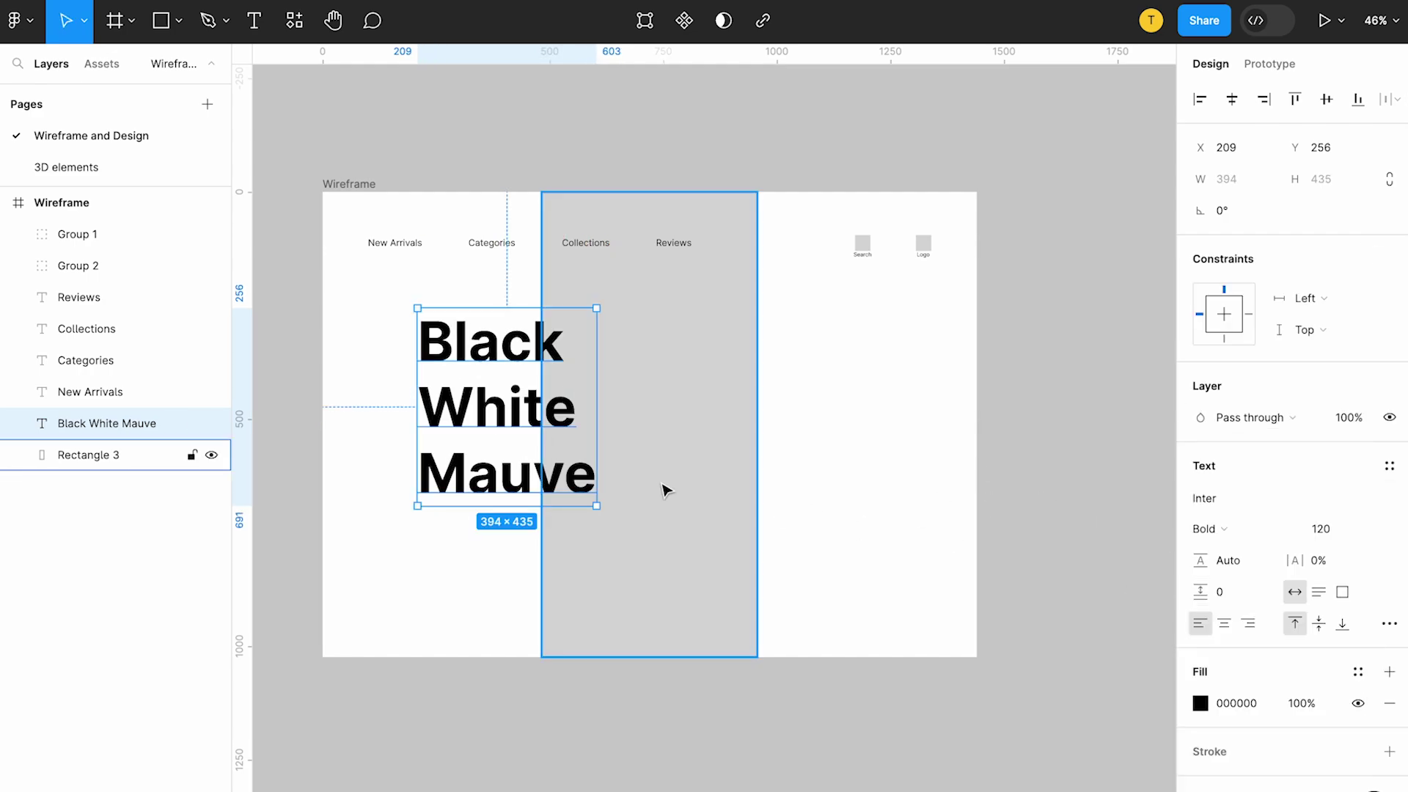
pyautogui.doubleClick(450, 409)
pyautogui.click(480, 407)
pyautogui.click(412, 582)
# Duplicate the headline as a '2023' label rotated -90°.
pyautogui.moveTo(547, 410); pyautogui.dragTo(806, 392)
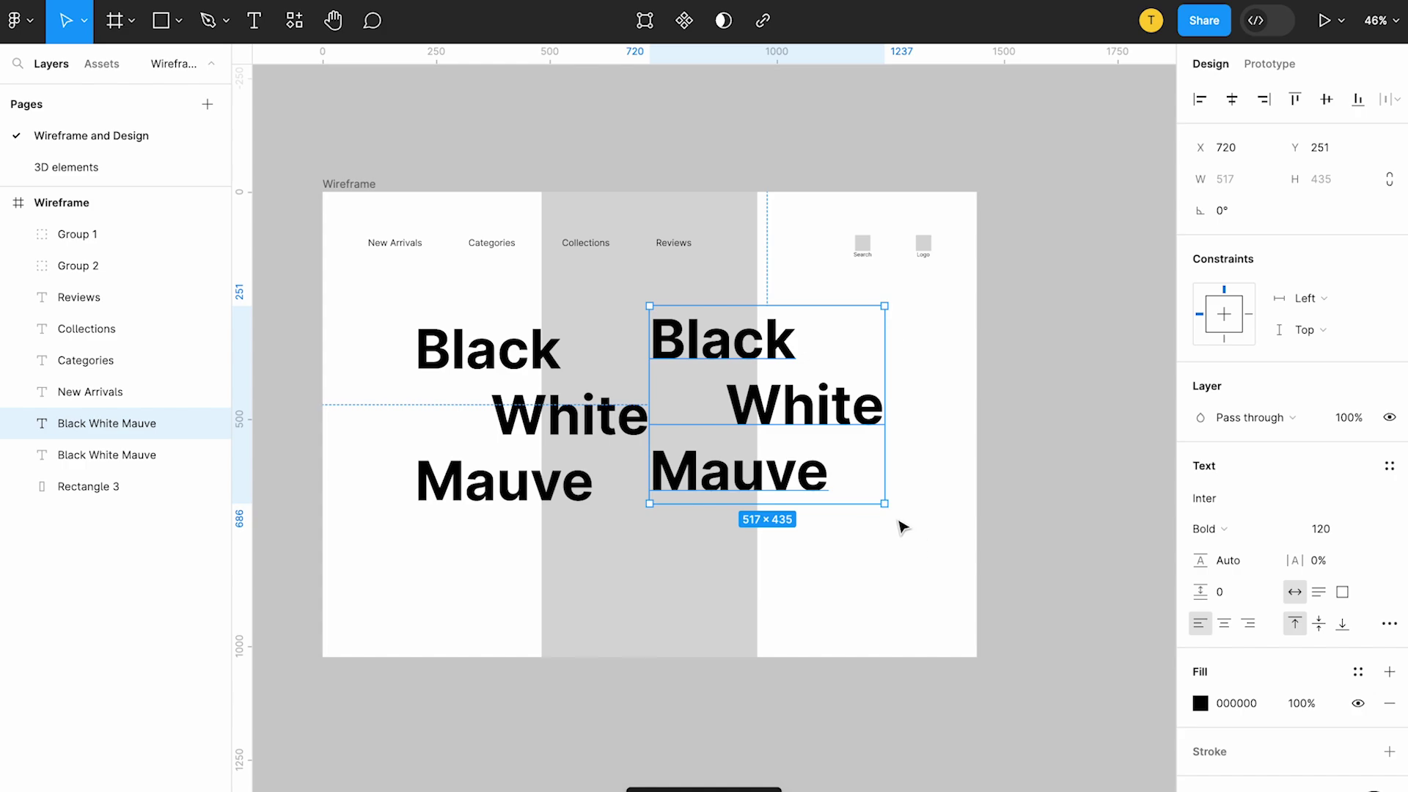
pyautogui.press('Return')
pyautogui.write('2023')
pyautogui.press('Escape')
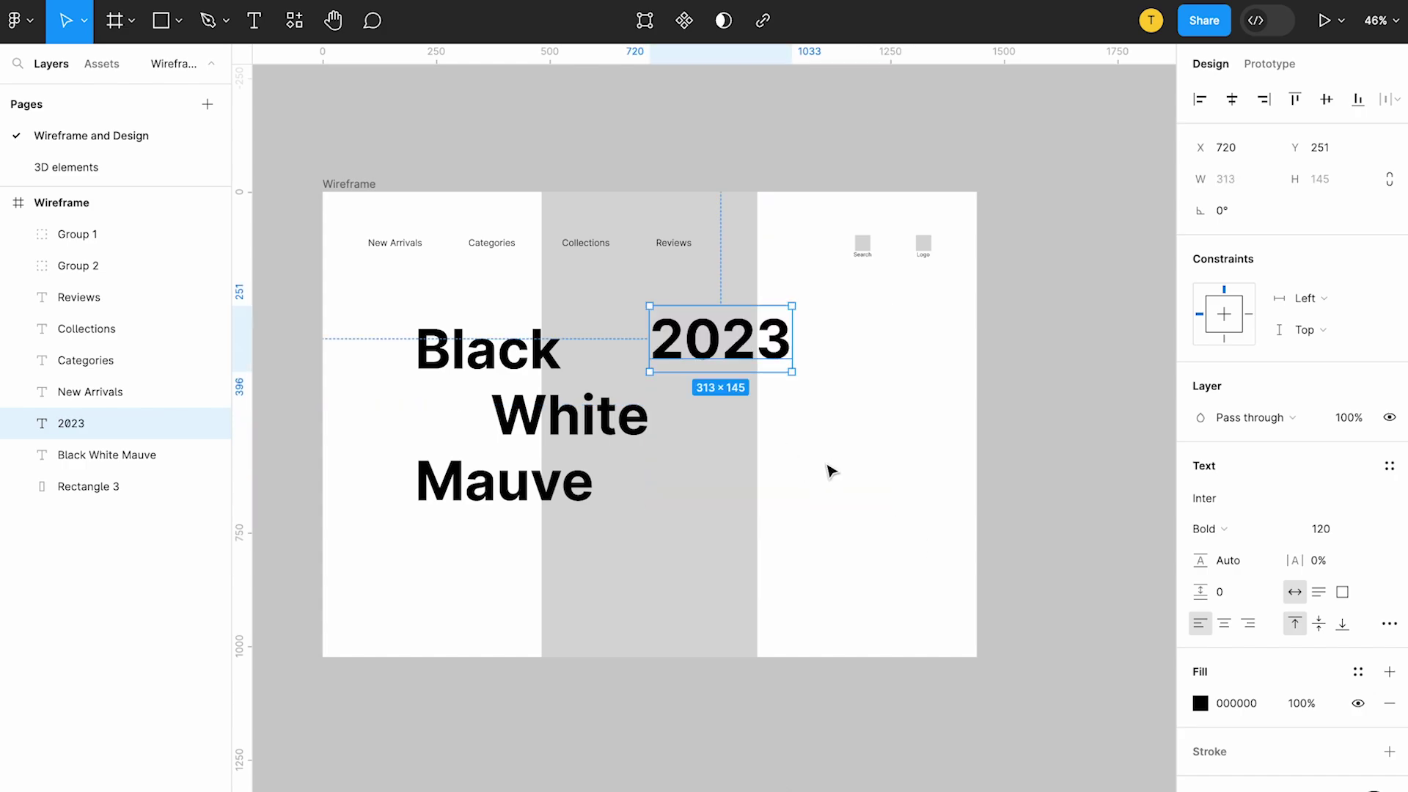
pyautogui.moveTo(798, 377); pyautogui.dragTo(672, 465)
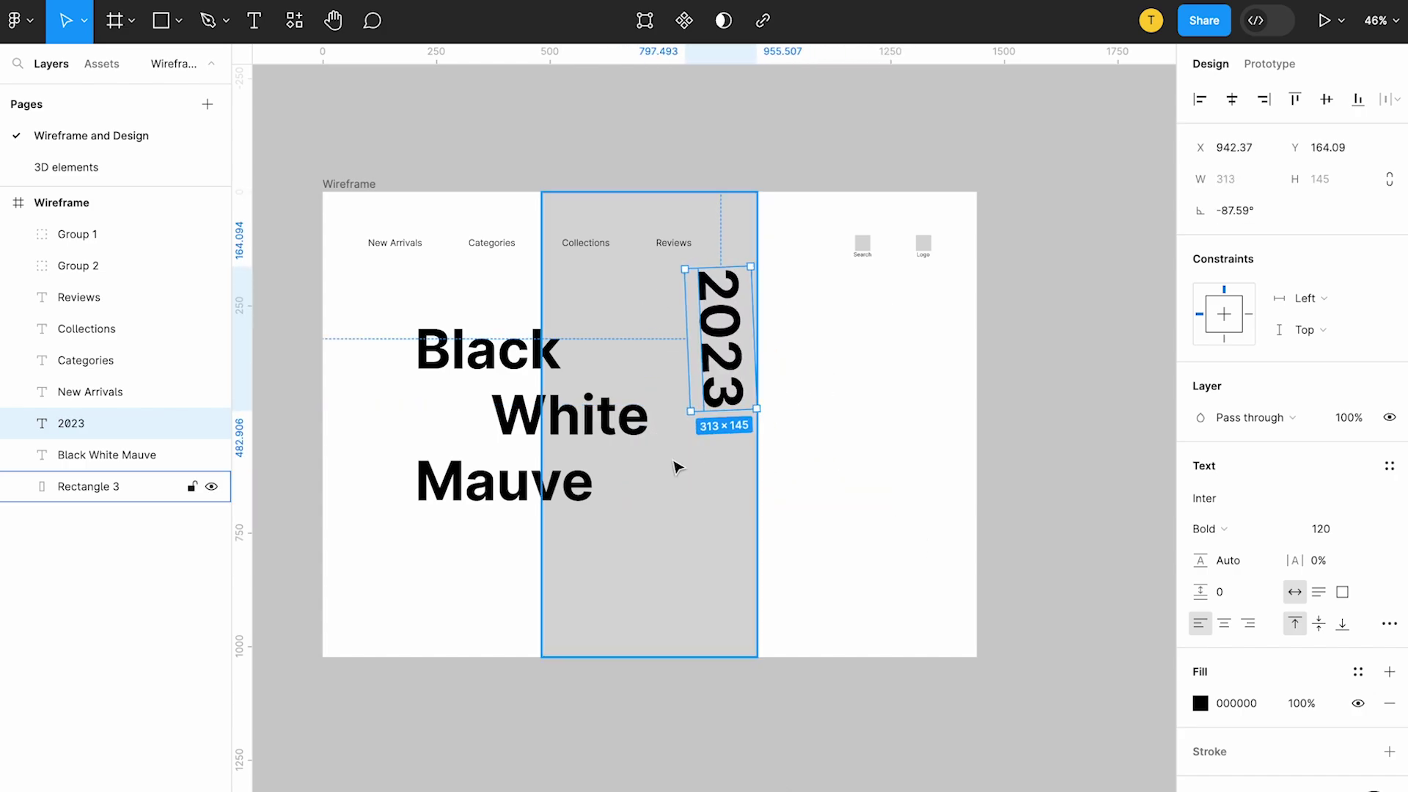
pyautogui.click(1220, 215)
pyautogui.write('-')
pyautogui.press('Return')
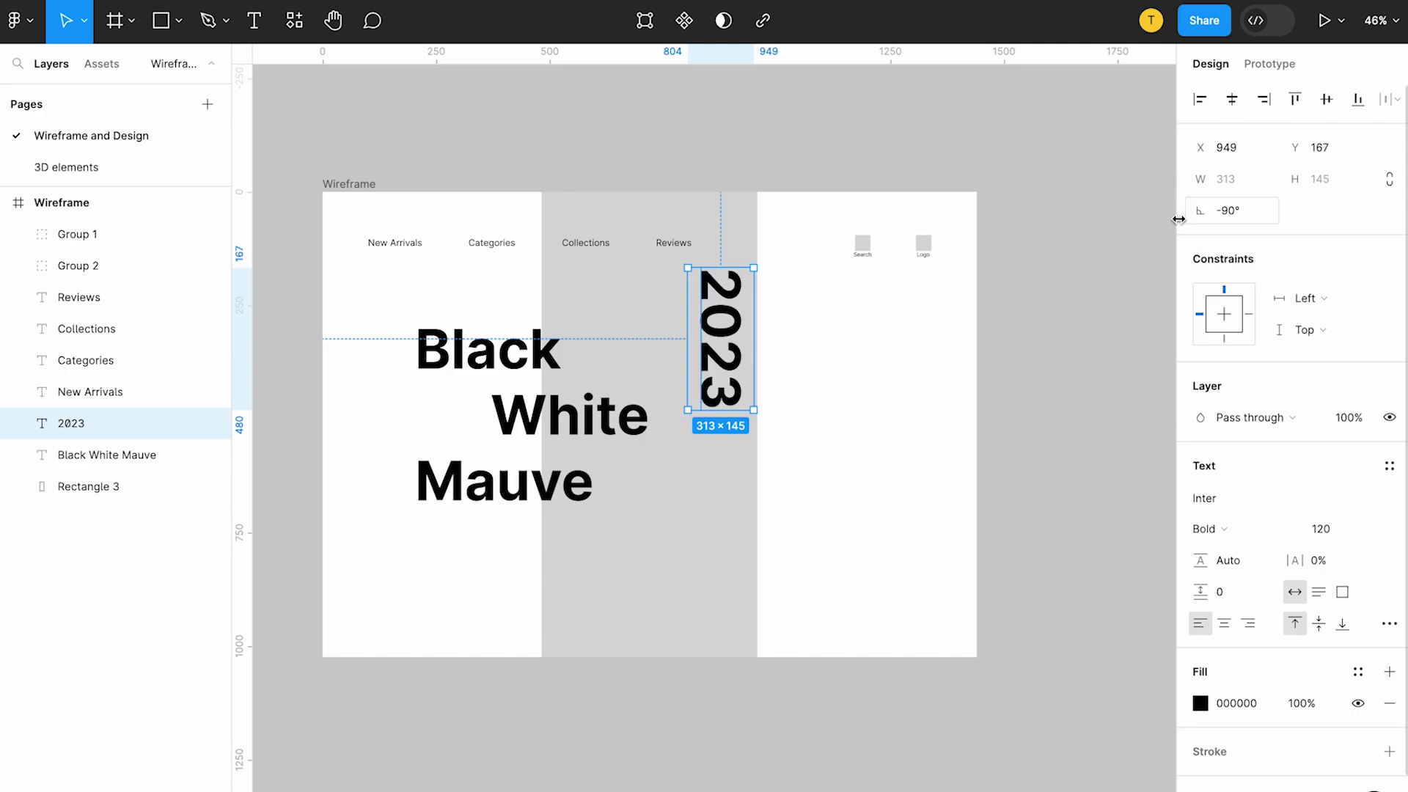
# Place the 2023 label behind other layers along the grey column's right edge.
pyautogui.moveTo(733, 325); pyautogui.dragTo(775, 349)
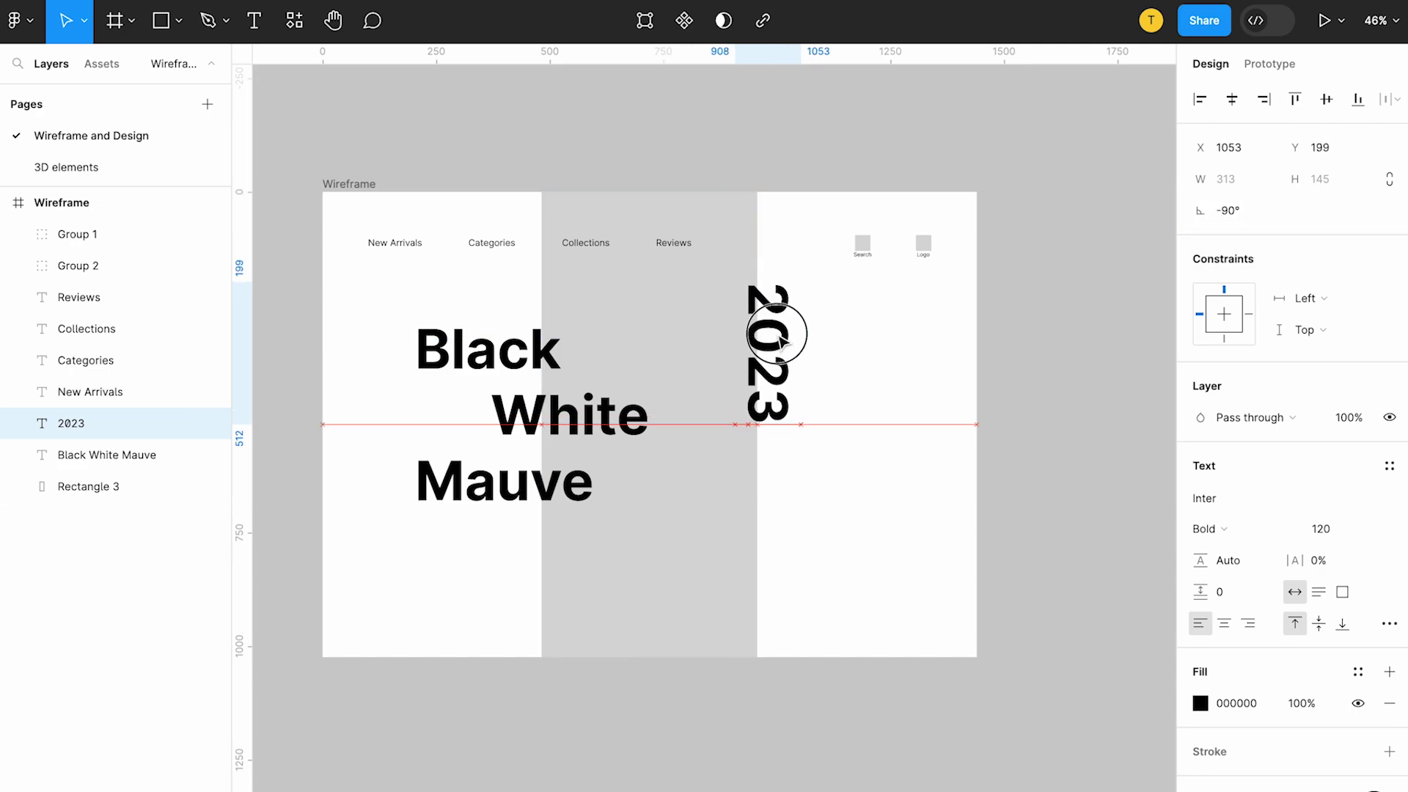
pyautogui.rightClick(776, 348)
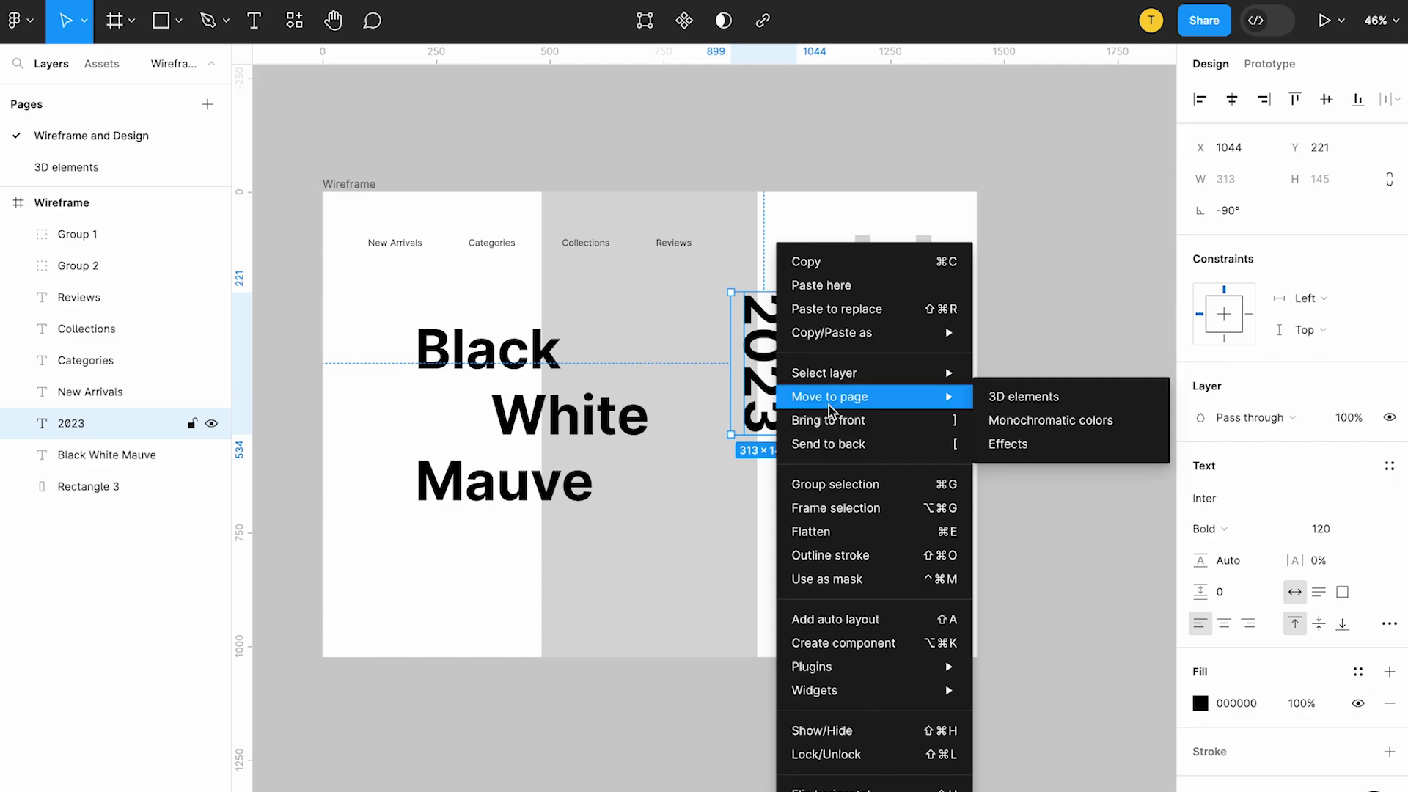
pyautogui.click(829, 443)
pyautogui.moveTo(763, 352); pyautogui.dragTo(793, 361)
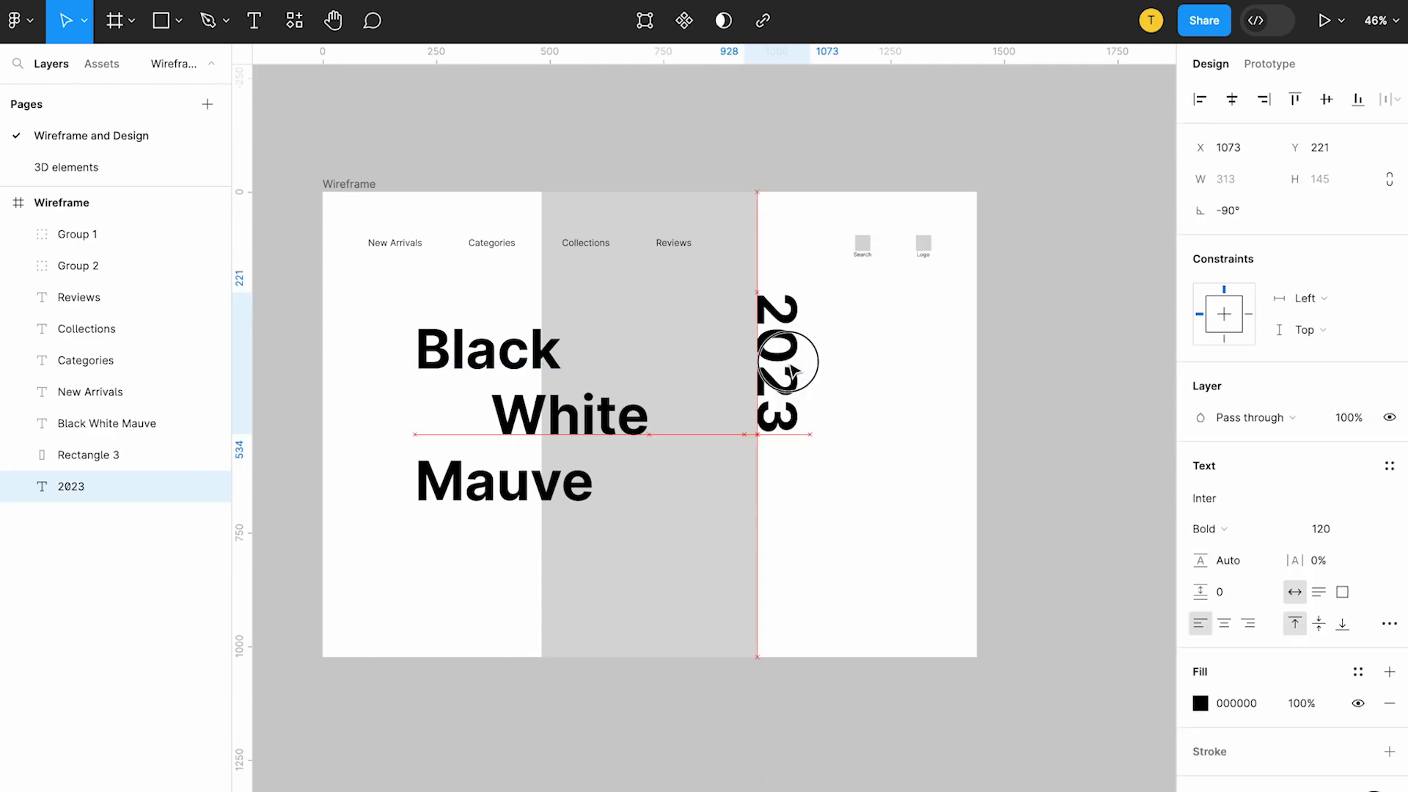
pyautogui.click(689, 383)
pyautogui.press('Escape')
pyautogui.click(712, 234)
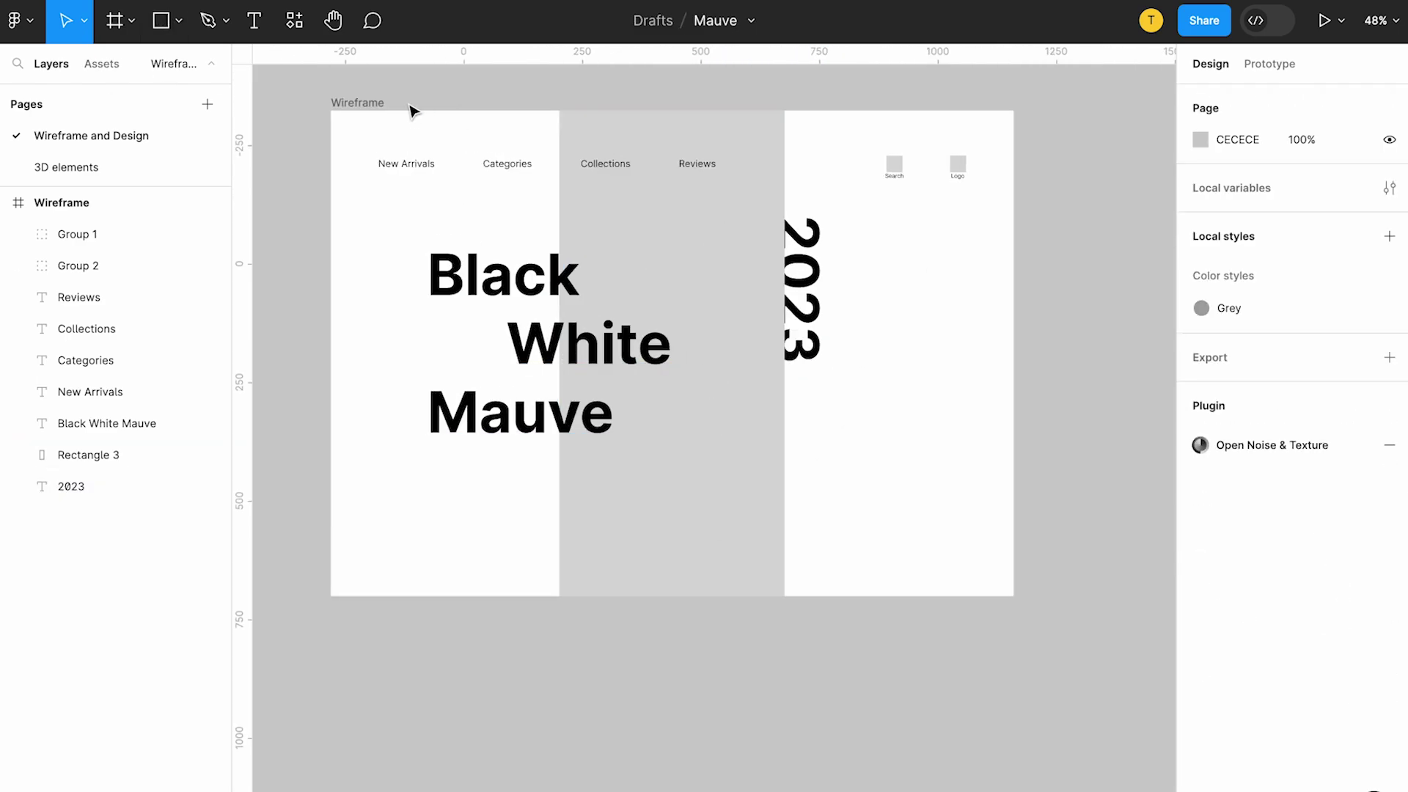
# Launch the Wireframe plugin from Plugins > Manage plugins.
pyautogui.press('Escape')
pyautogui.click(505, 3)
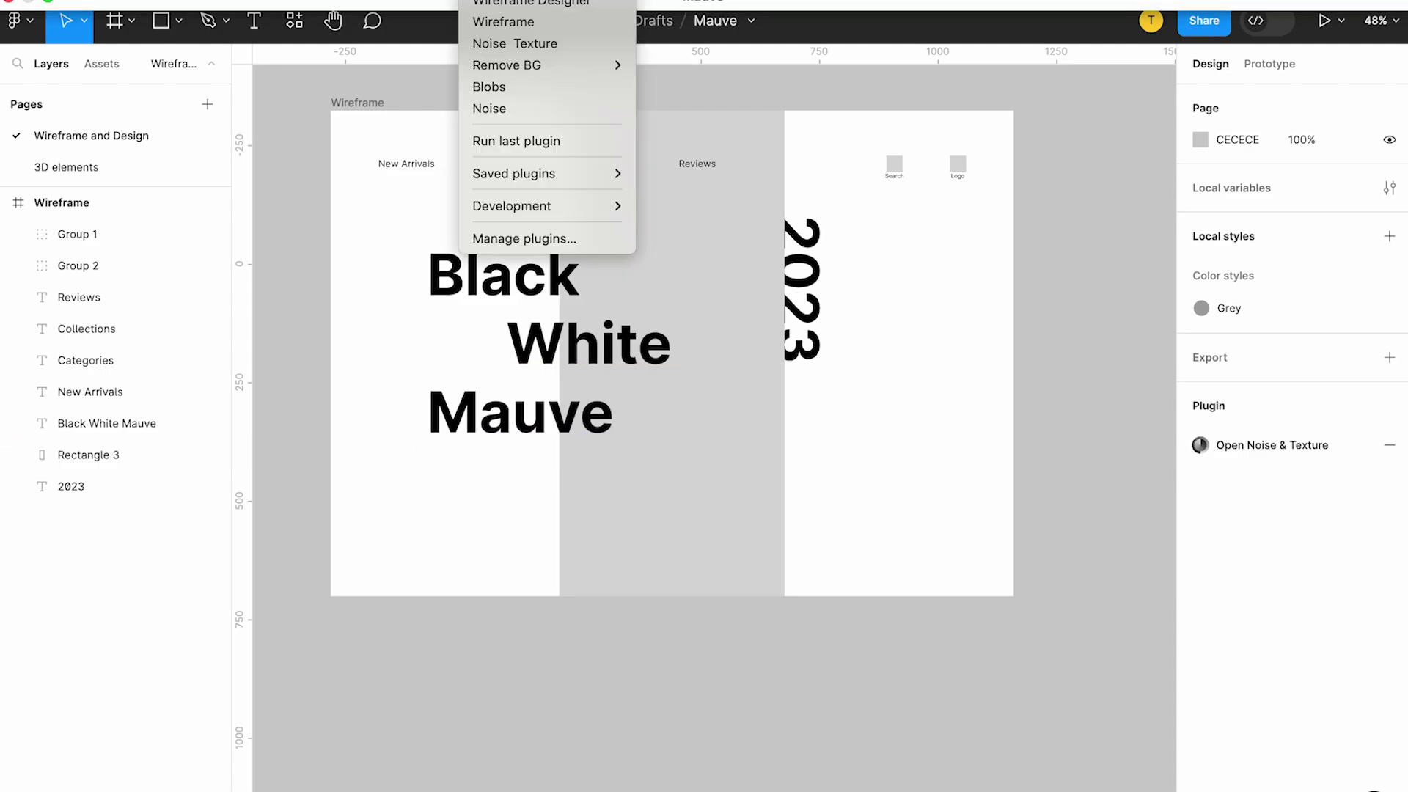
pyautogui.click(516, 241)
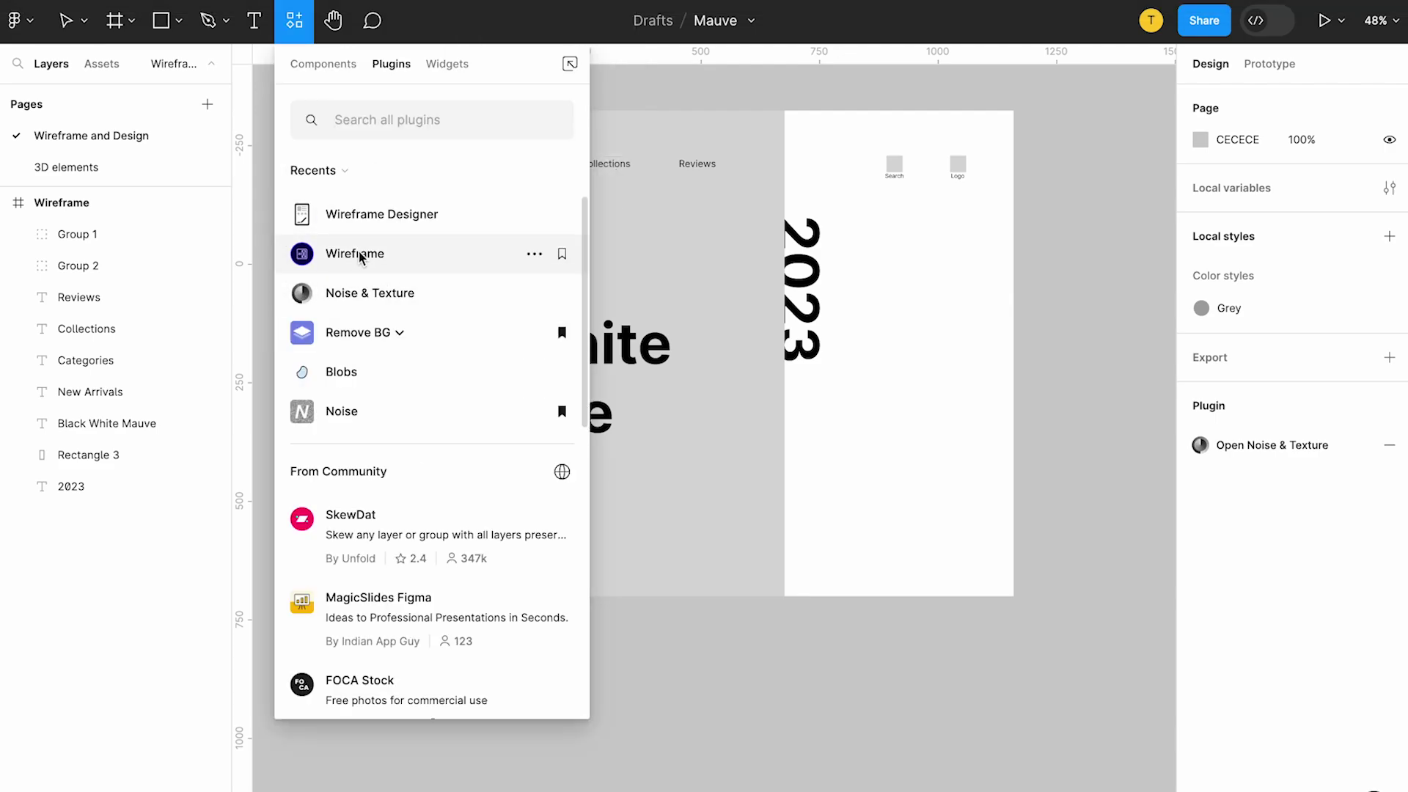
pyautogui.click(361, 254)
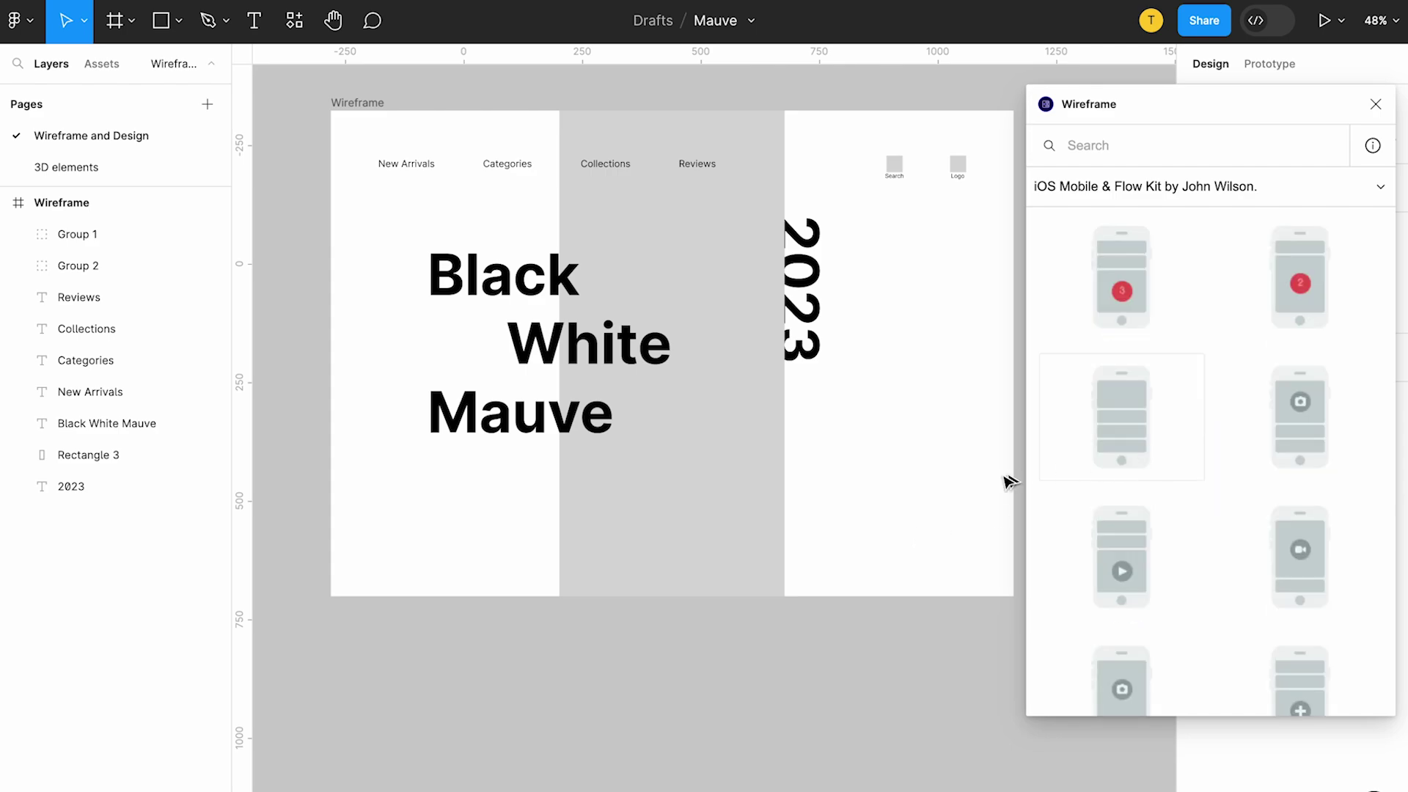
# Switch to the Wireframes by isgraphic kit and place its SiteMap #01 Web Symbols template.
pyautogui.hscroll(2, 989, 484)
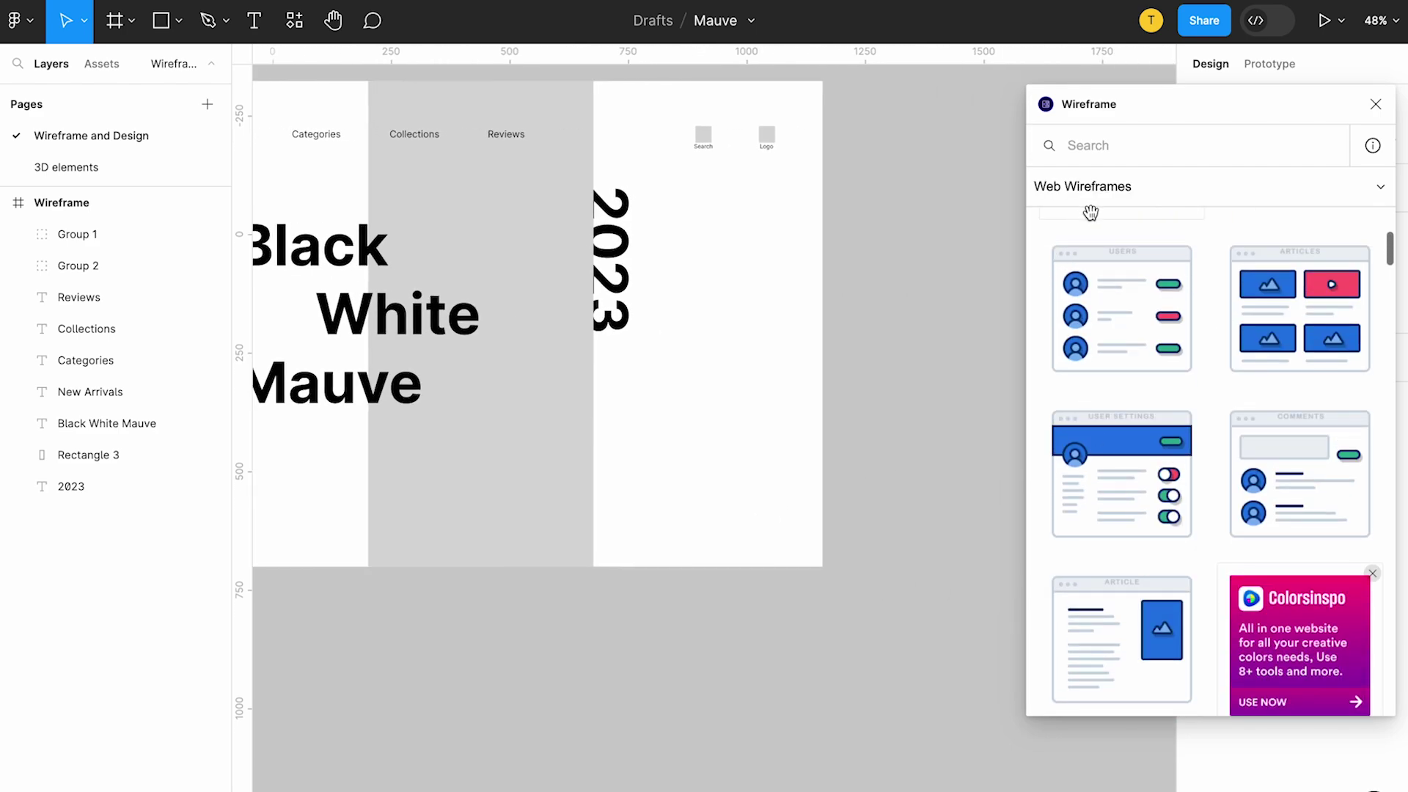
pyautogui.click(1096, 189)
pyautogui.scroll(-1, 1099, 472)
pyautogui.click(1100, 577)
pyautogui.scroll(-2, 1100, 587)
pyautogui.scroll(-1, 1100, 587)
pyautogui.scroll(-3, 1100, 583)
pyautogui.scroll(-3, 1100, 581)
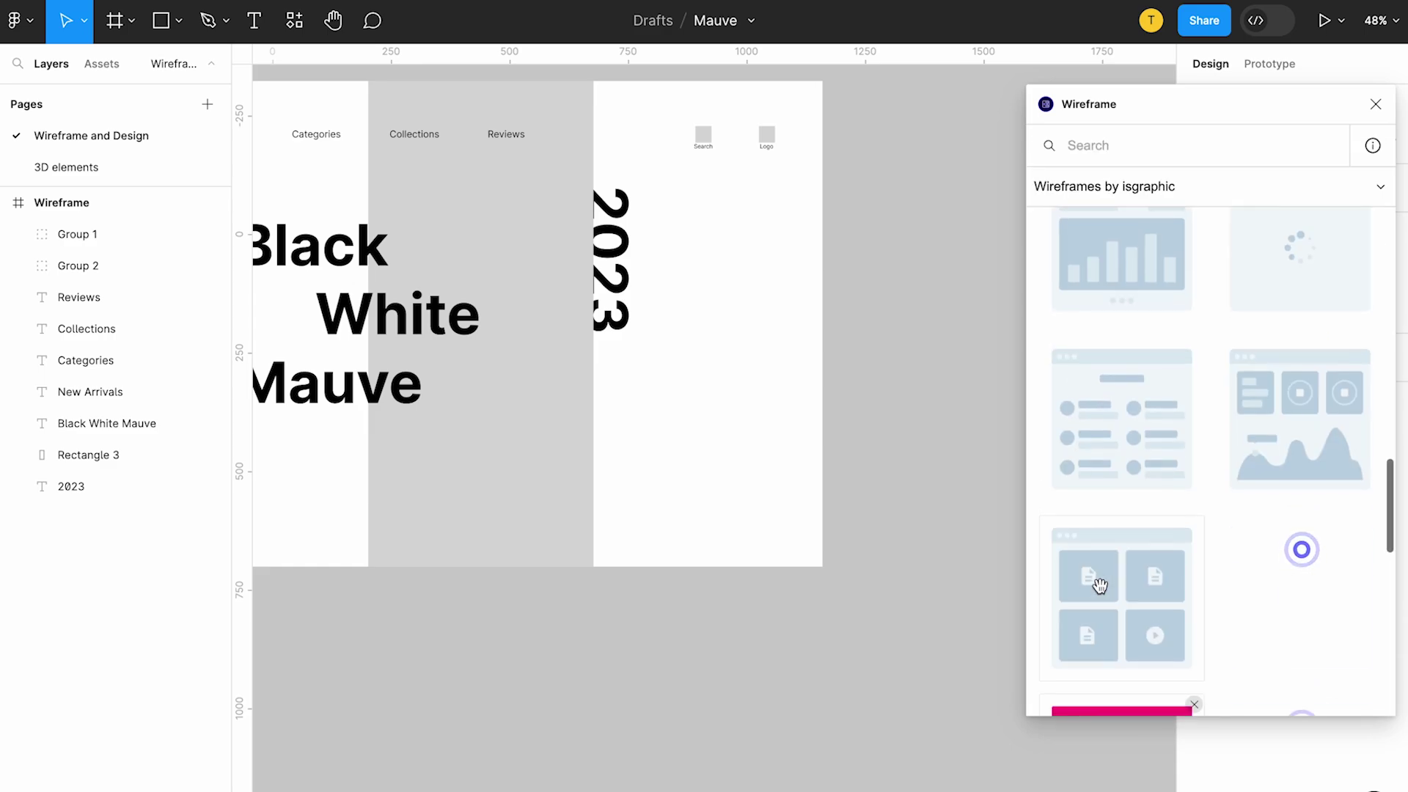
pyautogui.scroll(-3, 1100, 582)
pyautogui.scroll(-1, 1115, 339)
pyautogui.scroll(2, 1135, 395)
pyautogui.scroll(3, 1137, 396)
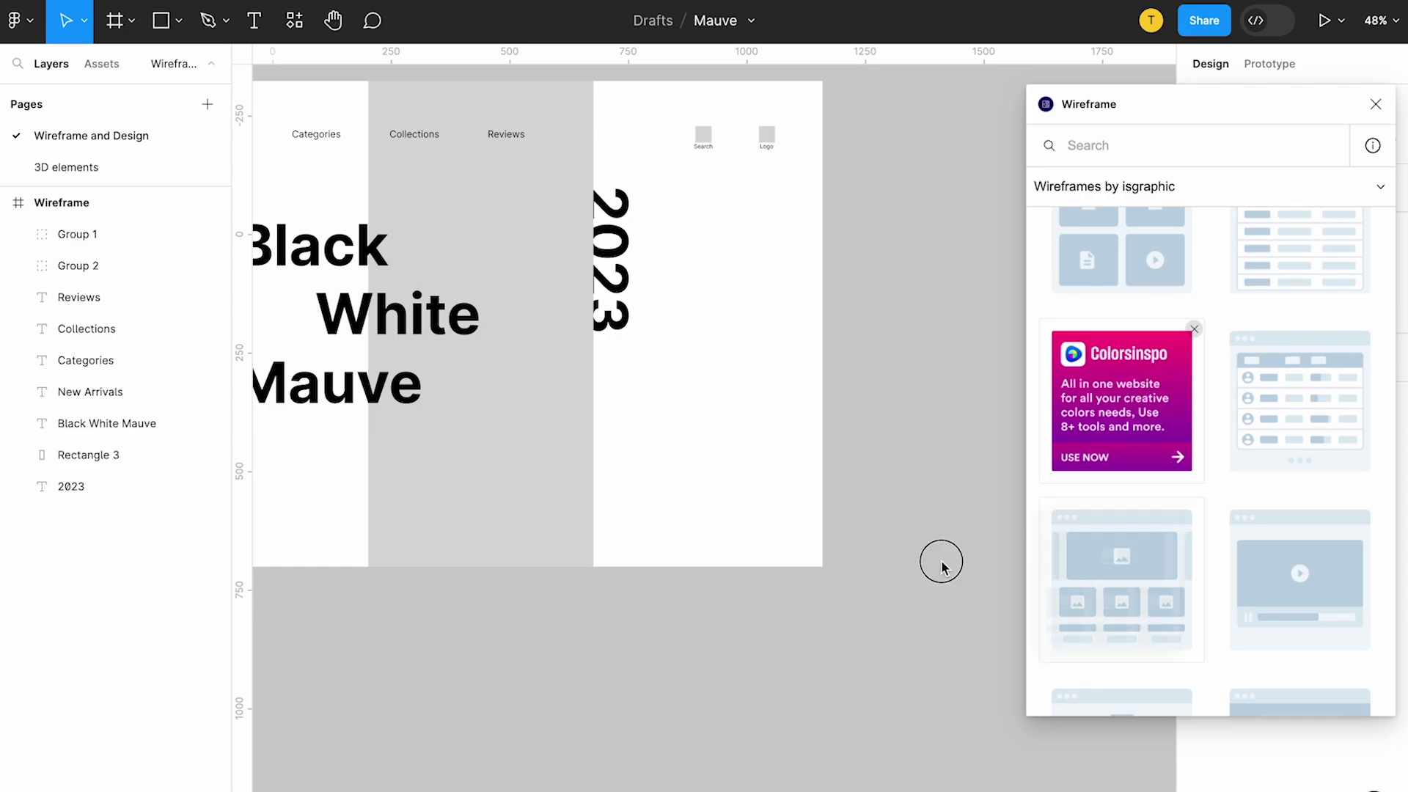
pyautogui.moveTo(1138, 561); pyautogui.dragTo(873, 713)
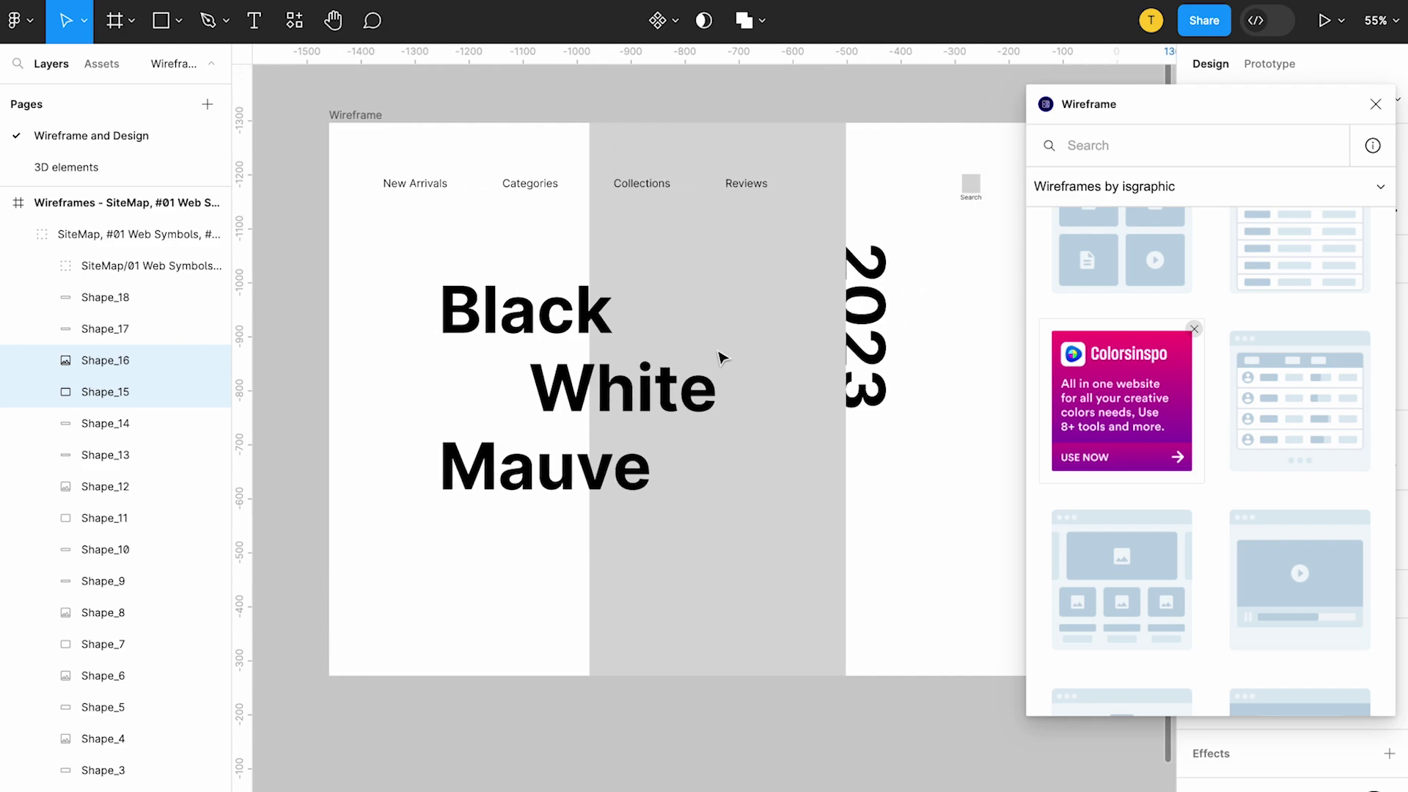
# Put the image placeholder in the grey column with a sampled grey fill, much taller.
pyautogui.moveTo(720, 355); pyautogui.dragTo(754, 376)
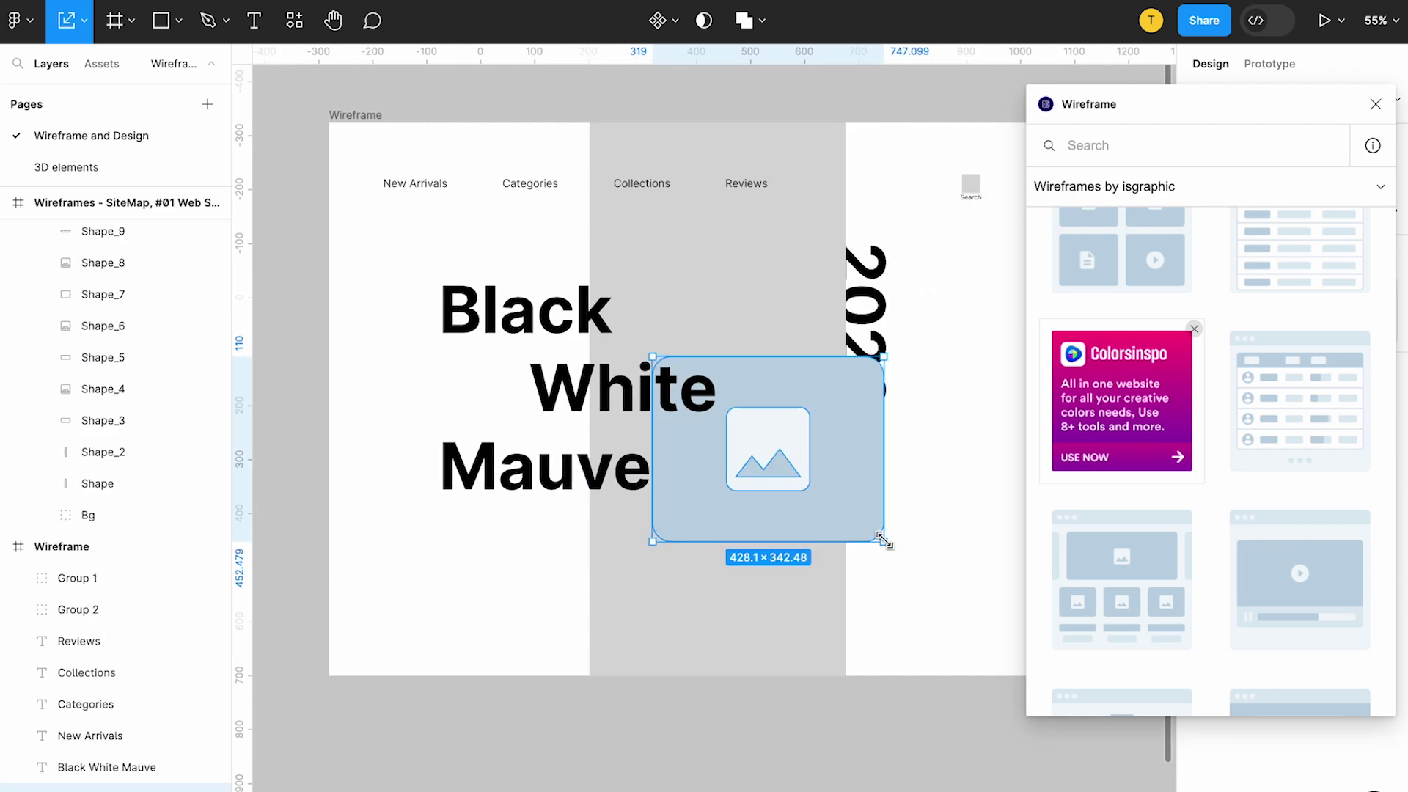
pyautogui.moveTo(884, 541); pyautogui.dragTo(823, 497)
pyautogui.moveTo(763, 440); pyautogui.dragTo(783, 376)
pyautogui.click(783, 375)
pyautogui.click(1200, 498)
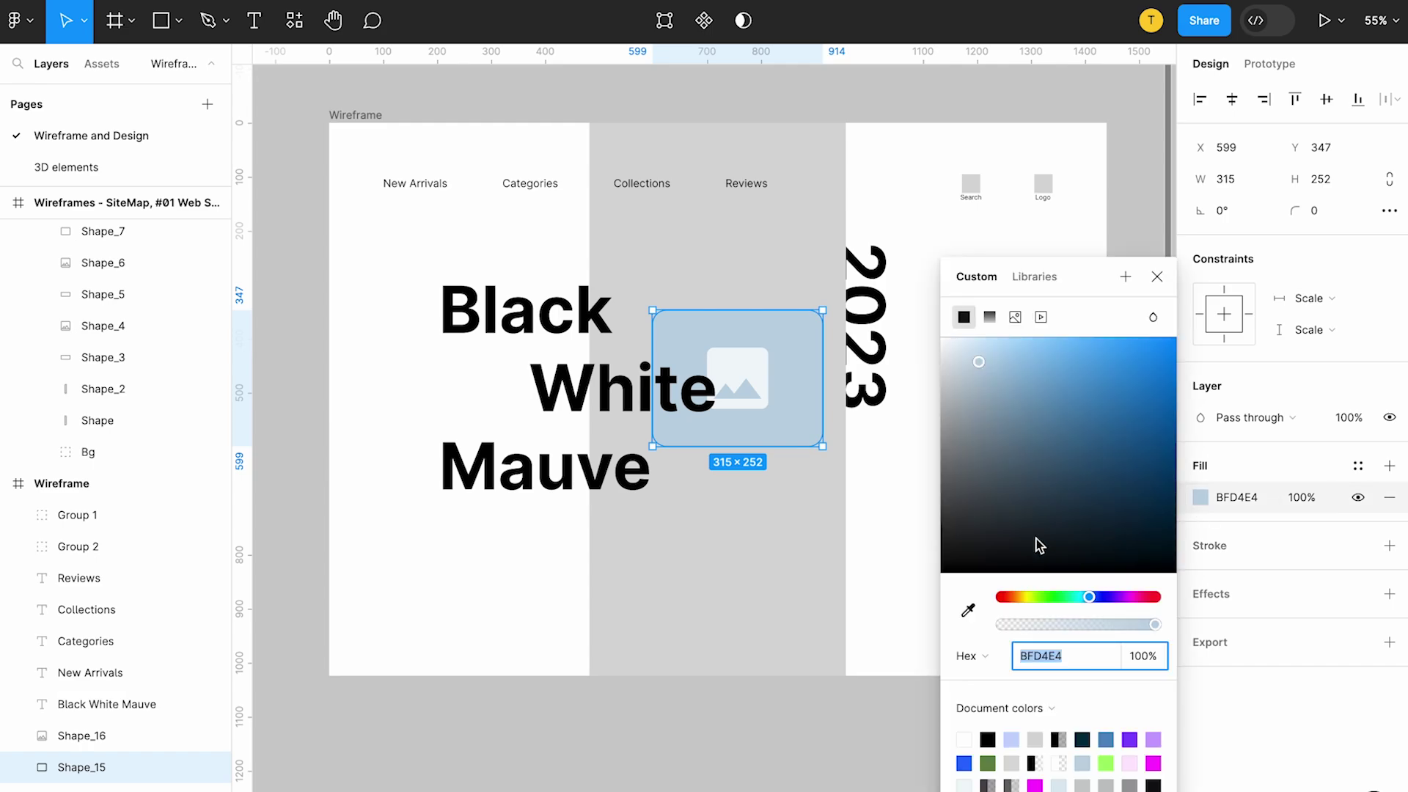
pyautogui.click(968, 610)
pyautogui.click(921, 430)
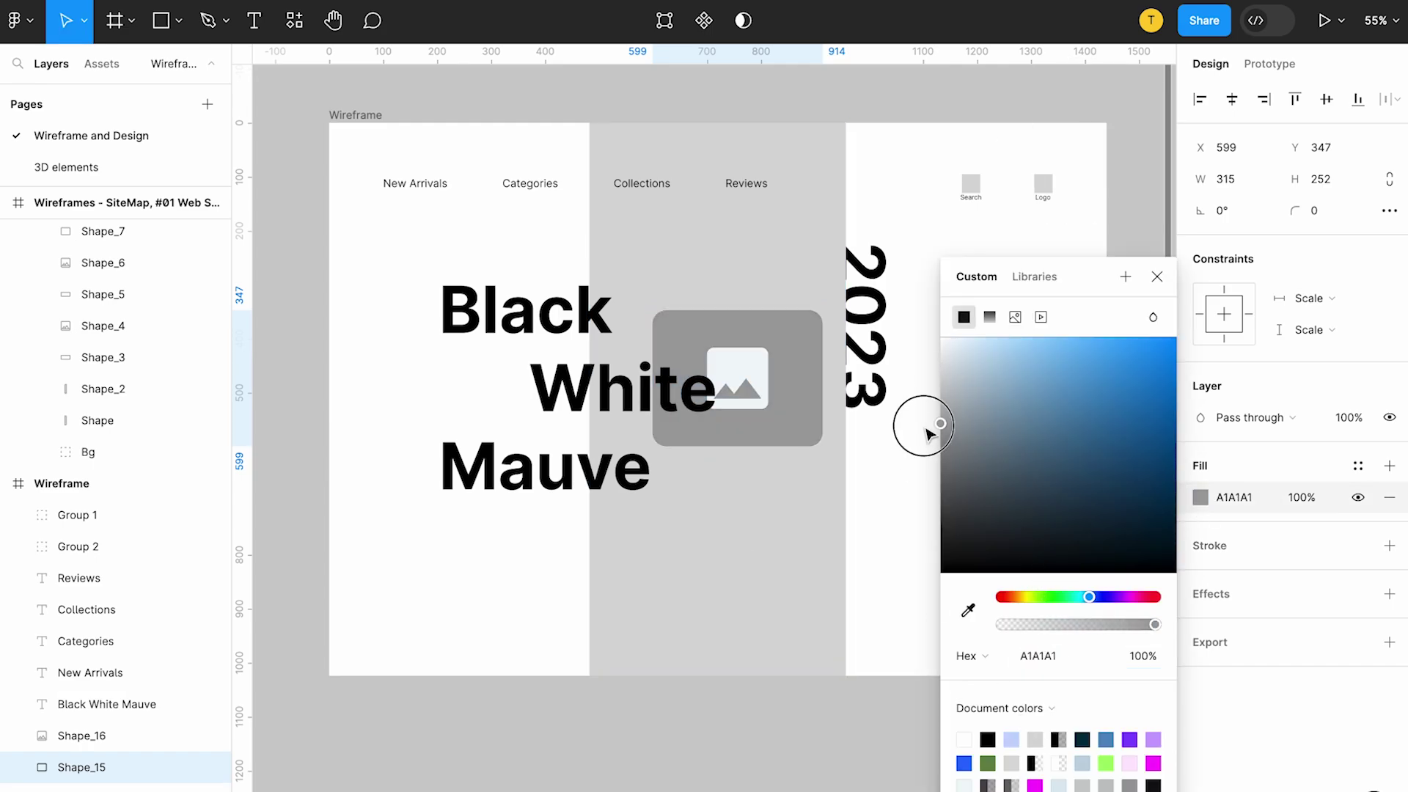
pyautogui.click(623, 389)
pyautogui.click(836, 438)
pyautogui.moveTo(770, 446); pyautogui.dragTo(893, 539)
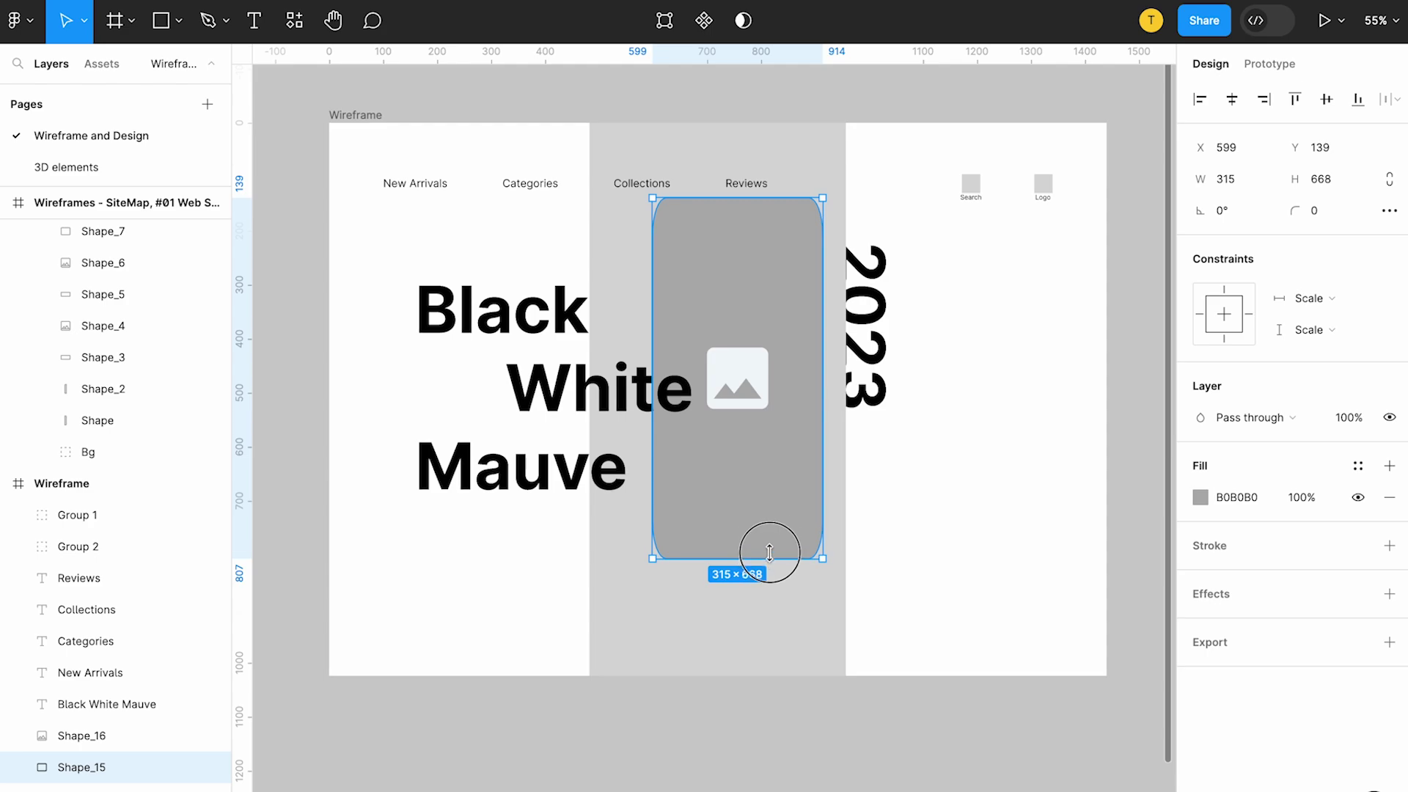
pyautogui.click(895, 539)
# Shift the placeholder and its icon down, and copy them to the hero's right side.
pyautogui.scroll(-3, 896, 538)
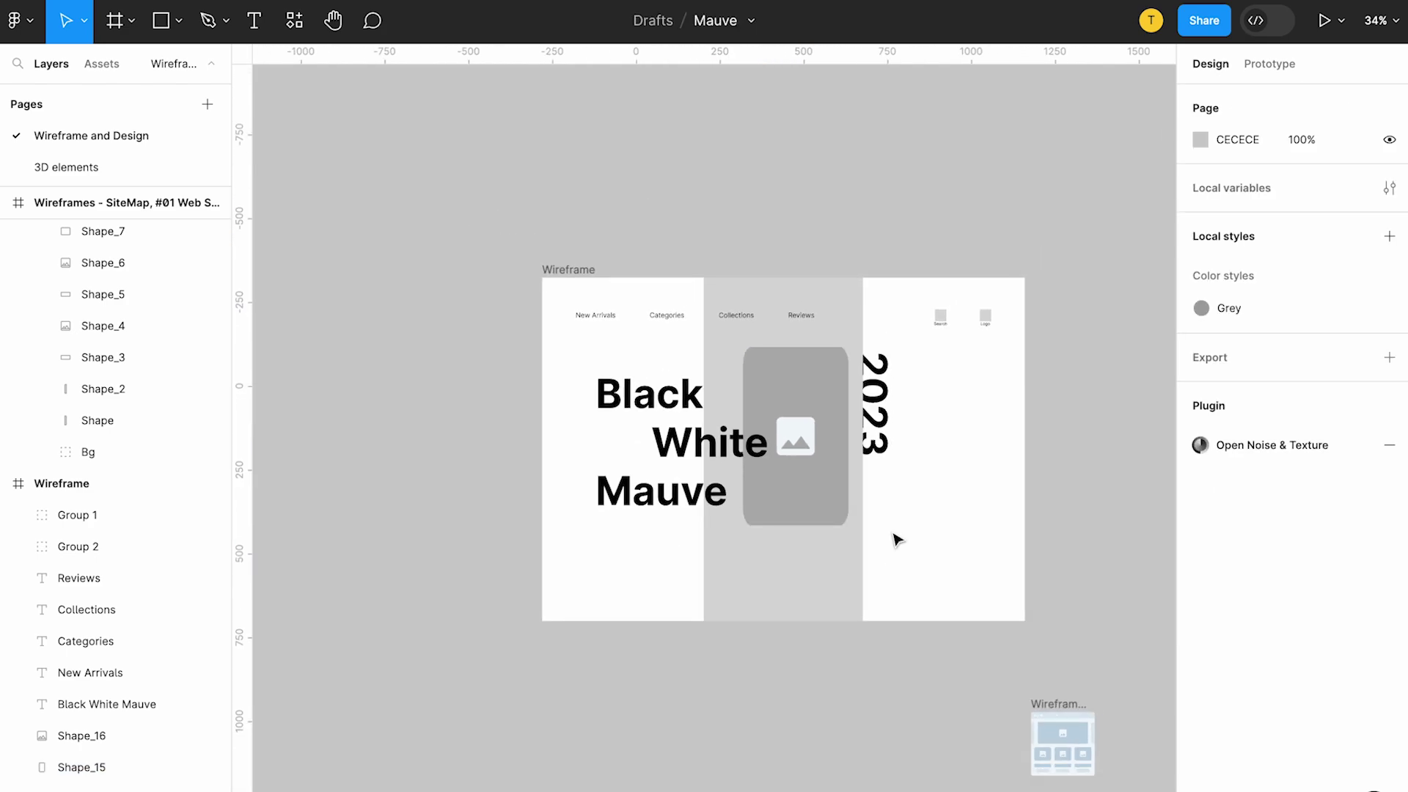
pyautogui.scroll(4, 851, 502)
pyautogui.hscroll(3, 807, 484)
pyautogui.click(706, 447)
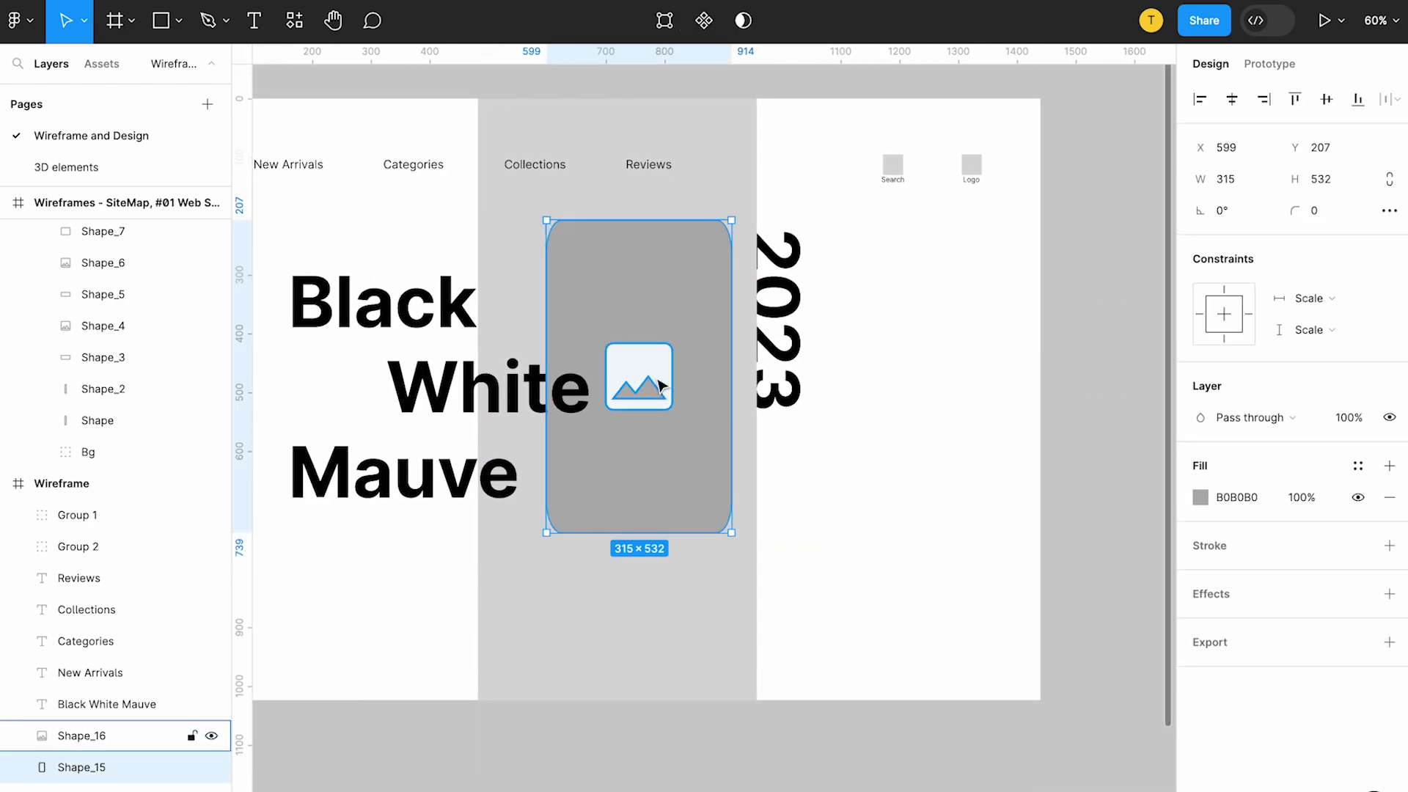
pyautogui.keyDown('shift'); pyautogui.click(663, 389); pyautogui.keyUp('shift')
pyautogui.moveTo(685, 405)
pyautogui.mouseDown()
pyautogui.moveTo(689, 439)
pyautogui.moveTo(950, 466)
pyautogui.moveTo(926, 489)
pyautogui.mouseUp()
pyautogui.click(877, 484)
pyautogui.click(638, 402)
pyautogui.keyDown('shift'); pyautogui.click(660, 506); pyautogui.keyUp('shift')
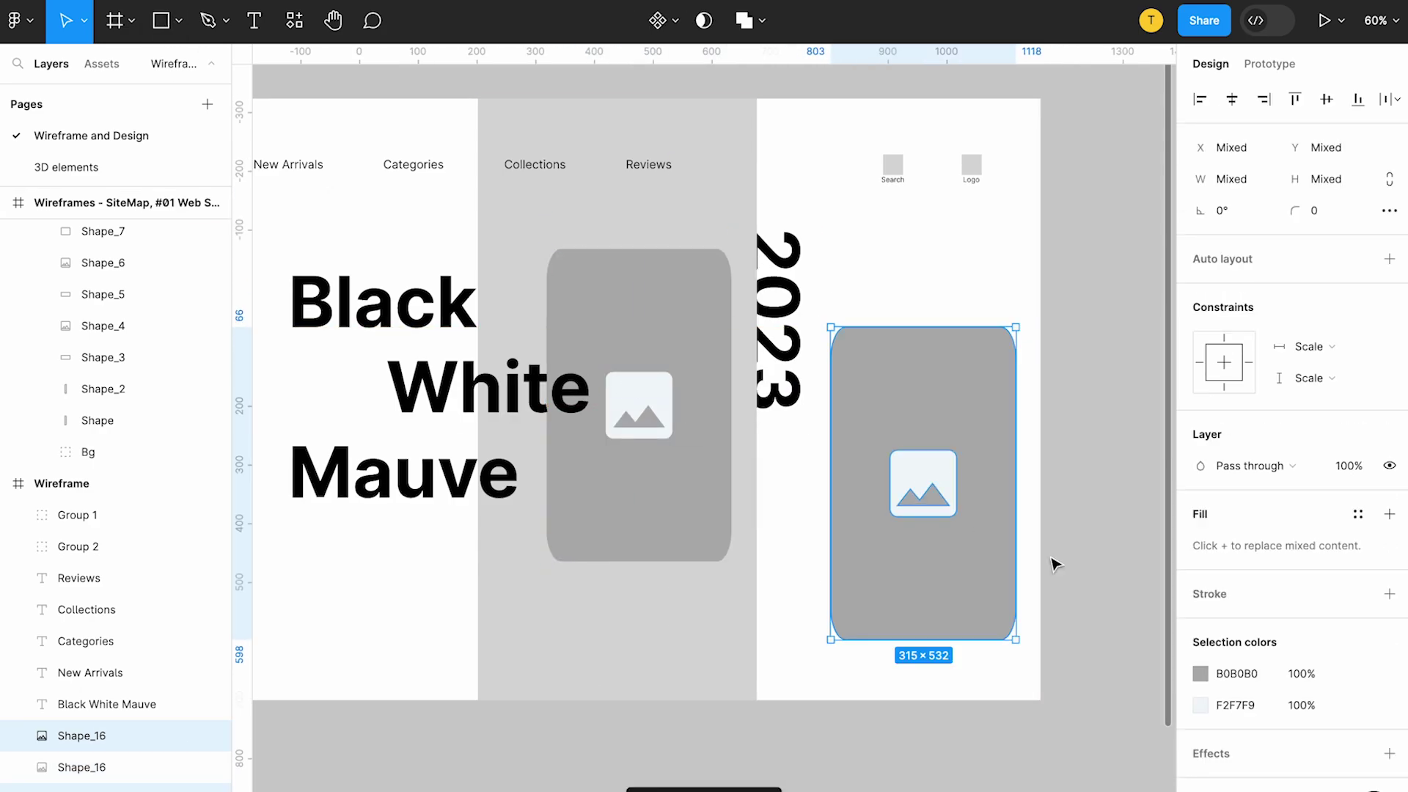
# Shorten the copied placeholder from top and bottom to a 315×239 box.
pyautogui.click(940, 579)
pyautogui.moveTo(947, 632); pyautogui.dragTo(945, 553)
pyautogui.moveTo(933, 327)
pyautogui.mouseDown()
pyautogui.moveTo(936, 427)
pyautogui.moveTo(935, 412)
pyautogui.mouseUp()
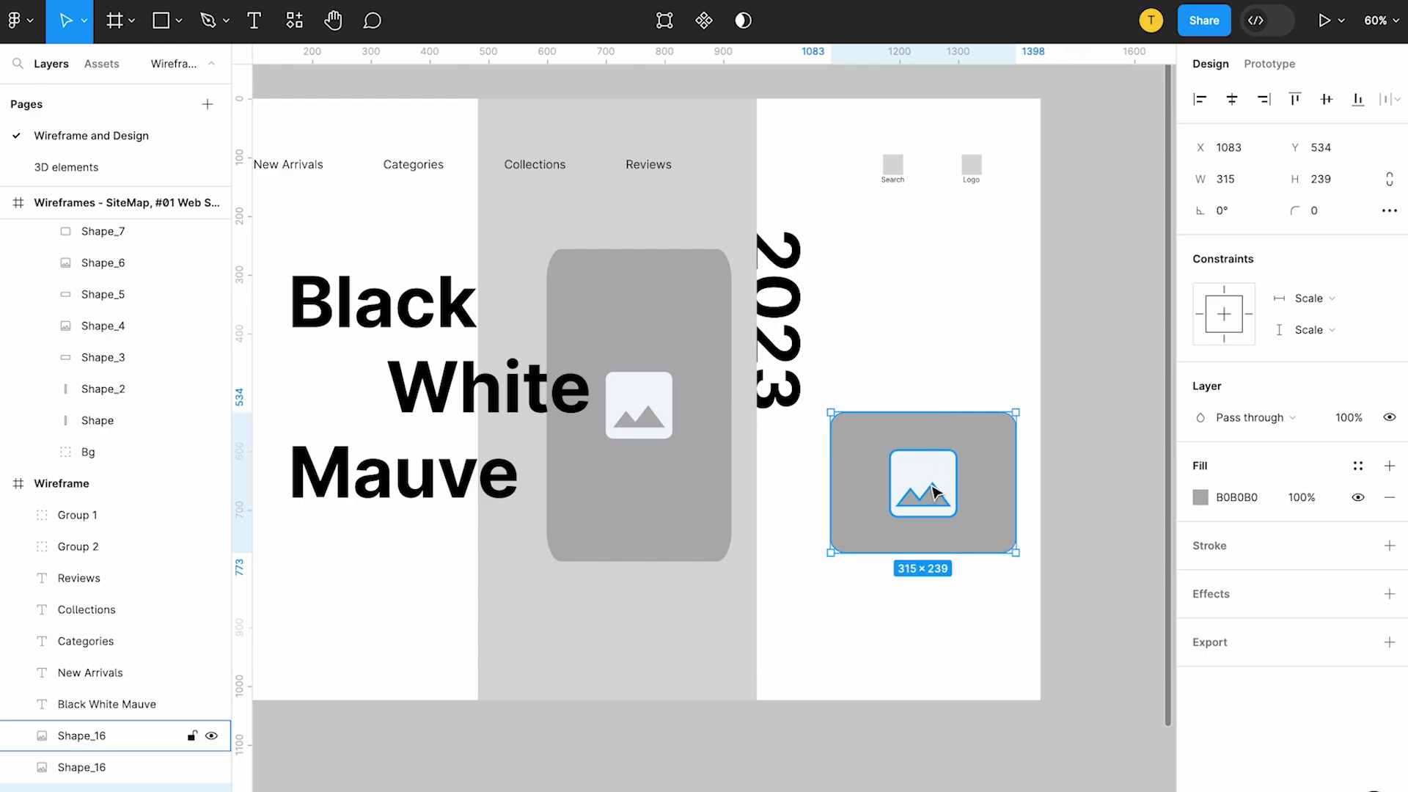
pyautogui.click(1094, 477)
pyautogui.click(949, 478)
pyautogui.keyDown('ctrl'); pyautogui.scroll(-3, 773, 496); pyautogui.keyUp('ctrl')
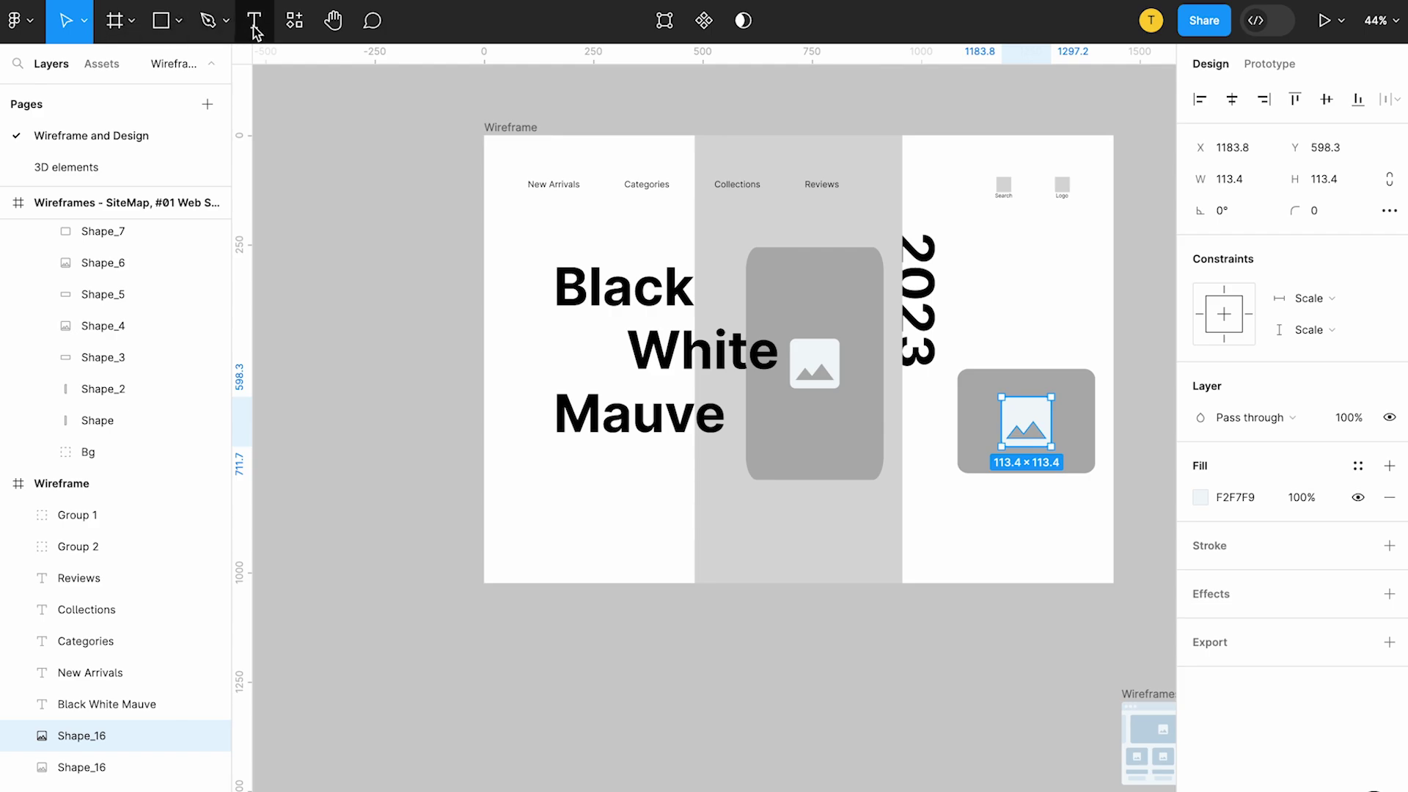
# Scale a copy of the 2023 text to about half, bring it front, and align it along the card edge.
pyautogui.moveTo(918, 300)
pyautogui.mouseDown()
pyautogui.moveTo(894, 522)
pyautogui.moveTo(868, 487)
pyautogui.mouseUp()
pyautogui.scroll(5, 868, 487)
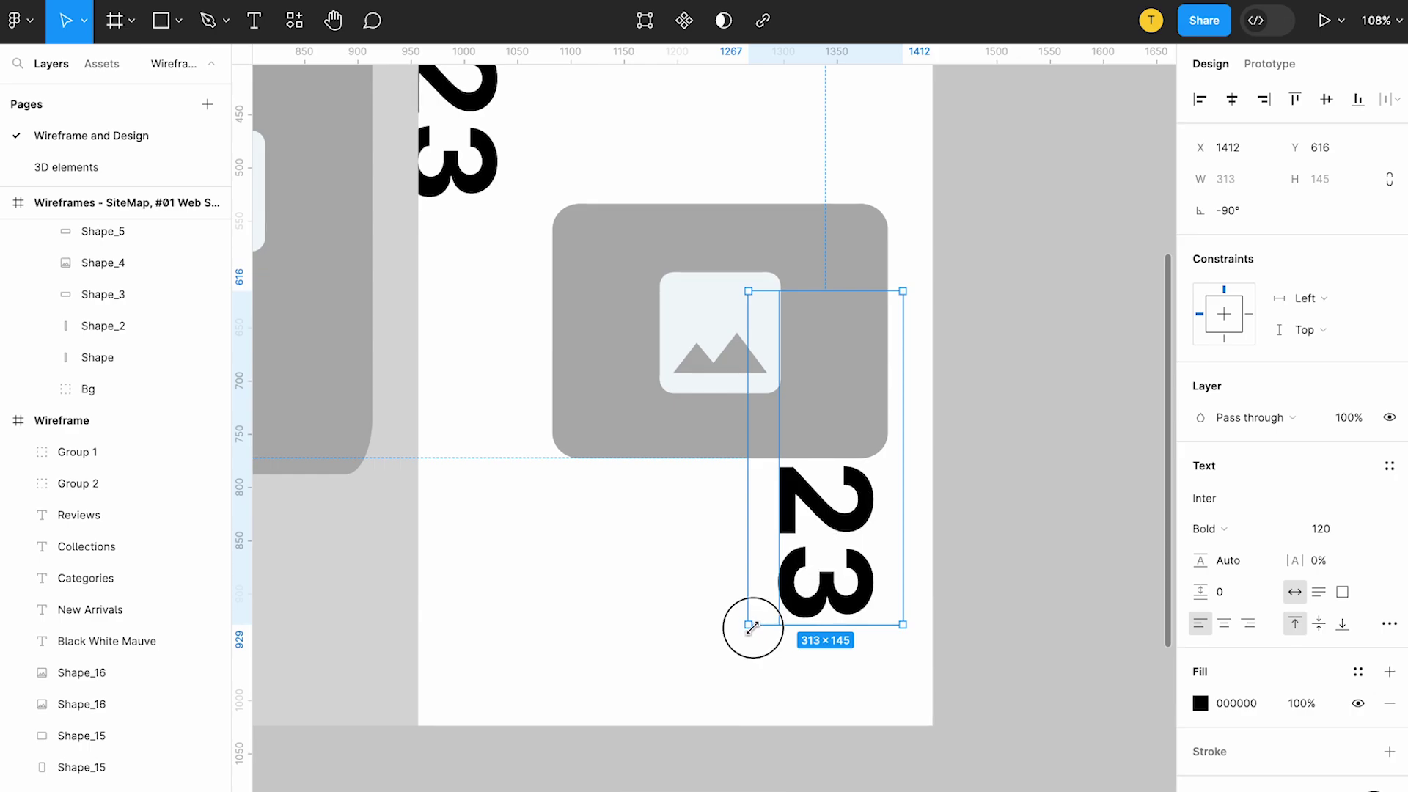
pyautogui.moveTo(751, 627); pyautogui.dragTo(811, 506)
pyautogui.hotkey('ctrl', 'z')
pyautogui.press('k')
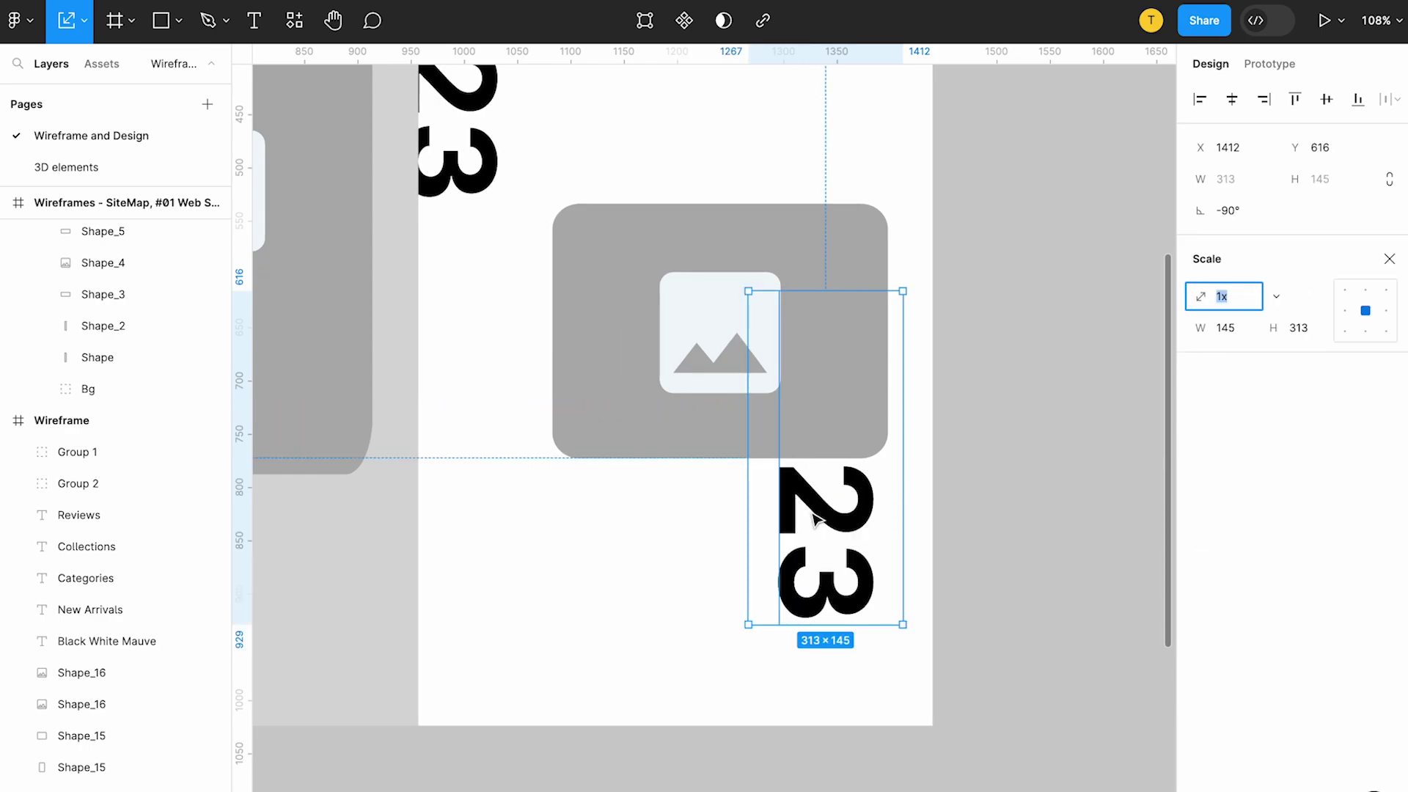
pyautogui.moveTo(749, 624); pyautogui.dragTo(872, 394)
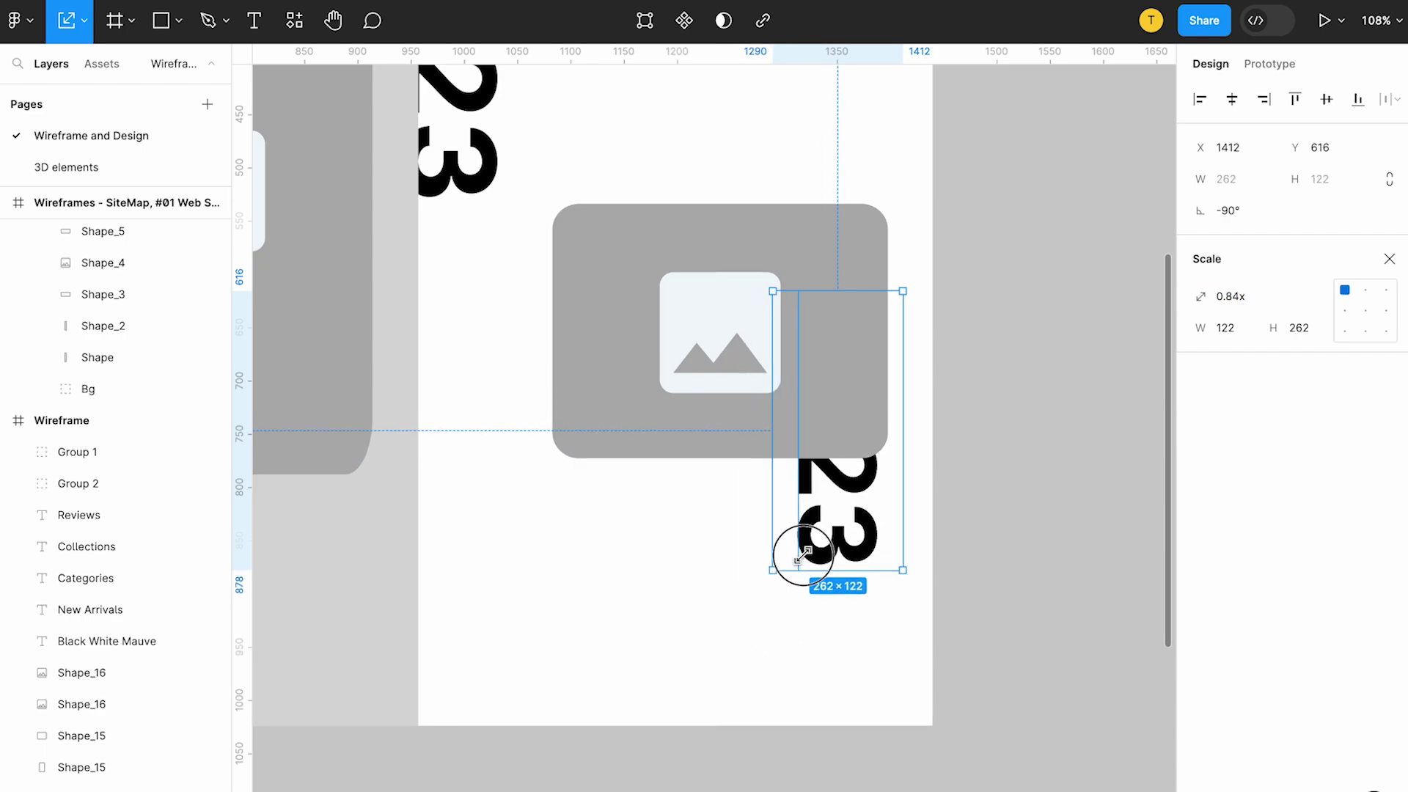
pyautogui.rightClick(873, 394)
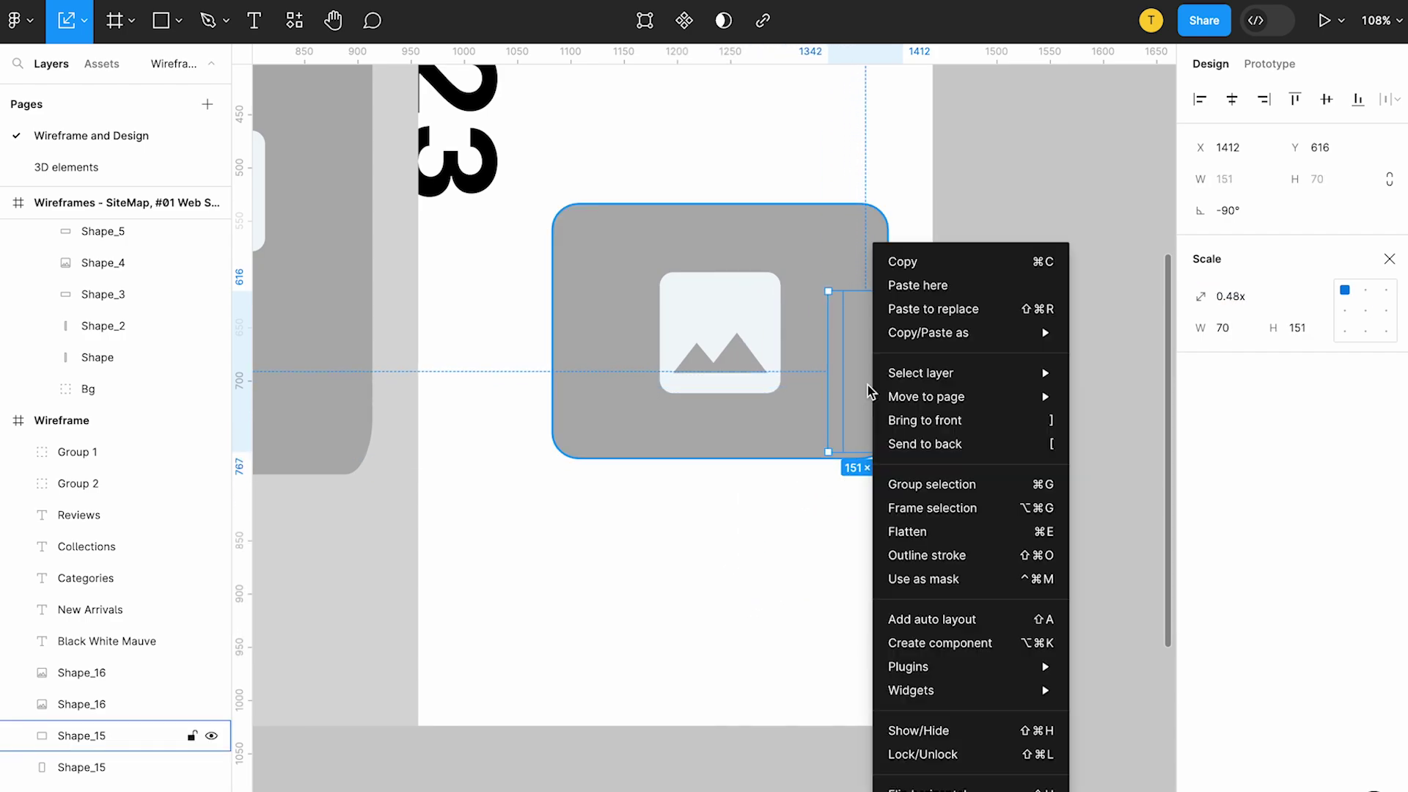
pyautogui.click(936, 423)
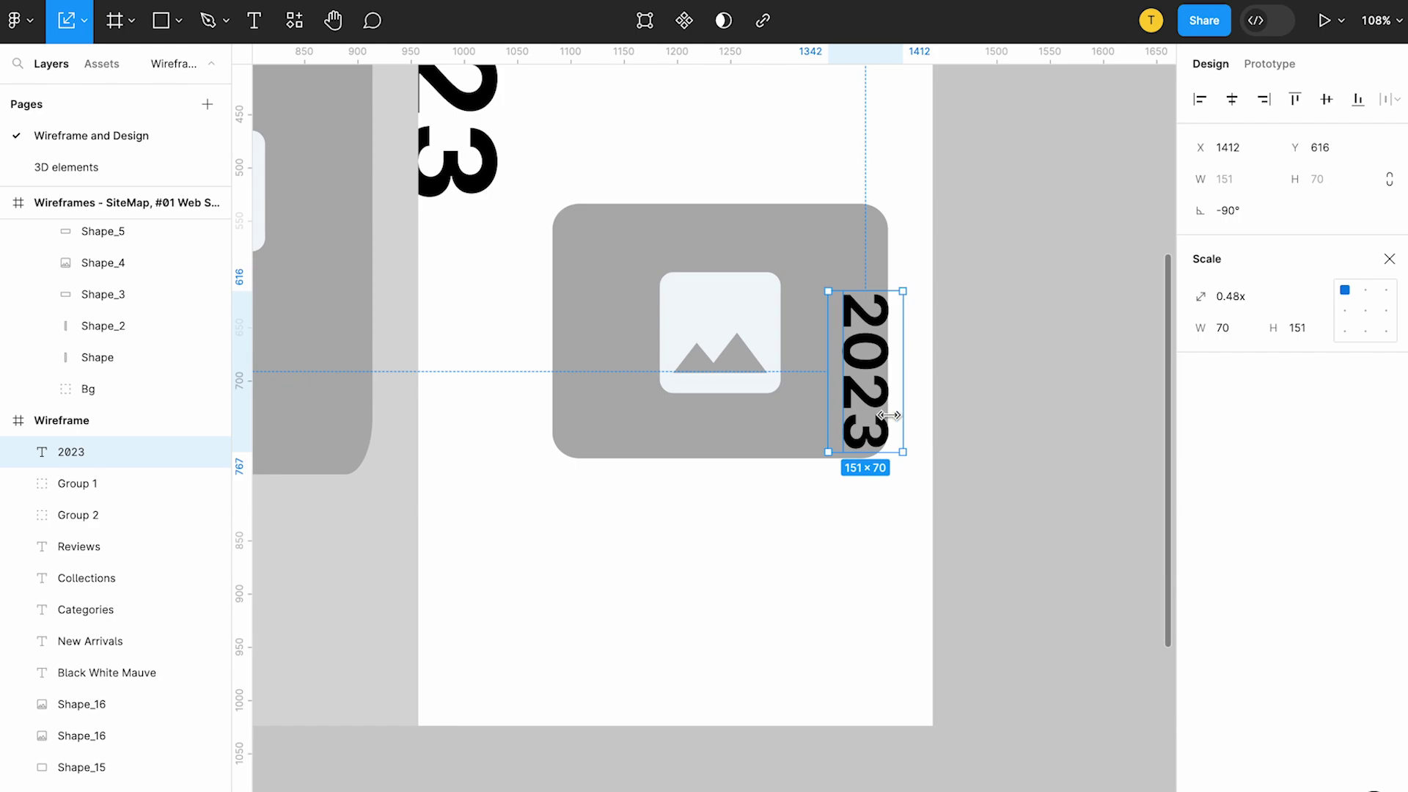
pyautogui.moveTo(873, 394); pyautogui.dragTo(836, 501)
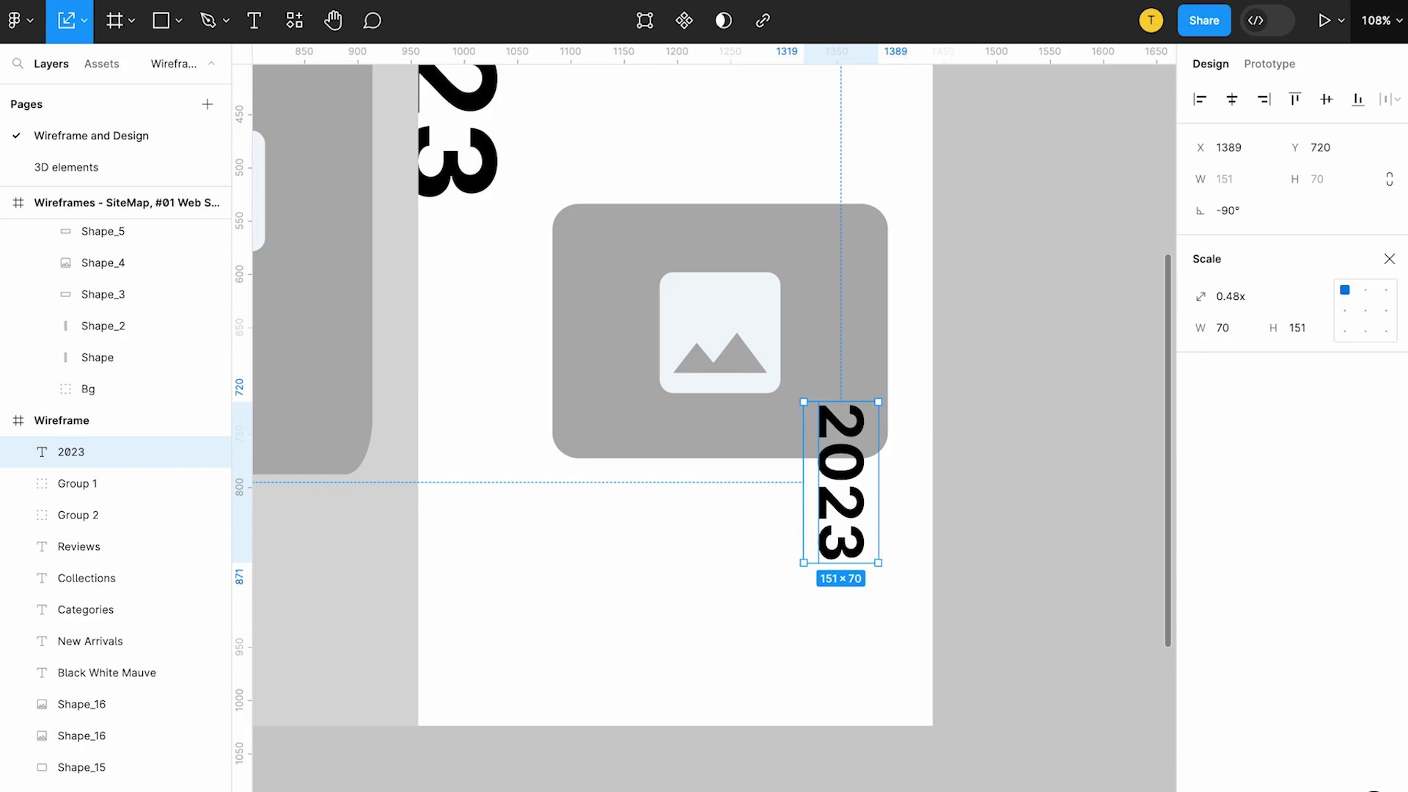
# Set the copied text to font size 40 in Medium weight.
pyautogui.click(1390, 259)
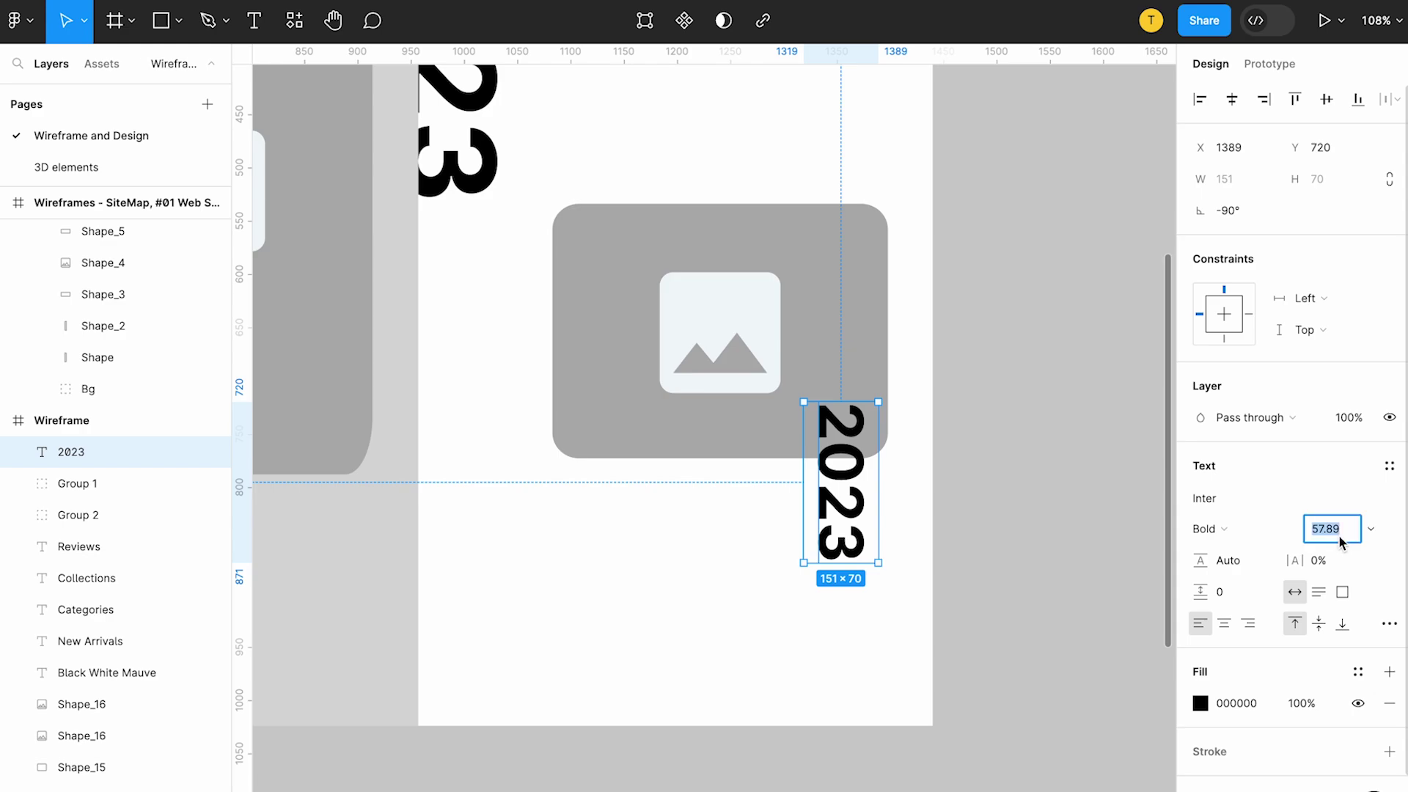
pyautogui.write('40')
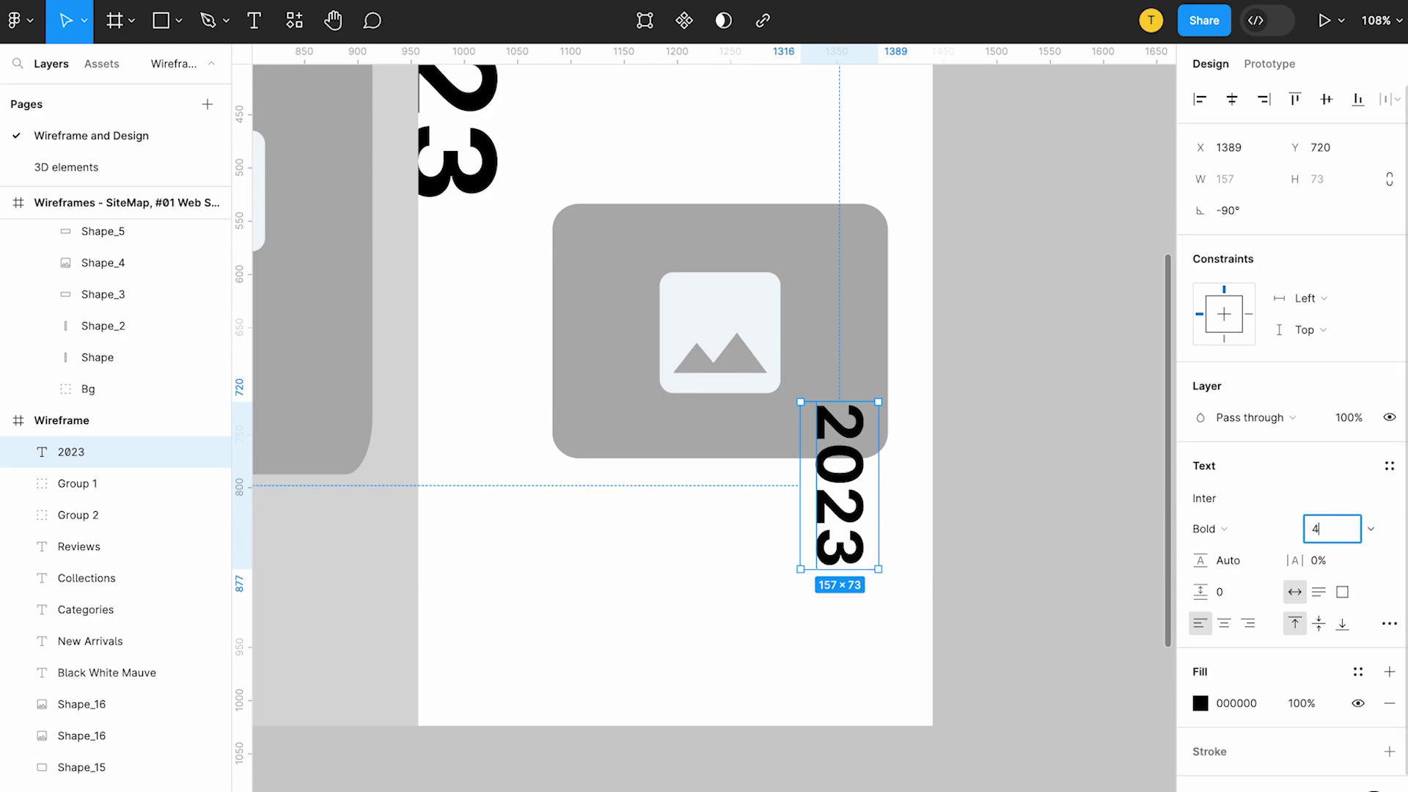
pyautogui.press('Return')
pyautogui.click(1206, 529)
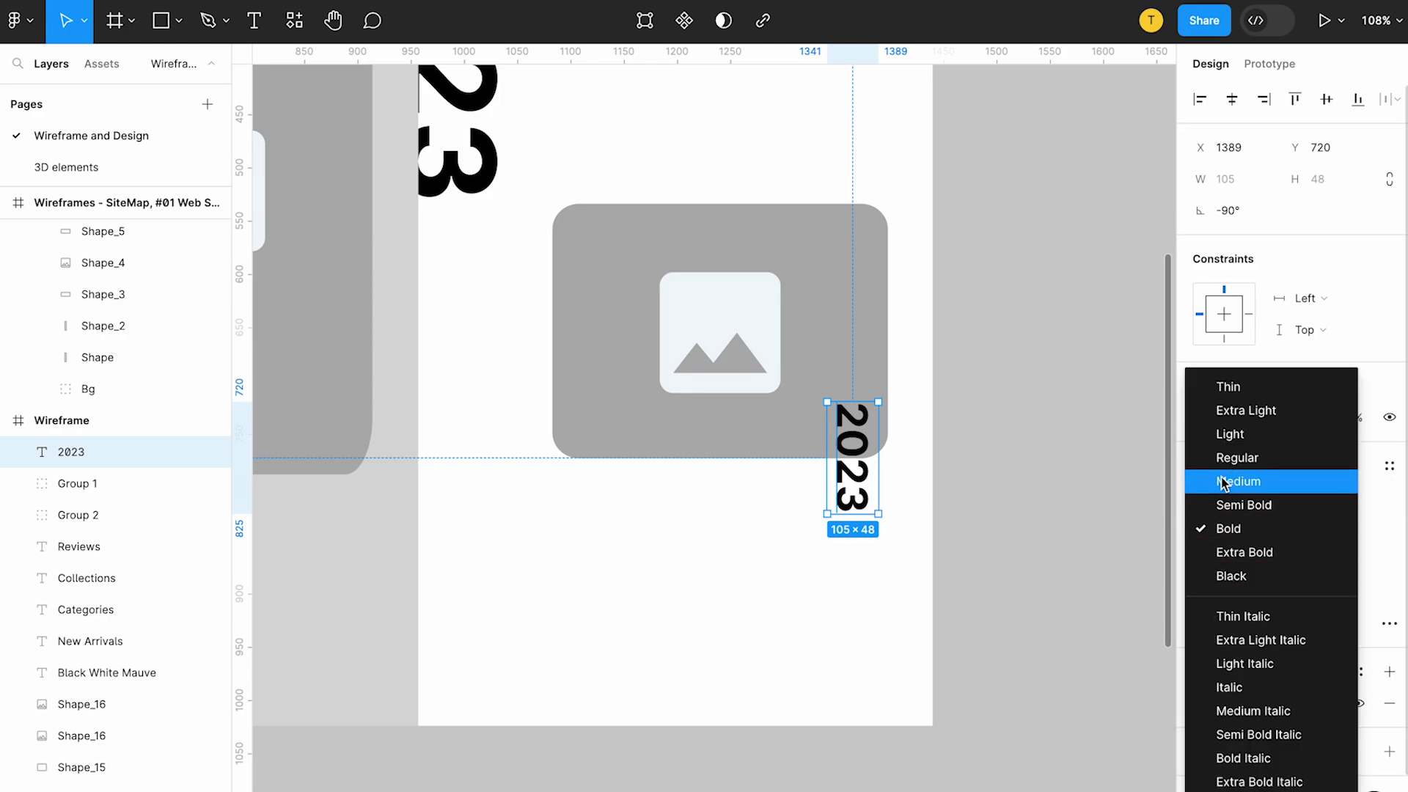
pyautogui.click(1221, 482)
# Retype the caption as "Mauve.blogs.in" and move it up the card, leaving its scale unchanged.
pyautogui.doubleClick(847, 442)
pyautogui.write('Mauve.Blogs')
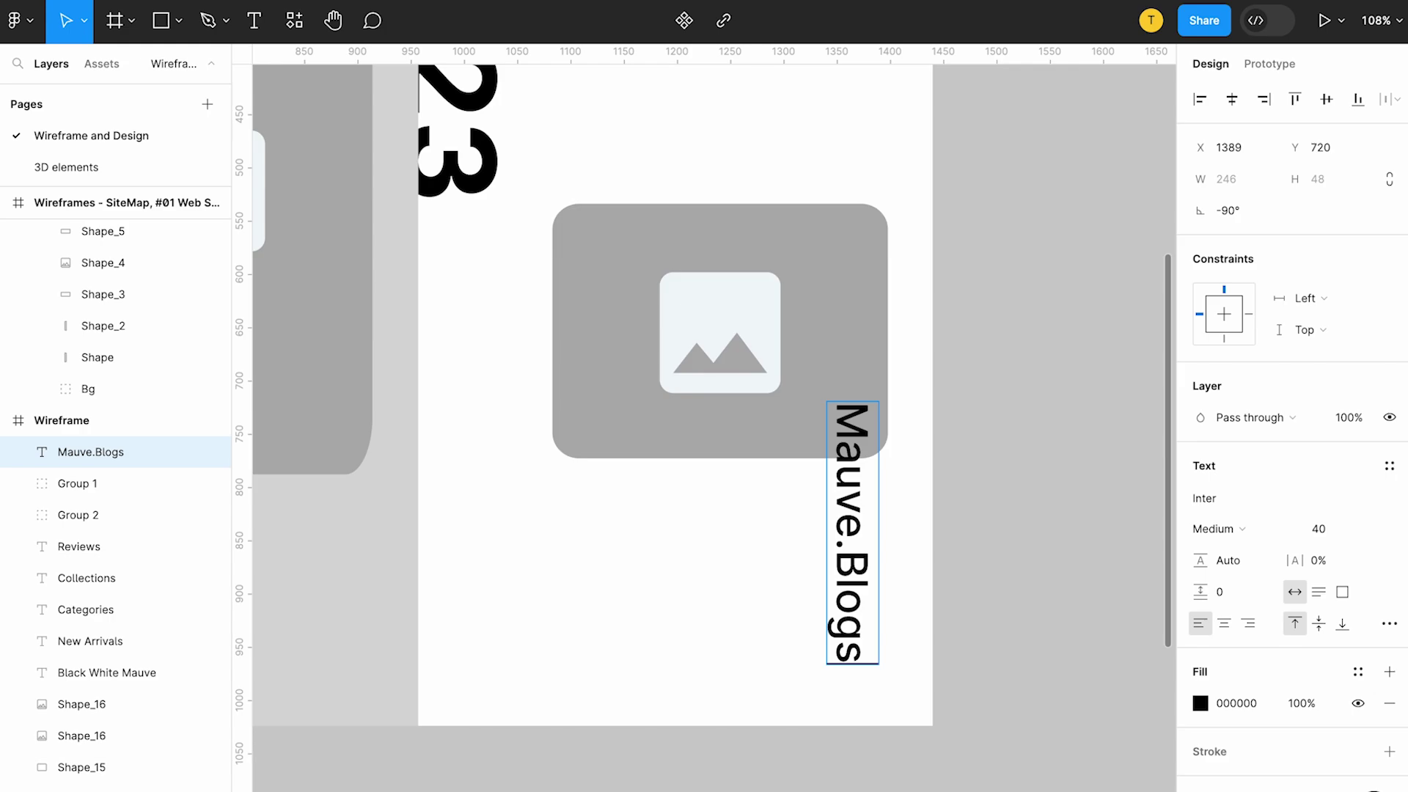
pyautogui.write('.in')
pyautogui.doubleClick(851, 607)
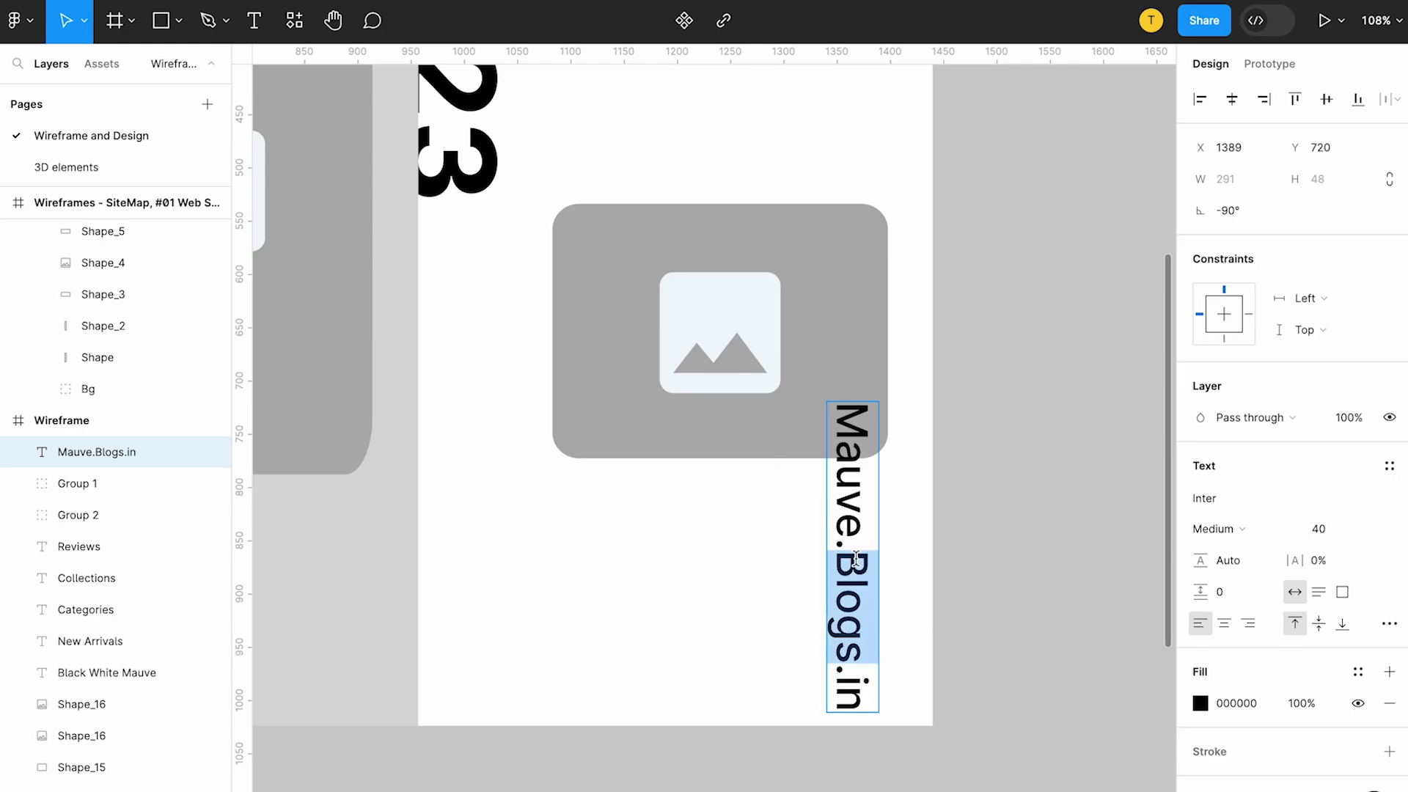
pyautogui.write('blogs')
pyautogui.press('Escape')
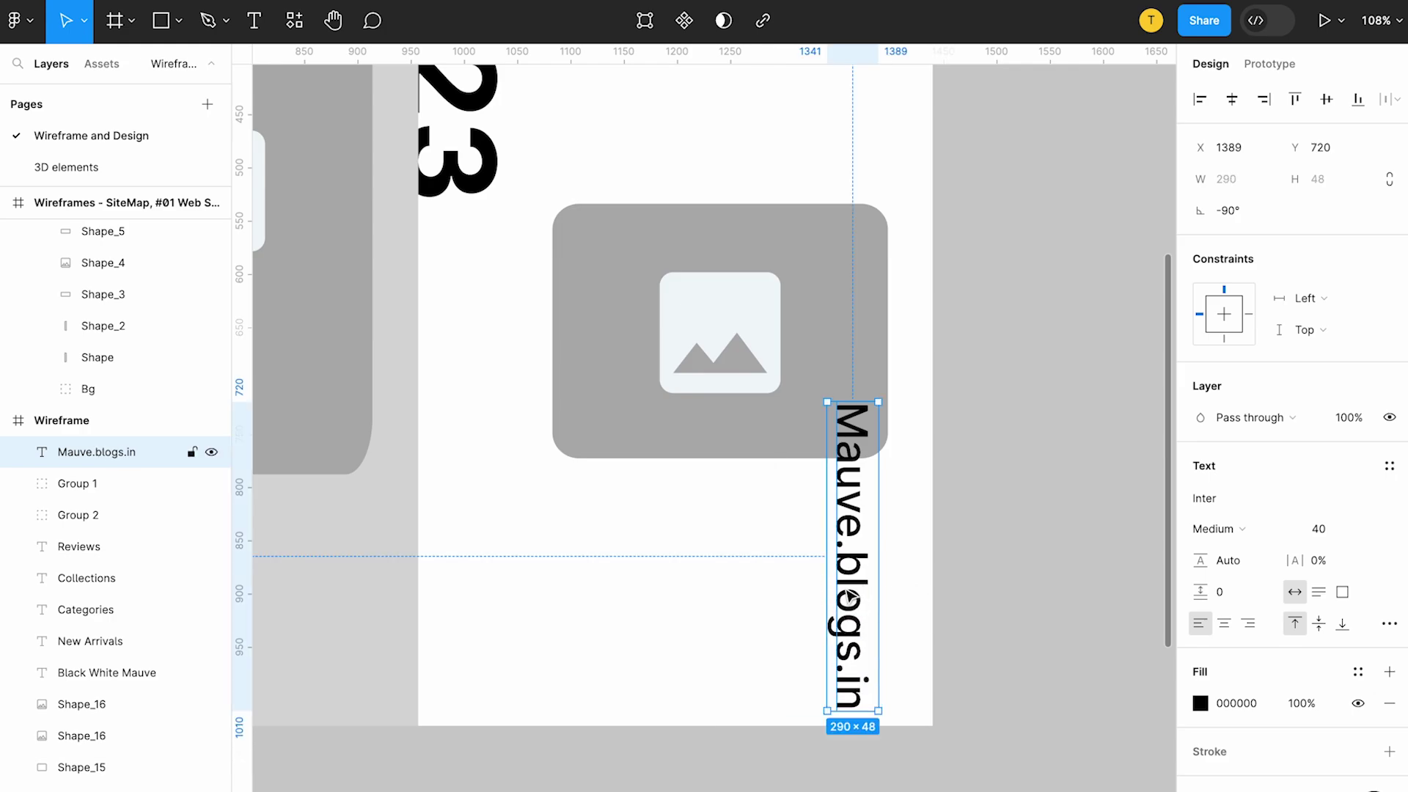
pyautogui.moveTo(849, 598); pyautogui.dragTo(849, 537)
pyautogui.press('k')
pyautogui.moveTo(879, 650)
pyautogui.mouseDown()
pyautogui.moveTo(819, 481)
pyautogui.moveTo(862, 579)
pyautogui.mouseUp()
pyautogui.press('Escape')
pyautogui.scroll(-3, 899, 567)
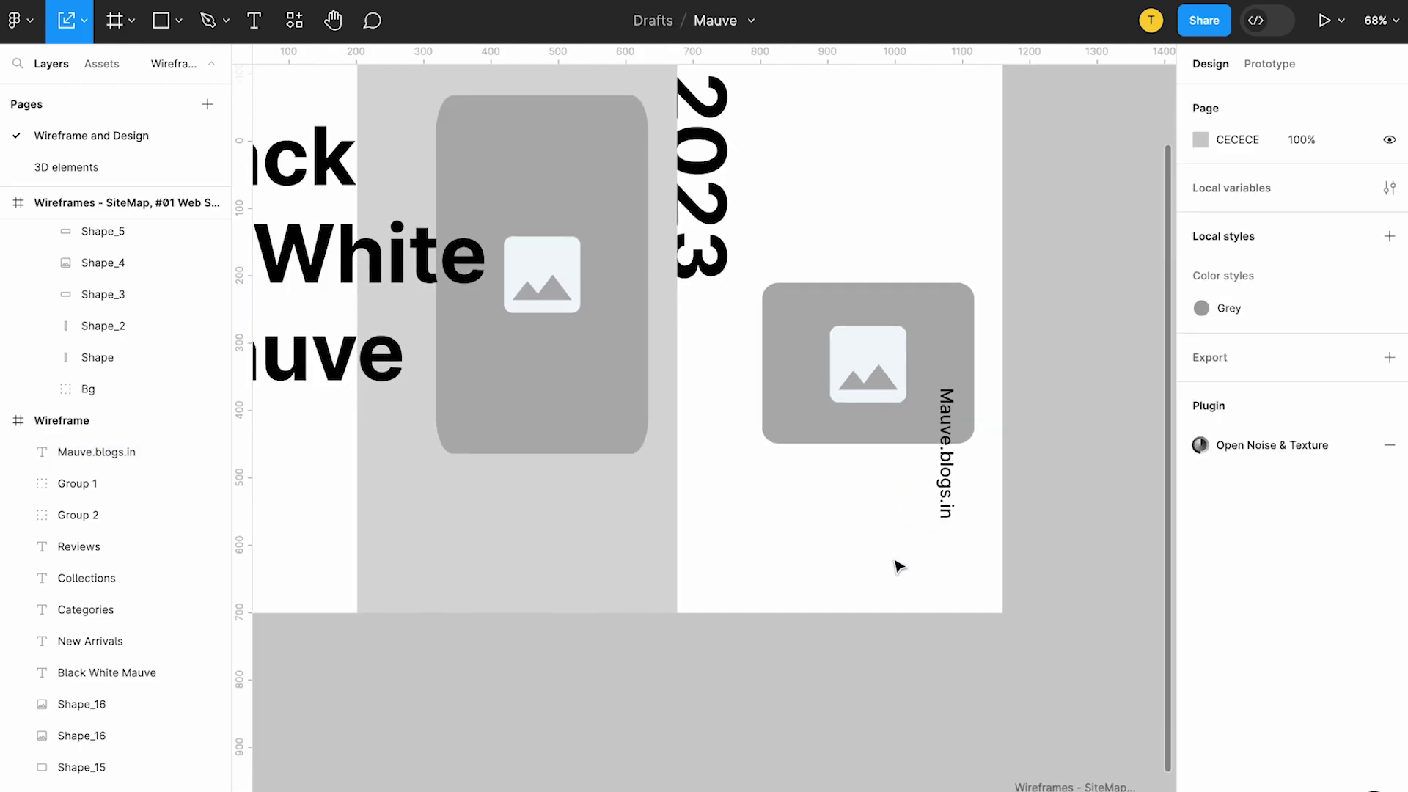
# Stretch the Wireframe frame much taller and delete the small stray frame.
pyautogui.scroll(-3, 898, 567)
pyautogui.click(475, 151)
pyautogui.scroll(-3, 550, 355)
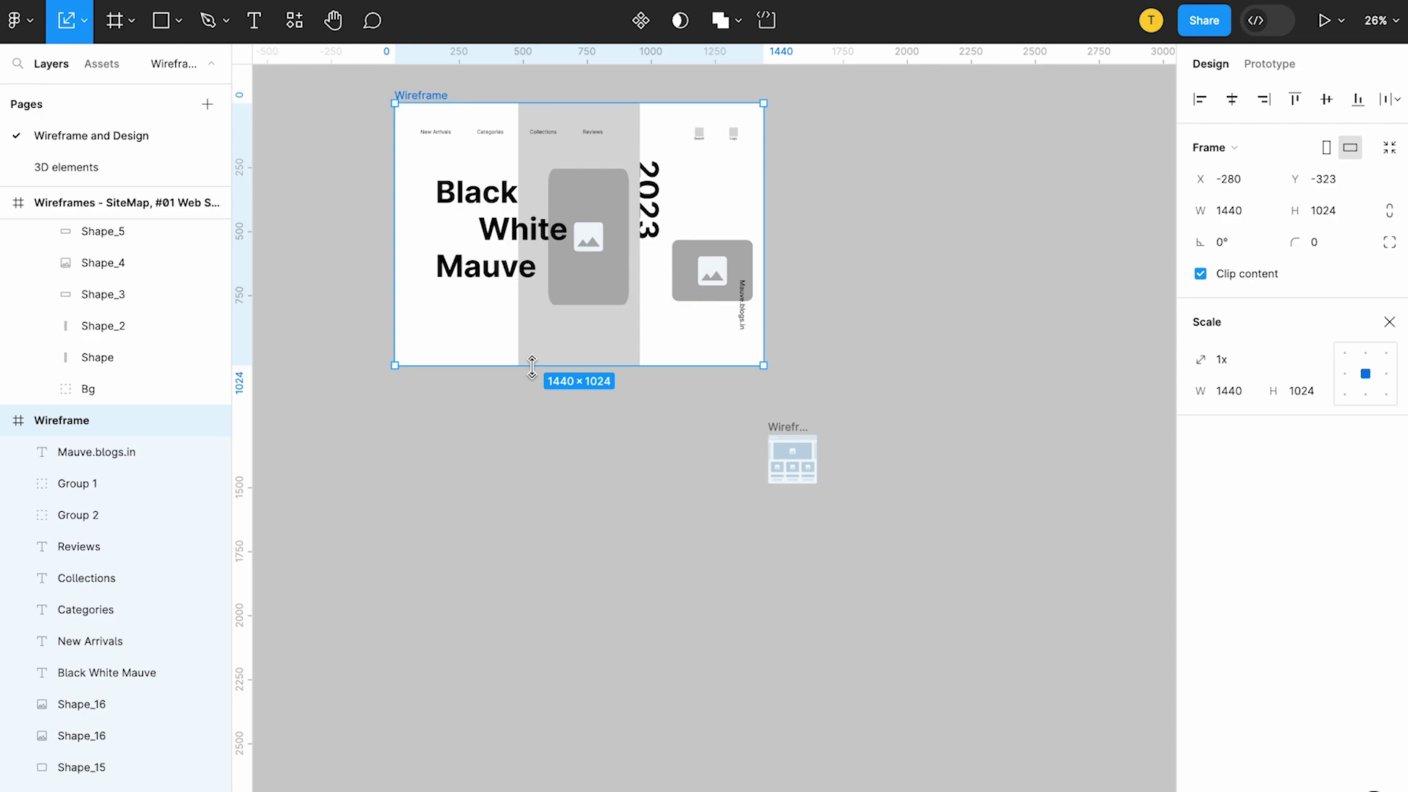
pyautogui.press('v')
pyautogui.moveTo(532, 365); pyautogui.dragTo(532, 785)
pyautogui.scroll(-2, 792, 427)
pyautogui.click(792, 327)
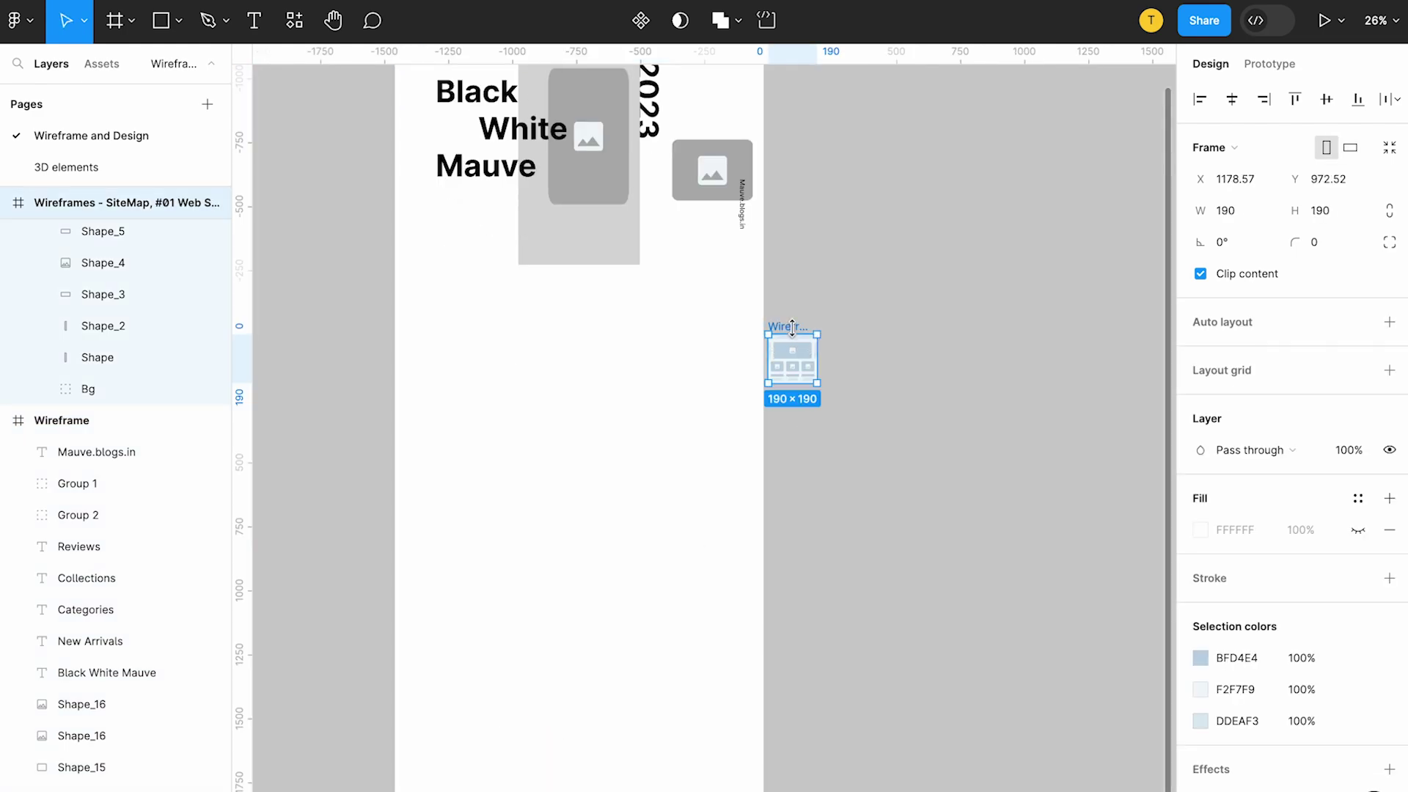
pyautogui.press('Delete')
# Duplicate the Black White Mauve title below and retype it as "A reflection of your scent".
pyautogui.scroll(1, 795, 333)
pyautogui.scroll(2, 550, 273)
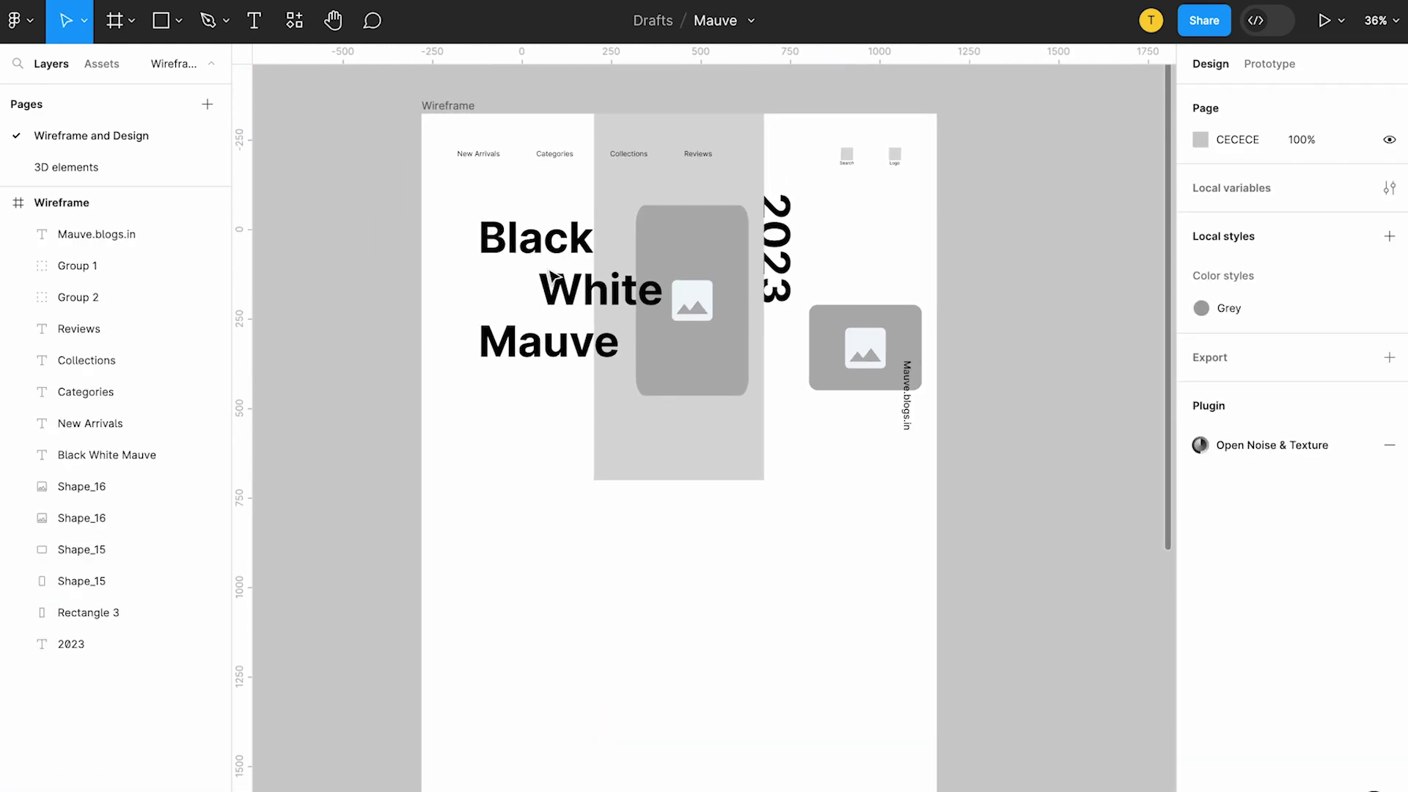
pyautogui.scroll(-1, 554, 277)
pyautogui.moveTo(554, 277)
pyautogui.mouseDown()
pyautogui.moveTo(493, 389)
pyautogui.moveTo(520, 378)
pyautogui.mouseUp()
pyautogui.doubleClick(517, 394)
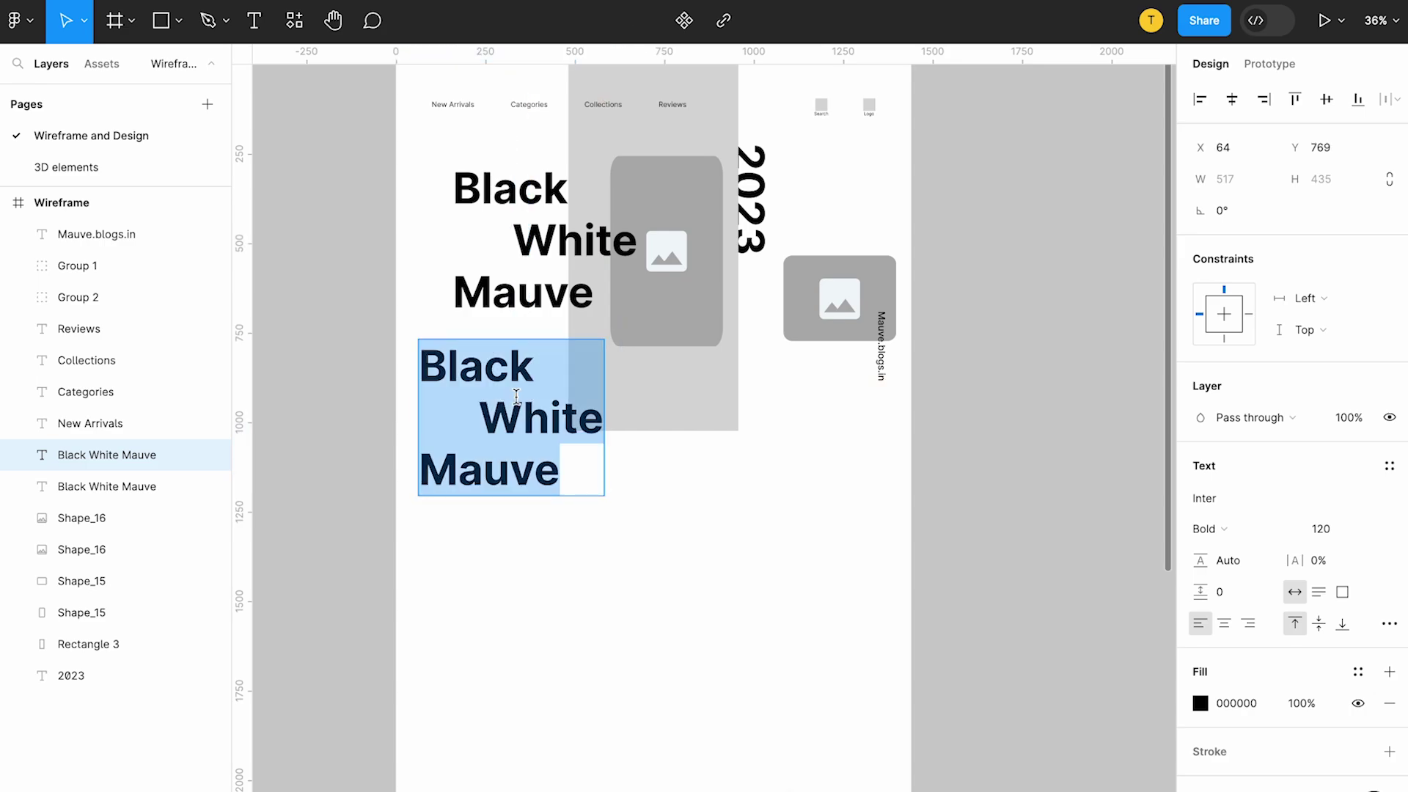
pyautogui.write('A ref')
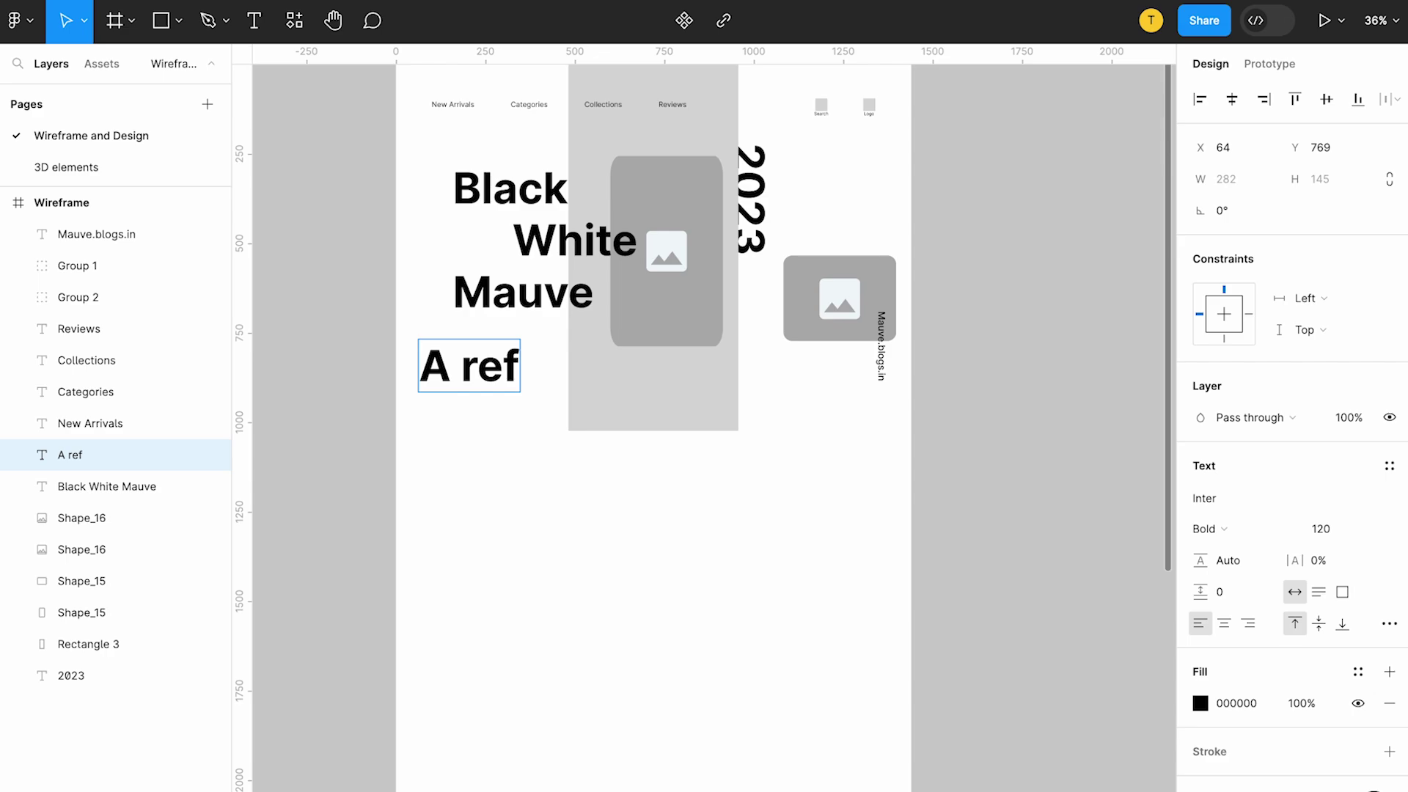
pyautogui.write('lection of your Secnt')
pyautogui.press('BackSpace')
pyautogui.press('BackSpace')
pyautogui.press('BackSpace')
pyautogui.write('cen')
pyautogui.press('Escape')
# Resize the new heading's box to 769 wide and move it closer under the title.
pyautogui.moveTo(952, 343)
pyautogui.mouseDown()
pyautogui.moveTo(658, 487)
pyautogui.moveTo(755, 527)
pyautogui.mouseUp()
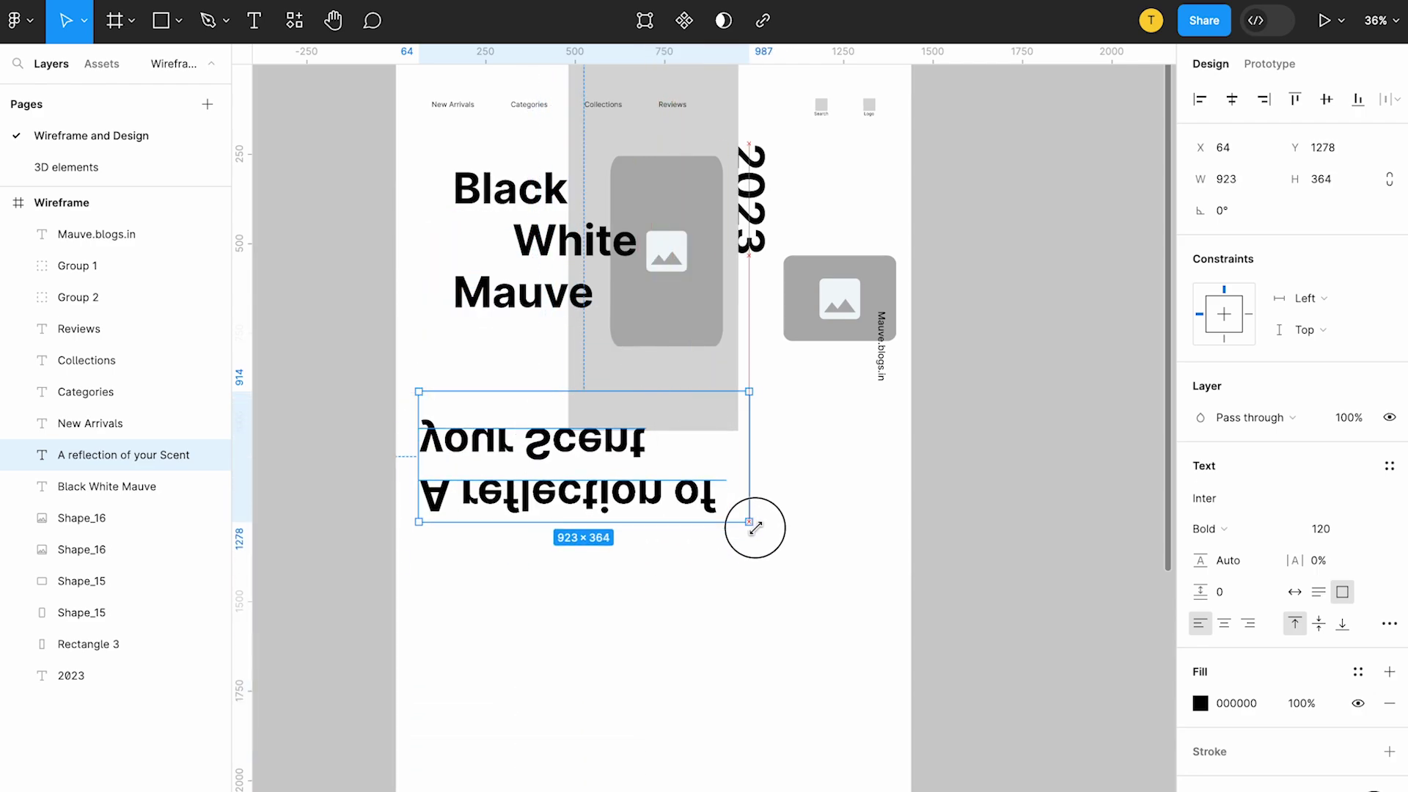
pyautogui.moveTo(755, 527); pyautogui.dragTo(807, 330)
pyautogui.click(1334, 529)
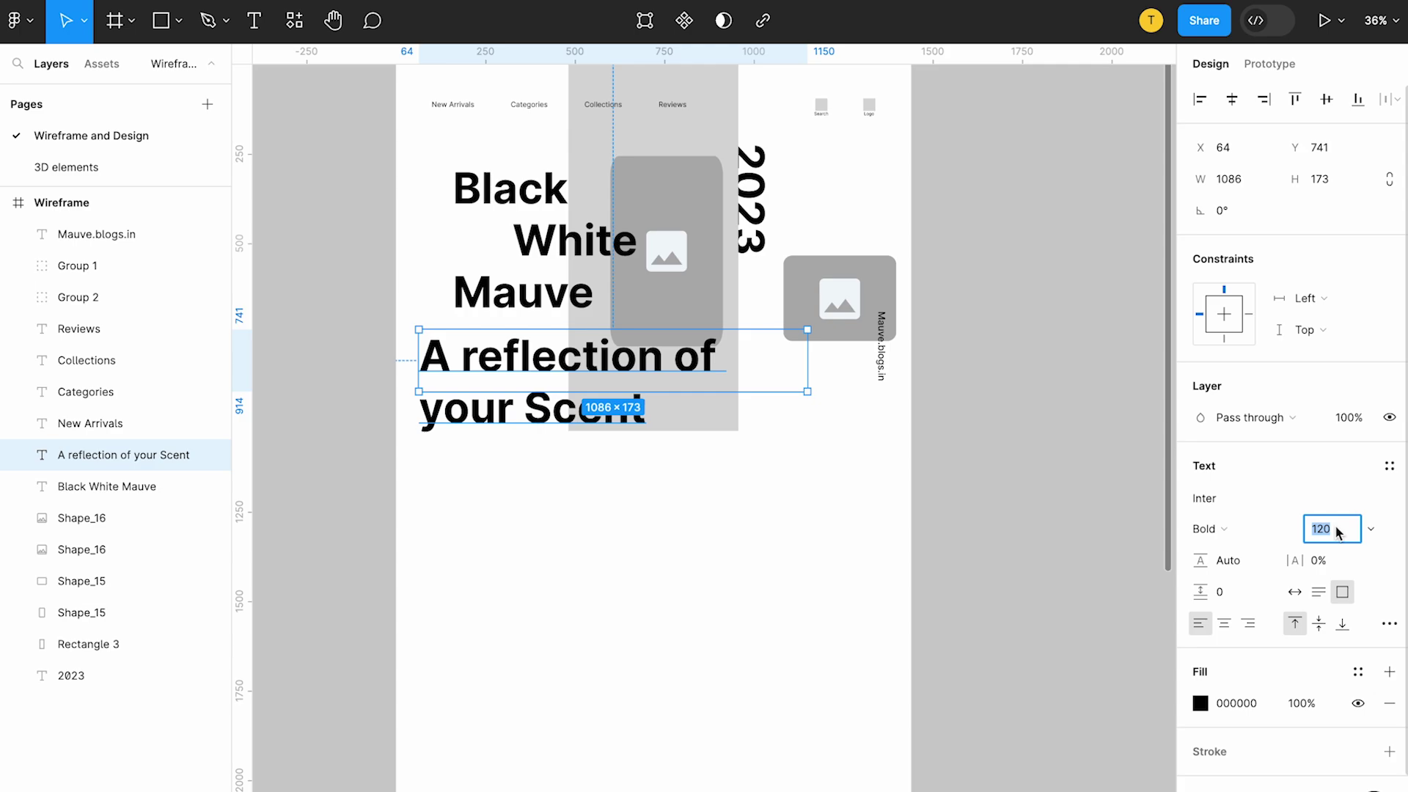
pyautogui.write('80')
pyautogui.press('Return')
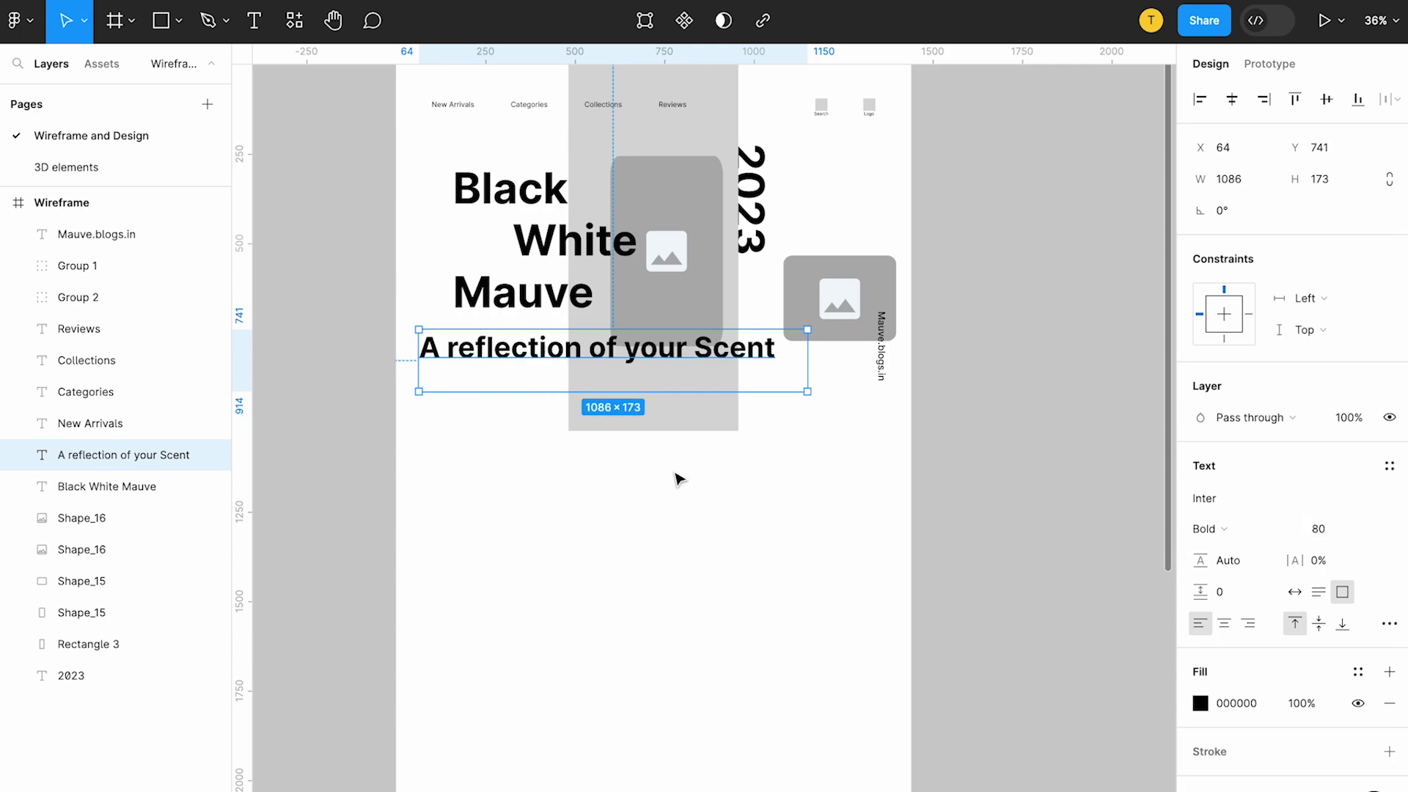
pyautogui.moveTo(807, 360); pyautogui.dragTo(696, 368)
pyautogui.moveTo(542, 351); pyautogui.dragTo(547, 389)
# Set the heading to 40 Semi Bold and narrow its box so the text wraps.
pyautogui.click(1335, 530)
pyautogui.write('40')
pyautogui.press('Return')
pyautogui.doubleClick(577, 375)
pyautogui.moveTo(699, 430)
pyautogui.mouseDown()
pyautogui.moveTo(559, 406)
pyautogui.moveTo(535, 374)
pyautogui.moveTo(530, 422)
pyautogui.mouseUp()
pyautogui.click(1208, 529)
pyautogui.click(1217, 505)
# Retype the duplicate as "Solid - Our Newest Frangrance", making the words after Solid Regular.
pyautogui.doubleClick(526, 412)
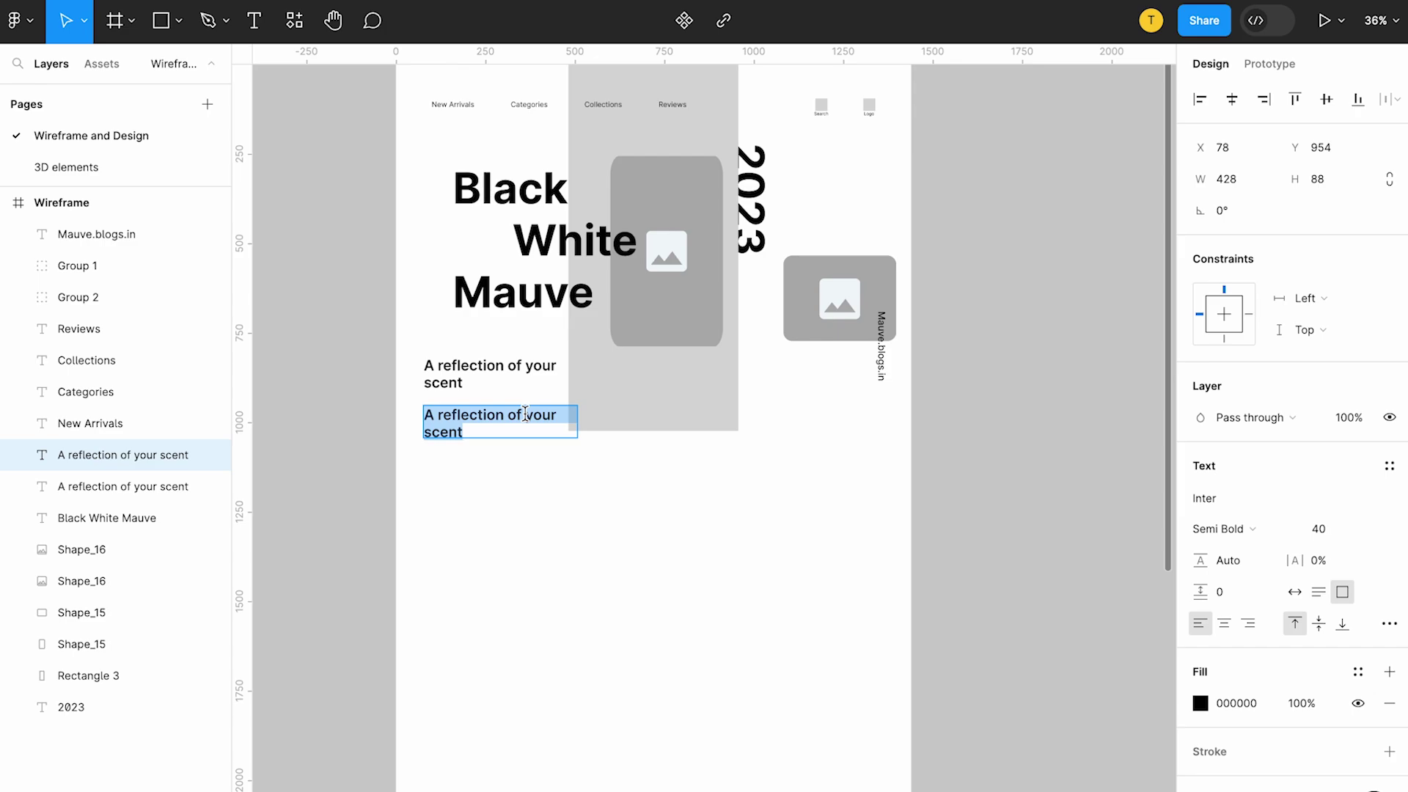
pyautogui.write('Solid - Our Newest Frangrance')
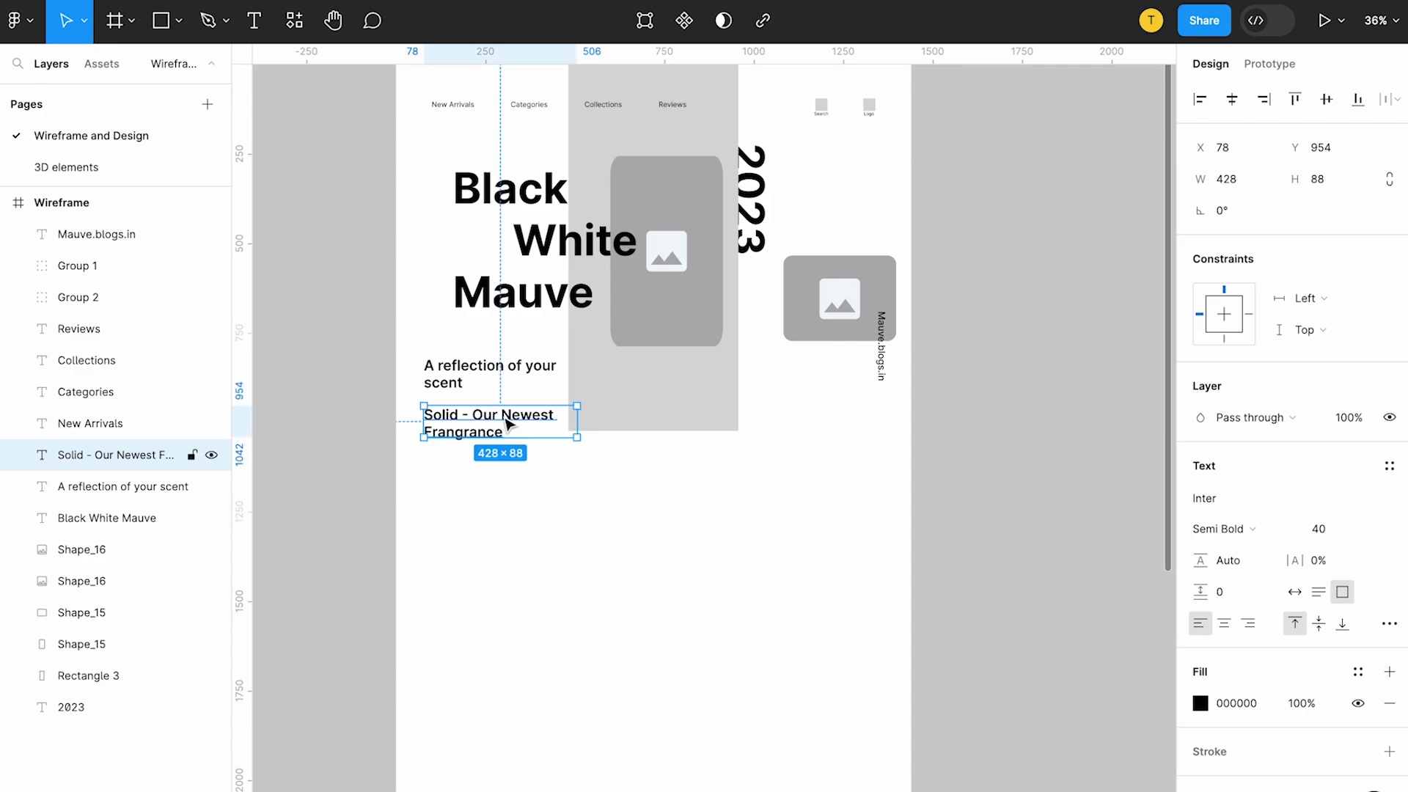
pyautogui.moveTo(462, 416); pyautogui.dragTo(534, 462)
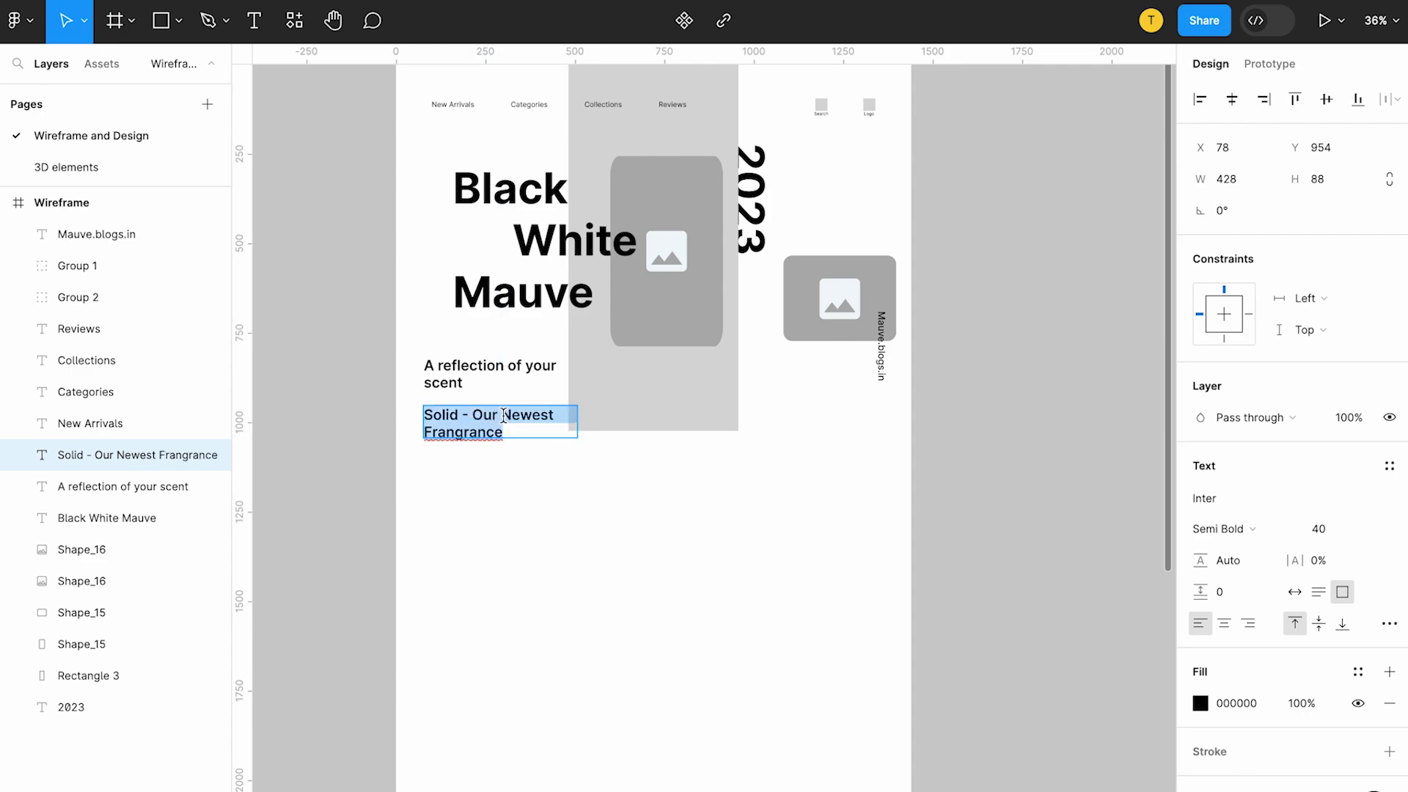
pyautogui.click(1217, 528)
pyautogui.click(1232, 478)
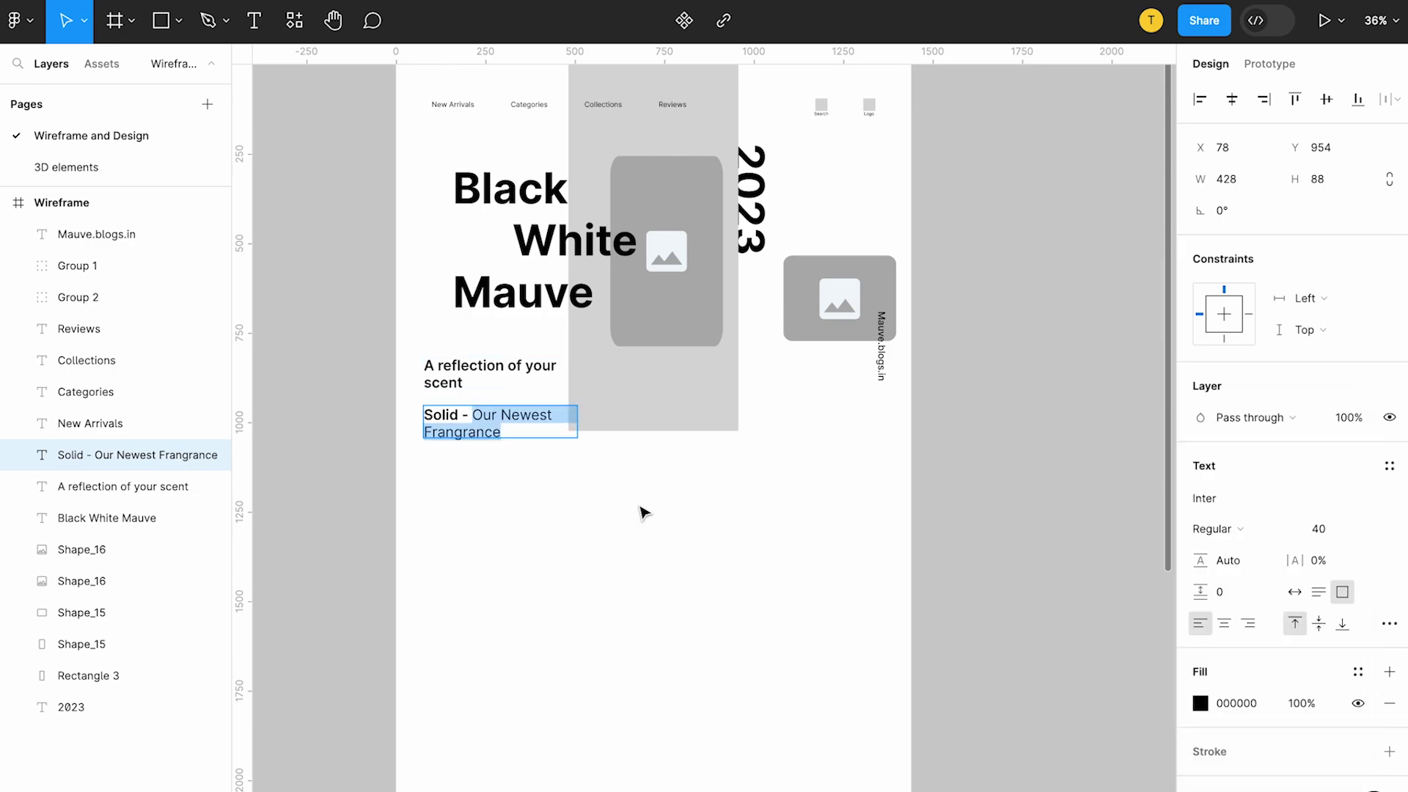
pyautogui.press('Escape')
# Set the "A reflection of your scent" heading to Medium weight.
pyautogui.press('Tab')
pyautogui.click(1219, 529)
pyautogui.click(1223, 503)
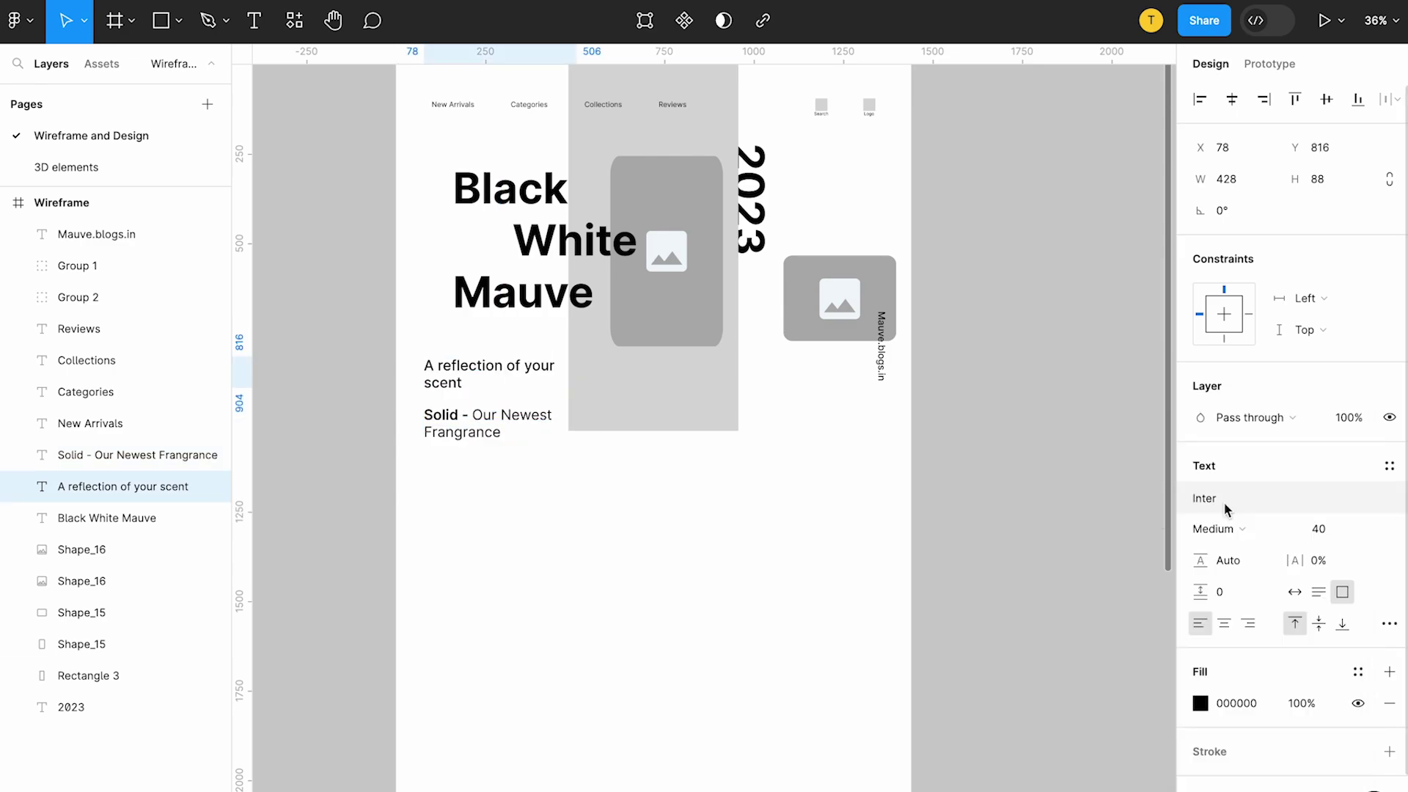
# Widen the reflection heading onto one line and move both taglines up about 30px.
pyautogui.click(521, 411)
pyautogui.click(566, 374)
pyautogui.moveTo(576, 374); pyautogui.dragTo(605, 368)
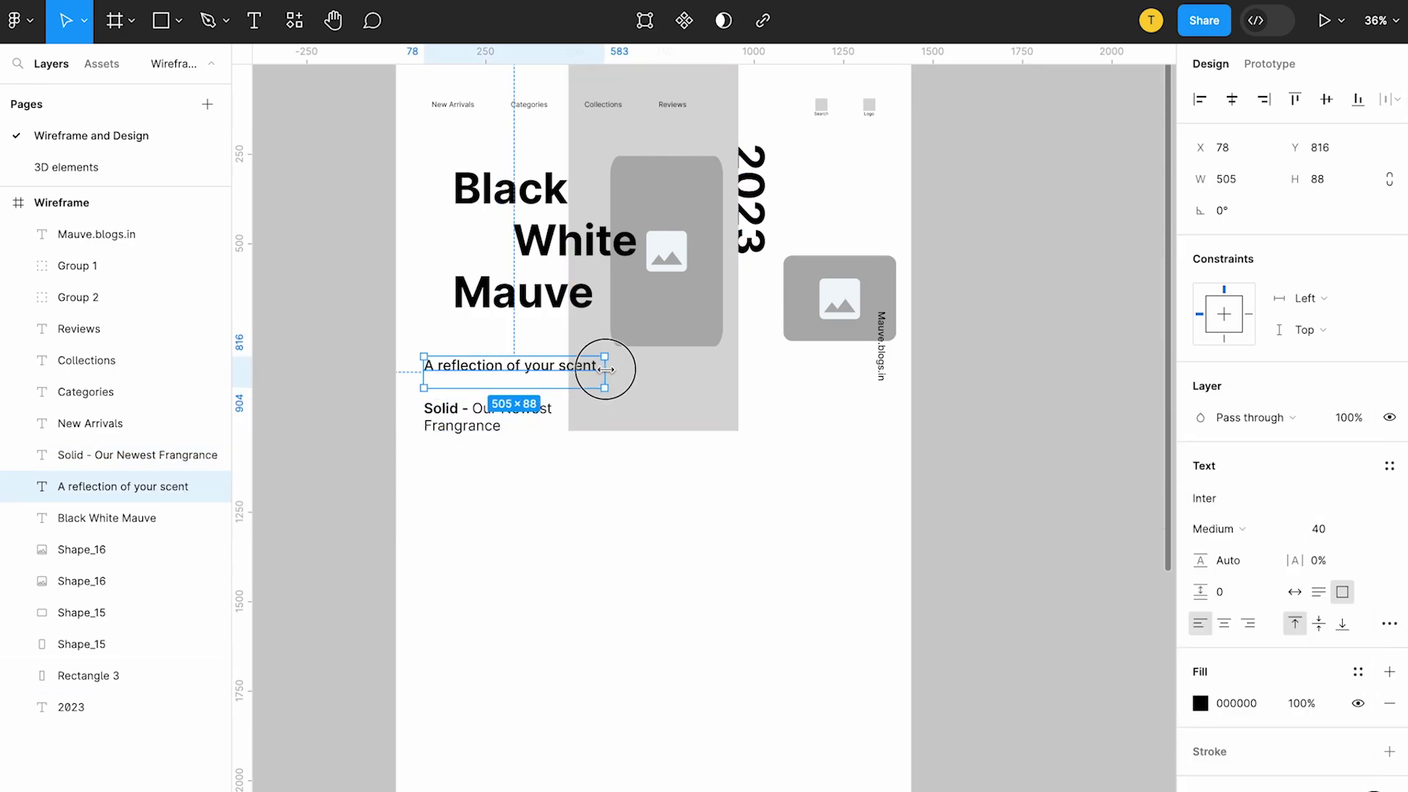
pyautogui.click(476, 412)
pyautogui.moveTo(477, 415); pyautogui.dragTo(490, 405)
pyautogui.moveTo(411, 352)
pyautogui.mouseDown()
pyautogui.moveTo(513, 414)
pyautogui.moveTo(465, 386)
pyautogui.mouseUp()
# Scale the Black White Mauve title down to 421×354 and nudge the Solid line closer.
pyautogui.click(541, 258)
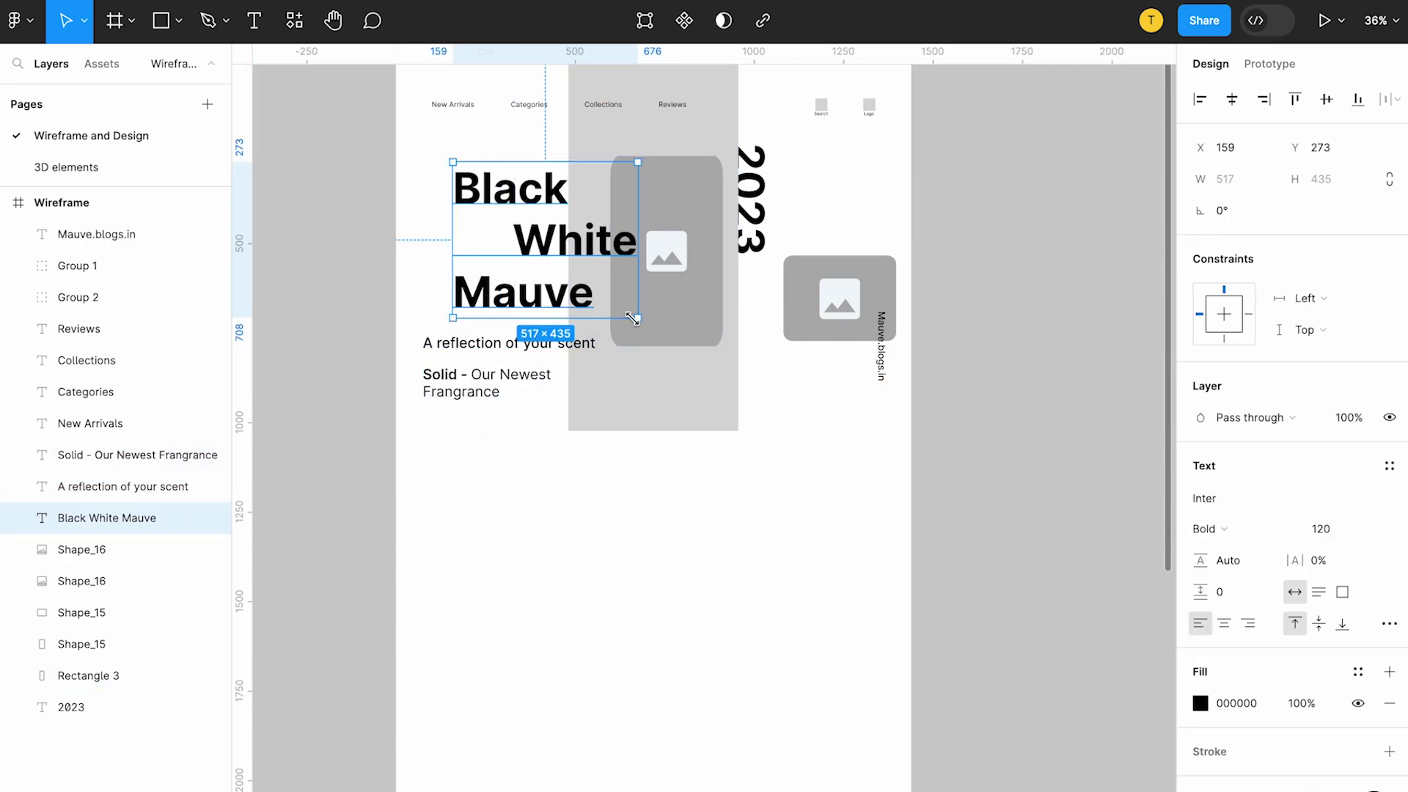
pyautogui.press('k')
pyautogui.moveTo(635, 317); pyautogui.dragTo(603, 289)
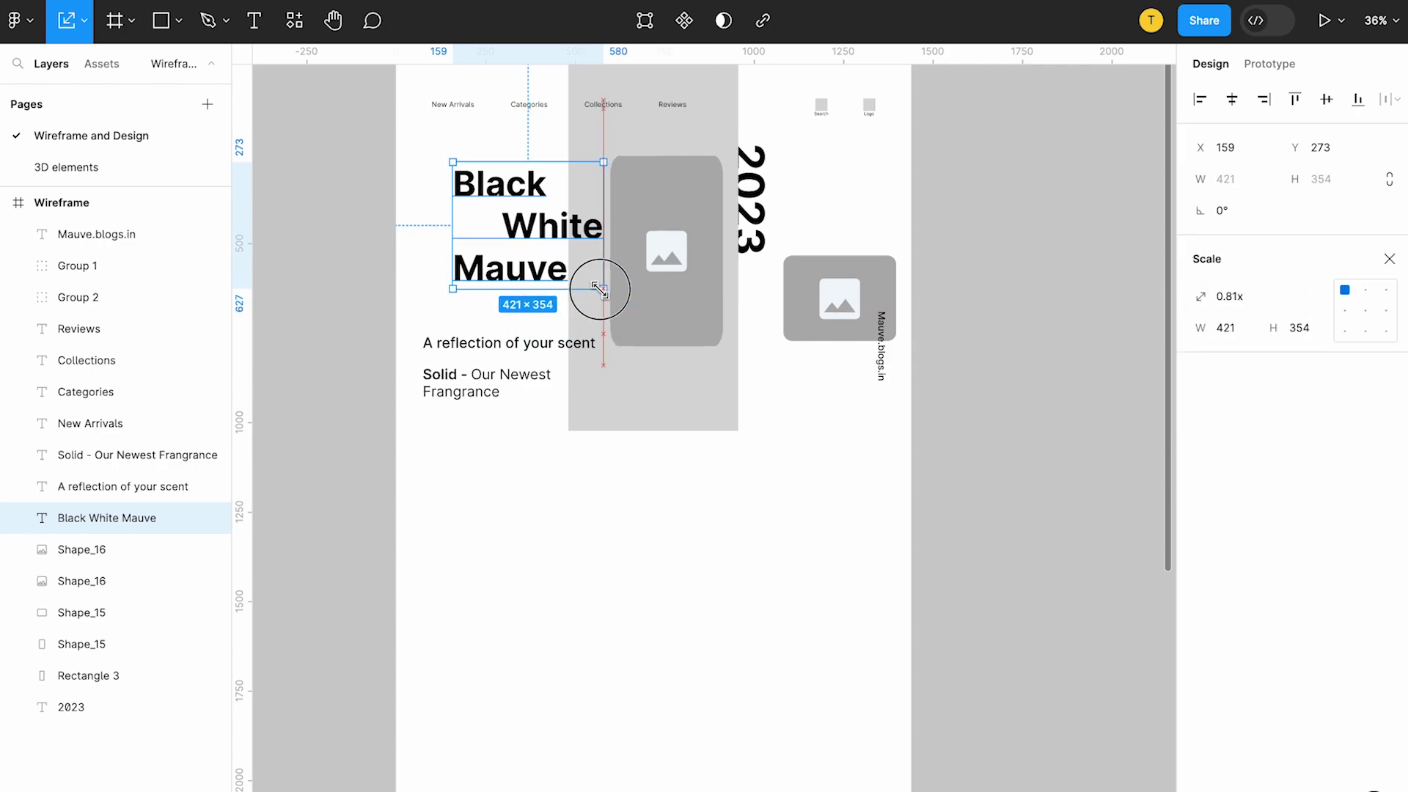
pyautogui.click(484, 455)
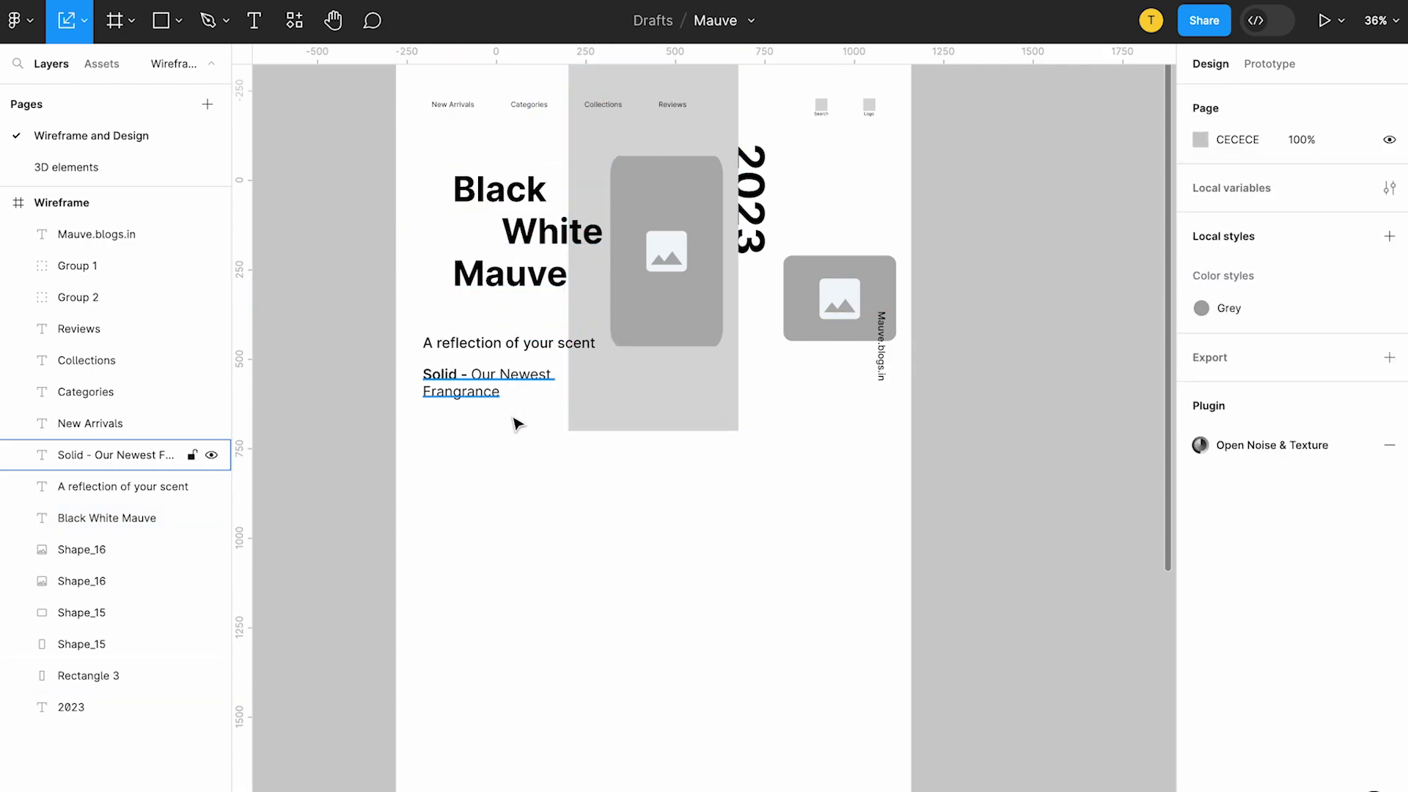
pyautogui.moveTo(477, 392); pyautogui.dragTo(478, 388)
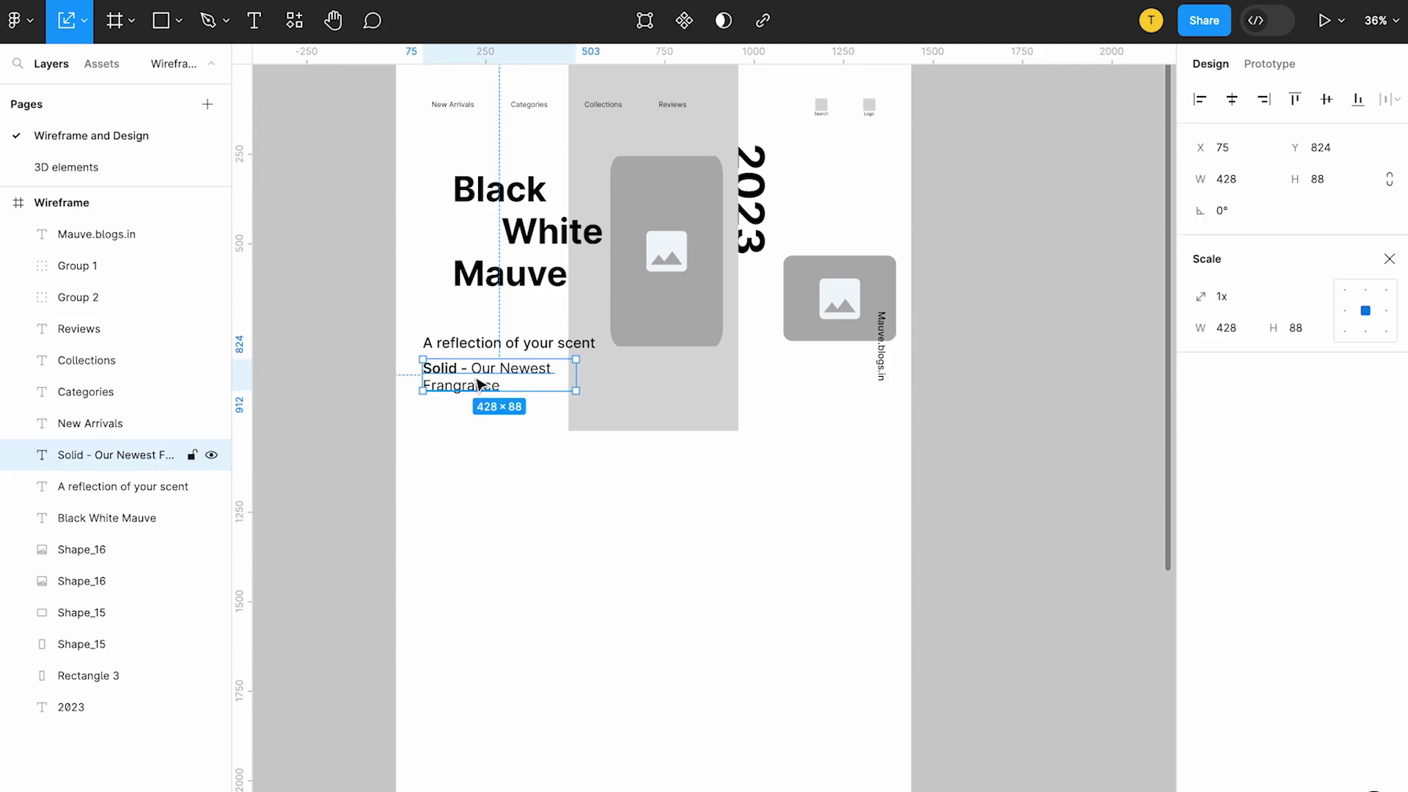
pyautogui.click(497, 449)
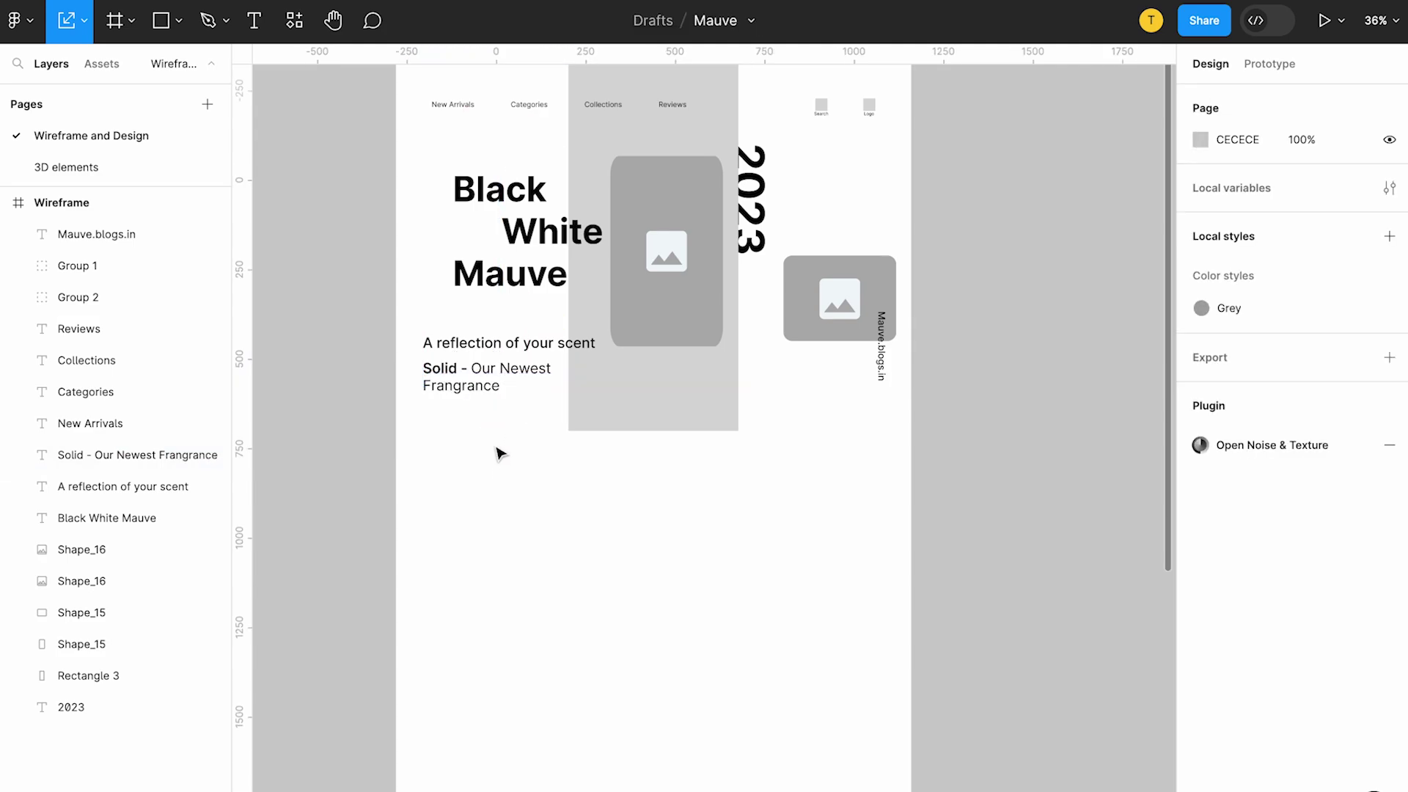
pyautogui.click(164, 23)
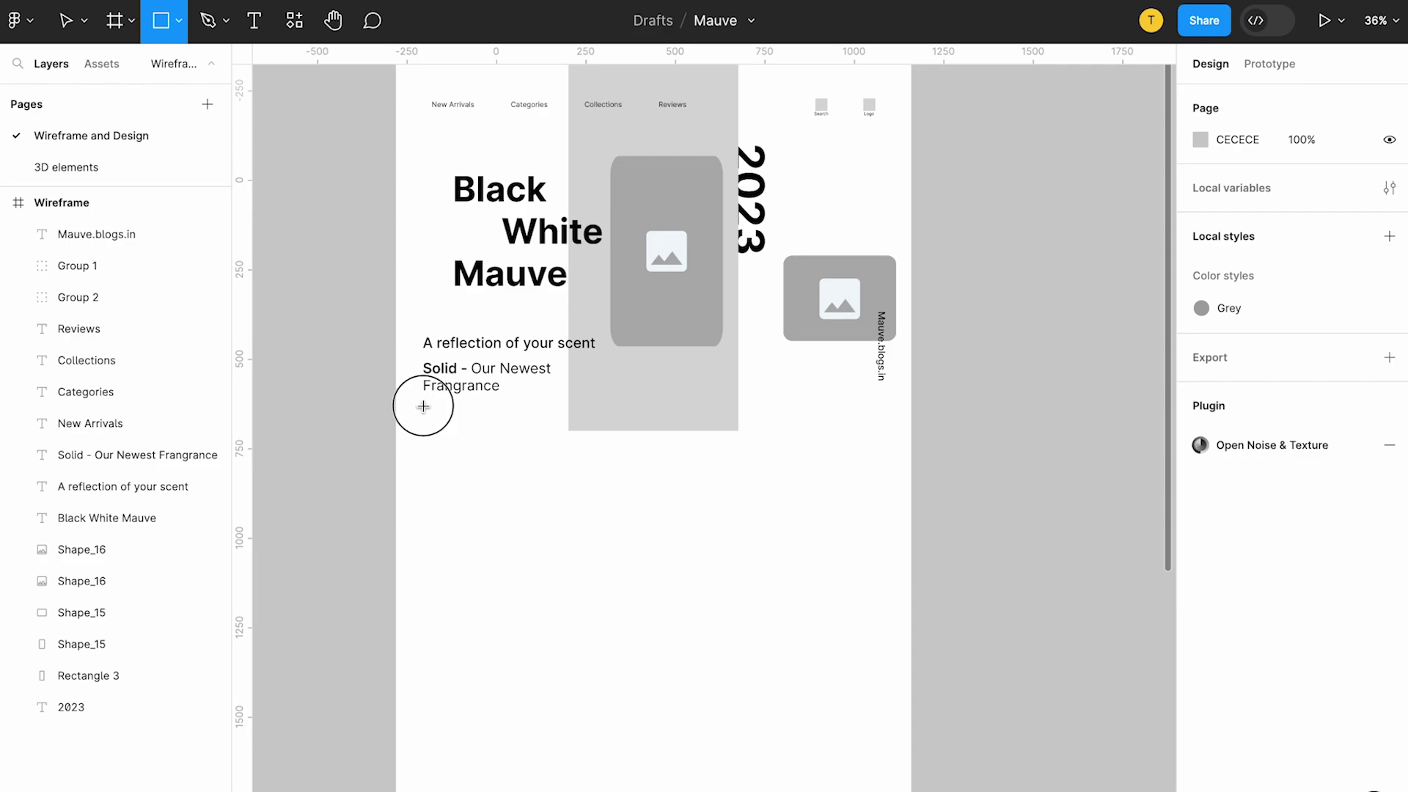
# Draw a grey button below the Solid line and place a tagline copy in front of it.
pyautogui.moveTo(423, 407); pyautogui.dragTo(529, 432)
pyautogui.scroll(5, 434, 330)
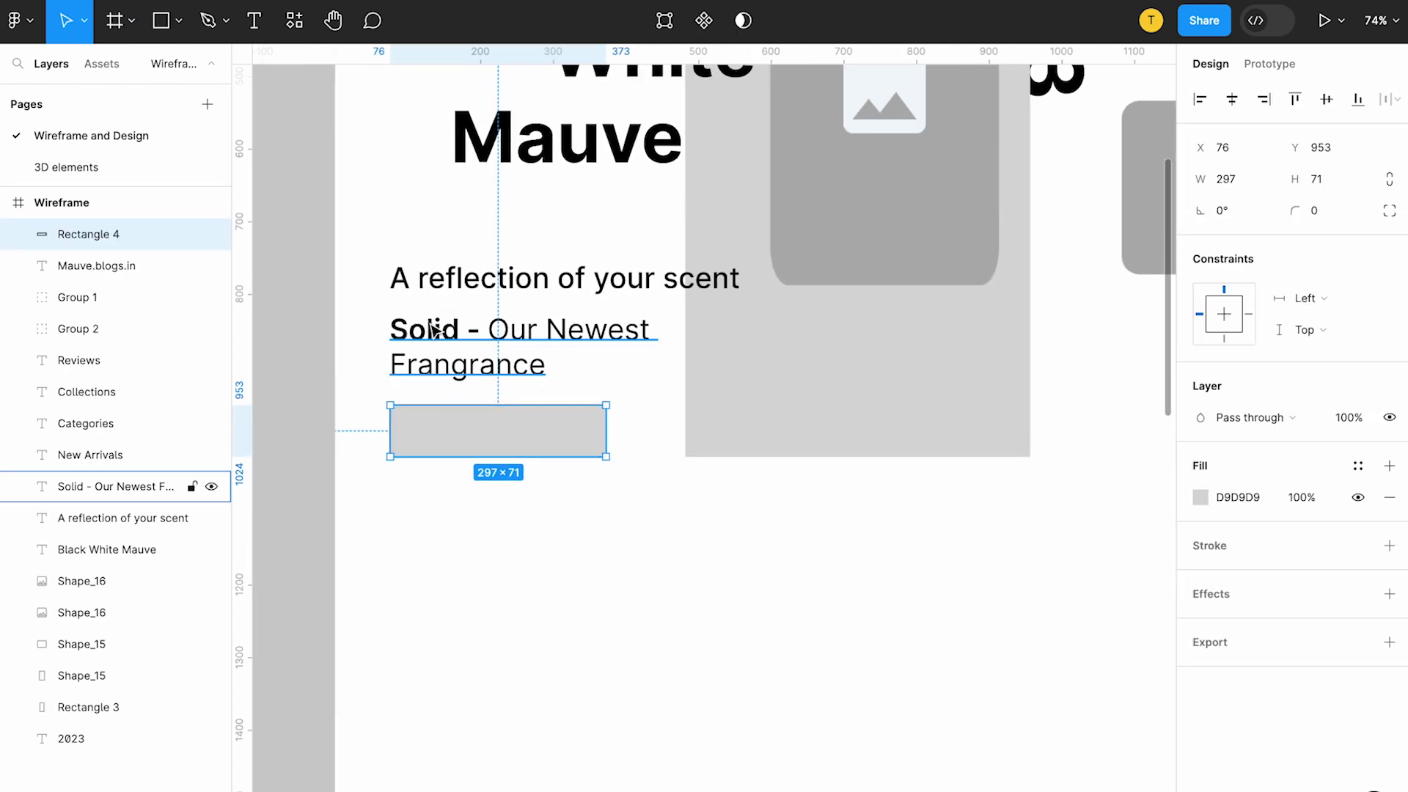
pyautogui.click(476, 284)
pyautogui.moveTo(476, 284); pyautogui.dragTo(484, 427)
pyautogui.rightClick(483, 427)
pyautogui.click(550, 412)
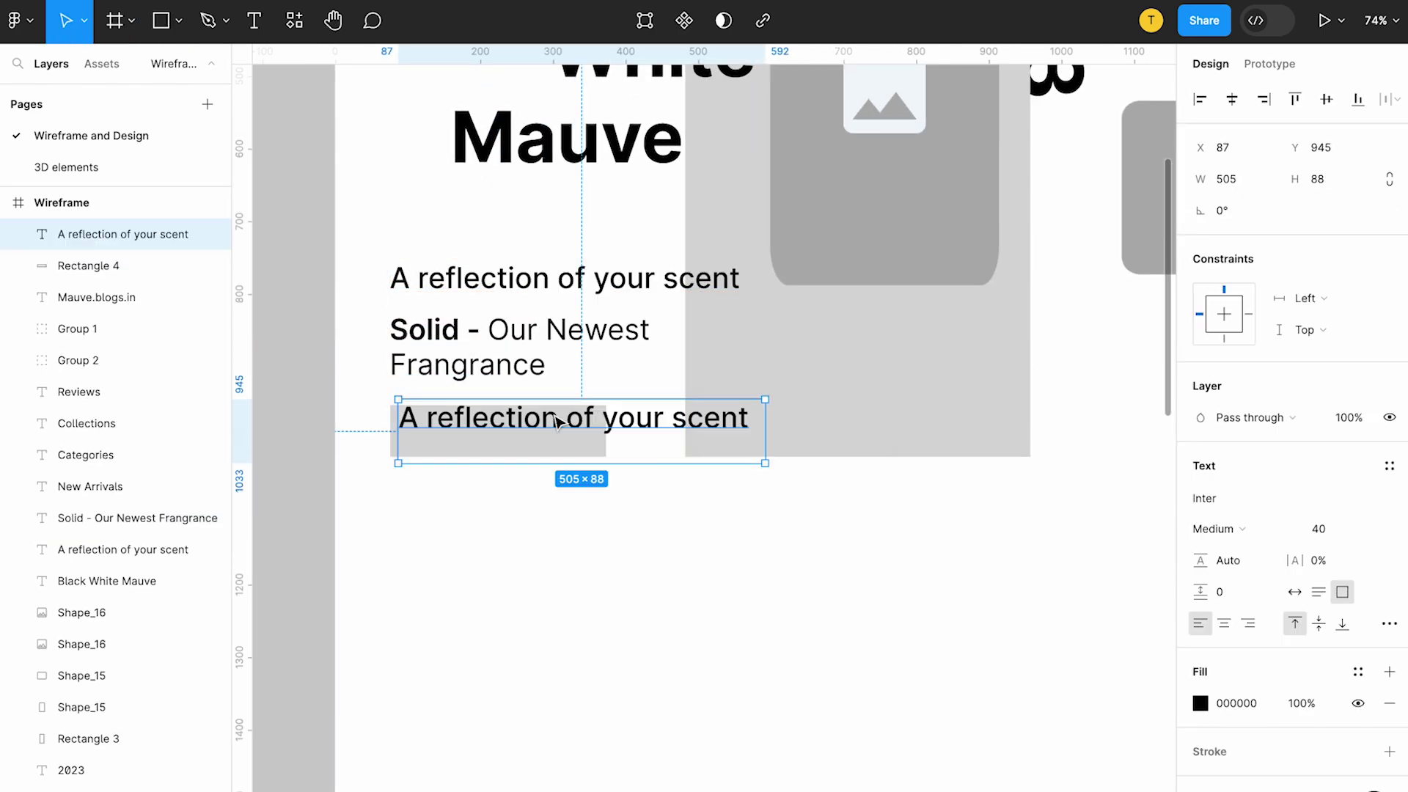
# Retype the tagline copy as 'Shop Now' and move it onto the button.
pyautogui.doubleClick(555, 425)
pyautogui.hotkey('ctrl', 'a')
pyautogui.write('Shop Now')
pyautogui.press('Escape')
pyautogui.moveTo(758, 472); pyautogui.dragTo(534, 450)
# Set Shop Now to font size 30 with auto width, centred on the grey button.
pyautogui.click(1353, 529)
pyautogui.write('0')
pyautogui.press('Return')
pyautogui.click(1295, 592)
pyautogui.moveTo(515, 440); pyautogui.dragTo(526, 444)
pyautogui.click(557, 550)
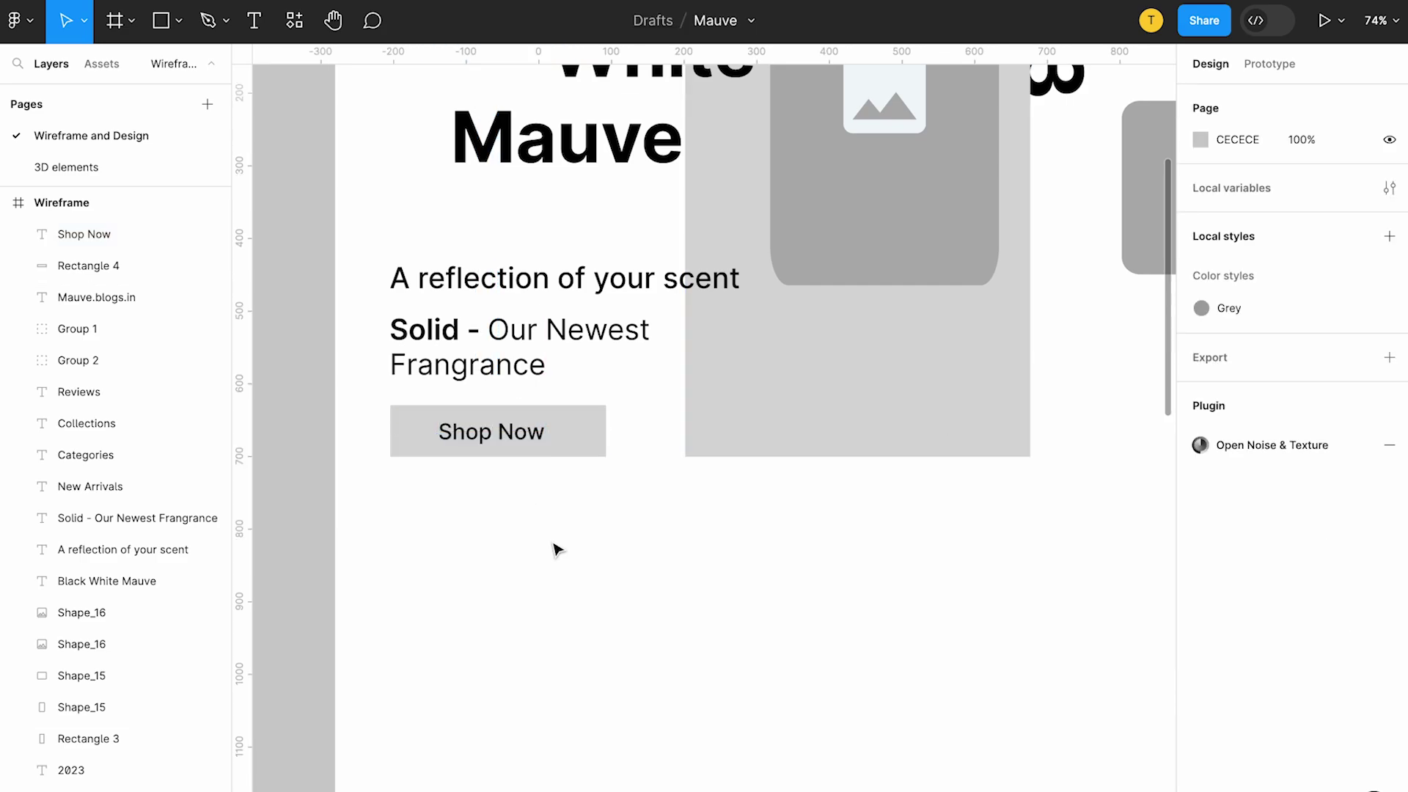
pyautogui.scroll(-3, 557, 550)
pyautogui.scroll(3, 557, 550)
pyautogui.scroll(-2, 557, 550)
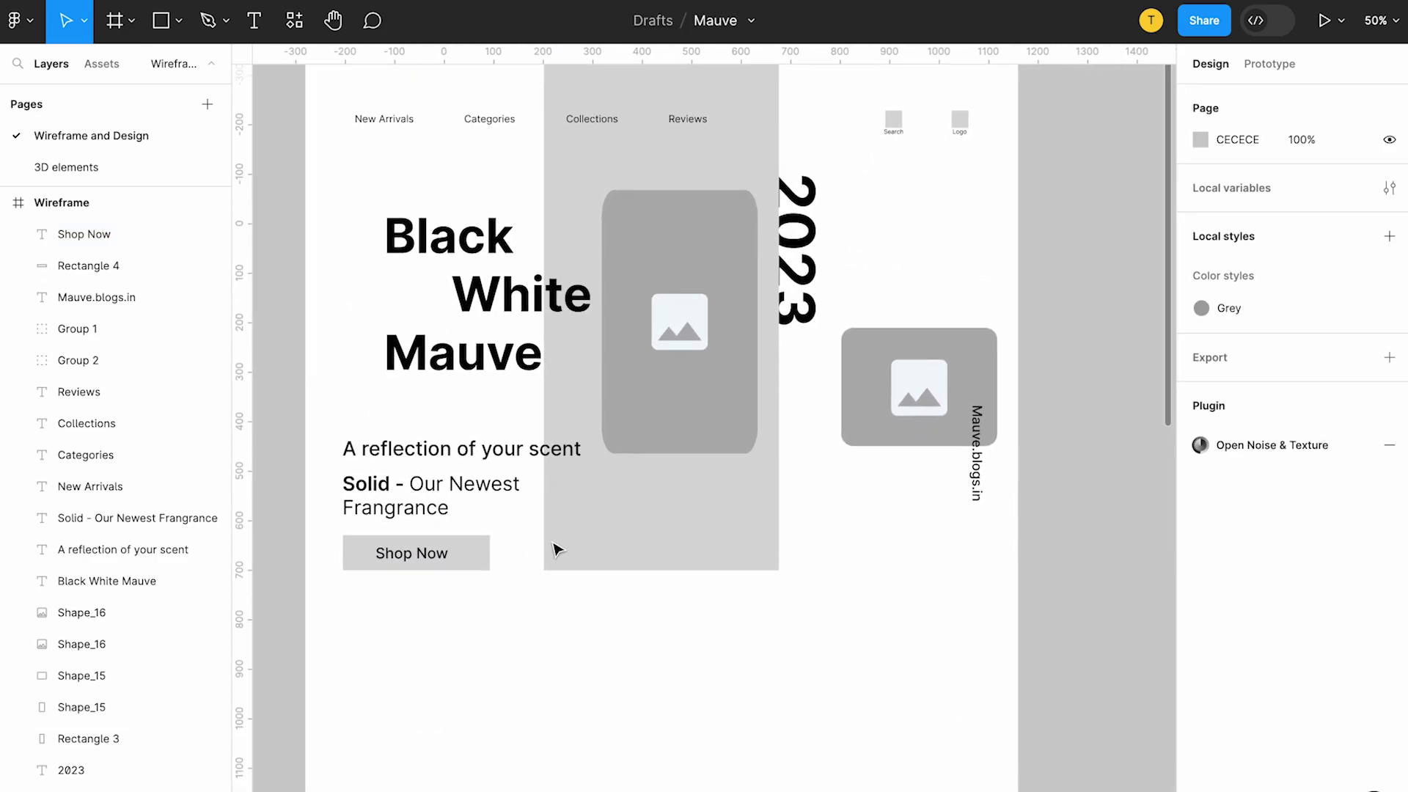
pyautogui.scroll(-2, 558, 550)
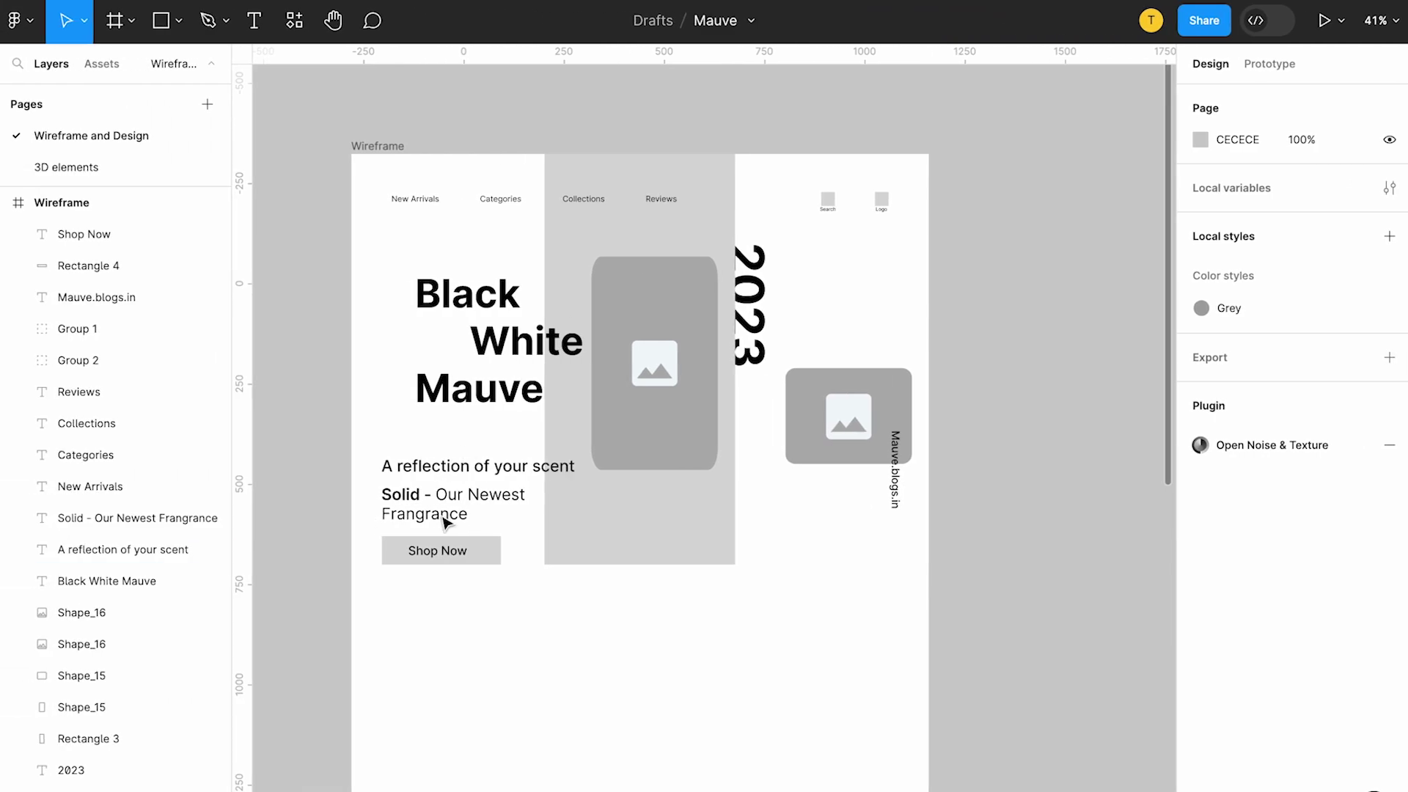
# Draw a full-width 1440×160 grey band below the hero at y 1100.
pyautogui.click(160, 20)
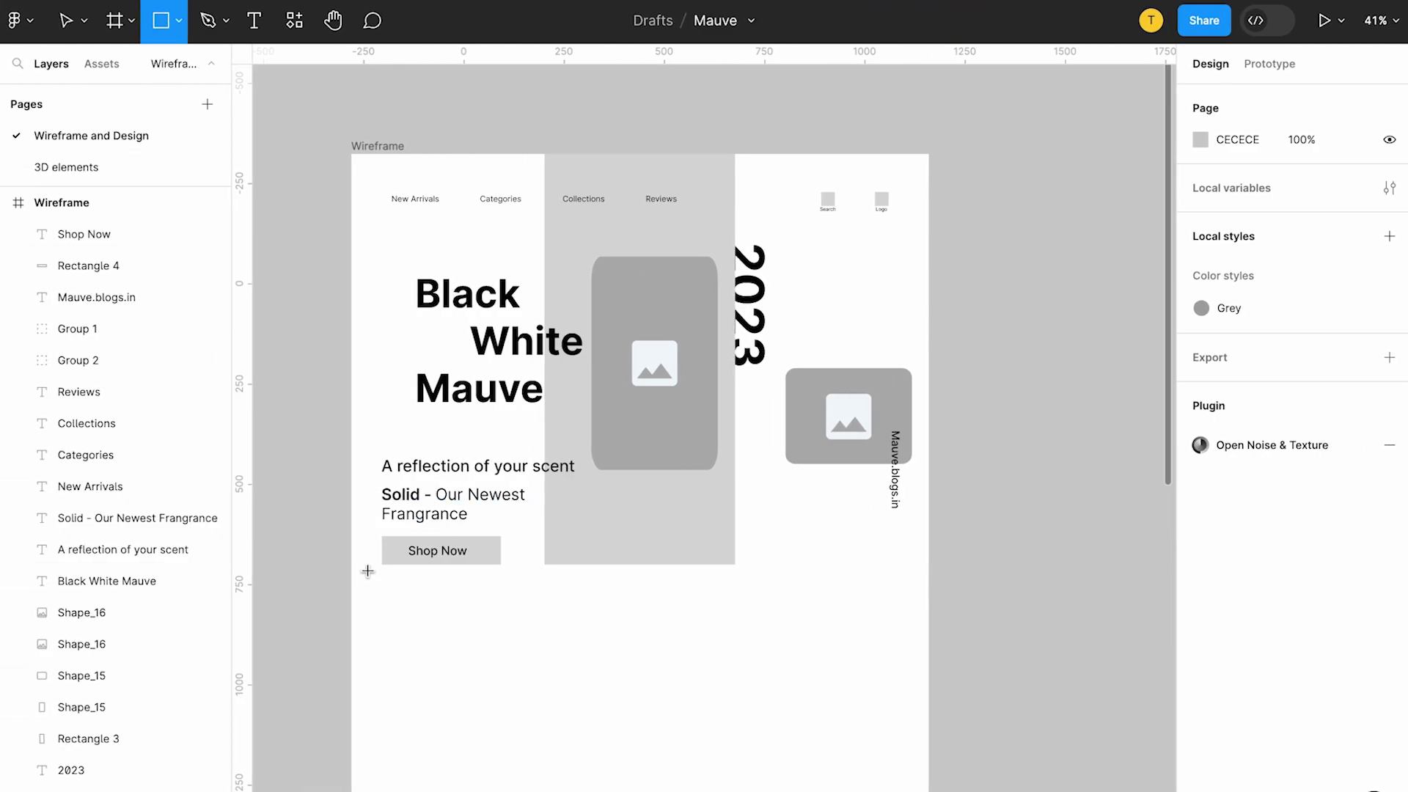
pyautogui.moveTo(352, 583)
pyautogui.mouseDown()
pyautogui.moveTo(662, 701)
pyautogui.moveTo(795, 701)
pyautogui.moveTo(928, 647)
pyautogui.mouseUp()
pyautogui.moveTo(698, 625); pyautogui.dragTo(697, 635)
pyautogui.scroll(-1, 660, 624)
pyautogui.scroll(-3, 594, 606)
pyautogui.keyDown('ctrl'); pyautogui.scroll(3, 566, 537); pyautogui.keyUp('ctrl')
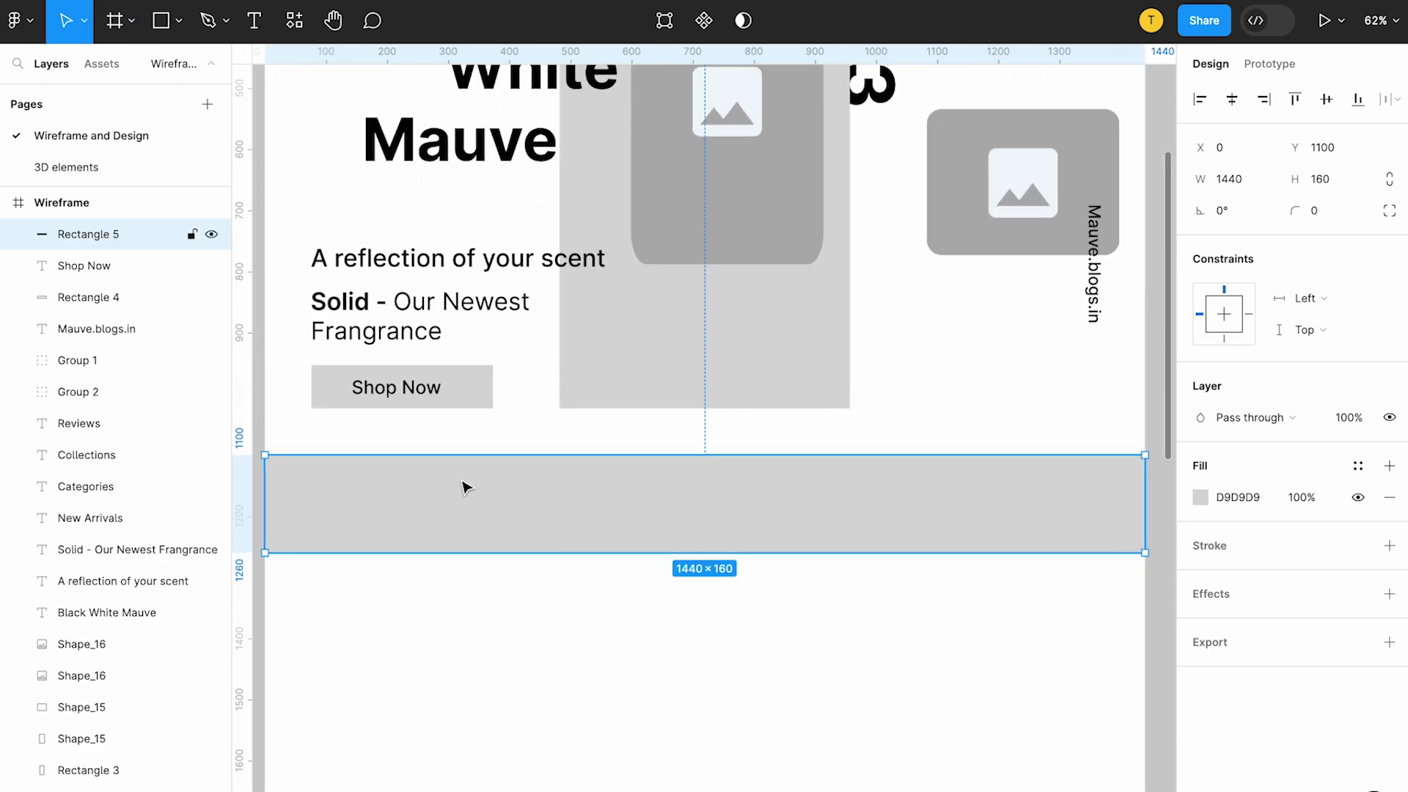
pyautogui.keyDown('ctrl'); pyautogui.scroll(-4, 536, 315); pyautogui.keyUp('ctrl')
# Draw a small 204×63 rectangle inside the grey band at 48,1146.
pyautogui.hscroll(-2, 655, 251)
pyautogui.press('r')
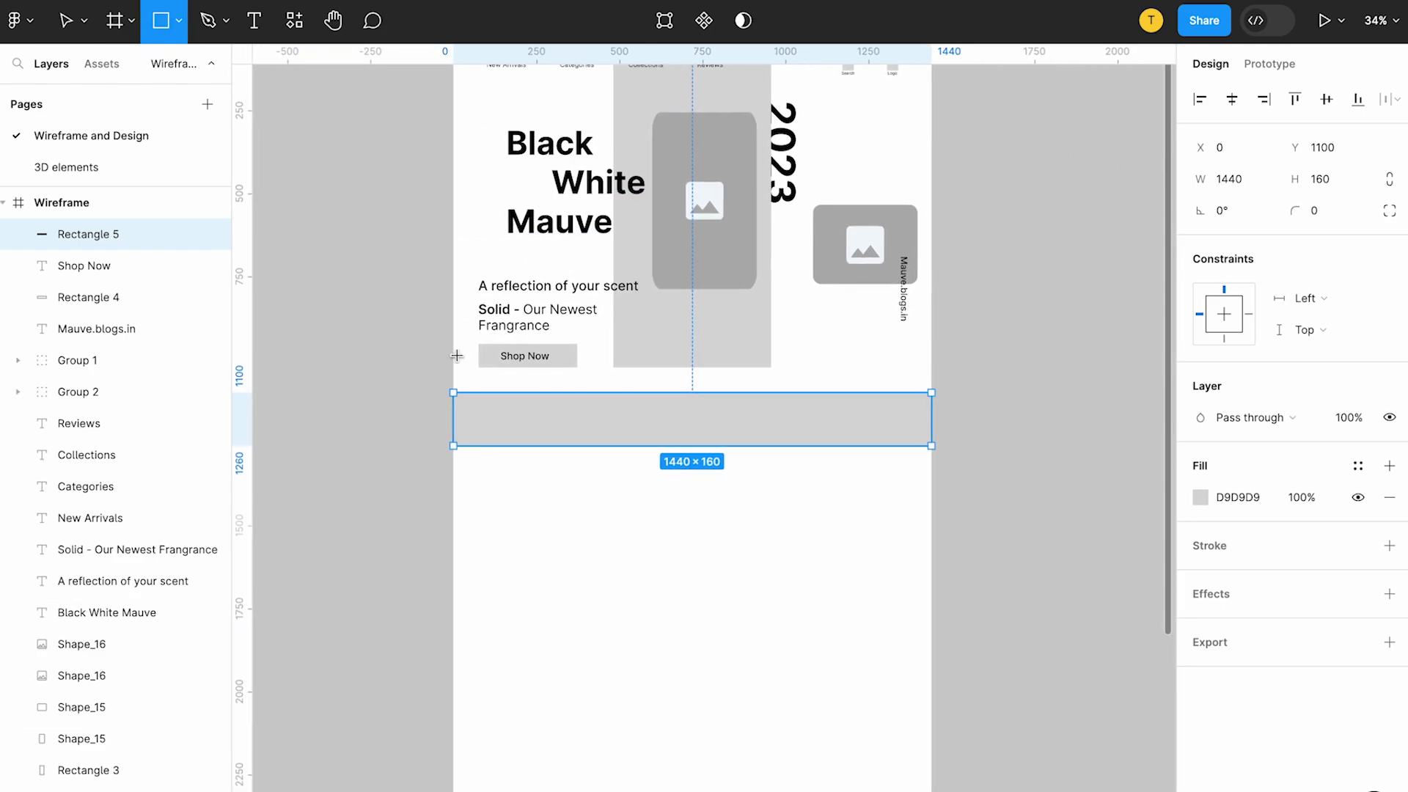
pyautogui.keyDown('ctrl'); pyautogui.scroll(3, 539, 509); pyautogui.keyUp('ctrl')
pyautogui.moveTo(390, 297); pyautogui.dragTo(531, 341)
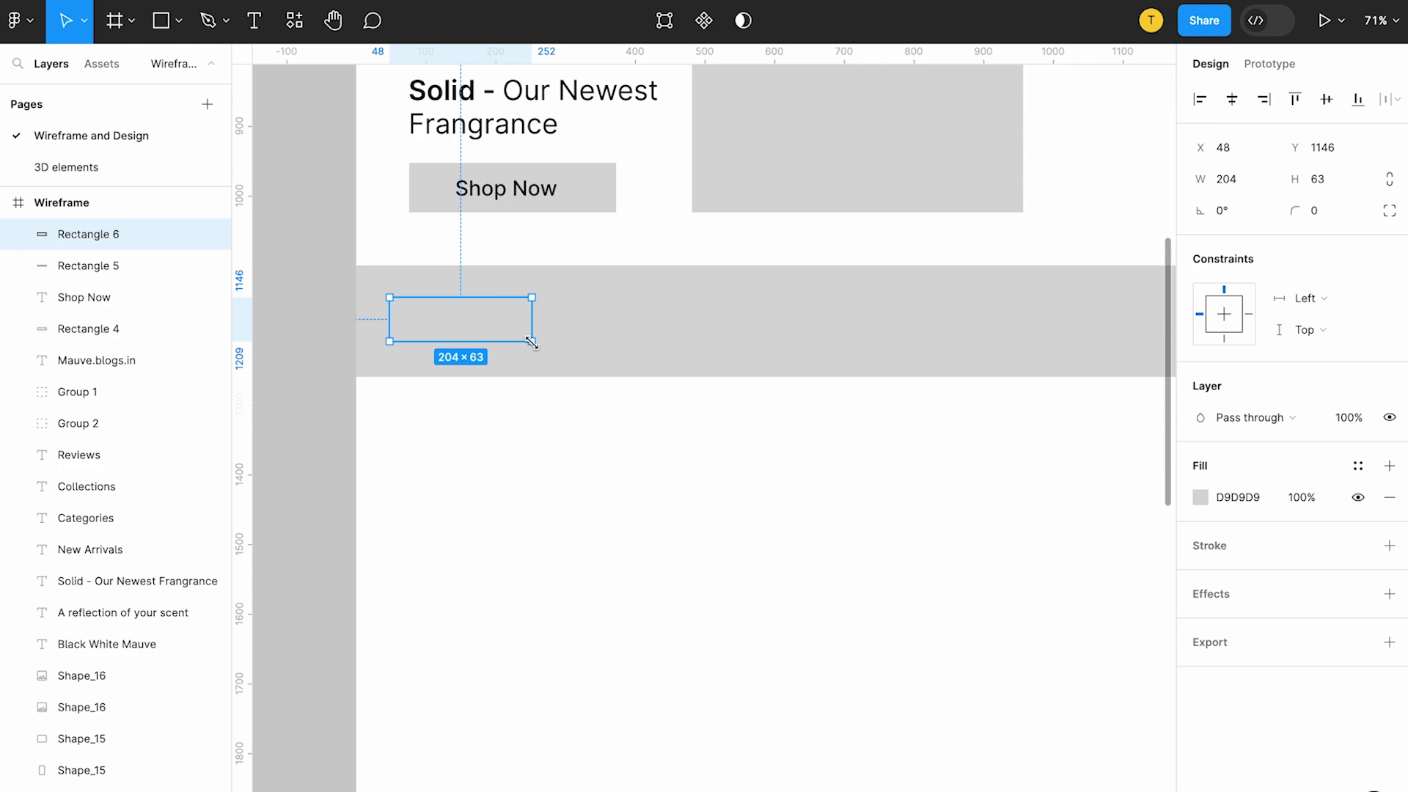
# Make the small band rectangle a white FFFFFF 139×41 placeholder.
pyautogui.moveTo(454, 319); pyautogui.dragTo(480, 321)
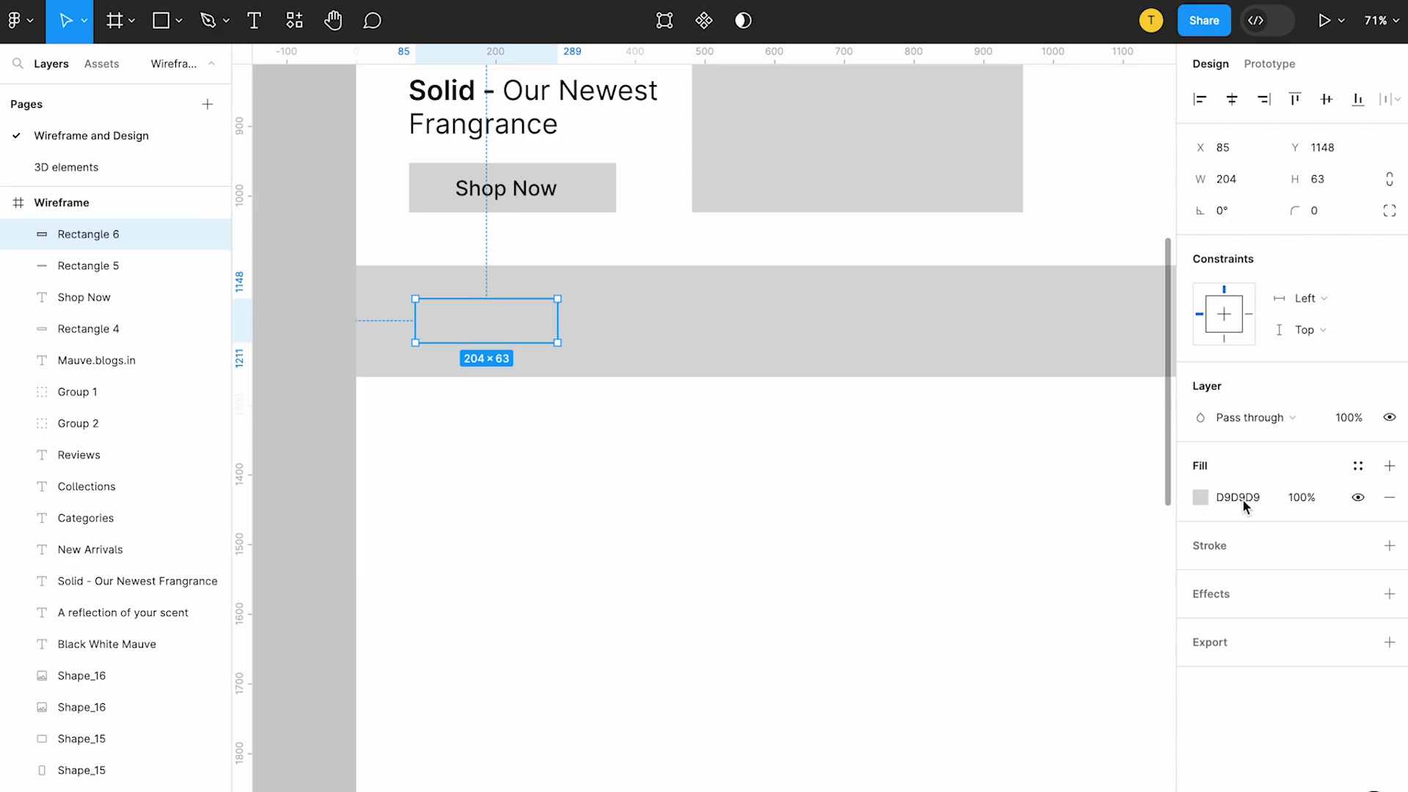
pyautogui.click(1200, 497)
pyautogui.click(941, 338)
pyautogui.press('Escape')
pyautogui.moveTo(557, 343); pyautogui.dragTo(516, 330)
# Duplicate the white placeholder into six evenly spaced boxes across the band.
pyautogui.scroll(-2, 516, 330)
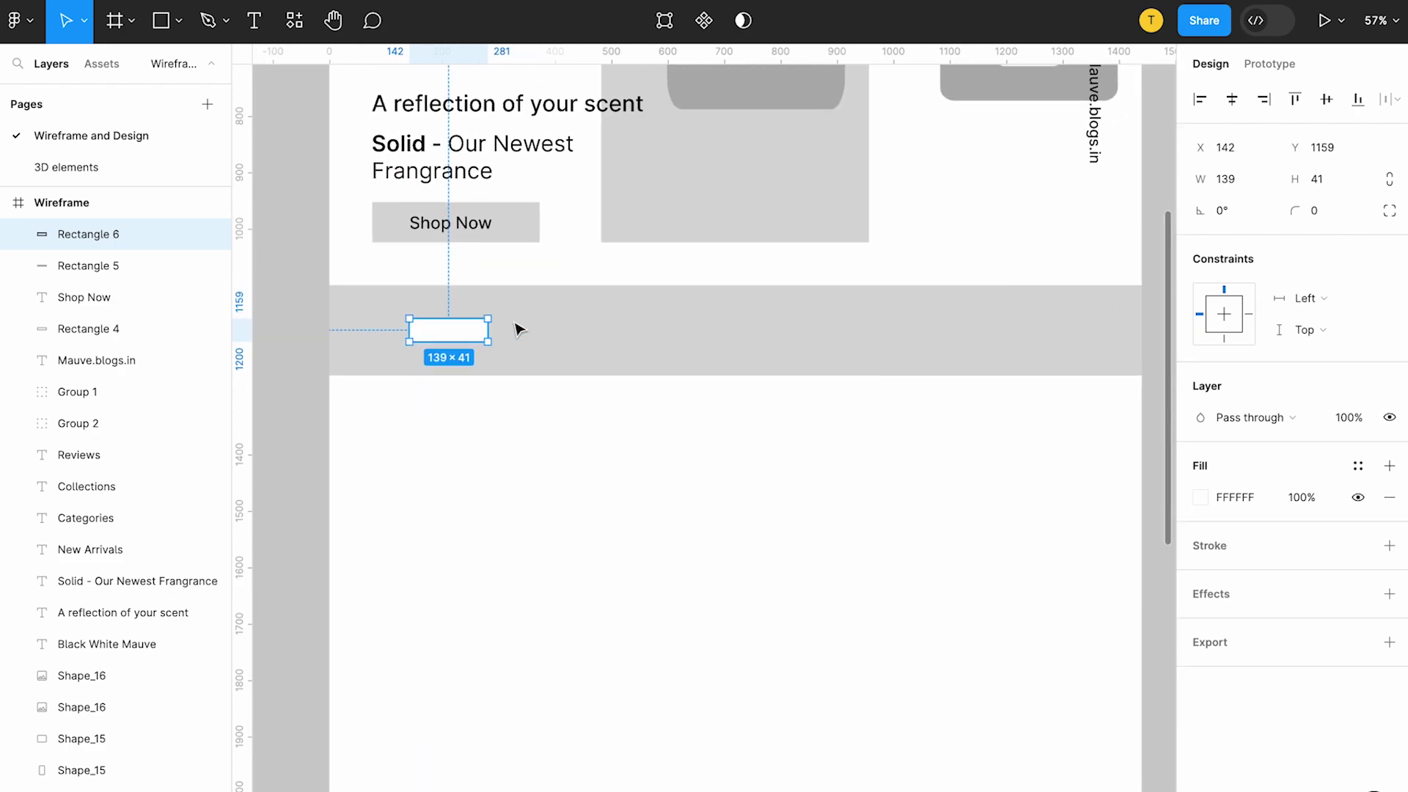
pyautogui.hotkey('ctrl', 'd')
pyautogui.moveTo(450, 335); pyautogui.dragTo(576, 333)
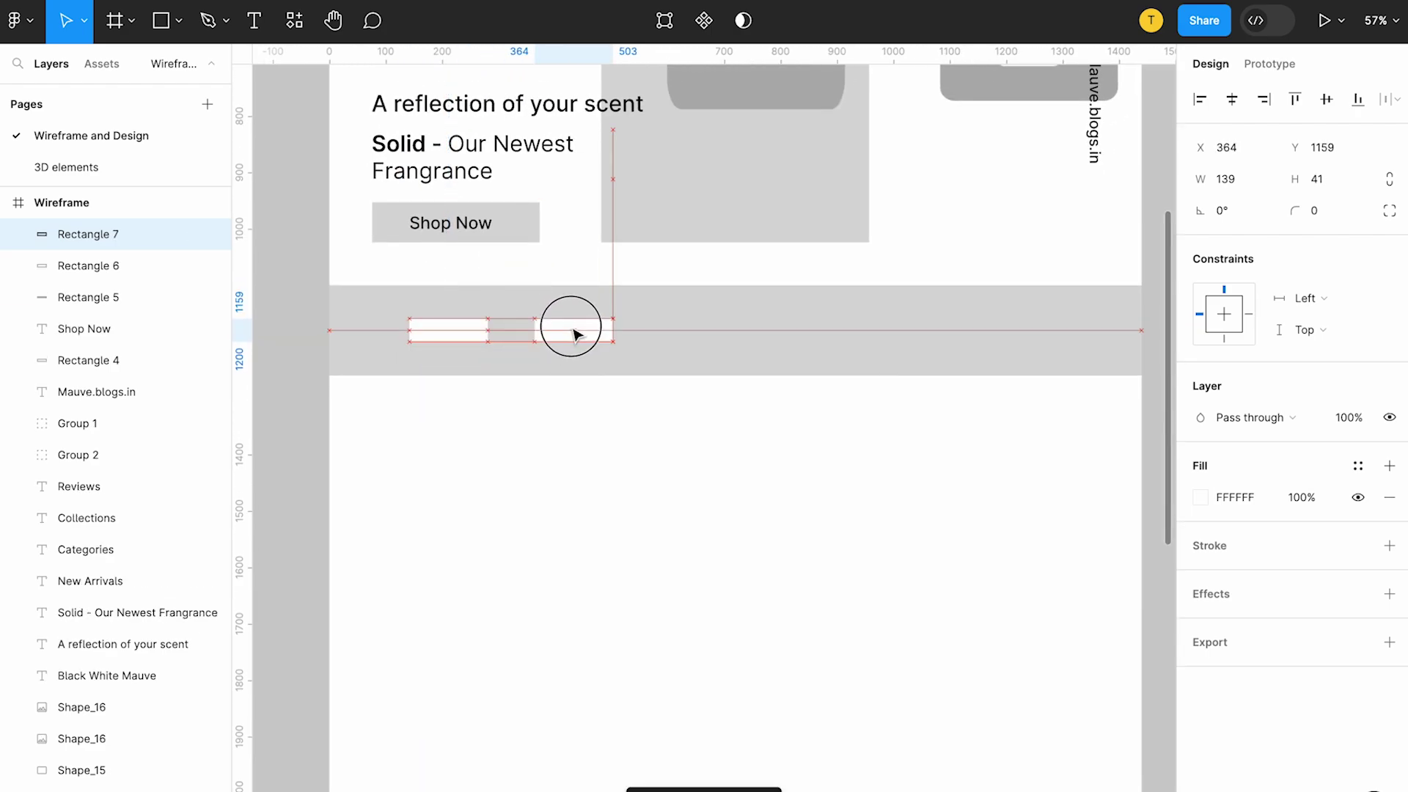
pyautogui.hotkey('ctrl', 'd')
pyautogui.hotkey('ctrl', 'd')
pyautogui.hotkey('ctrl', 'd')
pyautogui.hotkey('ctrl', 'd')
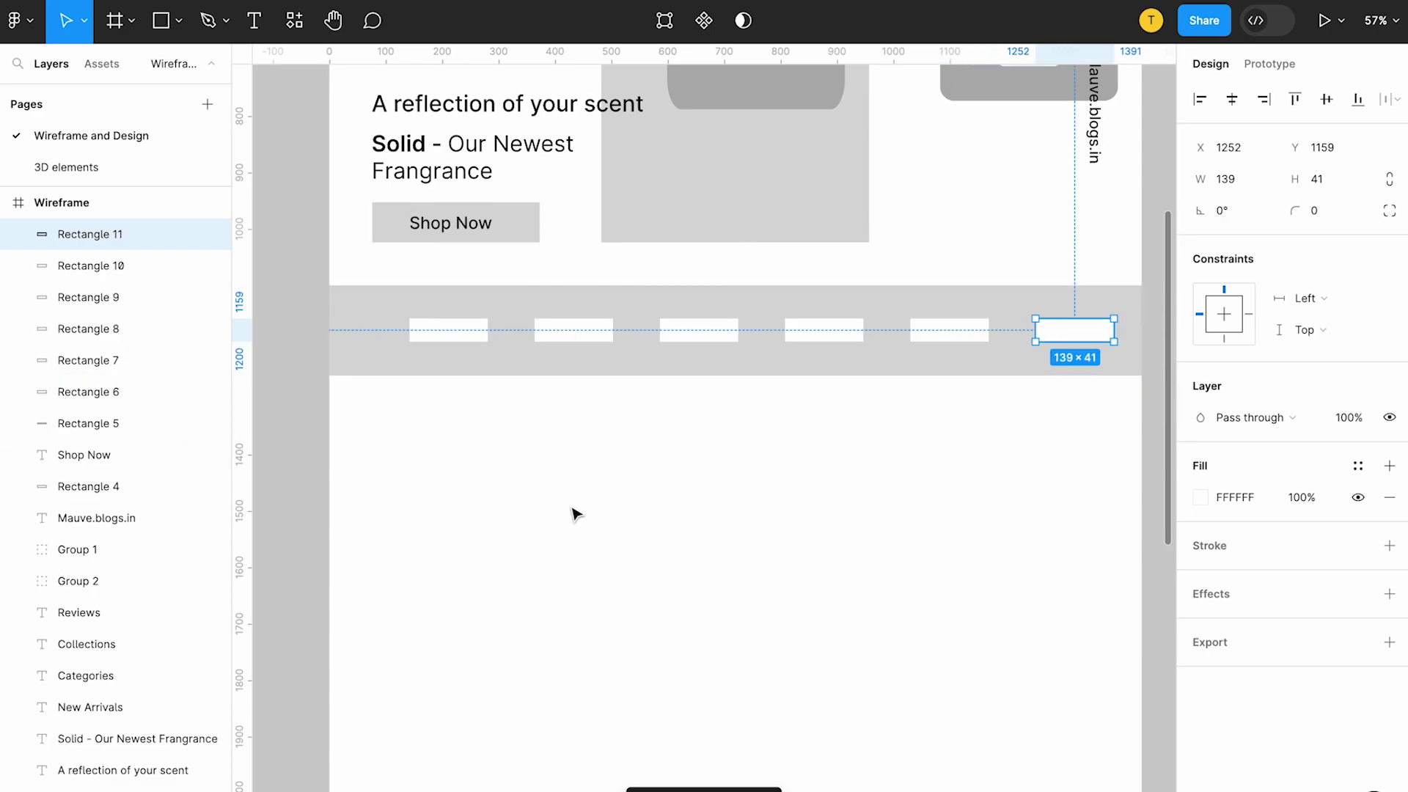
pyautogui.click(576, 516)
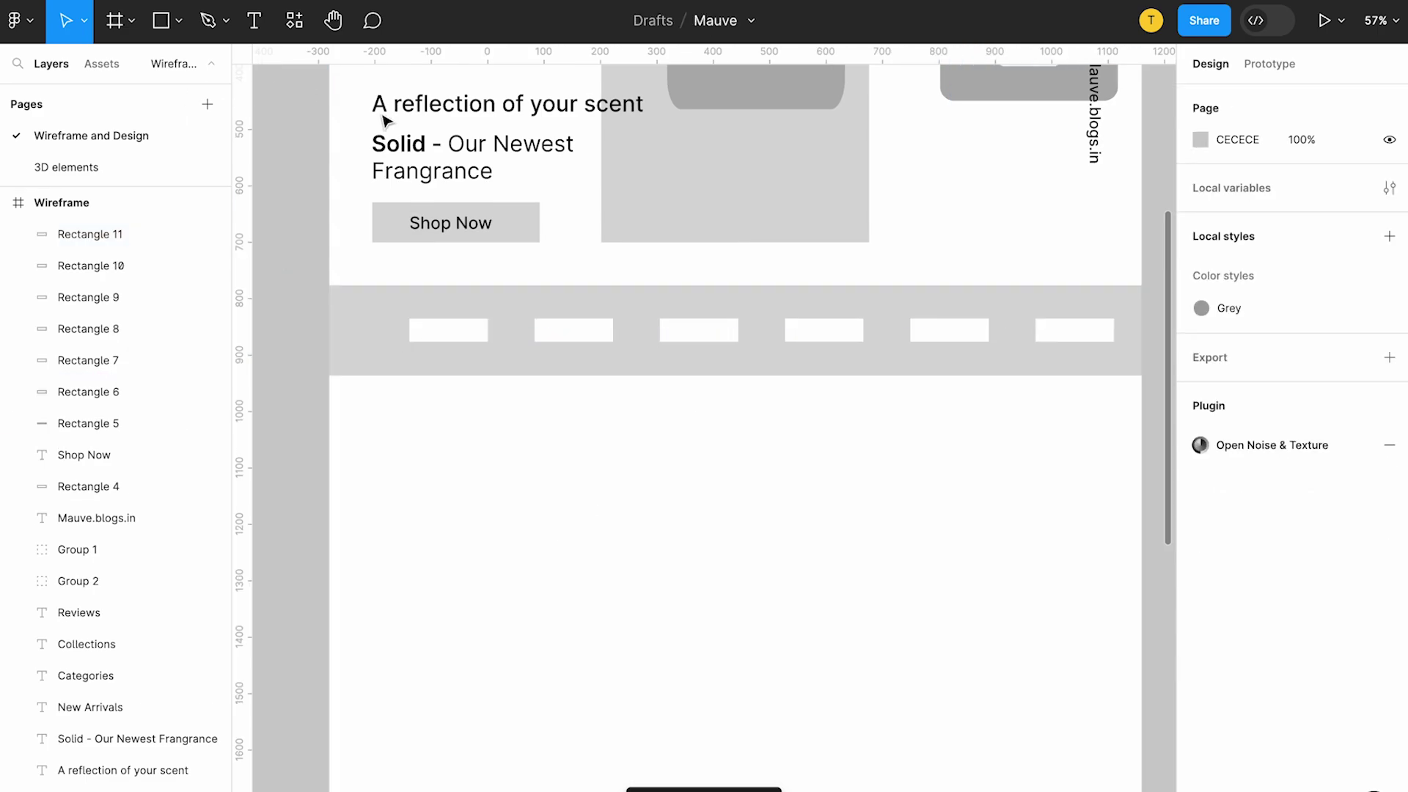
# Copy the Reviews nav label down onto the brand band.
pyautogui.scroll(3, 900, 260)
pyautogui.hscroll(2, 900, 261)
pyautogui.scroll(1, 901, 260)
pyautogui.scroll(3, 930, 242)
pyautogui.hscroll(-1, 930, 242)
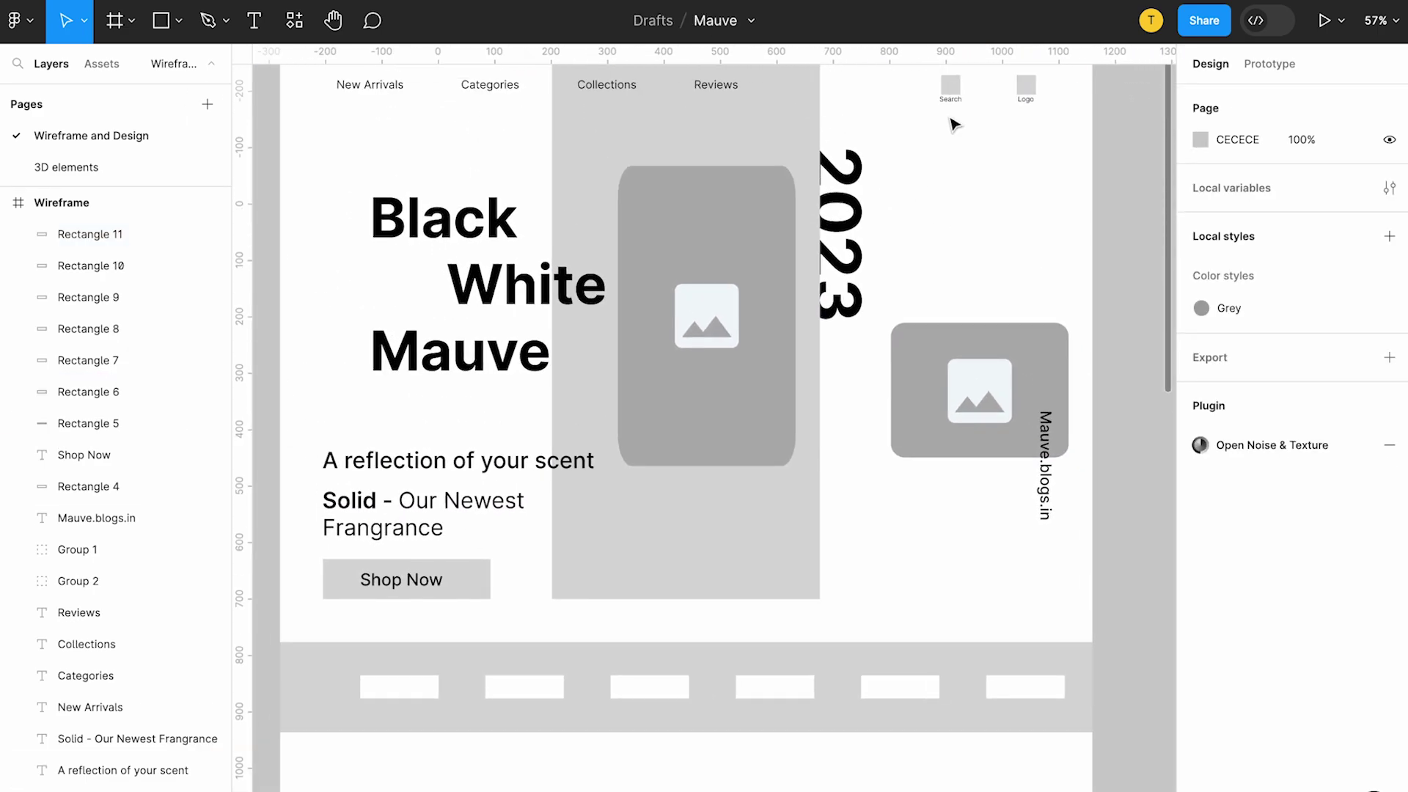
pyautogui.moveTo(722, 88)
pyautogui.mouseDown()
pyautogui.moveTo(540, 583)
pyautogui.moveTo(721, 121)
pyautogui.mouseUp()
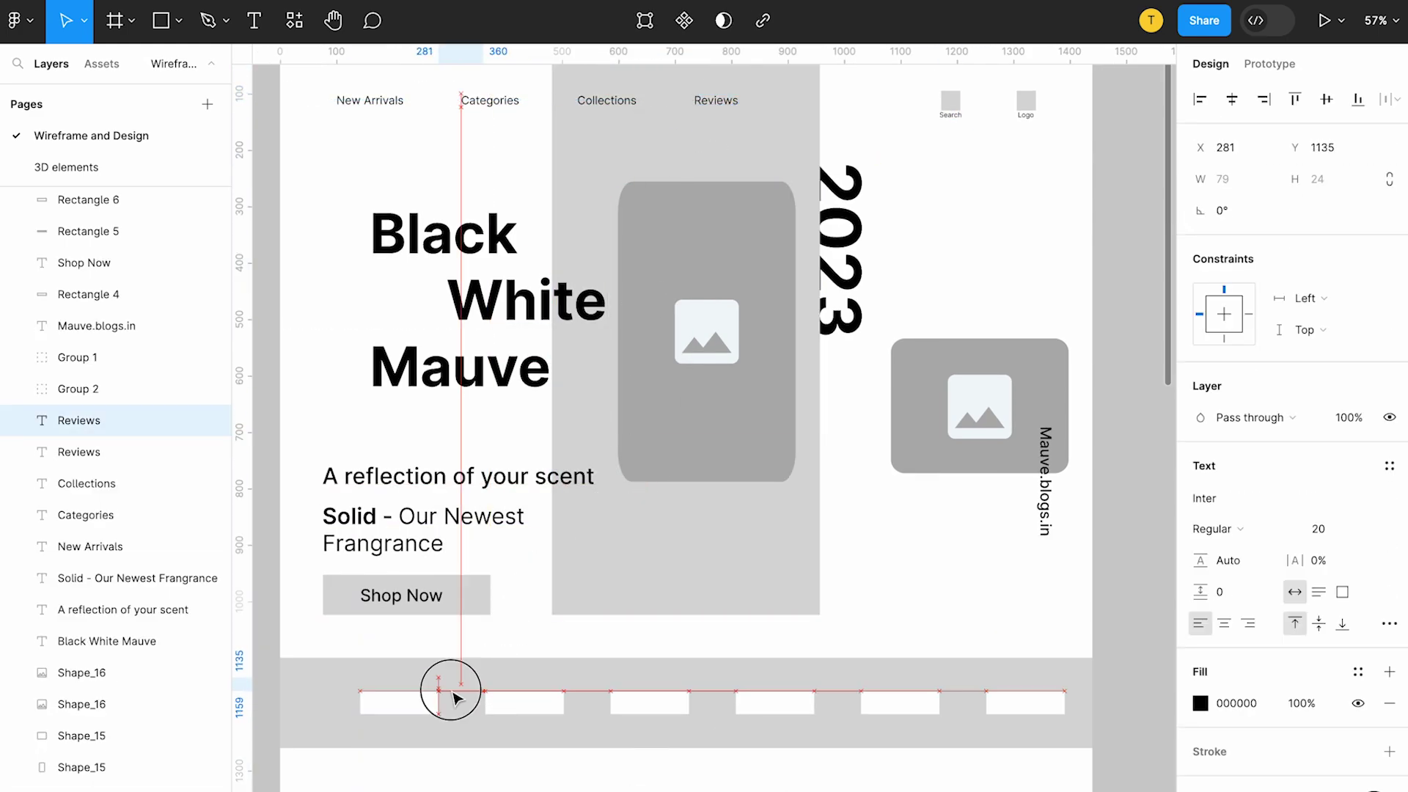
# Bring the copied label in front of the band and retype it as 'Dior'.
pyautogui.click(393, 728)
pyautogui.rightClick(403, 728)
pyautogui.click(469, 429)
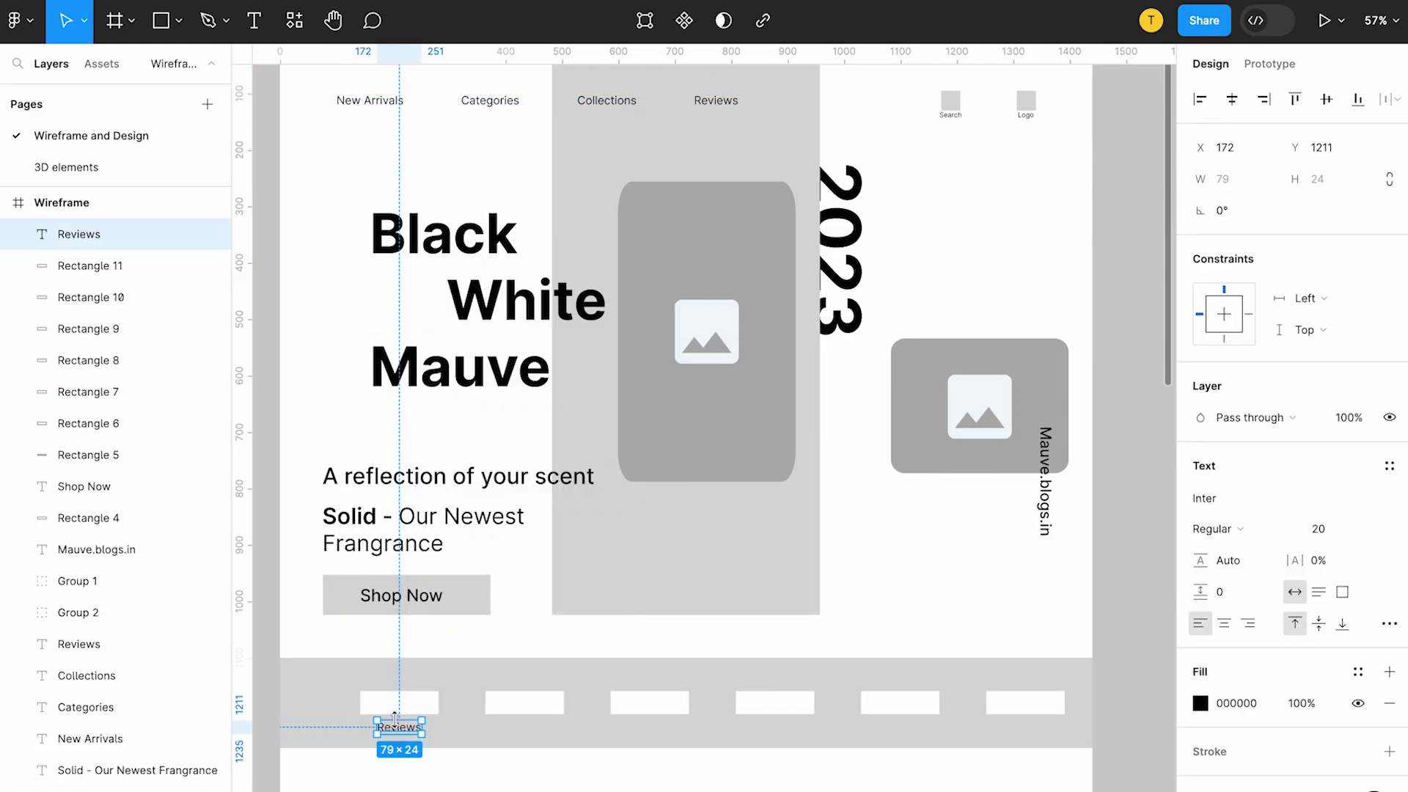
pyautogui.scroll(5, 395, 722)
pyautogui.doubleClick(394, 696)
pyautogui.write('Dior')
pyautogui.press('Escape')
# Add 'Armani' and 'Dolce' captions under the second and third placeholders.
pyautogui.moveTo(460, 633); pyautogui.dragTo(733, 637)
pyautogui.doubleClick(734, 635)
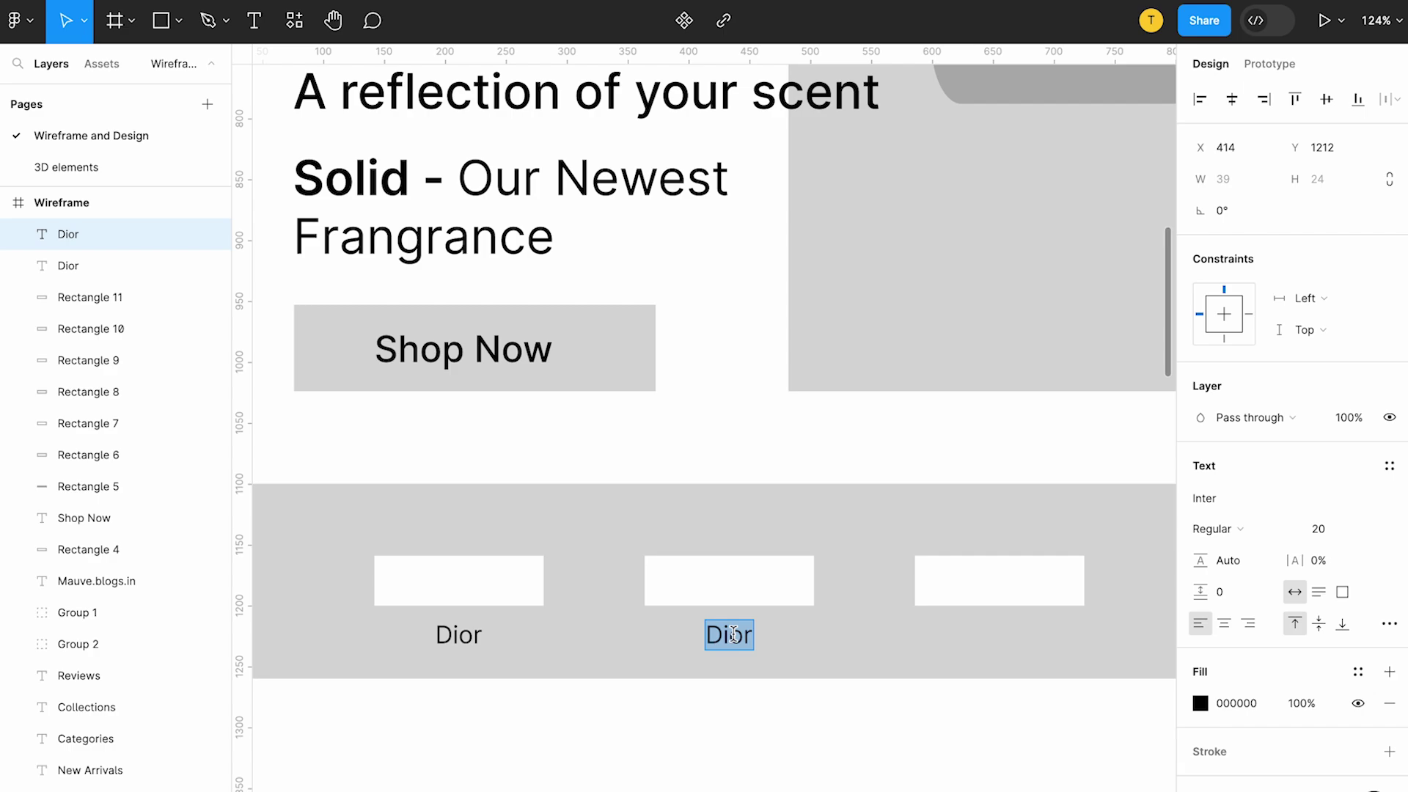
pyautogui.write('Ar')
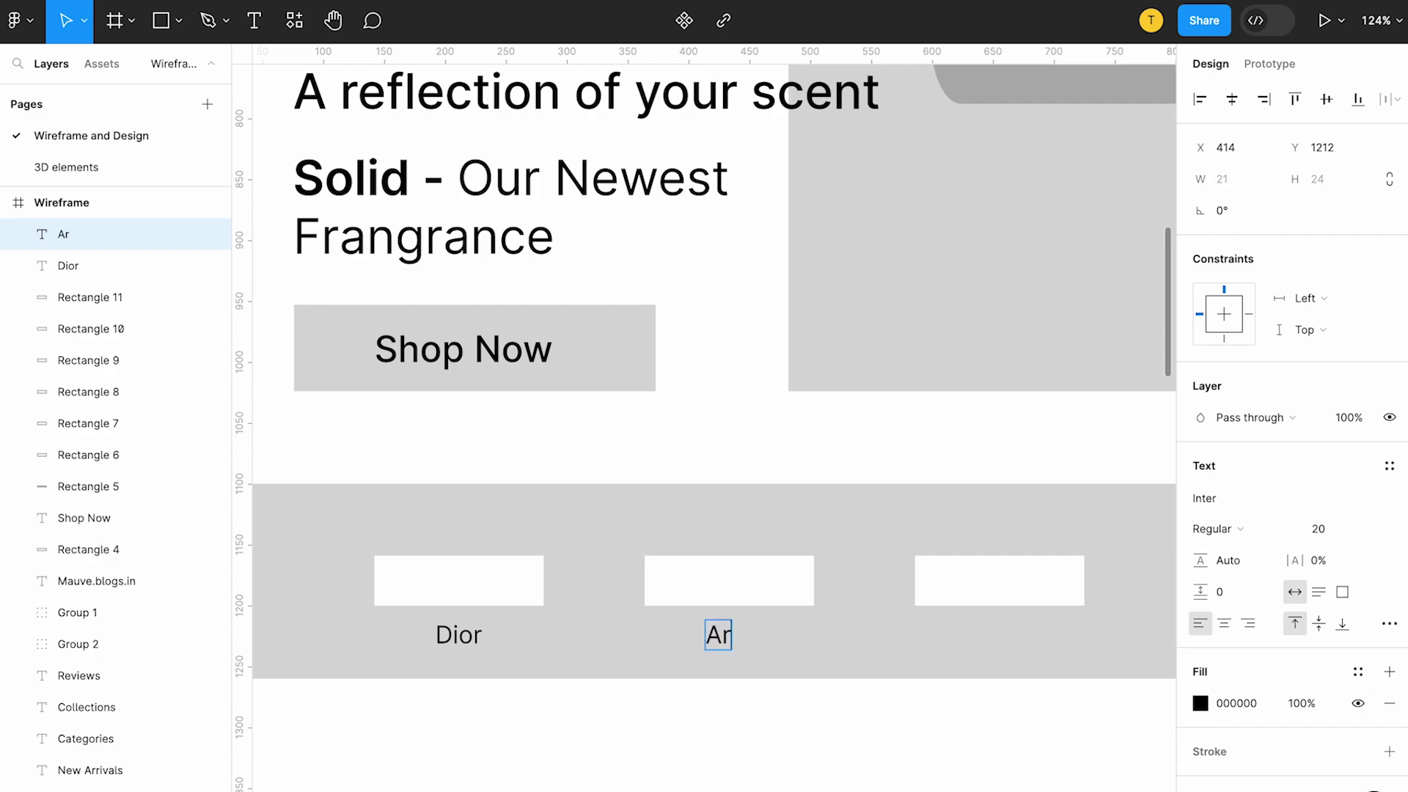
pyautogui.press('Escape')
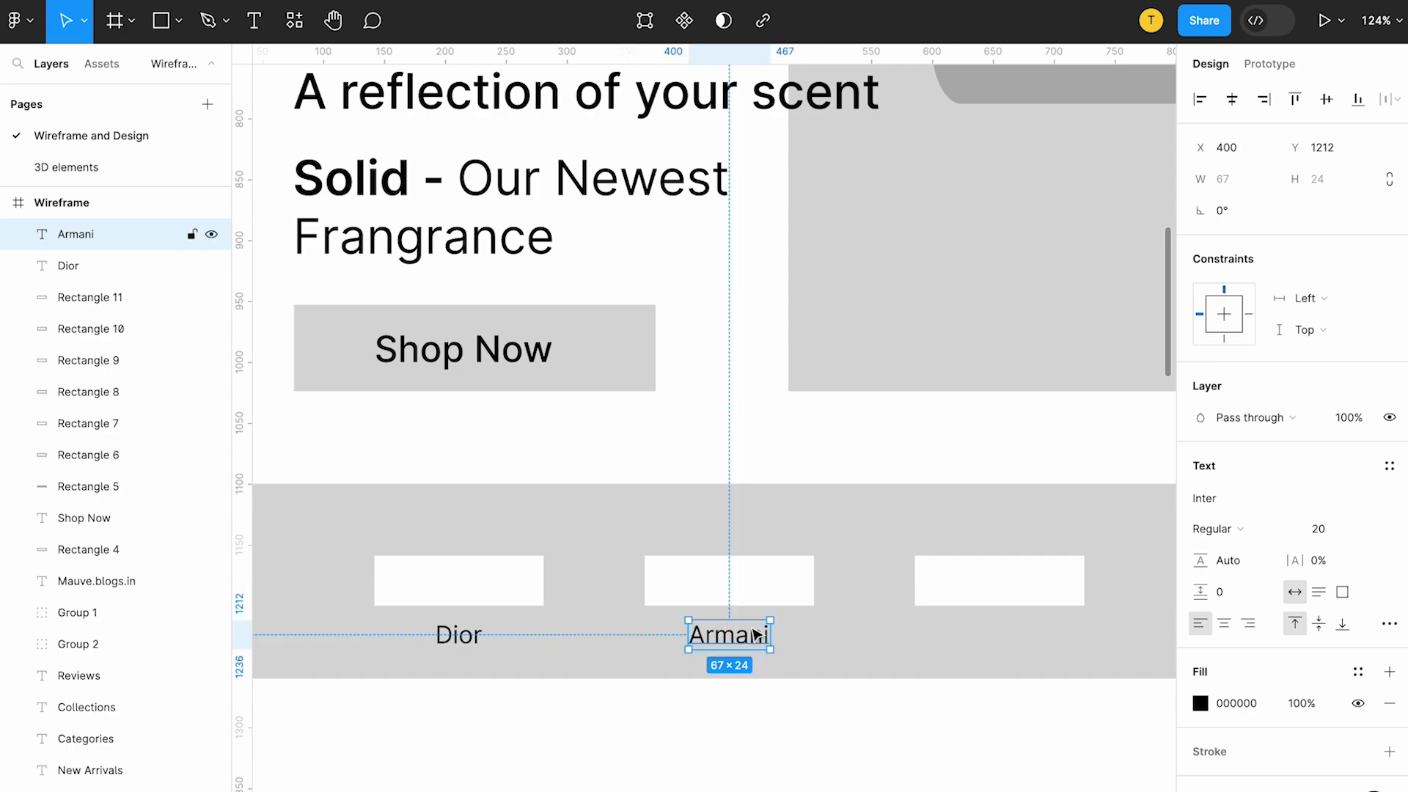
pyautogui.moveTo(763, 635); pyautogui.dragTo(946, 632)
pyautogui.doubleClick(804, 620)
pyautogui.write('Dolce')
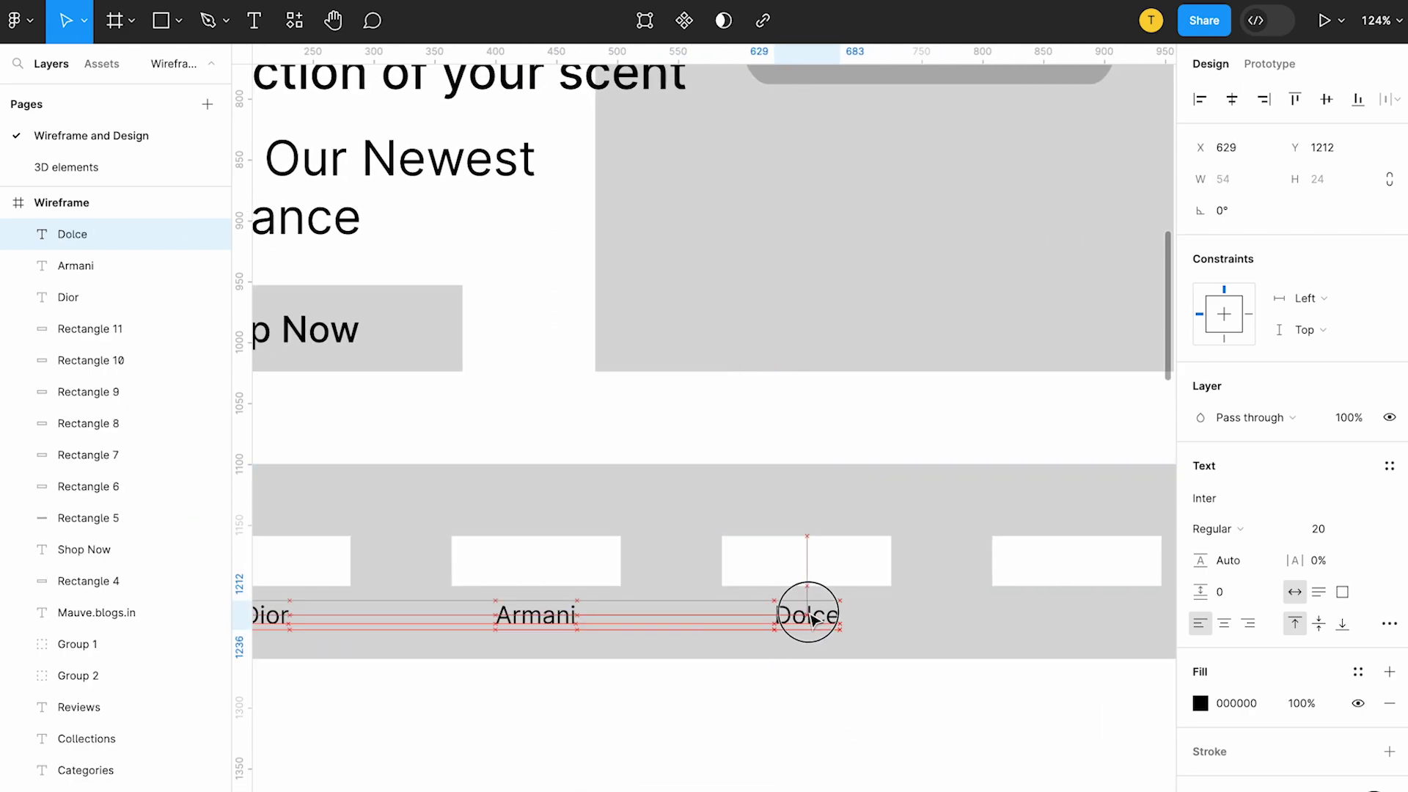
# Add centred 'Burberry' and 'Guerlain' captions under the fourth and fifth placeholders.
pyautogui.moveTo(819, 620); pyautogui.dragTo(1073, 609)
pyautogui.hscroll(5, 1073, 608)
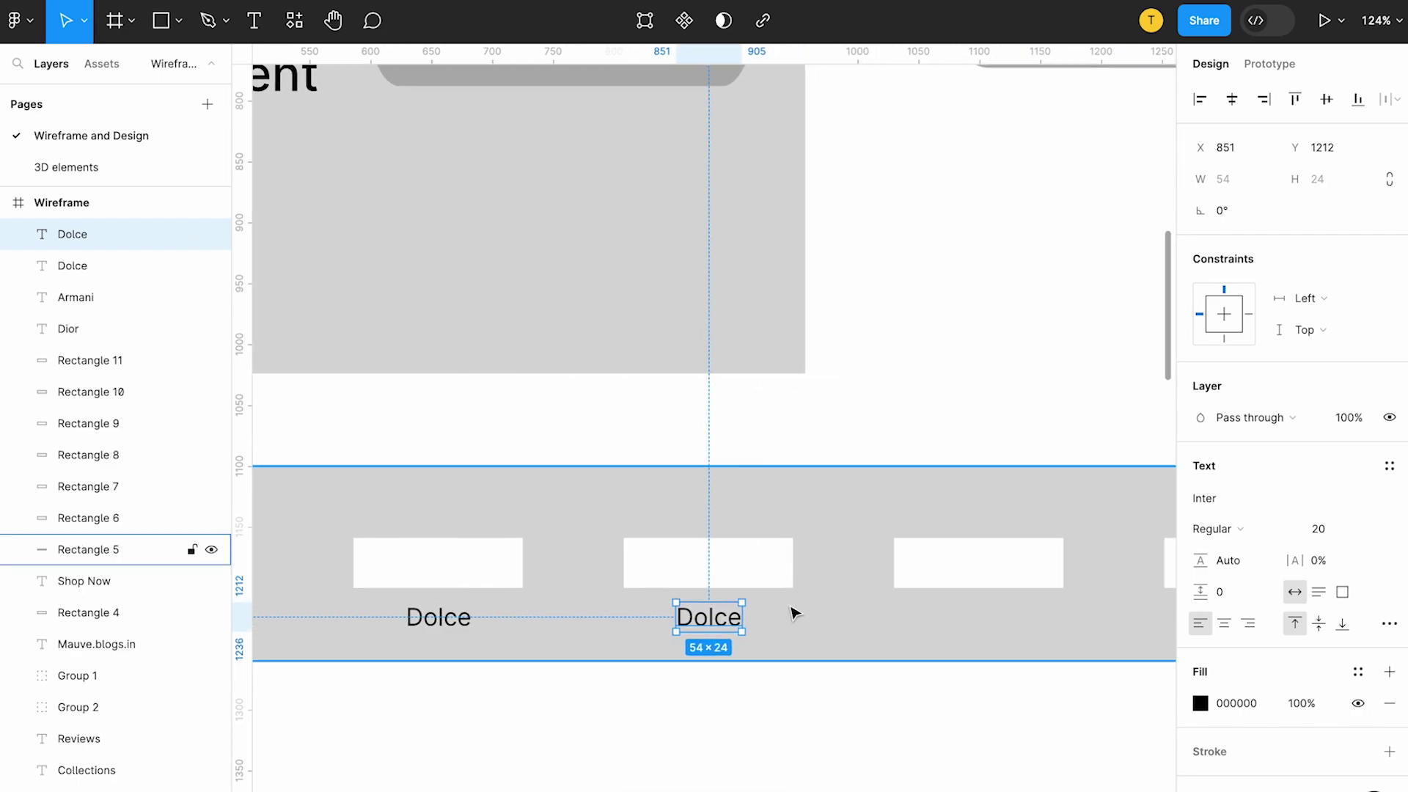
pyautogui.hotkey('ctrl', 'd')
pyautogui.doubleClick(725, 621)
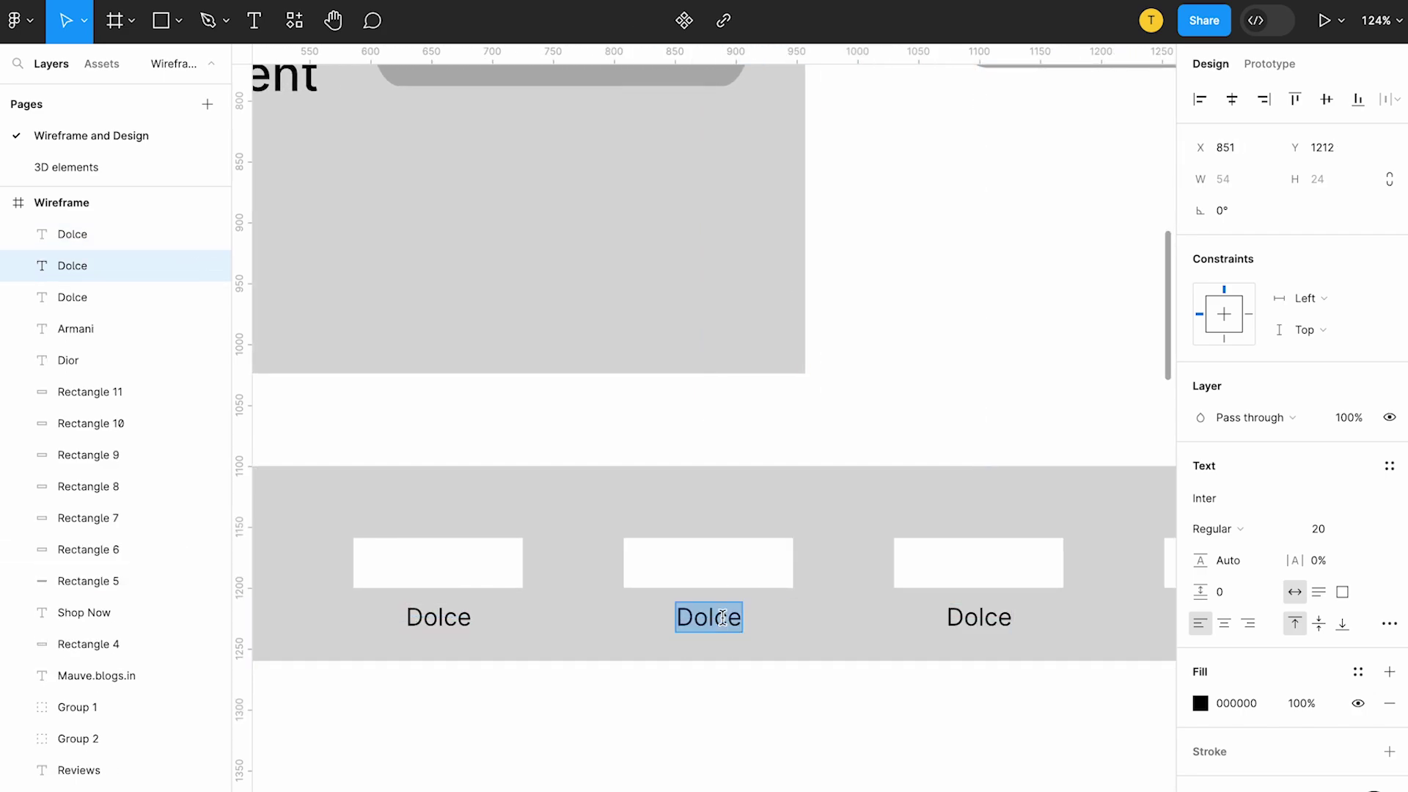
pyautogui.write('Burberry')
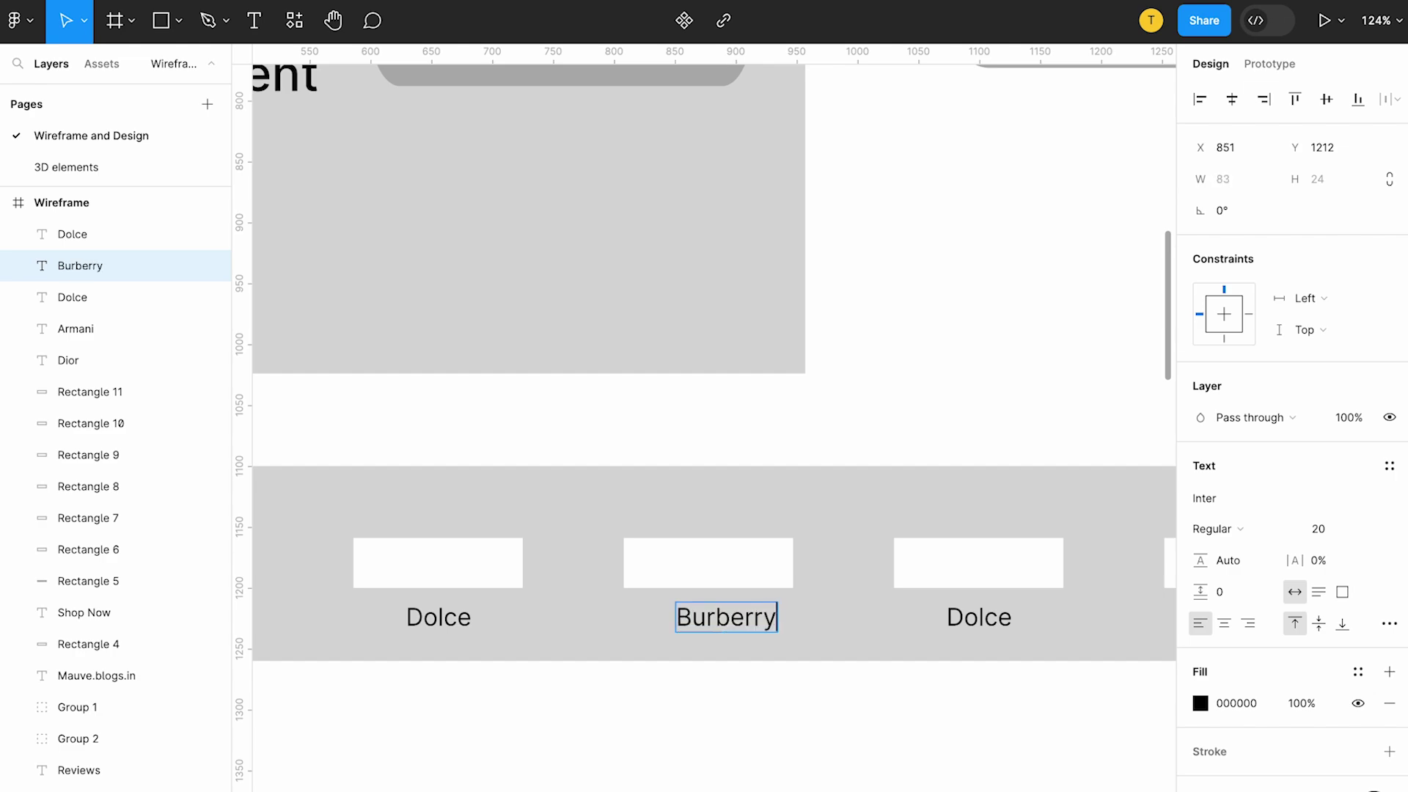
pyautogui.press('Escape')
pyautogui.moveTo(723, 617); pyautogui.dragTo(704, 616)
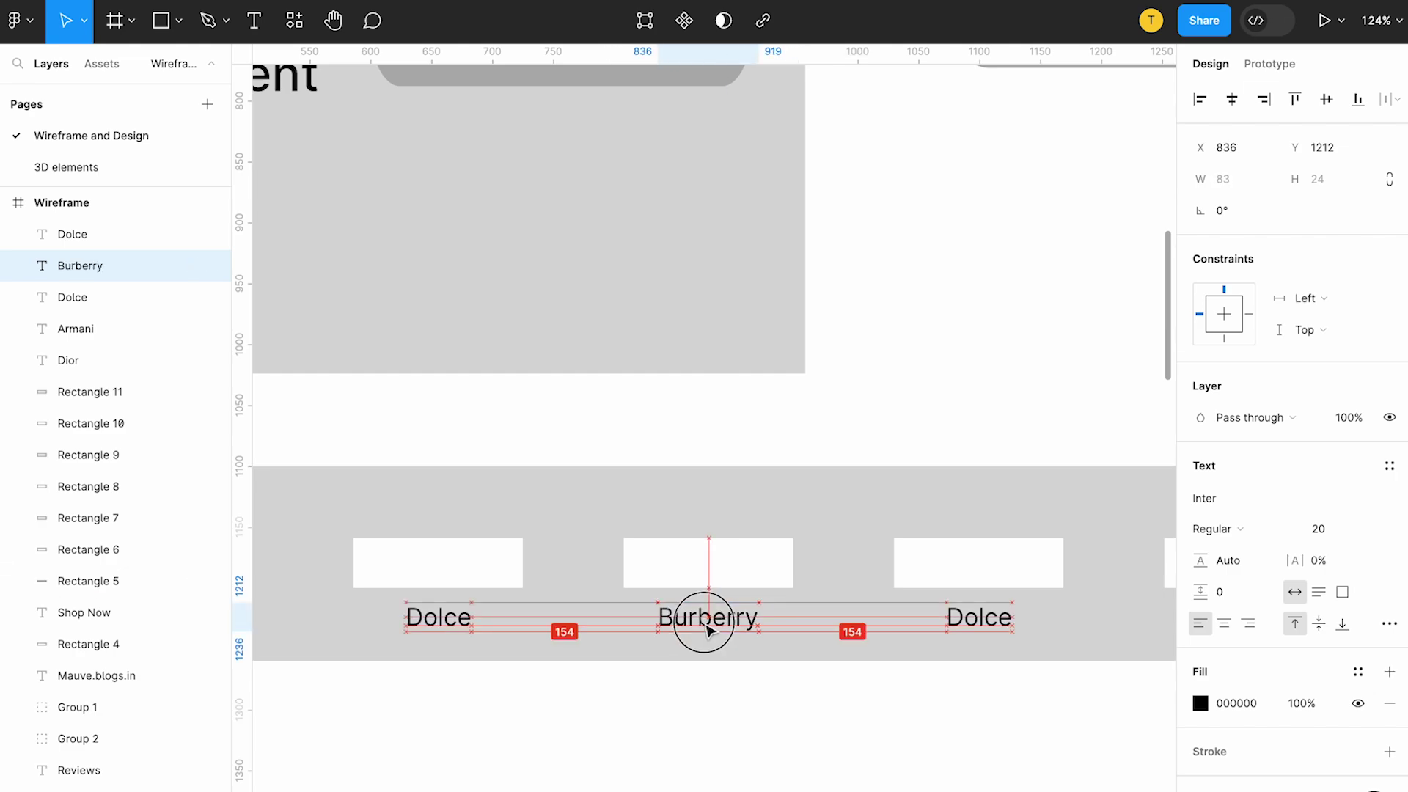
pyautogui.doubleClick(983, 622)
pyautogui.write('Guerlain')
pyautogui.press('Escape')
pyautogui.moveTo(1005, 616); pyautogui.dragTo(998, 618)
# Add a centred 'Yves' caption under the last placeholder, aligned with the others.
pyautogui.hscroll(5, 993, 614)
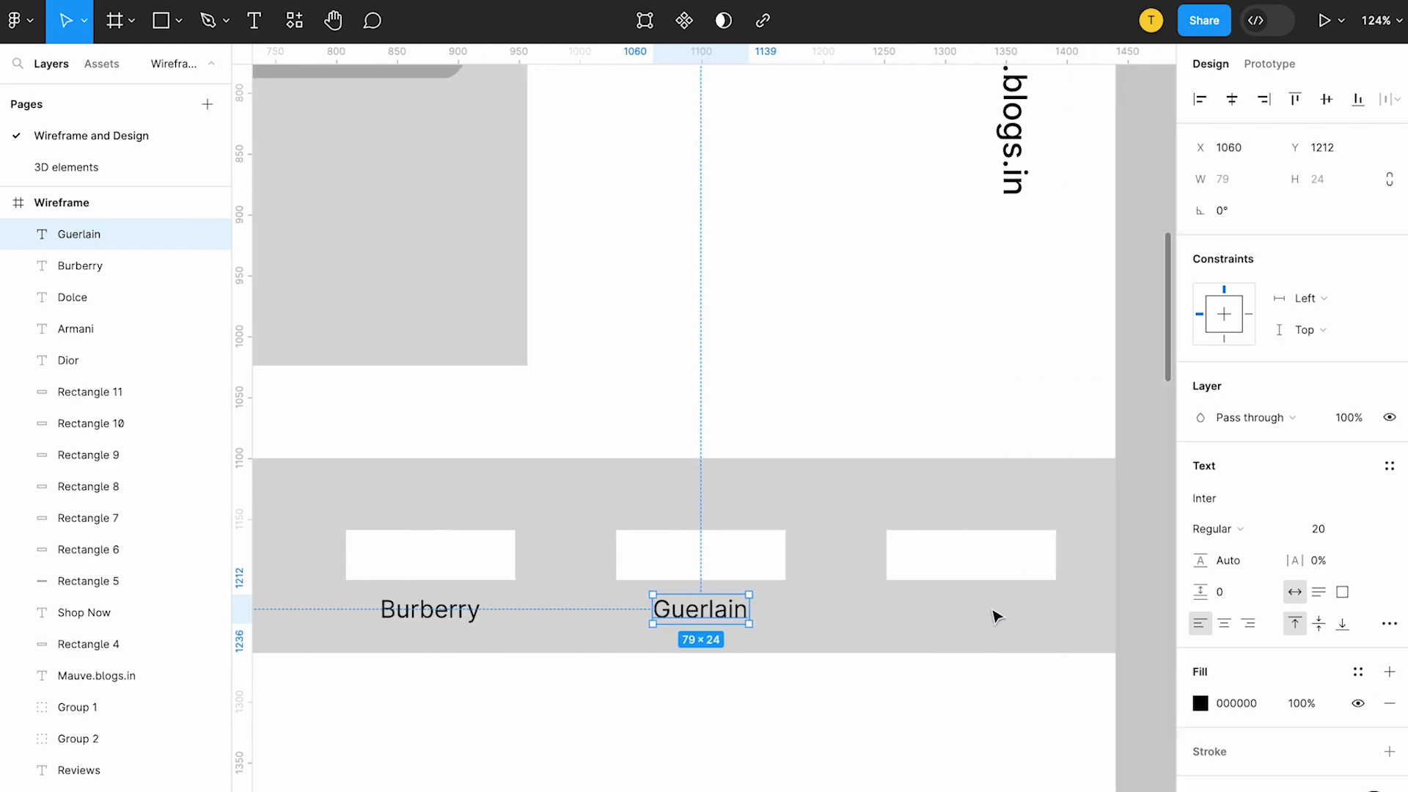
pyautogui.hotkey('ctrl', 'd')
pyautogui.moveTo(554, 610)
pyautogui.mouseDown()
pyautogui.moveTo(789, 630)
pyautogui.moveTo(829, 607)
pyautogui.mouseUp()
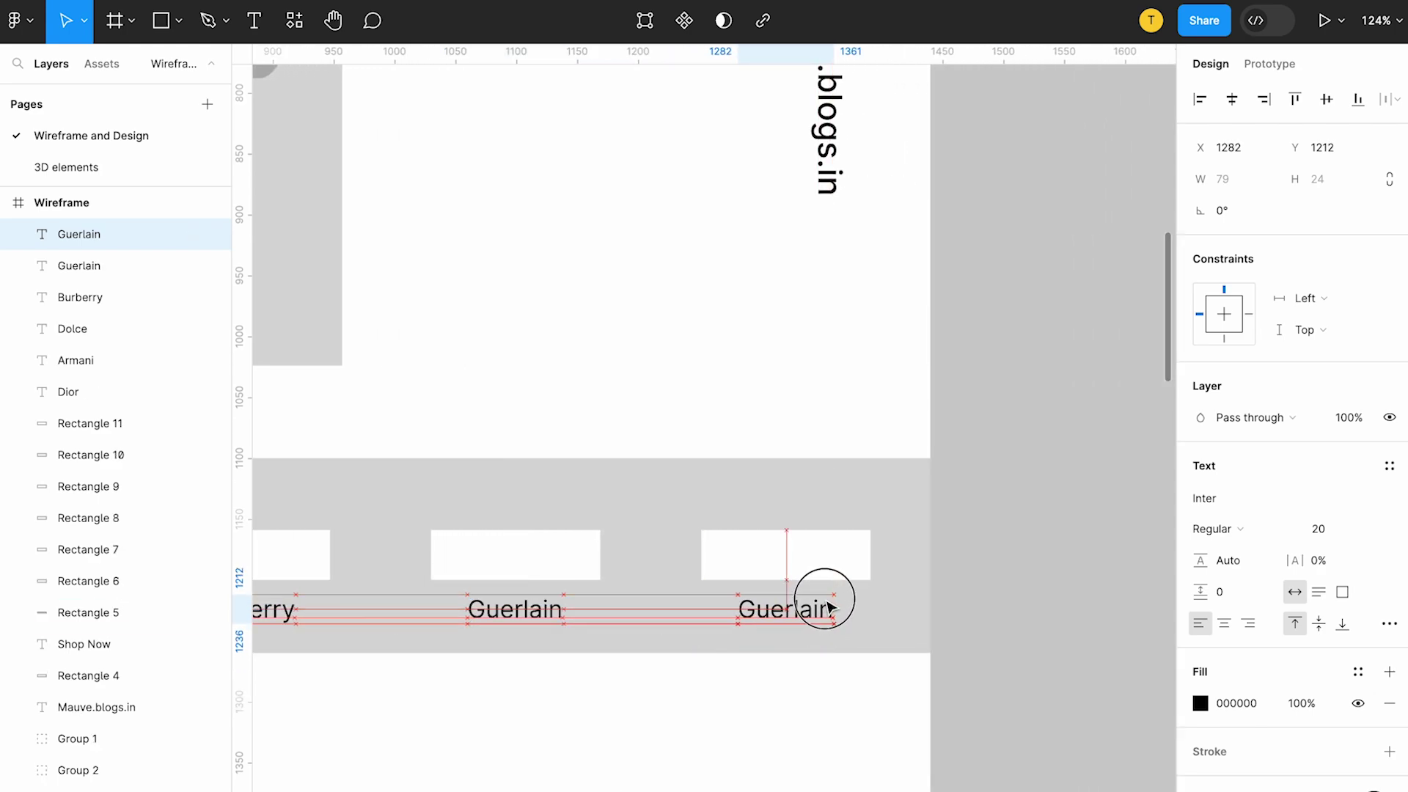
pyautogui.moveTo(829, 607); pyautogui.dragTo(825, 600)
pyautogui.doubleClick(789, 610)
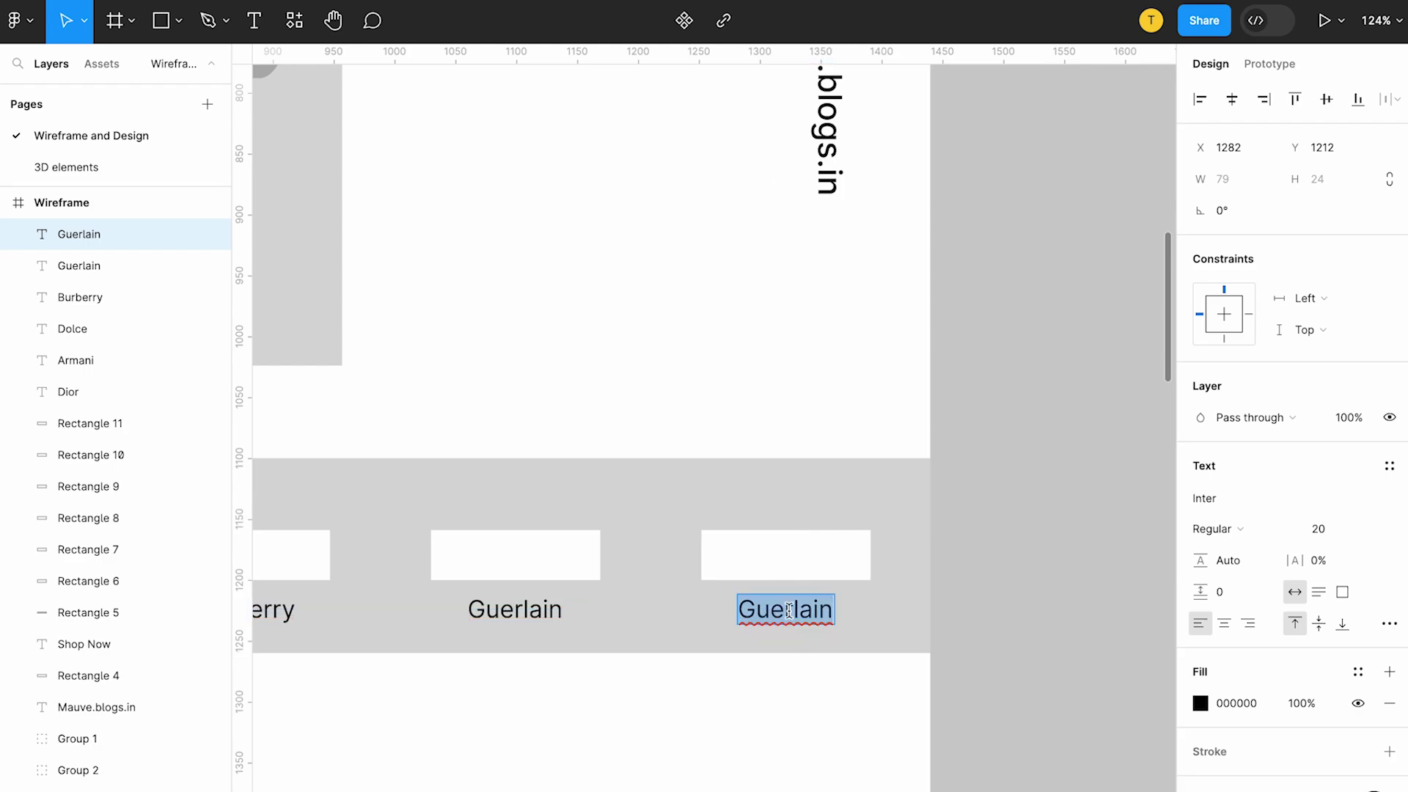
pyautogui.write('Yve')
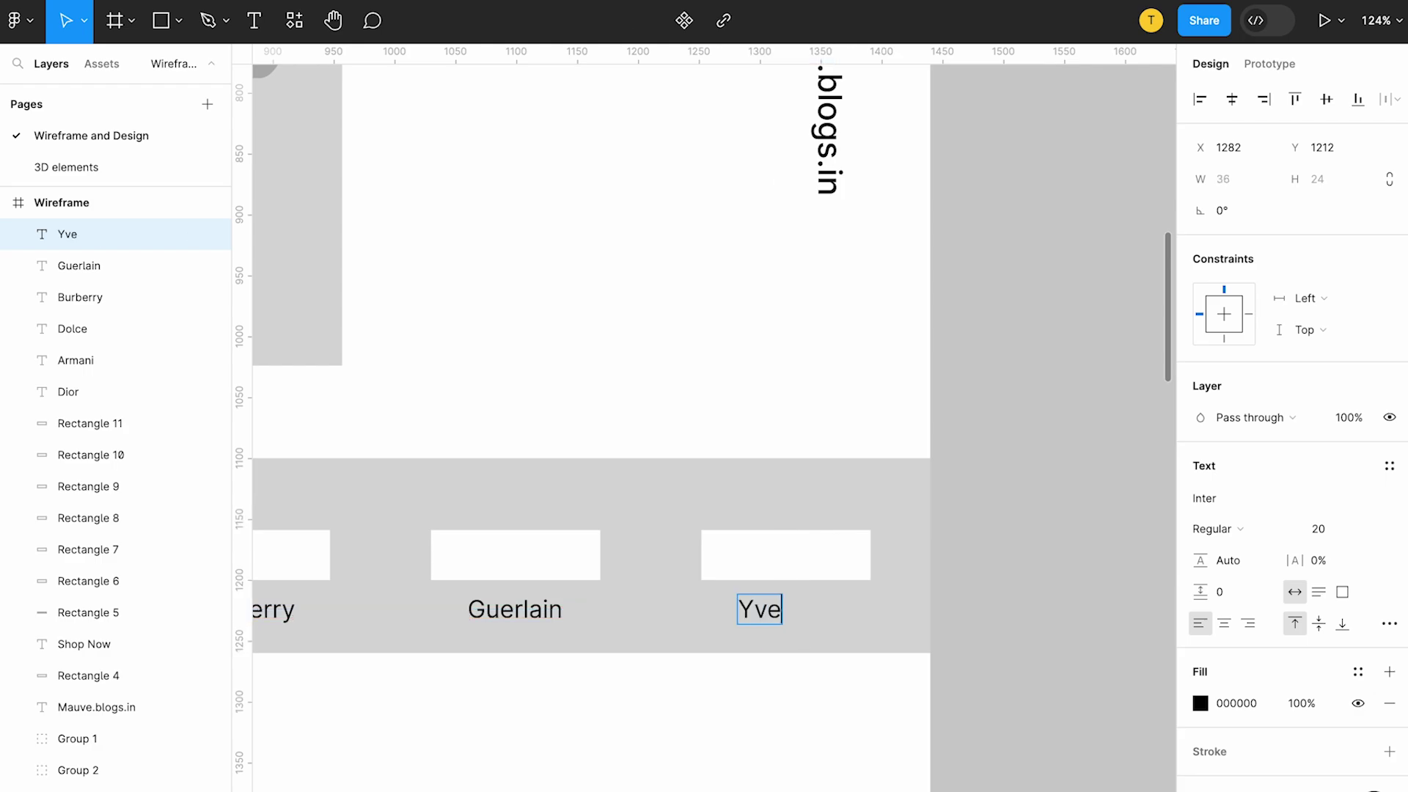
pyautogui.write('s')
pyautogui.press('Escape')
pyautogui.moveTo(770, 620); pyautogui.dragTo(787, 619)
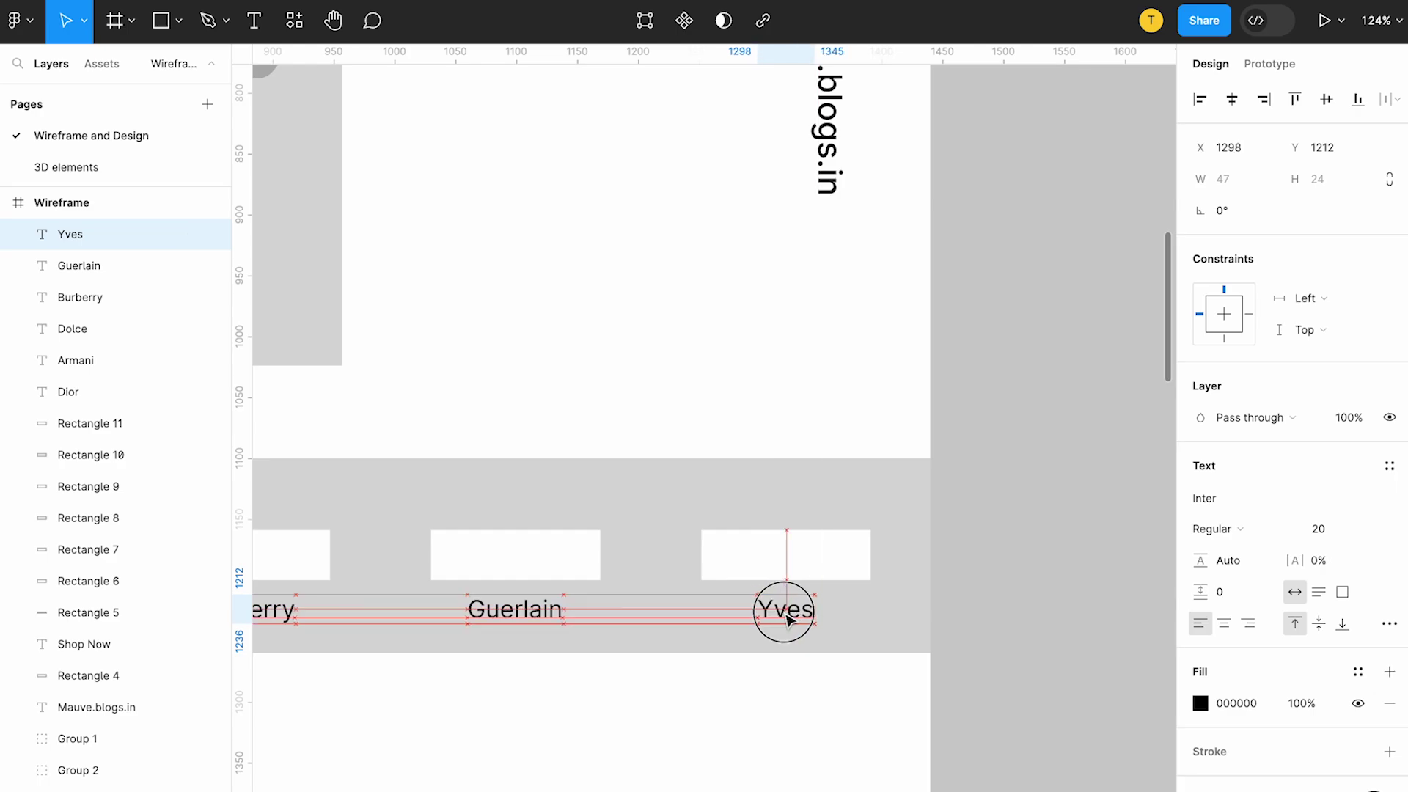
pyautogui.keyDown('ctrl'); pyautogui.scroll(-5, 788, 621); pyautogui.keyUp('ctrl')
pyautogui.keyDown('ctrl'); pyautogui.scroll(-3, 788, 622); pyautogui.keyUp('ctrl')
pyautogui.click(711, 608)
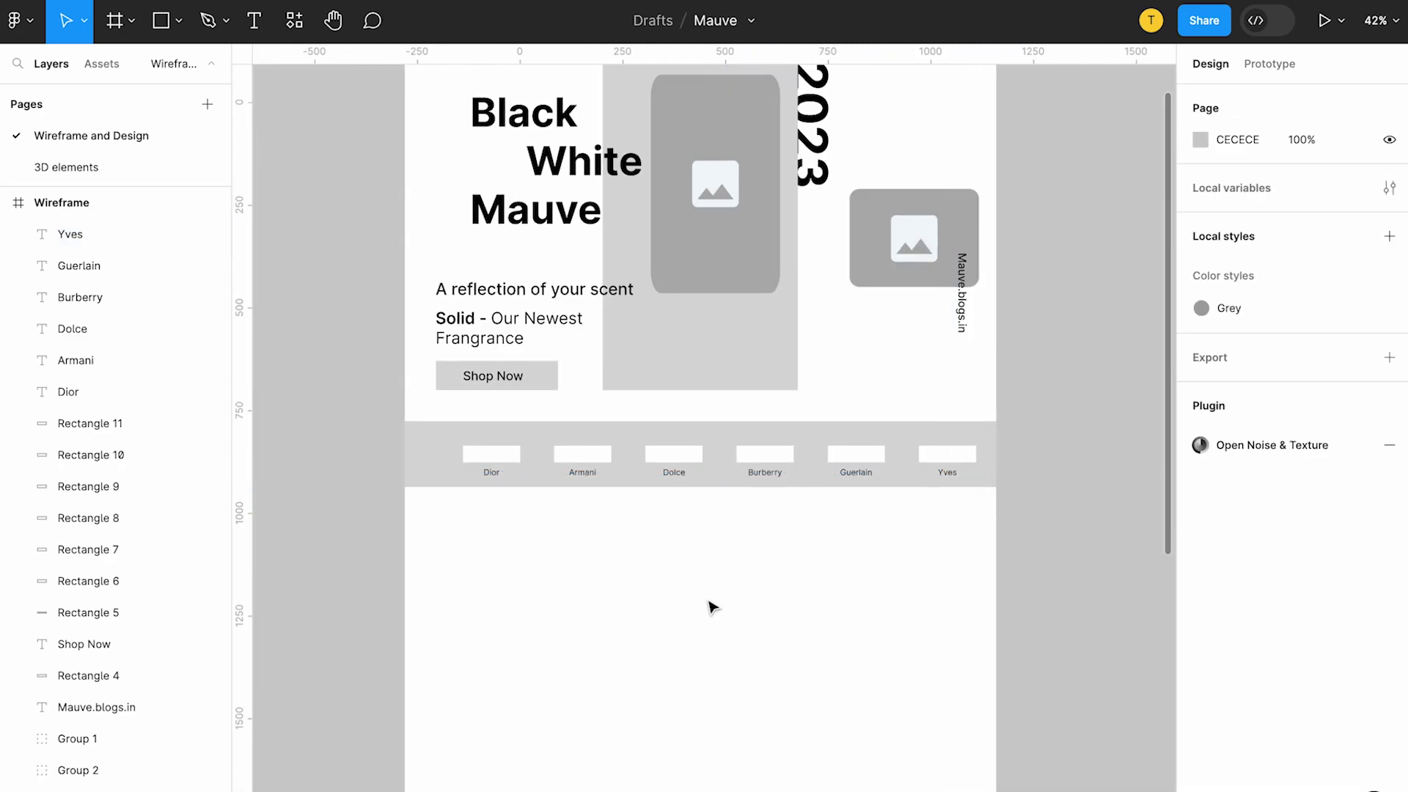
# Recheck the Mauve requirements list on the FigJam board, then return to the wireframe.
pyautogui.scroll(1, 711, 607)
pyautogui.scroll(2, 711, 607)
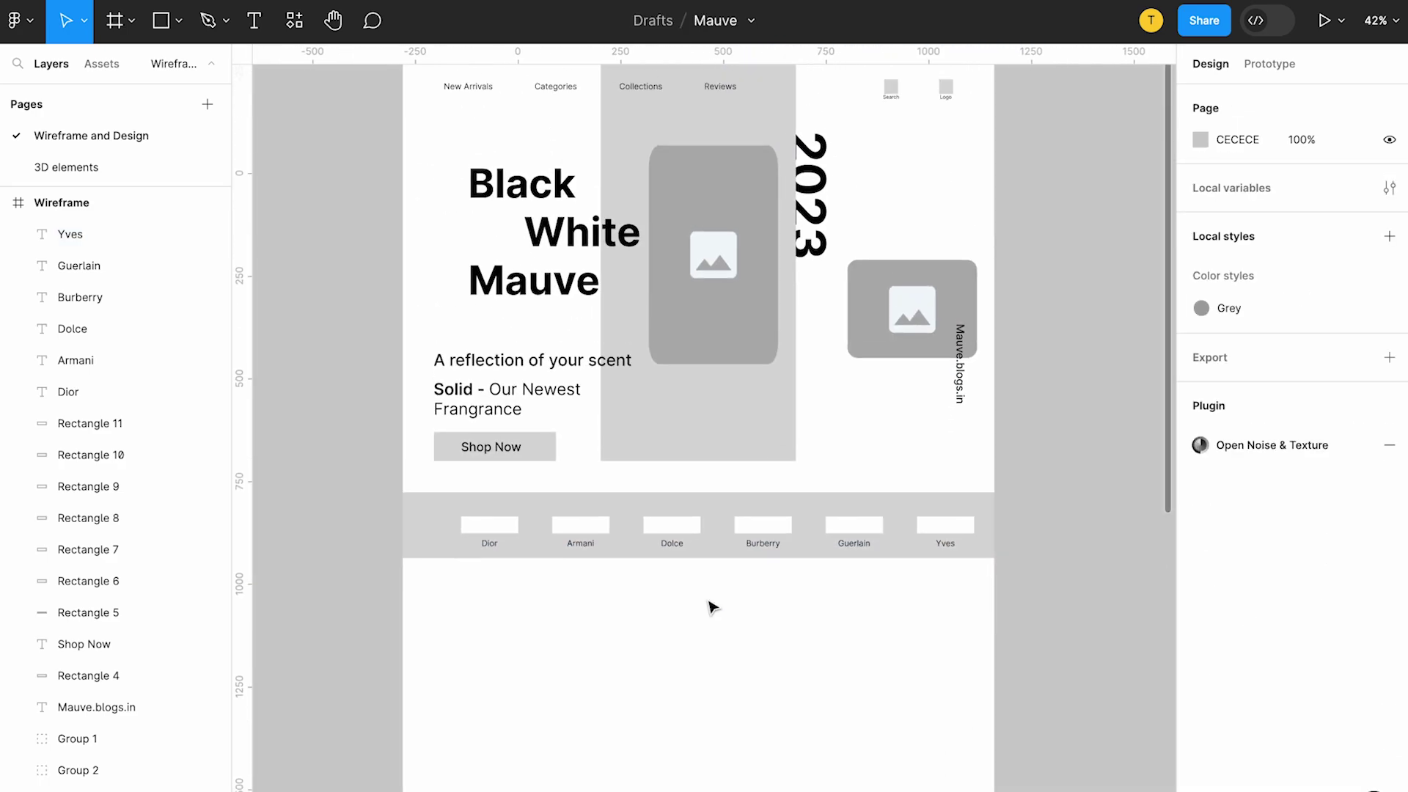
pyautogui.hotkey('ctrl', 'Right')
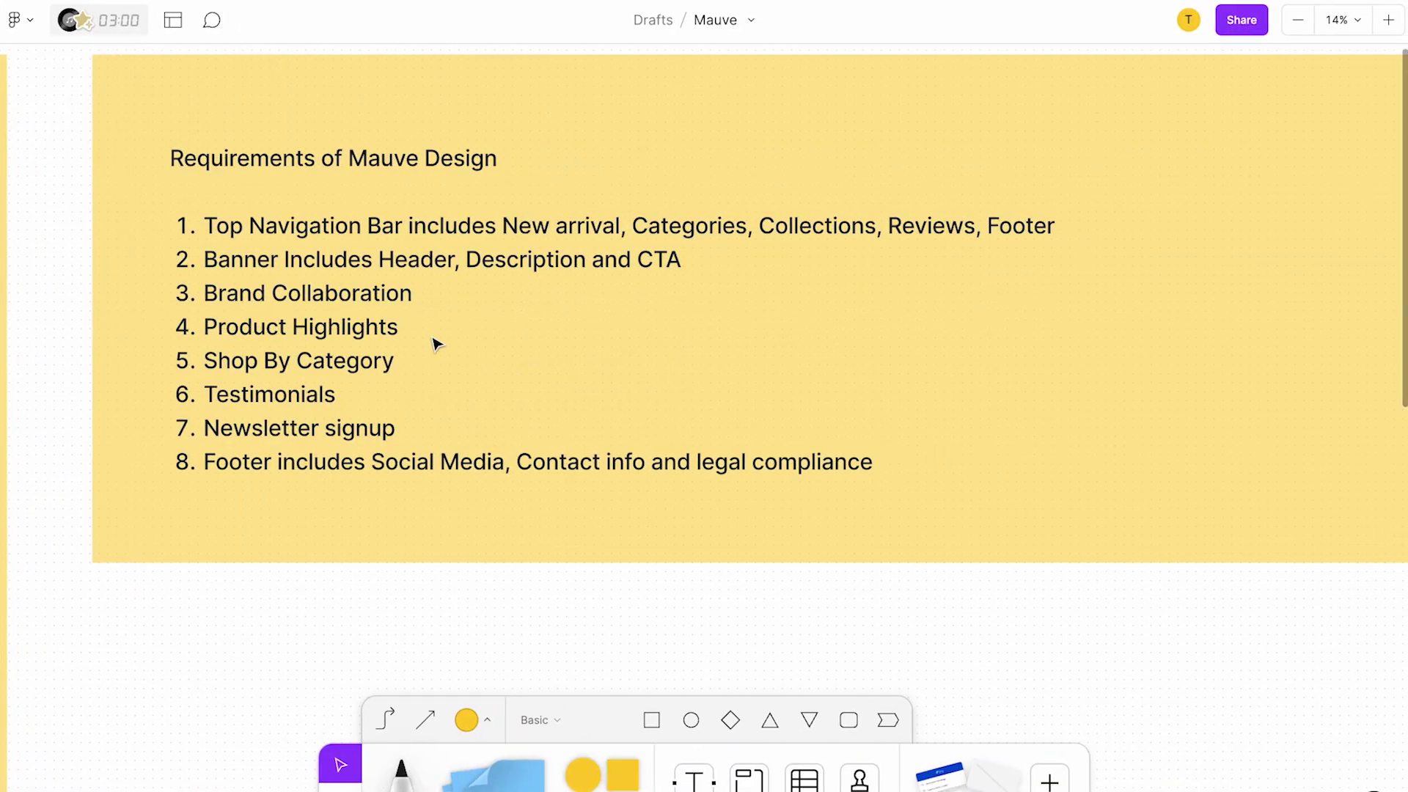
pyautogui.hotkey('ctrl', 'Left')
pyautogui.keyDown('ctrl'); pyautogui.scroll(-2, 411, 306); pyautogui.keyUp('ctrl')
pyautogui.scroll(-5, 411, 305)
pyautogui.scroll(-1, 411, 305)
pyautogui.click(168, 21)
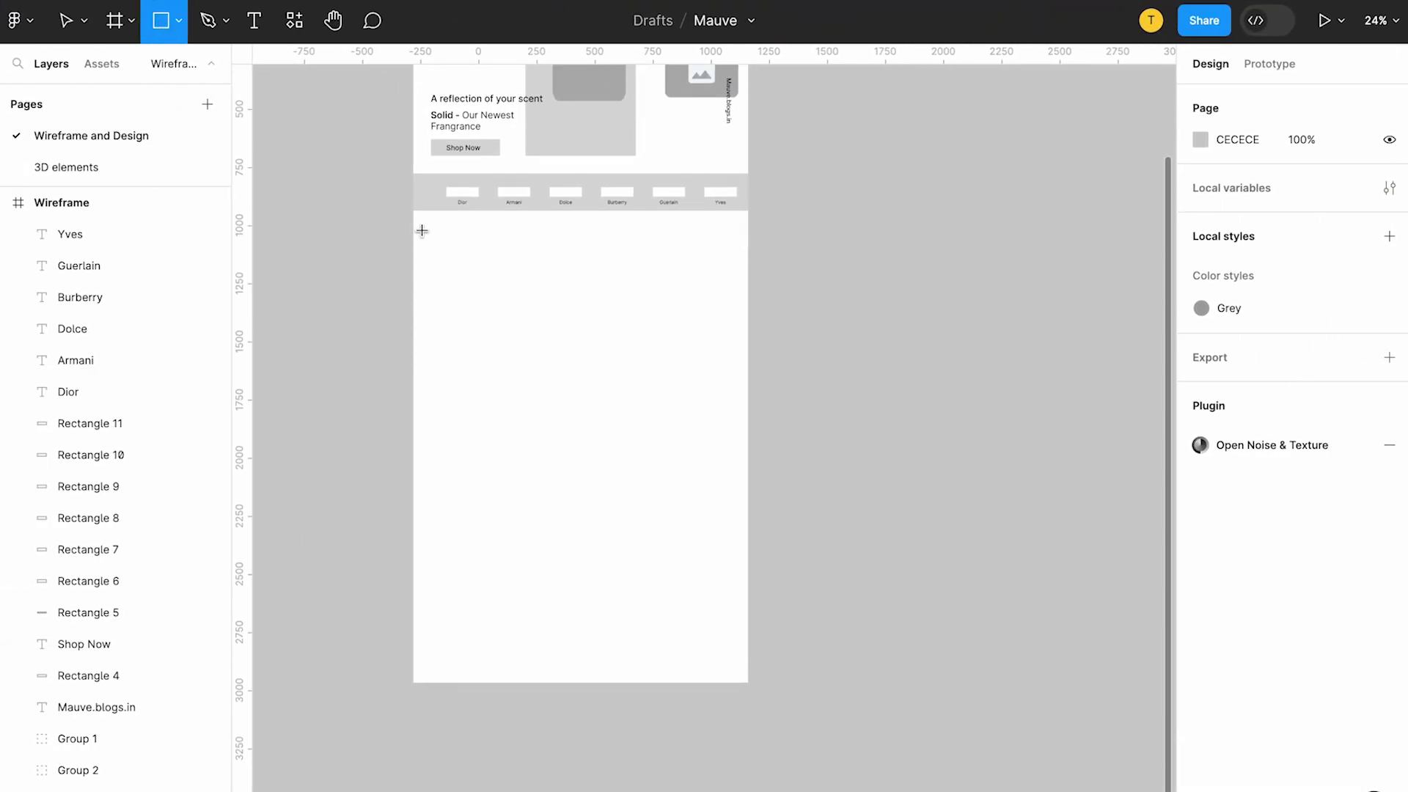
# Draw a full-width 1440×741 section below the brand strip with EEEEEE fill.
pyautogui.moveTo(414, 220)
pyautogui.mouseDown()
pyautogui.moveTo(749, 375)
pyautogui.moveTo(753, 400)
pyautogui.mouseUp()
pyautogui.scroll(3, 619, 273)
pyautogui.scroll(1, 619, 274)
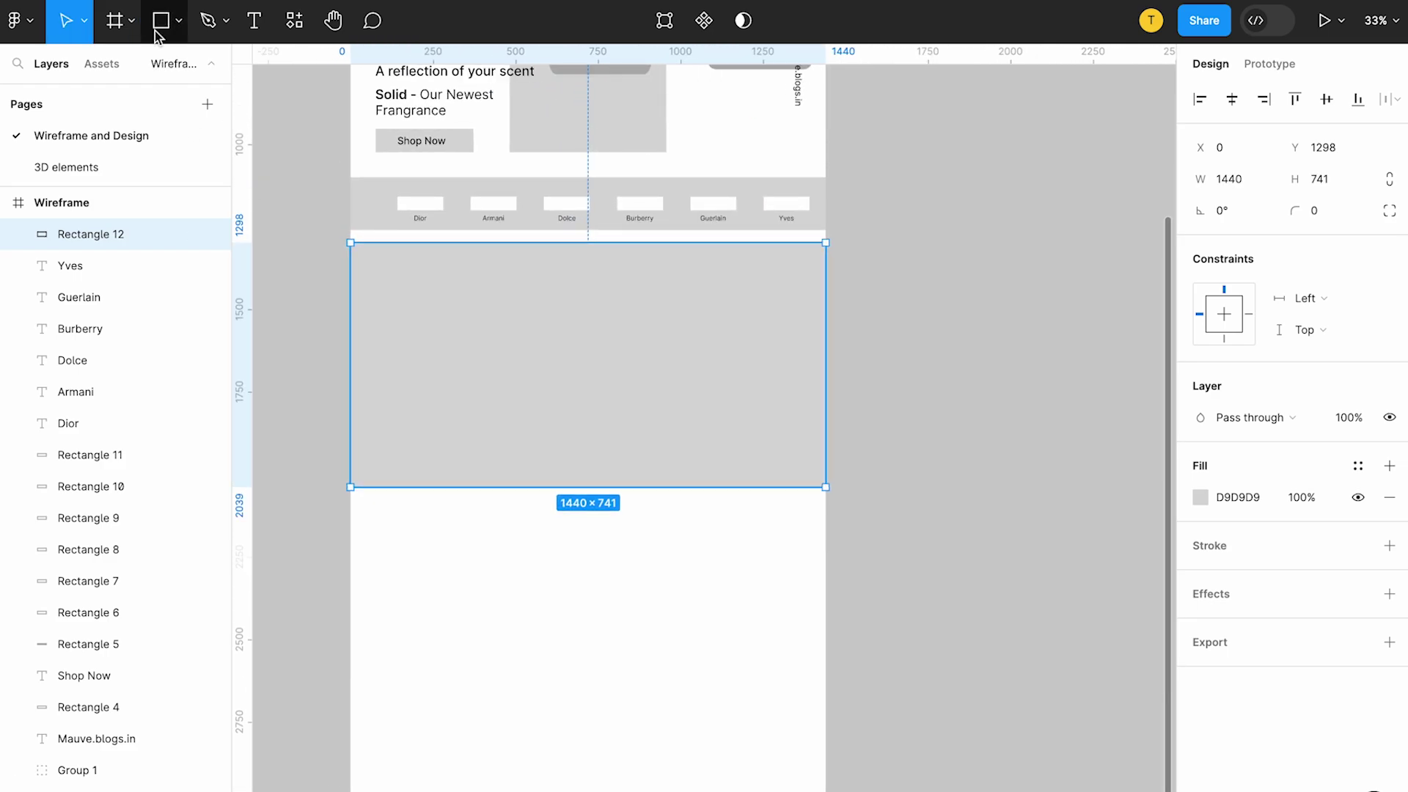
pyautogui.click(1201, 498)
pyautogui.click(940, 352)
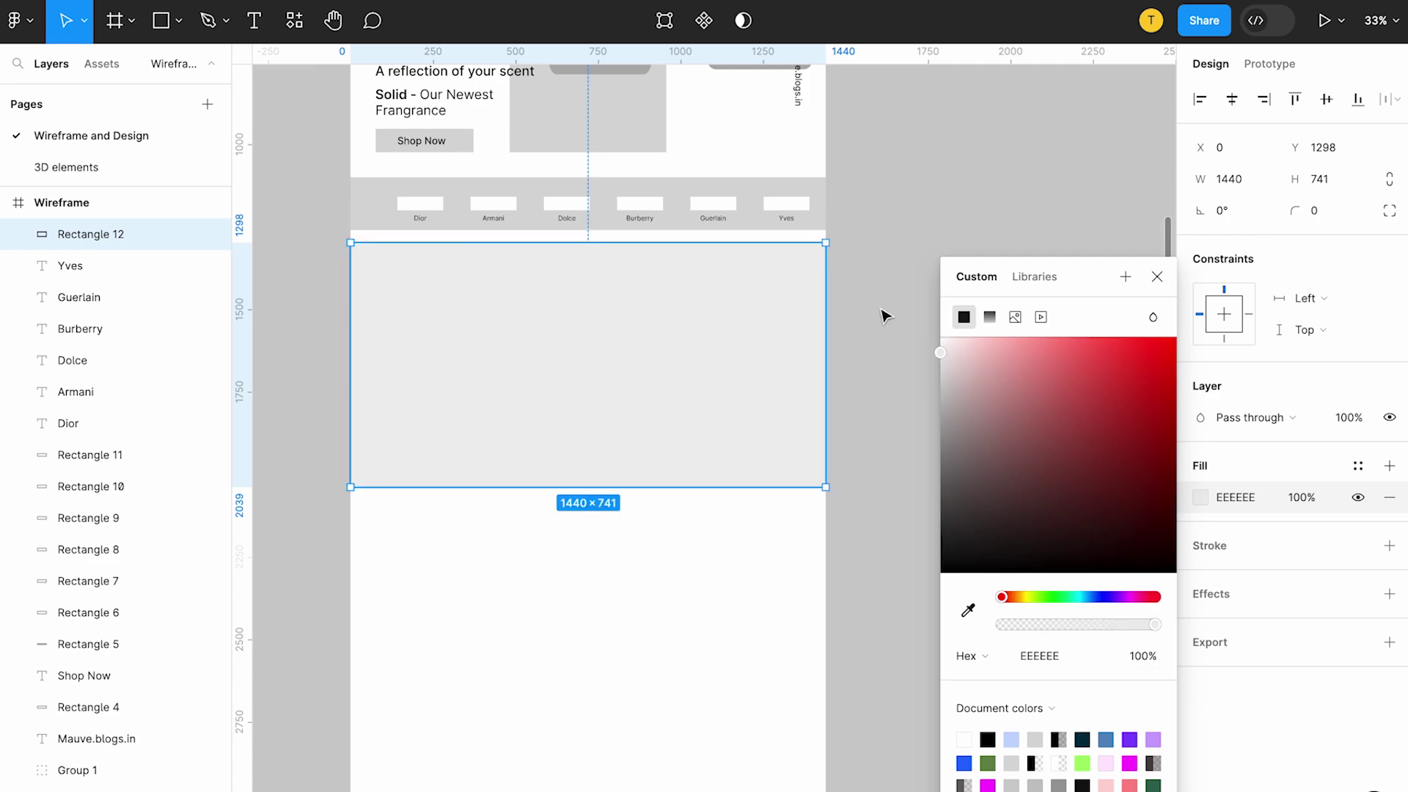
pyautogui.click(885, 315)
pyautogui.scroll(2, 613, 317)
pyautogui.click(431, 405)
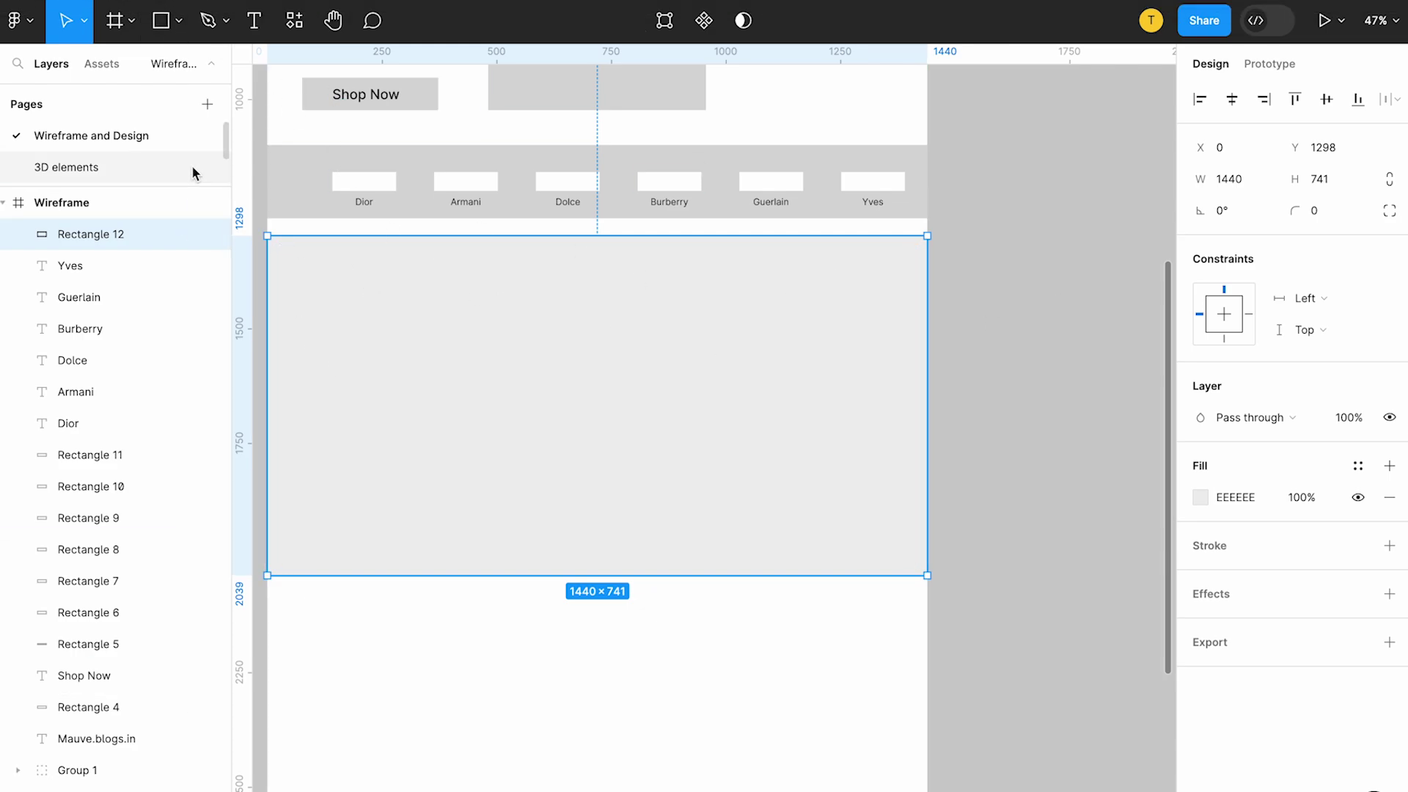
# Scroll up and select the small image placeholder in the hero.
pyautogui.scroll(1, 581, 295)
pyautogui.scroll(4, 584, 295)
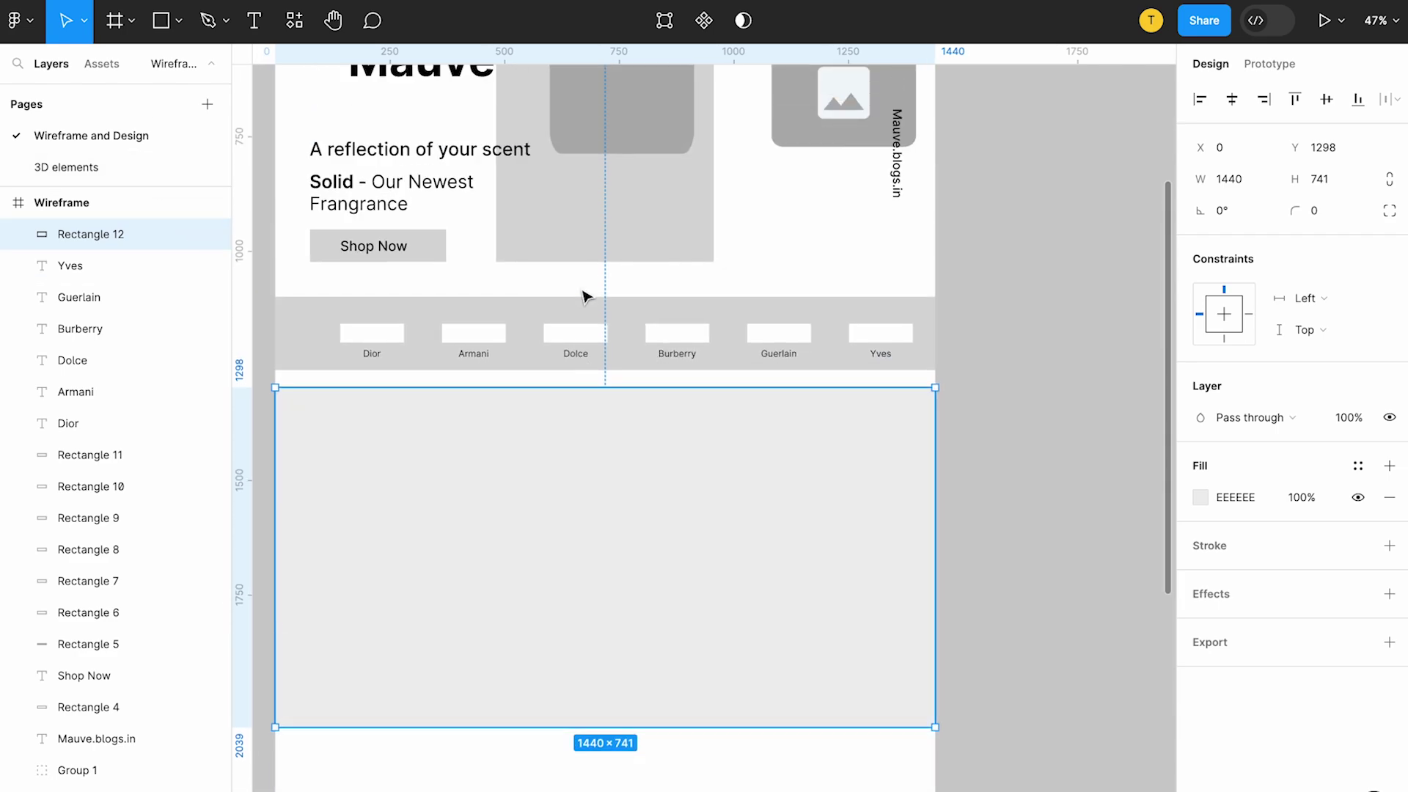
pyautogui.scroll(5, 855, 260)
pyautogui.click(857, 258)
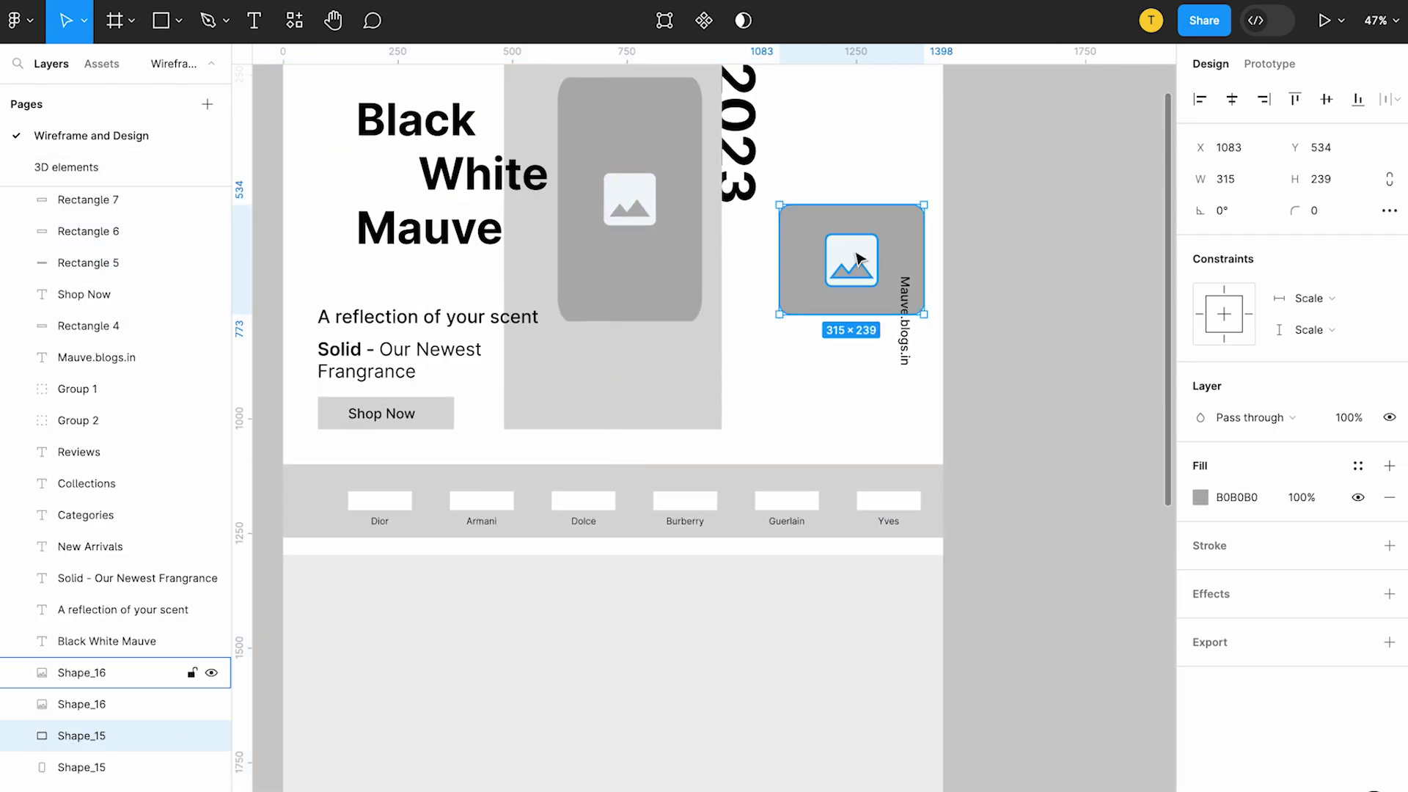
# Group the image placeholder and place a copy in front of the grey section.
pyautogui.hotkey('ctrl', 'g')
pyautogui.scroll(-2, 856, 258)
pyautogui.scroll(-3, 850, 258)
pyautogui.moveTo(851, 258); pyautogui.dragTo(833, 519)
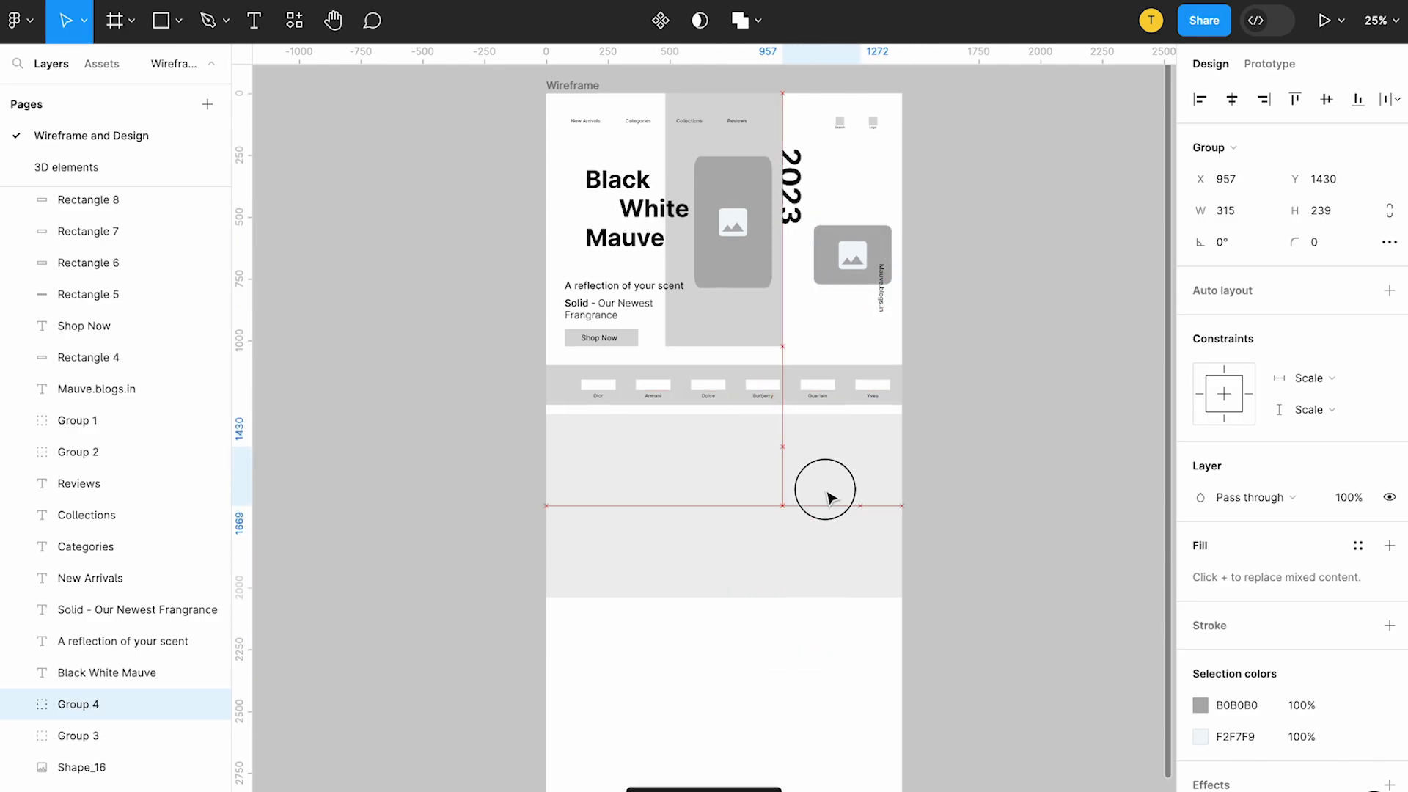
pyautogui.rightClick(831, 520)
pyautogui.click(898, 397)
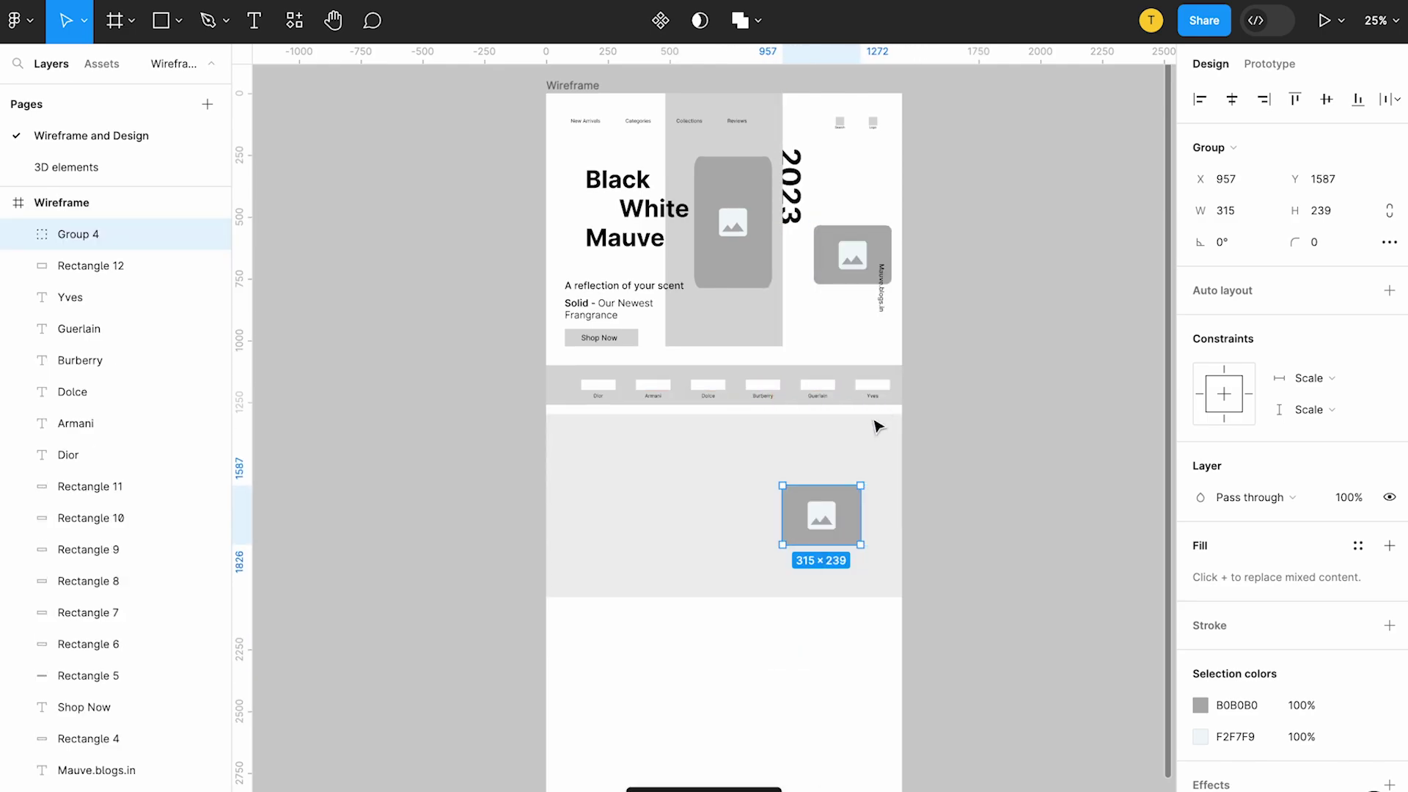
pyautogui.moveTo(829, 525); pyautogui.dragTo(824, 515)
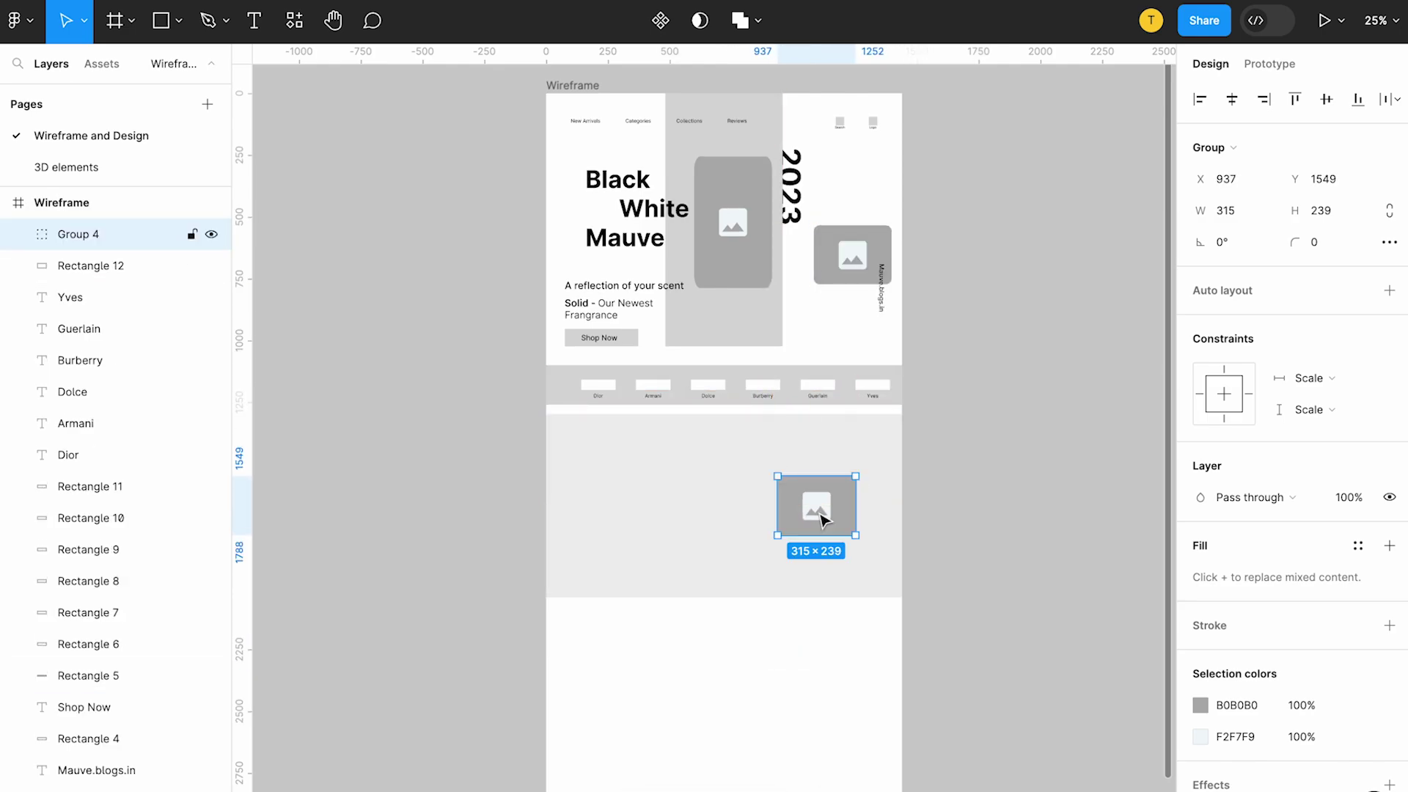
# Position the placeholder on the section's right side and copy the tagline text in.
pyautogui.scroll(-2, 825, 498)
pyautogui.scroll(2, 826, 478)
pyautogui.click(759, 475)
pyautogui.moveTo(759, 475); pyautogui.dragTo(766, 467)
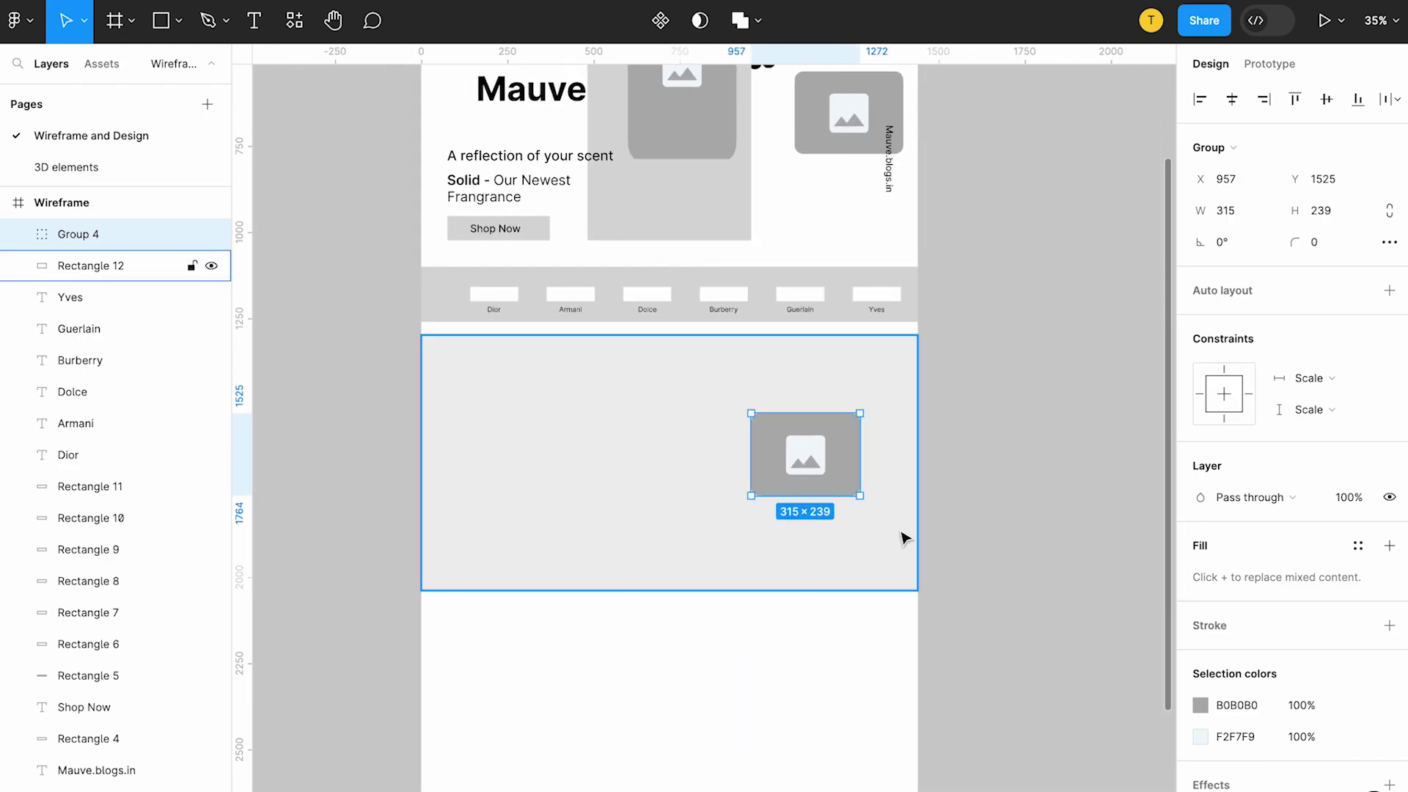
pyautogui.moveTo(511, 156); pyautogui.dragTo(530, 422)
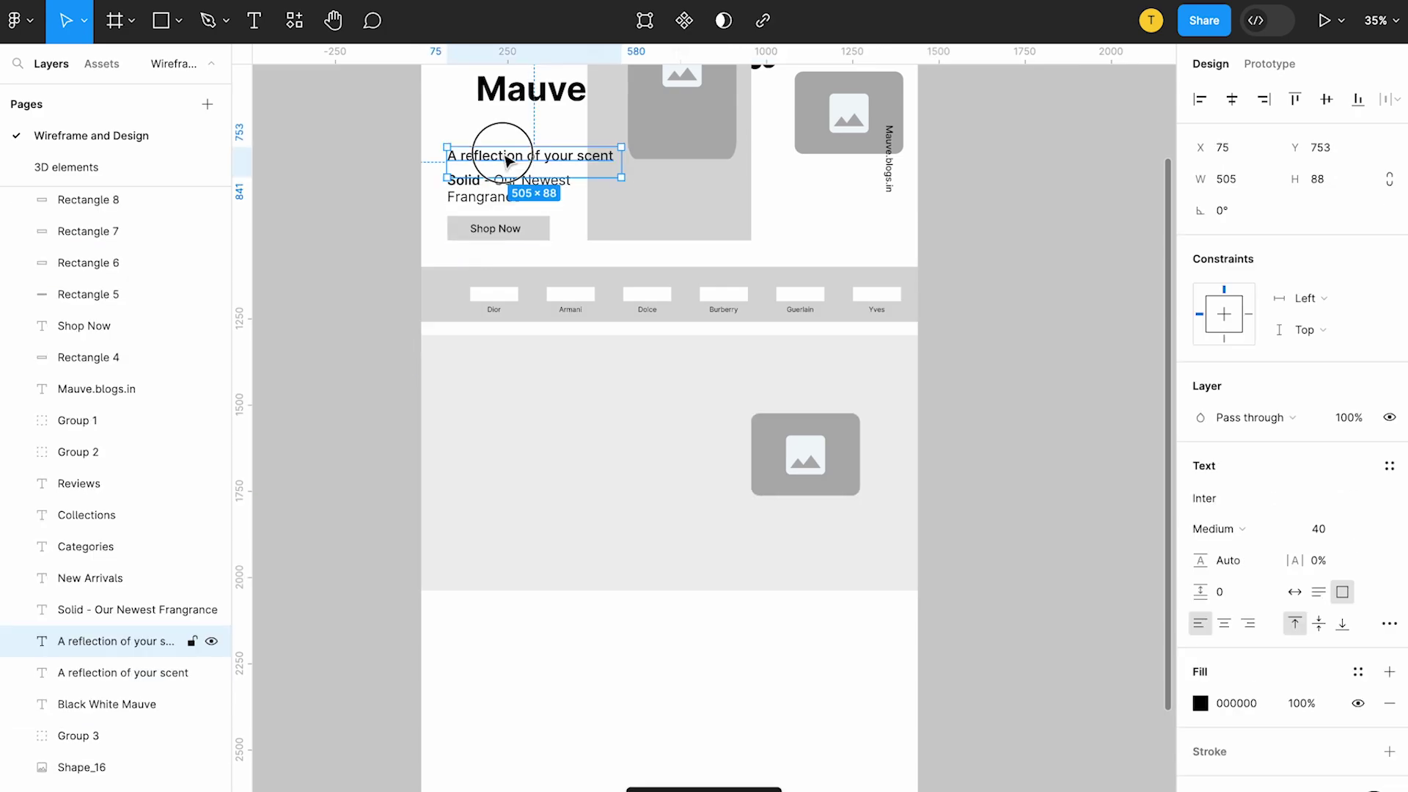
# Move the copied tagline to the section's upper left and retype it as 'Frost'.
pyautogui.rightClick(531, 422)
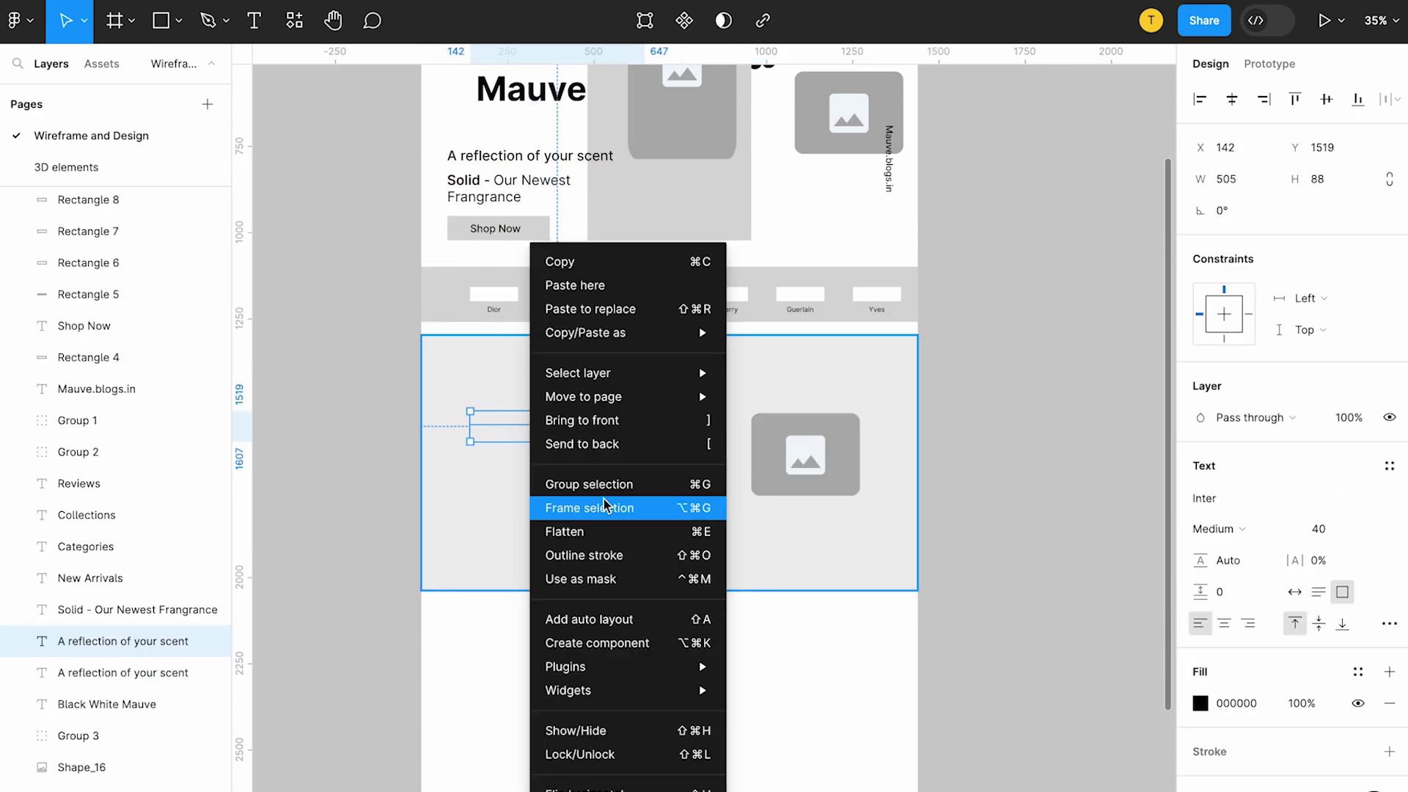
pyautogui.click(590, 507)
pyautogui.moveTo(540, 431); pyautogui.dragTo(539, 407)
pyautogui.doubleClick(533, 404)
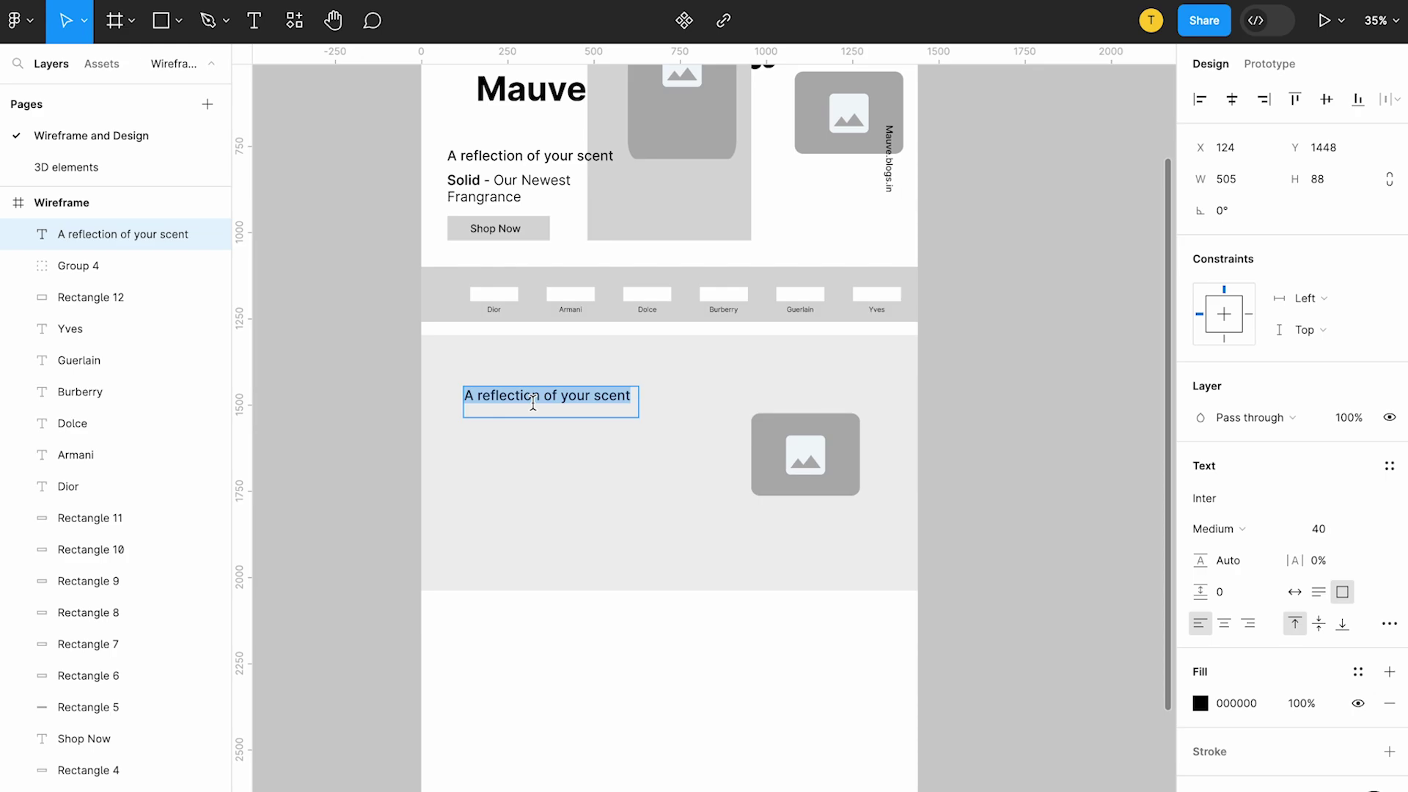
pyautogui.write('Frost')
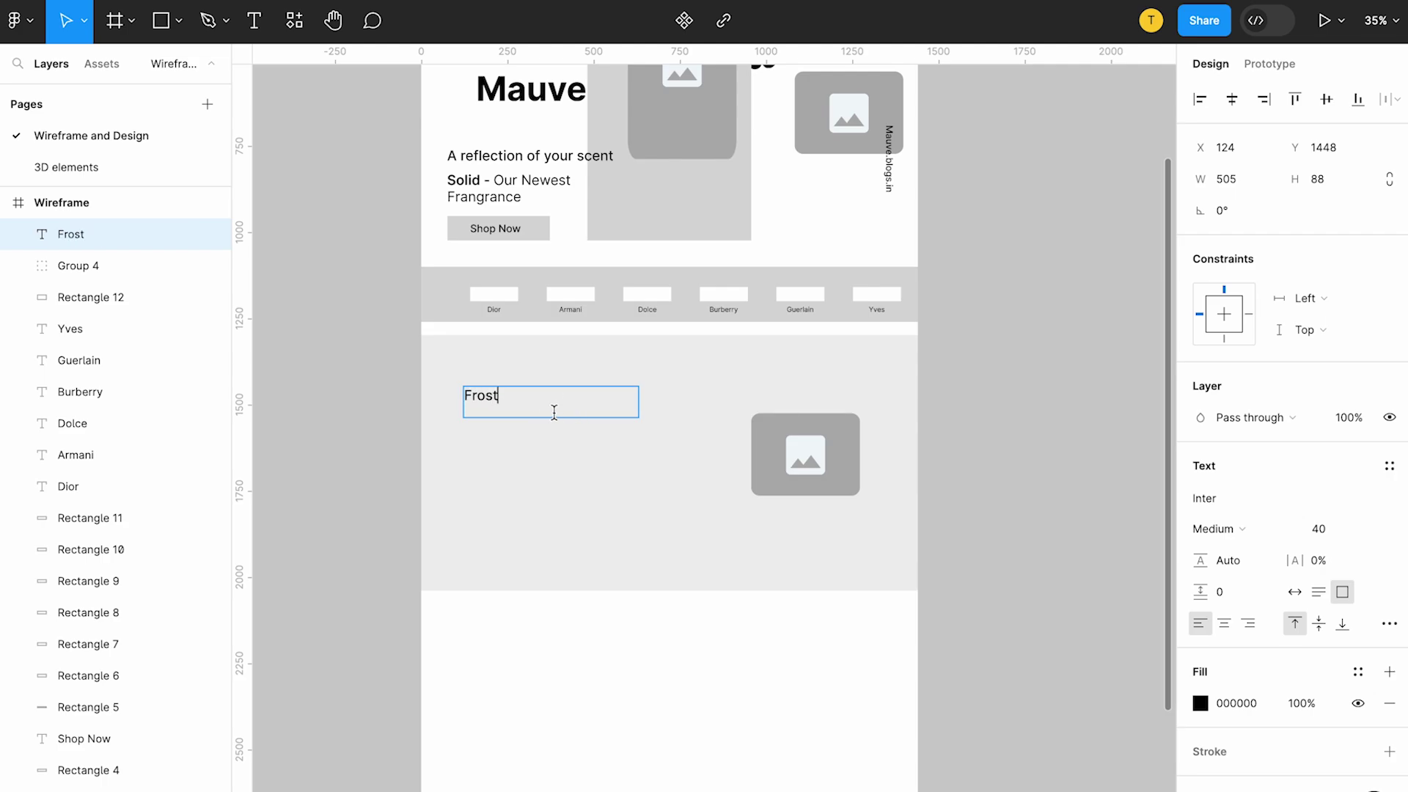
pyautogui.press('Escape')
pyautogui.moveTo(638, 418); pyautogui.dragTo(512, 402)
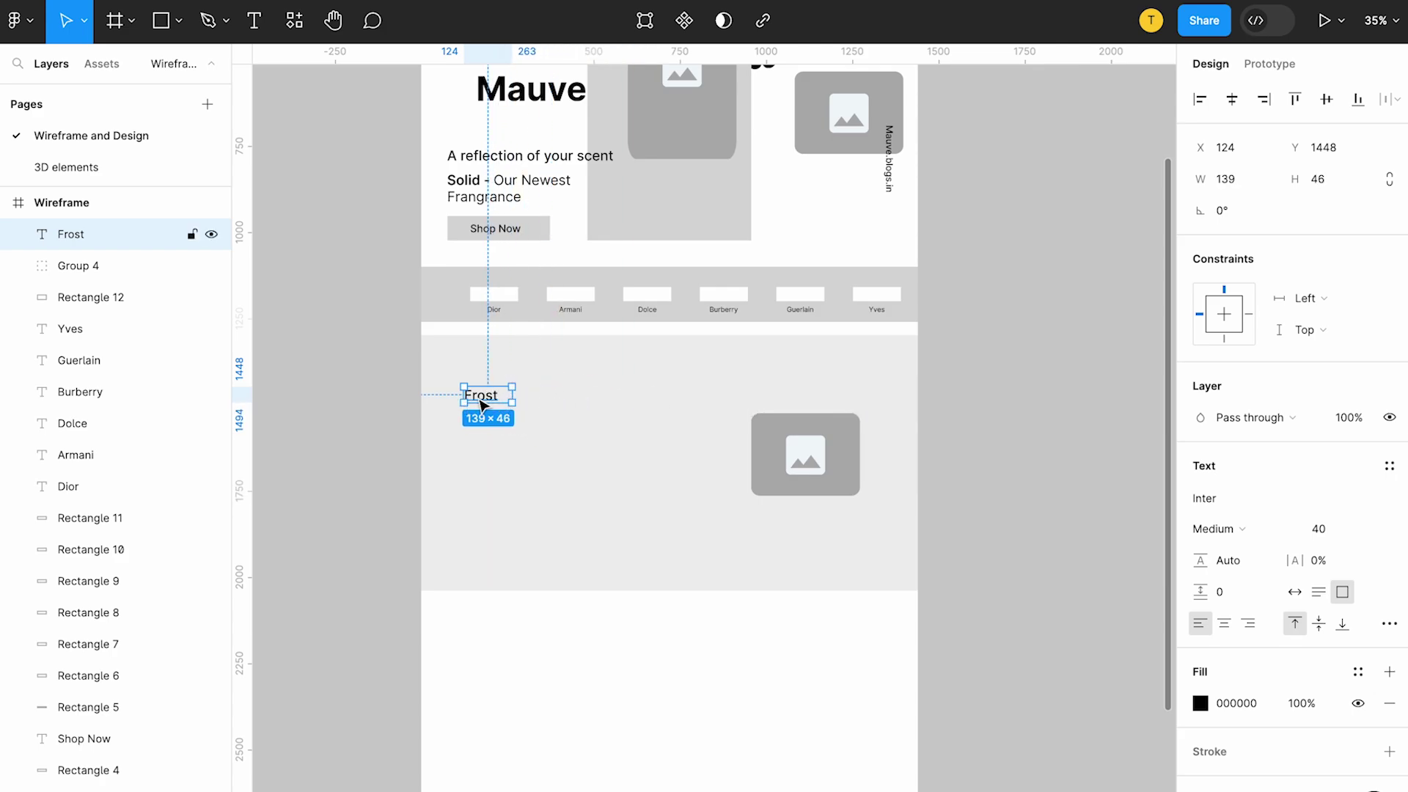
# Duplicate the title below as a three-line marine-notes description ending 'anchored by musk and mediterranean cypress'.
pyautogui.moveTo(483, 405); pyautogui.dragTo(484, 441)
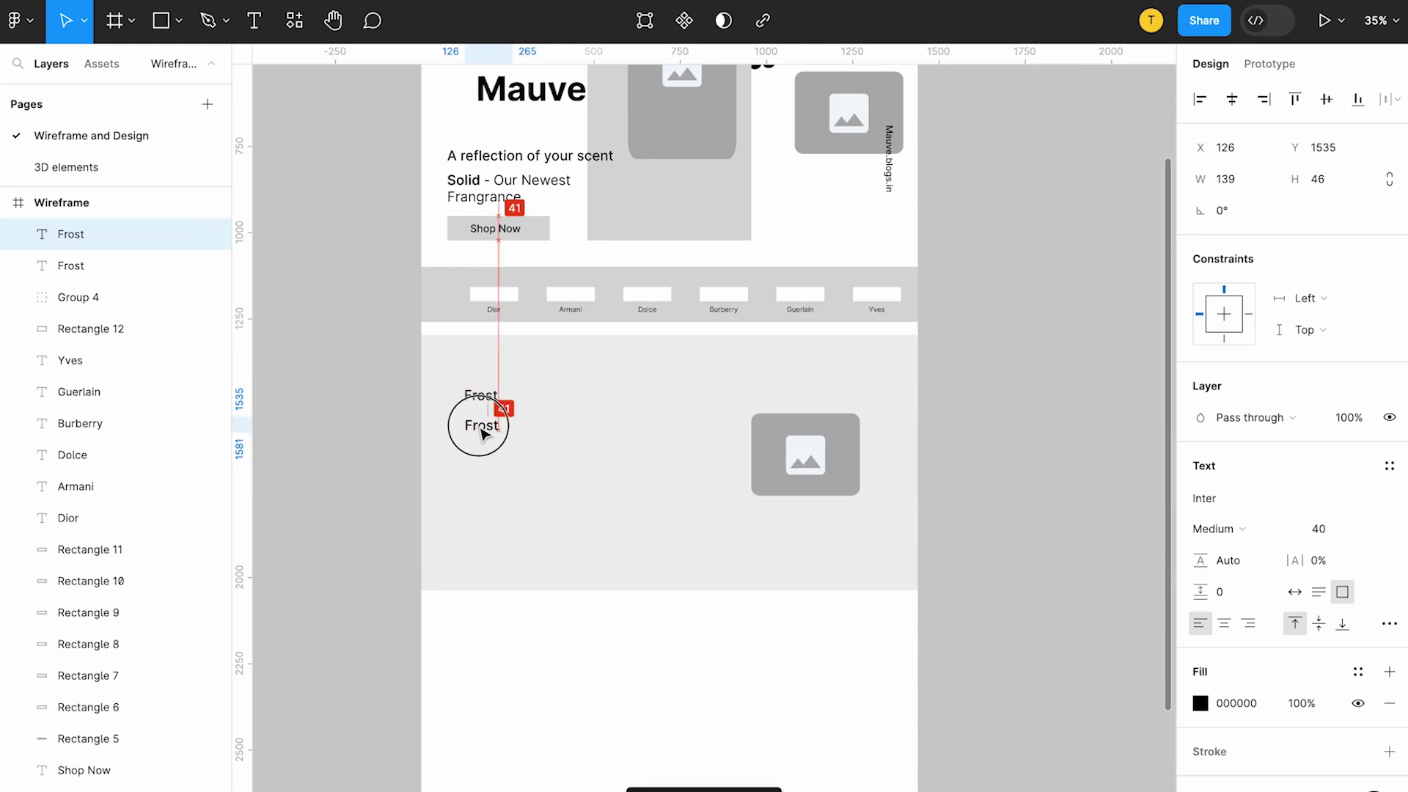
pyautogui.moveTo(484, 441); pyautogui.dragTo(481, 434)
pyautogui.doubleClick(476, 426)
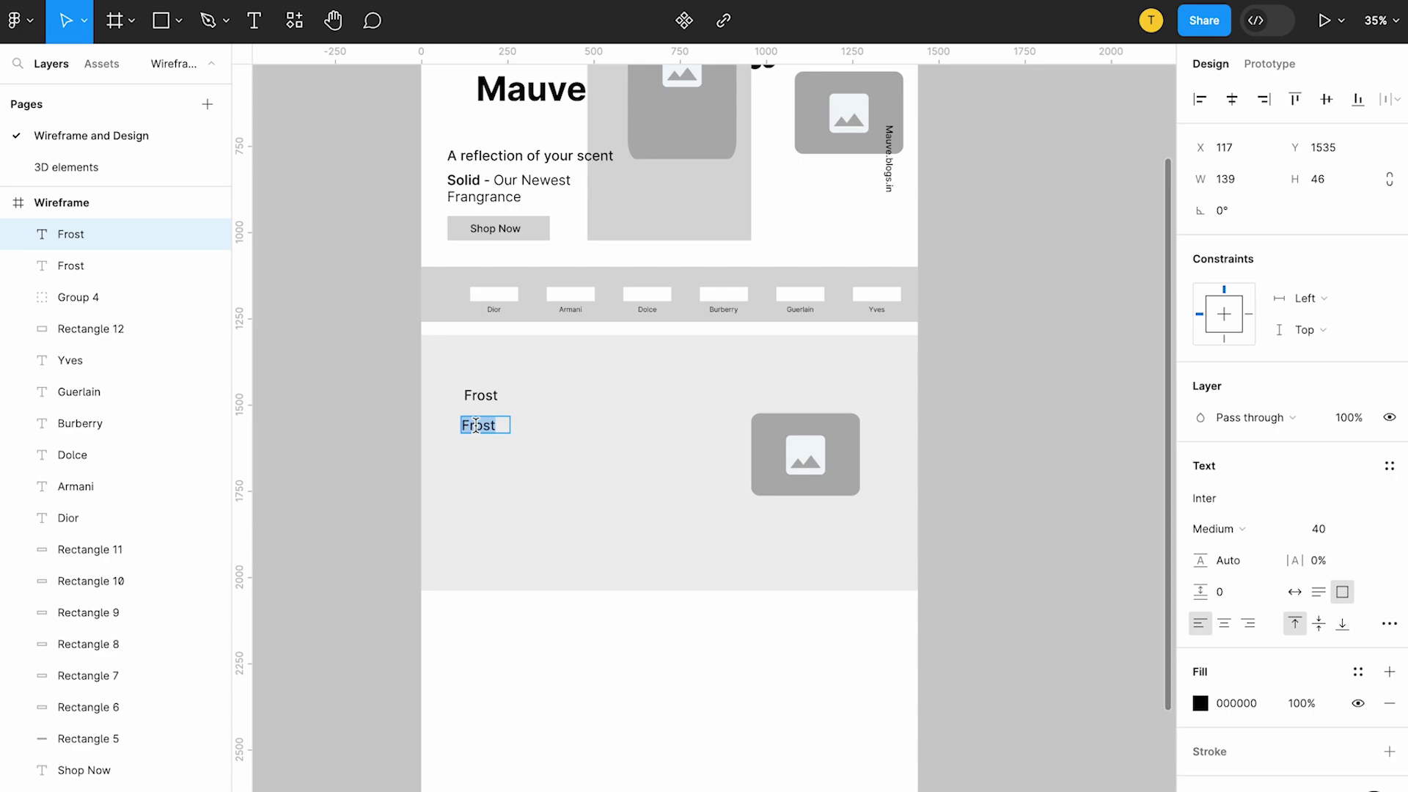
pyautogui.write('Deep')
pyautogui.hotkey('ctrl', 'BackSpace')
pyautogui.moveTo(510, 433); pyautogui.dragTo(681, 525)
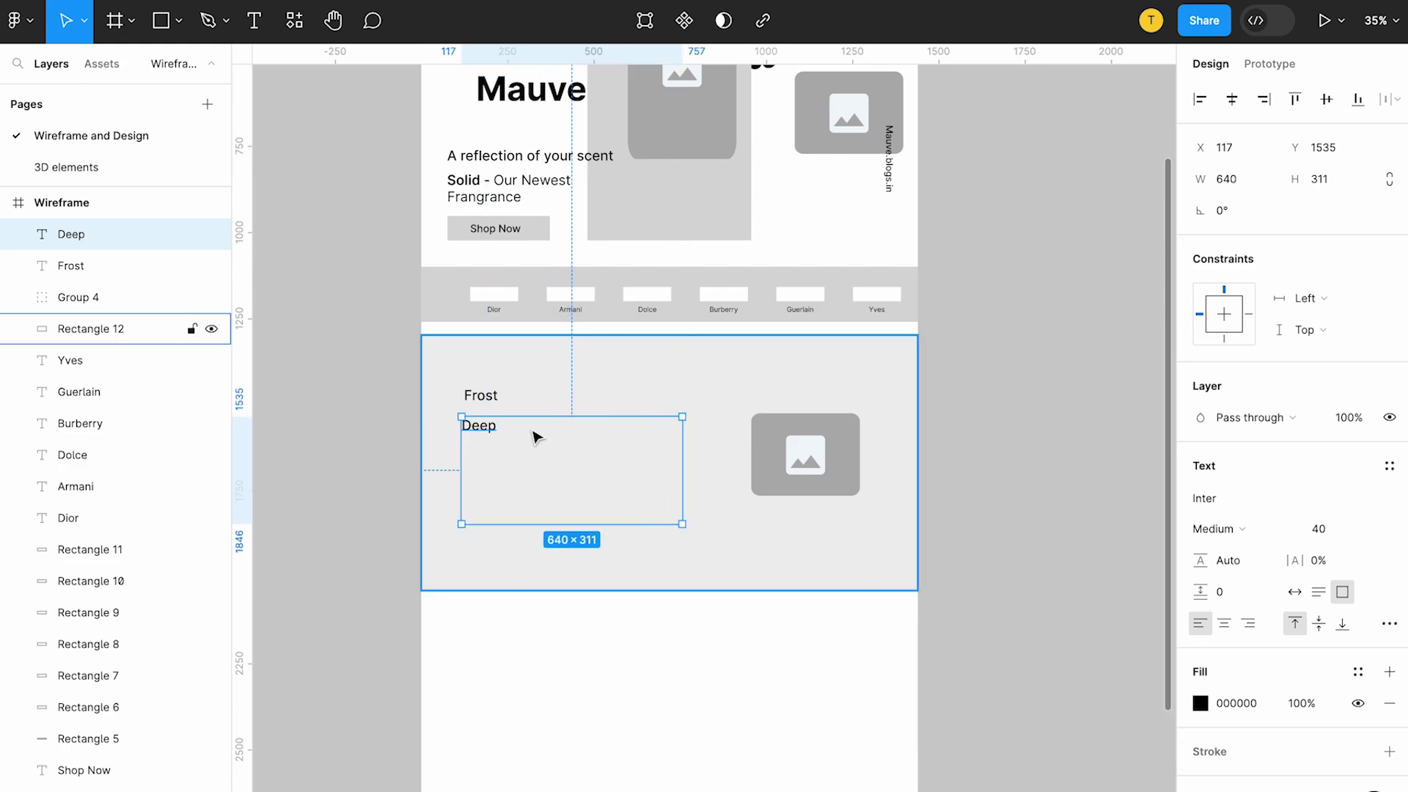
pyautogui.write('Marine Nite')
pyautogui.write(' crash against')
pyautogui.press('BackSpace')
pyautogui.press('BackSpace')
pyautogui.write('me heart, anch')
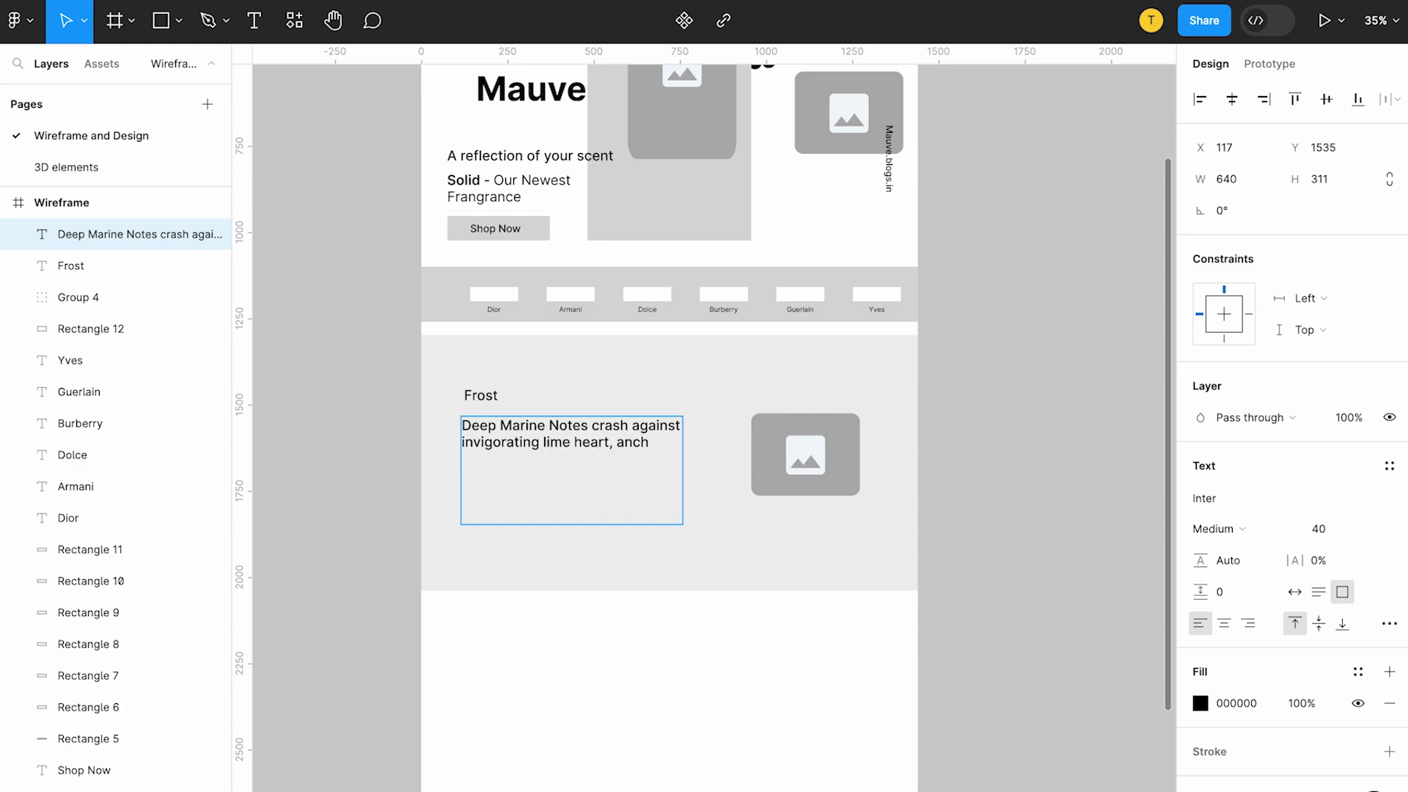
pyautogui.write('ored by musk and mediterranean cypress.')
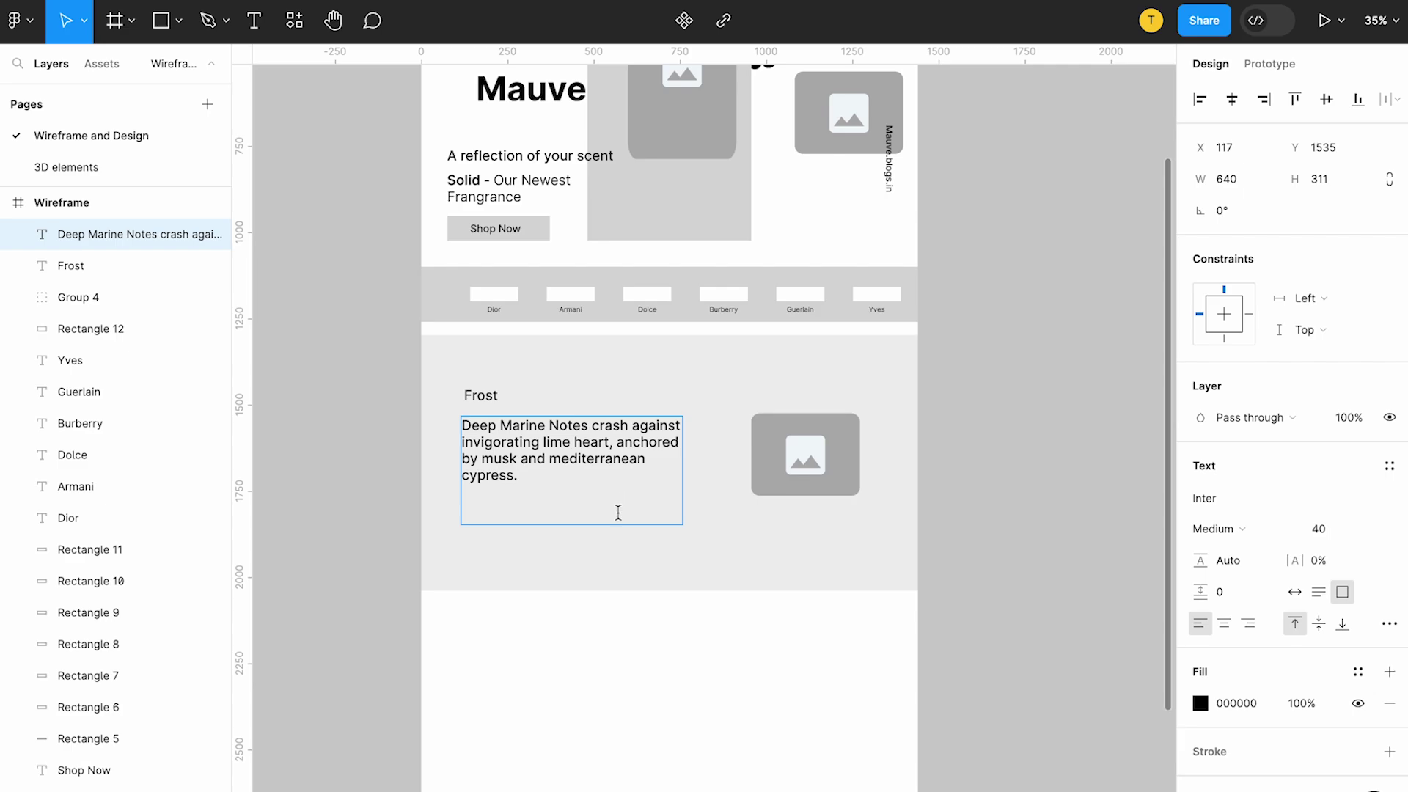
pyautogui.press('Escape')
pyautogui.moveTo(682, 524)
pyautogui.mouseDown()
pyautogui.moveTo(689, 495)
pyautogui.moveTo(717, 493)
pyautogui.mouseUp()
pyautogui.moveTo(591, 443); pyautogui.dragTo(590, 442)
# Extend the title to 'Frost - A Fresh Cool Fragrance' with capitalised Fresh and Cool.
pyautogui.click(480, 395)
pyautogui.moveTo(502, 395); pyautogui.dragTo(671, 397)
pyautogui.press('Return')
pyautogui.press('Right')
pyautogui.write('- A fresh cool')
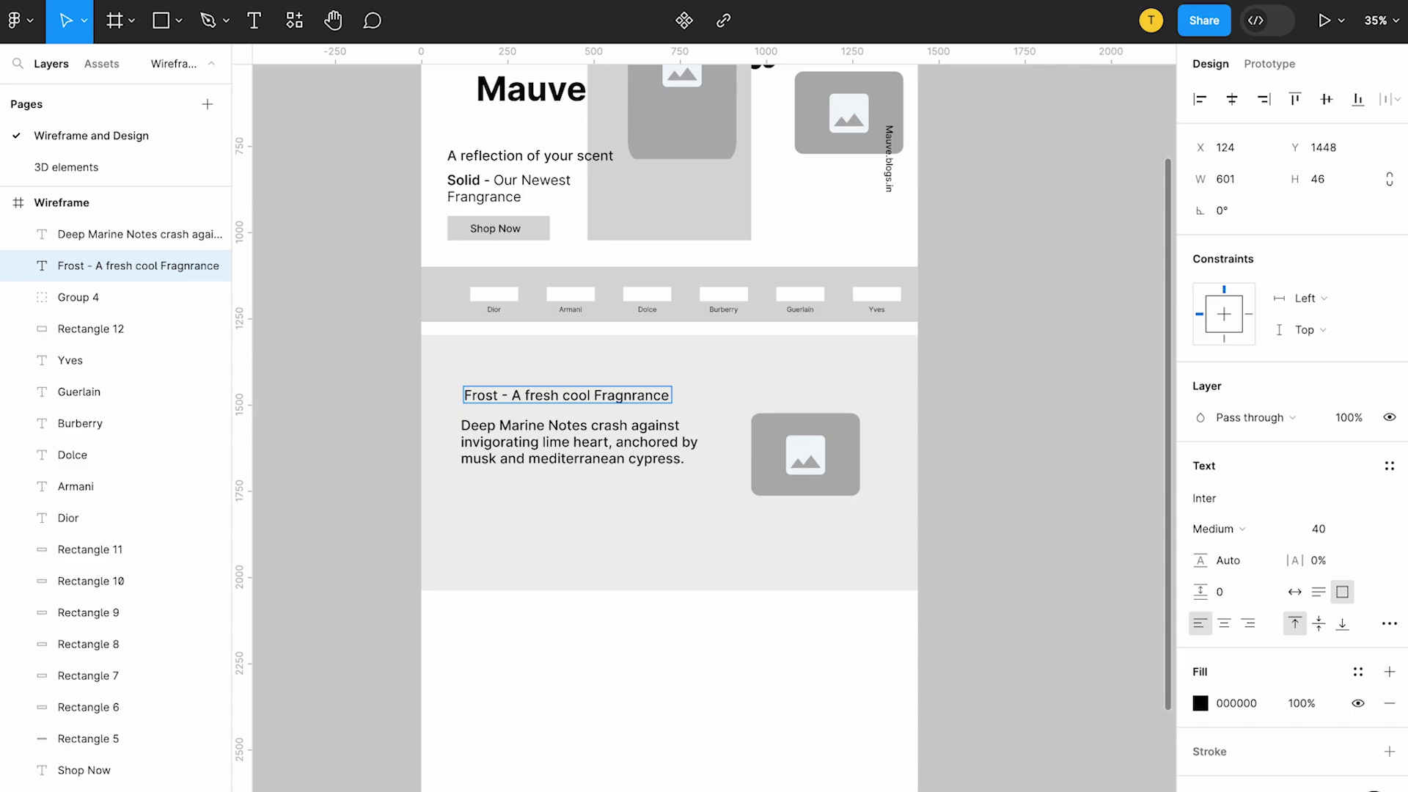
pyautogui.press('BackSpace')
pyautogui.click(571, 398)
pyautogui.press('BackSpace')
pyautogui.write('C')
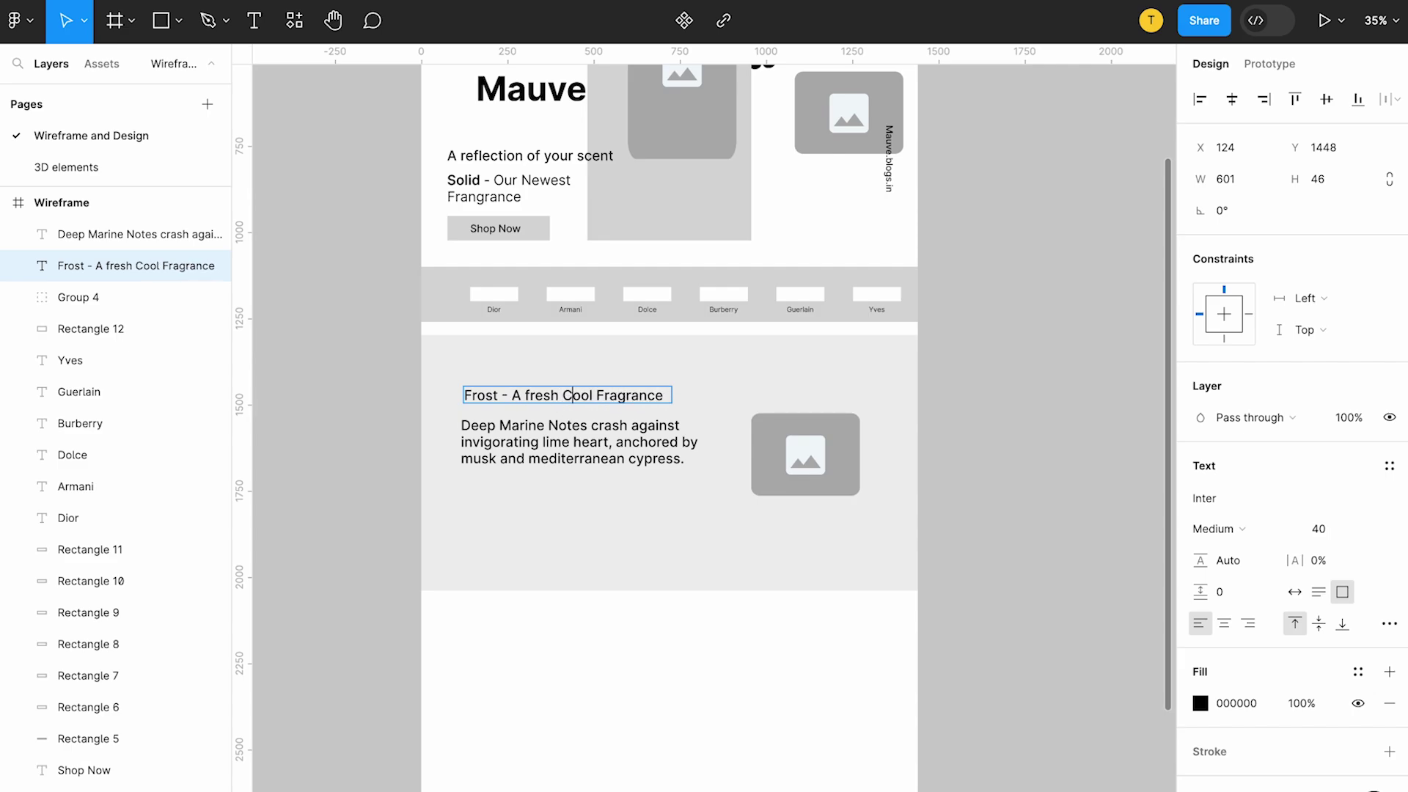
pyautogui.click(528, 396)
pyautogui.press('BackSpace')
pyautogui.write('F')
pyautogui.press('Delete')
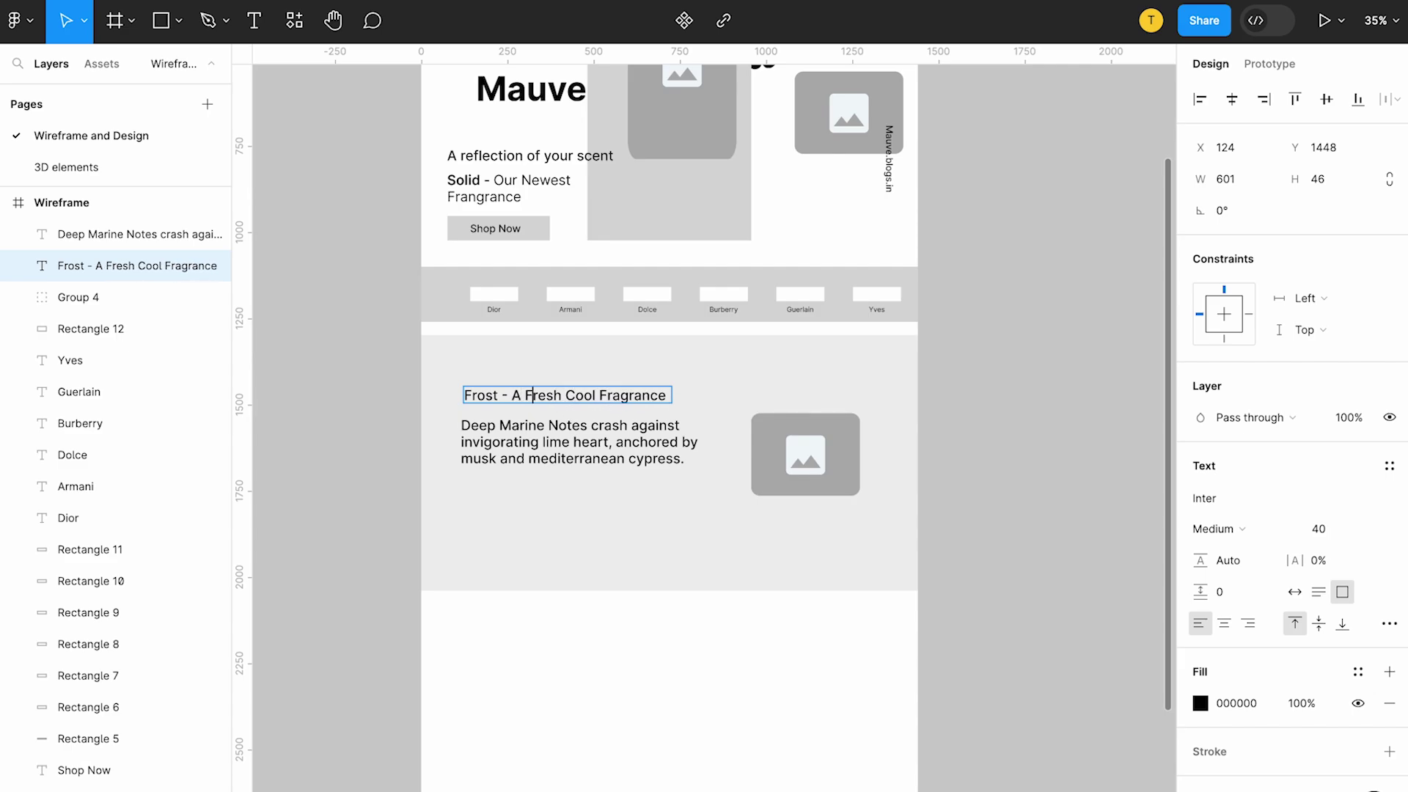
# Lowercase 'notes' and 'marine' in the Frost description.
pyautogui.doubleClick(559, 427)
pyautogui.press('BackSpace')
pyautogui.write('n')
pyautogui.click(512, 426)
pyautogui.press('BackSpace')
pyautogui.write('m')
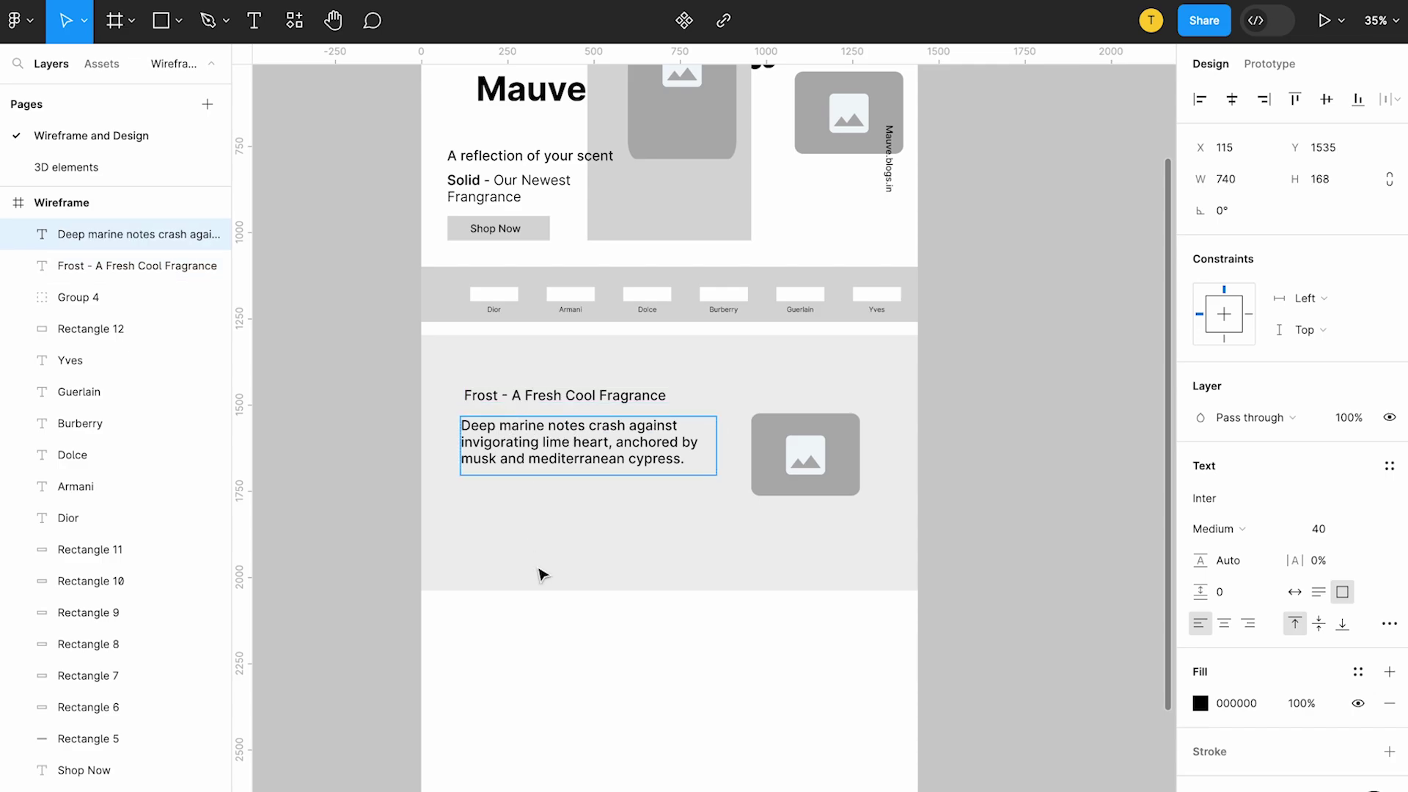
pyautogui.click(540, 572)
pyautogui.click(575, 471)
# Group the Shop Now text and its button rectangle.
pyautogui.click(547, 229)
pyautogui.keyDown('shift'); pyautogui.click(543, 232); pyautogui.keyUp('shift')
pyautogui.hotkey('ctrl', 'g')
# Make the Shop Now group auto layout and place a copy, in front, under the Frost description.
pyautogui.click(1389, 291)
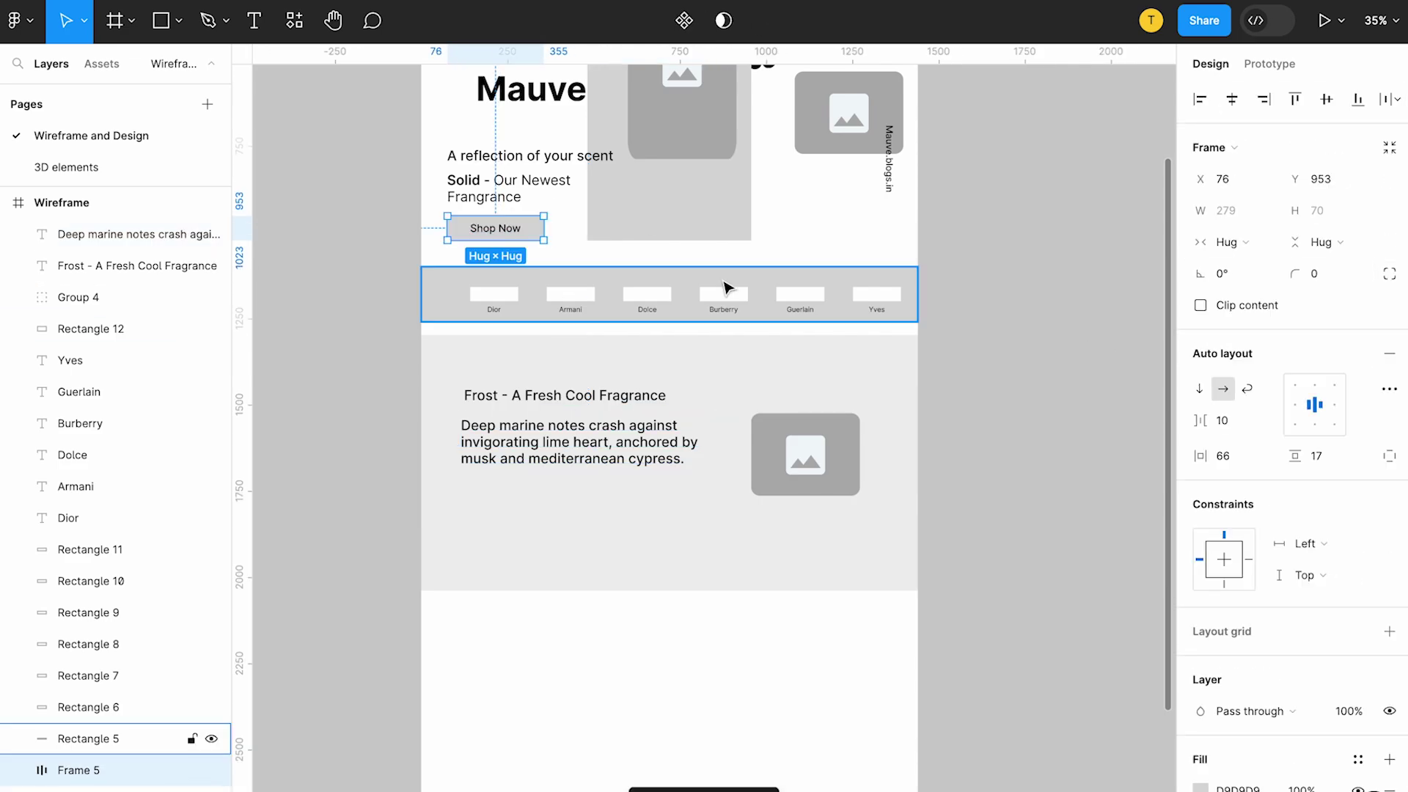
pyautogui.click(496, 229)
pyautogui.click(1389, 259)
pyautogui.moveTo(496, 228)
pyautogui.mouseDown()
pyautogui.moveTo(540, 526)
pyautogui.moveTo(520, 498)
pyautogui.mouseUp()
pyautogui.rightClick(543, 525)
pyautogui.click(629, 372)
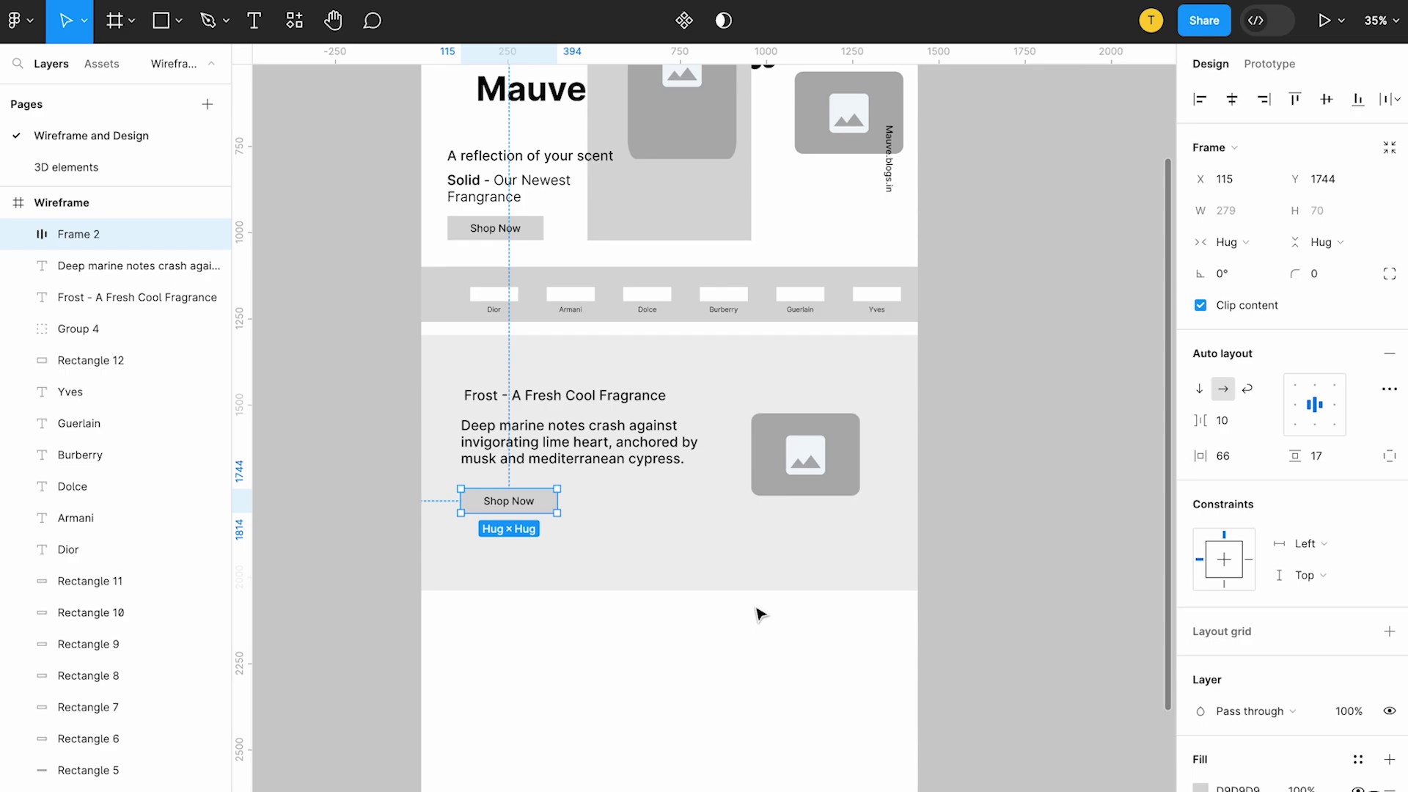
# Set the Frost description to Regular weight at font size 36.
pyautogui.click(125, 266)
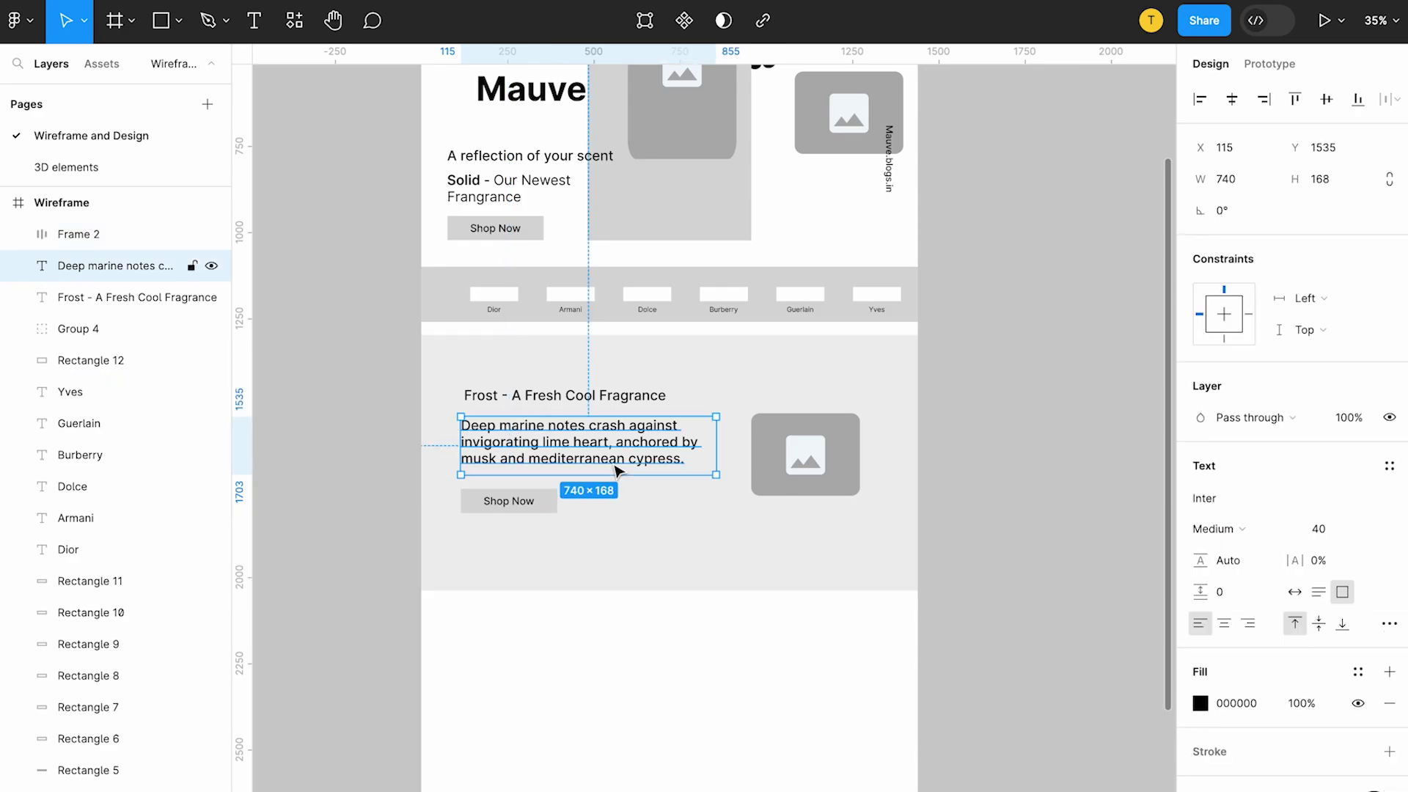
pyautogui.click(1282, 530)
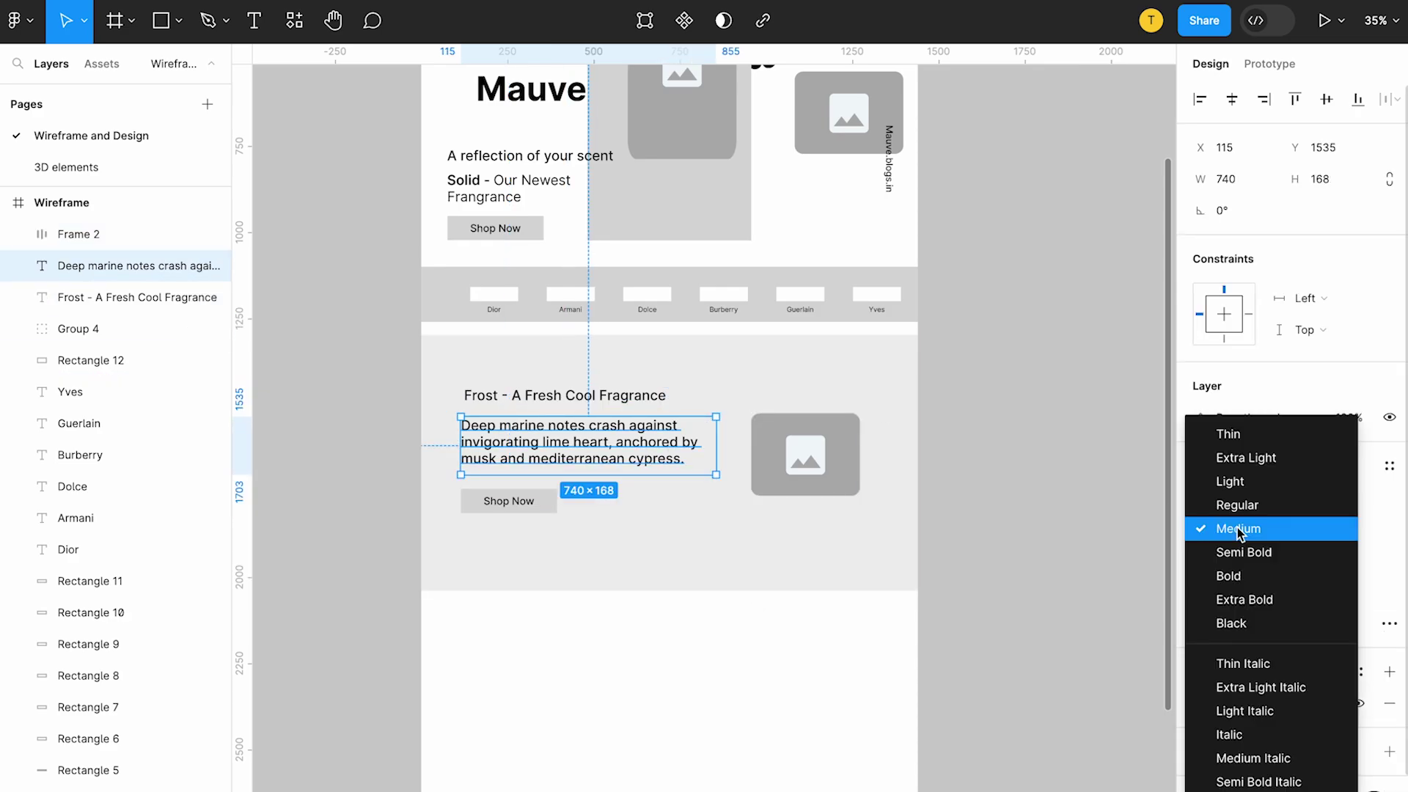
pyautogui.click(1234, 503)
pyautogui.click(1320, 530)
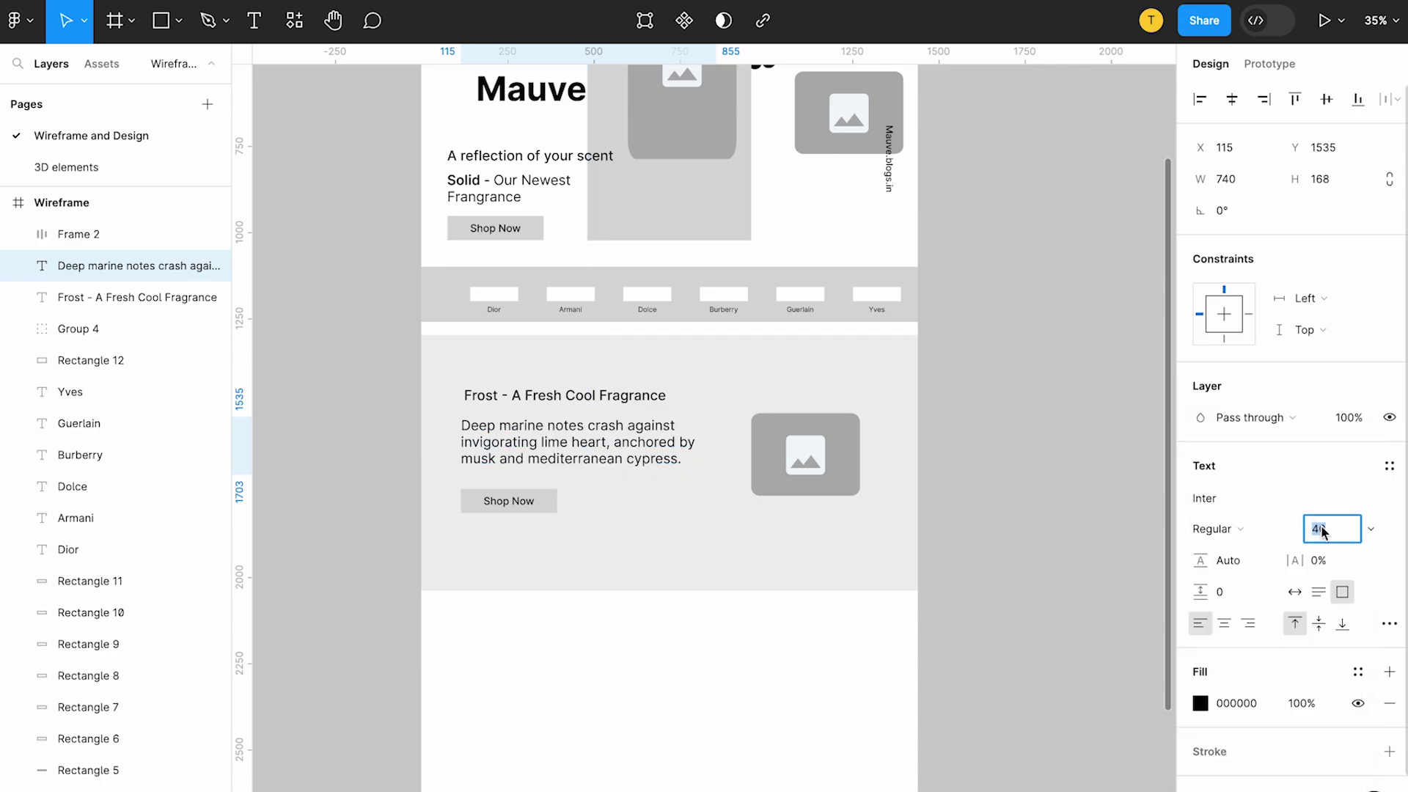
pyautogui.write('30')
pyautogui.press('Return')
pyautogui.click(1329, 536)
pyautogui.press('Return')
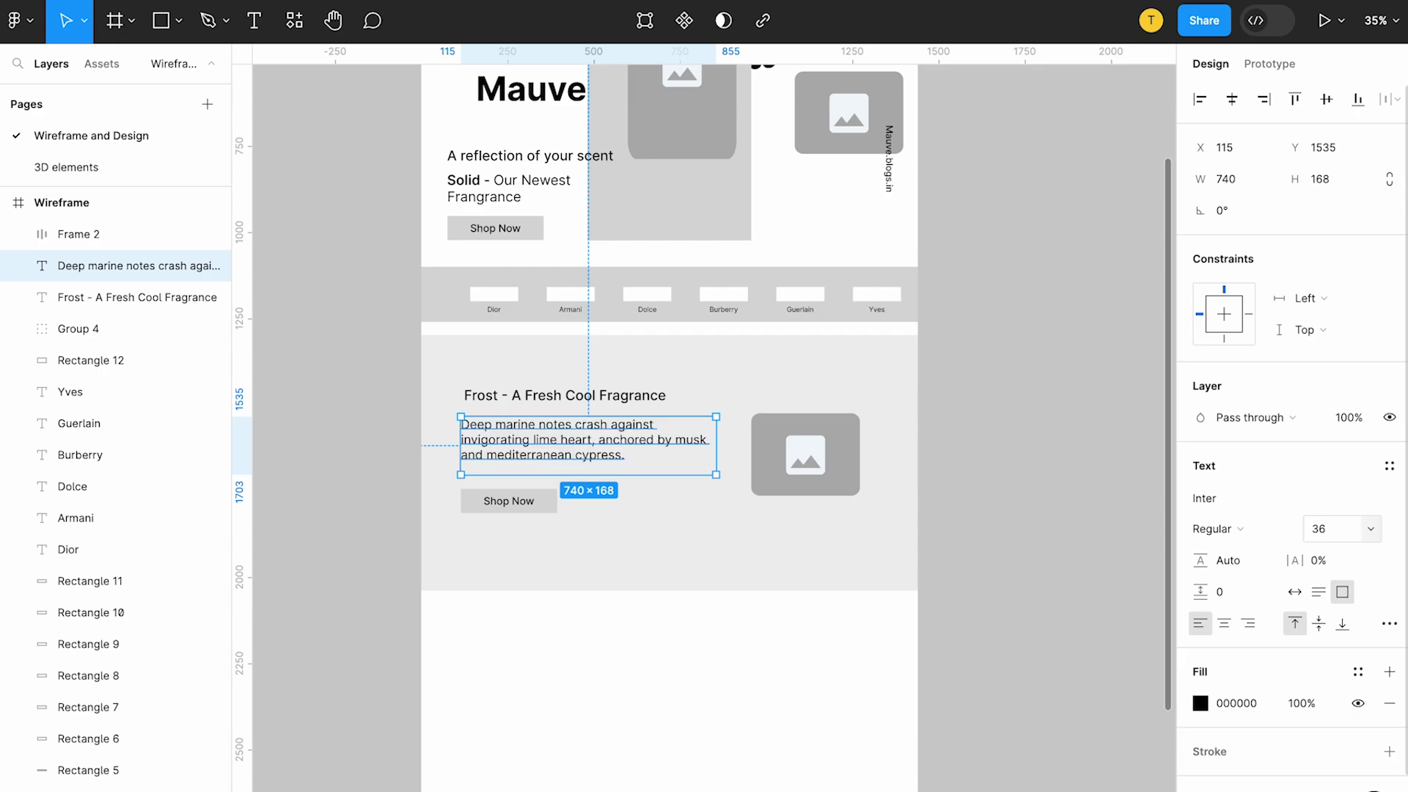
# Place a copy of the Frost - A Fresh Cool Fragrance heading below the section.
pyautogui.click(569, 635)
pyautogui.click(590, 400)
pyautogui.moveTo(591, 400); pyautogui.dragTo(592, 643)
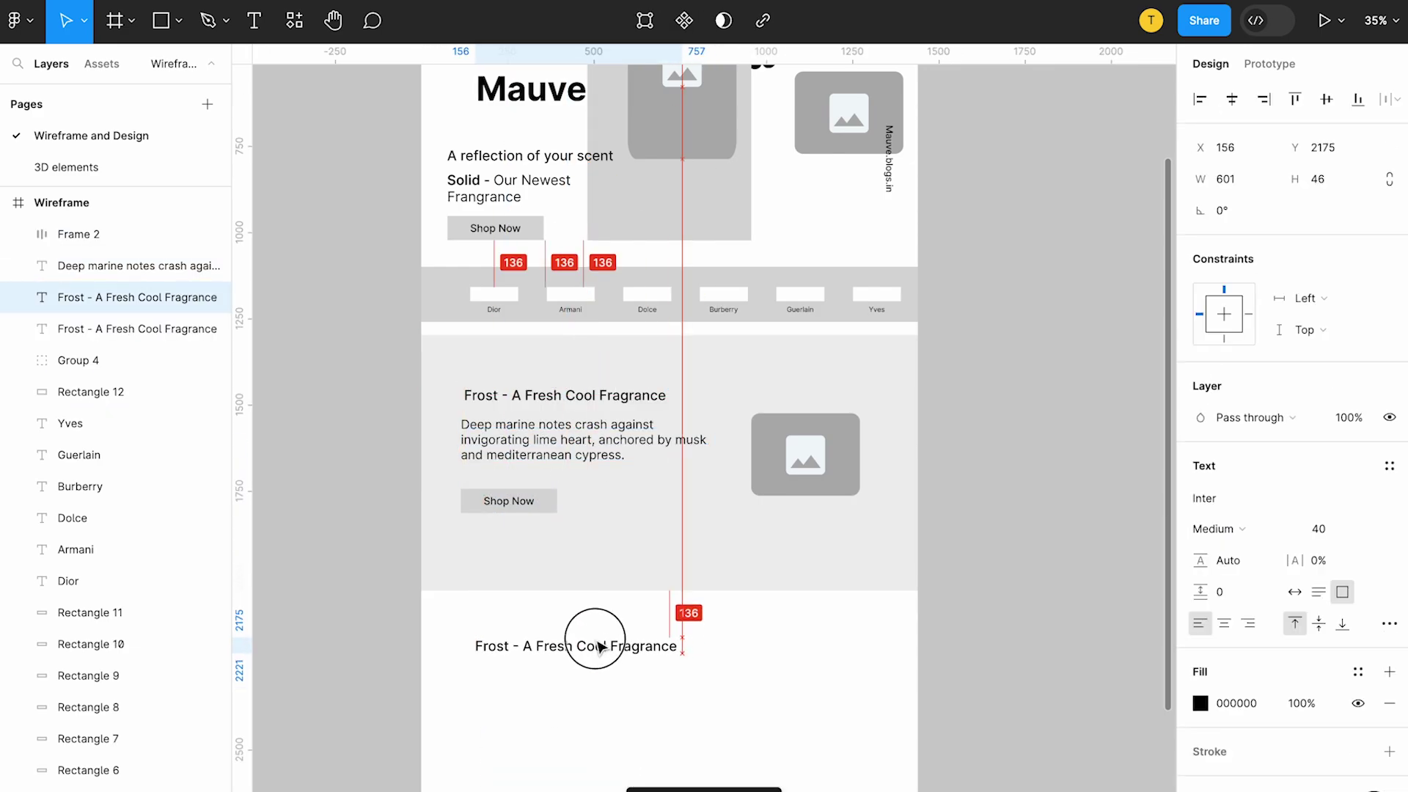
# Retype the copied heading as 'COME CLOSER WE'LL TELL YOU EVERYTHING', wrapped, at font size 50.
pyautogui.press('Return')
pyautogui.write('Come')
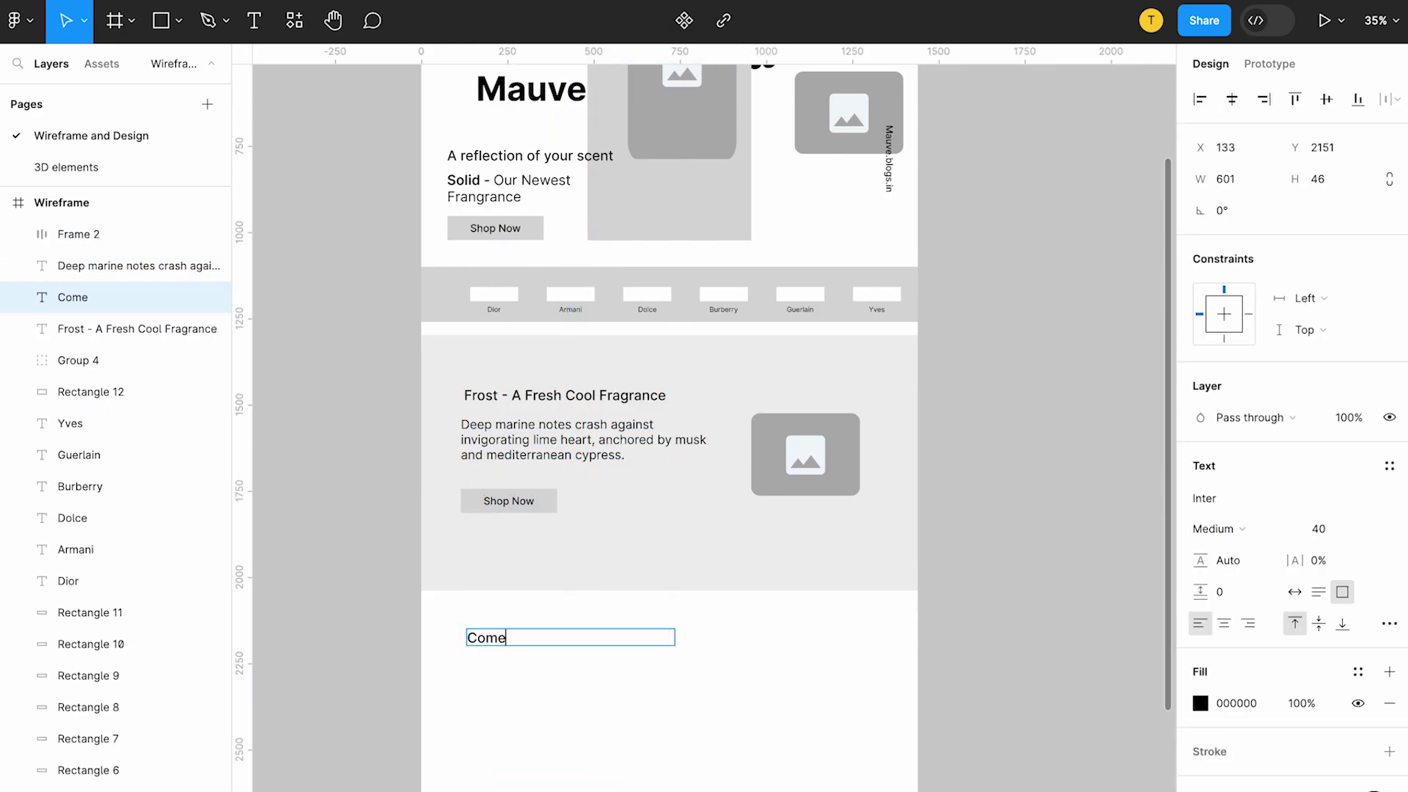
pyautogui.scroll(-2, 664, 425)
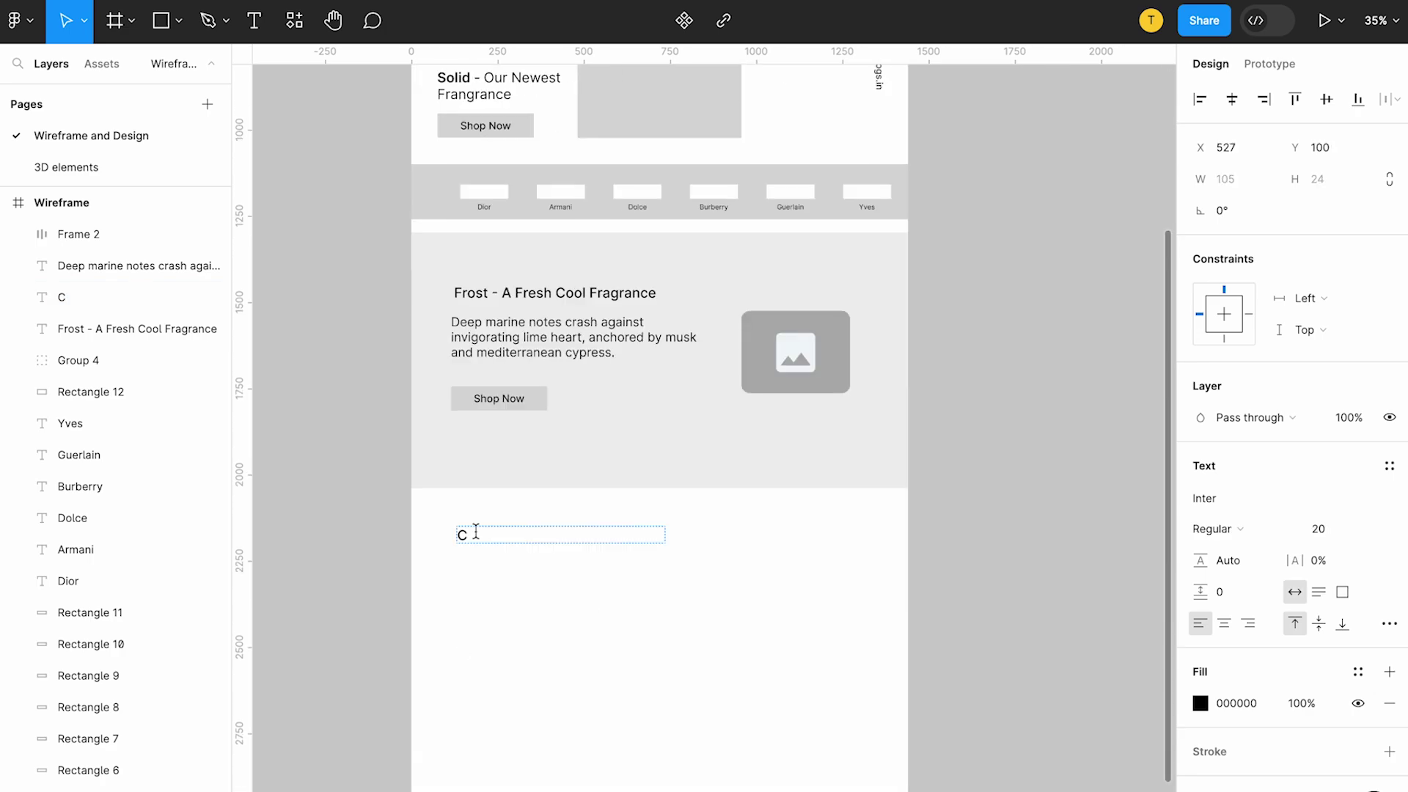
pyautogui.write("OME CLOSER WE'LL TELL YOU EVERYTHING")
pyautogui.press('Escape')
pyautogui.moveTo(665, 535)
pyautogui.mouseDown()
pyautogui.moveTo(591, 543)
pyautogui.moveTo(608, 586)
pyautogui.mouseUp()
pyautogui.press('k')
pyautogui.scroll(3, 591, 575)
pyautogui.press('v')
pyautogui.click(1339, 529)
pyautogui.write('50')
pyautogui.press('Return')
# Add a '100% INGREDIENT TRANSPERANCY' label under the heading at a smaller font size.
pyautogui.moveTo(582, 356); pyautogui.dragTo(572, 365)
pyautogui.moveTo(469, 332); pyautogui.dragTo(470, 442)
pyautogui.write('100% INGREDIENT TRANSPERANCY')
pyautogui.press('Escape')
pyautogui.click(1345, 537)
pyautogui.hotkey('shift', 'Down')
pyautogui.hotkey('shift', 'Down')
pyautogui.click(606, 513)
pyautogui.keyDown('ctrl'); pyautogui.scroll(-3, 544, 471); pyautogui.keyUp('ctrl')
pyautogui.scroll(3, 513, 367)
# Copy the Frost description beside the heading and retype it as the five-line ingredient claims list.
pyautogui.click(470, 233)
pyautogui.moveTo(469, 233); pyautogui.dragTo(669, 462)
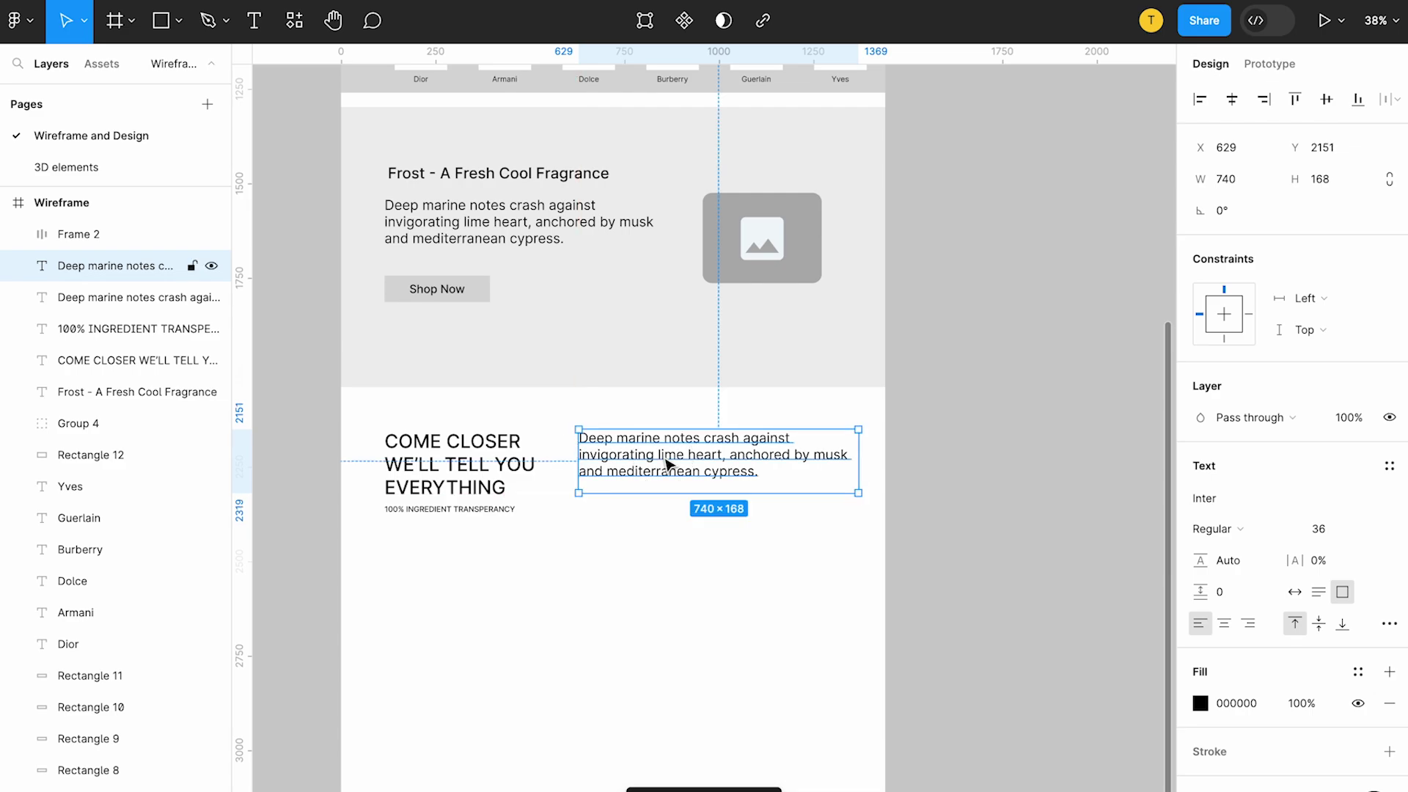
pyautogui.doubleClick(664, 456)
pyautogui.write('CRUELTY FREE')
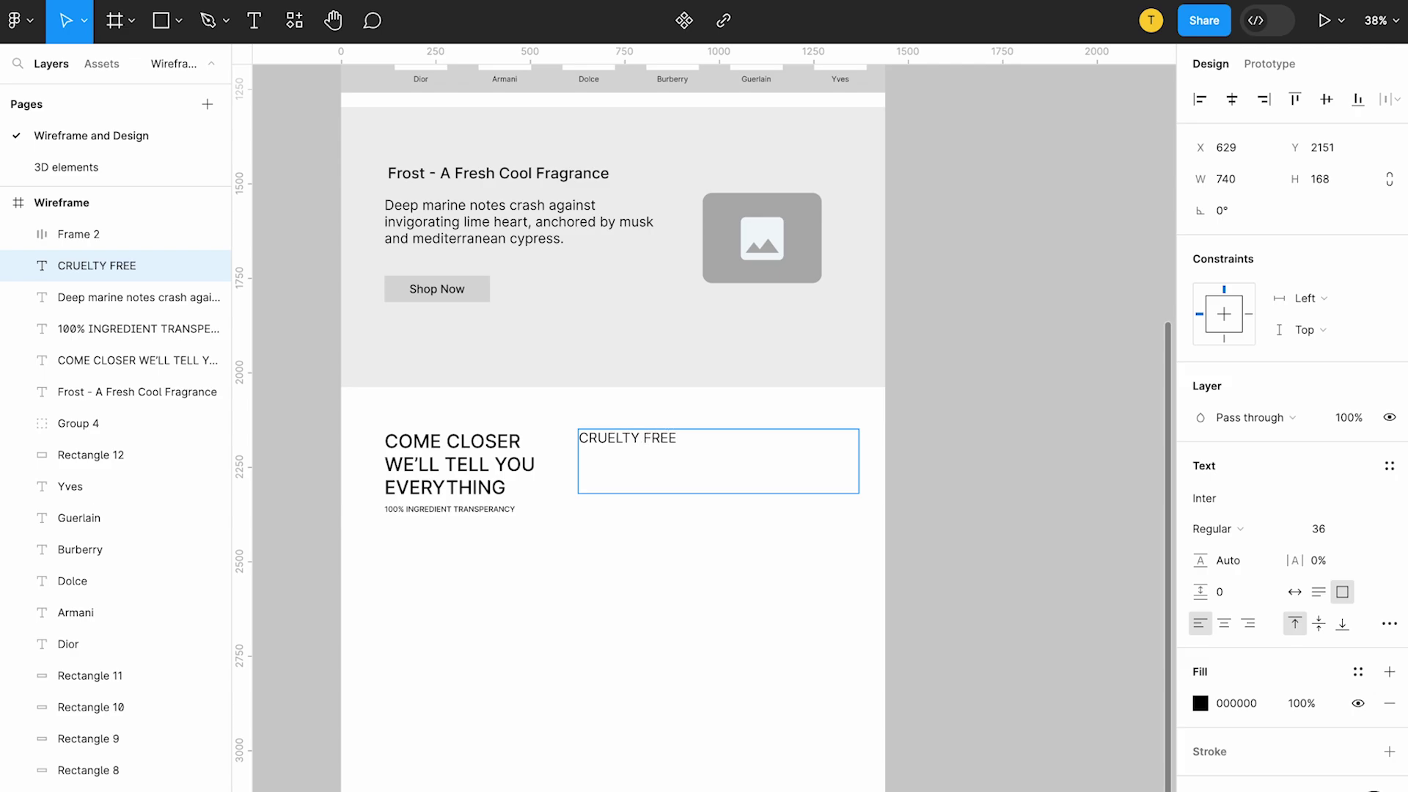
pyautogui.write('PARAB')
pyautogui.write('NO PHTHALATES')
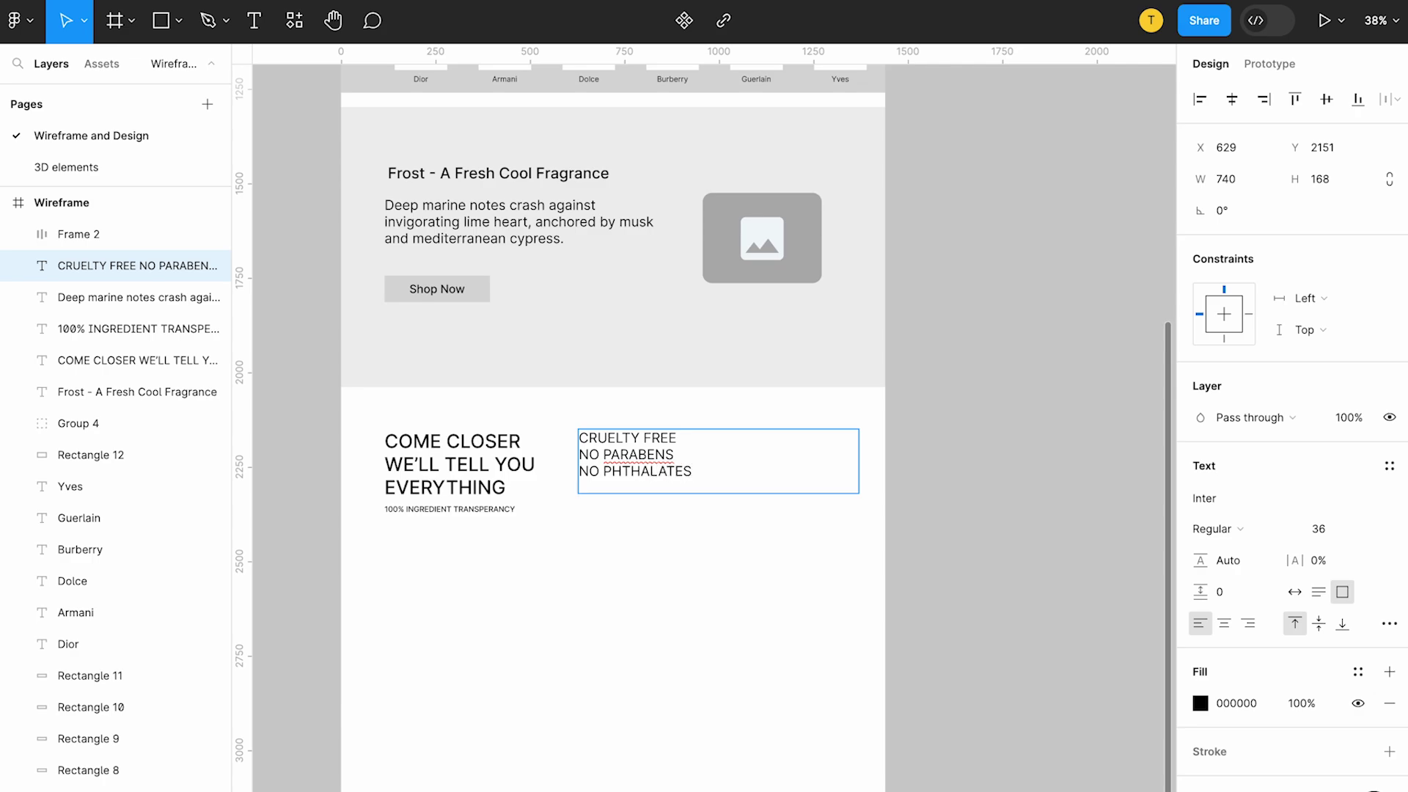
pyautogui.write('NO FORMALDEHYDE')
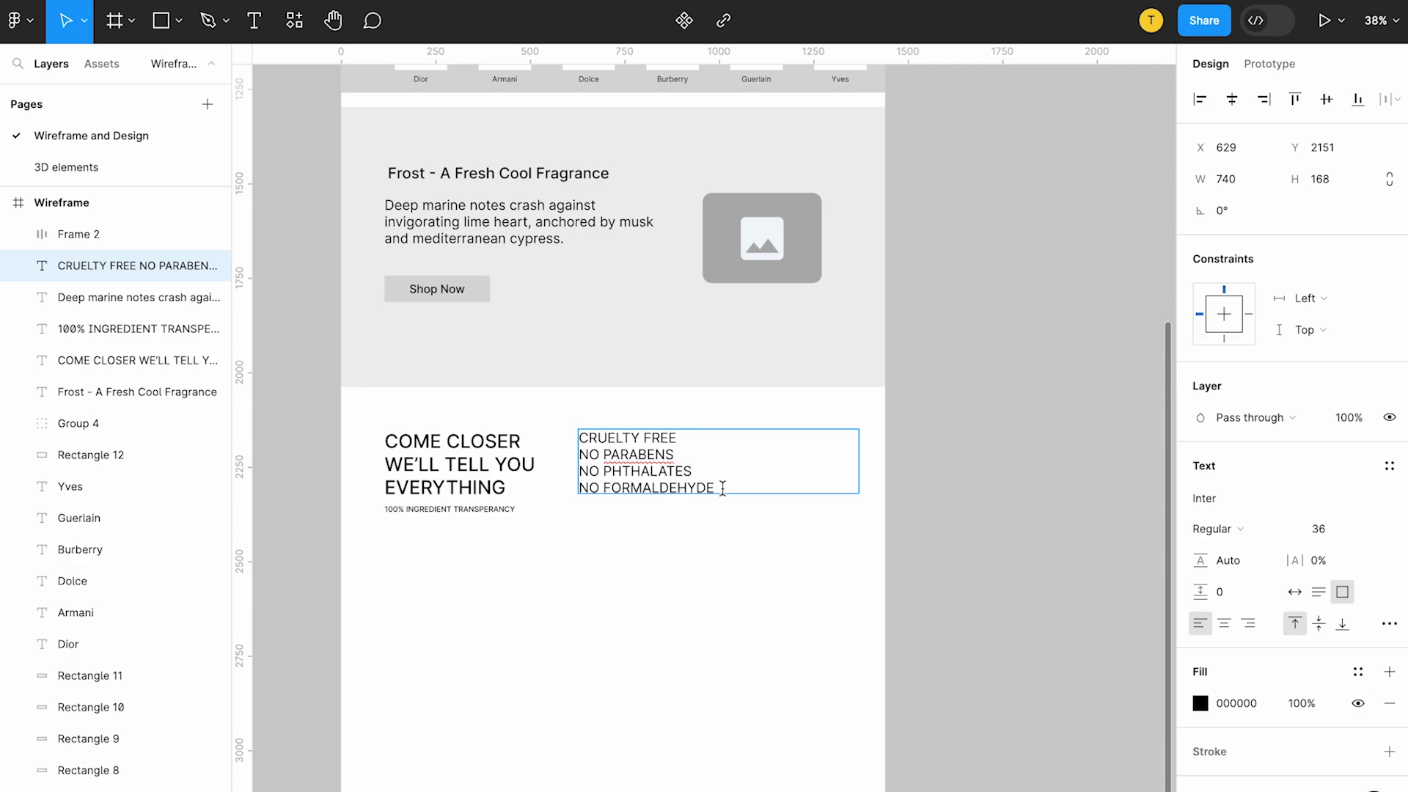
pyautogui.write('OGIST TESTED')
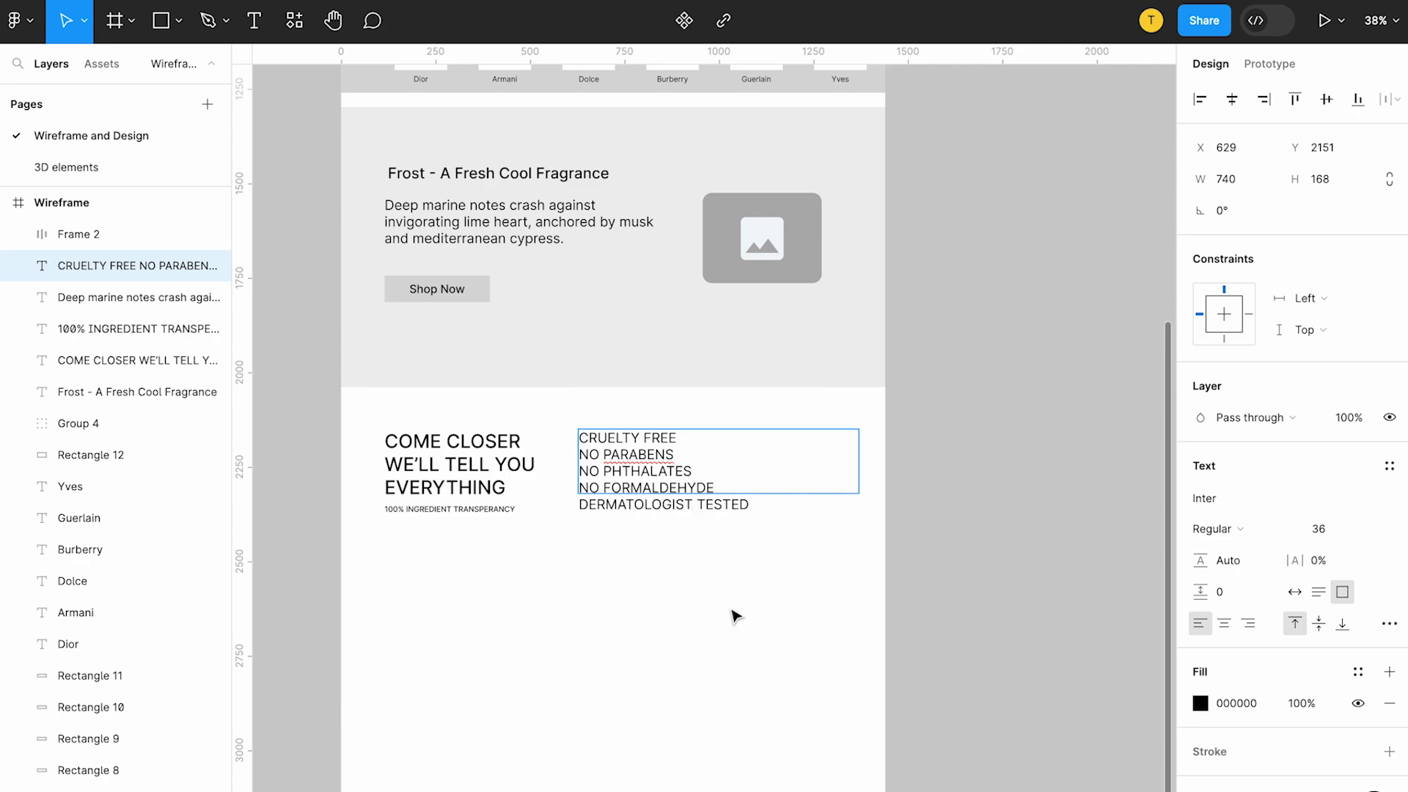
pyautogui.press('Escape')
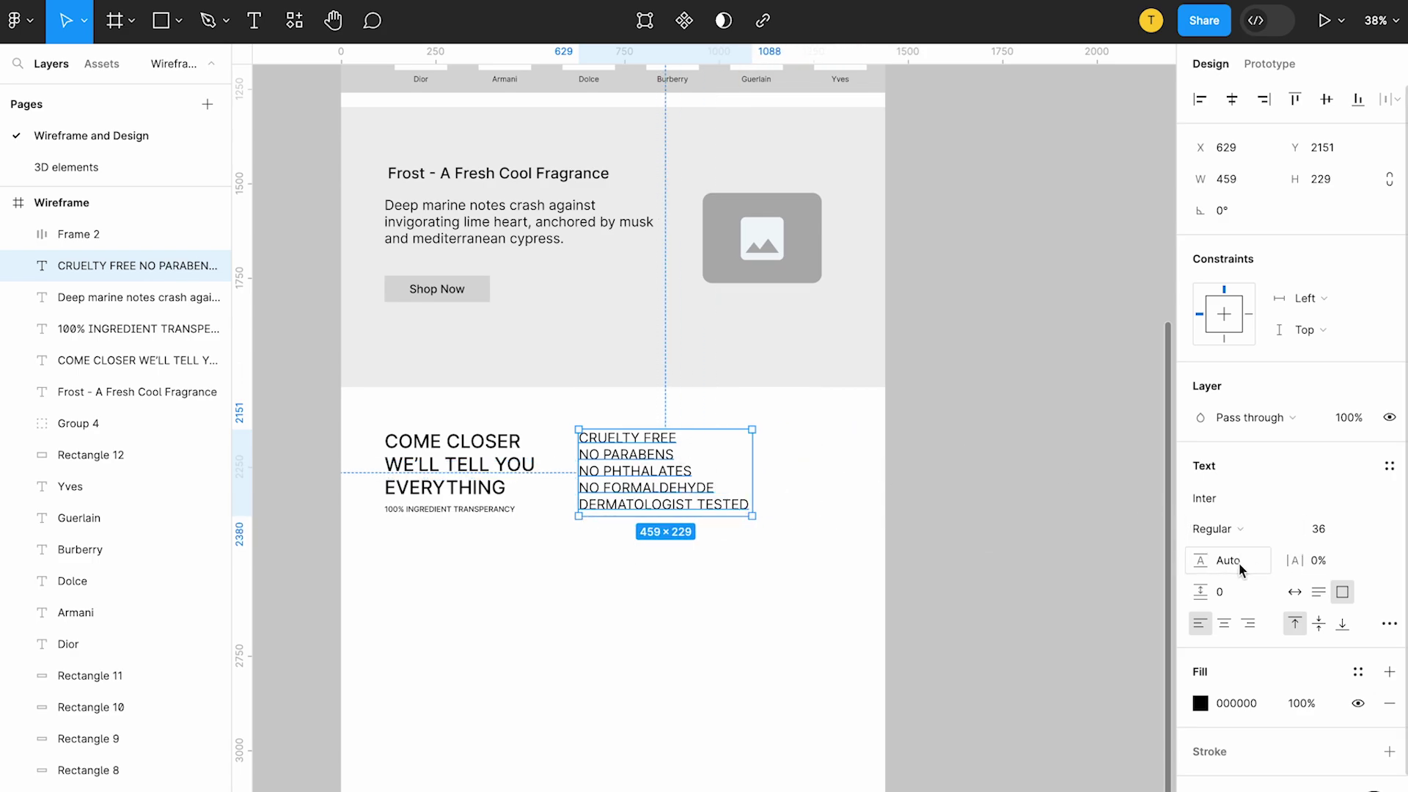
pyautogui.moveTo(652, 460); pyautogui.dragTo(758, 473)
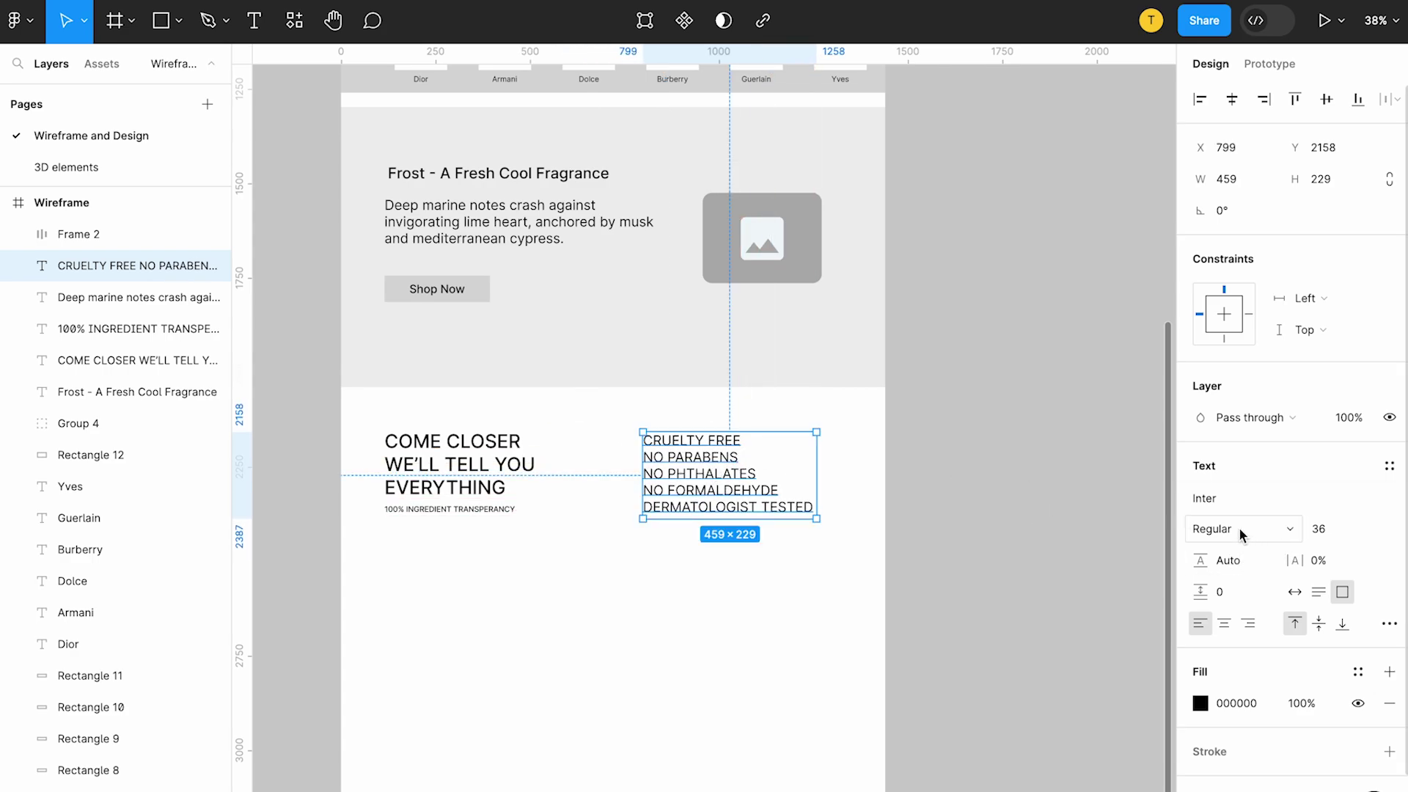
pyautogui.moveTo(700, 440); pyautogui.dragTo(701, 445)
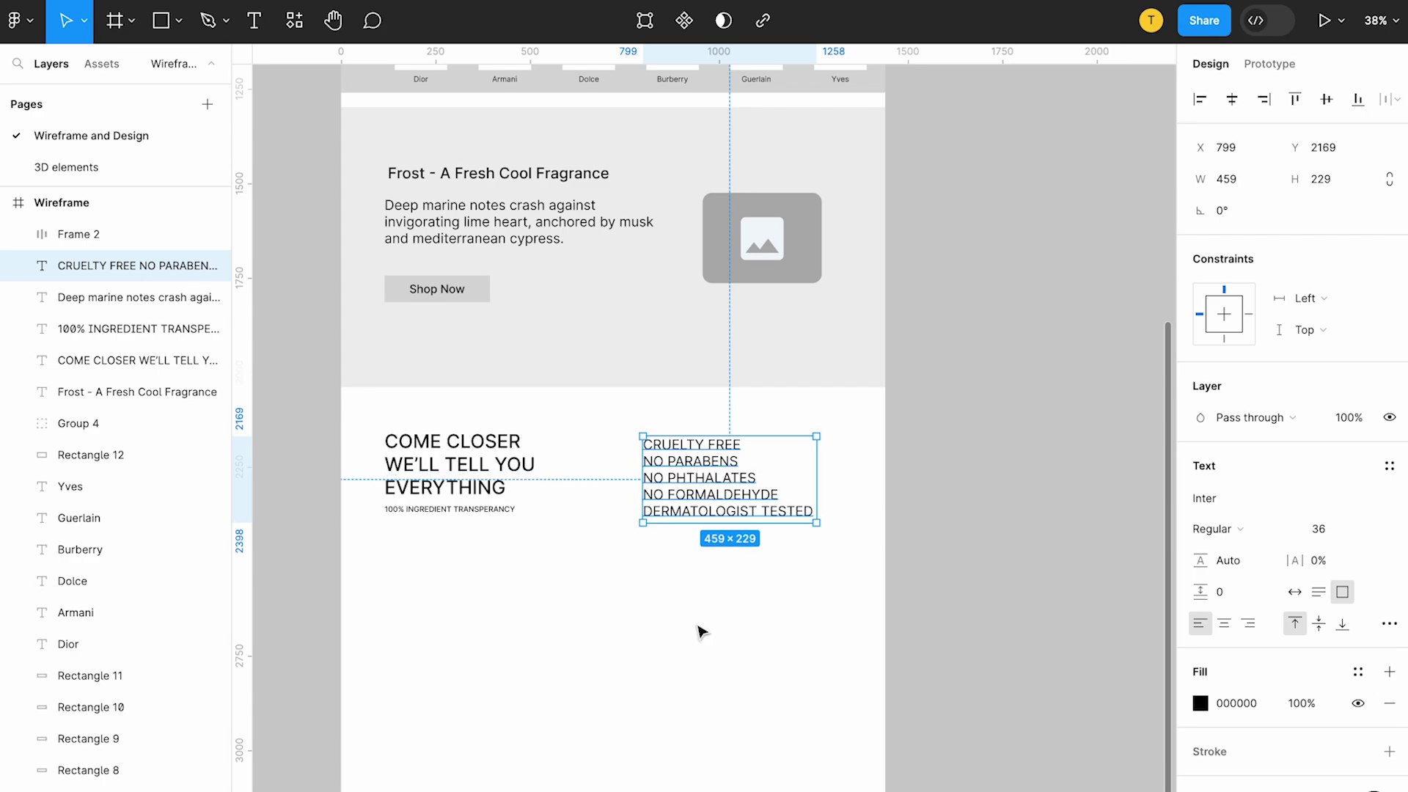
# Drag the Wireframe frame downward, then reselect the Frost section background and heading.
pyautogui.scroll(-3, 629, 591)
pyautogui.scroll(-2, 629, 591)
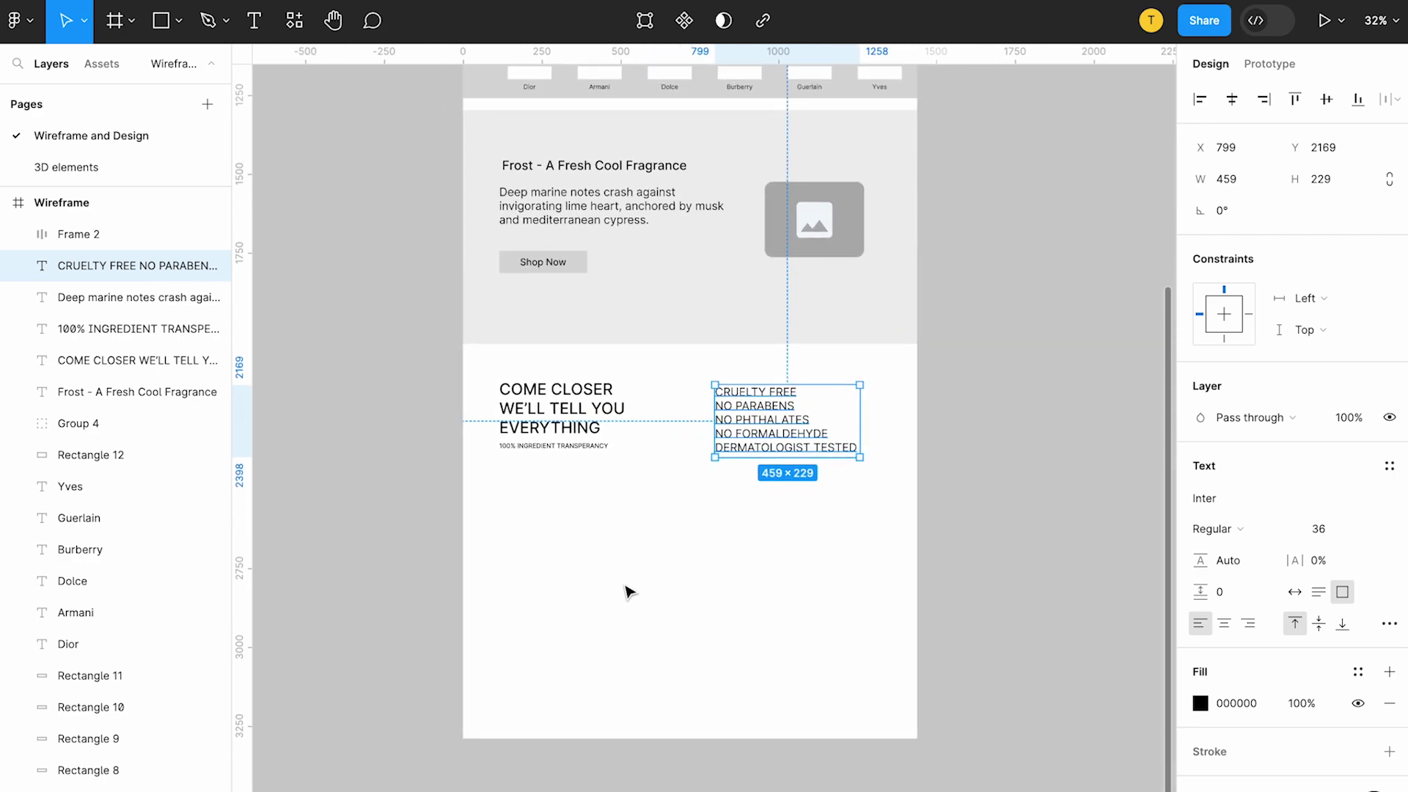
pyautogui.scroll(-4, 614, 522)
pyautogui.press('Escape')
pyautogui.moveTo(612, 613); pyautogui.dragTo(611, 785)
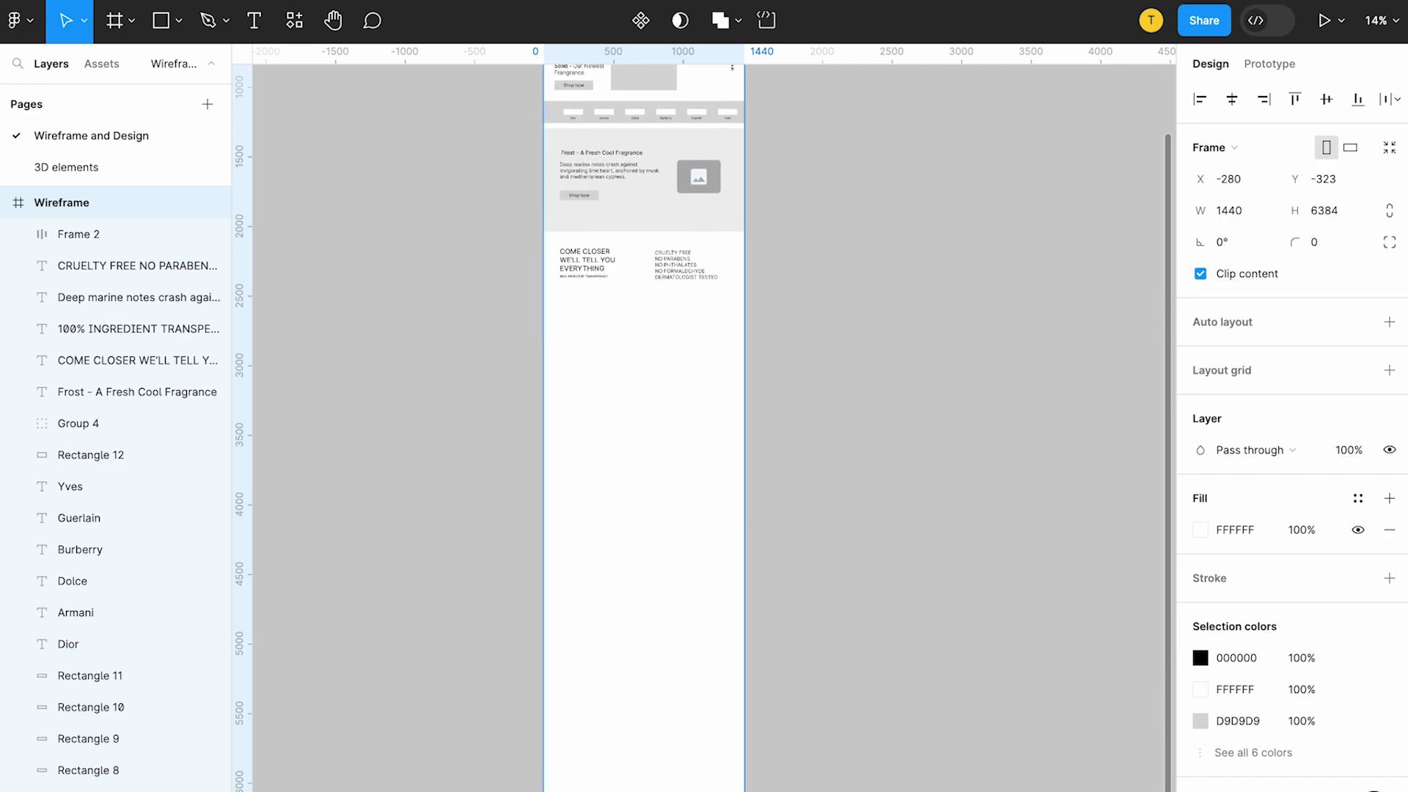
pyautogui.scroll(5, 587, 132)
pyautogui.click(762, 345)
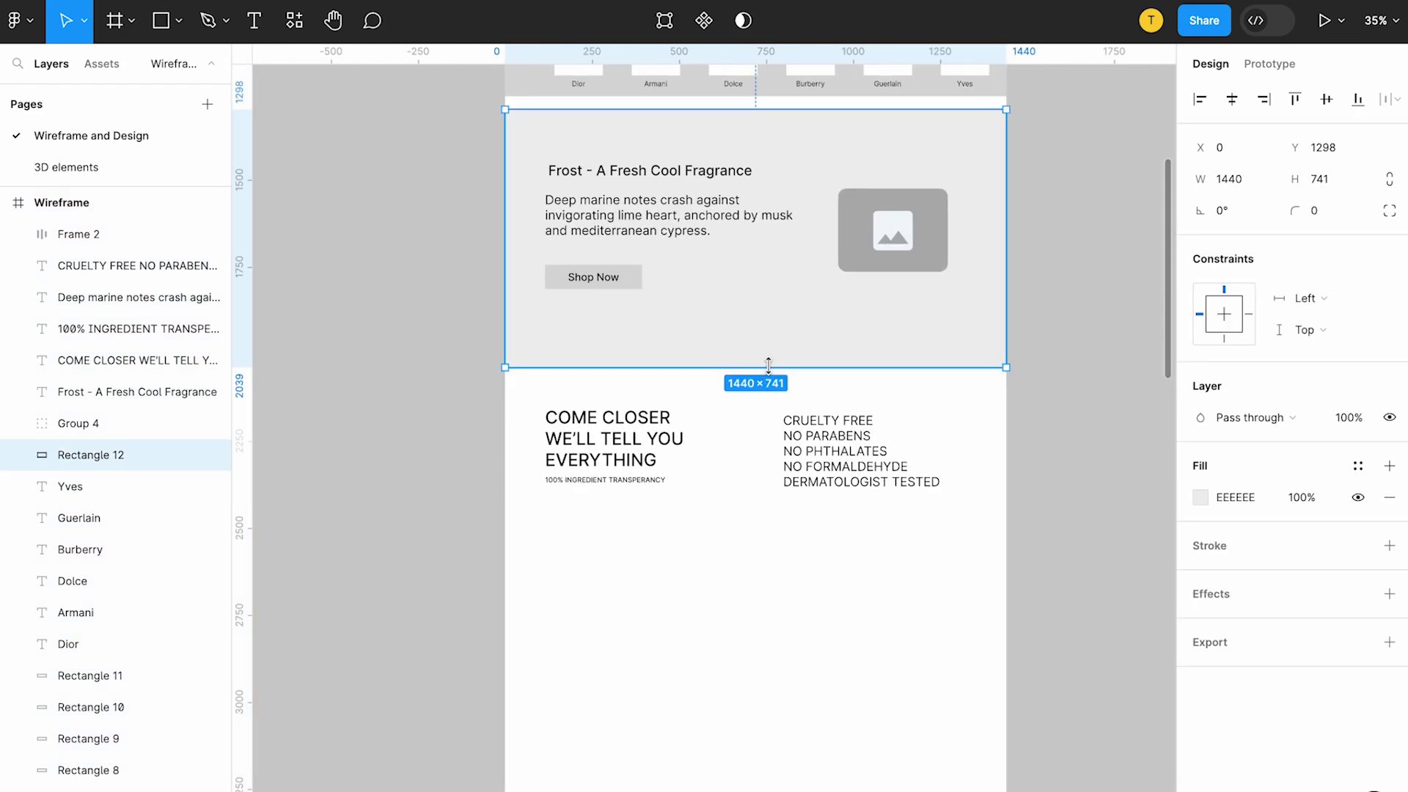
pyautogui.click(630, 173)
pyautogui.scroll(3, 630, 220)
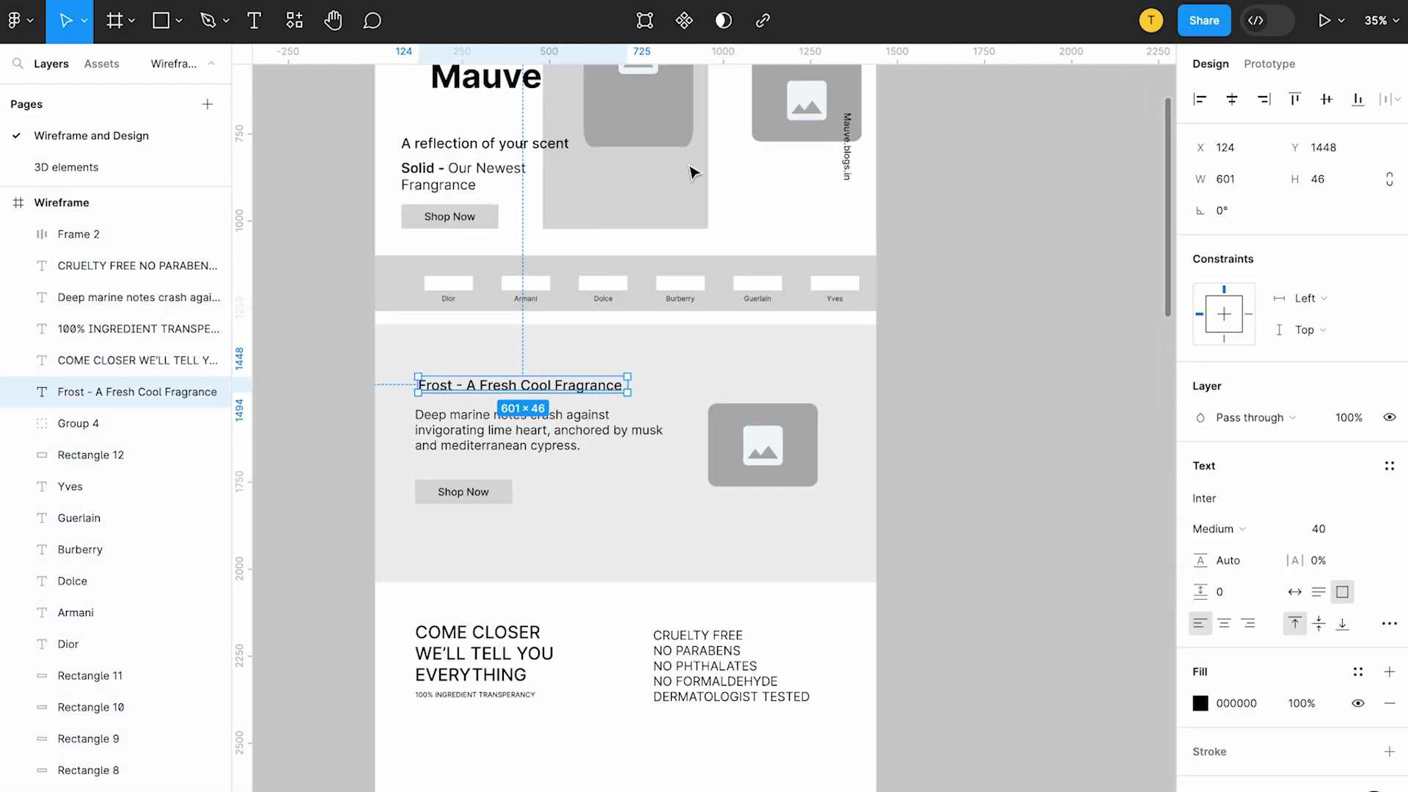
pyautogui.scroll(-1, 552, 293)
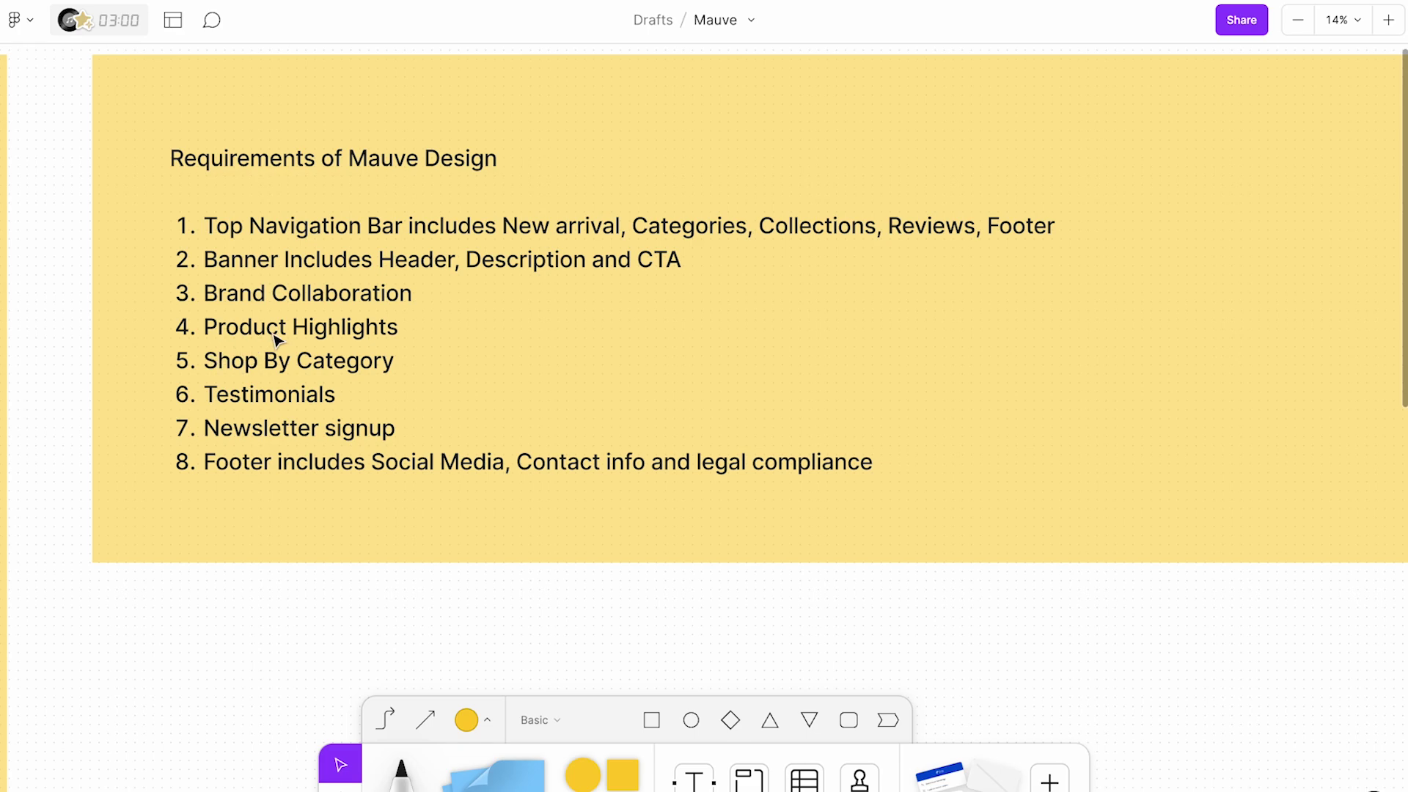
pyautogui.scroll(-3, 733, 443)
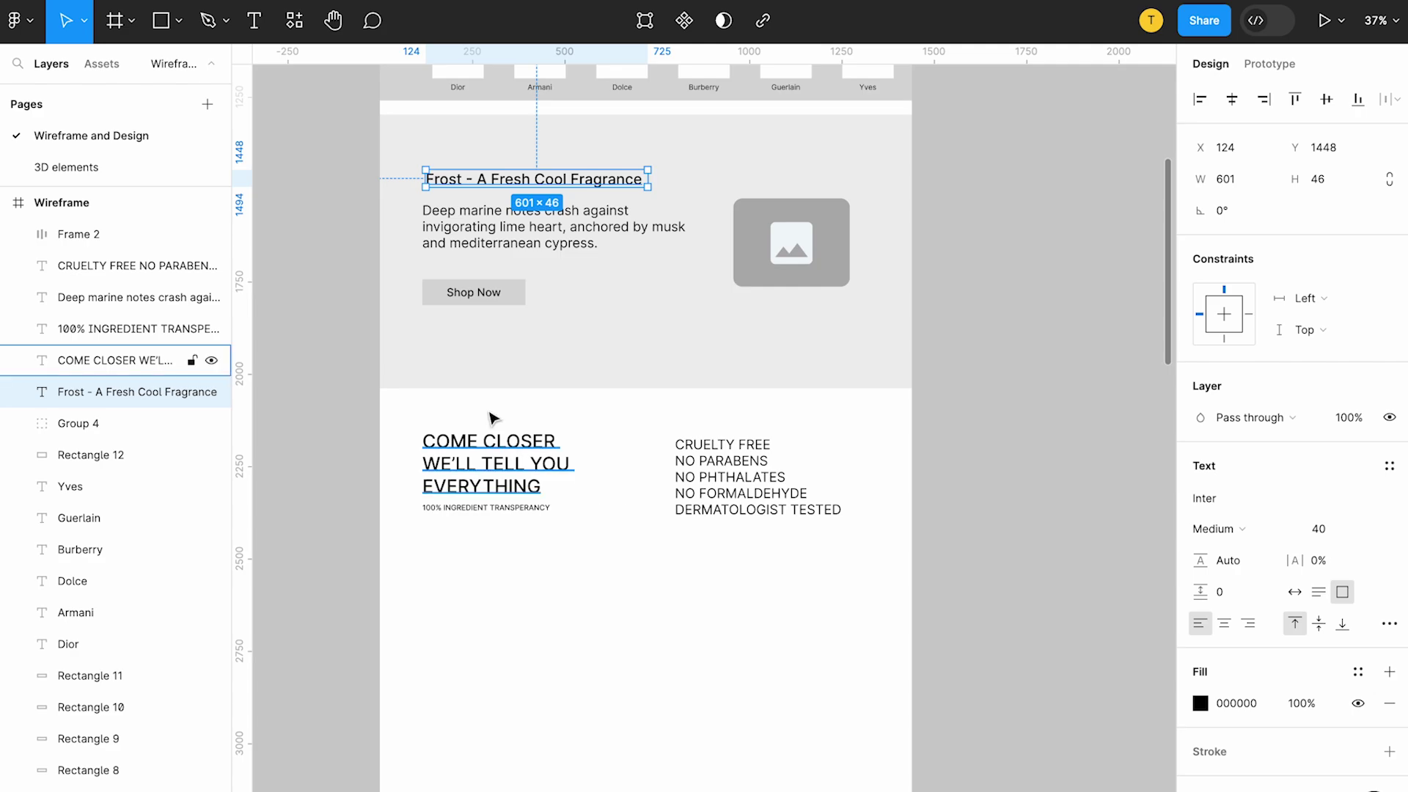
# Copy the Frost image placeholder into a row of three below the ingredient text.
pyautogui.click(729, 248)
pyautogui.click(783, 252)
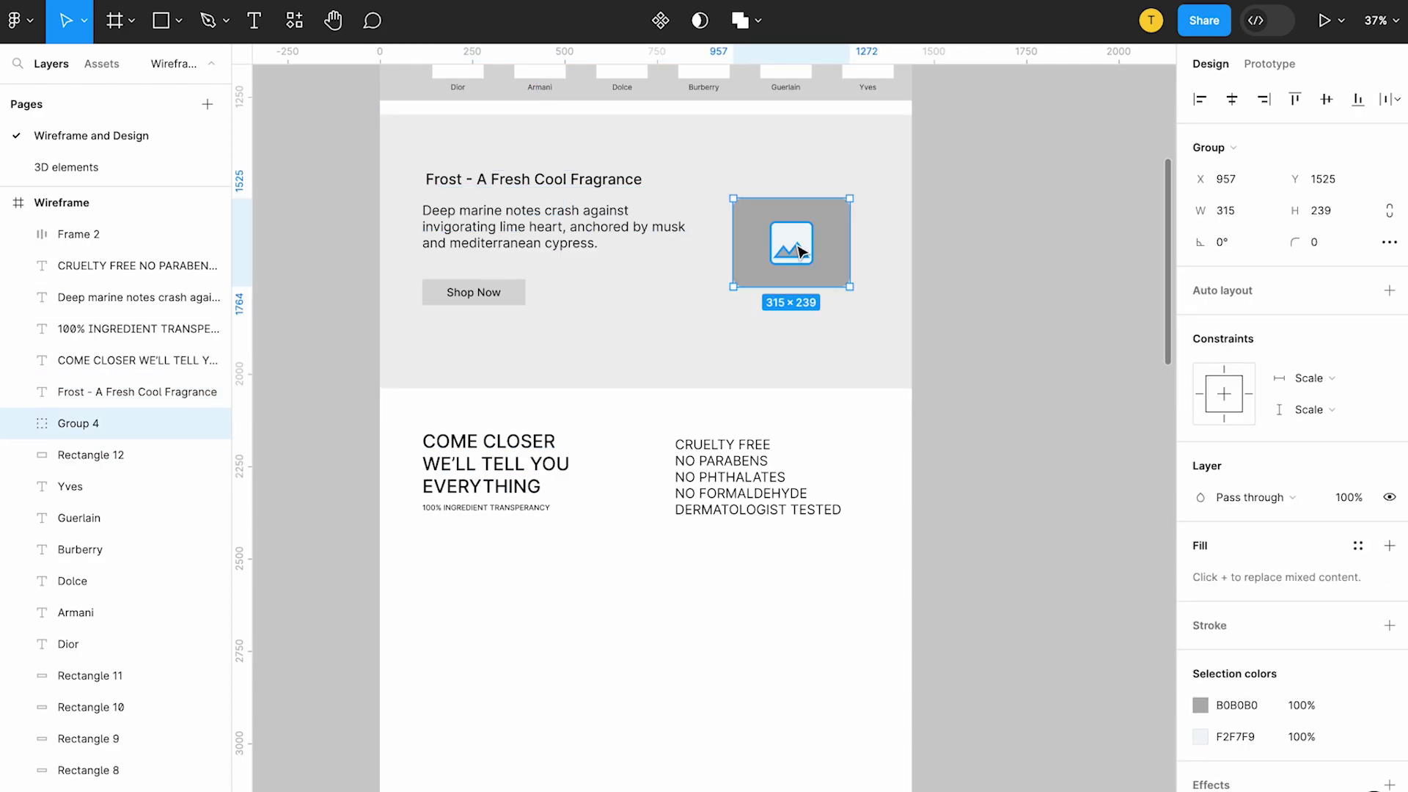
pyautogui.moveTo(802, 251); pyautogui.dragTo(482, 603)
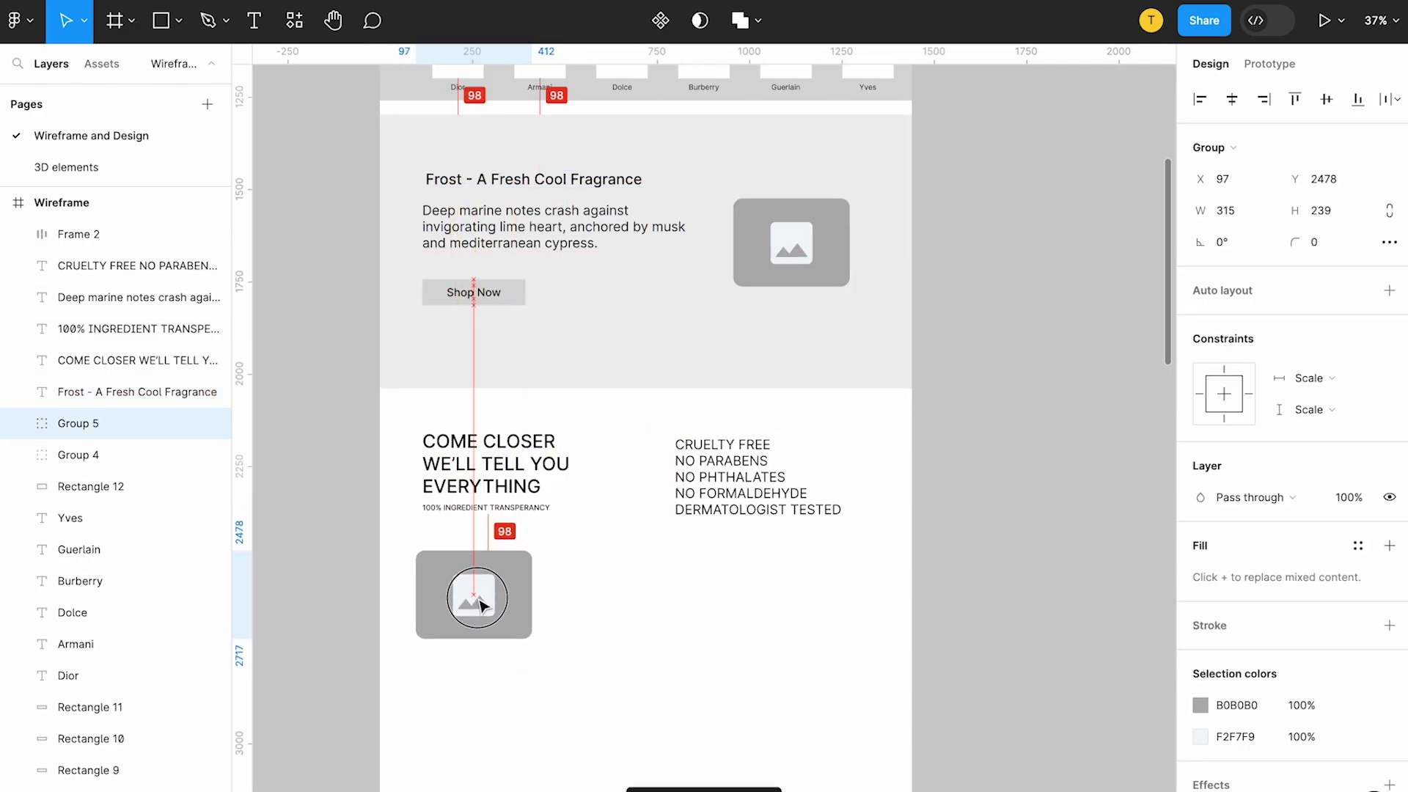
pyautogui.hotkey('ctrl', 'd')
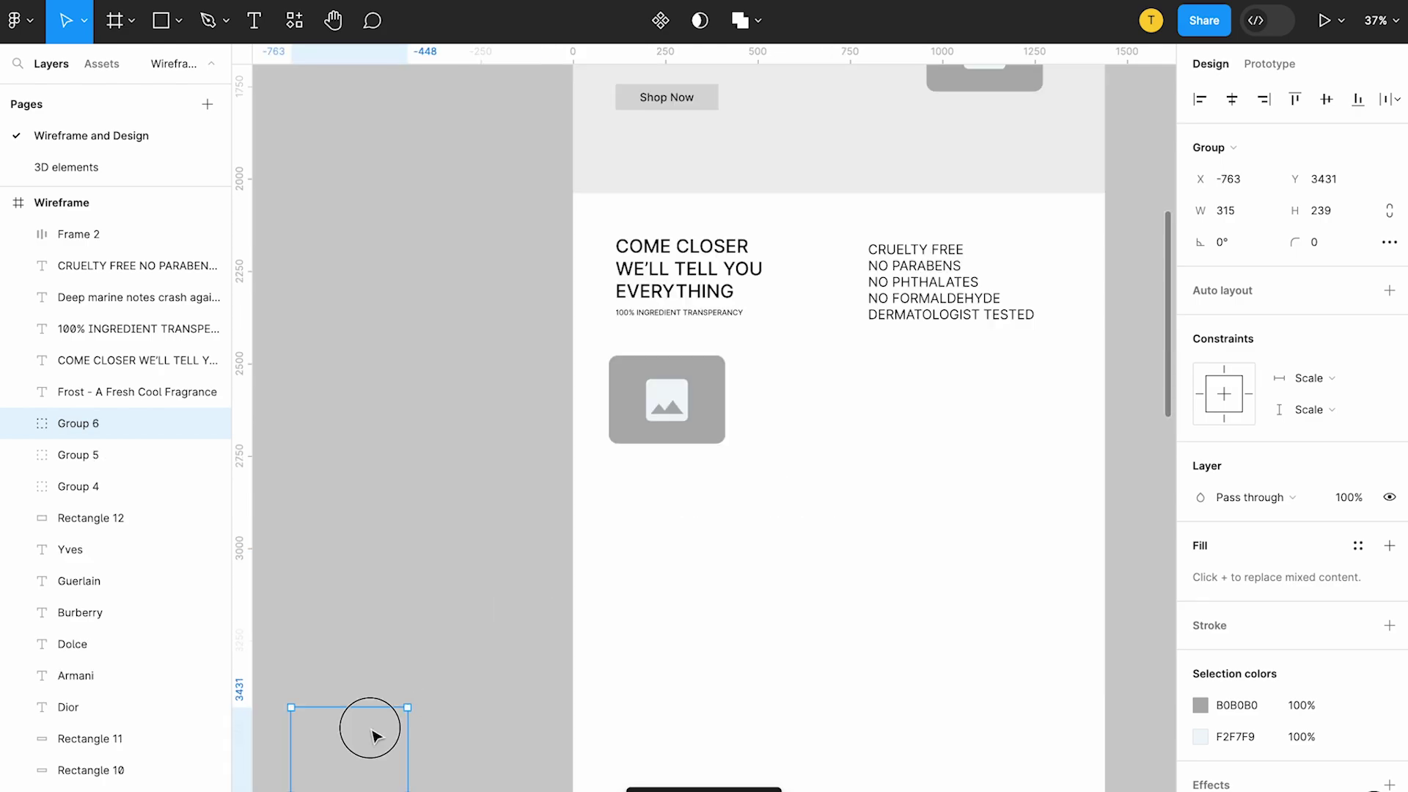
pyautogui.moveTo(372, 736)
pyautogui.mouseDown()
pyautogui.moveTo(872, 382)
pyautogui.moveTo(1034, 402)
pyautogui.mouseUp()
pyautogui.keyDown('shift'); pyautogui.click(875, 409); pyautogui.keyUp('shift')
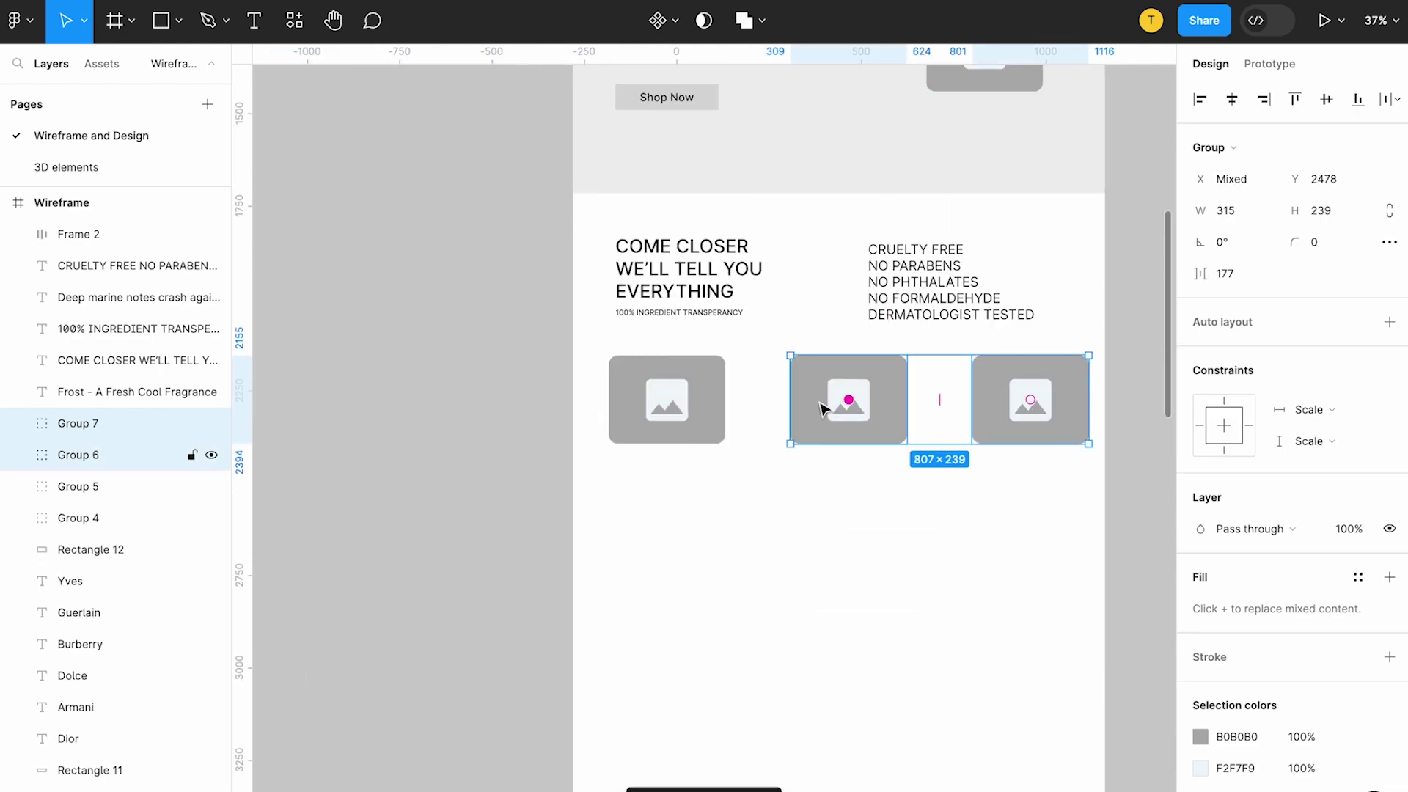
pyautogui.click(760, 415)
pyautogui.click(635, 462)
# Copy the Frost title and description below the first placeholder and scale them to about 0.51x.
pyautogui.scroll(2, 481, 205)
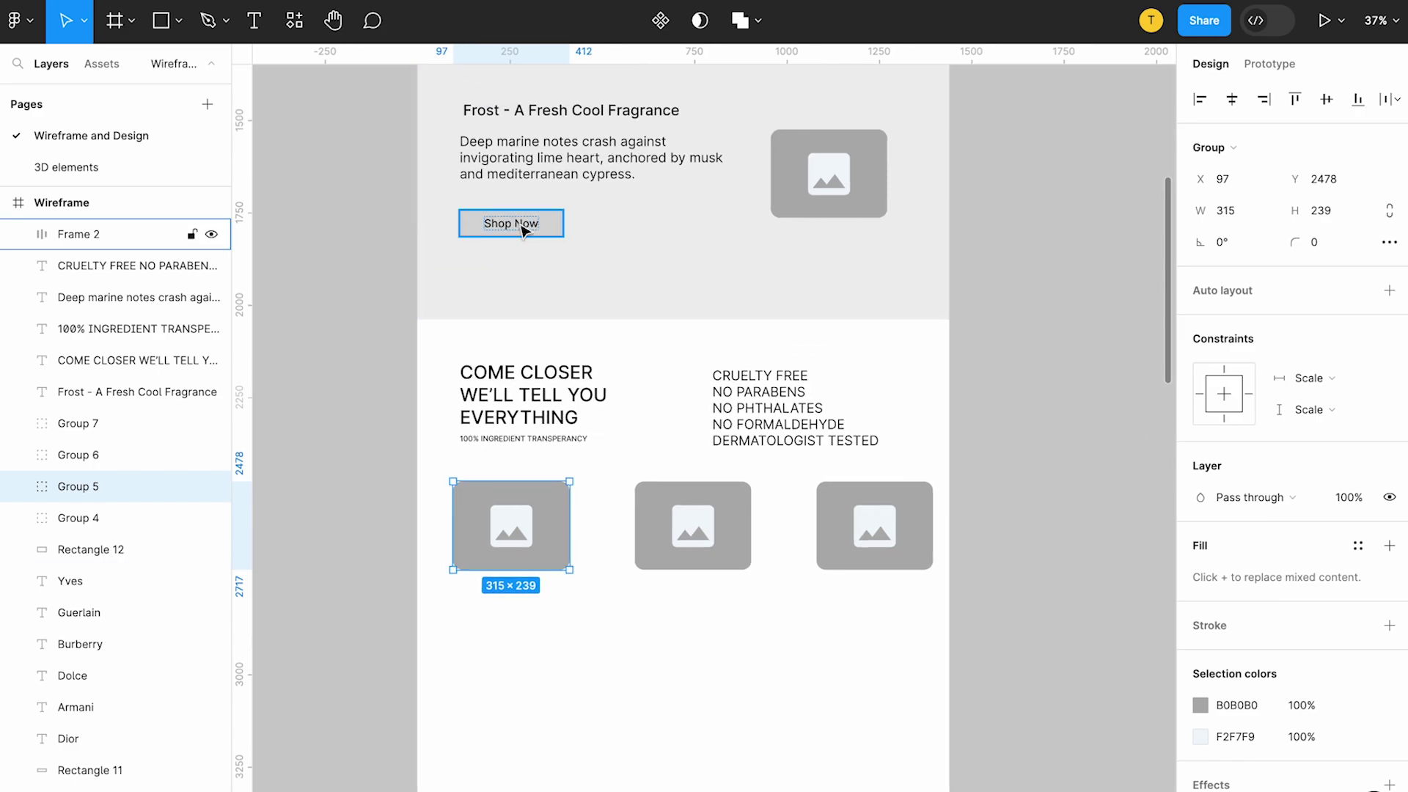
pyautogui.click(525, 229)
pyautogui.click(533, 162)
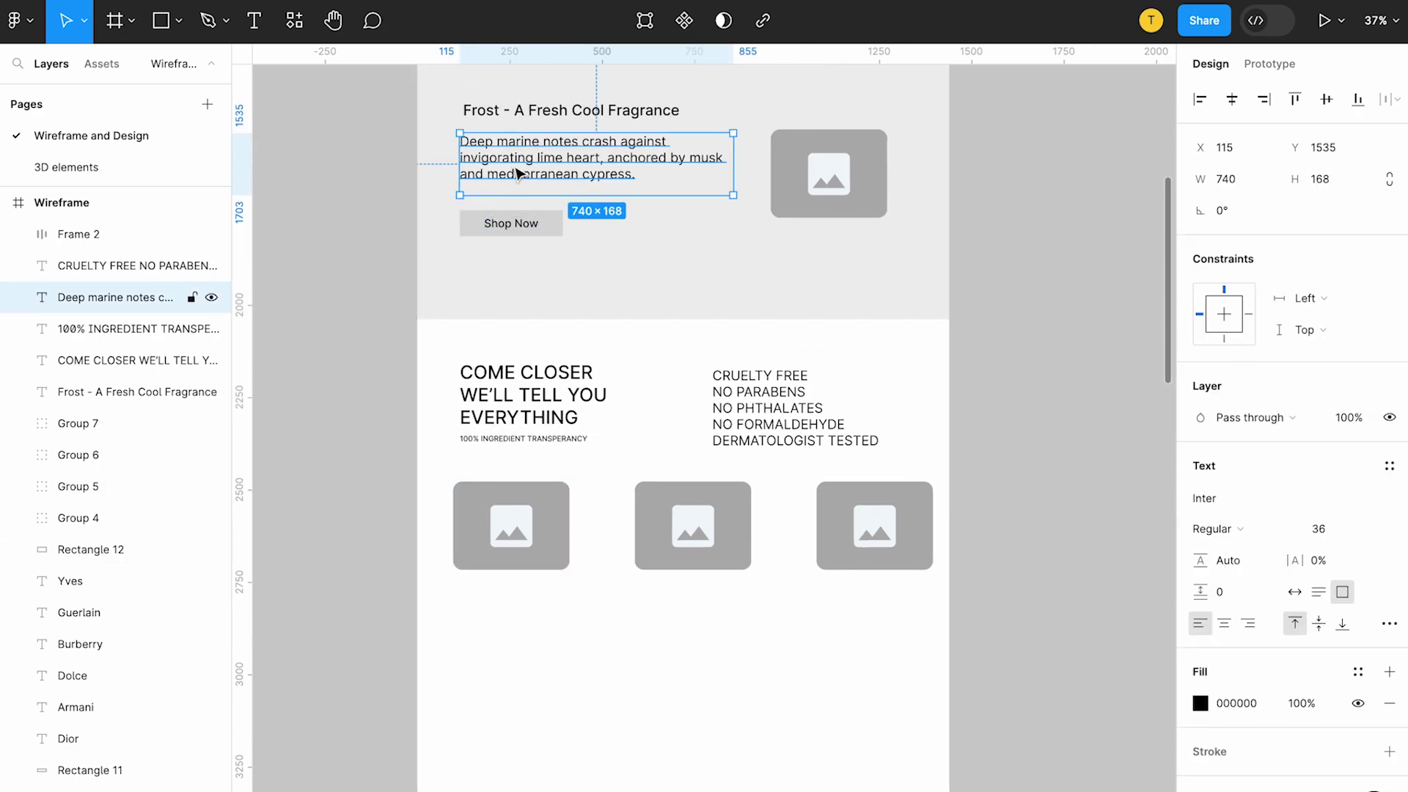
pyautogui.keyDown('shift'); pyautogui.click(533, 118); pyautogui.keyUp('shift')
pyautogui.moveTo(550, 145); pyautogui.dragTo(546, 632)
pyautogui.press('k')
pyautogui.moveTo(726, 684); pyautogui.dragTo(620, 651)
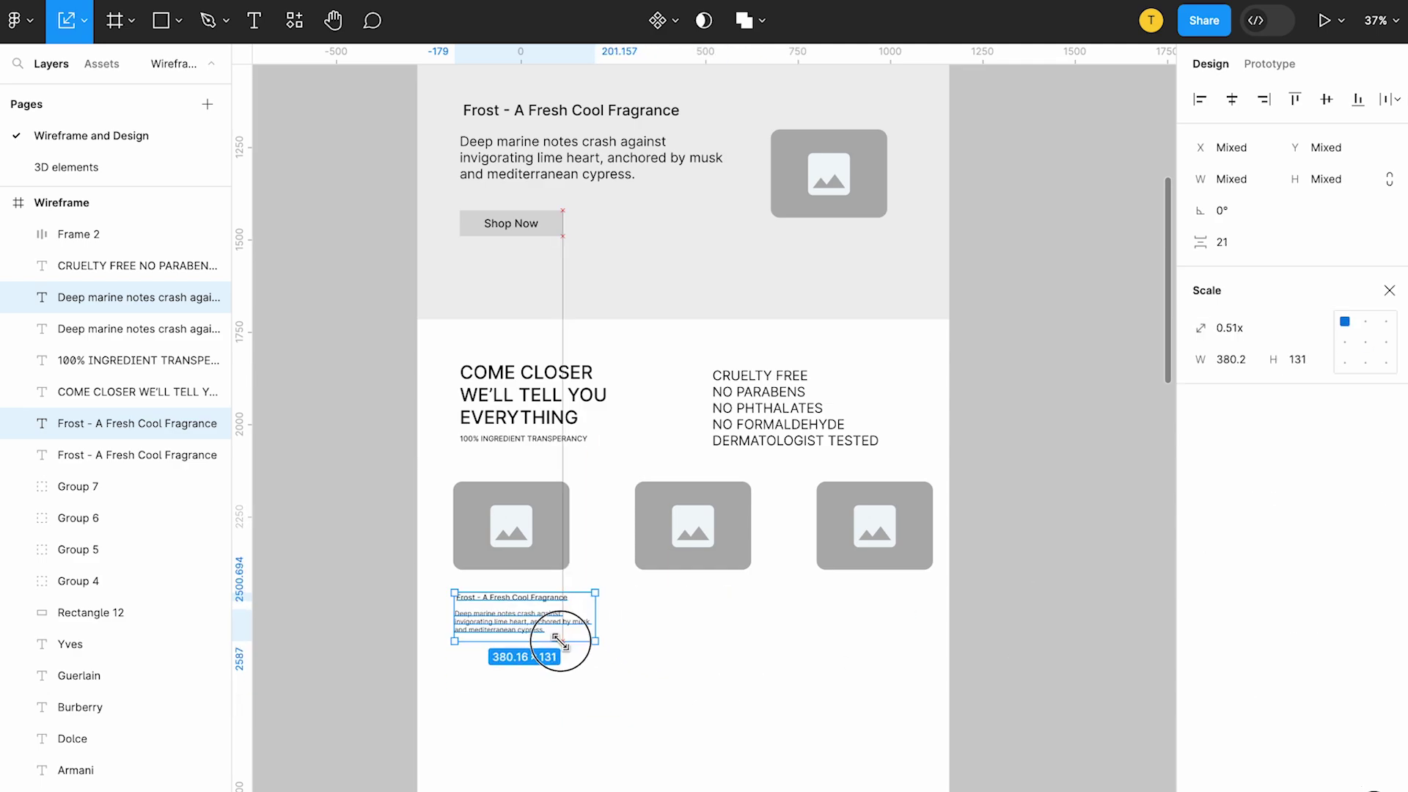
# Split the copied Frost title onto two lines and enlarge its text box.
pyautogui.click(587, 701)
pyautogui.click(562, 643)
pyautogui.scroll(3, 562, 644)
pyautogui.doubleClick(426, 594)
pyautogui.press('BackSpace')
pyautogui.press('Return')
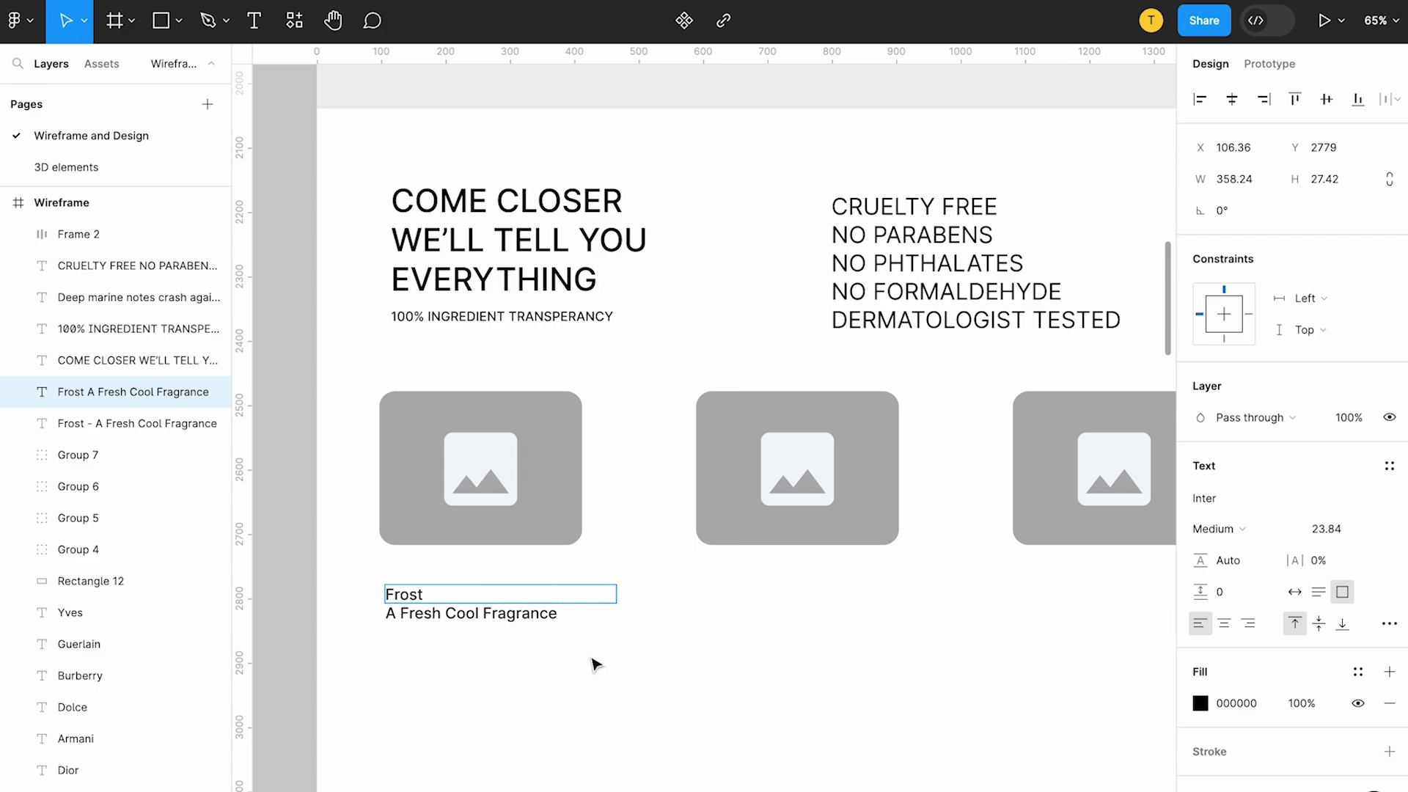
pyautogui.press('Escape')
pyautogui.moveTo(550, 606); pyautogui.dragTo(550, 629)
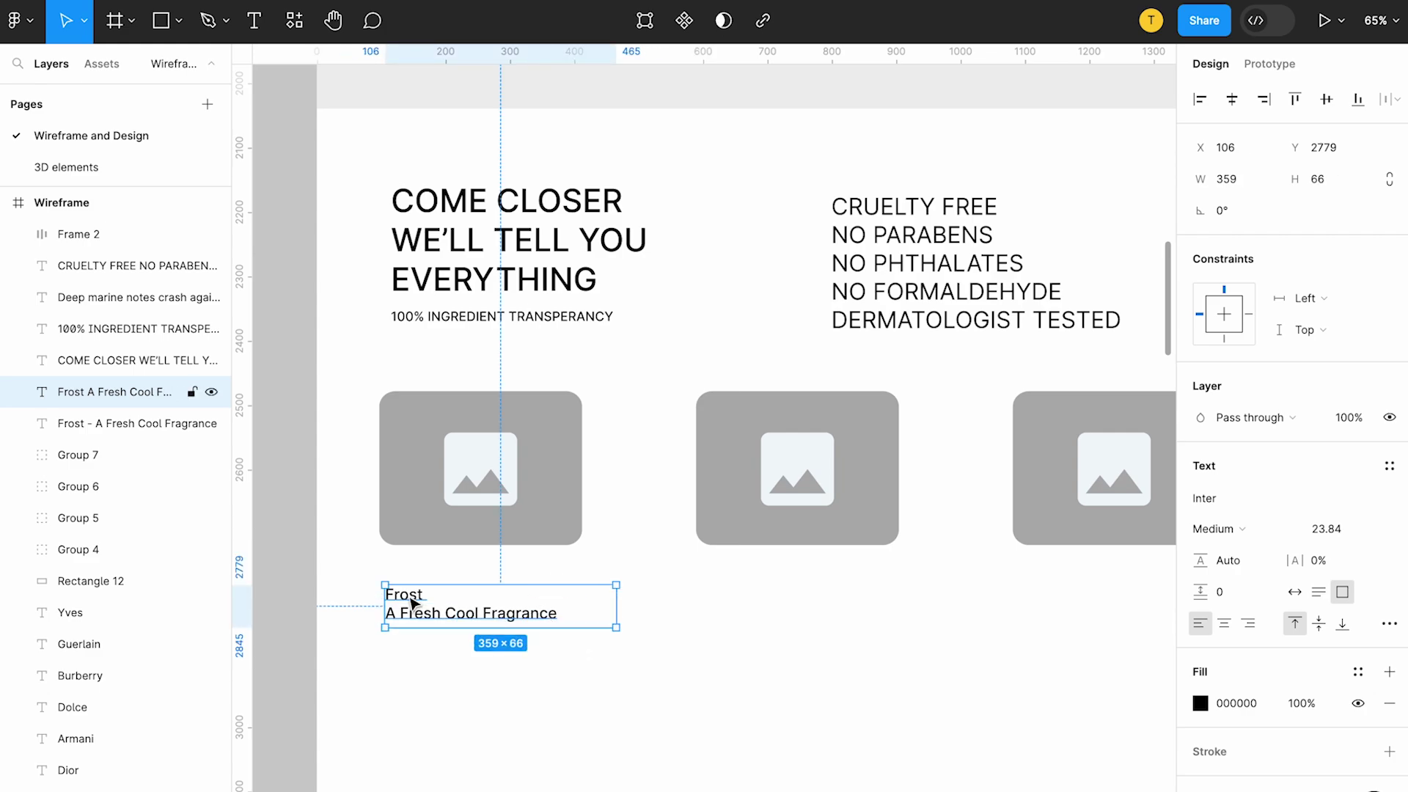
# Set the word Frost to Medium weight at size 40.
pyautogui.doubleClick(412, 602)
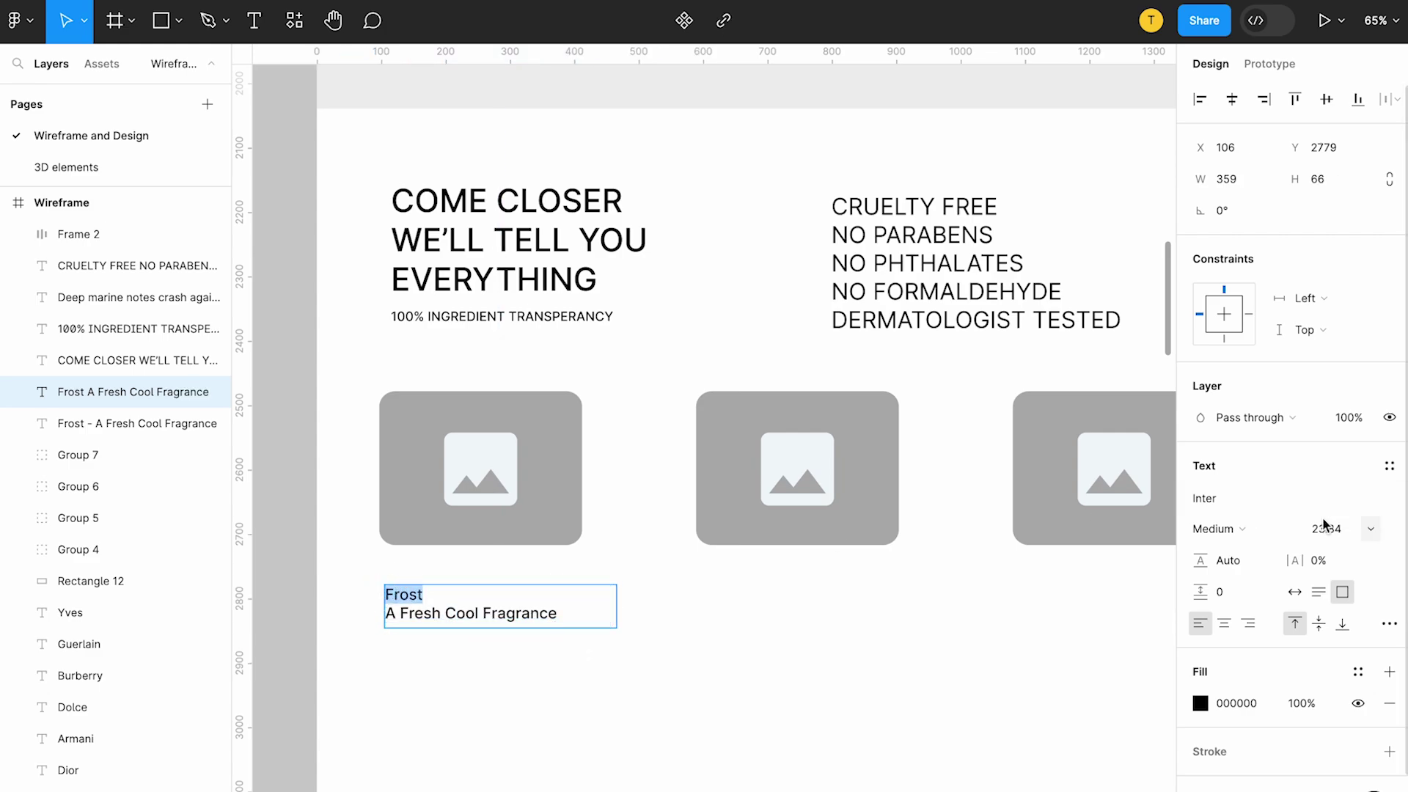
pyautogui.click(1224, 529)
pyautogui.click(1400, 522)
pyautogui.write('40')
pyautogui.press('Return')
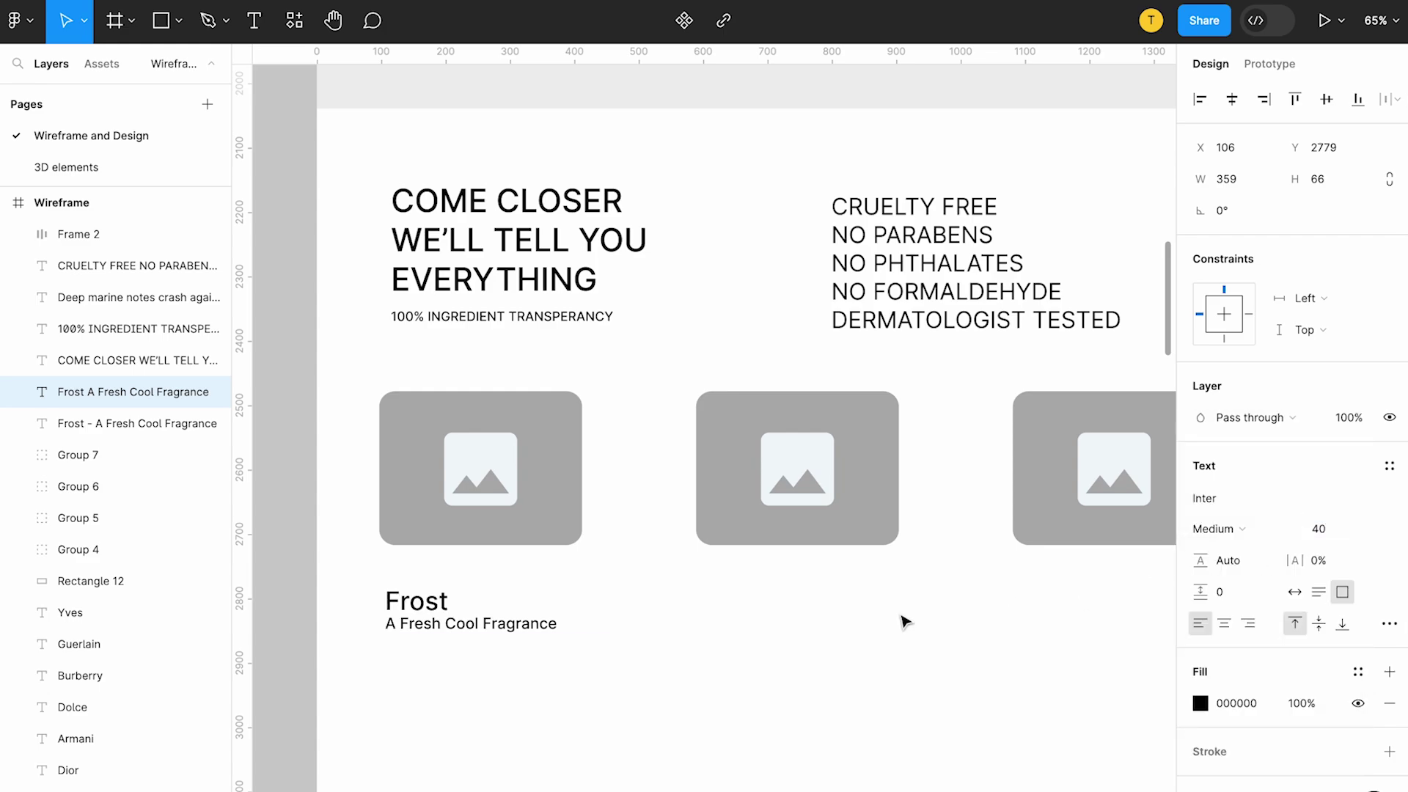
# Cut the 'A Fresh Cool Fragrance' tagline out of the Frost text into its own layer.
pyautogui.doubleClick(551, 629)
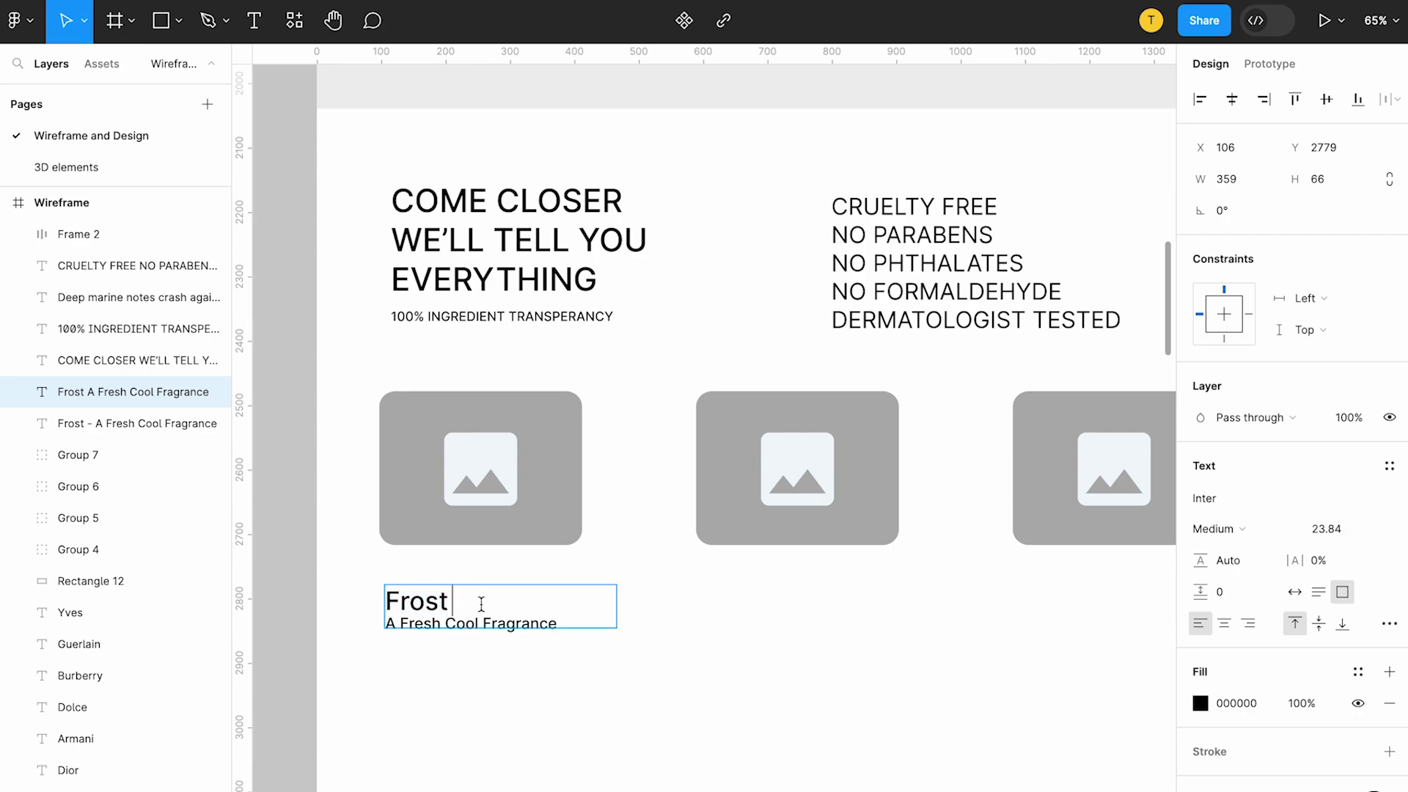
pyautogui.press('Return')
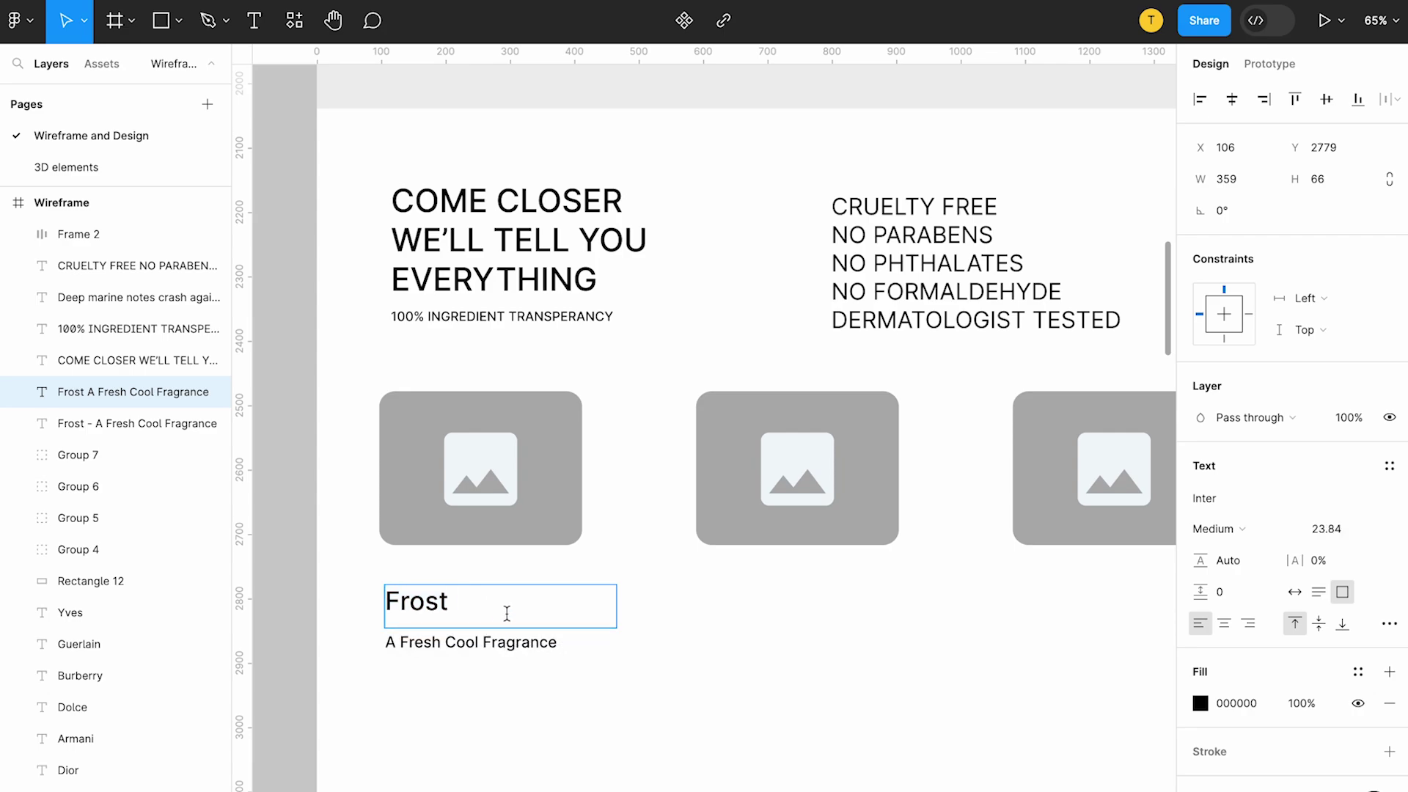
pyautogui.press('BackSpace')
pyautogui.moveTo(449, 603); pyautogui.dragTo(644, 676)
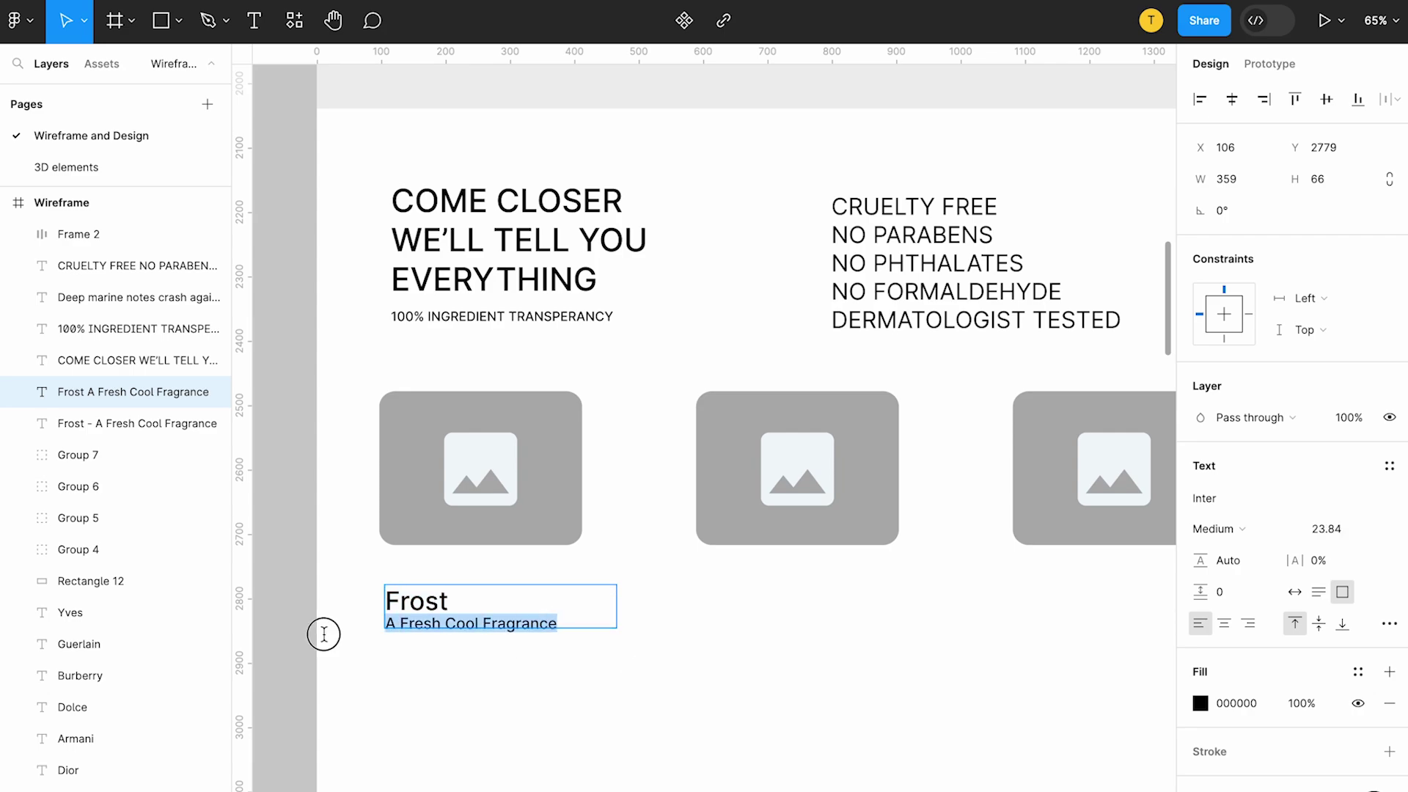
pyautogui.press('BackSpace')
pyautogui.press('Escape')
pyautogui.moveTo(432, 622)
pyautogui.mouseDown()
pyautogui.moveTo(476, 632)
pyautogui.moveTo(469, 593)
pyautogui.mouseUp()
pyautogui.hotkey('ctrl', 'v')
# Group the title and tagline, retyped as 'TILE NAME' and 'SUBLINE'.
pyautogui.keyDown('shift'); pyautogui.click(475, 621); pyautogui.keyUp('shift')
pyautogui.hotkey('ctrl', 'g')
pyautogui.doubleClick(415, 576)
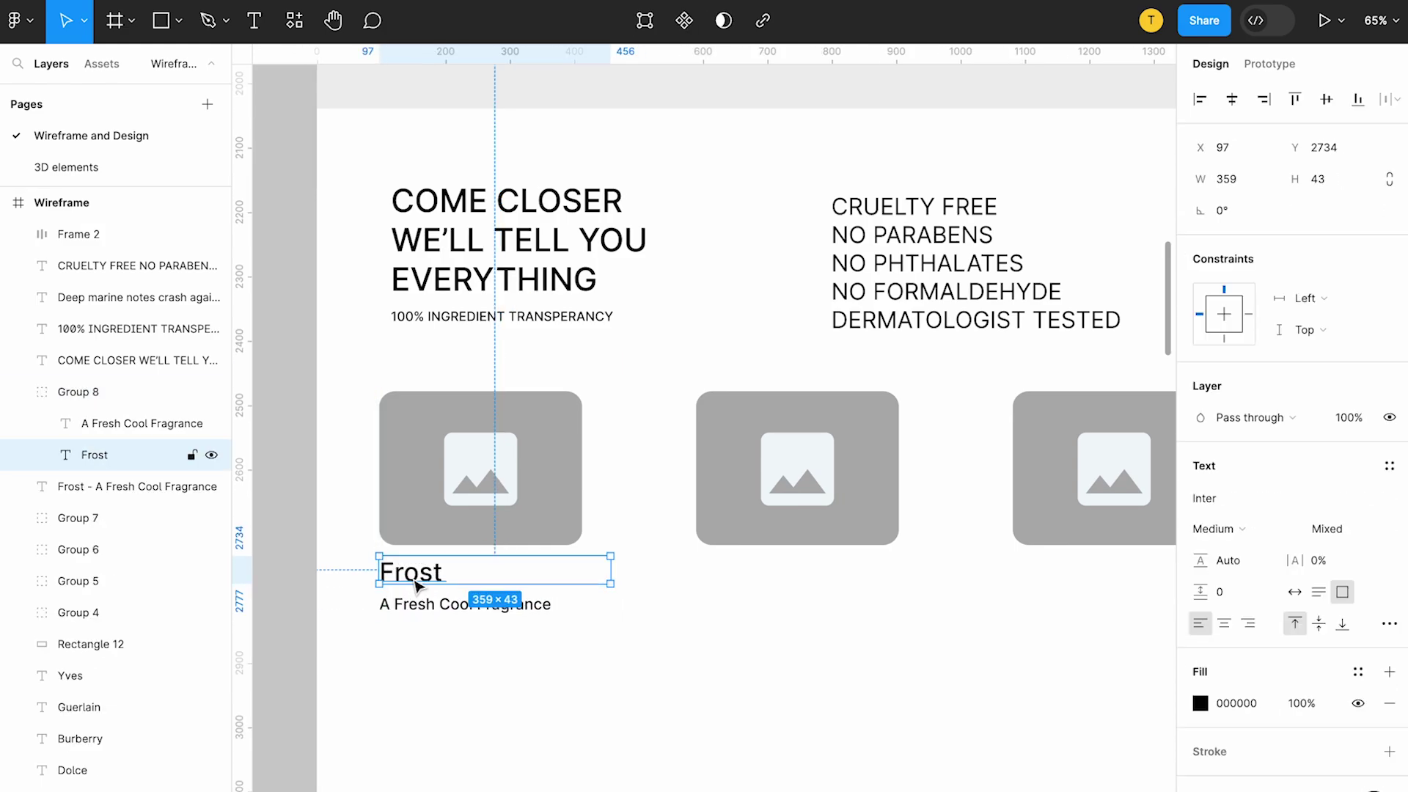
pyautogui.write('TILE')
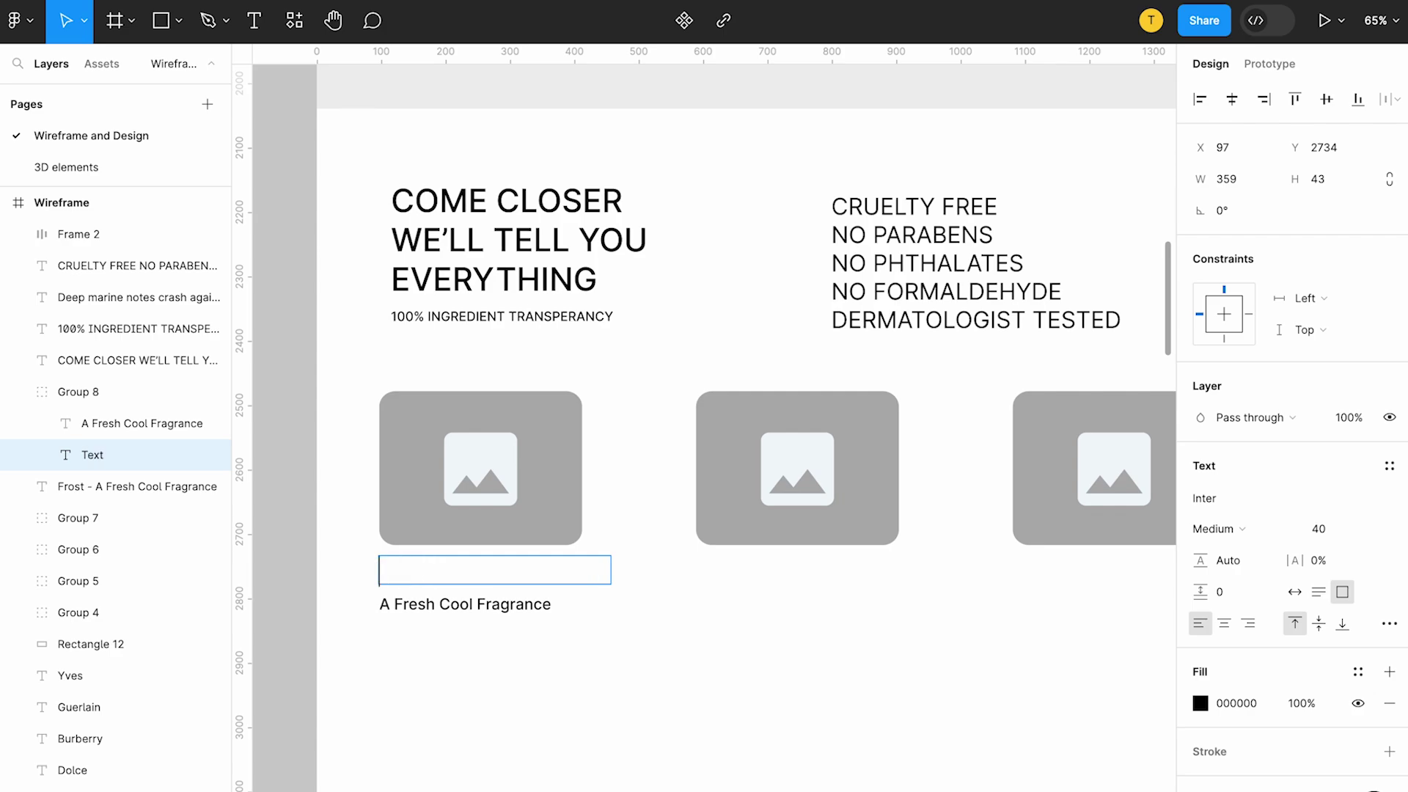
pyautogui.write(' NAME')
pyautogui.doubleClick(426, 611)
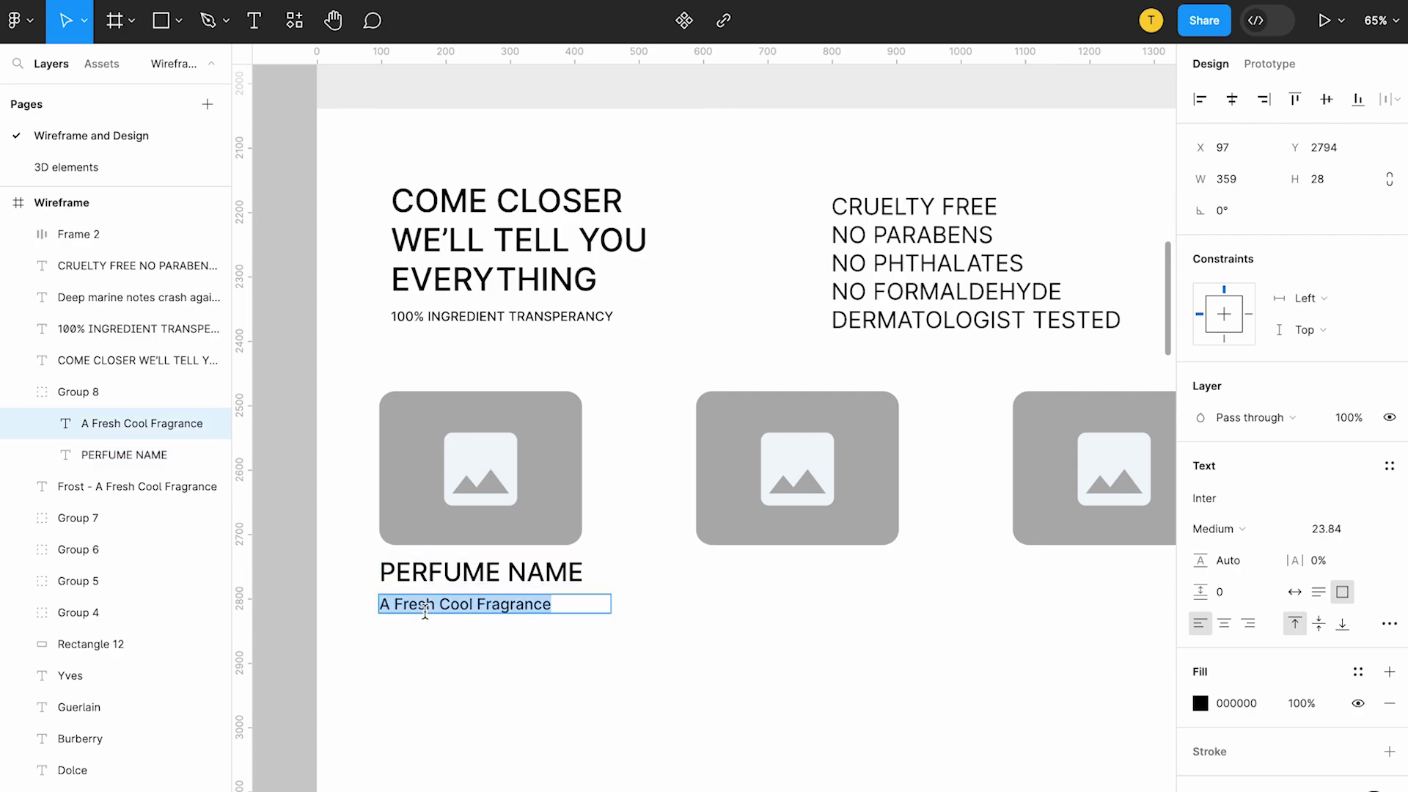
pyautogui.write('SUBLINE')
pyautogui.press('Escape')
pyautogui.hotkey('ctrl', 'g')
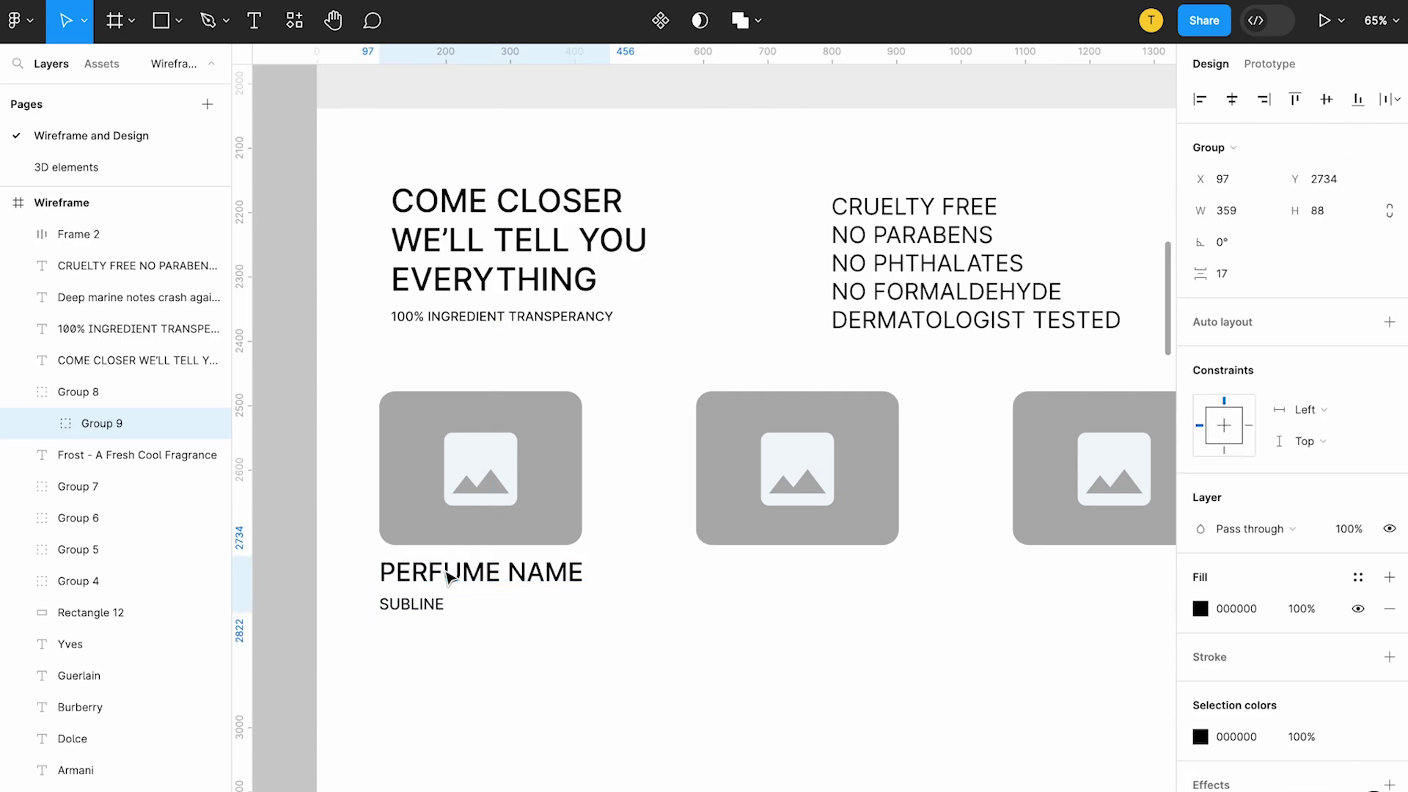
# Duplicate the title-and-subline group under the second and third images.
pyautogui.moveTo(443, 579); pyautogui.dragTo(761, 580)
pyautogui.hotkey('ctrl', 'd')
pyautogui.hscroll(2, 757, 578)
pyautogui.scroll(-3, 758, 579)
pyautogui.click(699, 630)
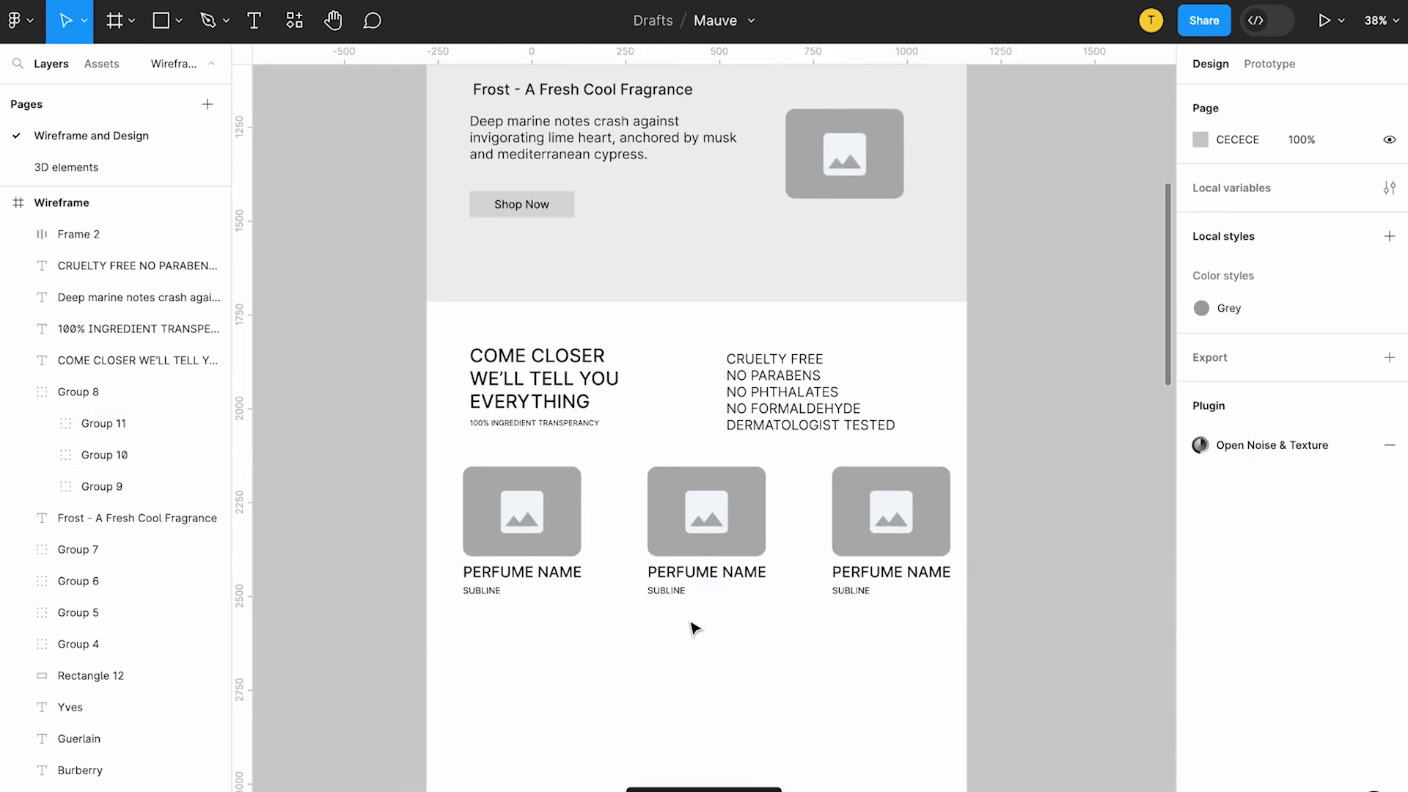
# Ungroup the group holding the three text pairs.
pyautogui.moveTo(490, 619); pyautogui.dragTo(557, 456)
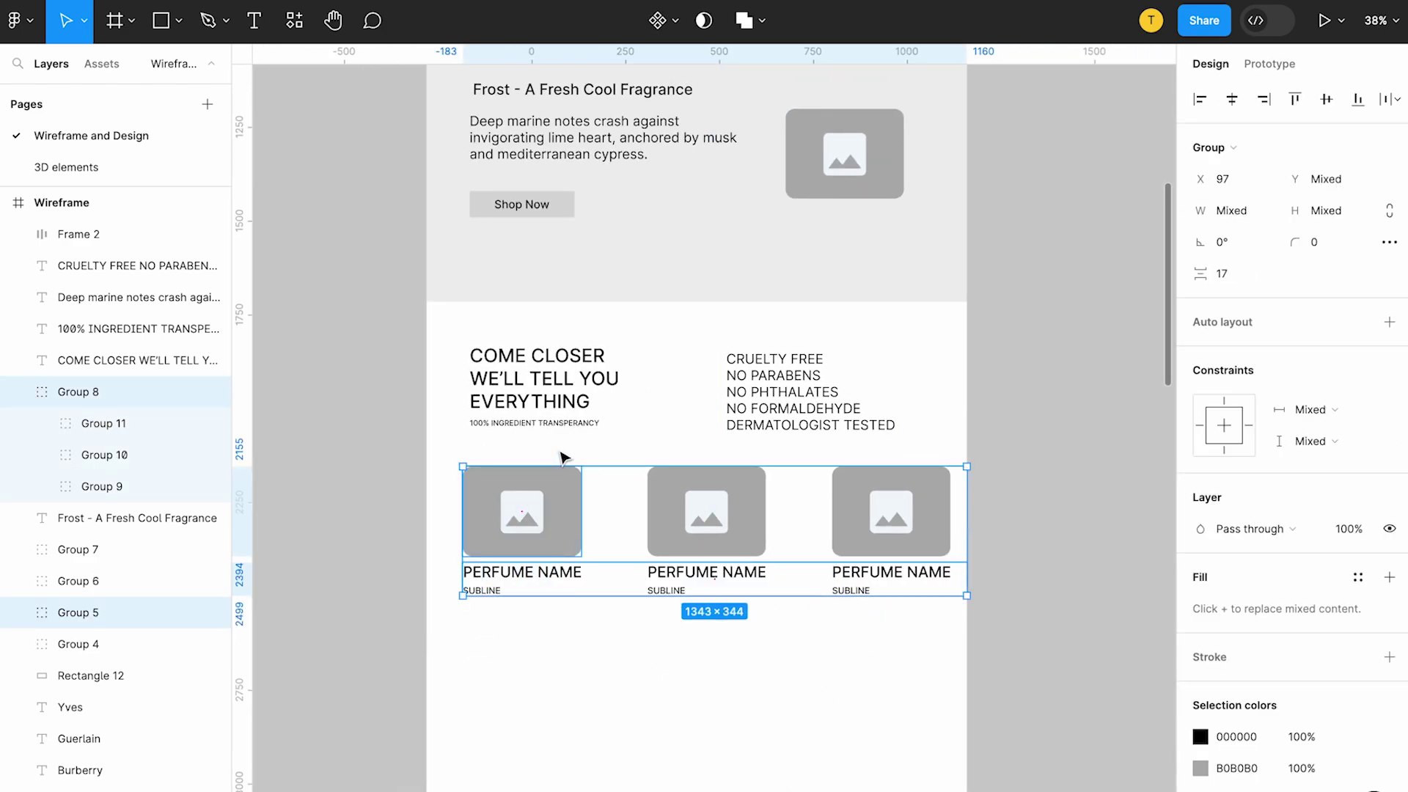
pyautogui.click(512, 638)
pyautogui.click(695, 583)
pyautogui.rightClick(702, 568)
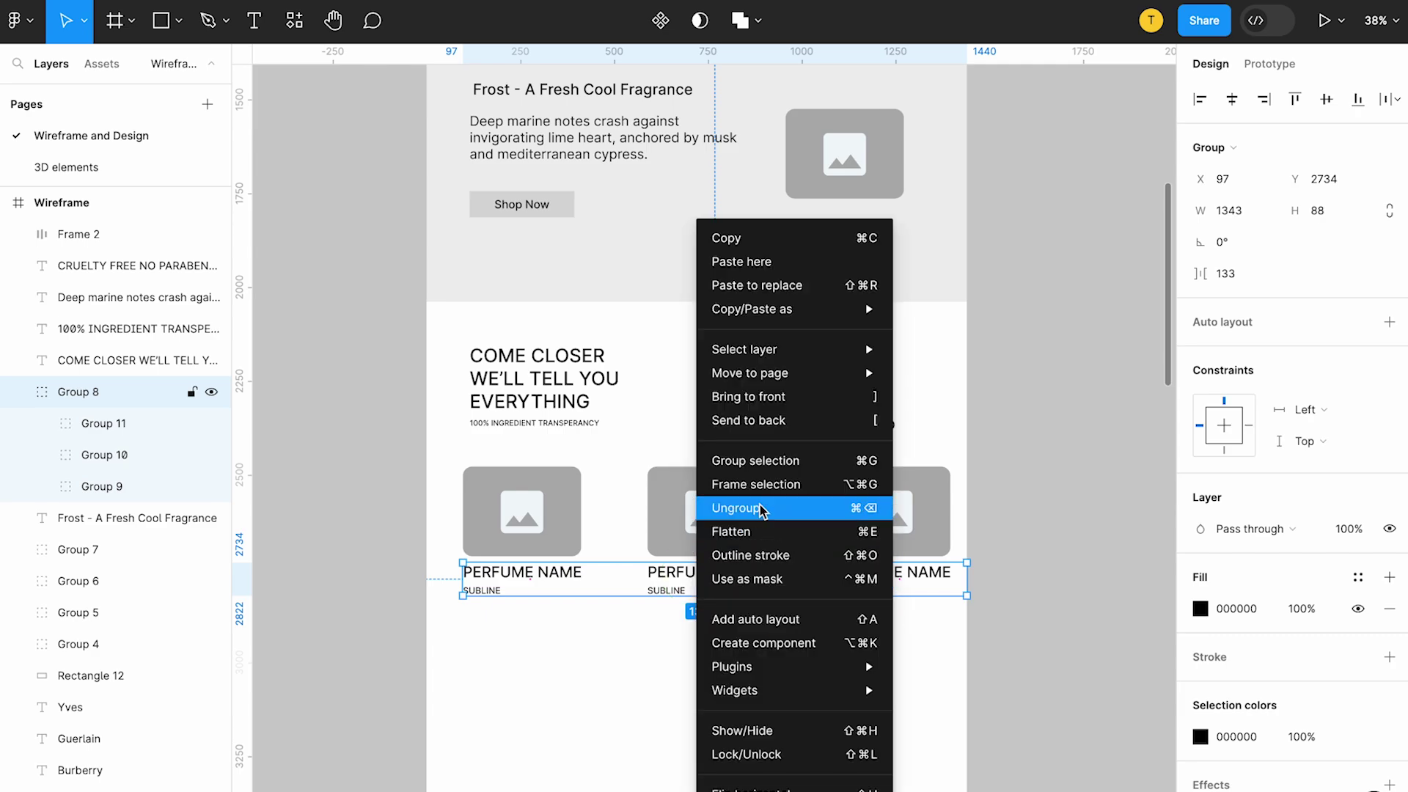
pyautogui.click(722, 503)
# Group each of the three images with its text pair into a card.
pyautogui.moveTo(487, 628); pyautogui.dragTo(561, 480)
pyautogui.hotkey('ctrl', 'g')
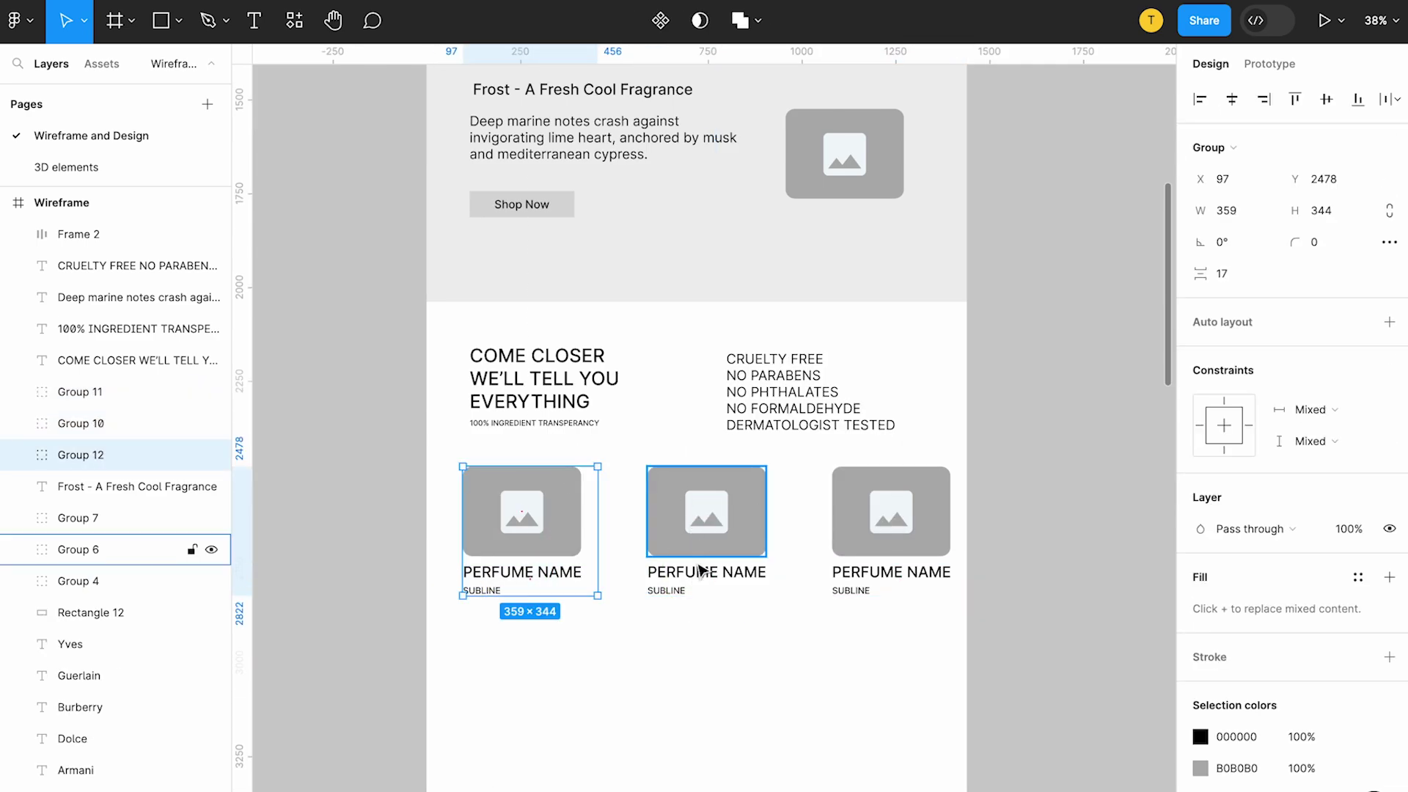
pyautogui.moveTo(675, 618); pyautogui.dragTo(729, 495)
pyautogui.hotkey('ctrl', 'g')
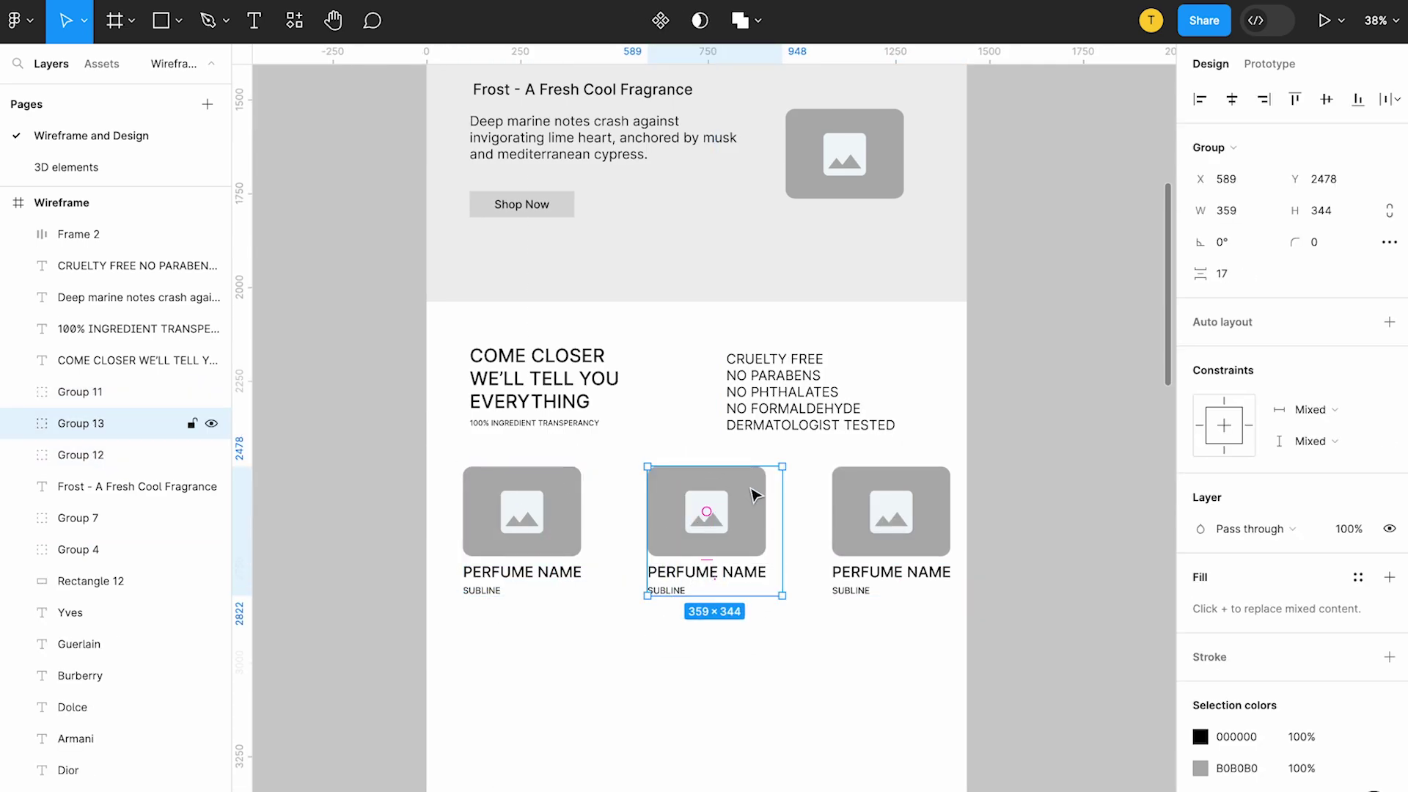
pyautogui.moveTo(842, 628); pyautogui.dragTo(938, 577)
pyautogui.hotkey('ctrl', 'g')
# Narrow the card text pairs to match the image width.
pyautogui.doubleClick(941, 577)
pyautogui.scroll(3, 941, 577)
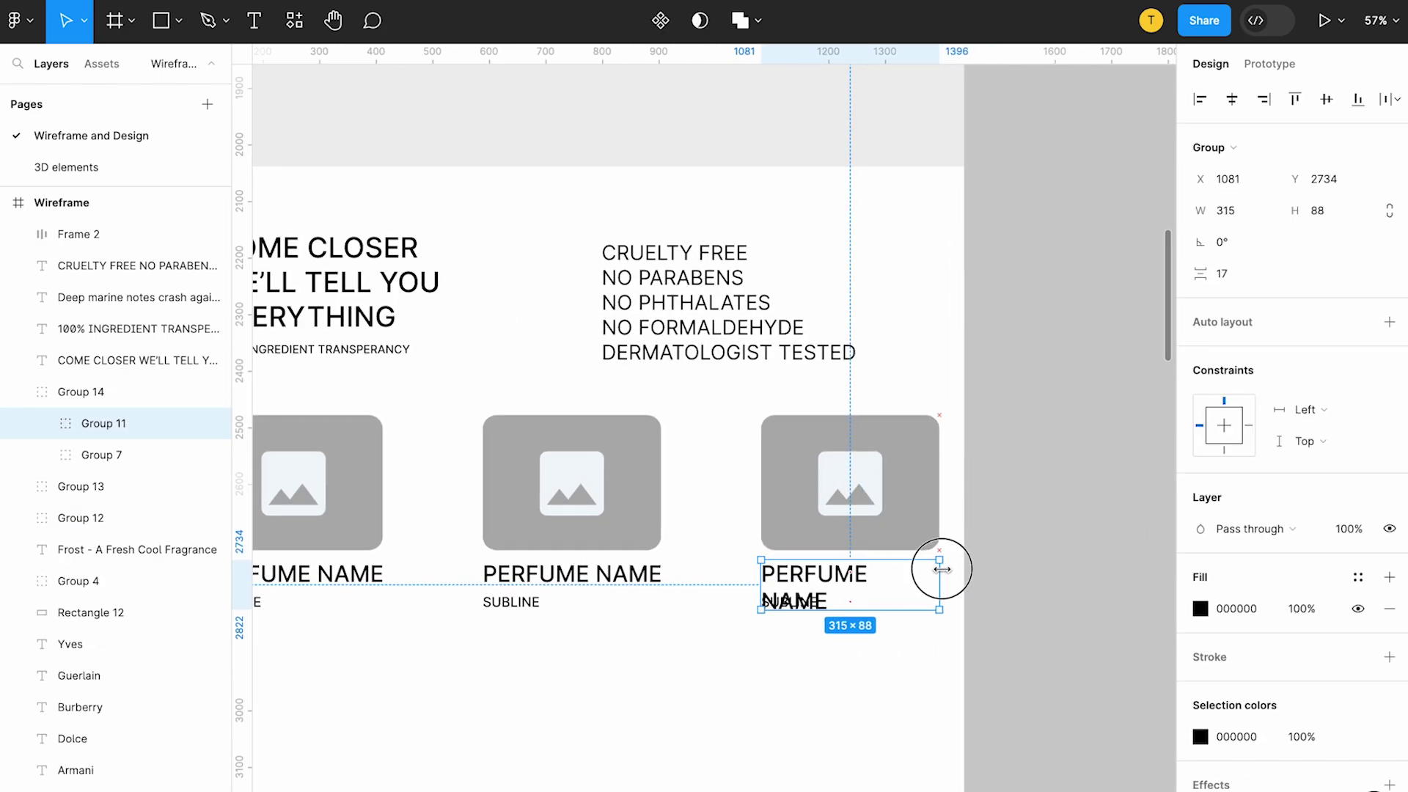
pyautogui.doubleClick(644, 584)
pyautogui.moveTo(686, 580); pyautogui.dragTo(612, 559)
pyautogui.hscroll(-5, 672, 580)
pyautogui.doubleClick(623, 557)
pyautogui.click(587, 630)
pyautogui.scroll(-5, 563, 625)
# Wrap the three cards in an auto-layout row with about 105 spacing.
pyautogui.moveTo(563, 625); pyautogui.dragTo(902, 487)
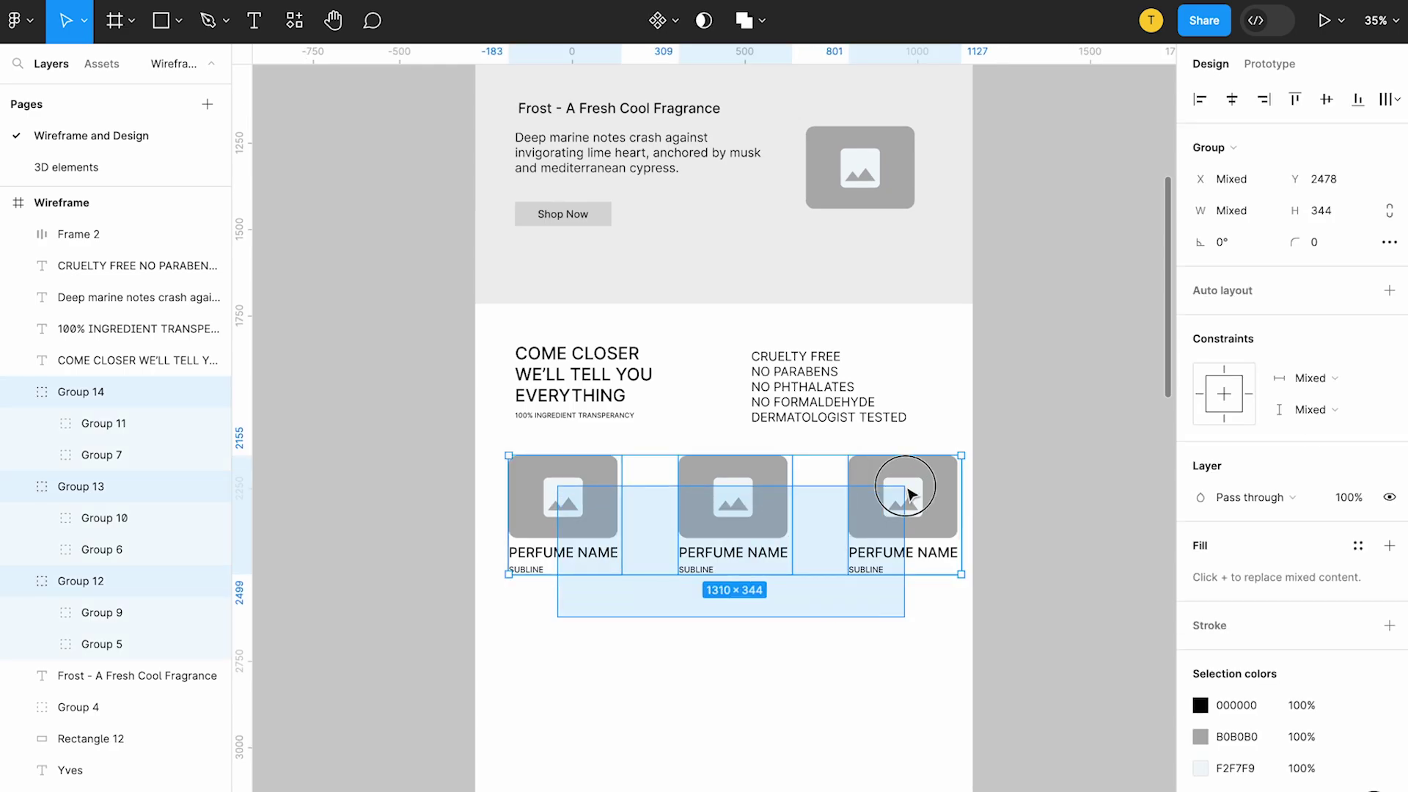
pyautogui.click(1387, 289)
pyautogui.moveTo(817, 514); pyautogui.dragTo(807, 514)
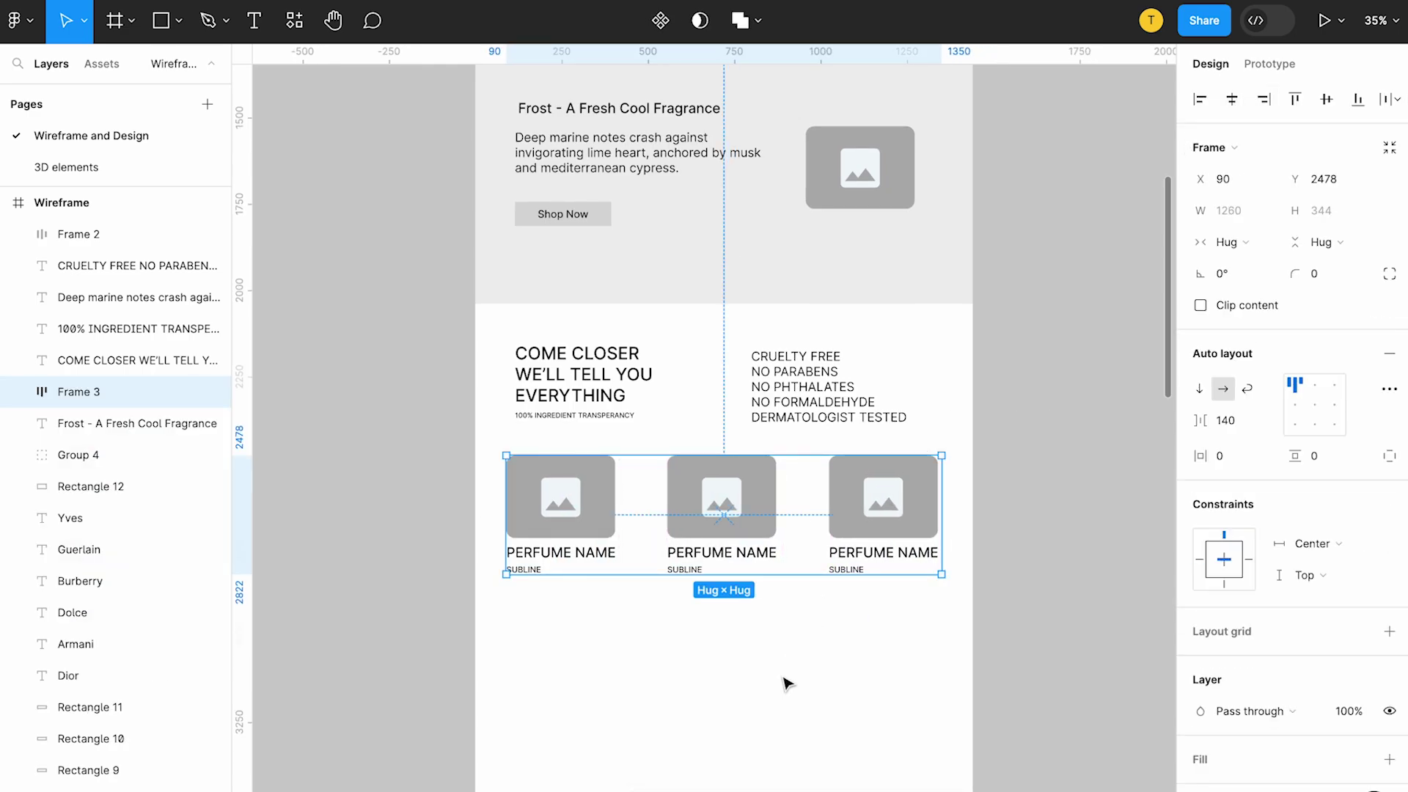
pyautogui.moveTo(803, 512)
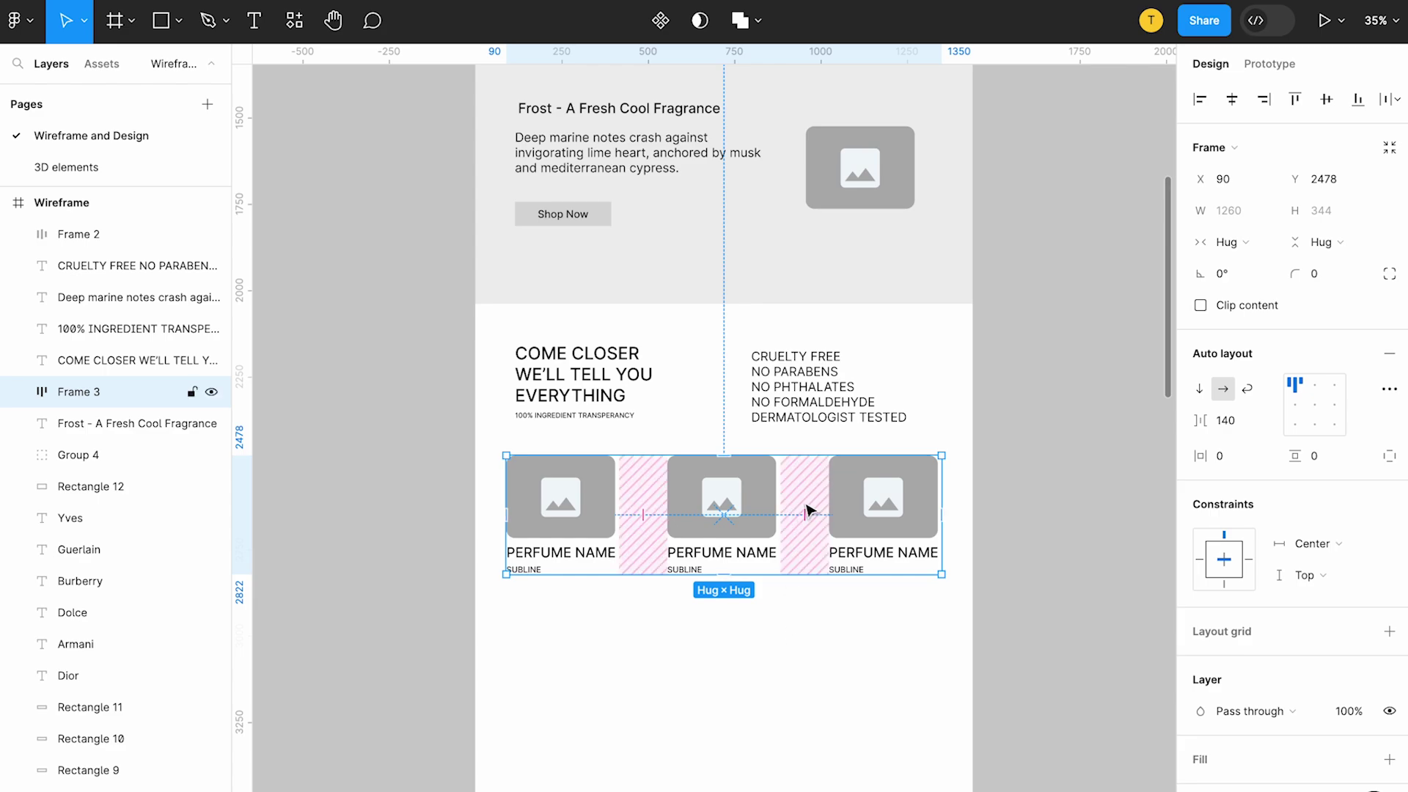
pyautogui.moveTo(803, 518); pyautogui.dragTo(783, 517)
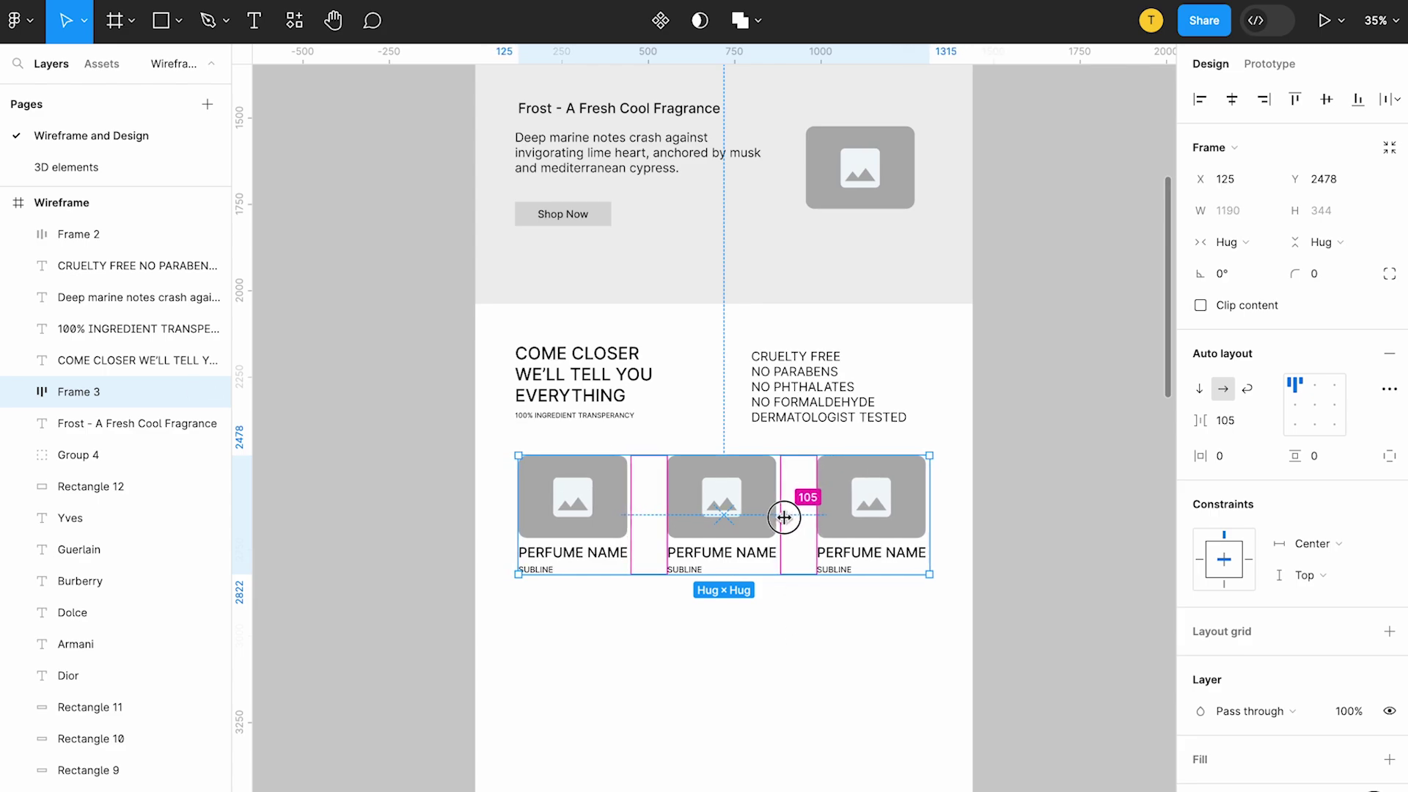
pyautogui.click(771, 616)
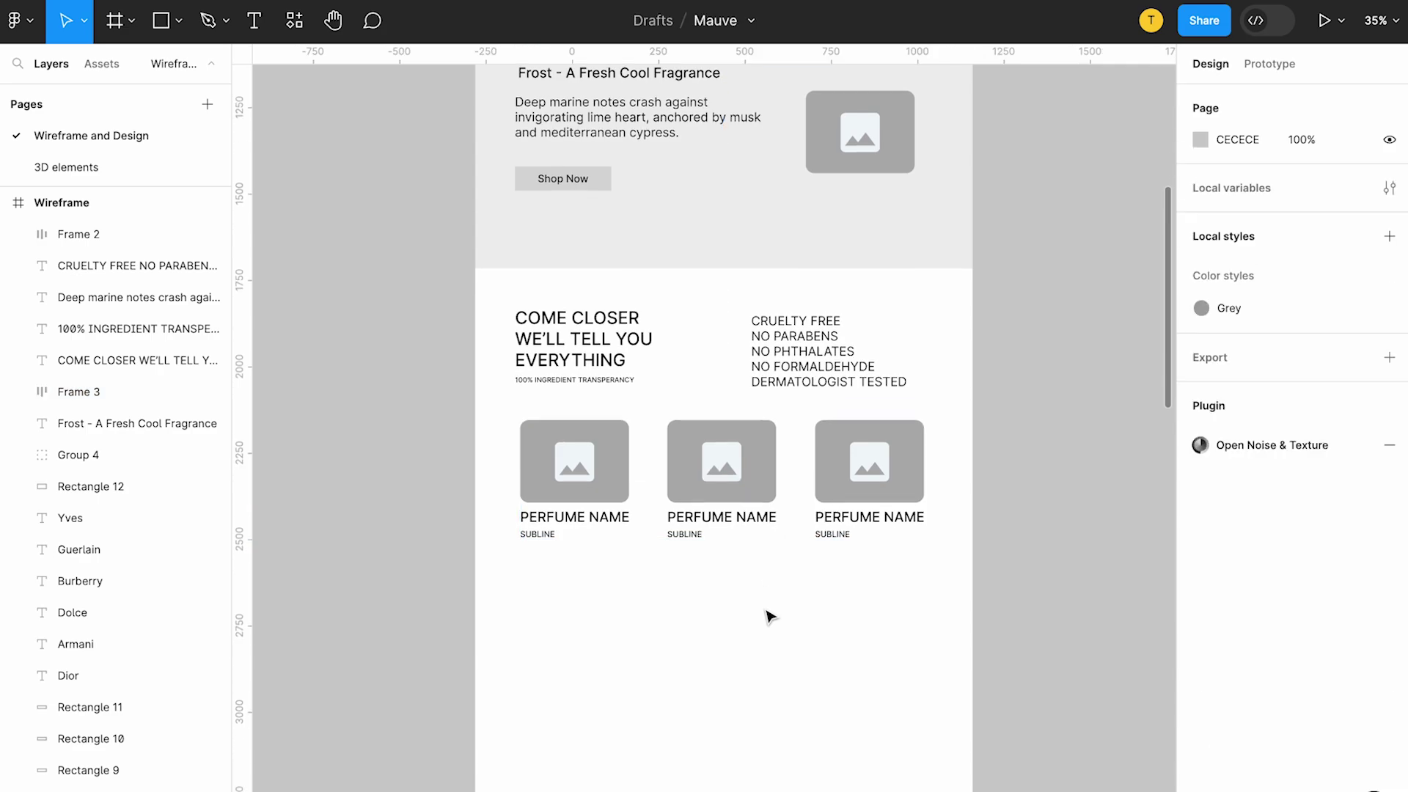
# Group the transparency heading and claims list and centre them horizontally.
pyautogui.scroll(-2, 770, 616)
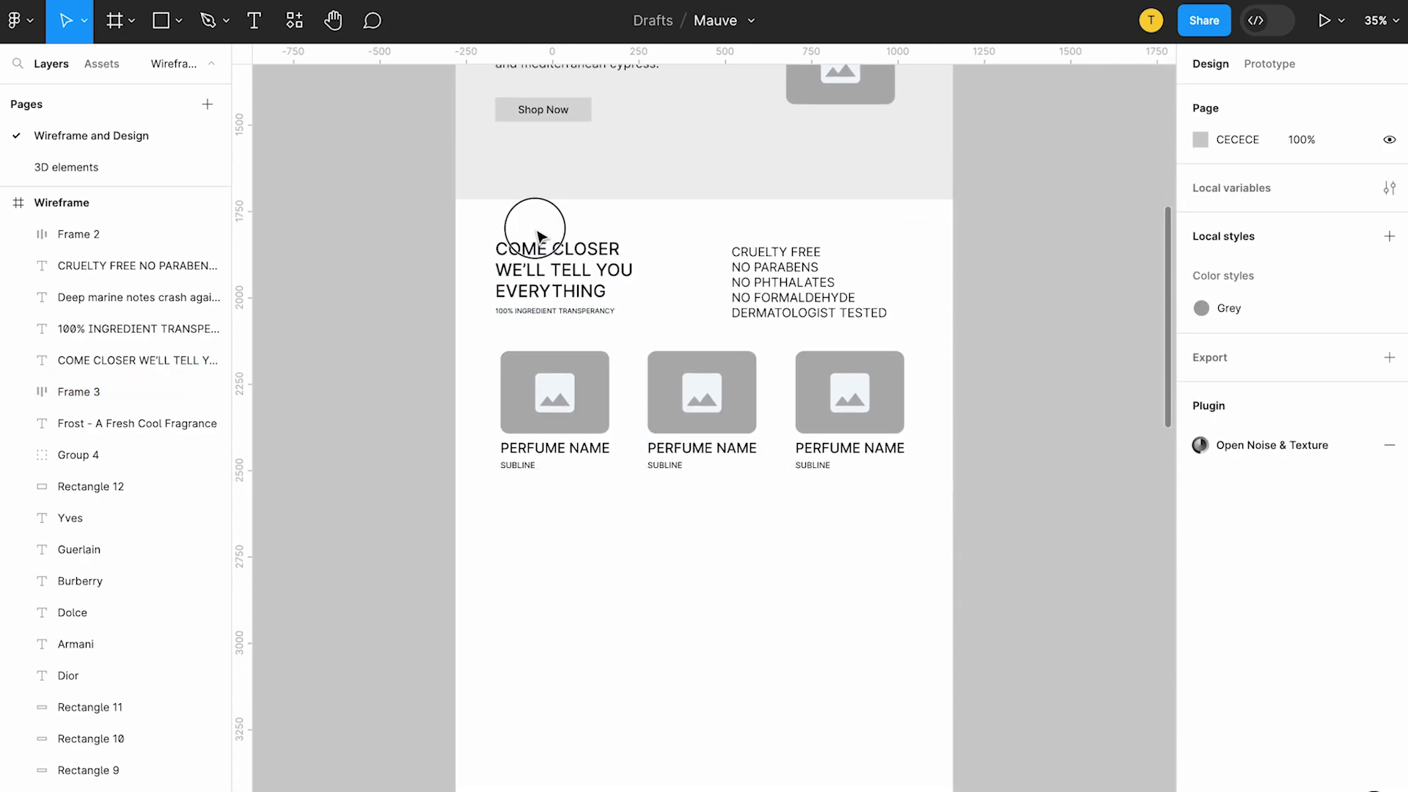
pyautogui.moveTo(539, 236); pyautogui.dragTo(843, 318)
pyautogui.hotkey('ctrl', 'g')
pyautogui.hotkey('alt', 'h')
pyautogui.click(755, 635)
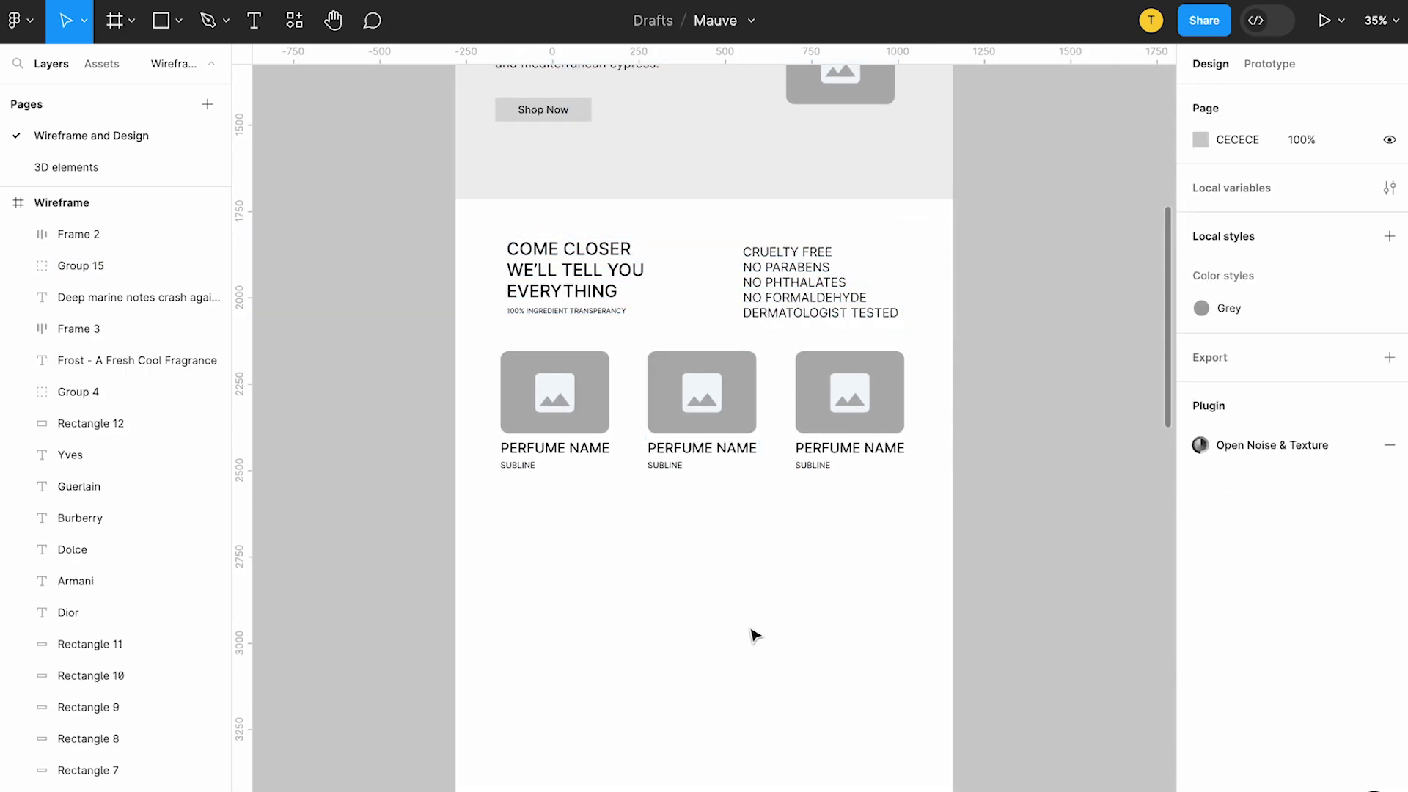
# Position the card row 151 below the COME CLOSER heading group.
pyautogui.scroll(-1, 755, 635)
pyautogui.moveTo(698, 383); pyautogui.dragTo(701, 410)
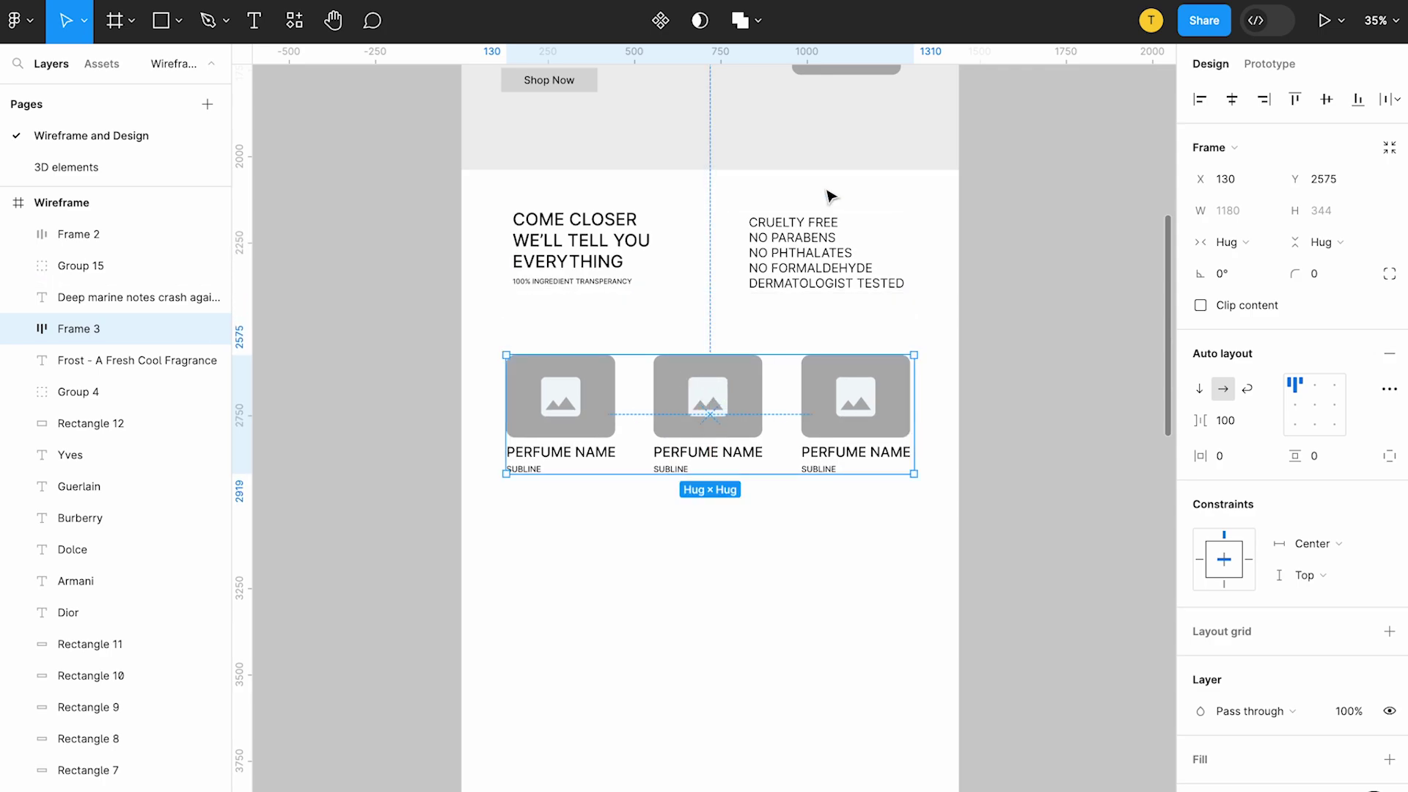
pyautogui.moveTo(811, 267)
pyautogui.mouseDown()
pyautogui.moveTo(782, 259)
pyautogui.moveTo(781, 294)
pyautogui.moveTo(786, 252)
pyautogui.mouseUp()
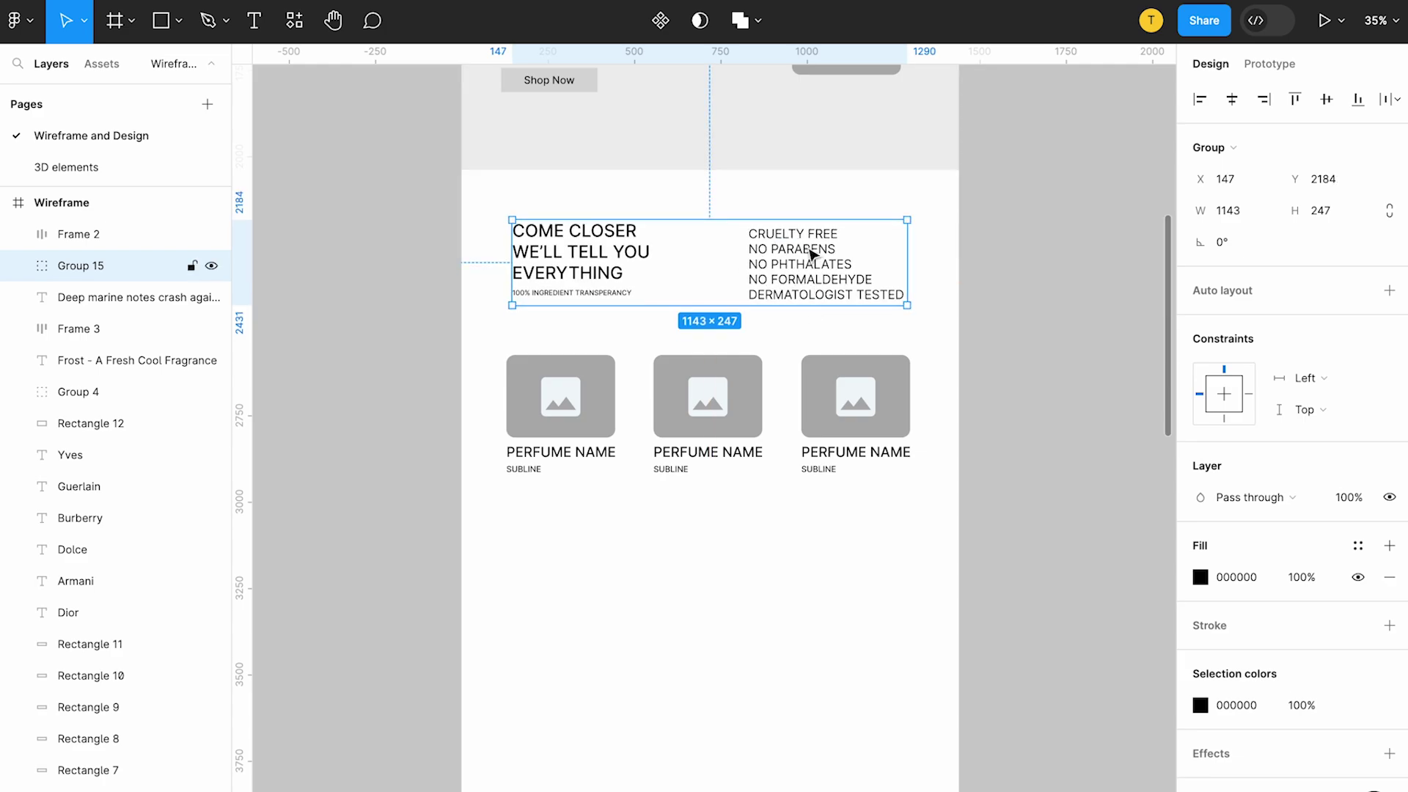
pyautogui.click(799, 410)
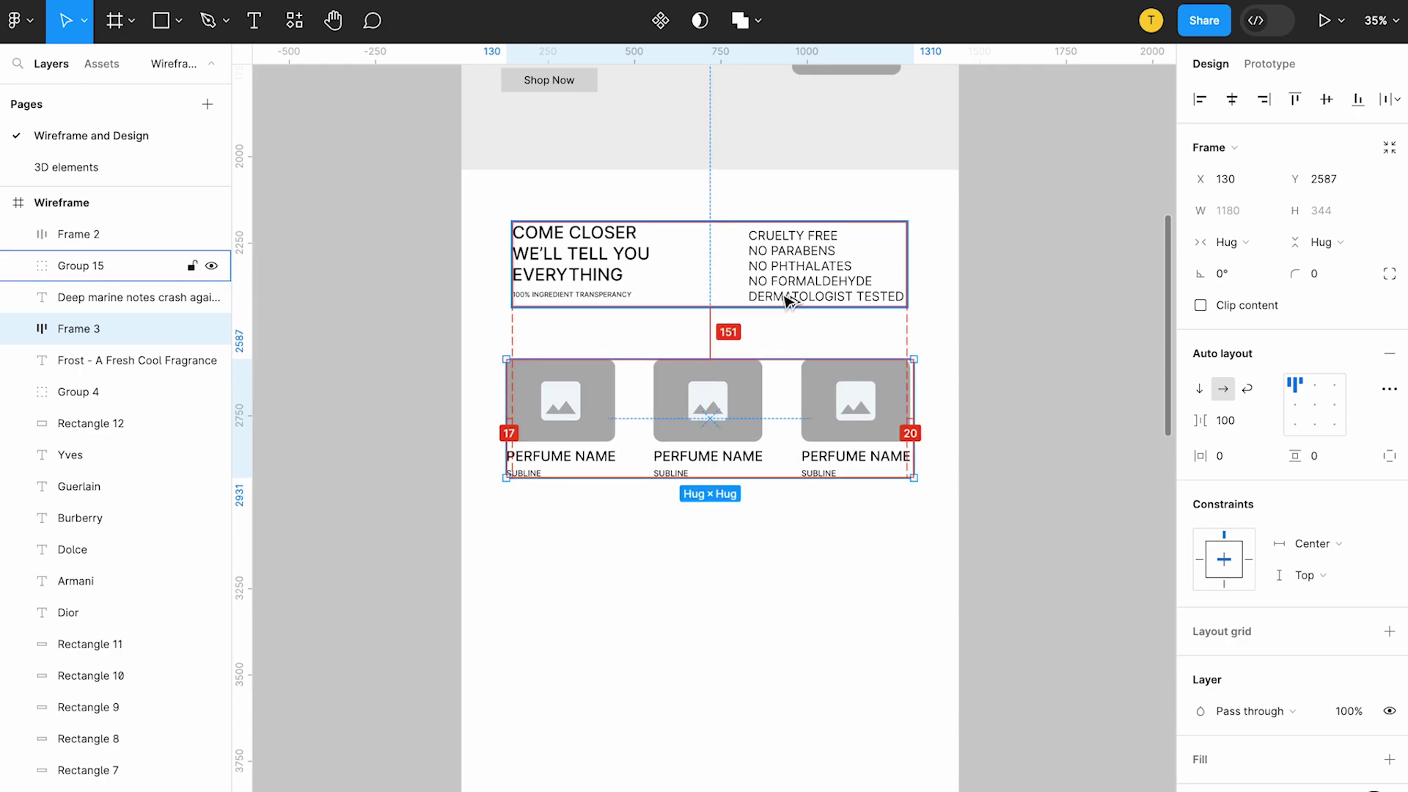
pyautogui.click(683, 610)
pyautogui.scroll(-2, 683, 610)
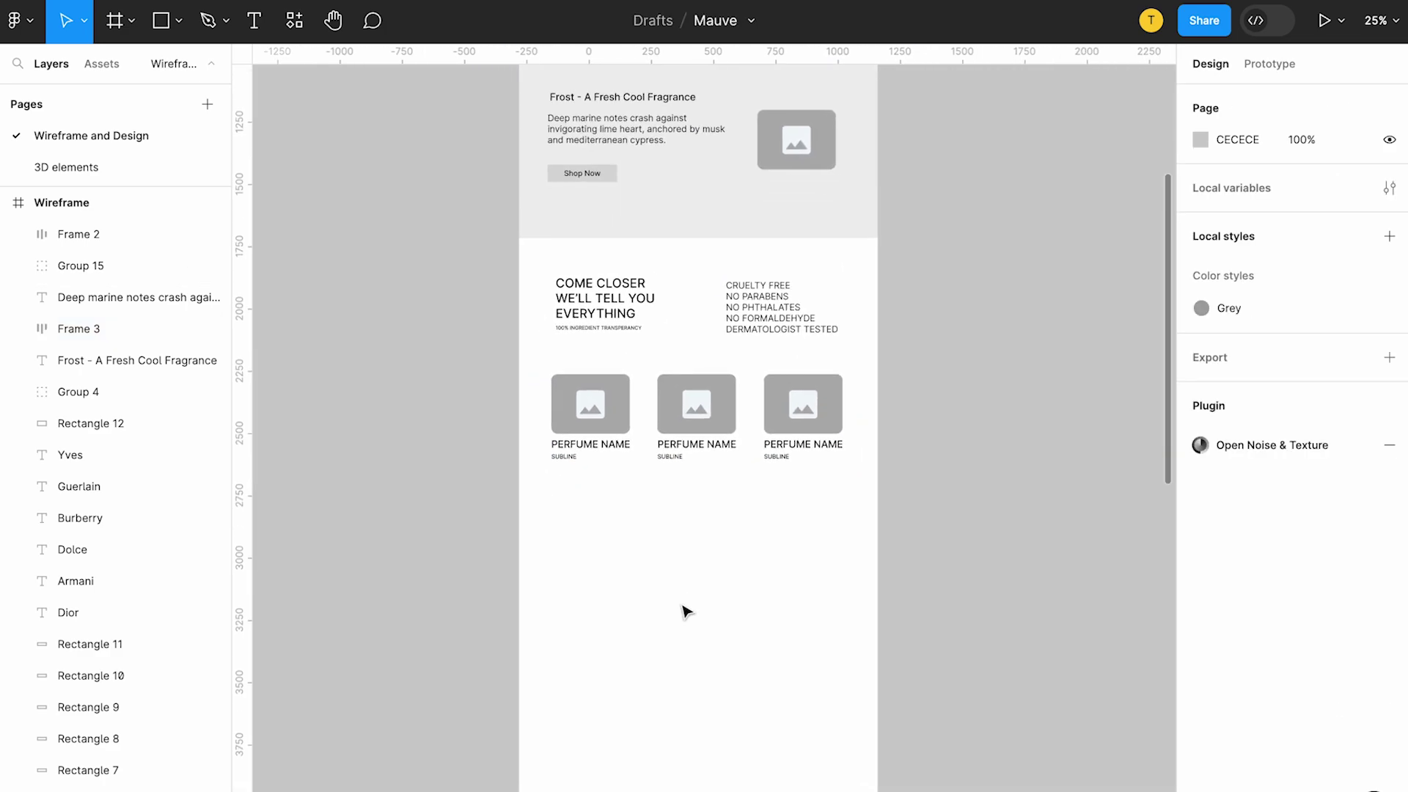
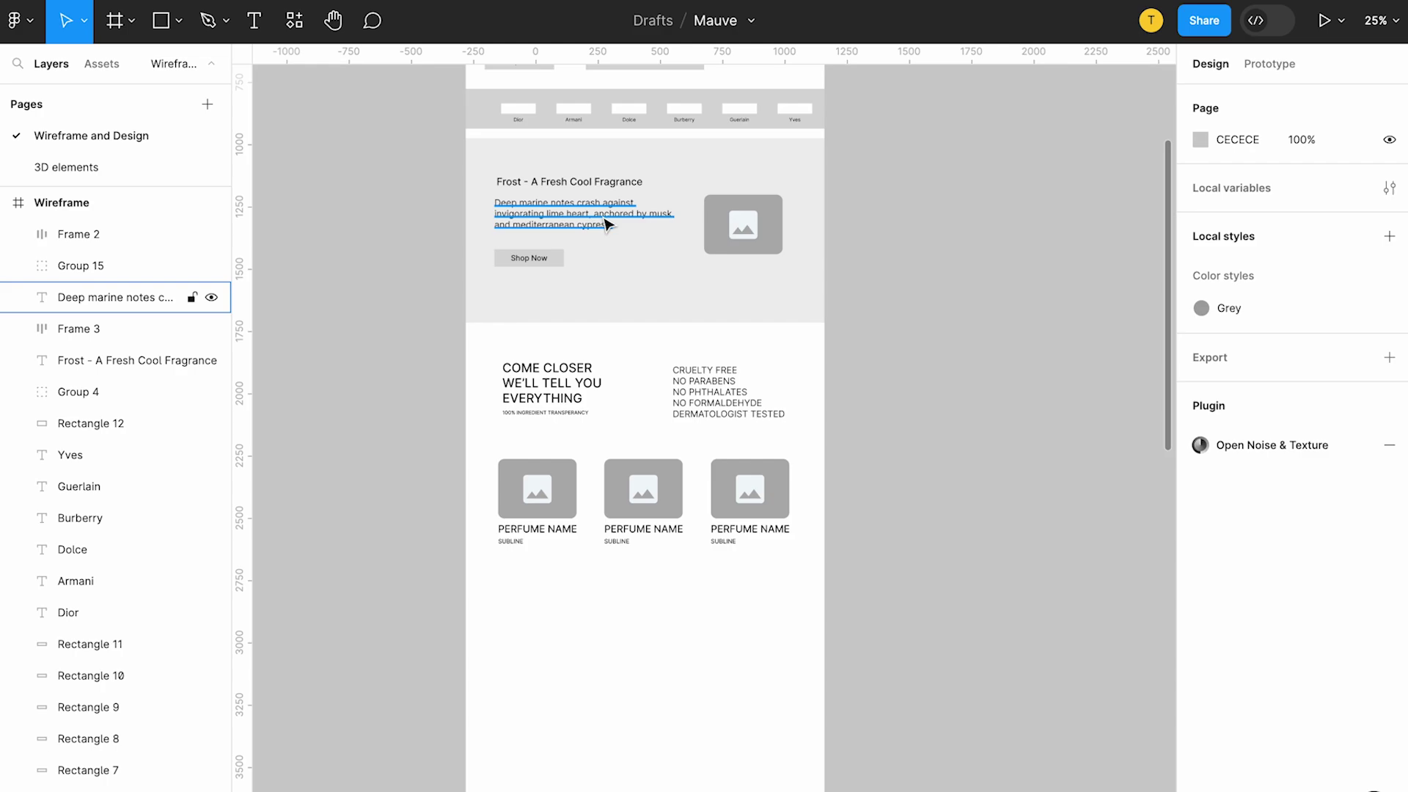
# Duplicate the COME CLOSER heading and move the copy below the perfume cards.
pyautogui.click(581, 372)
pyautogui.doubleClick(561, 380)
pyautogui.hotkey('ctrl', 'd')
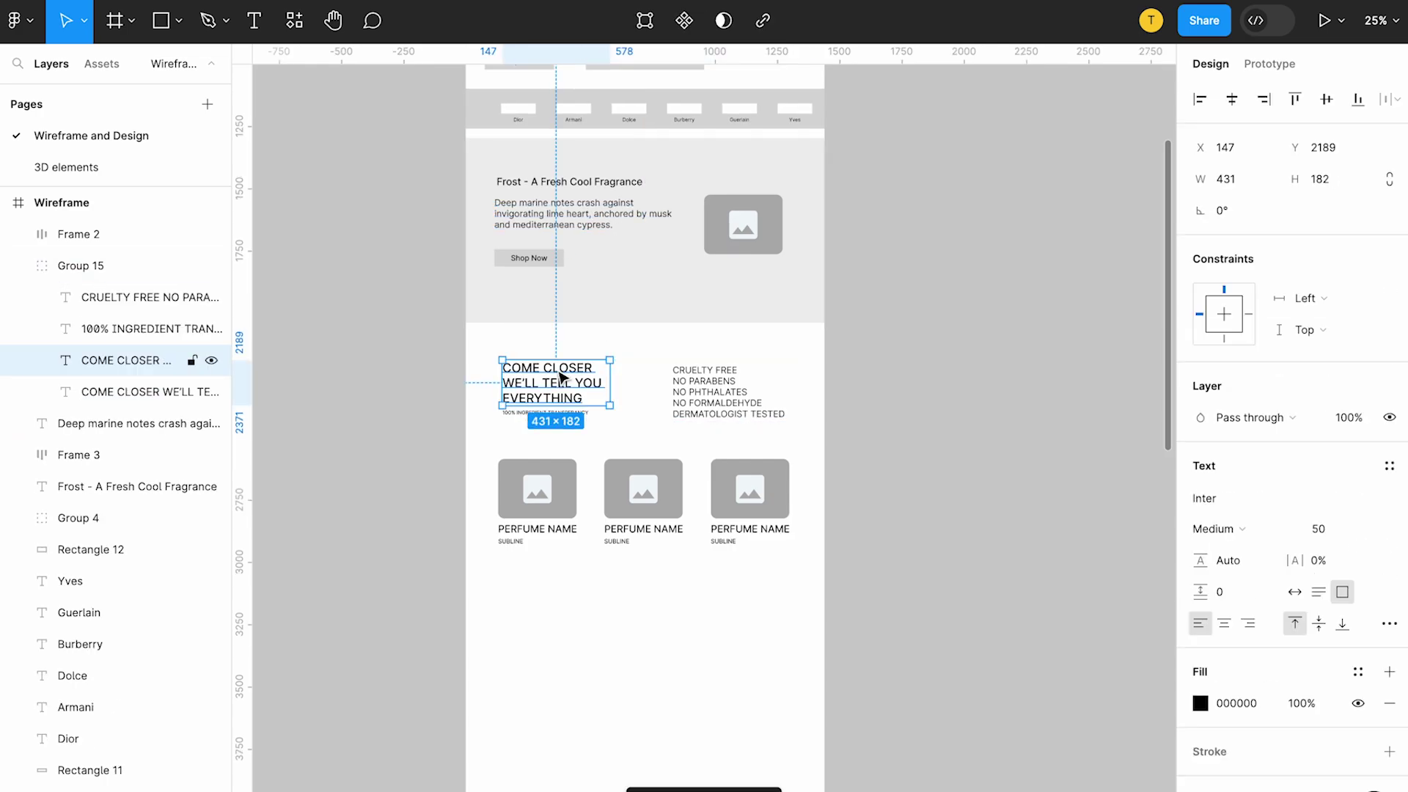
pyautogui.moveTo(561, 377); pyautogui.dragTo(547, 600)
pyautogui.scroll(3, 550, 605)
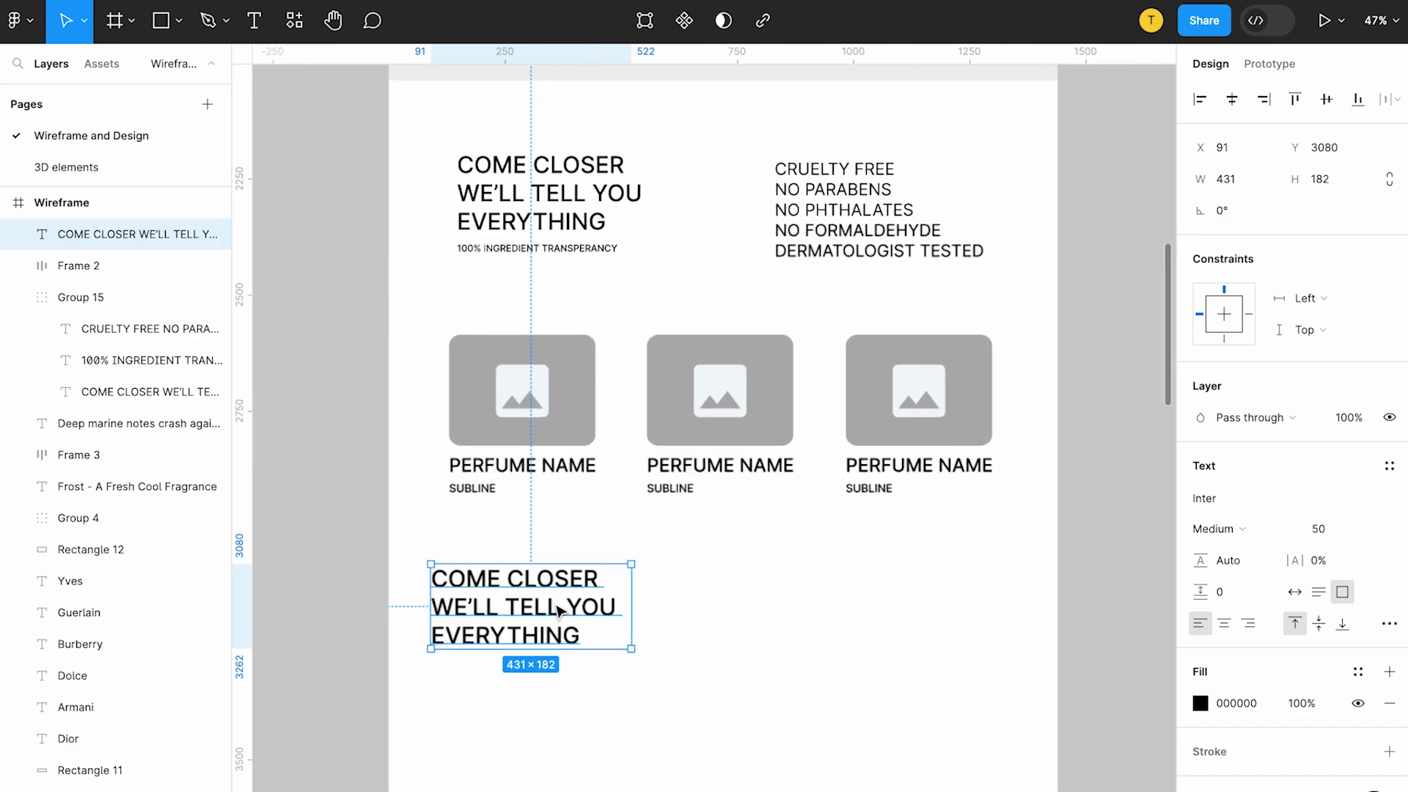
pyautogui.doubleClick(557, 609)
# Retype the copied heading as SHOP BY CATEGORIES and fit its box to one line.
pyautogui.write('CATEGORIE')
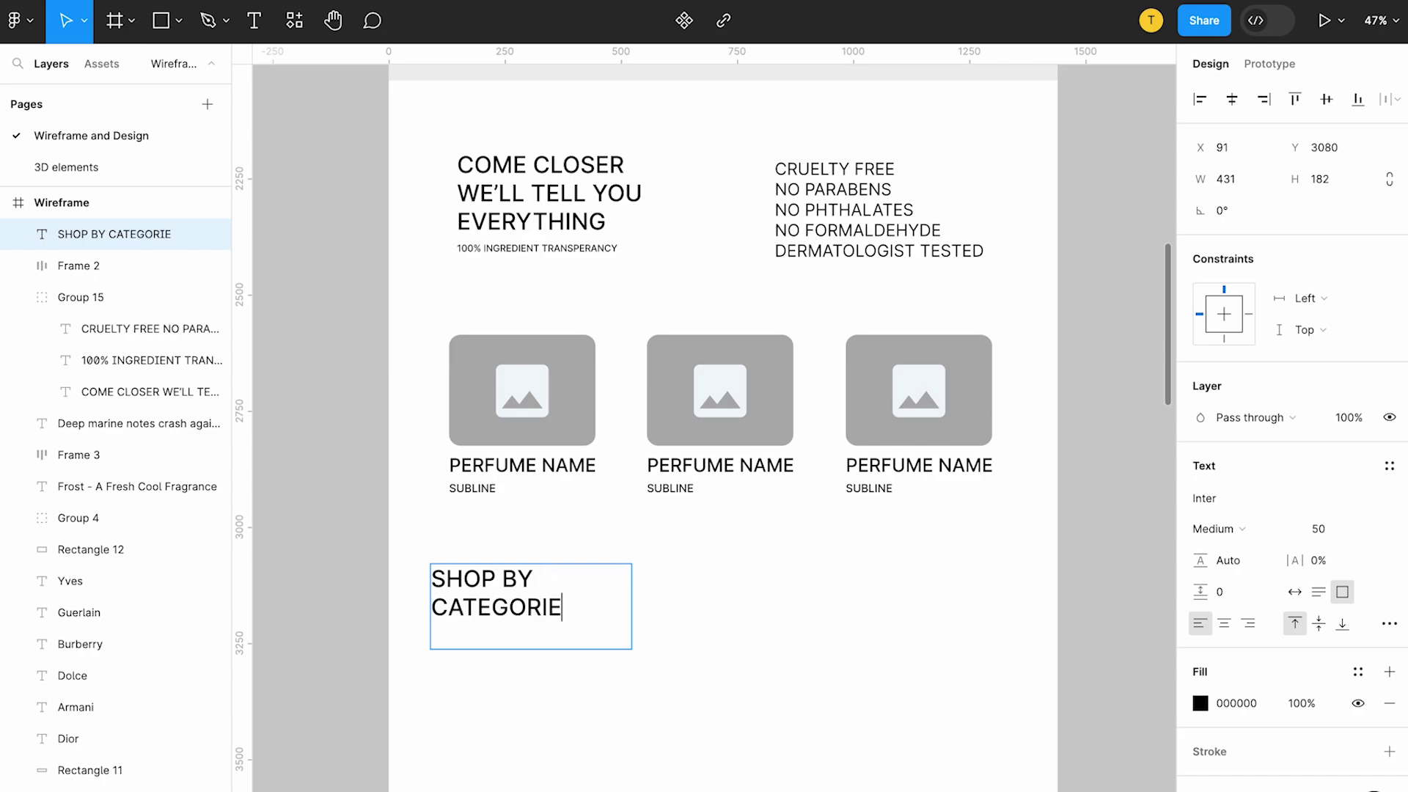
pyautogui.write('S')
pyautogui.press('Escape')
pyautogui.moveTo(631, 605)
pyautogui.mouseDown()
pyautogui.moveTo(765, 605)
pyautogui.moveTo(707, 585)
pyautogui.mouseUp()
pyautogui.doubleClick(707, 584)
pyautogui.scroll(-2, 569, 625)
pyautogui.moveTo(566, 515); pyautogui.dragTo(579, 516)
pyautogui.click(582, 604)
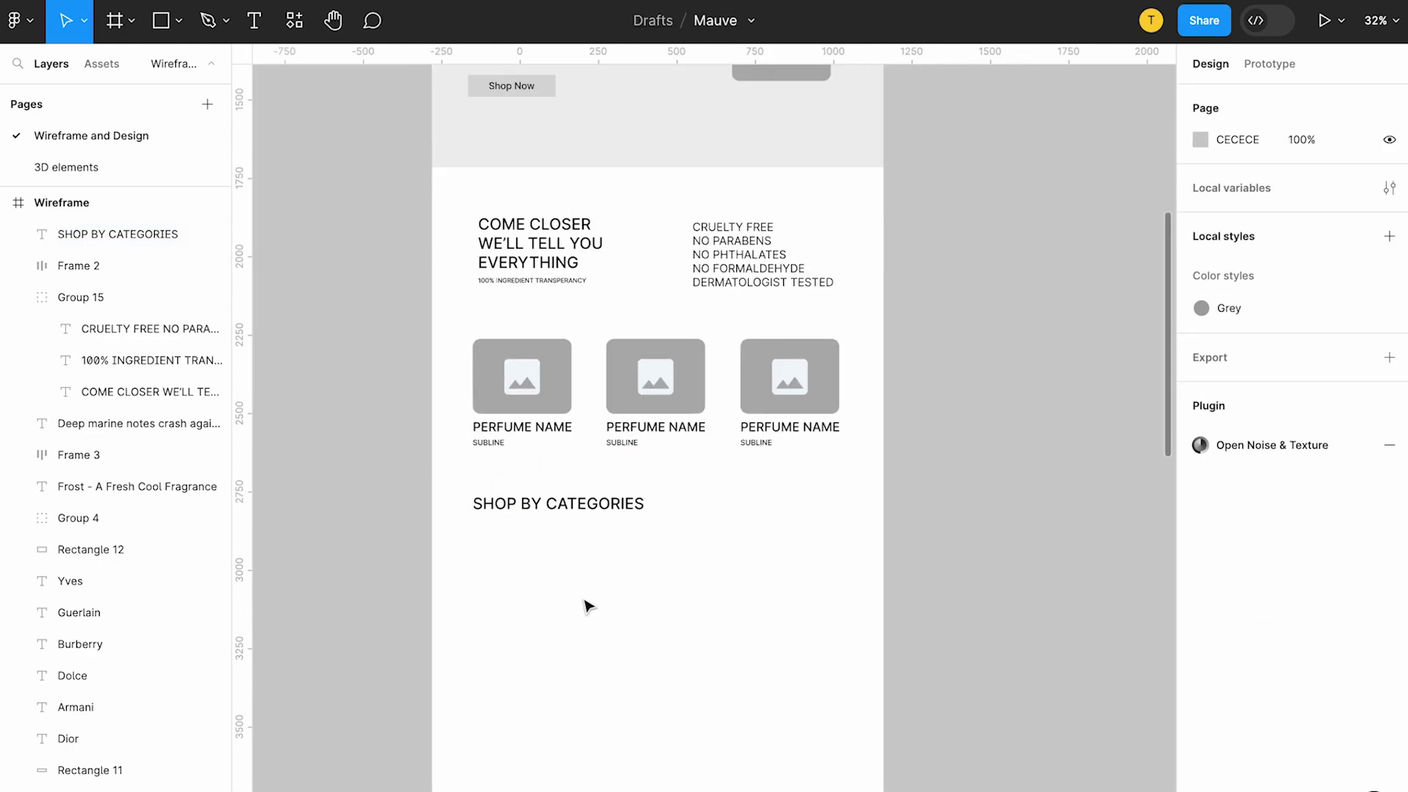
# Copy the banner's image placeholder below the SHOP BY CATEGORIES heading.
pyautogui.scroll(-3, 582, 587)
pyautogui.scroll(-3, 513, 367)
pyautogui.click(462, 160)
pyautogui.scroll(-5, 461, 160)
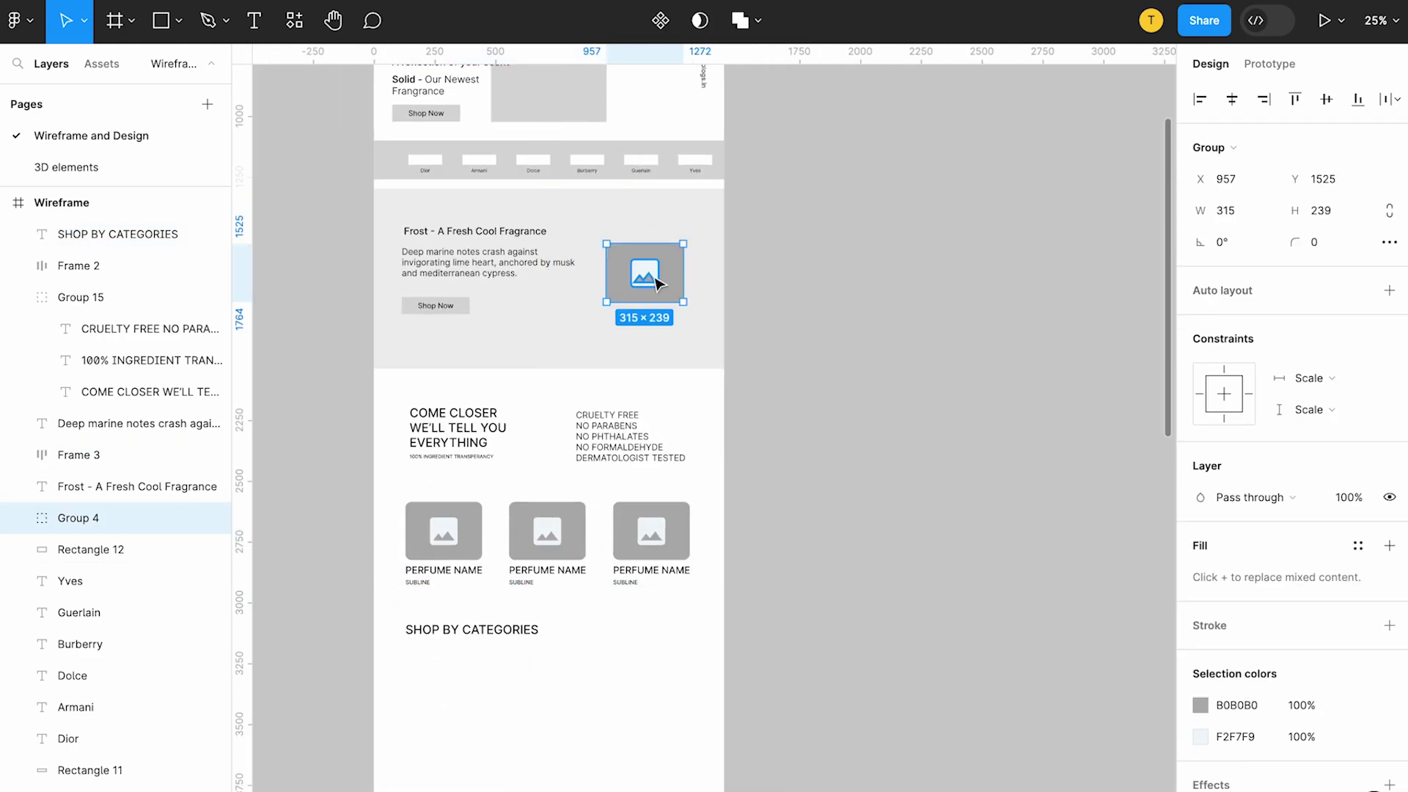
pyautogui.moveTo(649, 275); pyautogui.dragTo(449, 703)
pyautogui.scroll(5, 449, 704)
pyautogui.scroll(-2, 455, 693)
pyautogui.moveTo(486, 439); pyautogui.dragTo(554, 519)
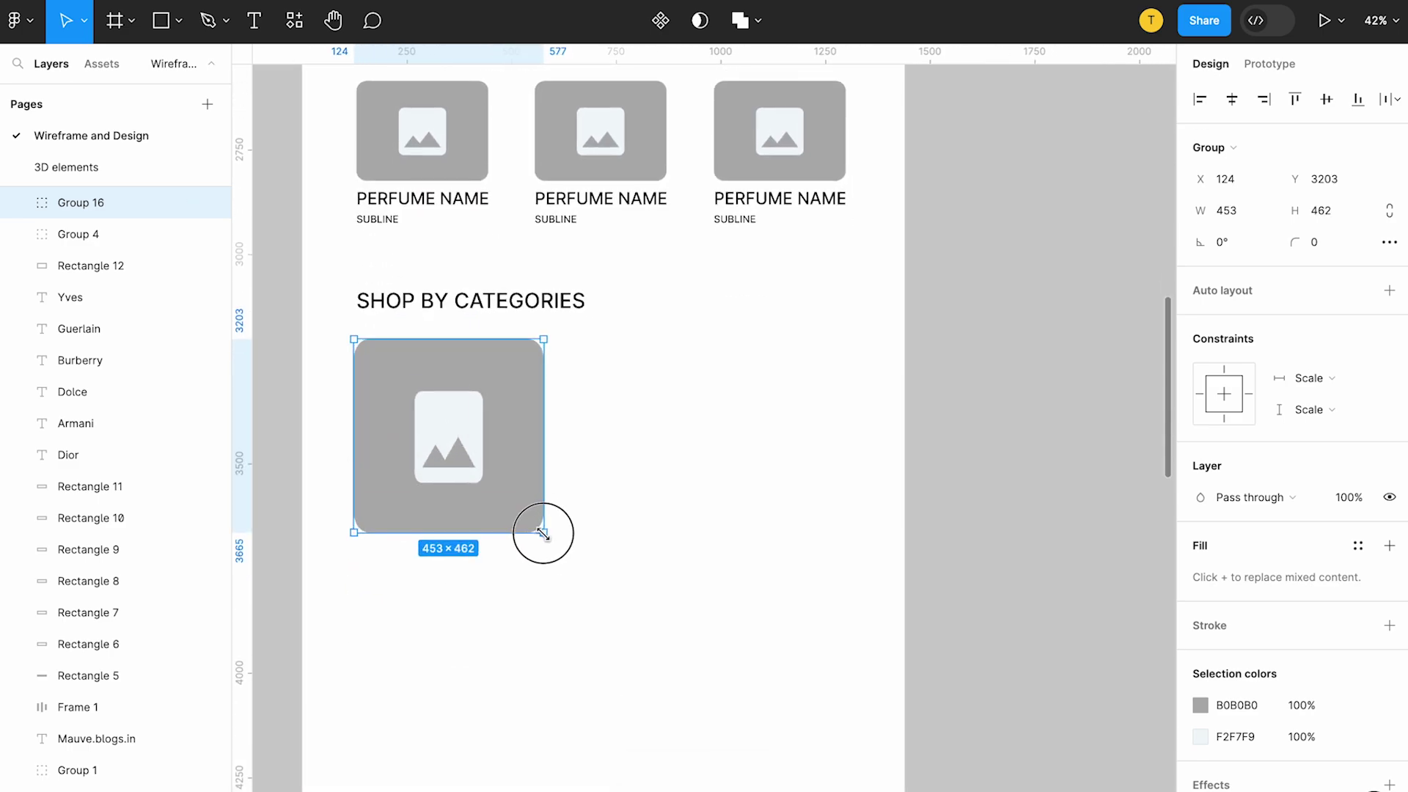
pyautogui.hotkey('ctrl', 'z')
# Enlarge the placeholder's grey background to 488×446 and centre its image icon.
pyautogui.doubleClick(471, 431)
pyautogui.moveTo(484, 440); pyautogui.dragTo(558, 526)
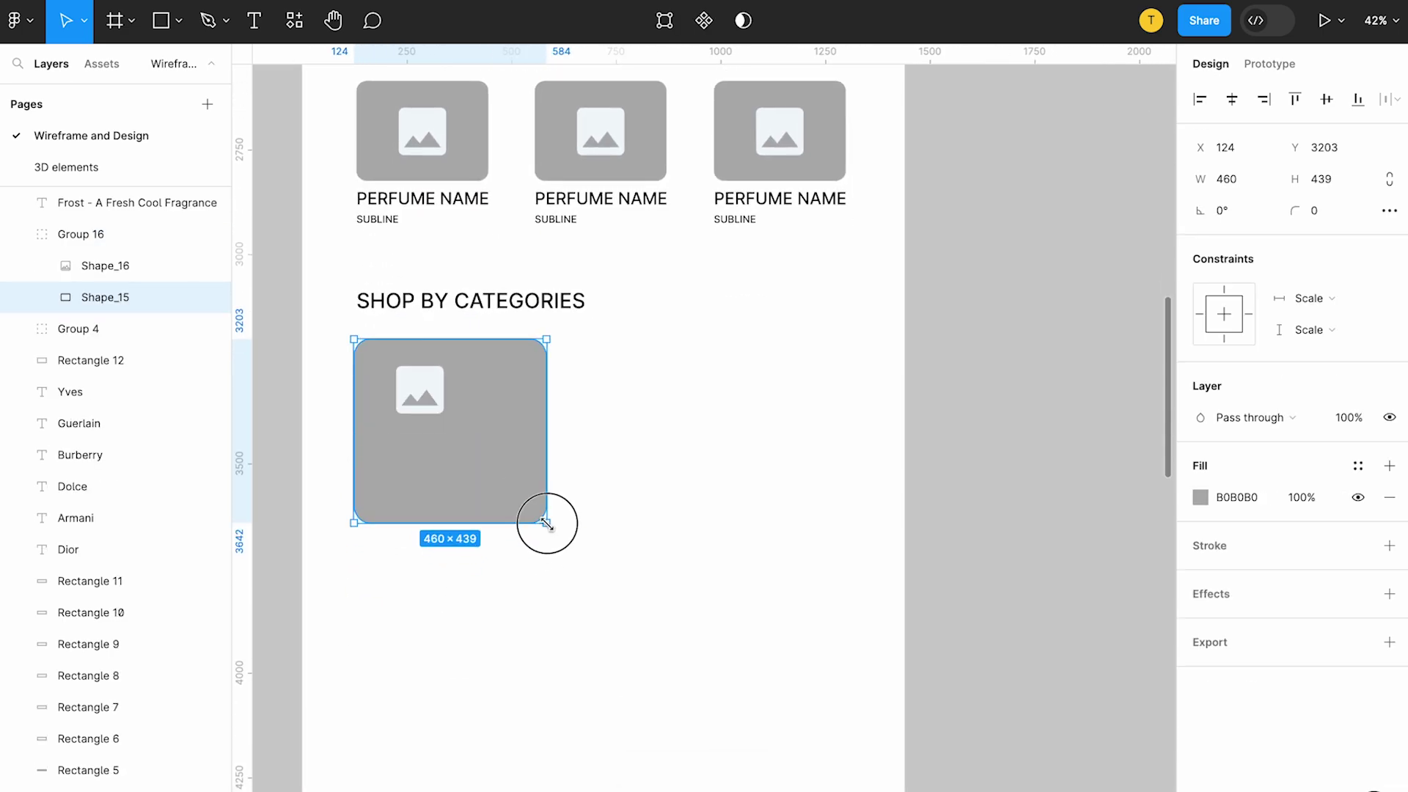
pyautogui.moveTo(452, 412); pyautogui.dragTo(489, 455)
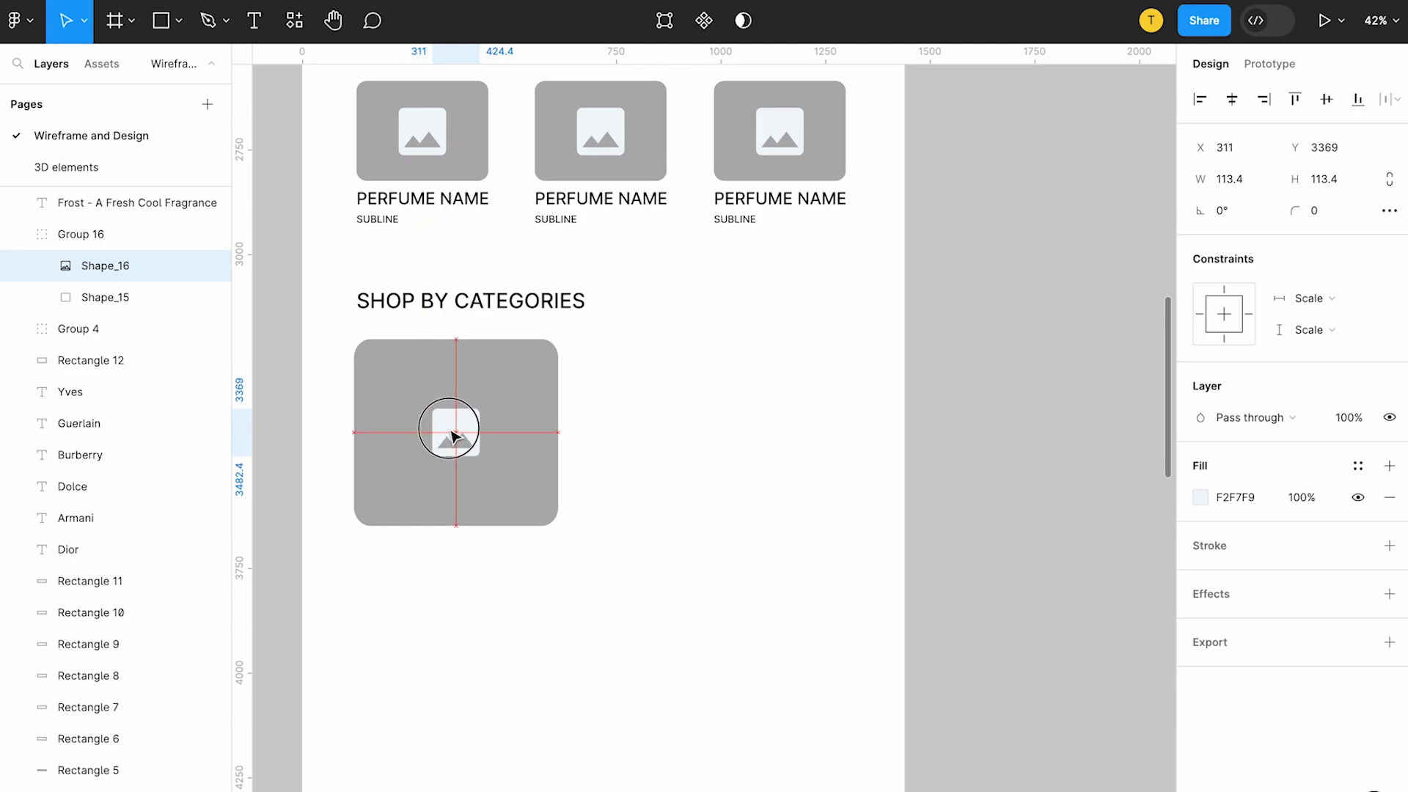
pyautogui.click(493, 587)
# Delete the extra card copy so only one placeholder card remains.
pyautogui.scroll(-2, 493, 589)
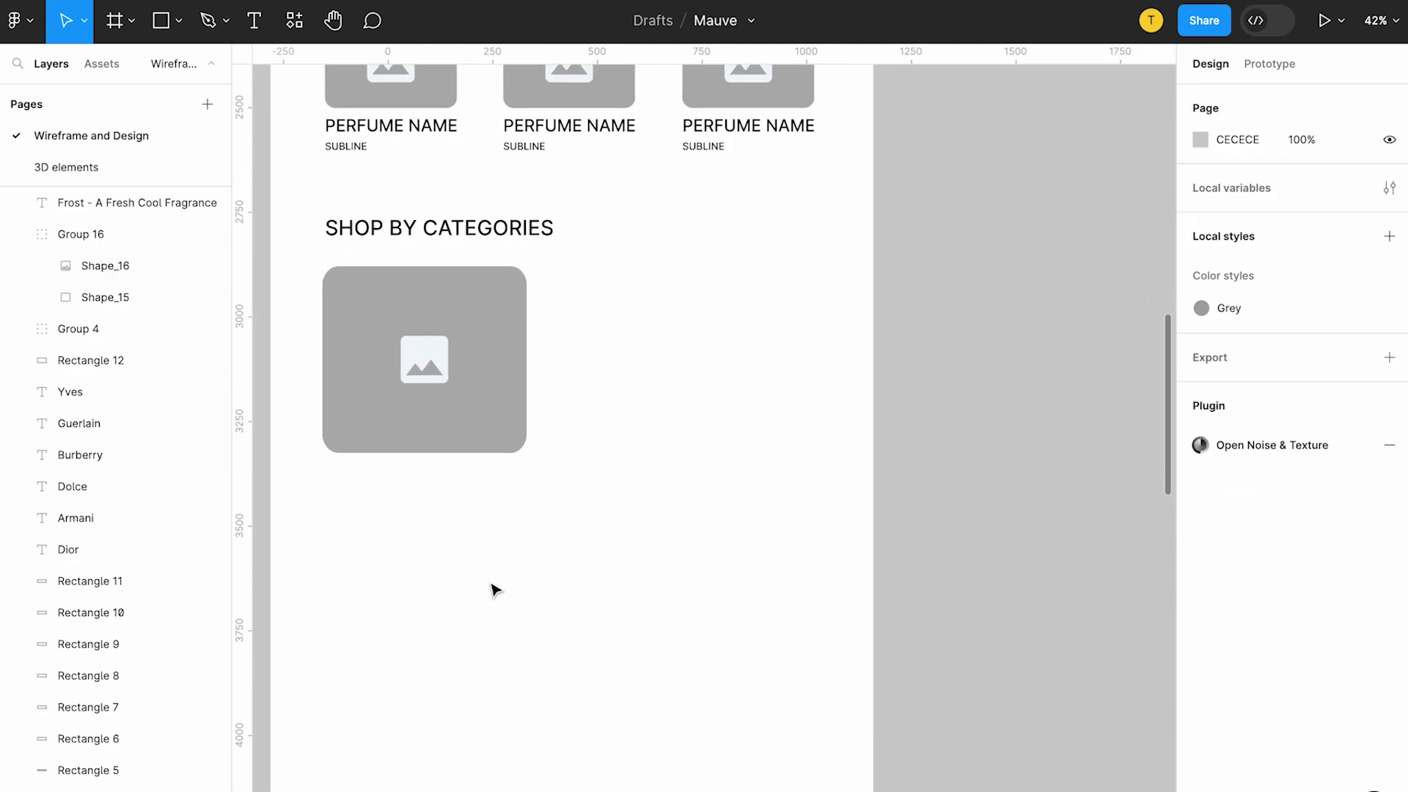
pyautogui.click(440, 432)
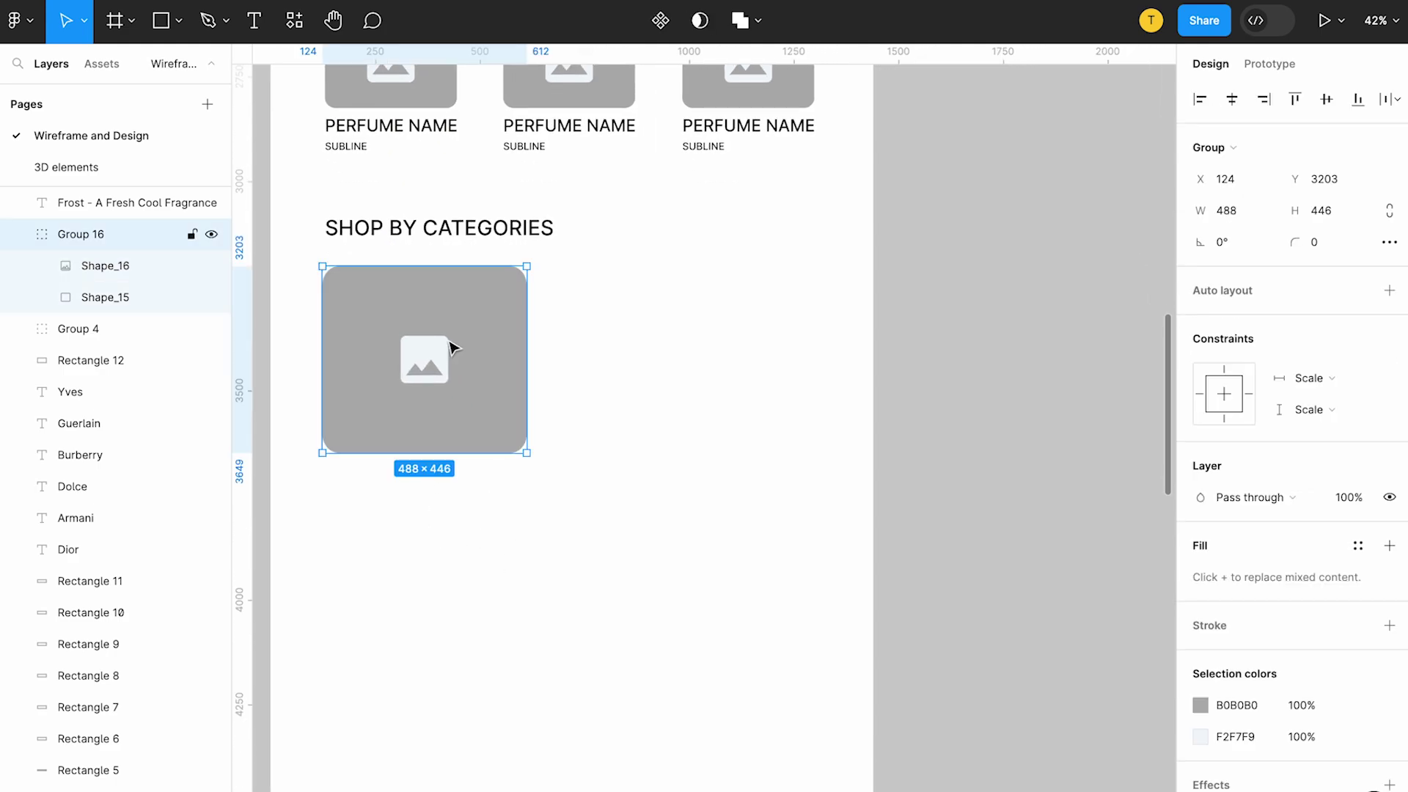
pyautogui.moveTo(490, 377)
pyautogui.mouseDown()
pyautogui.moveTo(746, 377)
pyautogui.moveTo(392, 584)
pyautogui.moveTo(362, 578)
pyautogui.mouseUp()
pyautogui.hotkey('ctrl', 'z')
pyautogui.press('Escape')
pyautogui.click(652, 355)
pyautogui.press('Delete')
pyautogui.click(447, 237)
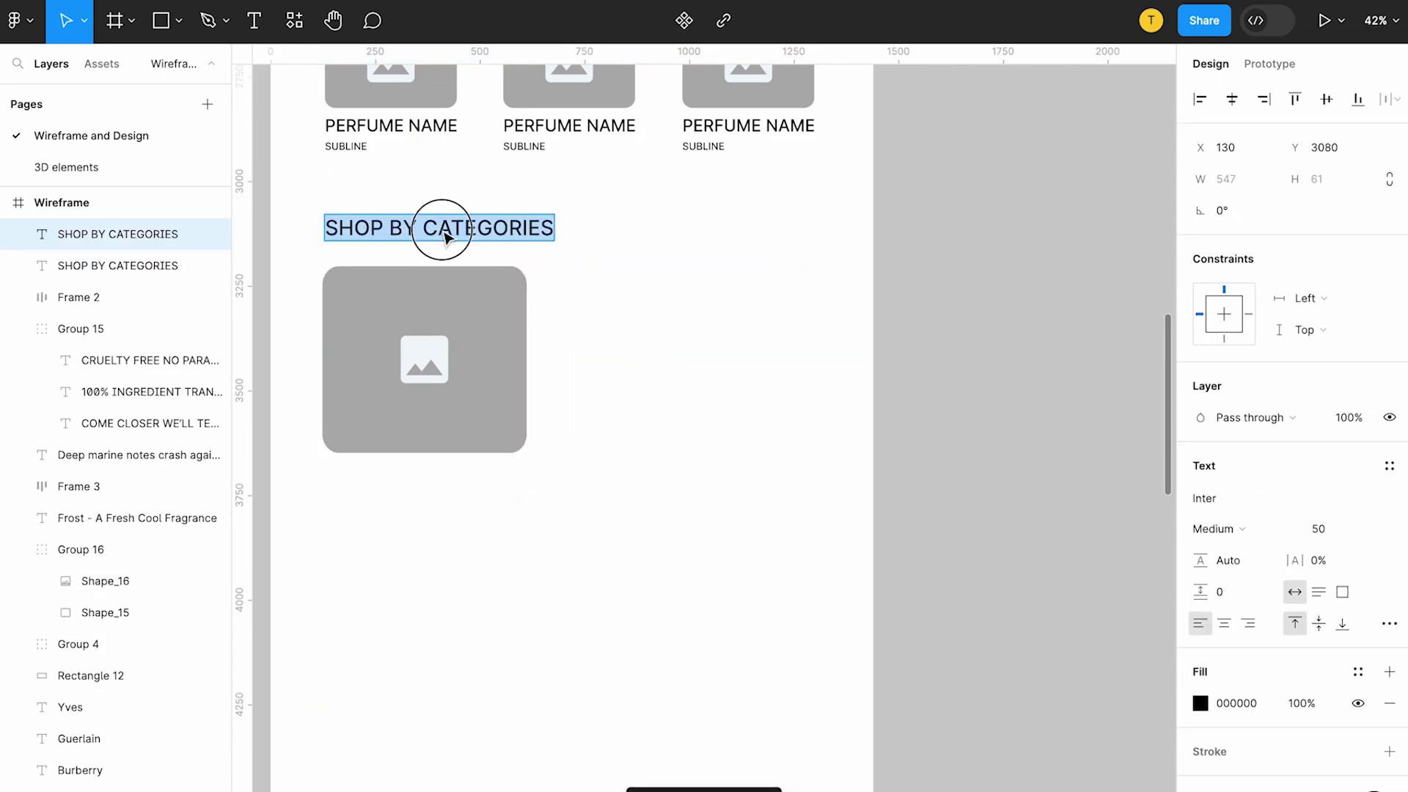
# Copy the heading text onto the card and lighten the card fill to D8D8D8.
pyautogui.moveTo(514, 234); pyautogui.dragTo(521, 302)
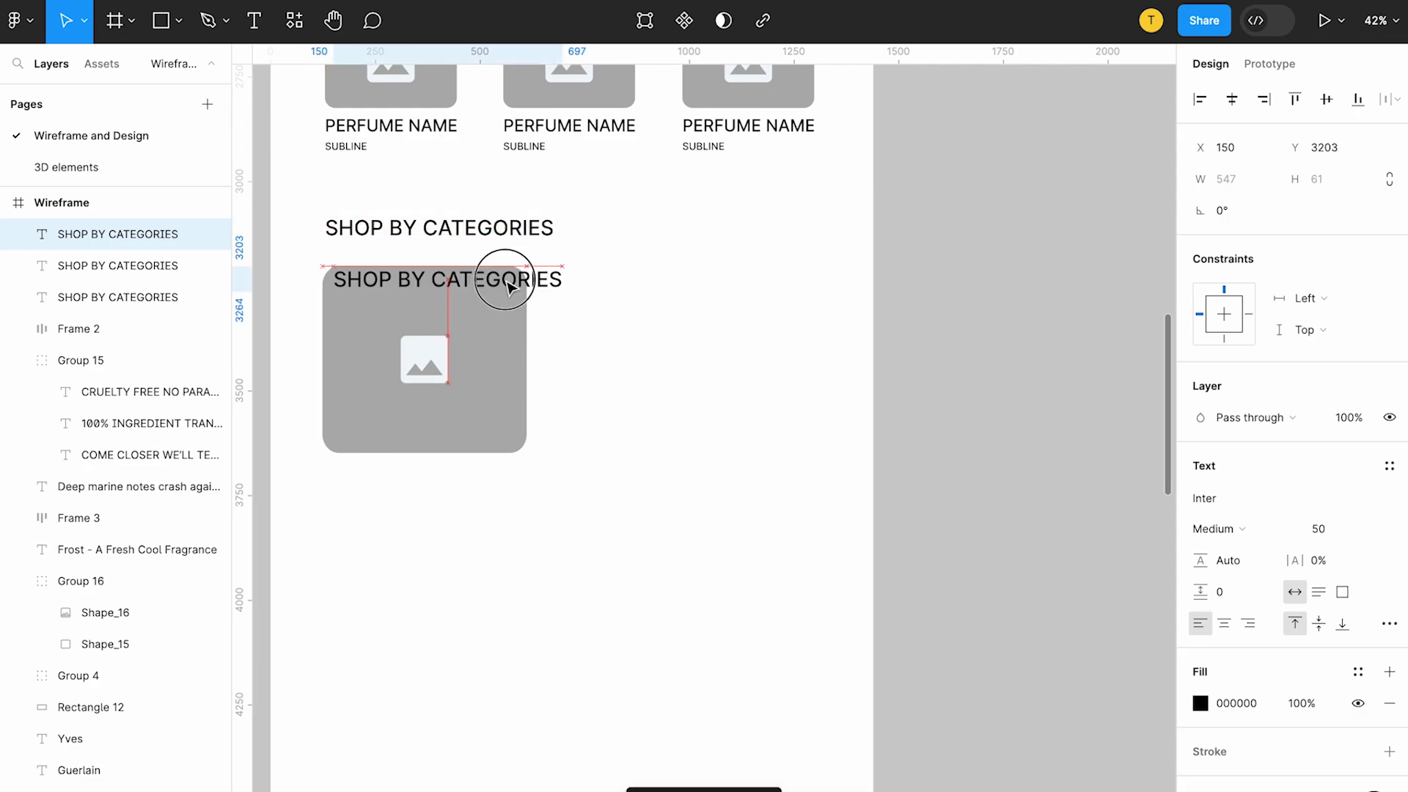
pyautogui.click(564, 345)
pyautogui.click(547, 301)
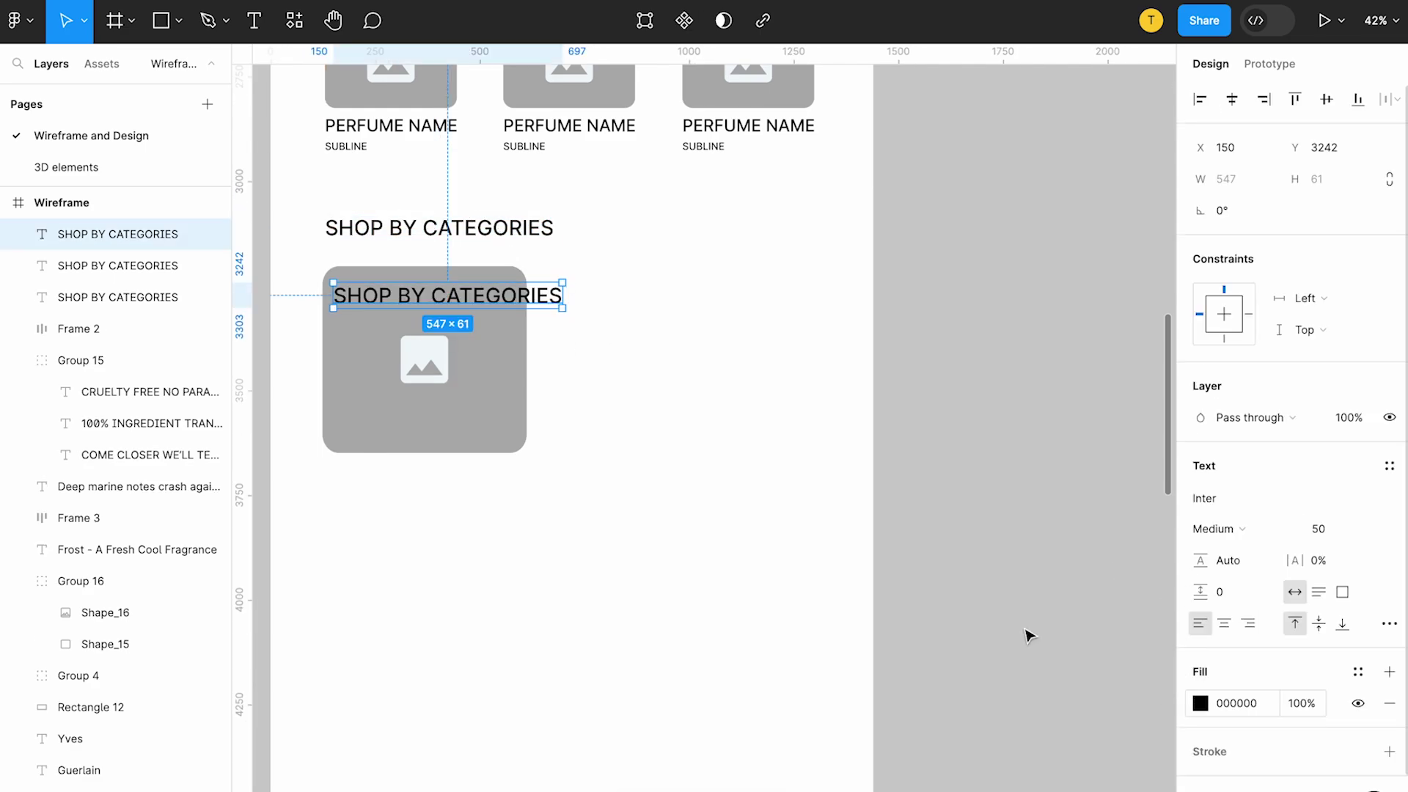
pyautogui.click(503, 418)
pyautogui.click(1201, 705)
pyautogui.click(932, 370)
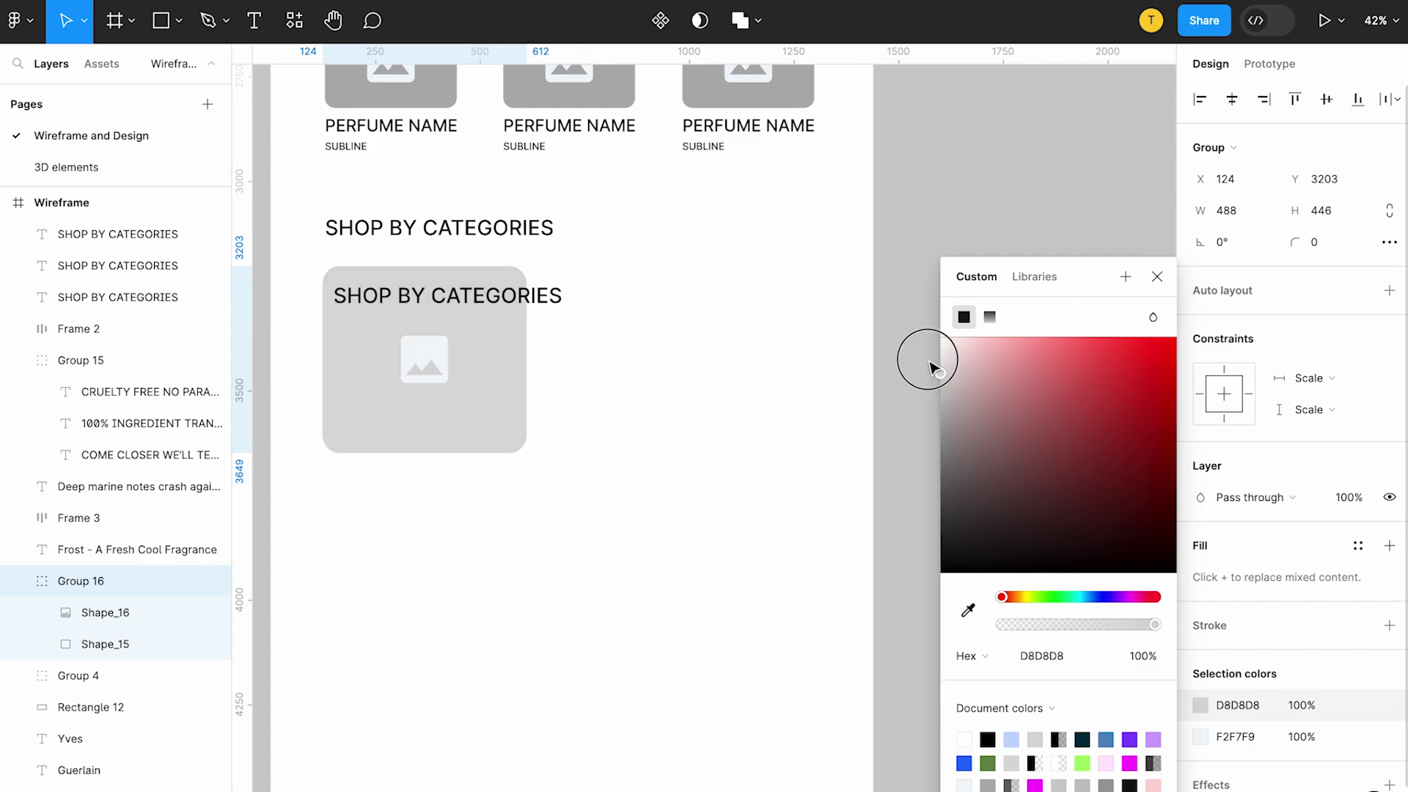
# Make the card's label FRAGRANCE at size 30, place it top-left, and group it with the card.
pyautogui.doubleClick(511, 293)
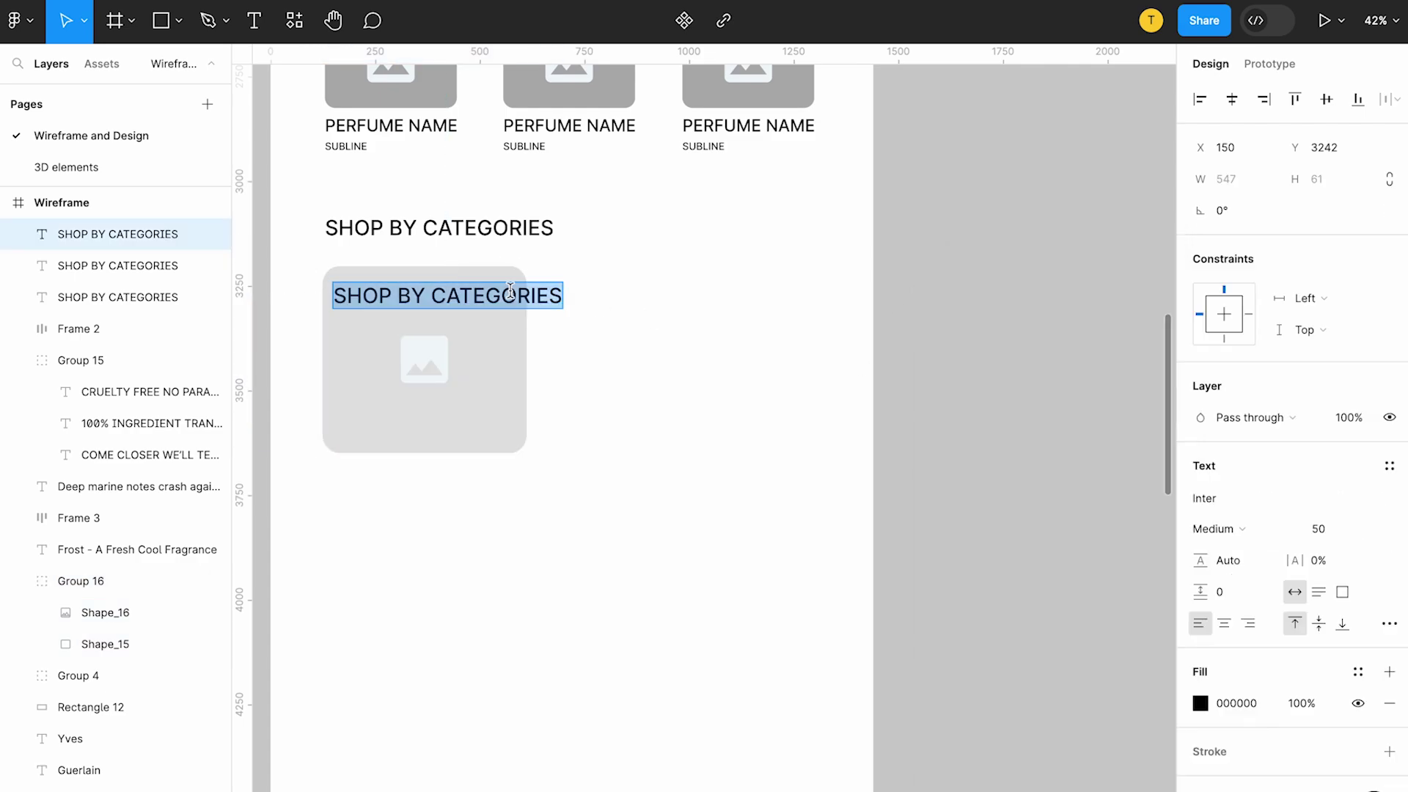
pyautogui.write('FRAGRANCE')
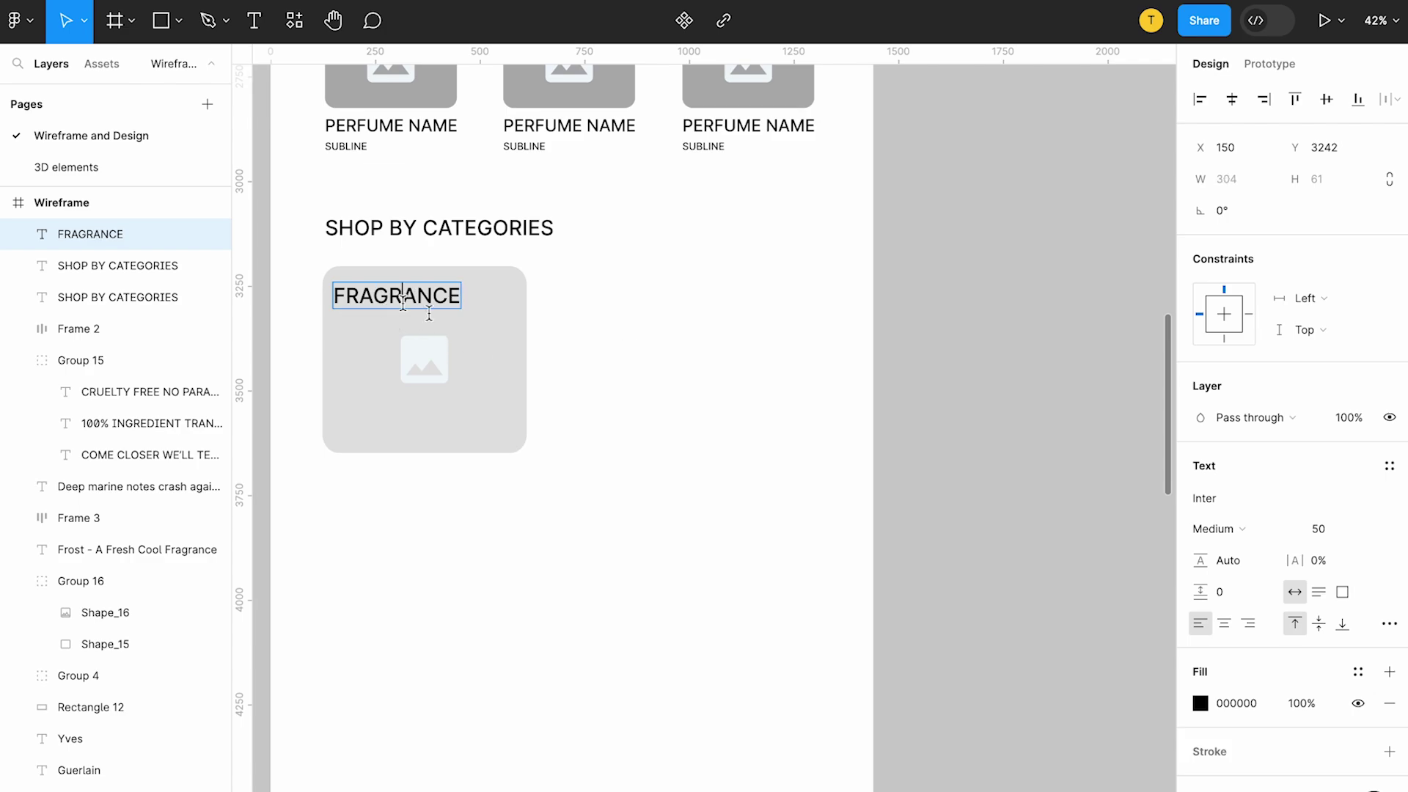
pyautogui.press('Escape')
pyautogui.press('Return')
pyautogui.moveTo(369, 294); pyautogui.dragTo(381, 302)
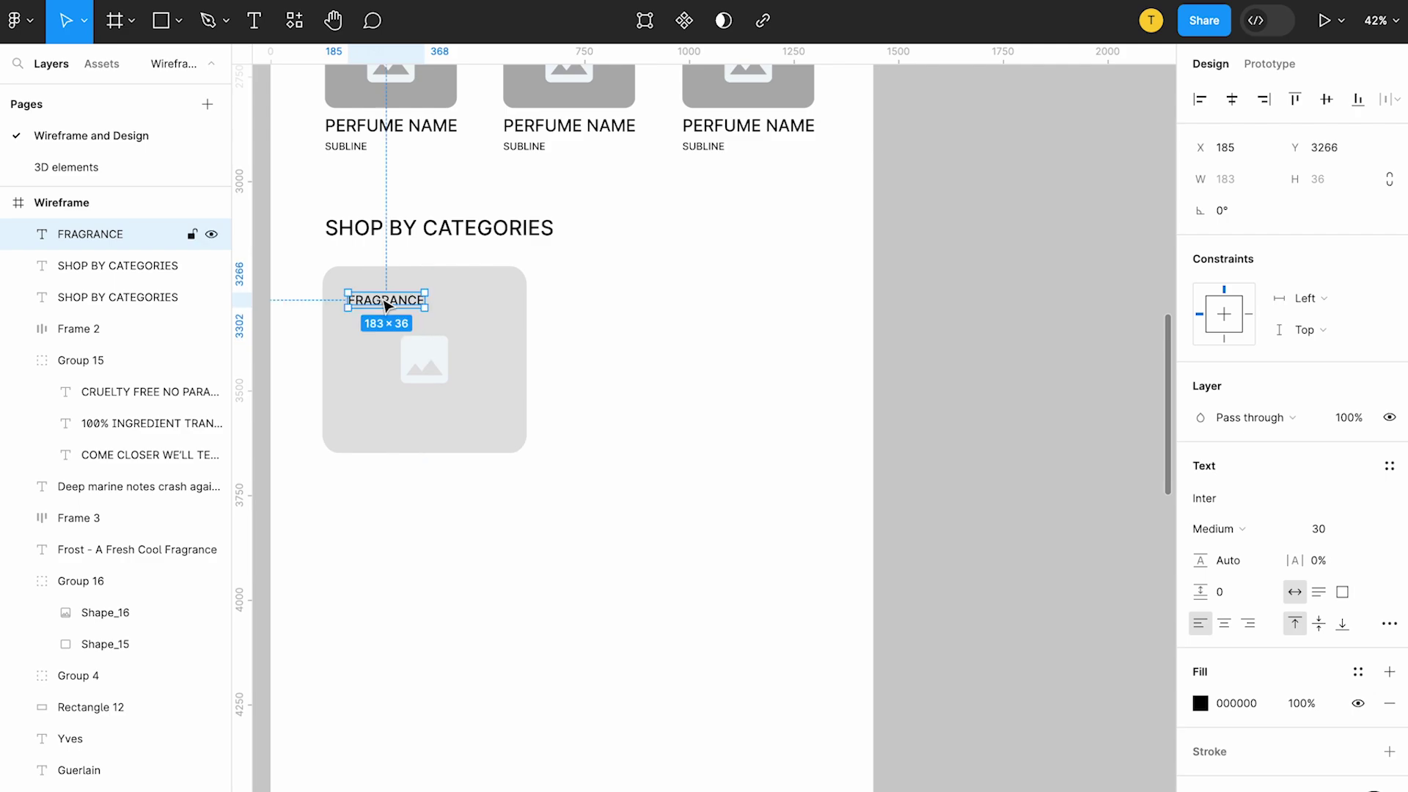
pyautogui.keyDown('shift'); pyautogui.click(462, 307); pyautogui.keyUp('shift')
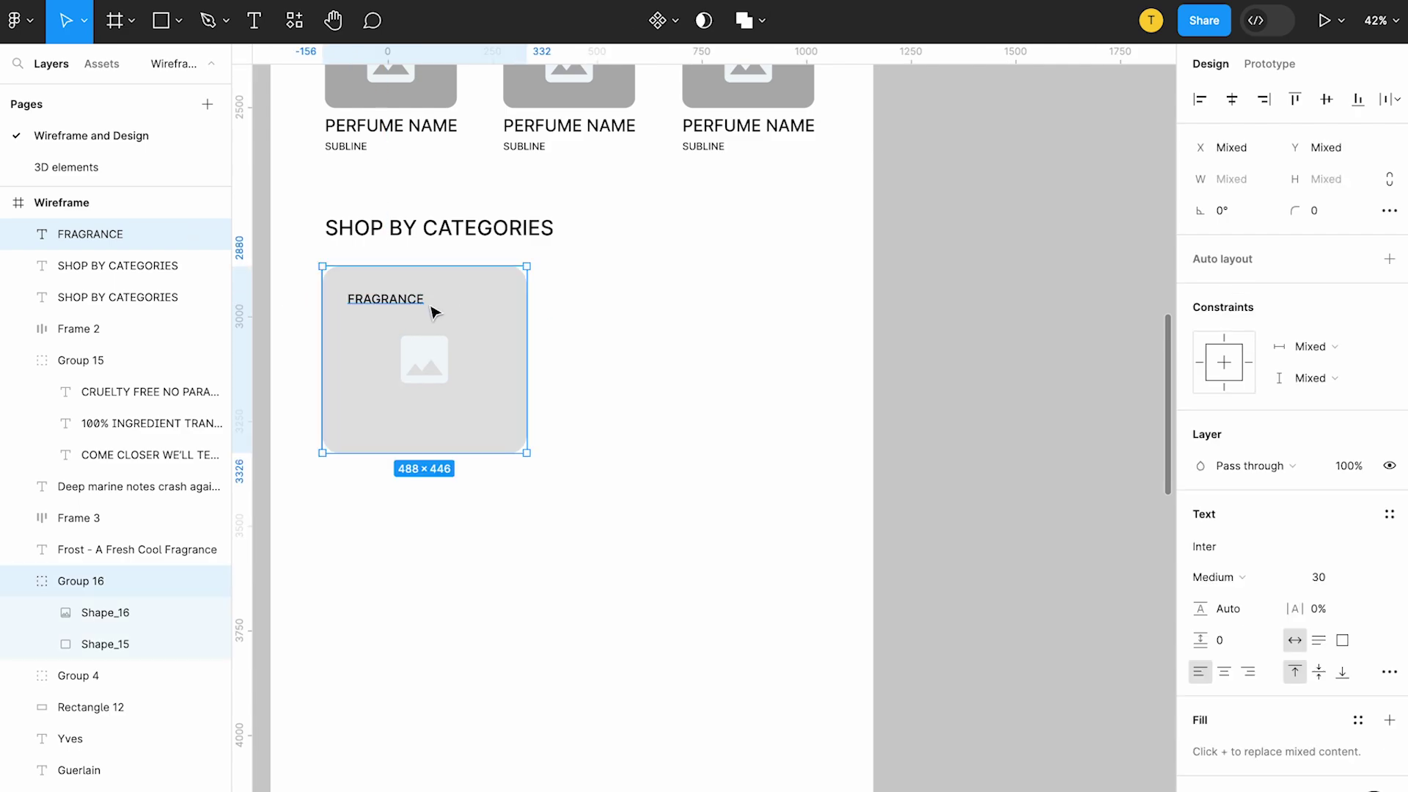
pyautogui.hotkey('ctrl', 'g')
# Duplicate the card into a 2×2 auto-layout grid centred horizontally on the page.
pyautogui.moveTo(430, 321)
pyautogui.mouseDown()
pyautogui.moveTo(682, 323)
pyautogui.moveTo(616, 580)
pyautogui.mouseUp()
pyautogui.click(466, 355)
pyautogui.keyDown('shift'); pyautogui.click(622, 356); pyautogui.keyUp('shift')
pyautogui.keyDown('shift'); pyautogui.click(682, 359); pyautogui.keyUp('shift')
pyautogui.keyDown('shift'); pyautogui.click(450, 437); pyautogui.keyUp('shift')
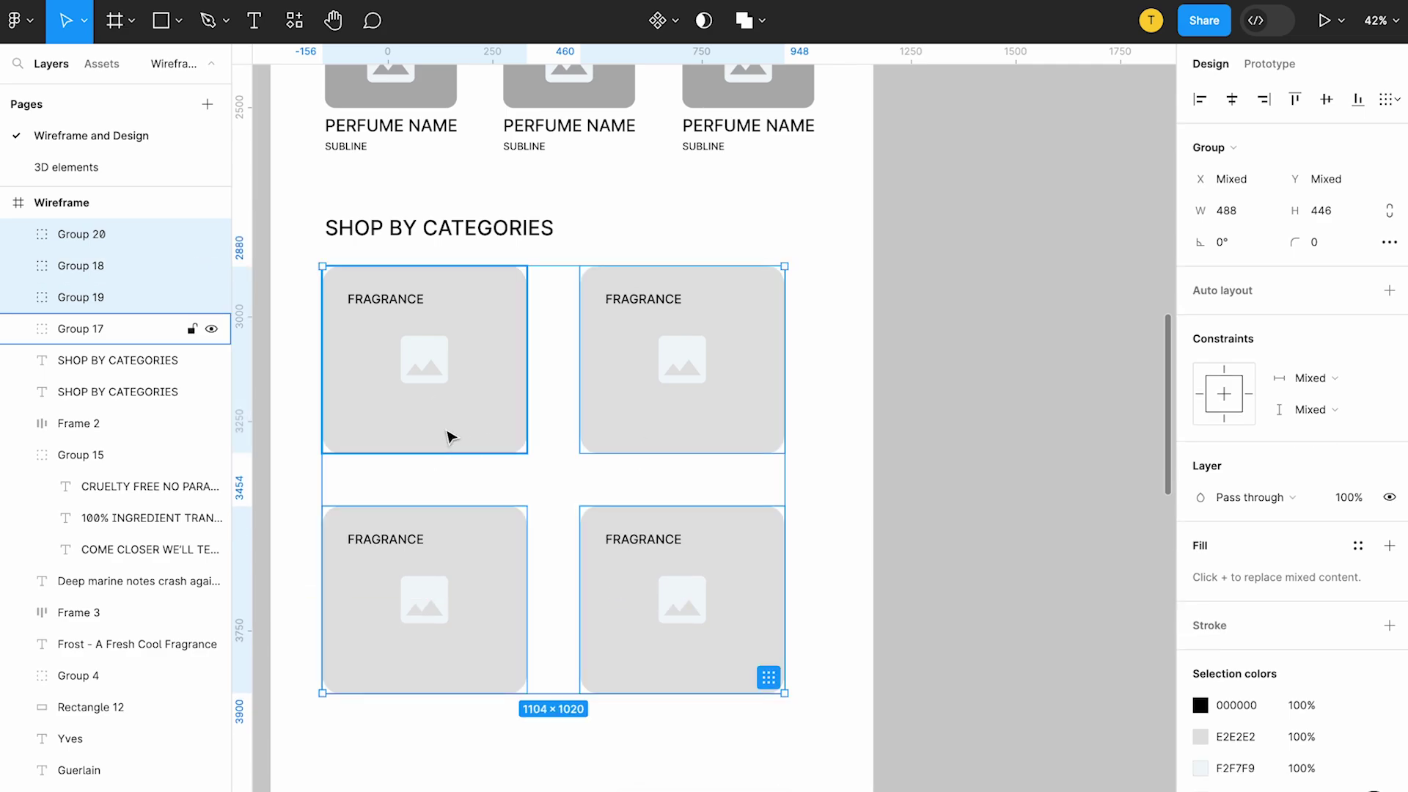
pyautogui.click(1389, 322)
pyautogui.click(1235, 100)
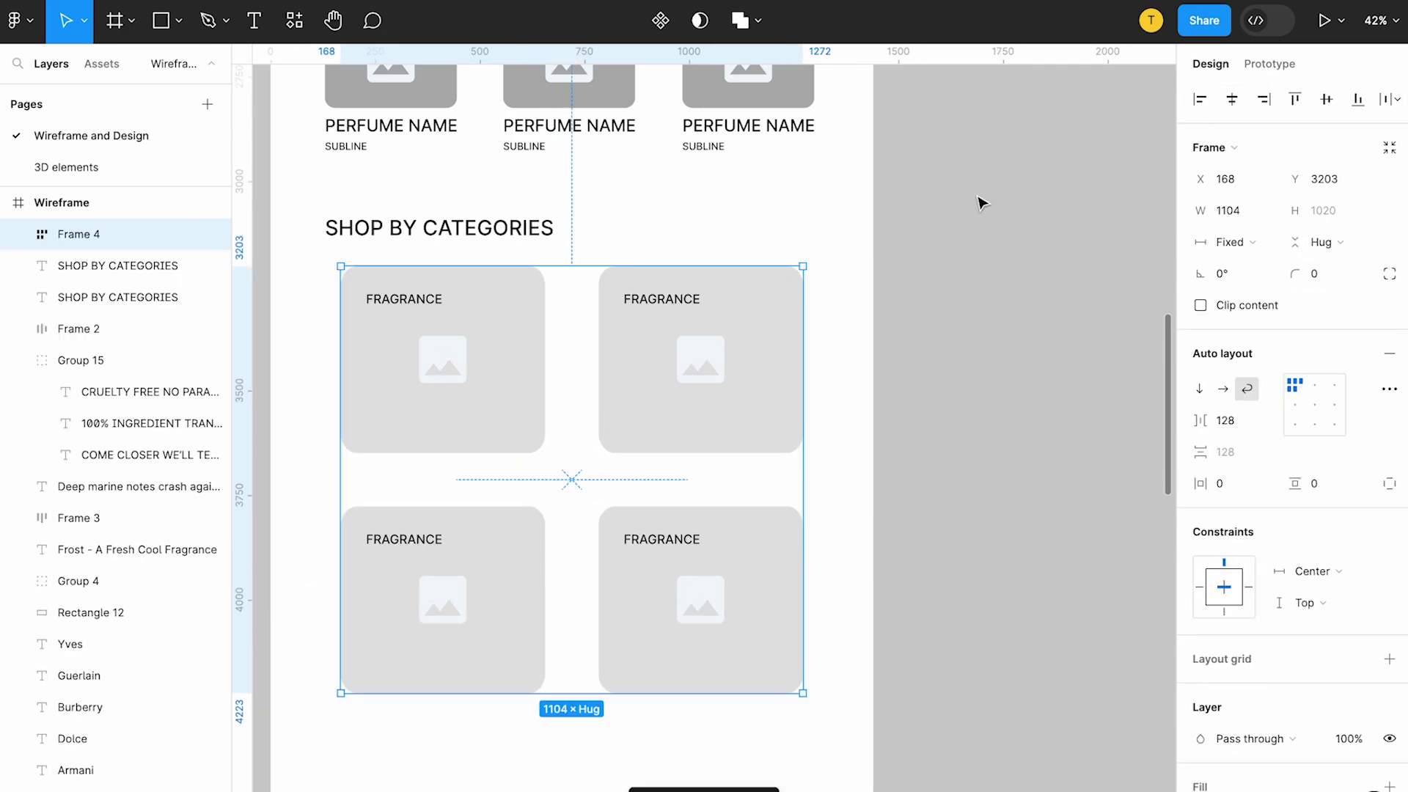
pyautogui.scroll(-1, 702, 314)
# Rename the other three card labels to BODY, HOME and GIFTING.
pyautogui.doubleClick(708, 260)
pyautogui.write('BODY')
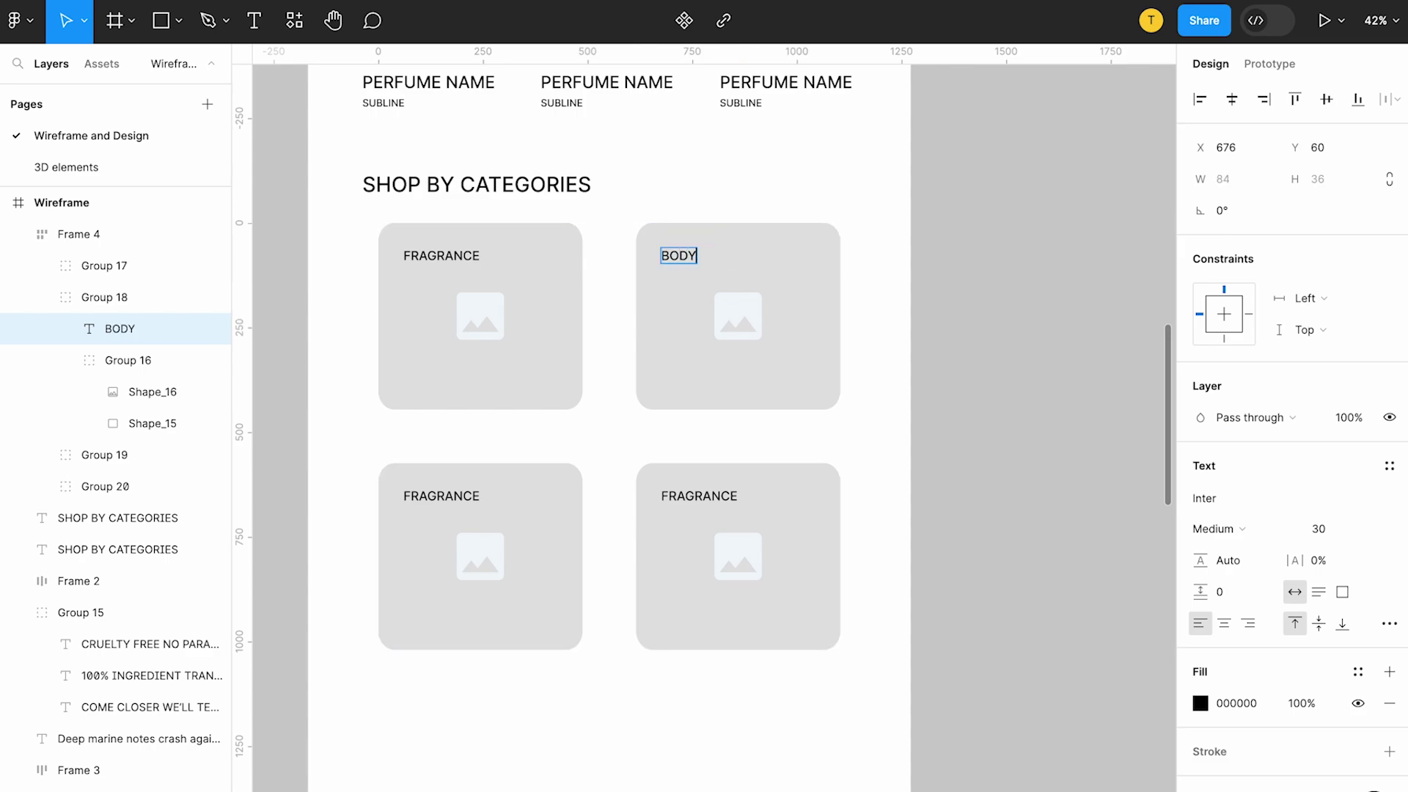
pyautogui.doubleClick(447, 500)
pyautogui.write('HOME')
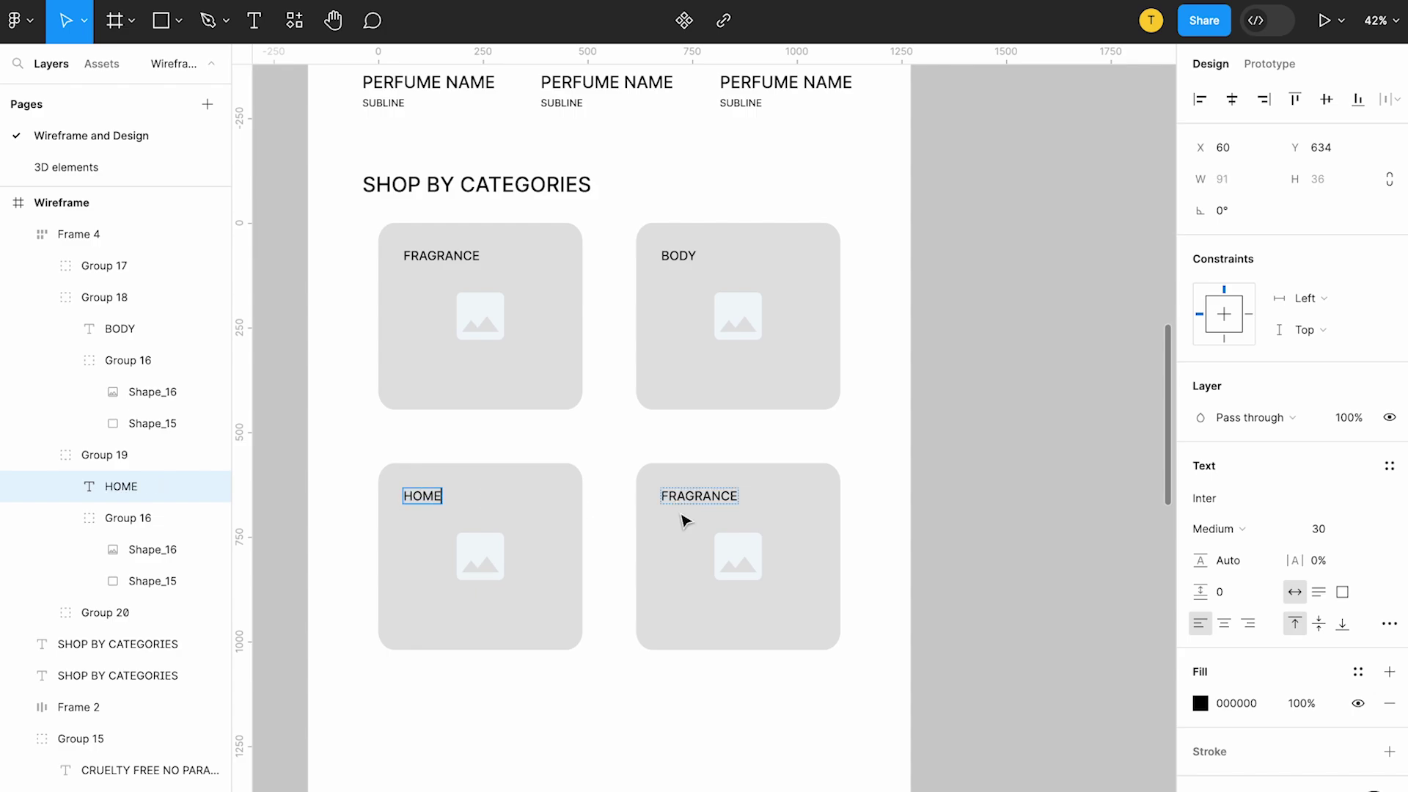
pyautogui.click(729, 496)
pyautogui.doubleClick(719, 489)
pyautogui.write('GIFTING')
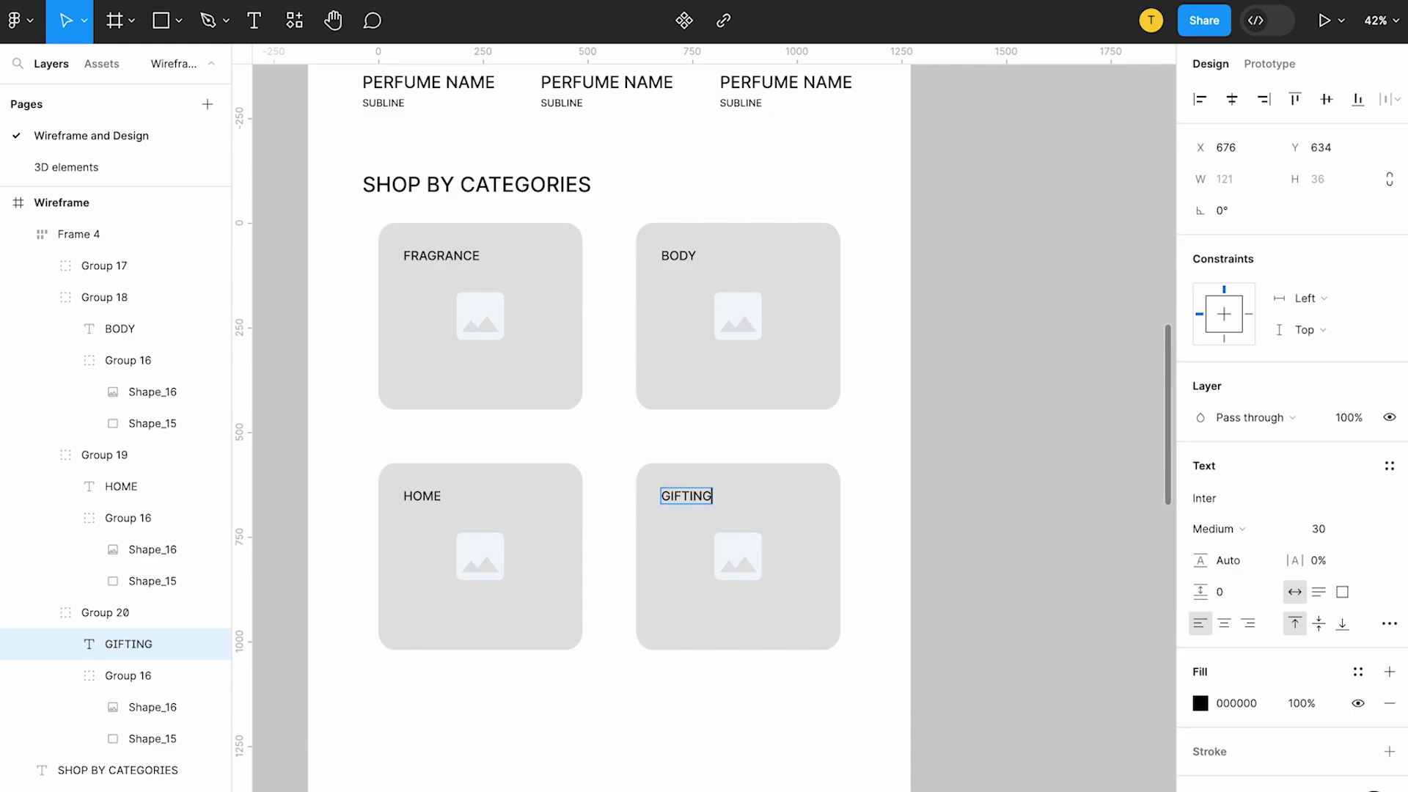
pyautogui.press('Escape')
pyautogui.click(682, 755)
# Nudge the category grid up to adjust its gap below the heading.
pyautogui.scroll(-3, 682, 756)
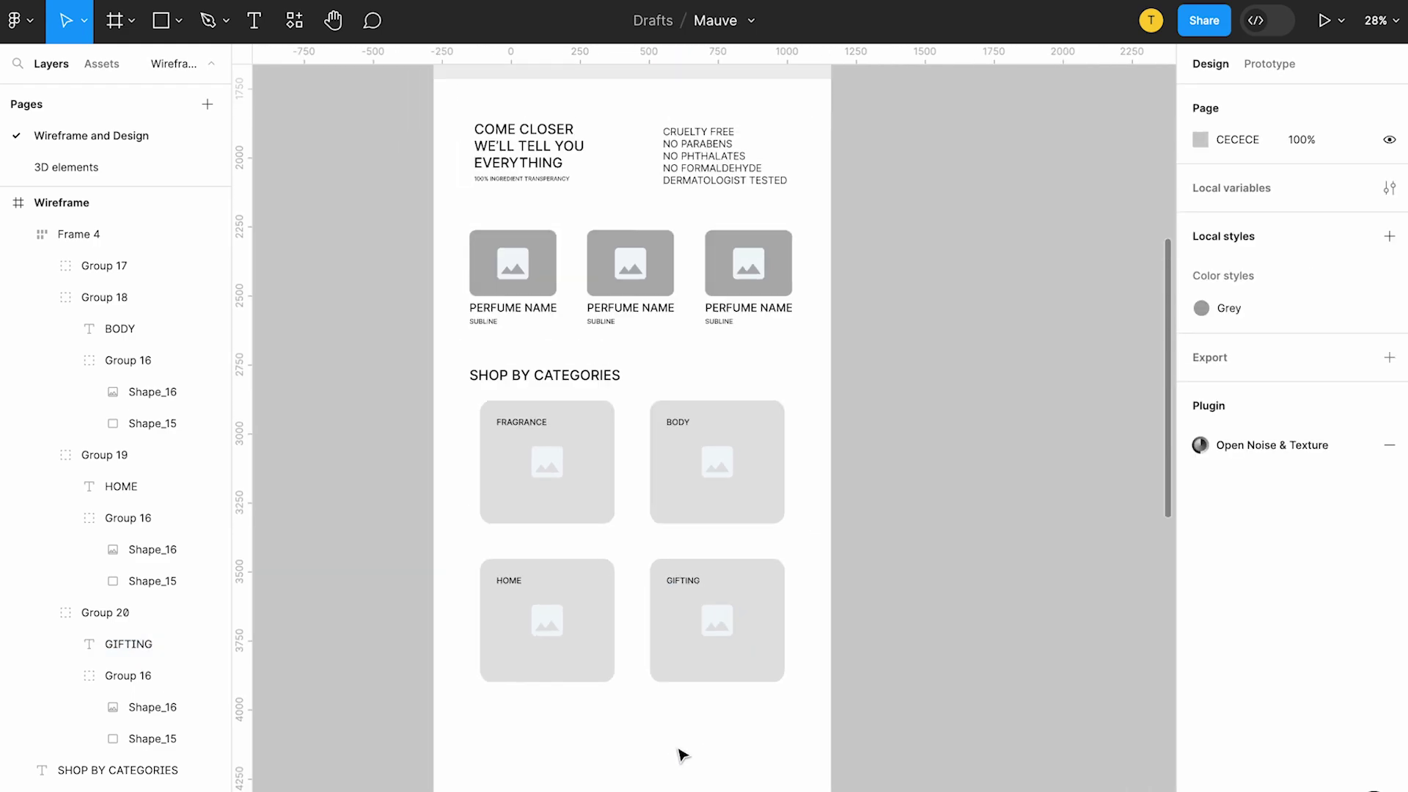
pyautogui.scroll(-3, 695, 283)
pyautogui.click(695, 283)
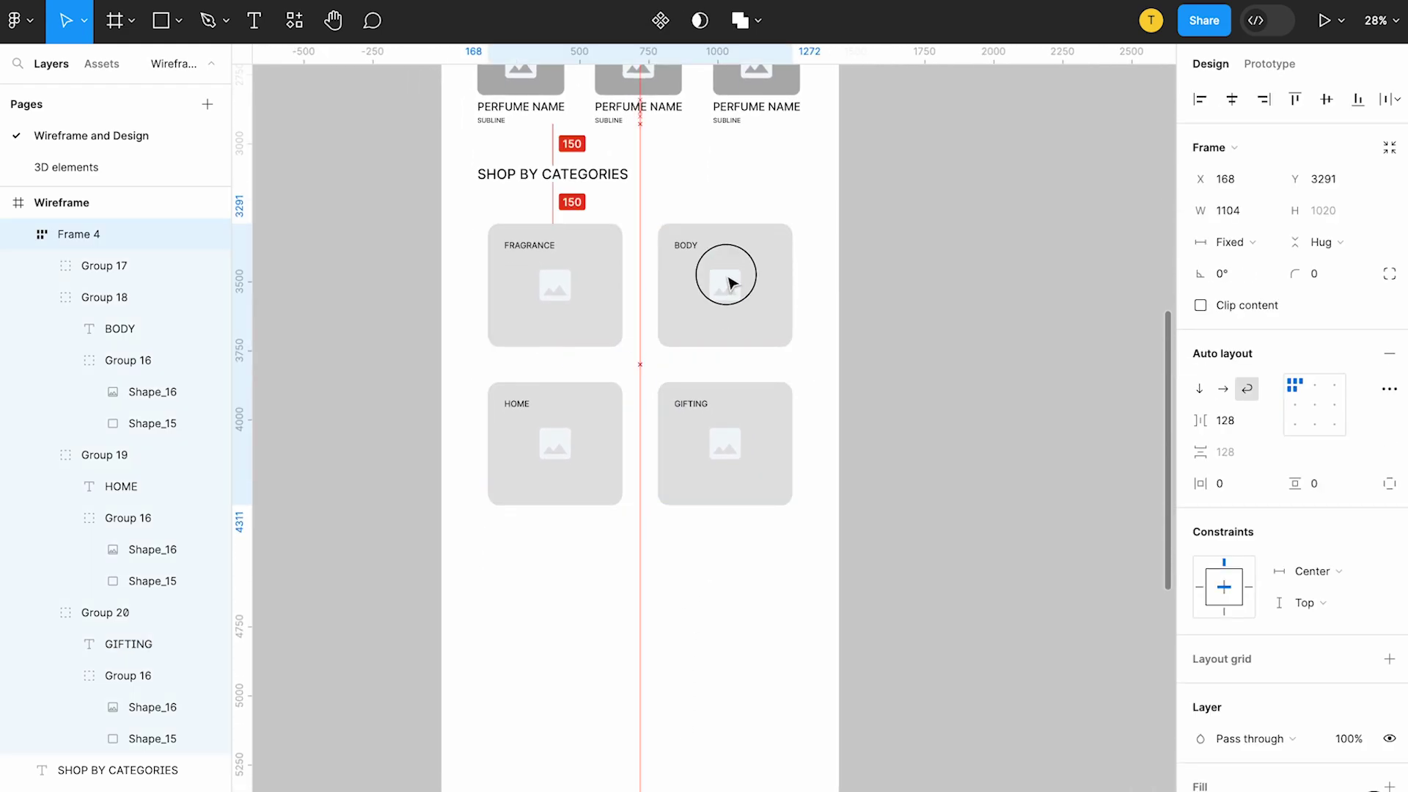
pyautogui.moveTo(731, 281); pyautogui.dragTo(730, 275)
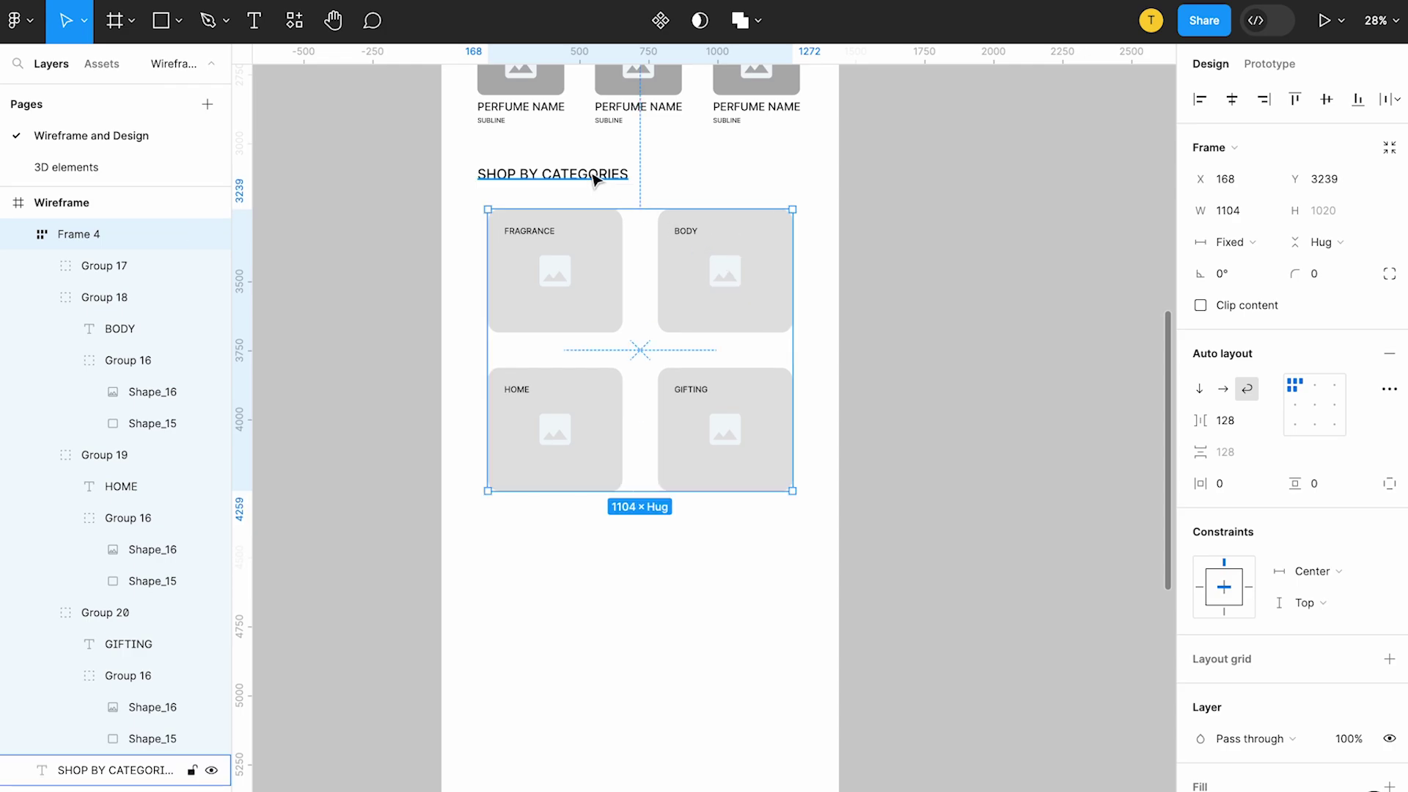
pyautogui.moveTo(607, 211); pyautogui.dragTo(608, 215)
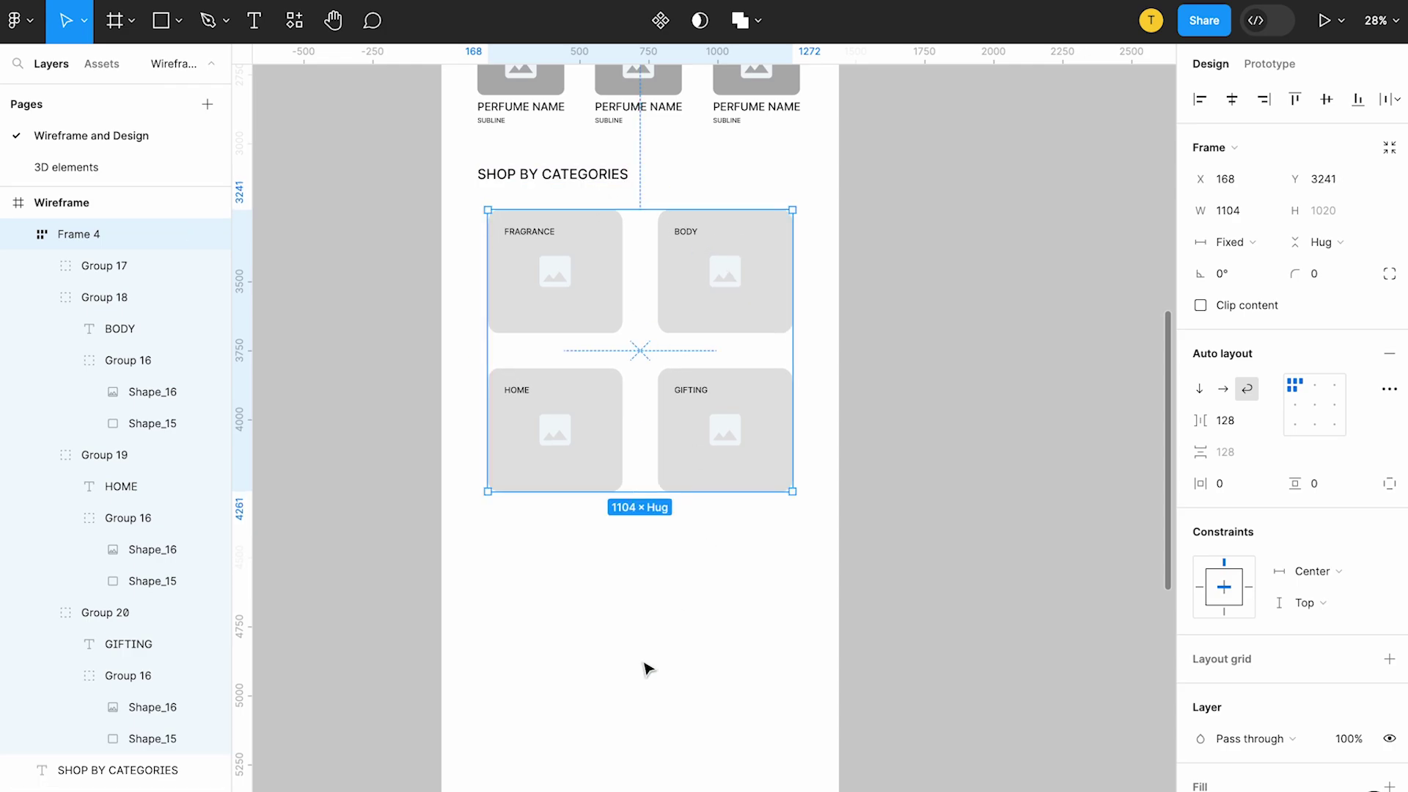
pyautogui.click(648, 668)
pyautogui.scroll(-3, 648, 669)
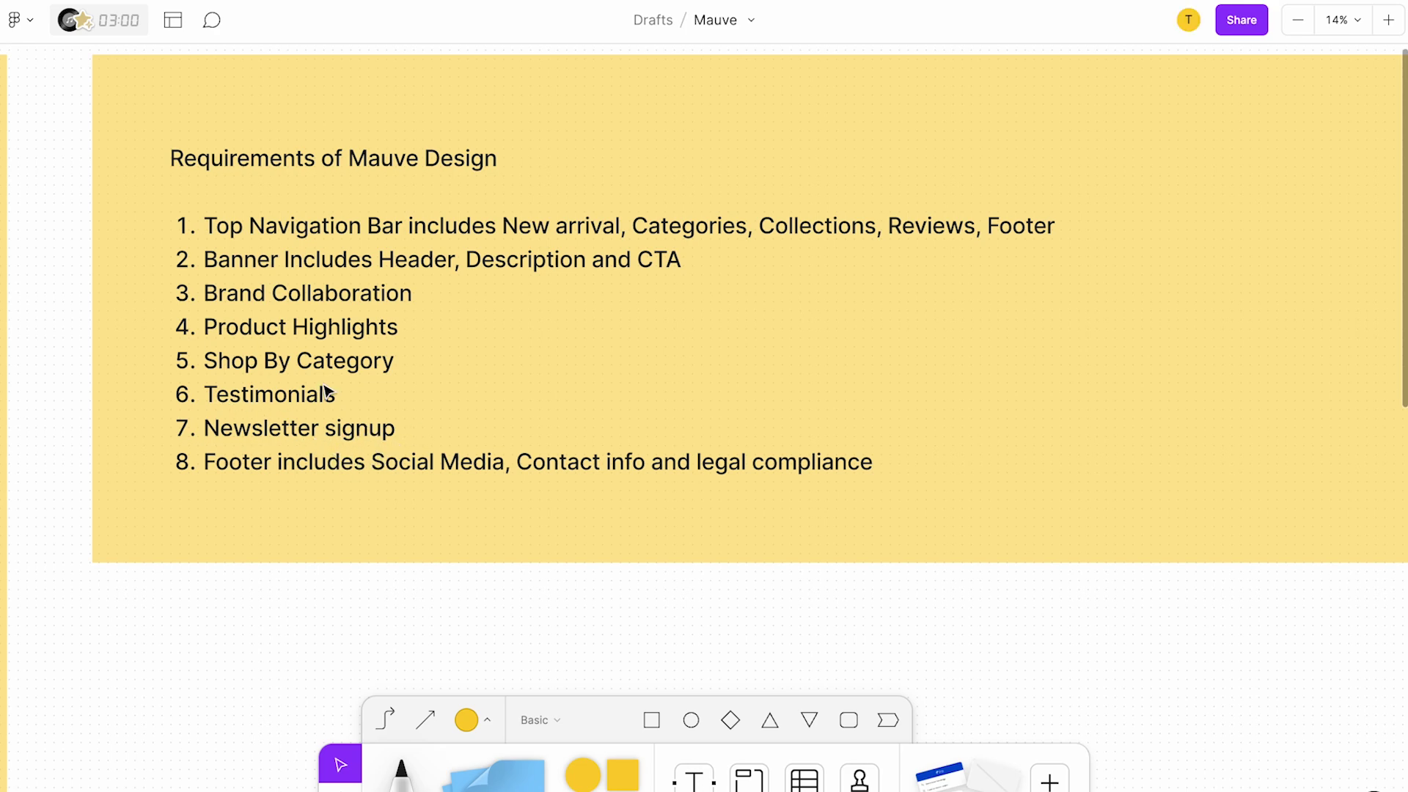
pyautogui.scroll(-1, 513, 440)
pyautogui.scroll(-5, 519, 456)
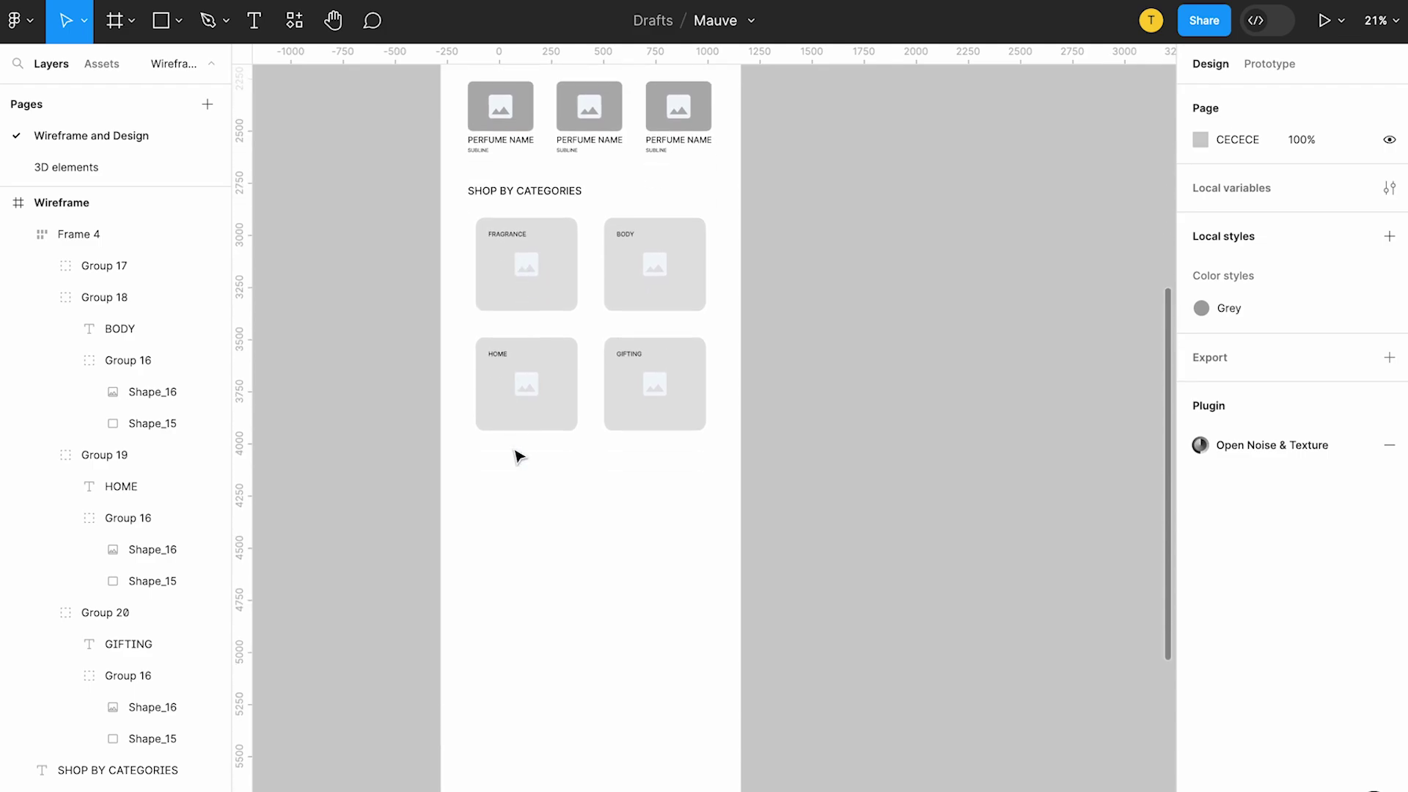
# Draw a full-width 1440×1089 rectangle below the category cards.
pyautogui.scroll(2, 550, 299)
pyautogui.scroll(2, 550, 298)
pyautogui.scroll(1, 551, 297)
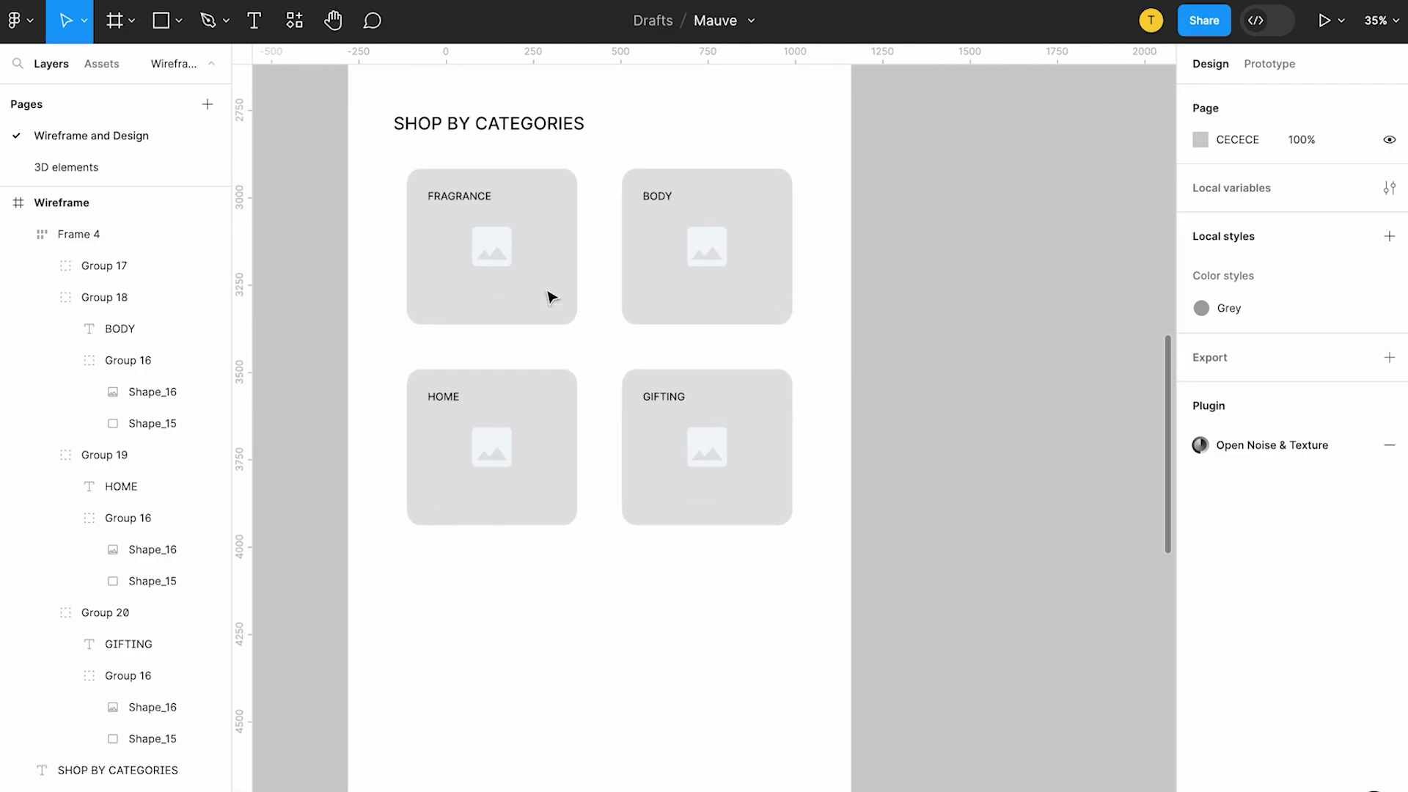
pyautogui.click(525, 121)
pyautogui.scroll(-2, 496, 213)
pyautogui.scroll(-3, 496, 212)
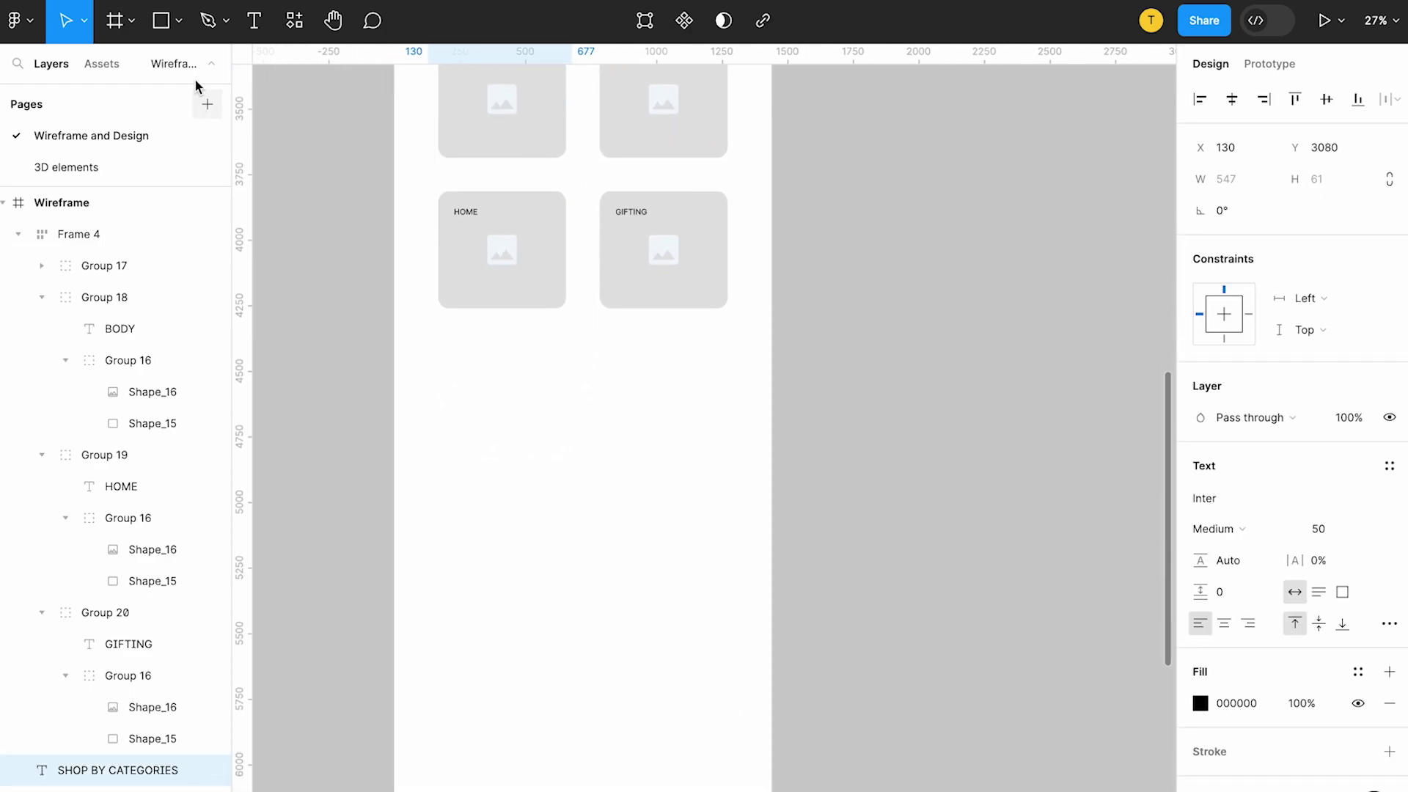
pyautogui.click(162, 22)
pyautogui.moveTo(394, 339)
pyautogui.mouseDown()
pyautogui.moveTo(721, 544)
pyautogui.moveTo(795, 625)
pyautogui.moveTo(775, 627)
pyautogui.mouseUp()
# Set the rectangle's fill to dark grey 474747.
pyautogui.click(1202, 499)
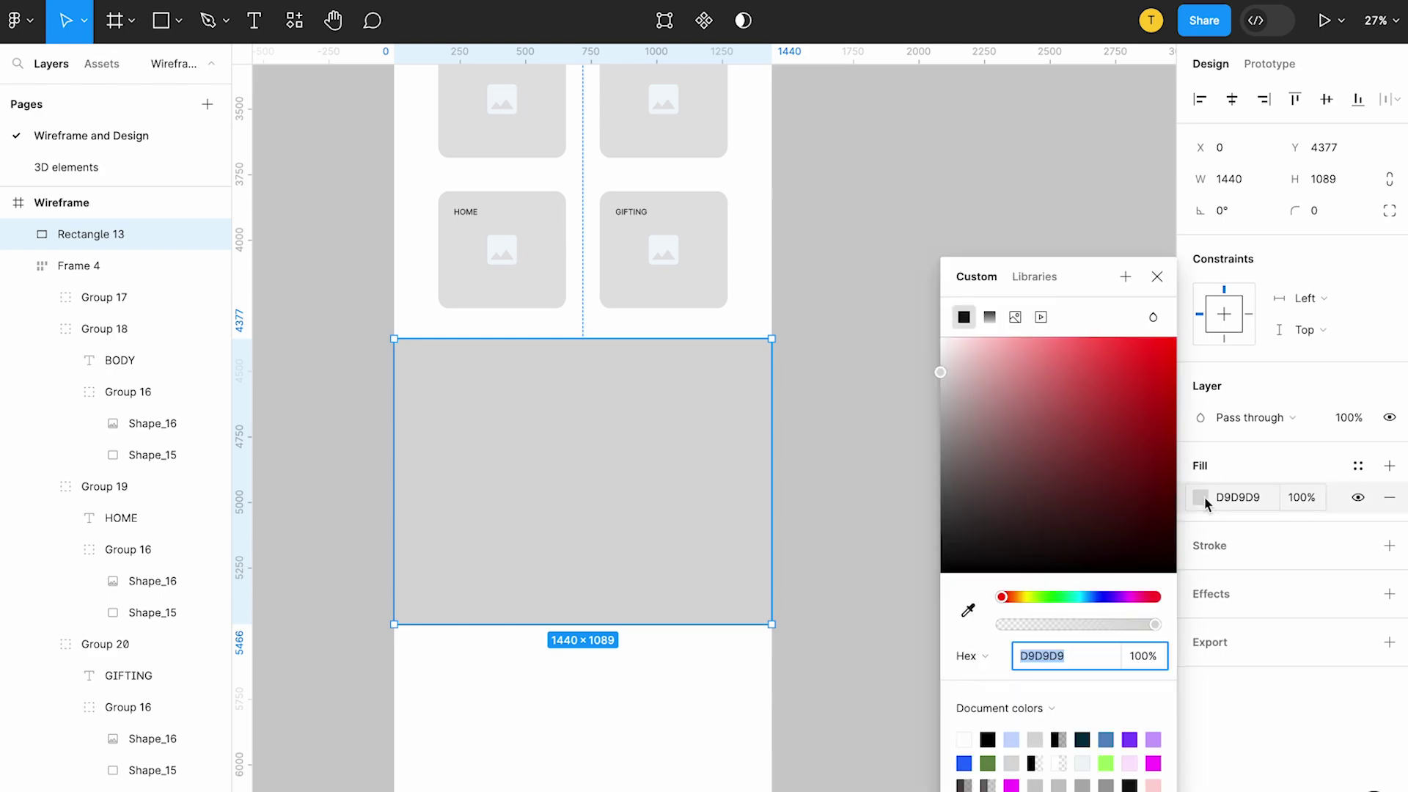
pyautogui.moveTo(966, 516)
pyautogui.mouseDown()
pyautogui.moveTo(912, 581)
pyautogui.moveTo(913, 522)
pyautogui.mouseUp()
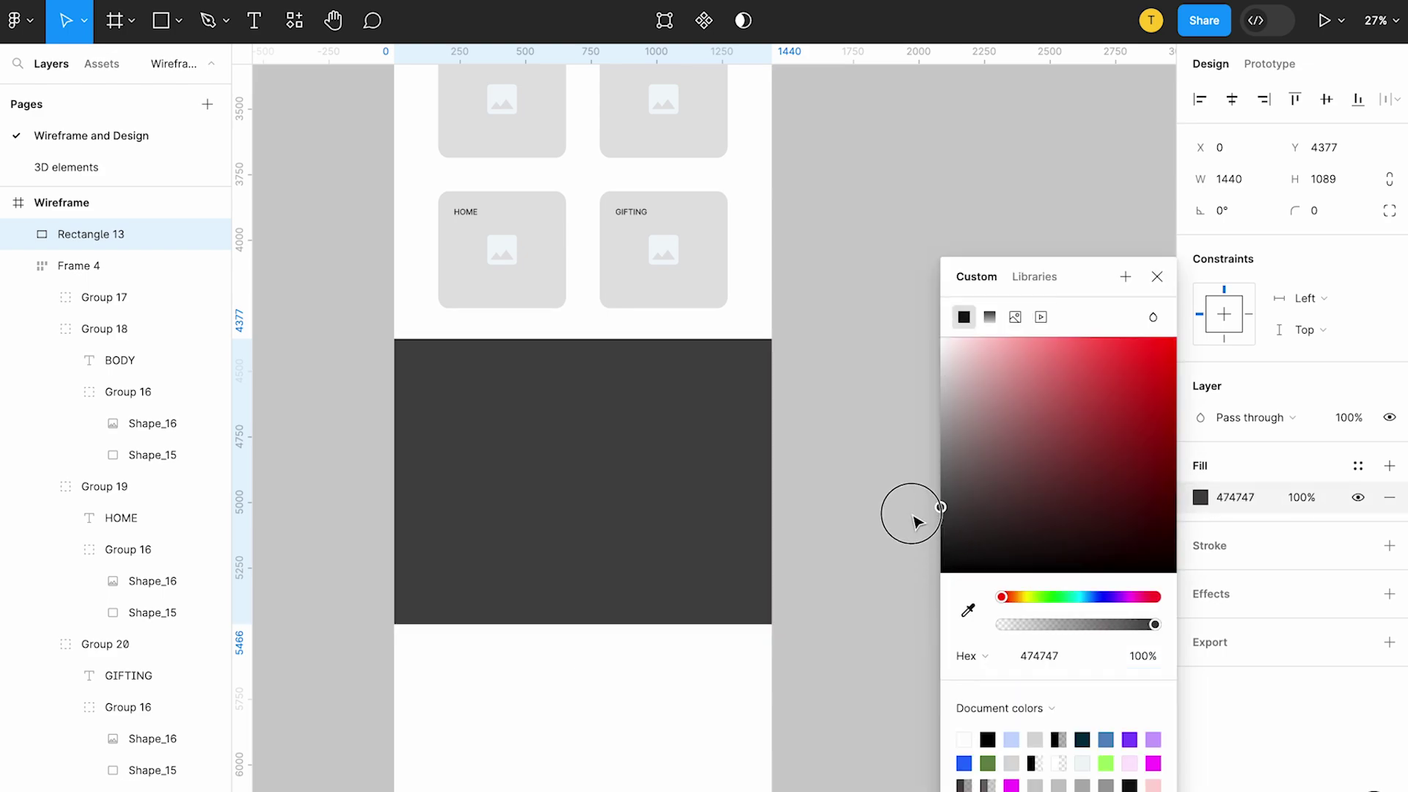
pyautogui.click(915, 522)
pyautogui.scroll(2, 714, 433)
pyautogui.scroll(2, 503, 408)
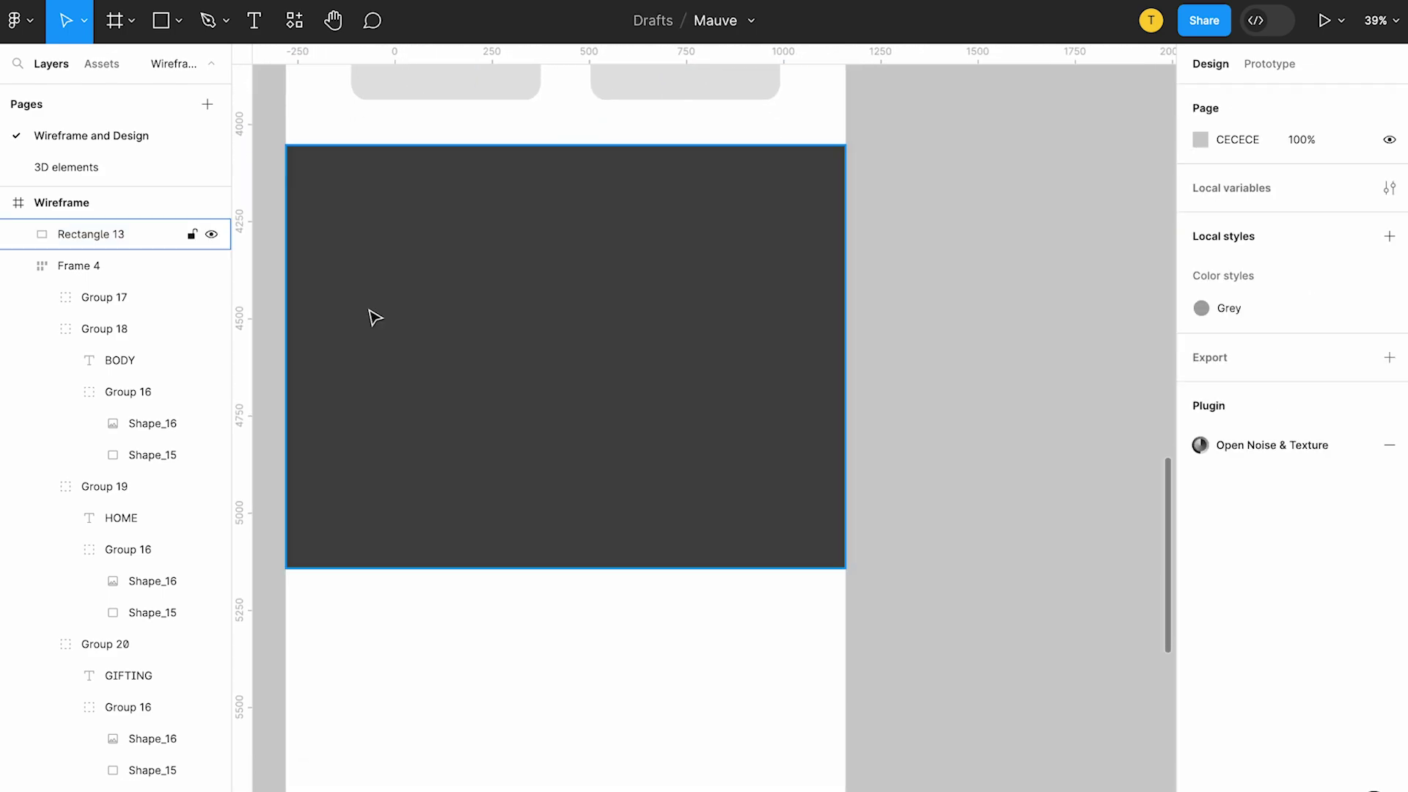
pyautogui.click(162, 22)
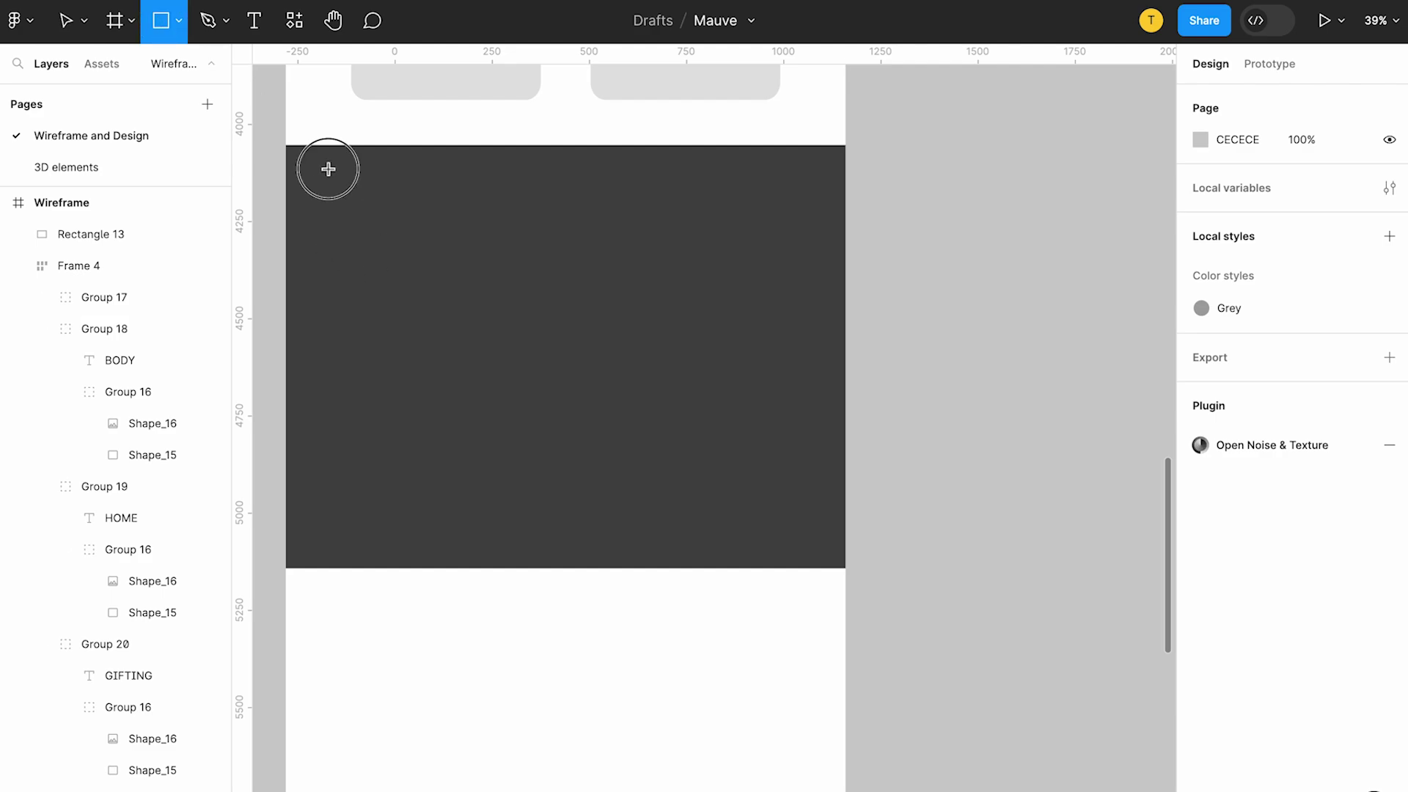
# Draw a tall card on the dark block with corner radius 30.
pyautogui.moveTo(328, 169); pyautogui.dragTo(459, 382)
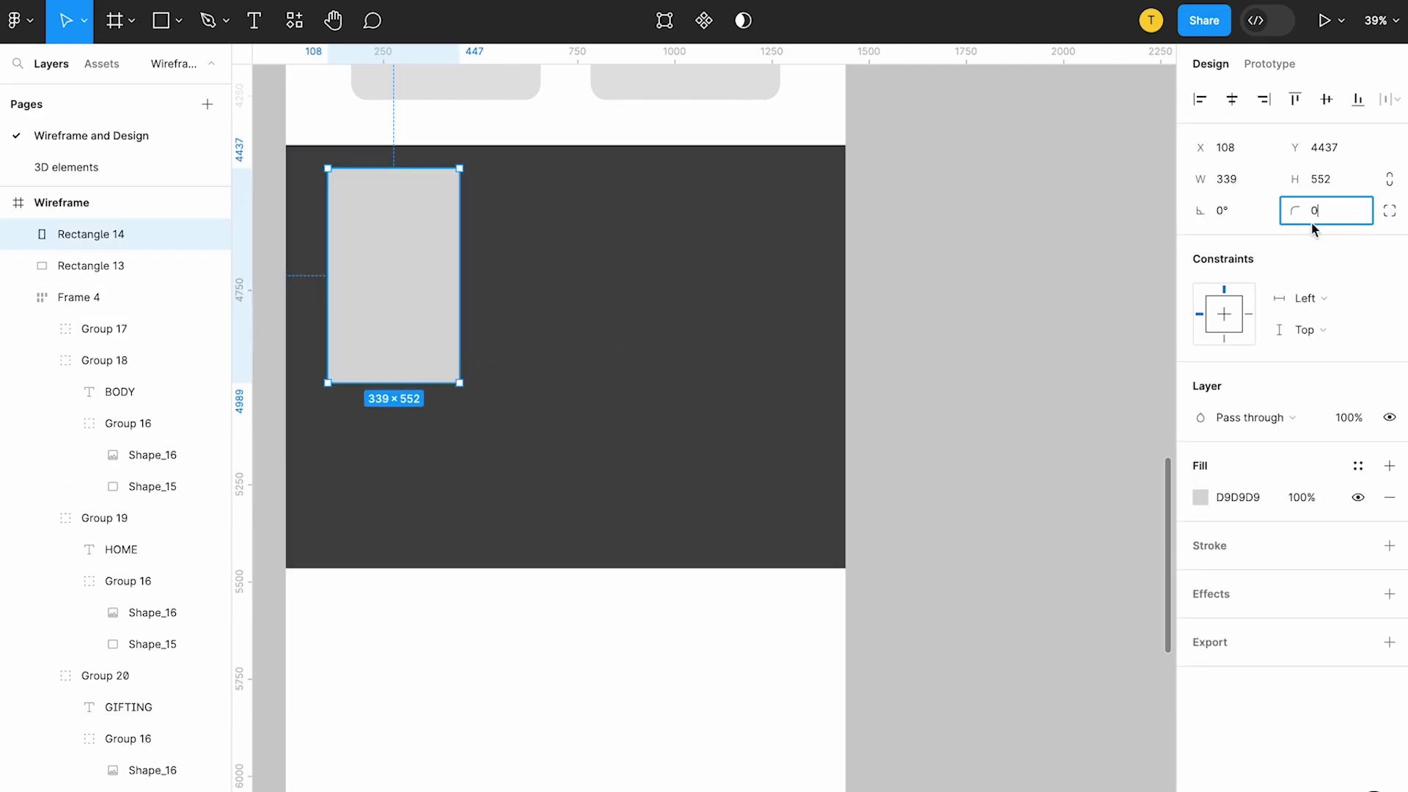
pyautogui.write('0')
pyautogui.press('Return')
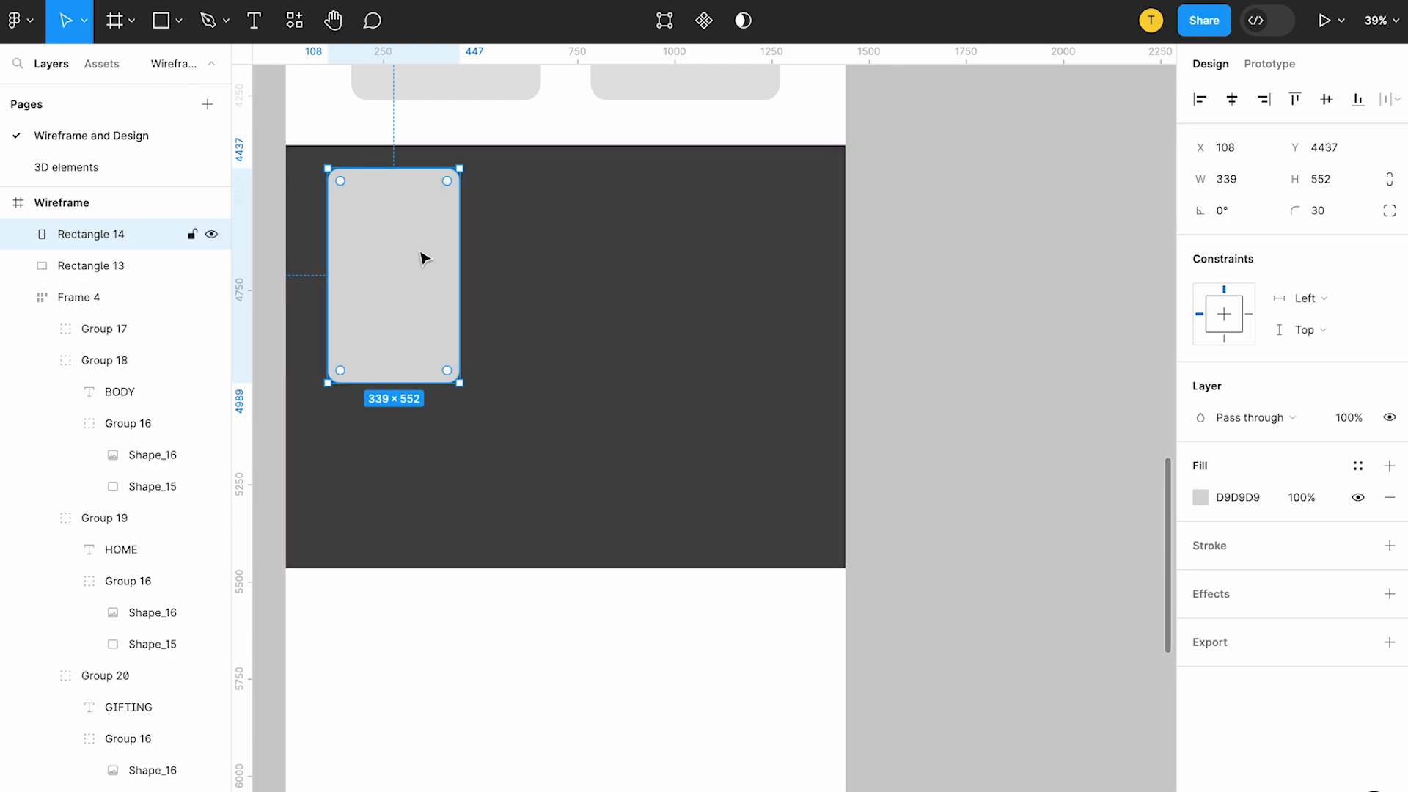
# Copy the card into a 754-wide top strip with individually set corner radii.
pyautogui.moveTo(423, 256); pyautogui.dragTo(591, 255)
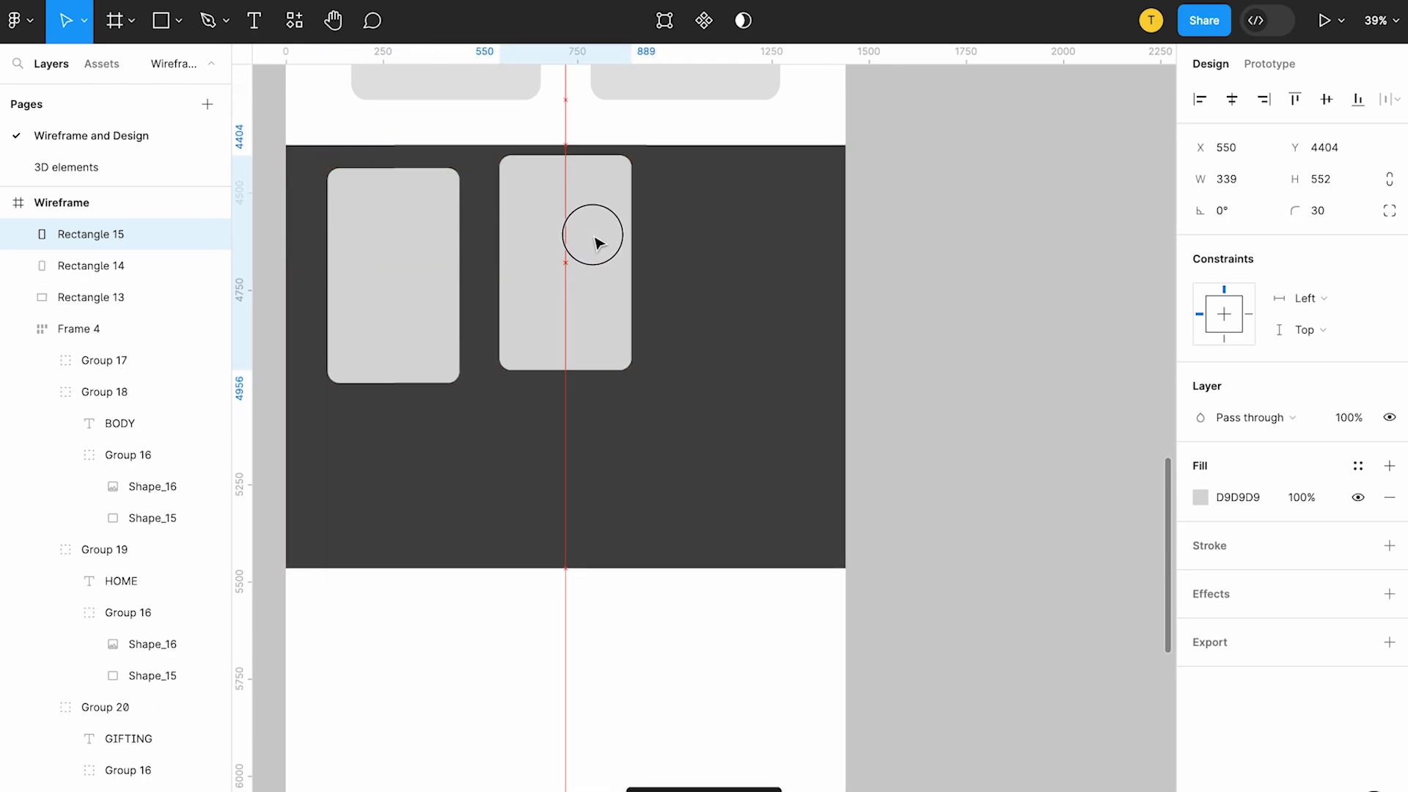
pyautogui.moveTo(591, 258); pyautogui.dragTo(591, 235)
pyautogui.moveTo(579, 362); pyautogui.dragTo(564, 228)
pyautogui.click(1323, 220)
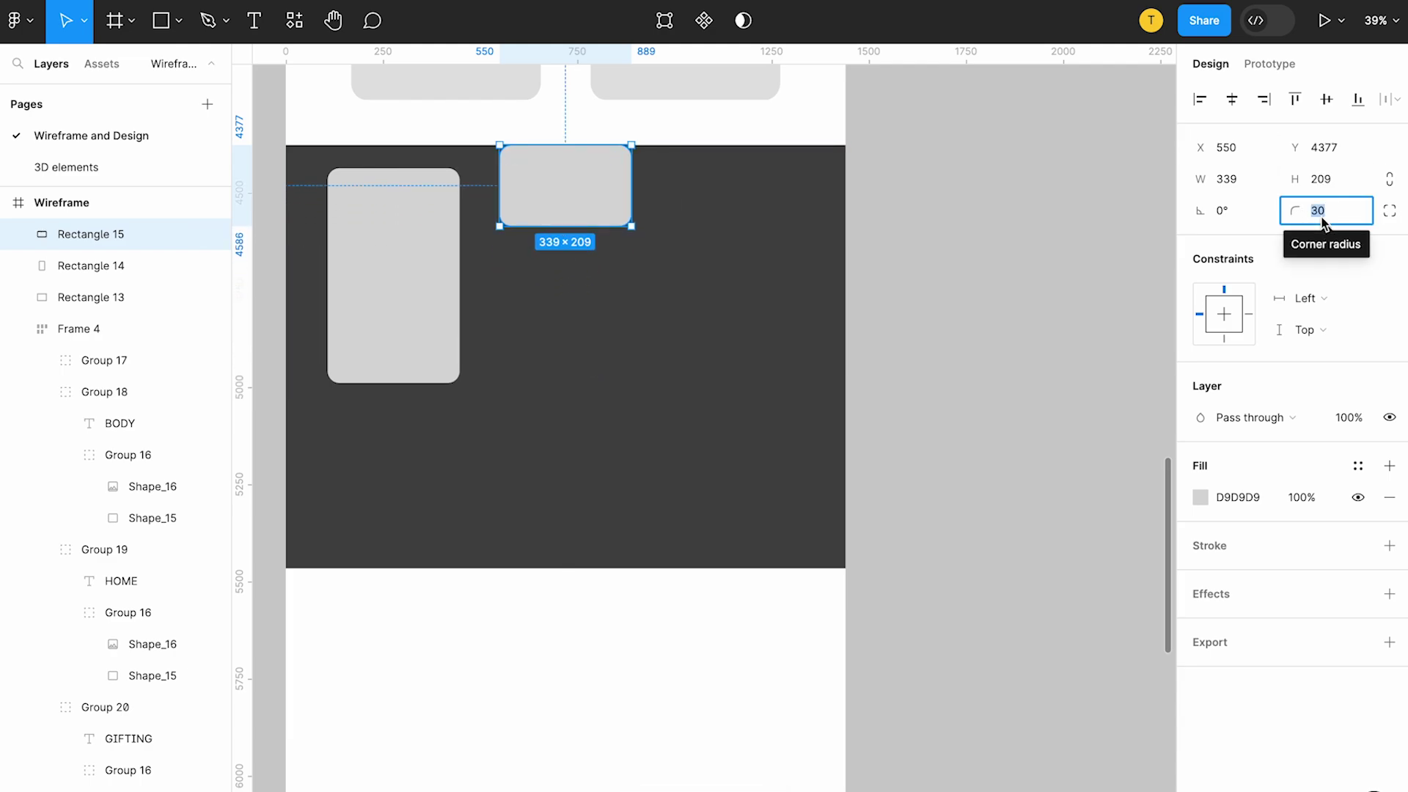
pyautogui.click(1389, 211)
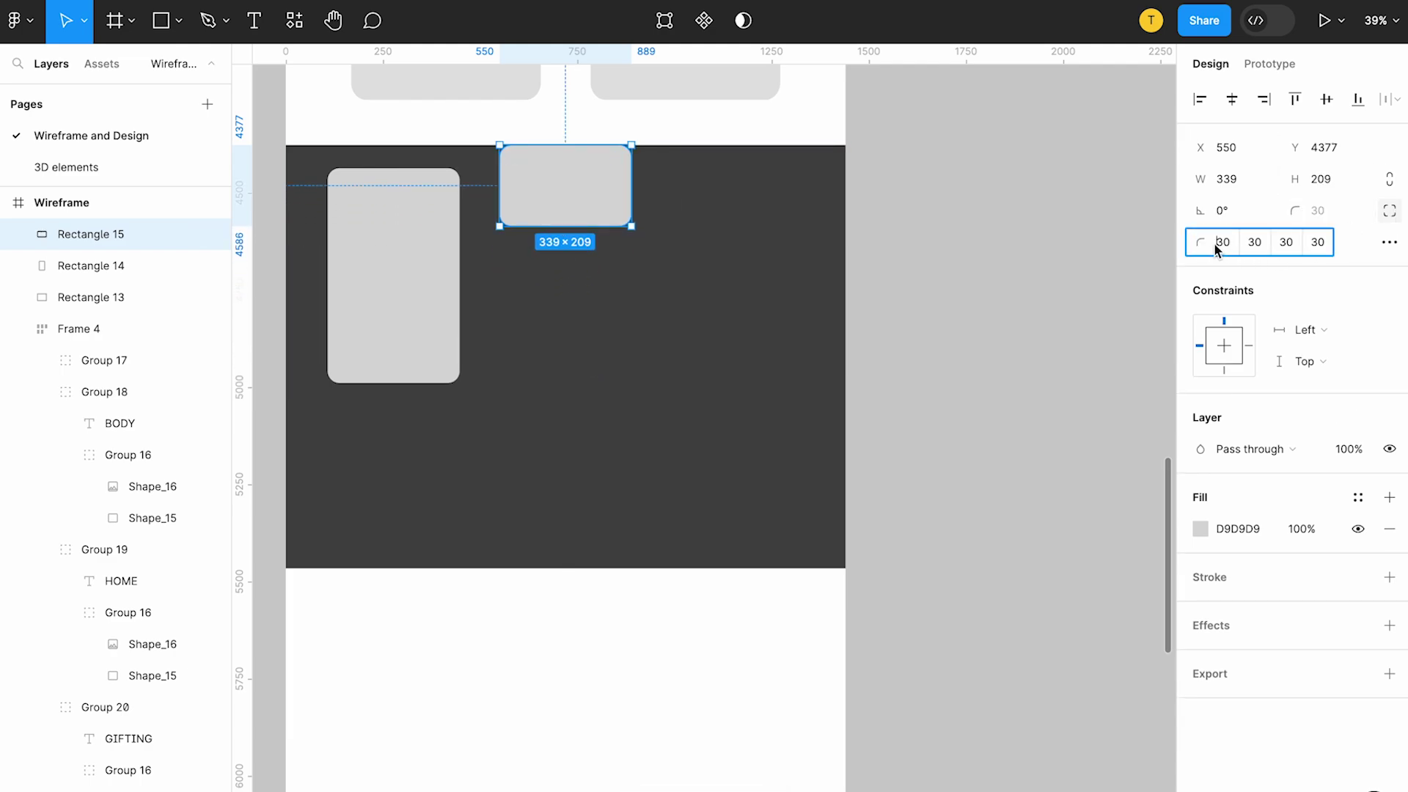
pyautogui.click(1255, 242)
pyautogui.write('10')
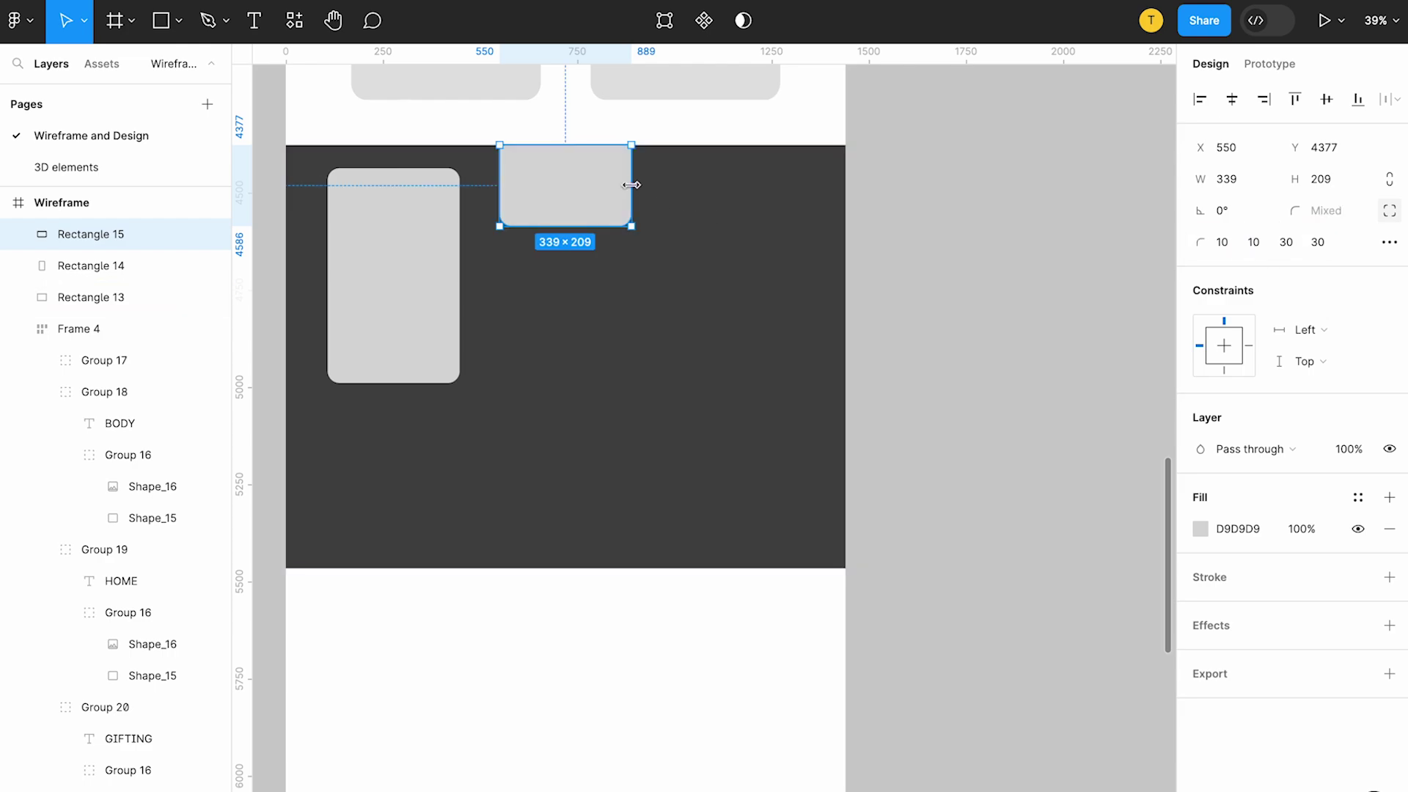
pyautogui.moveTo(631, 185); pyautogui.dragTo(793, 183)
# Add an enlarged middle card and a right-hand card 338 high.
pyautogui.click(352, 290)
pyautogui.moveTo(440, 301); pyautogui.dragTo(612, 389)
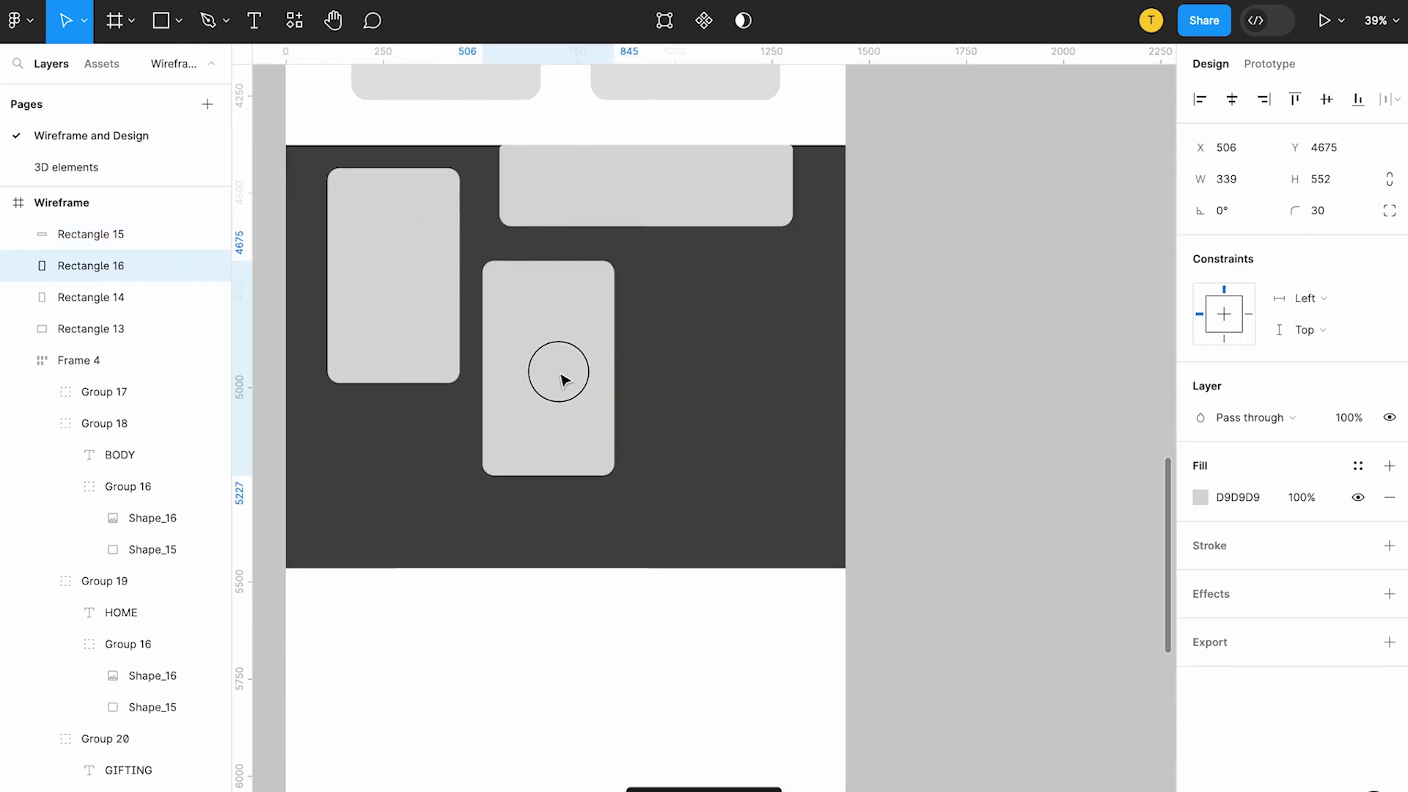
pyautogui.moveTo(632, 471); pyautogui.dragTo(678, 488)
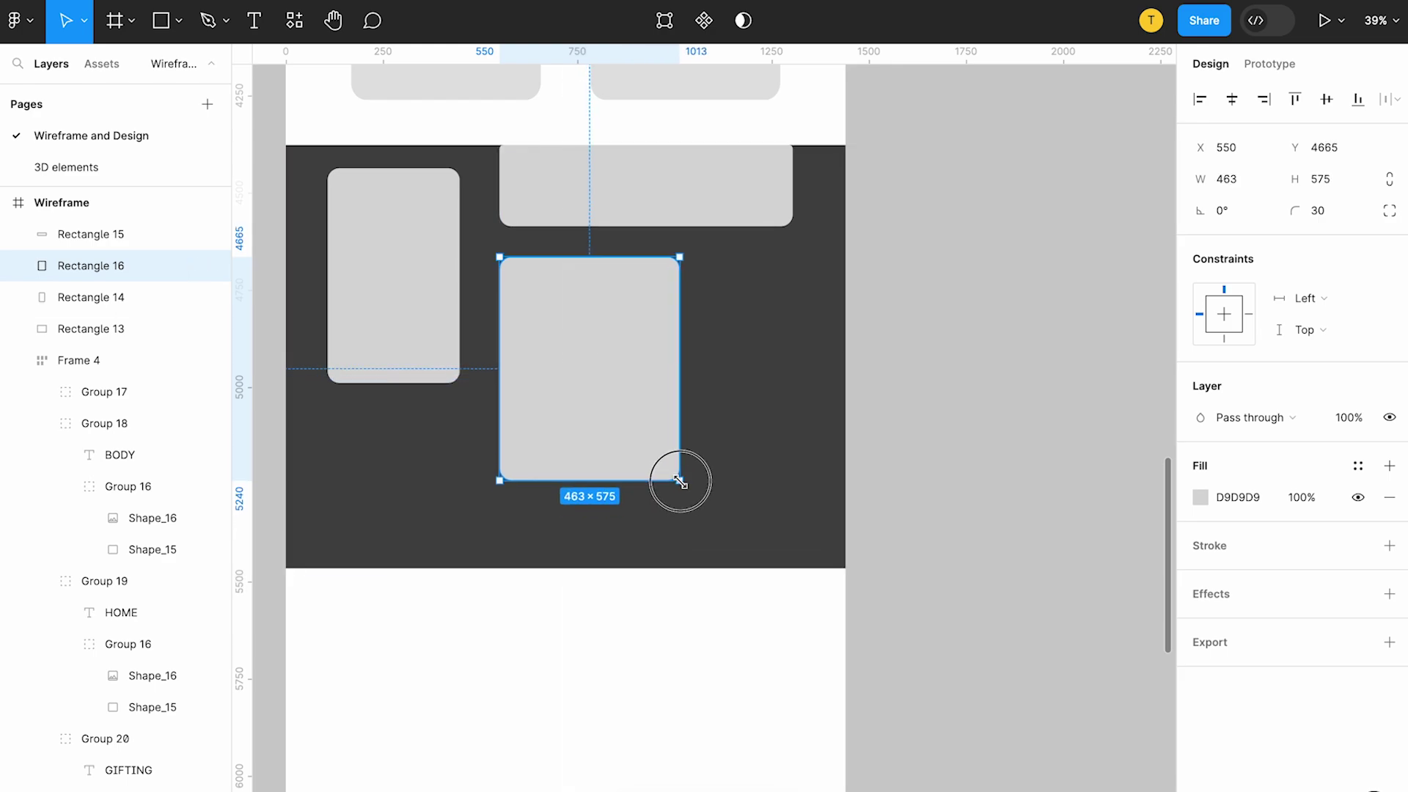
pyautogui.moveTo(593, 325)
pyautogui.mouseDown()
pyautogui.moveTo(746, 345)
pyautogui.moveTo(776, 471)
pyautogui.moveTo(783, 425)
pyautogui.mouseUp()
pyautogui.moveTo(782, 577)
pyautogui.mouseDown()
pyautogui.moveTo(783, 468)
pyautogui.moveTo(773, 486)
pyautogui.mouseUp()
pyautogui.click(855, 556)
pyautogui.click(770, 455)
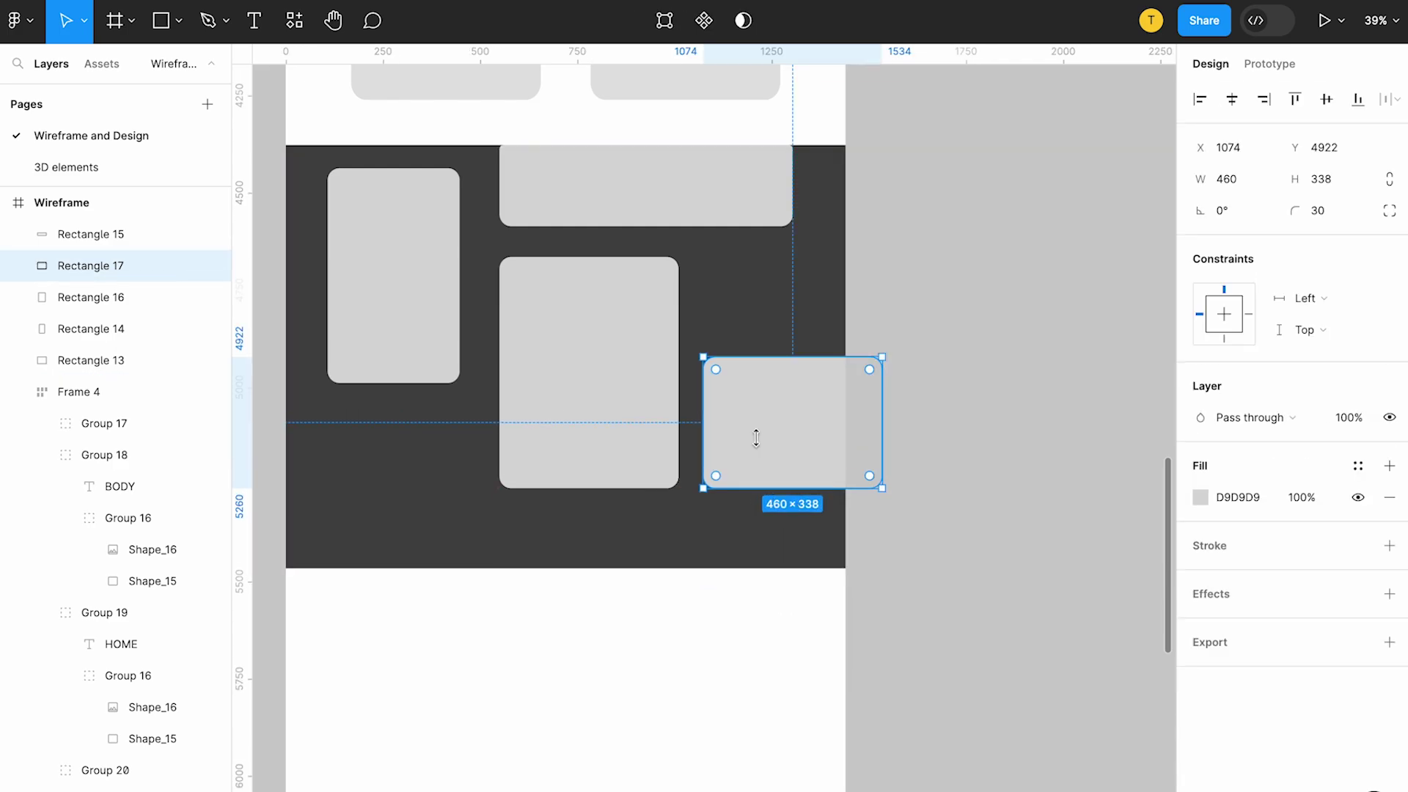
# Duplicate the top strip along the bottom edge rotated 180°, and realign the middle and right cards.
pyautogui.click(657, 188)
pyautogui.hotkey('ctrl', 'd')
pyautogui.moveTo(657, 189); pyautogui.dragTo(617, 531)
pyautogui.click(1235, 211)
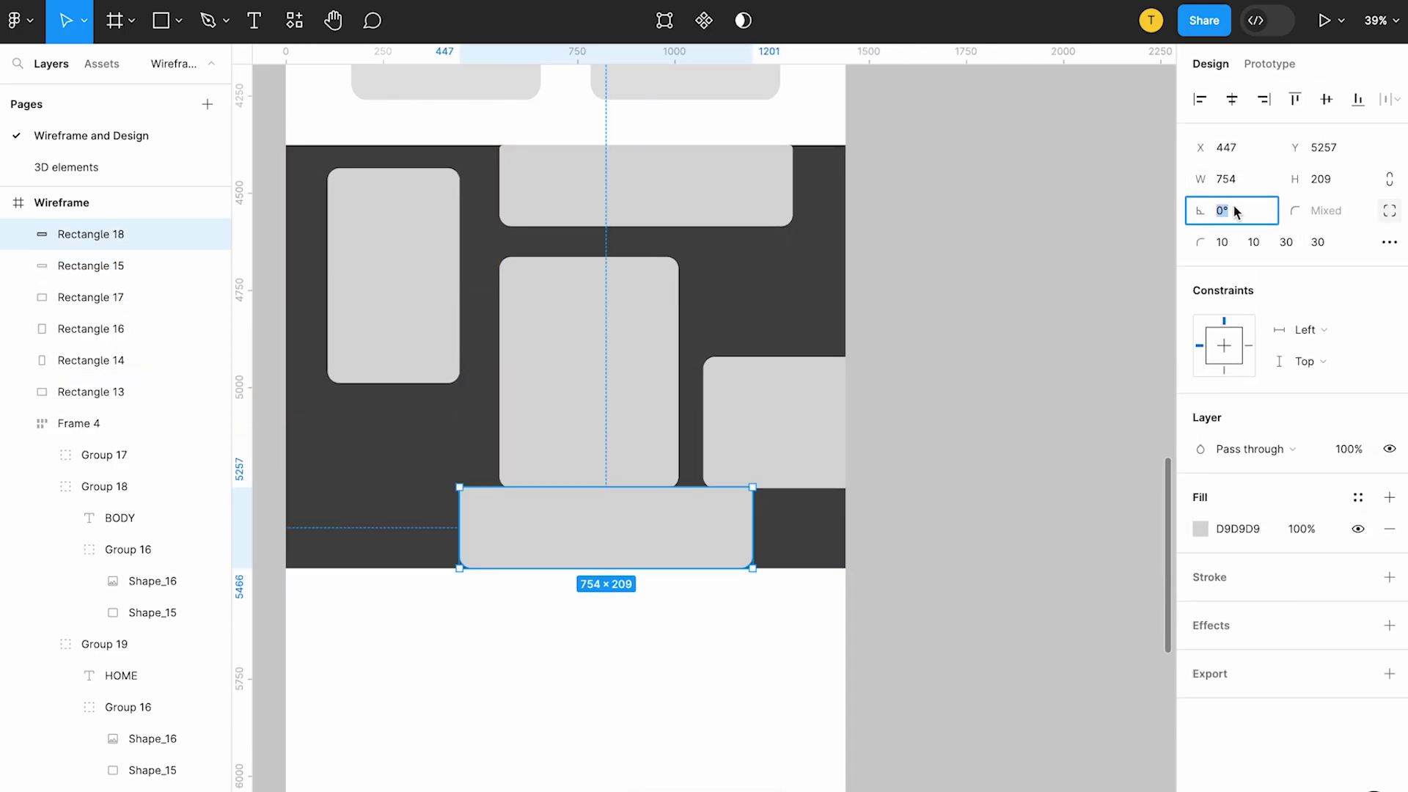
pyautogui.write('180')
pyautogui.press('Return')
pyautogui.moveTo(701, 543)
pyautogui.mouseDown()
pyautogui.moveTo(745, 569)
pyautogui.moveTo(731, 573)
pyautogui.mouseUp()
pyautogui.moveTo(597, 313); pyautogui.dragTo(597, 308)
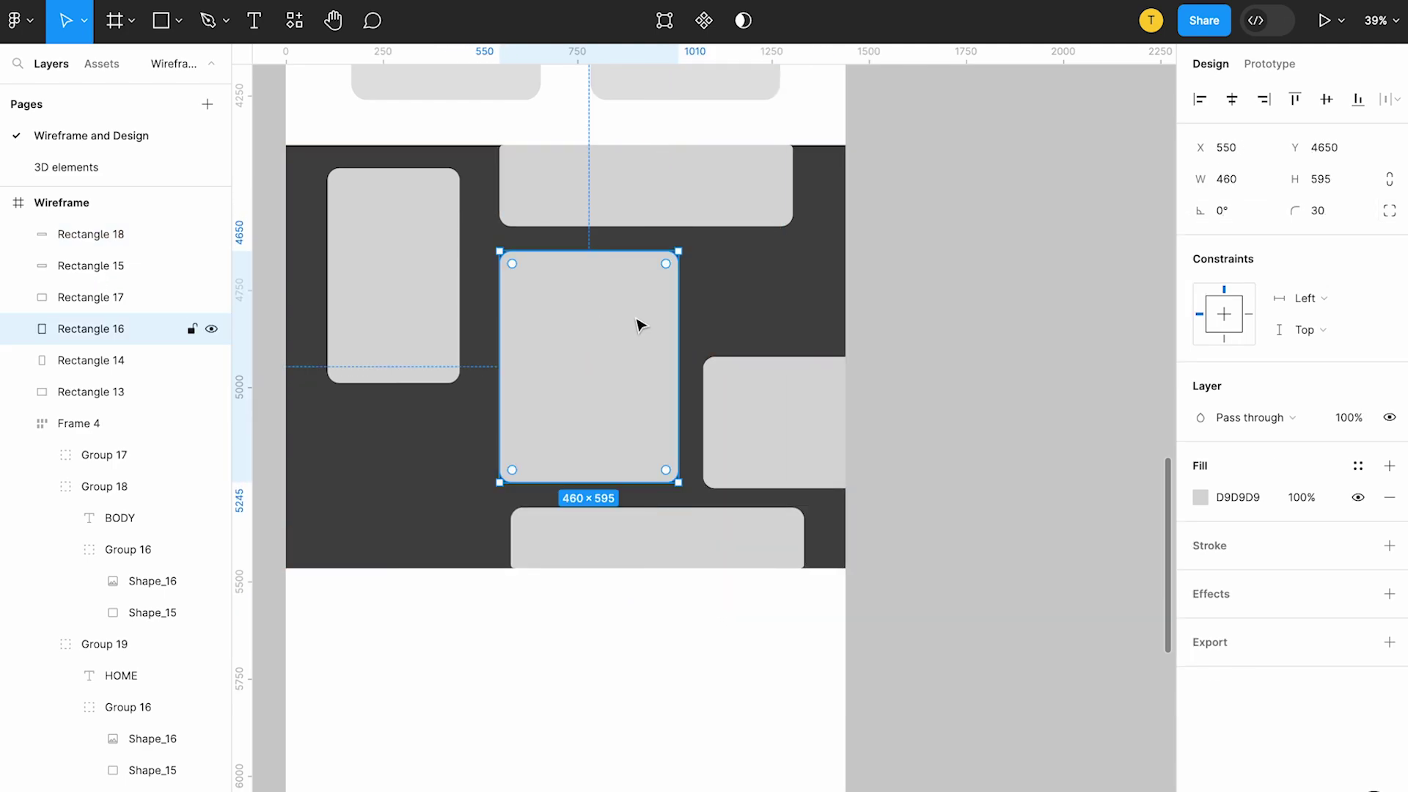
pyautogui.moveTo(767, 418); pyautogui.dragTo(791, 424)
# Add a 447×418 lower-left card with one corner radius set to 10.
pyautogui.hscroll(-5, 789, 424)
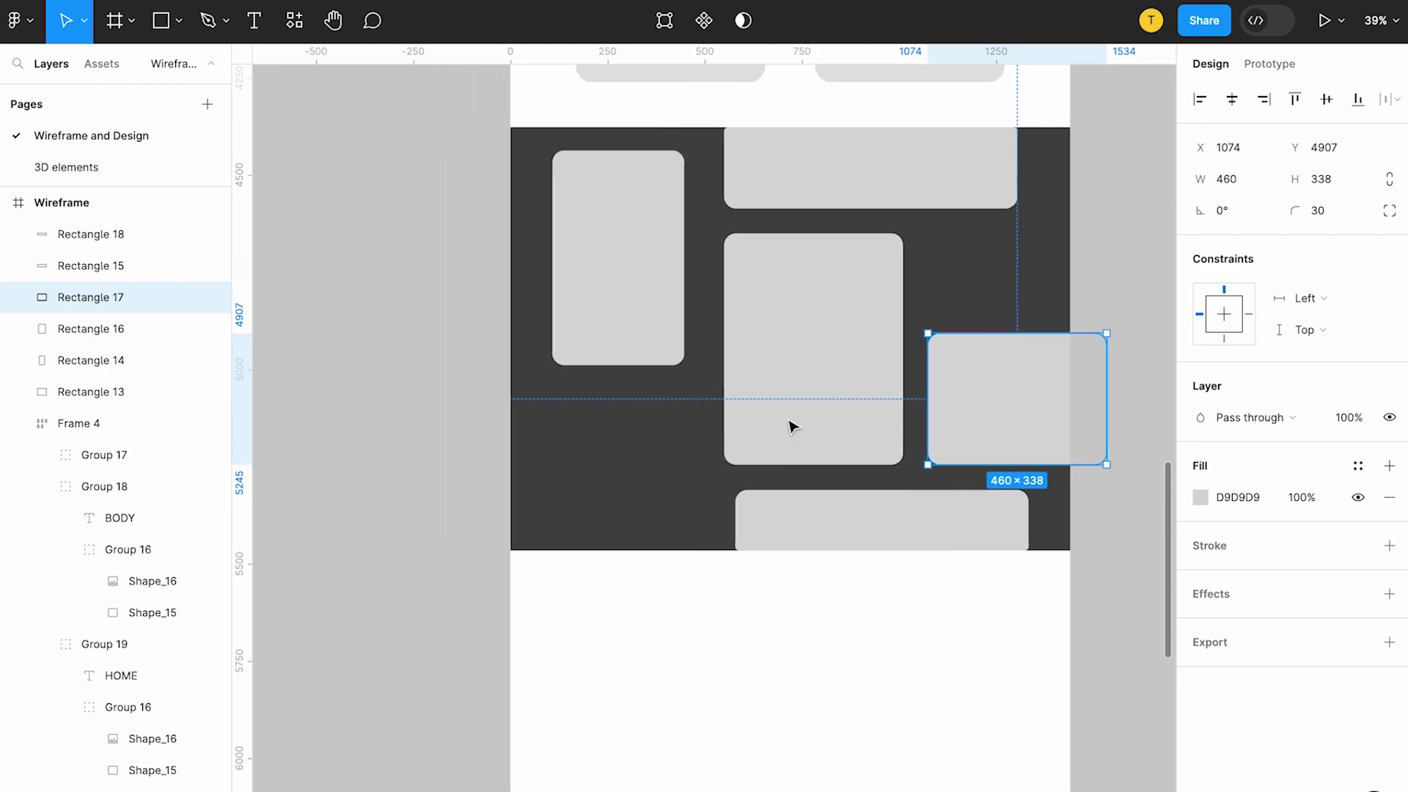
pyautogui.click(657, 303)
pyautogui.moveTo(658, 302); pyautogui.dragTo(616, 540)
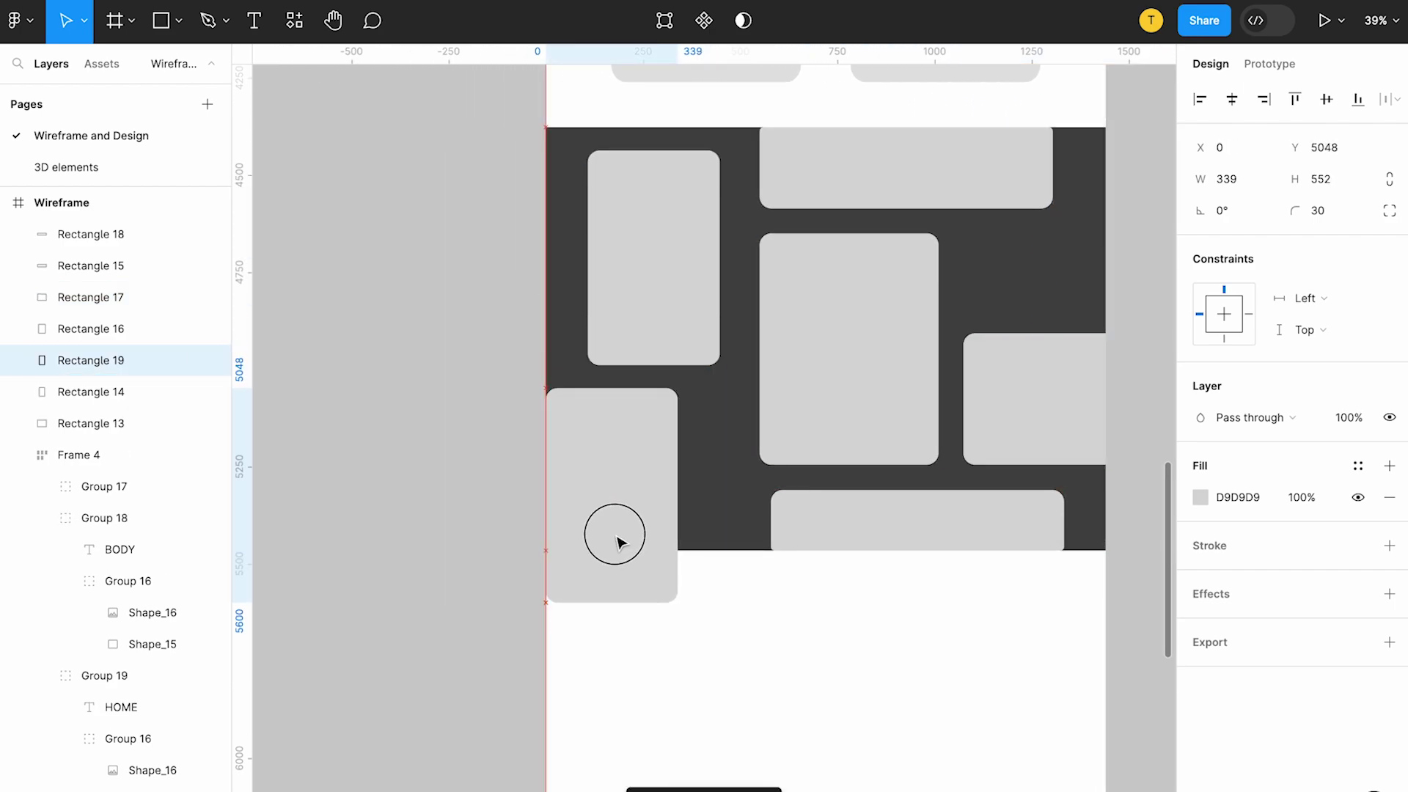
pyautogui.moveTo(675, 496); pyautogui.dragTo(723, 503)
pyautogui.moveTo(629, 601); pyautogui.dragTo(628, 550)
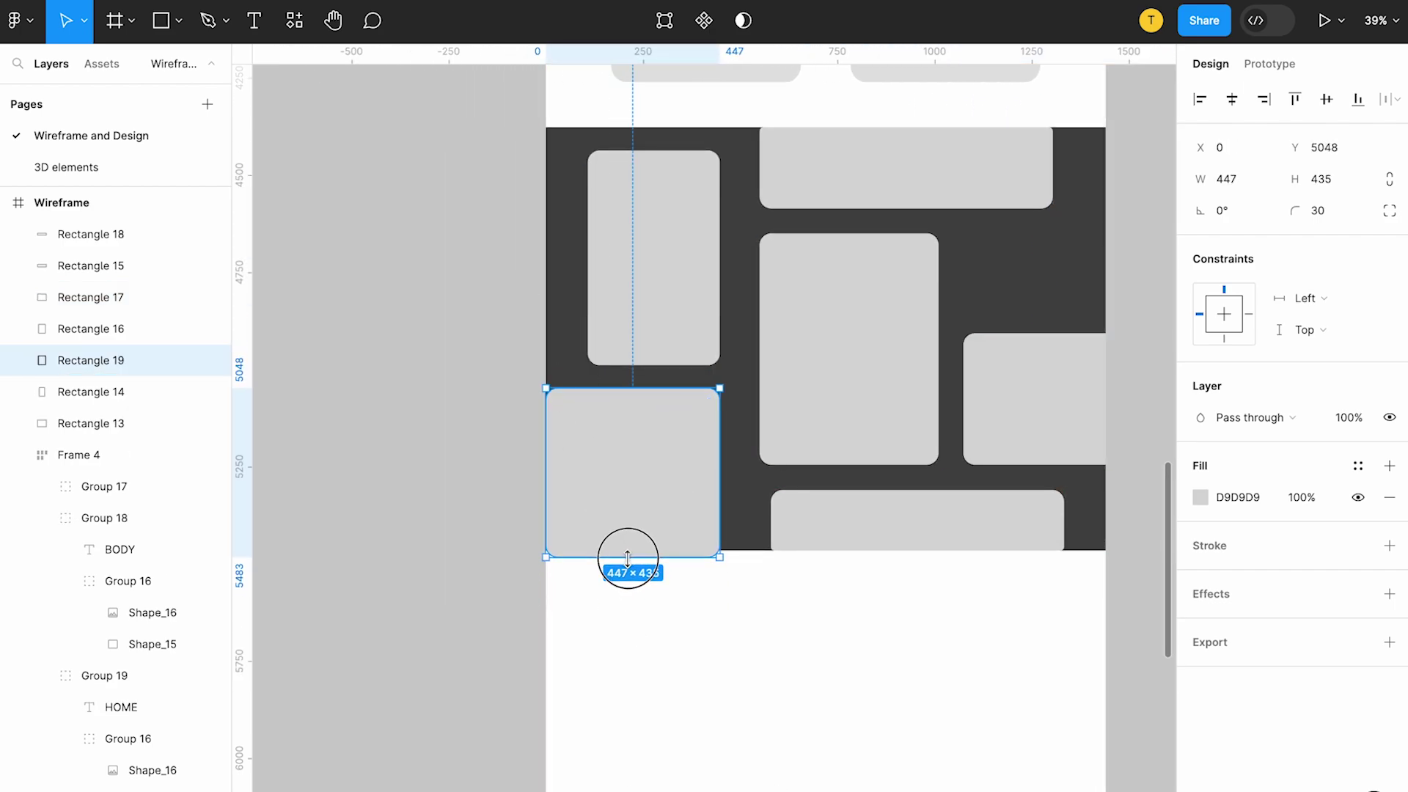
pyautogui.click(1390, 213)
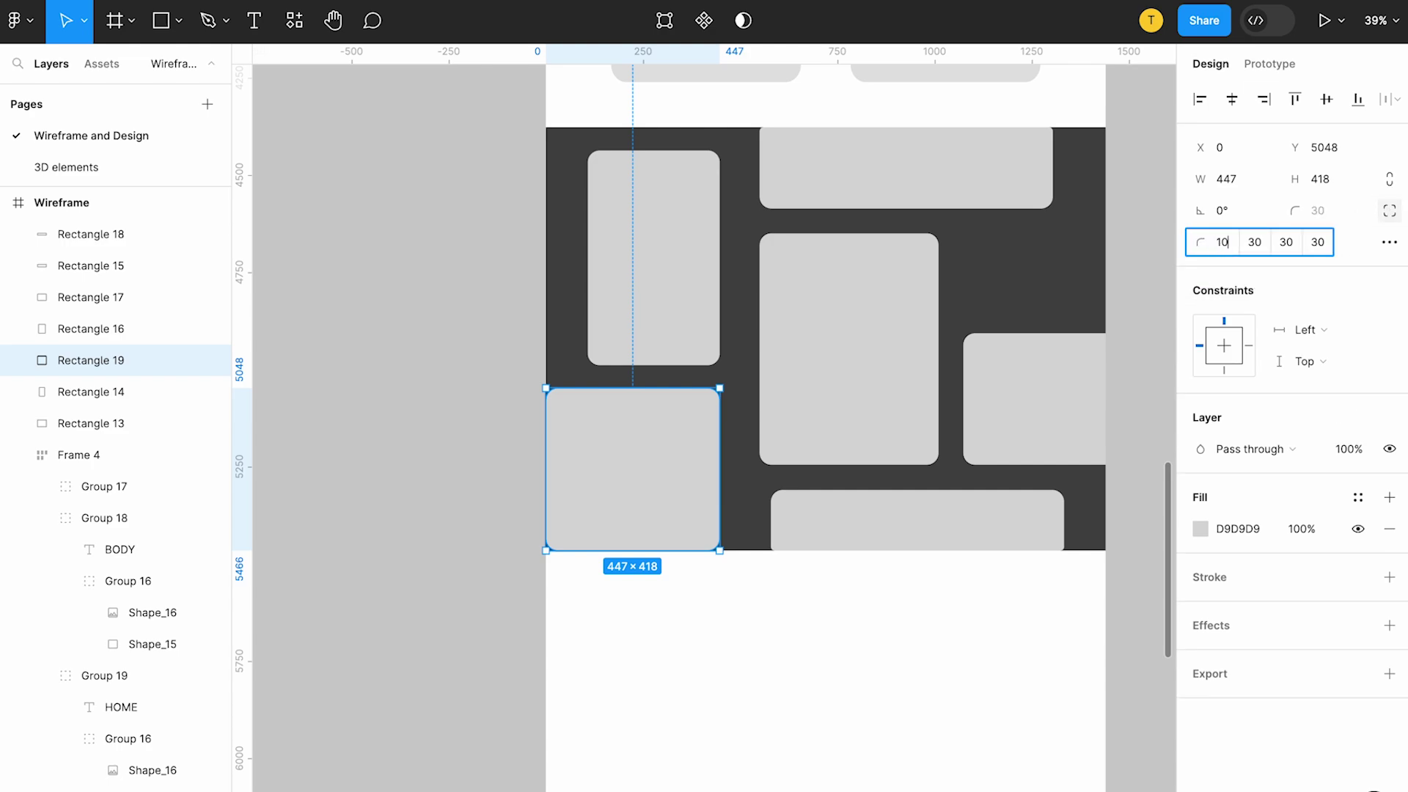
pyautogui.click(1282, 249)
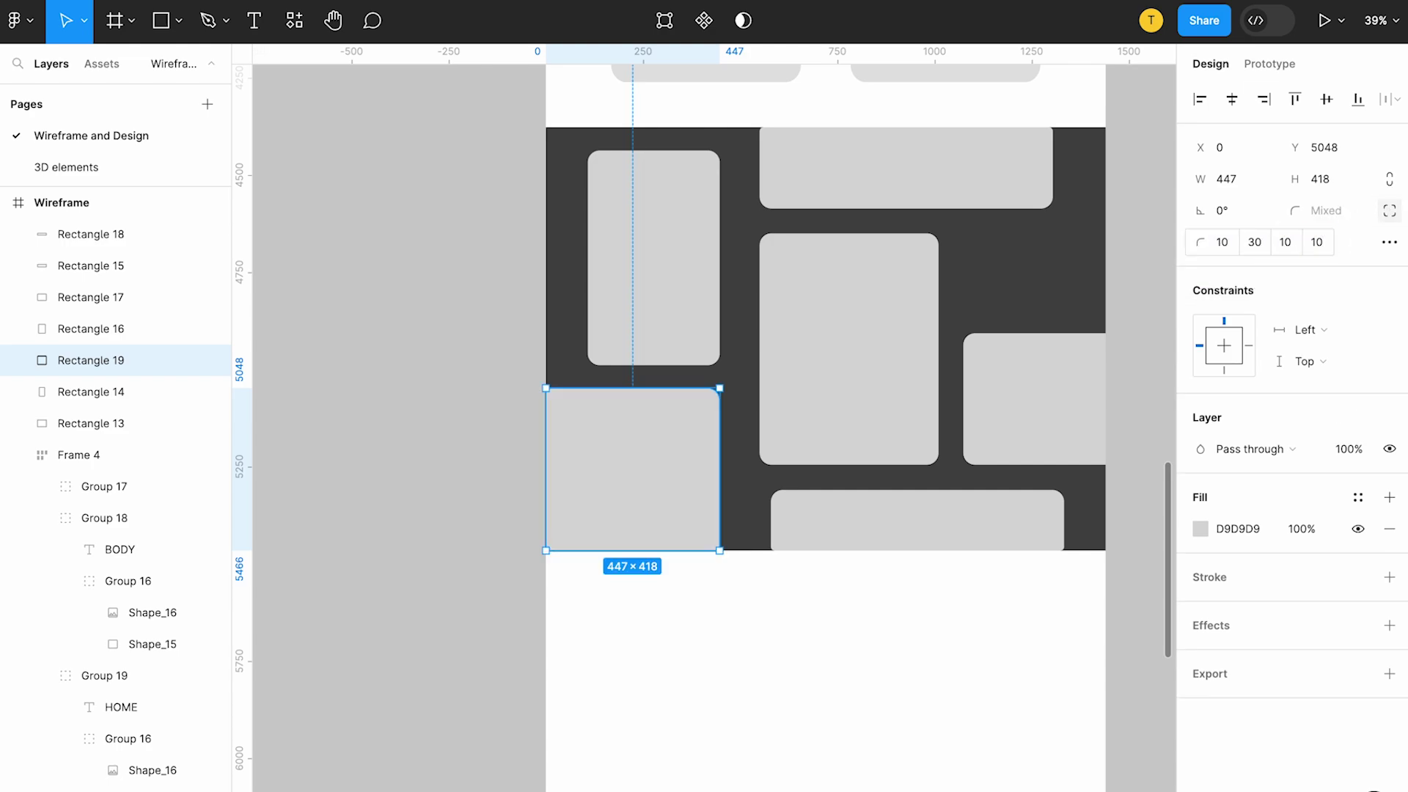
pyautogui.hscroll(3, 801, 597)
pyautogui.click(776, 685)
pyautogui.hscroll(1, 777, 688)
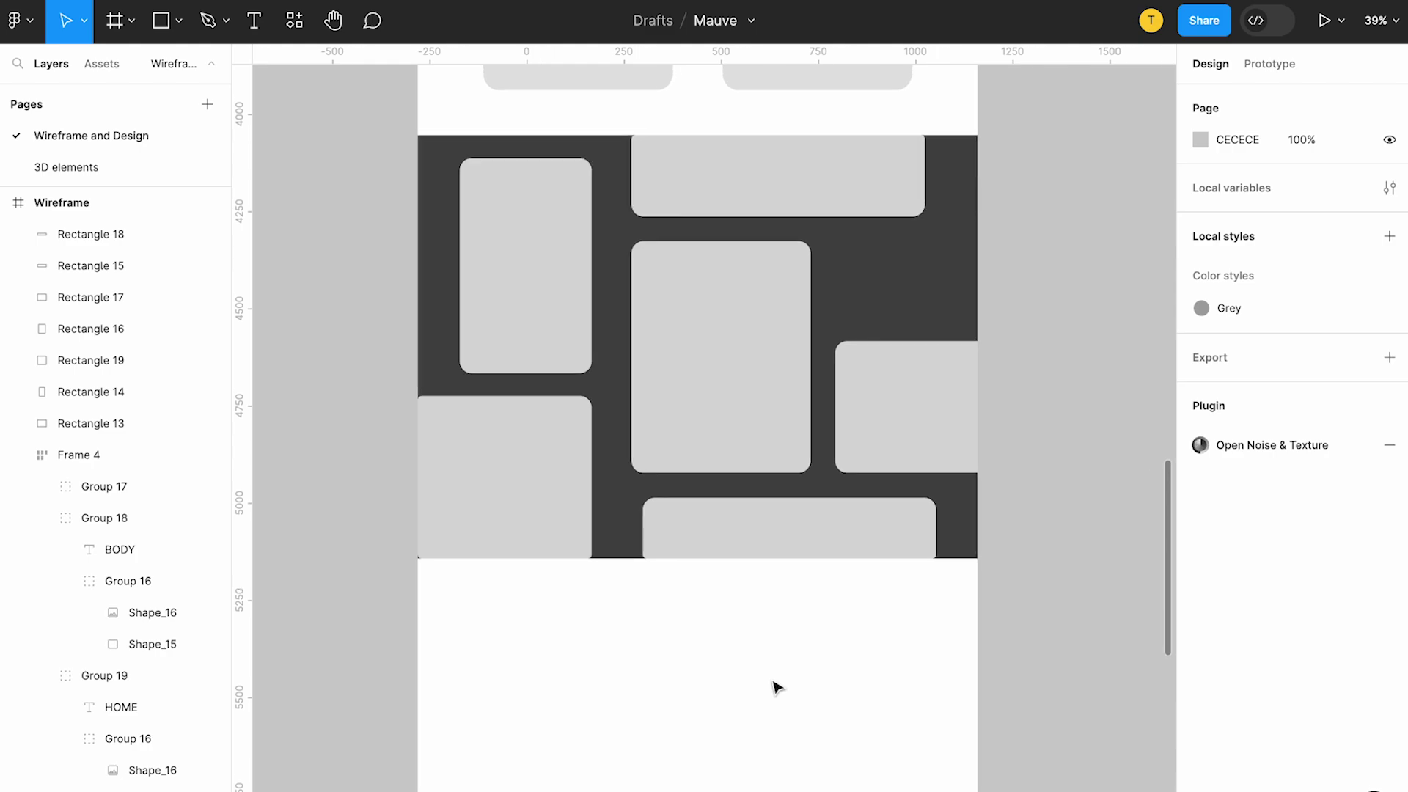
# Paste a copy of the hero image placeholder into the top of the tall left card.
pyautogui.hscroll(2, 777, 688)
pyautogui.scroll(3, 523, 176)
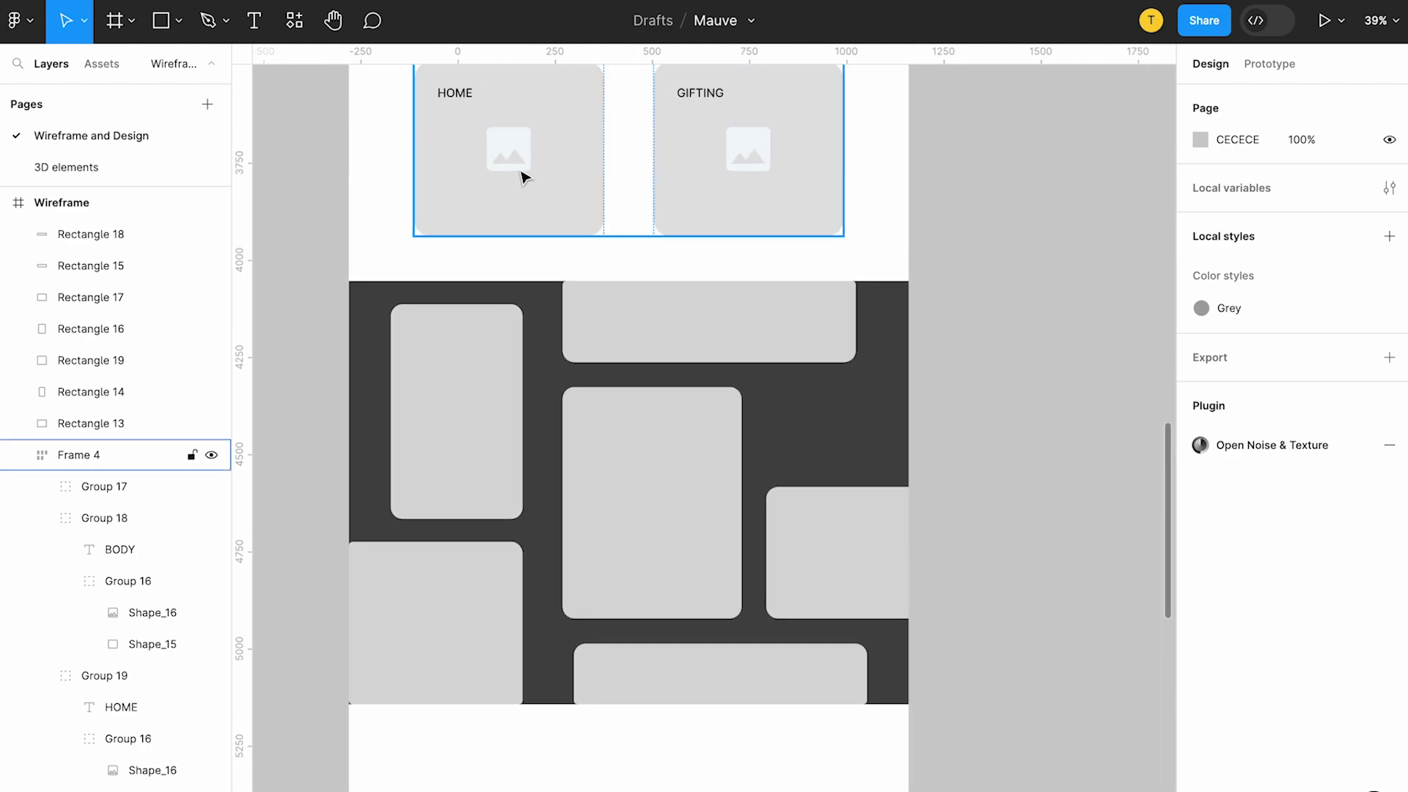
pyautogui.scroll(10, 544, 155)
pyautogui.scroll(8, 755, 276)
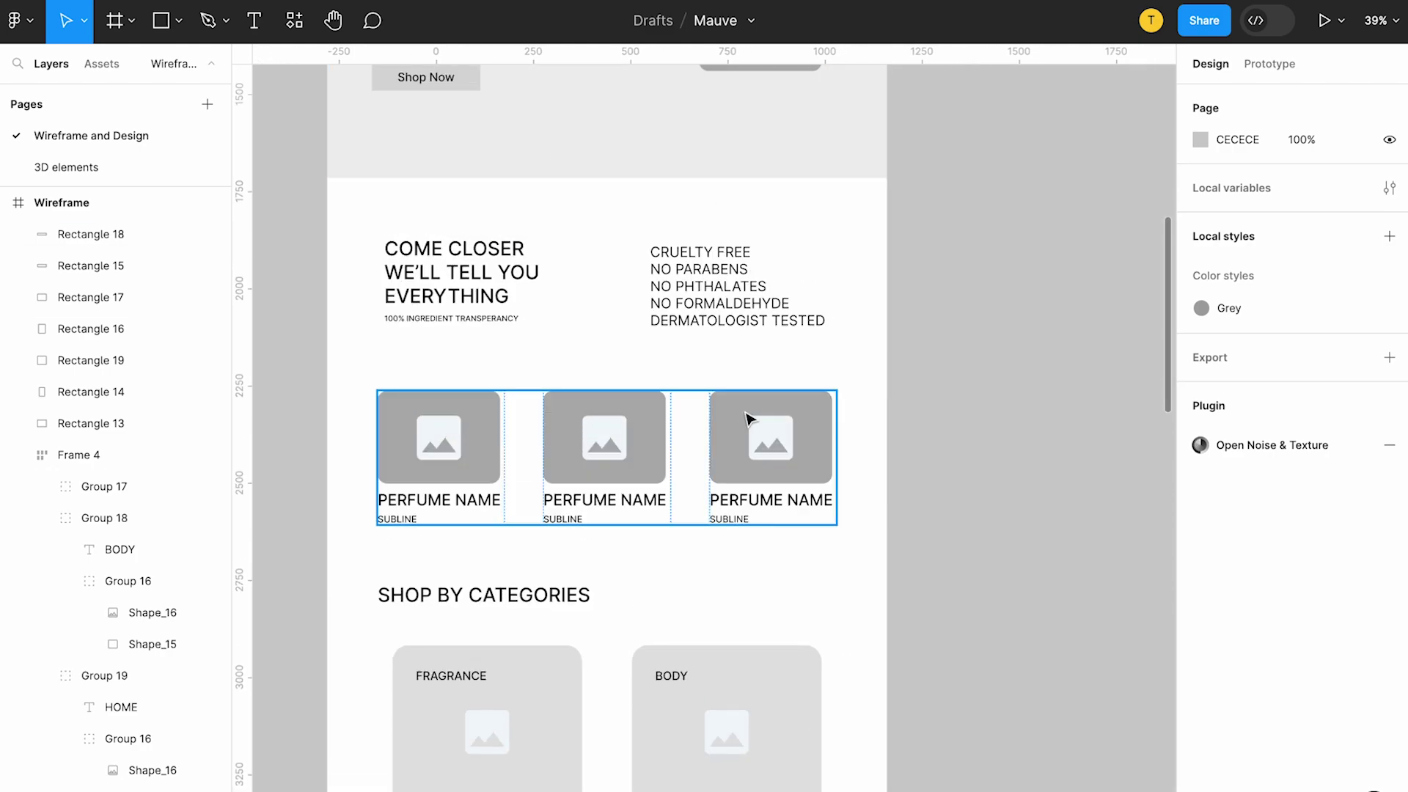
pyautogui.click(748, 418)
pyautogui.scroll(1, 703, 263)
pyautogui.scroll(5, 702, 263)
pyautogui.click(794, 308)
pyautogui.scroll(-1, 638, 490)
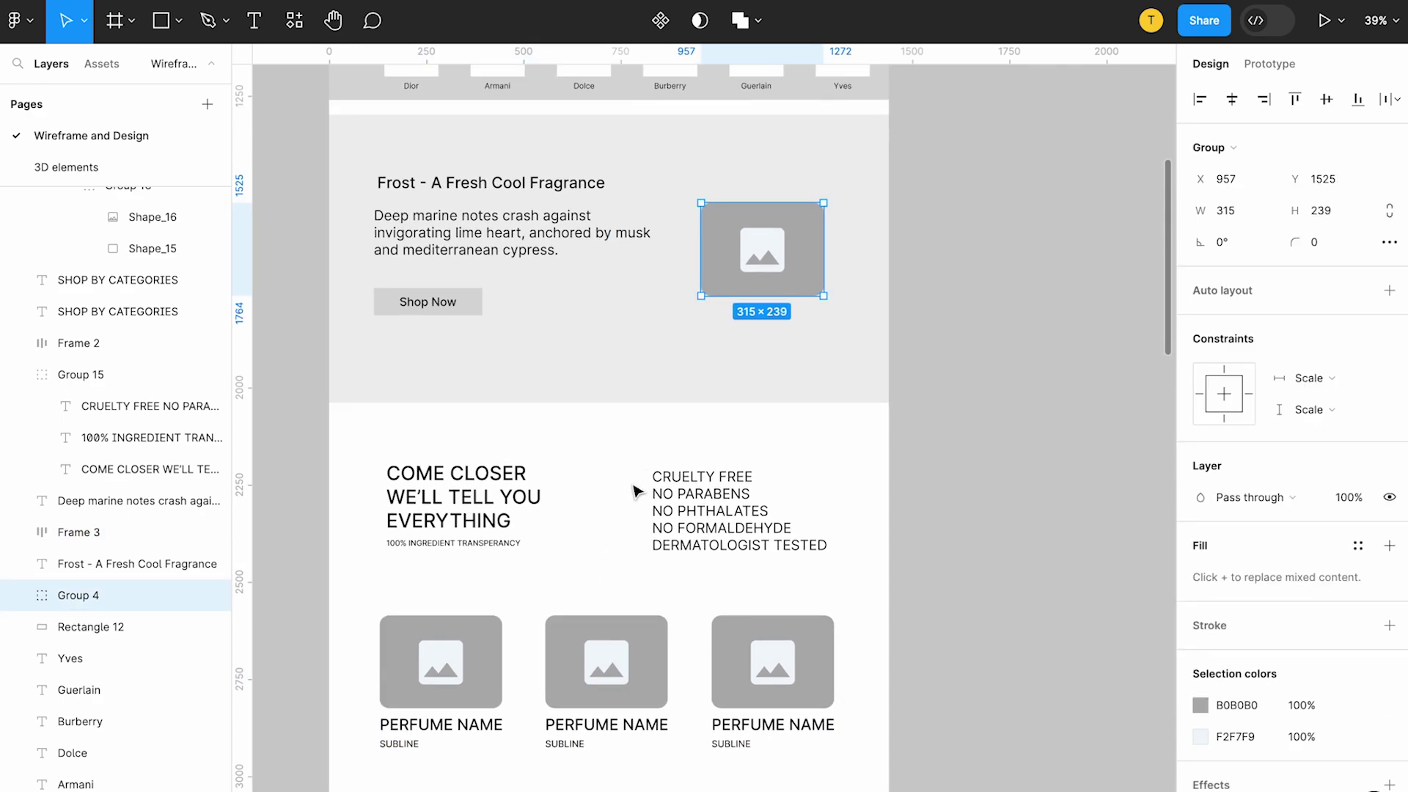
pyautogui.scroll(-18, 609, 612)
pyautogui.hscroll(-4, 609, 612)
pyautogui.scroll(-5, 608, 613)
pyautogui.click(613, 459)
pyautogui.hotkey('ctrl', 'v')
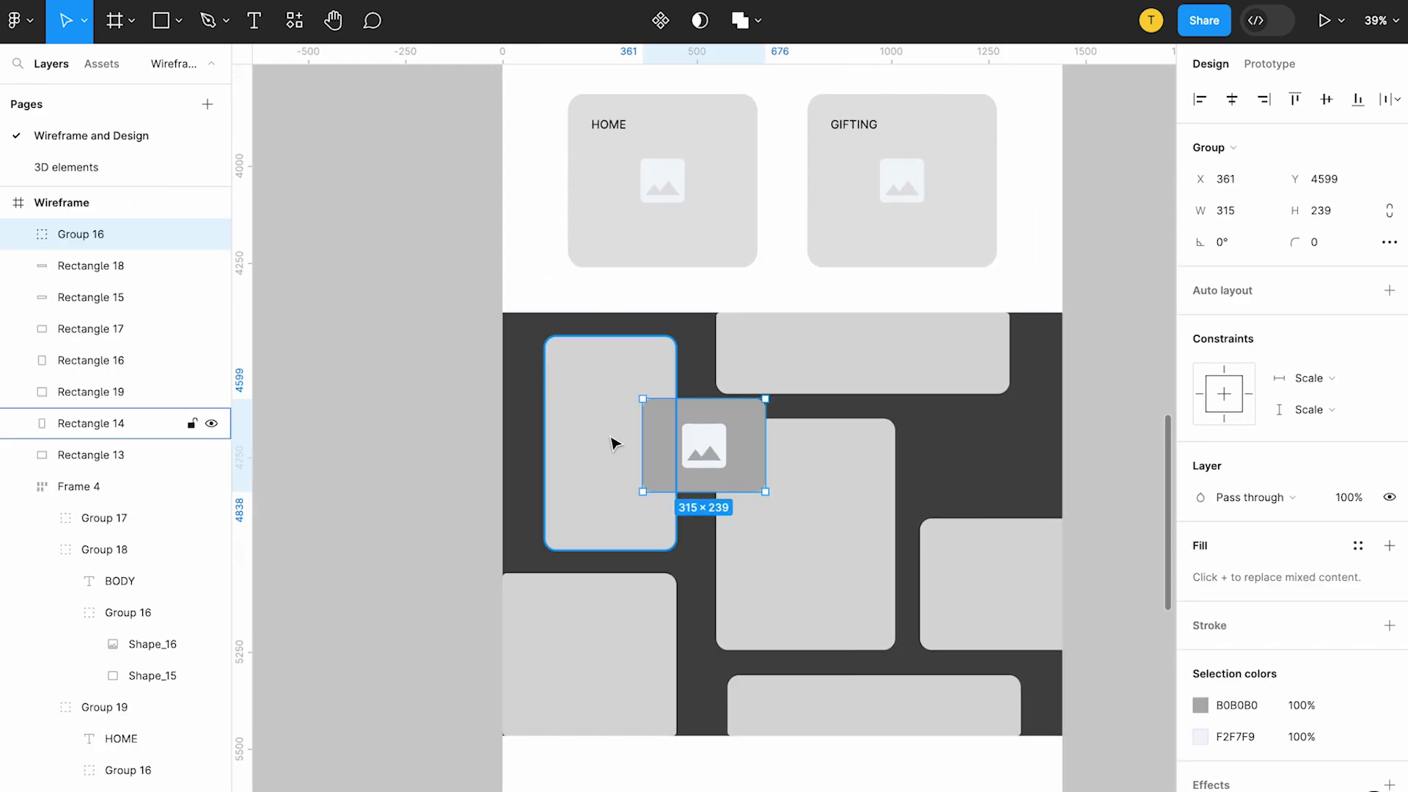
pyautogui.moveTo(726, 440); pyautogui.dragTo(631, 395)
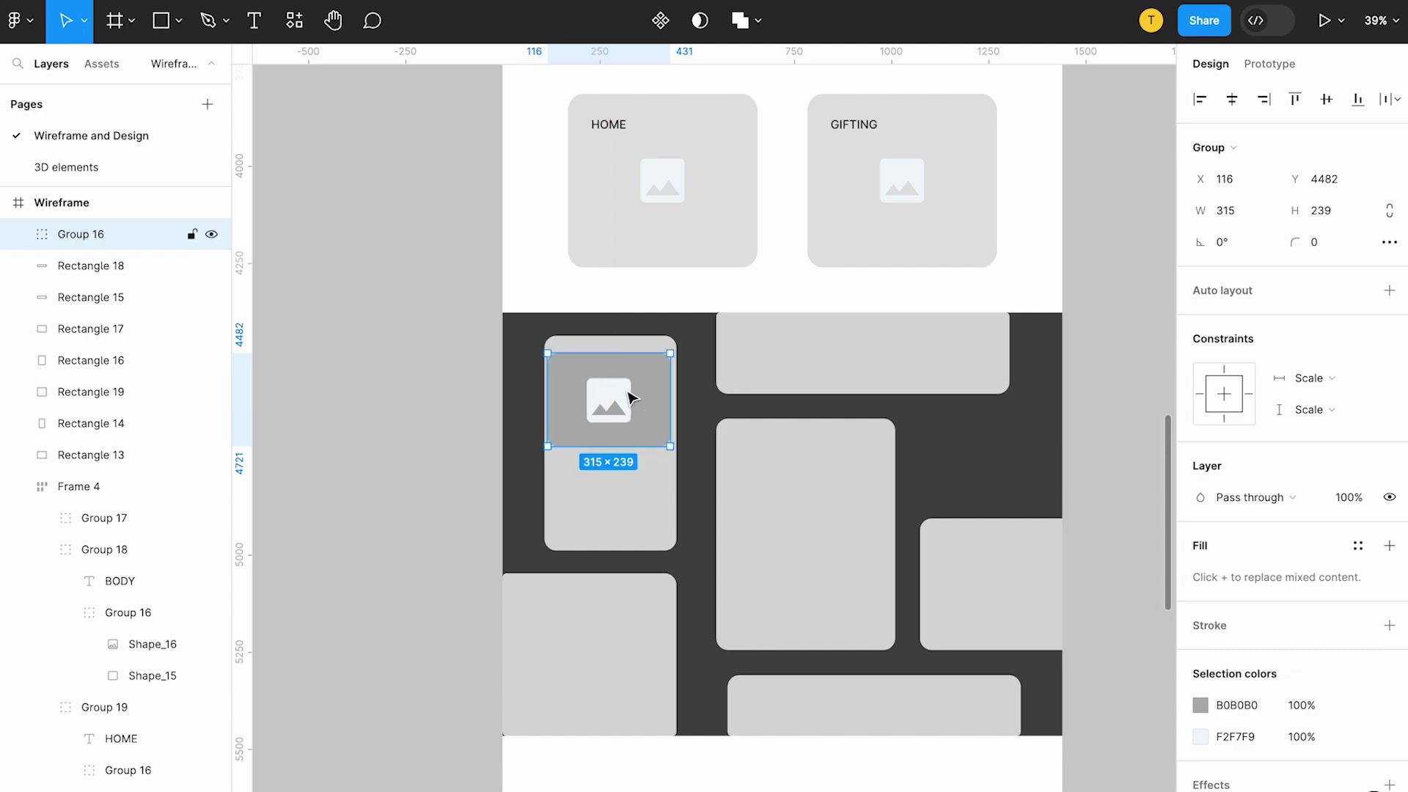
# Resize the left card's image placeholder to fit the card's width and height.
pyautogui.scroll(5, 631, 395)
pyautogui.moveTo(707, 395); pyautogui.dragTo(644, 386)
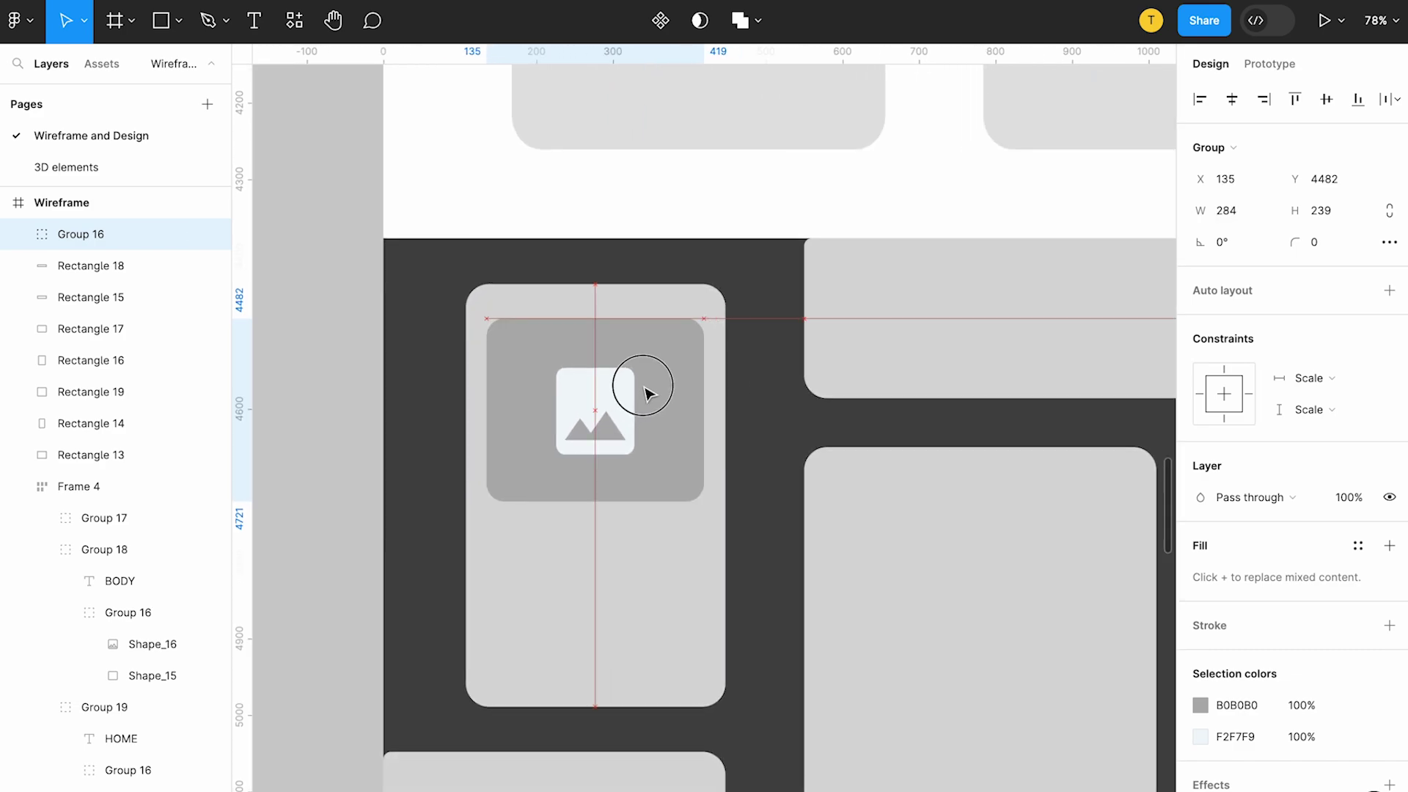
pyautogui.scroll(-3, 644, 386)
pyautogui.moveTo(626, 431); pyautogui.dragTo(645, 496)
pyautogui.doubleClick(625, 400)
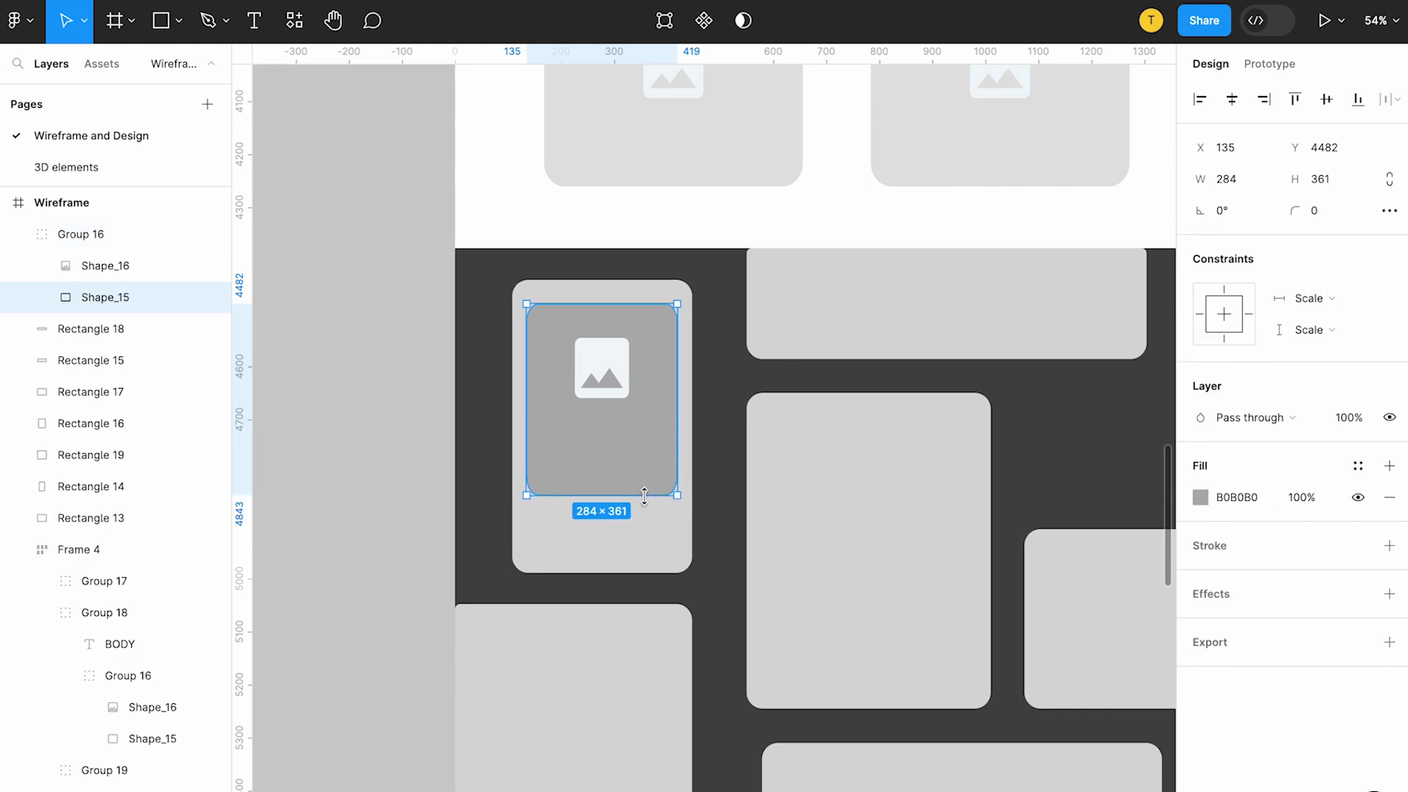
# Alt-drag a placeholder copy into the middle card and enlarge its grey box to fill it.
pyautogui.click(739, 424)
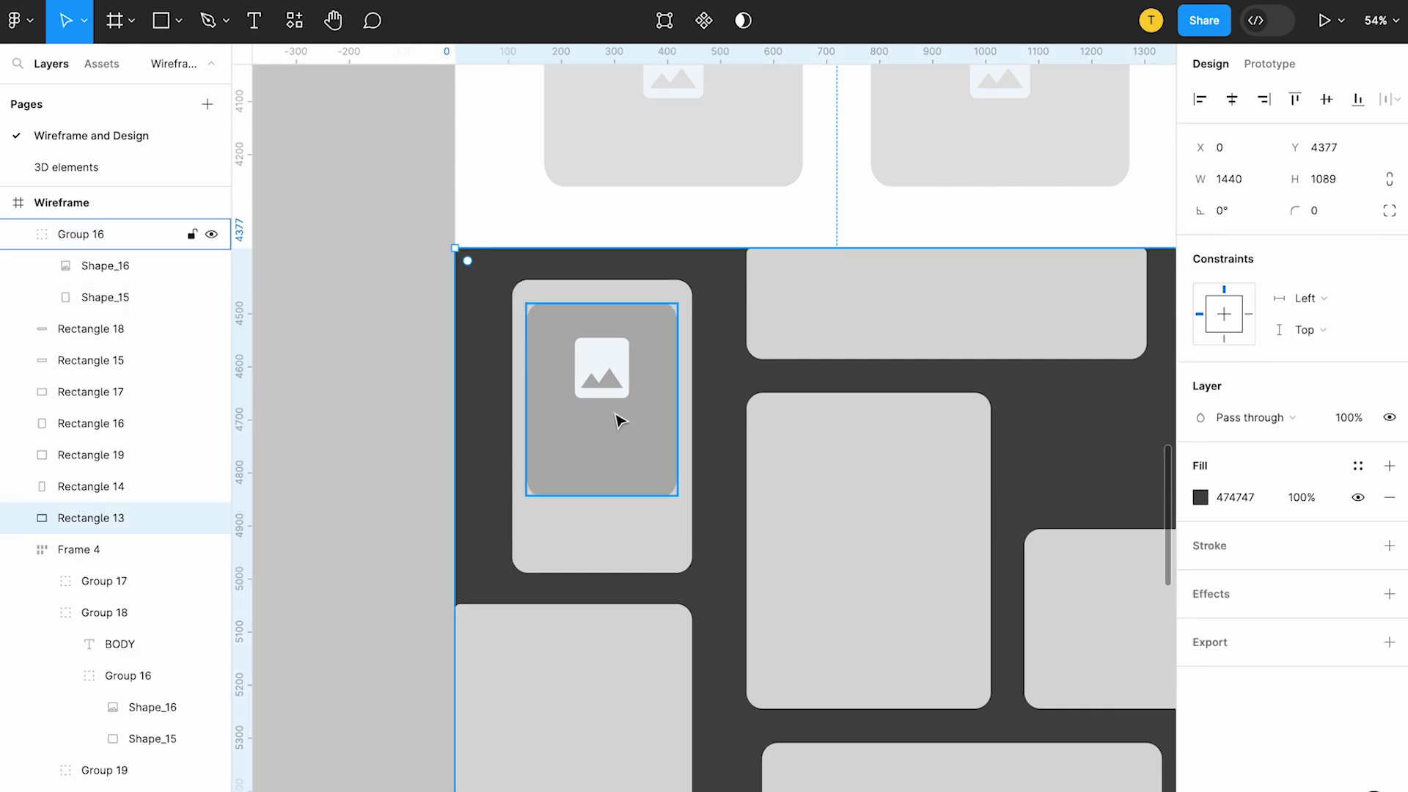
pyautogui.click(619, 413)
pyautogui.moveTo(619, 412)
pyautogui.mouseDown()
pyautogui.moveTo(841, 513)
pyautogui.moveTo(862, 541)
pyautogui.mouseUp()
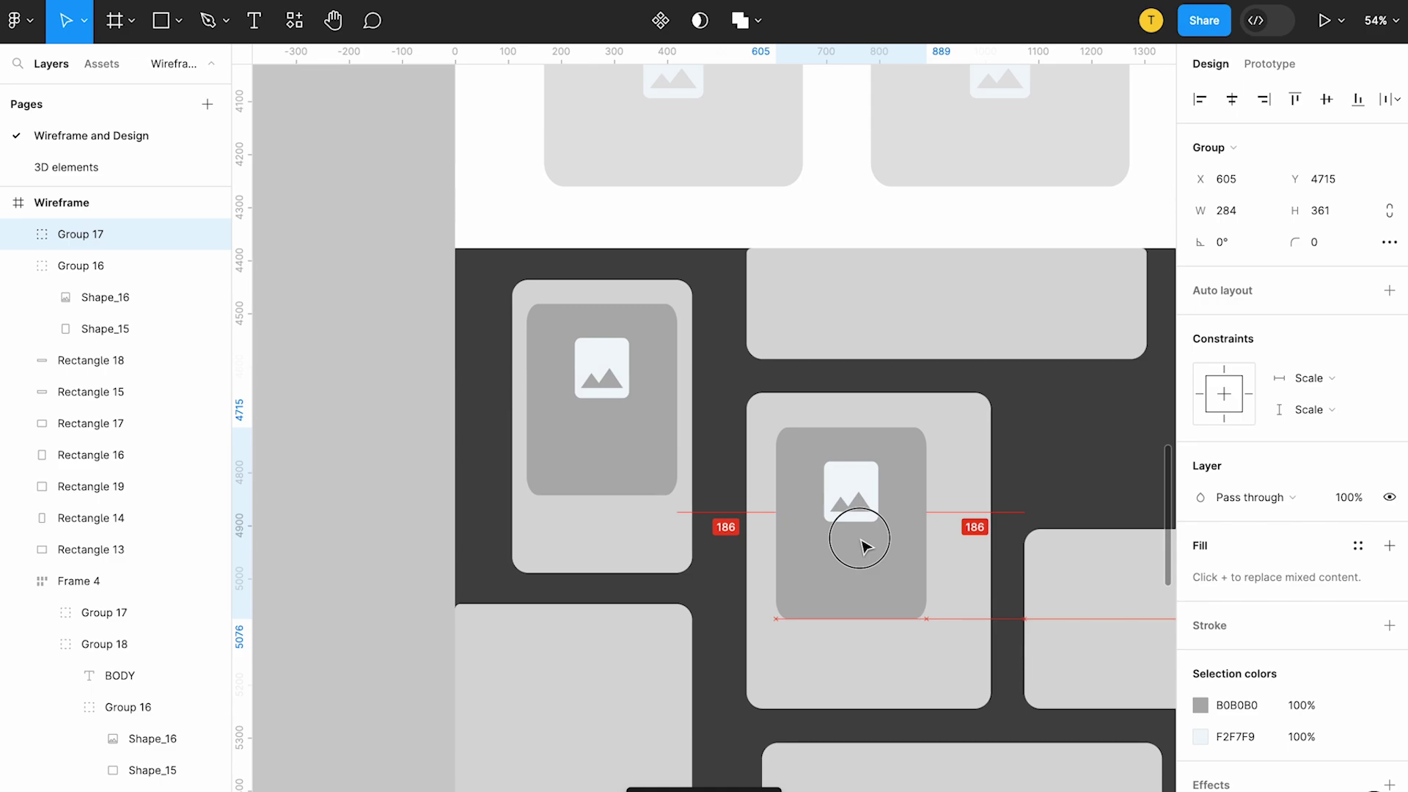
pyautogui.doubleClick(917, 609)
pyautogui.moveTo(928, 620); pyautogui.dragTo(956, 626)
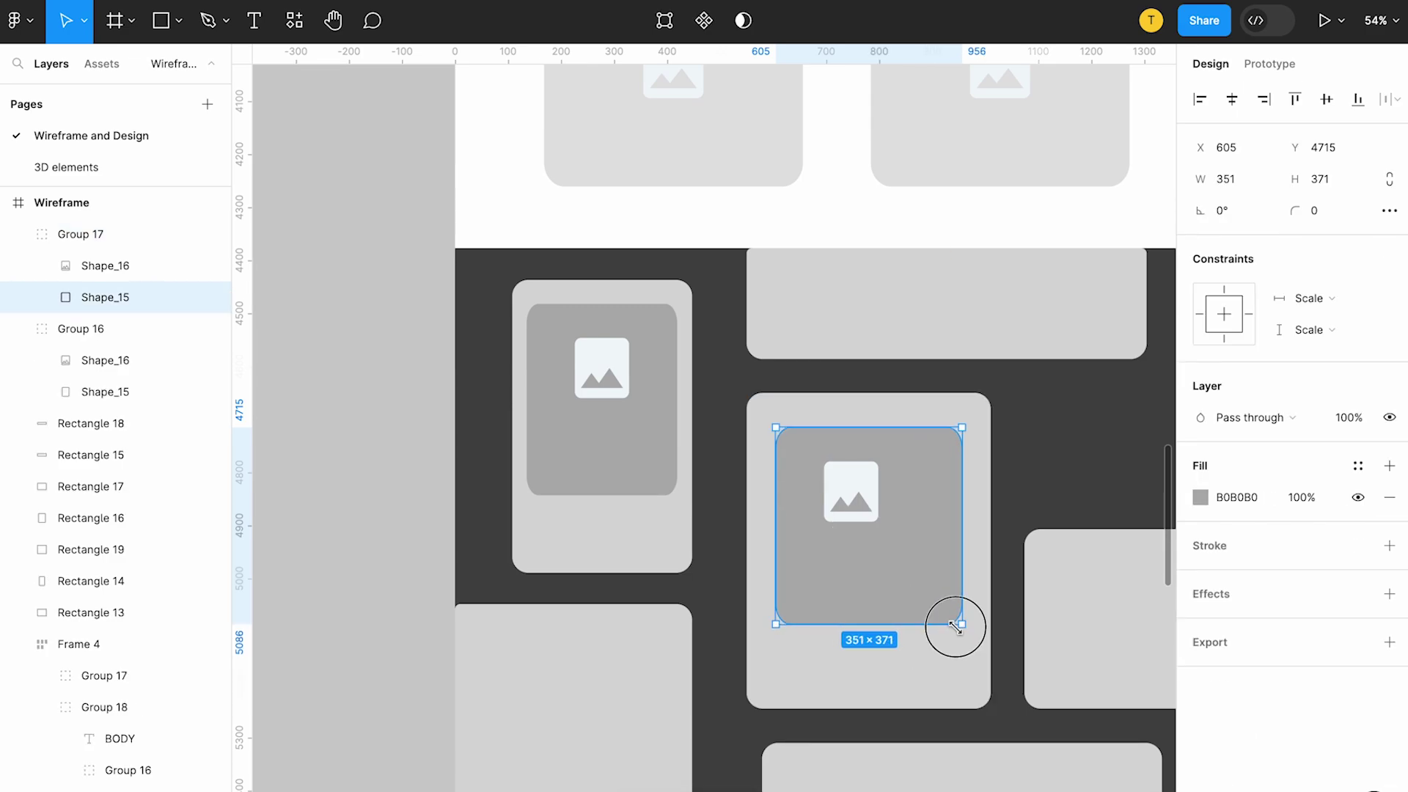
pyautogui.moveTo(957, 625); pyautogui.dragTo(953, 623)
# Centre the image icon within the middle card's grey box.
pyautogui.scroll(-3, 916, 653)
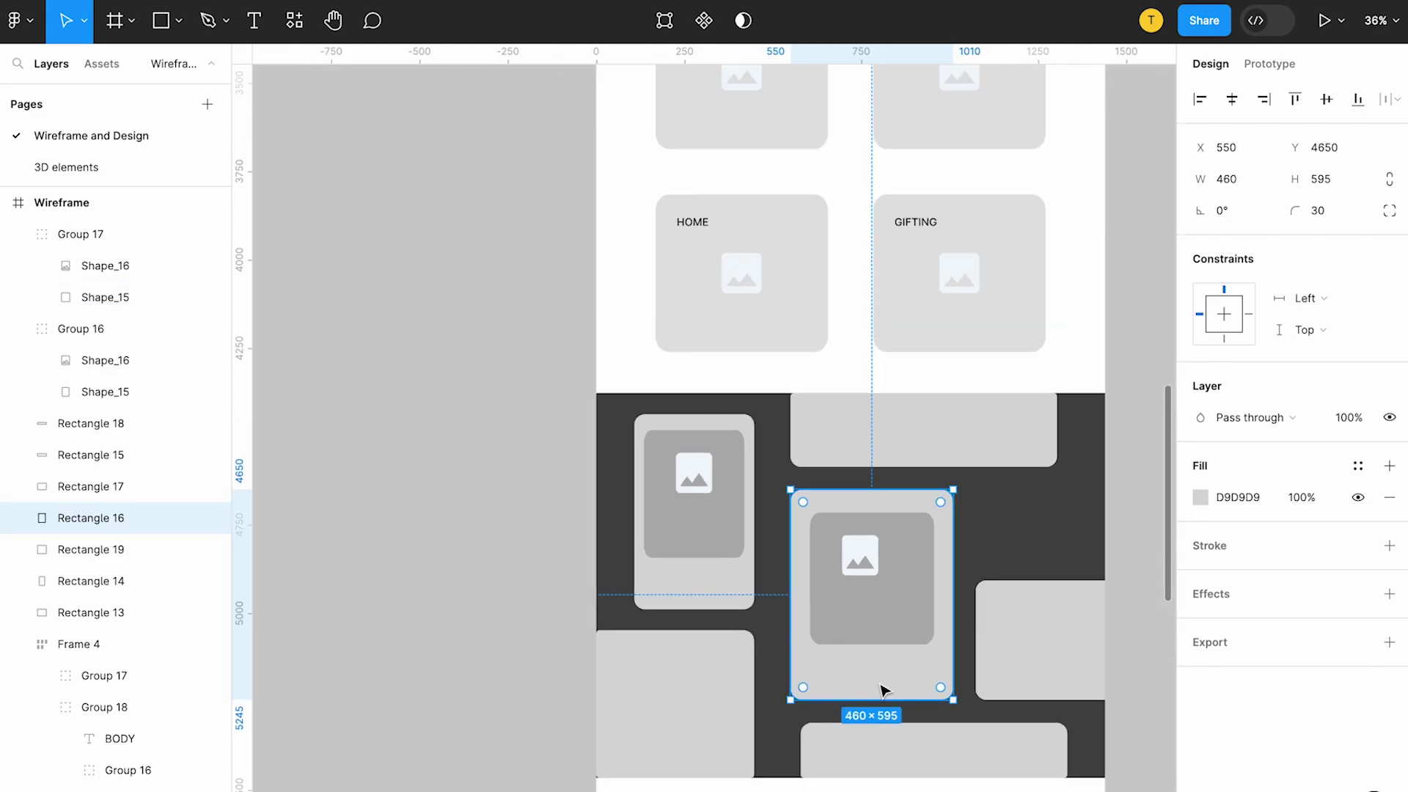
pyautogui.click(776, 459)
pyautogui.doubleClick(776, 488)
pyautogui.press('Escape')
pyautogui.moveTo(763, 484)
pyautogui.mouseDown()
pyautogui.moveTo(775, 490)
pyautogui.moveTo(770, 329)
pyautogui.mouseUp()
# Remove the icon from the top-card copy and flatten it into a wide grey bar.
pyautogui.click(780, 529)
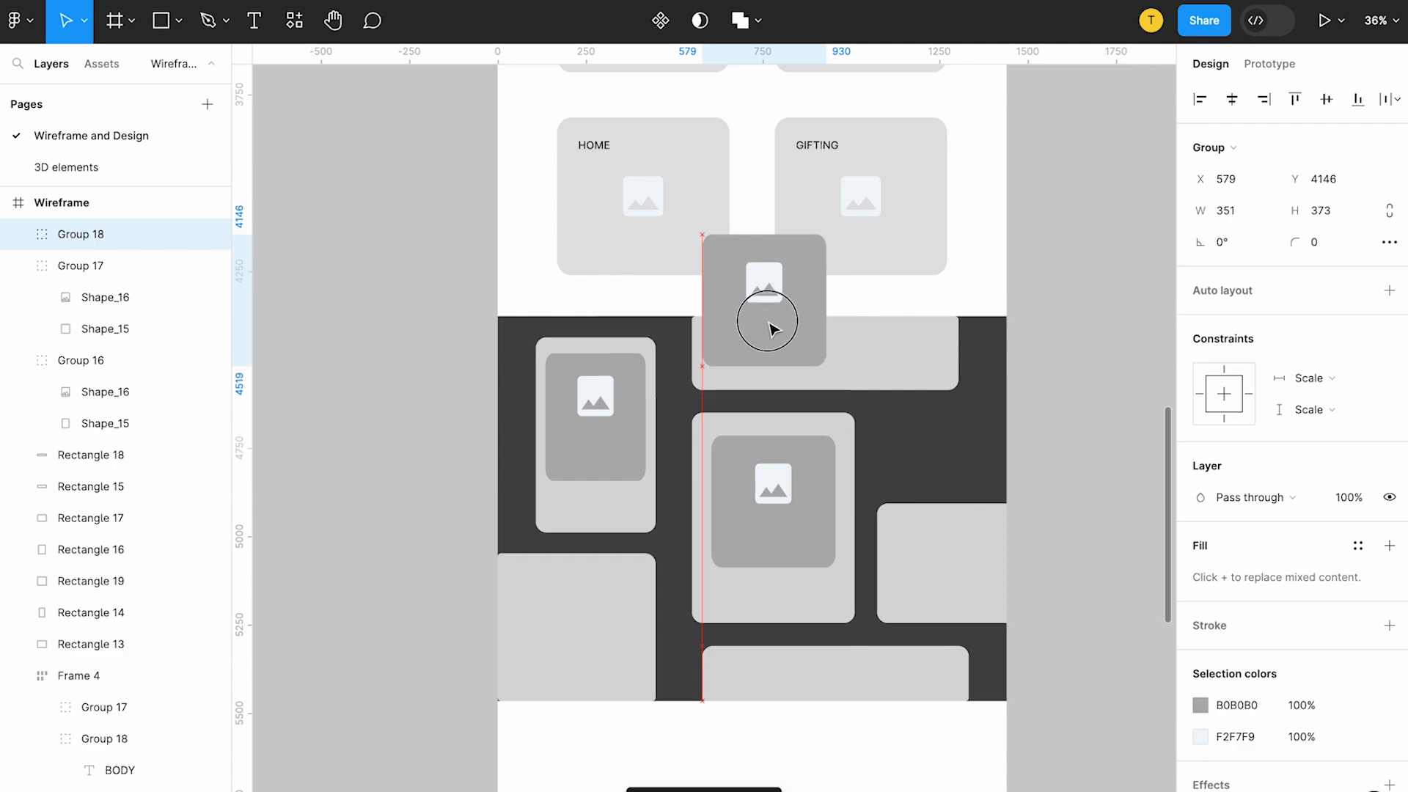
pyautogui.doubleClick(775, 281)
pyautogui.press('Delete')
pyautogui.moveTo(763, 235)
pyautogui.mouseDown()
pyautogui.moveTo(760, 316)
pyautogui.moveTo(961, 338)
pyautogui.mouseUp()
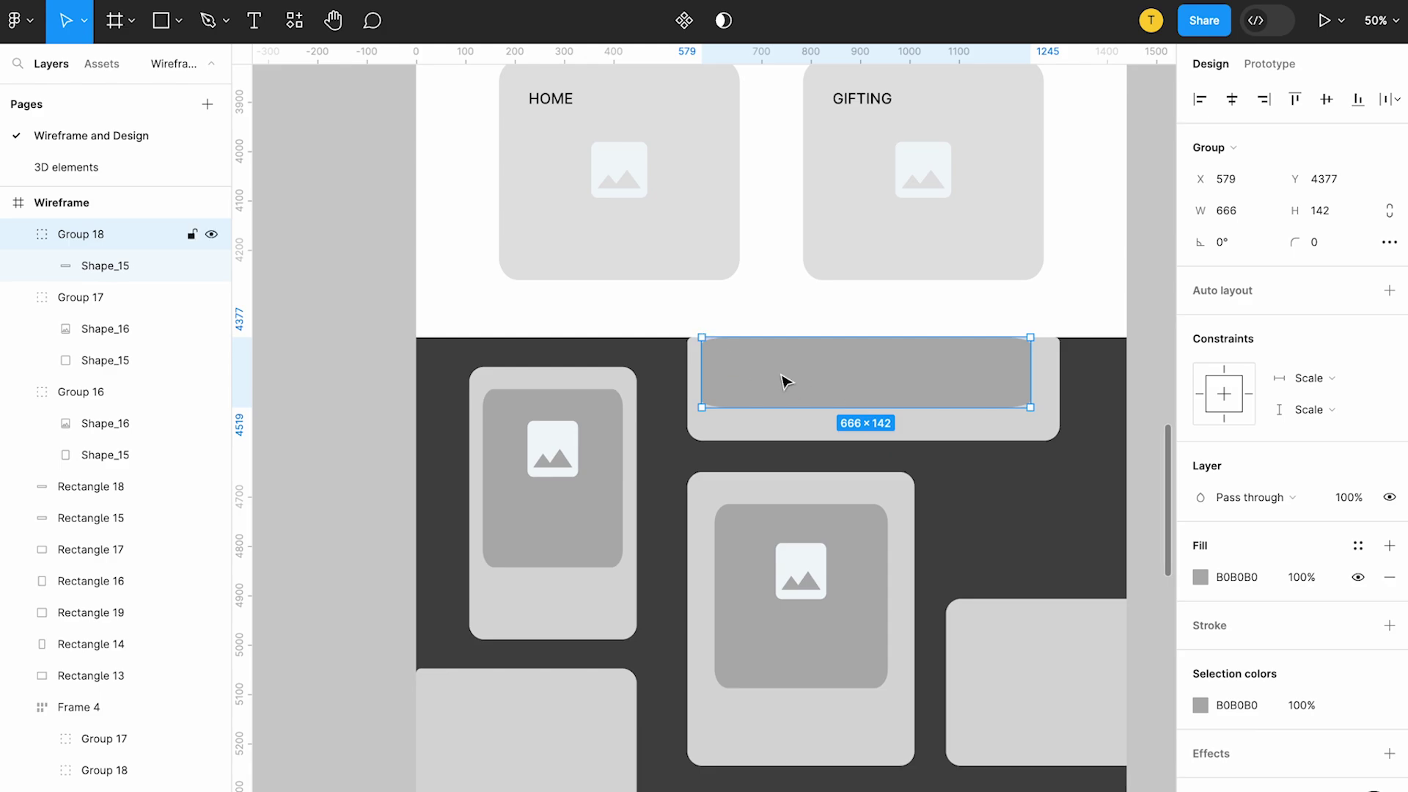
# Copy the placeholder into the right card and fit its grey box to the card.
pyautogui.moveTo(809, 540); pyautogui.dragTo(1063, 660)
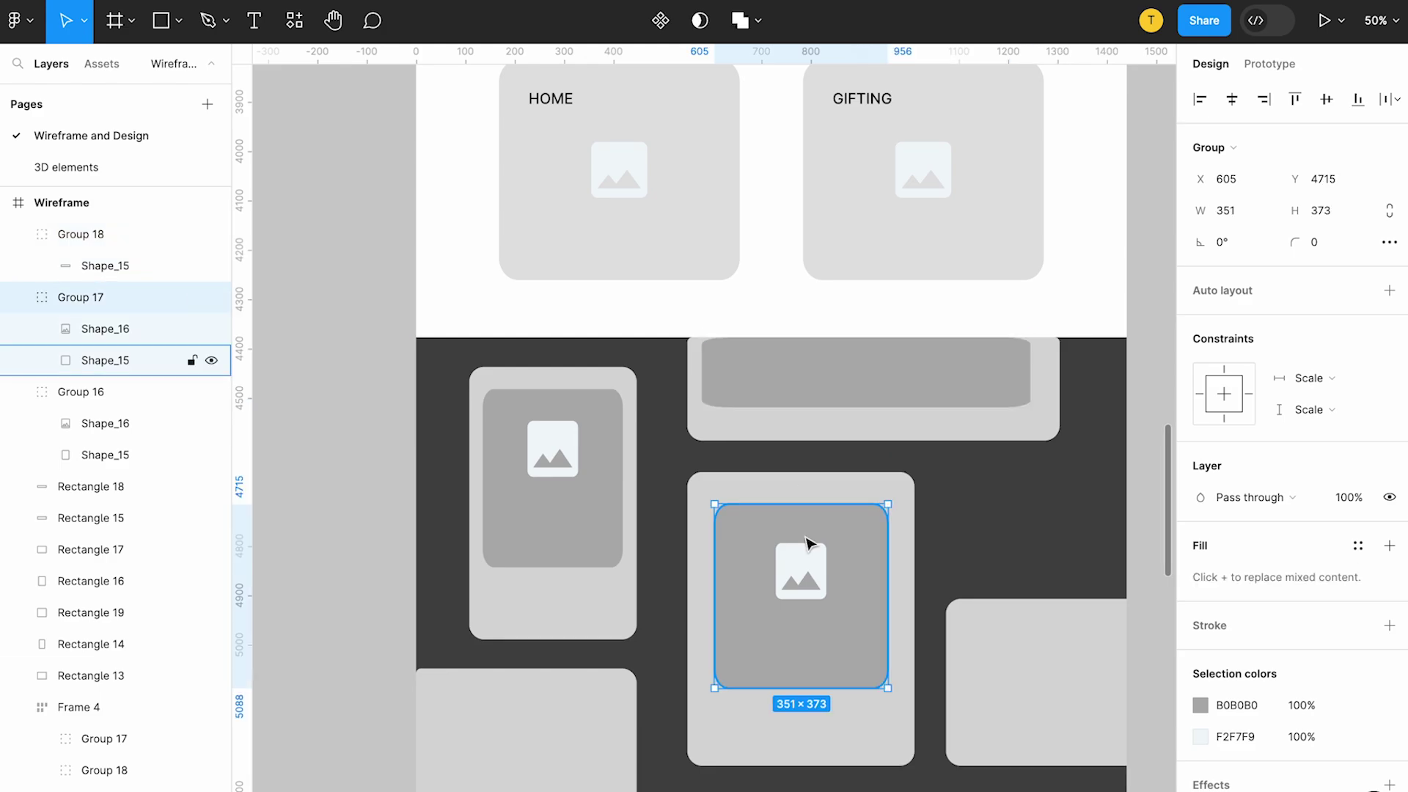
pyautogui.scroll(-3, 1063, 659)
pyautogui.hscroll(2, 1063, 660)
pyautogui.doubleClick(1032, 639)
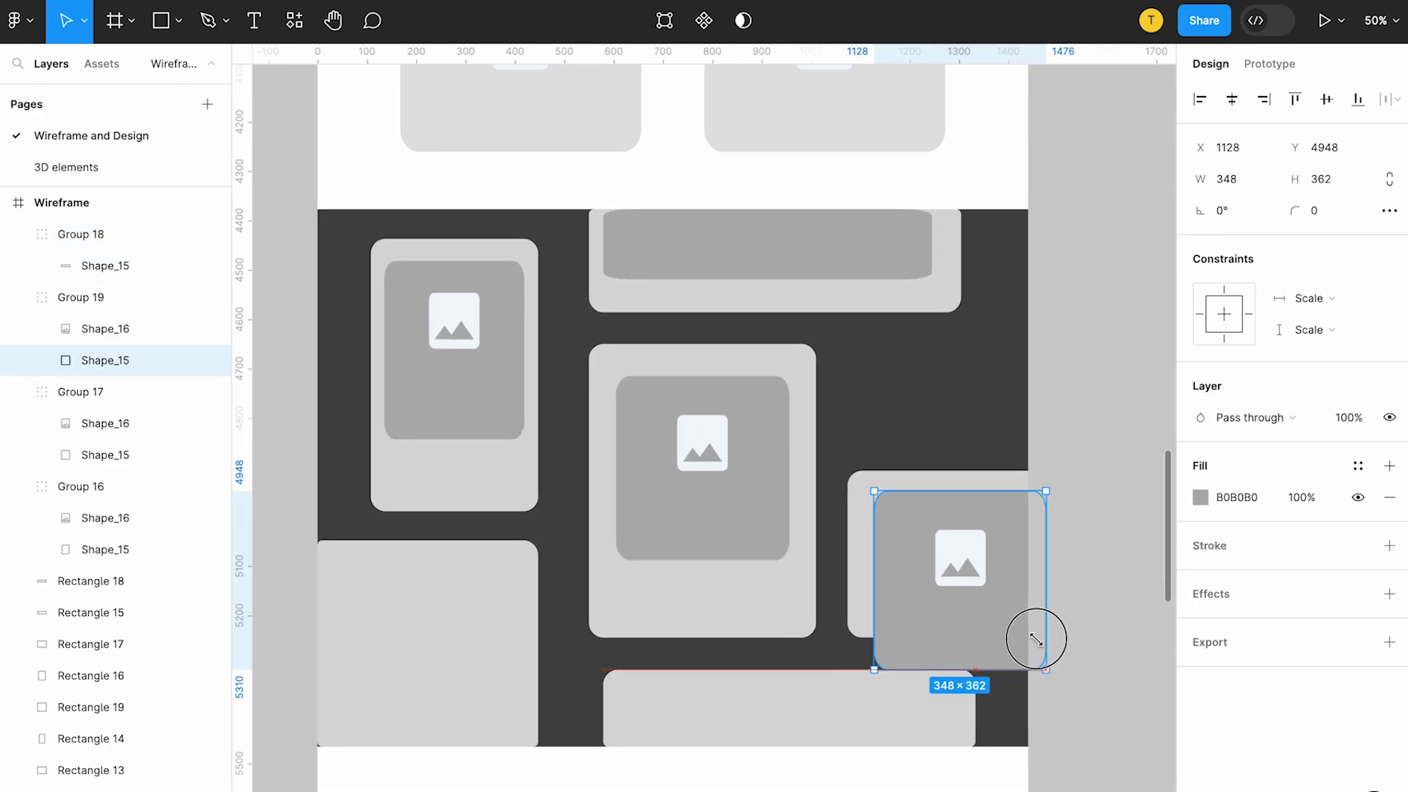
pyautogui.moveTo(1049, 667); pyautogui.dragTo(1049, 620)
pyautogui.scroll(-3, 1049, 619)
# Copy the placeholder into the bottom-left card and the flat bar into the bottom card.
pyautogui.click(745, 374)
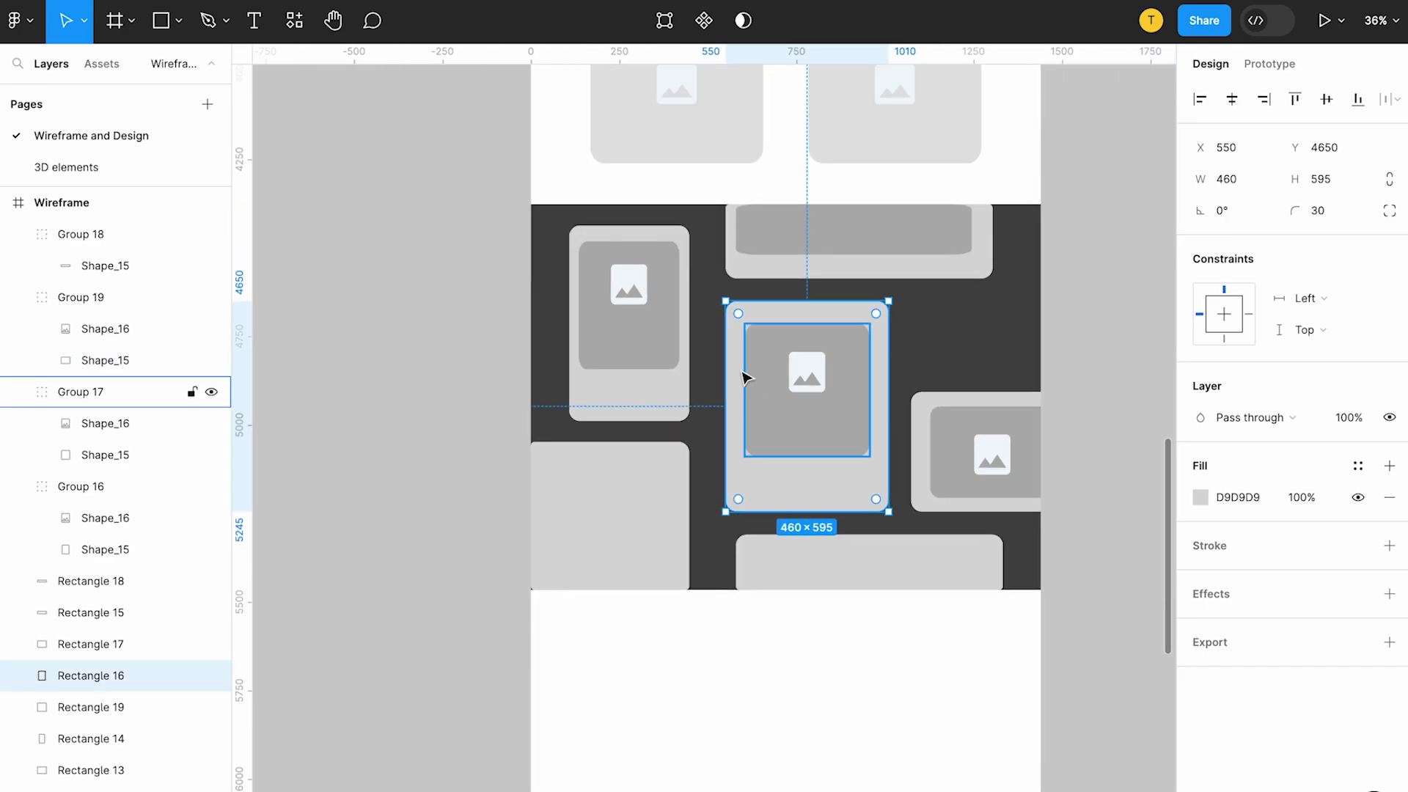
pyautogui.moveTo(827, 393)
pyautogui.mouseDown()
pyautogui.moveTo(635, 544)
pyautogui.moveTo(626, 534)
pyautogui.mouseUp()
pyautogui.scroll(-2, 773, 573)
pyautogui.click(818, 583)
pyautogui.click(716, 283)
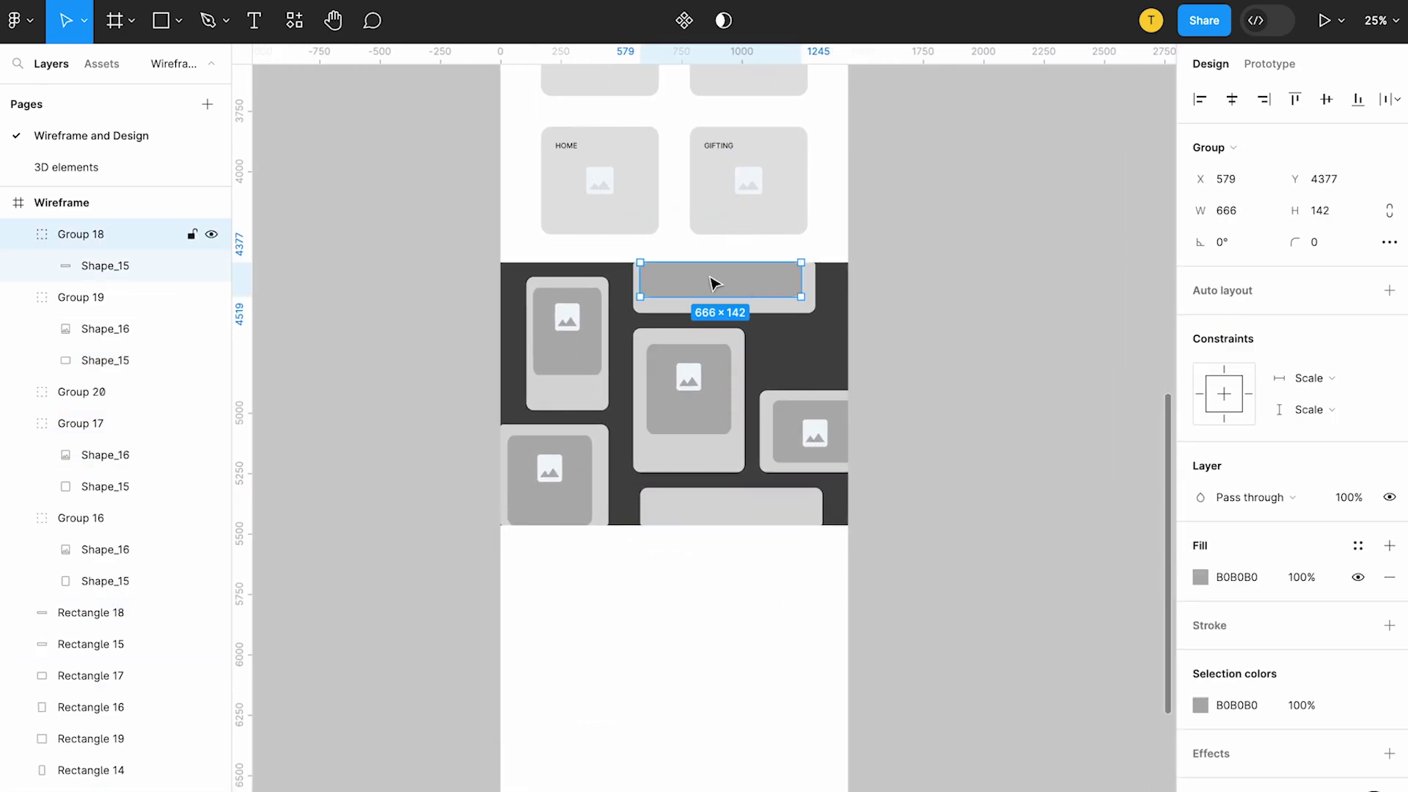
pyautogui.scroll(3, 716, 283)
pyautogui.moveTo(609, 271)
pyautogui.mouseDown()
pyautogui.moveTo(642, 279)
pyautogui.moveTo(662, 730)
pyautogui.moveTo(692, 742)
pyautogui.mouseUp()
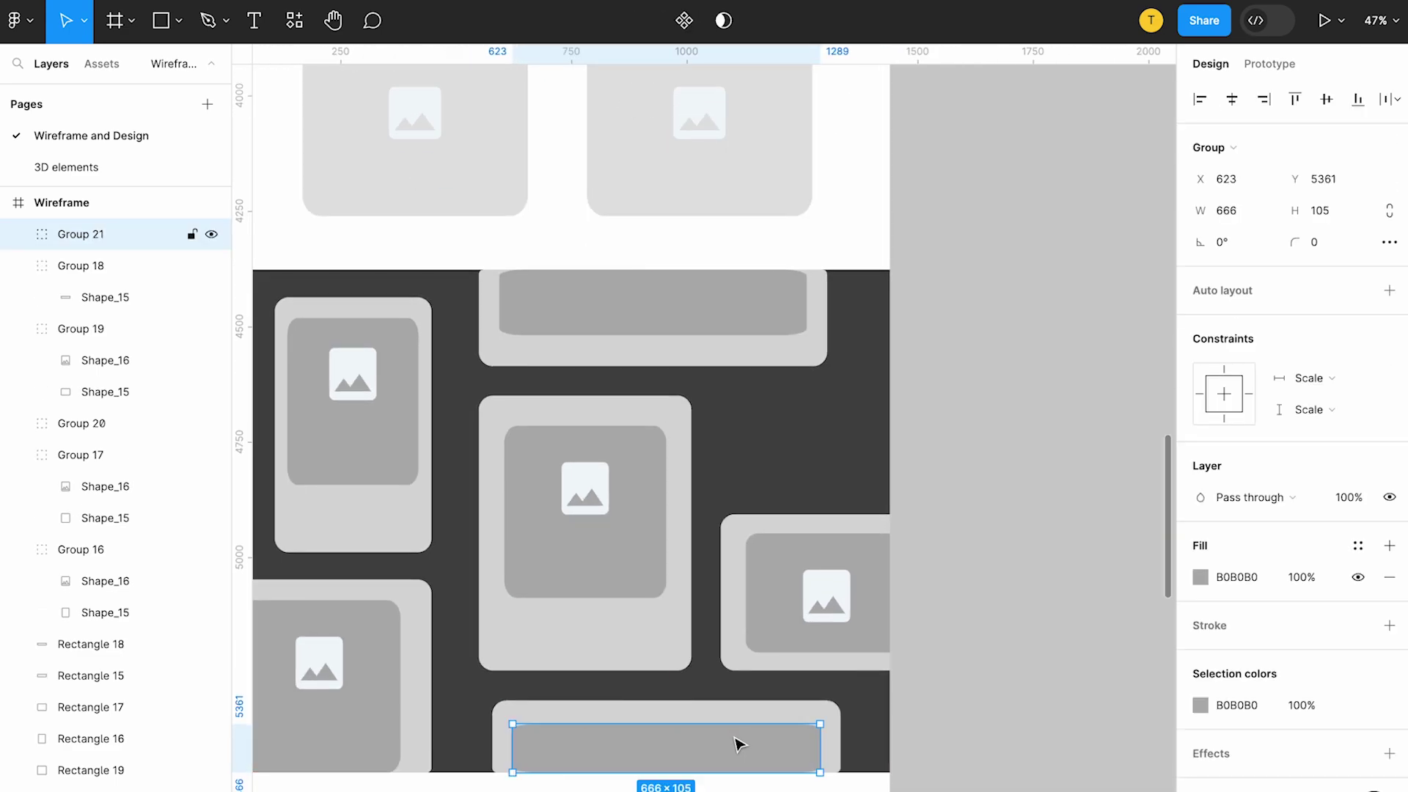
pyautogui.click(858, 715)
pyautogui.keyDown('ctrl'); pyautogui.scroll(-3, 861, 709); pyautogui.keyUp('ctrl')
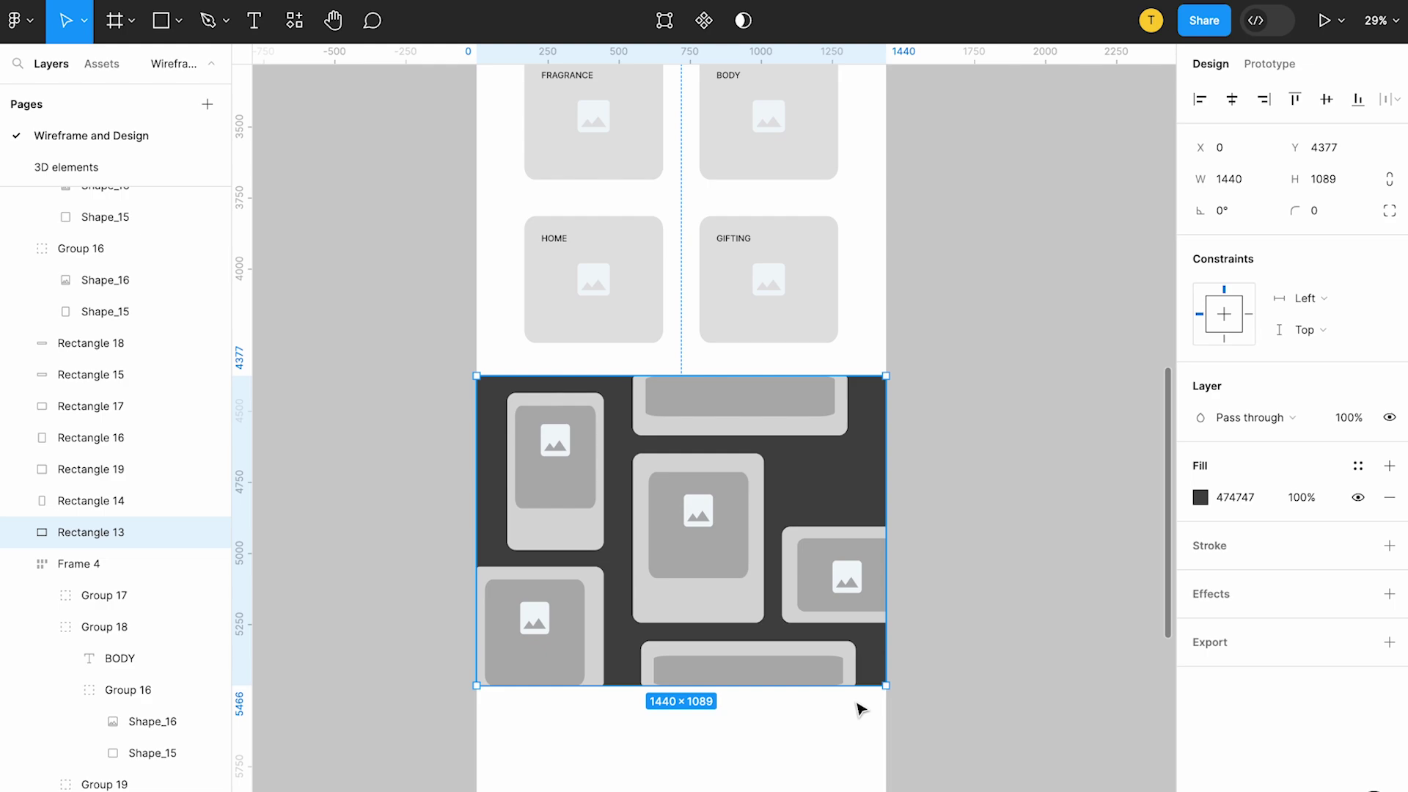
pyautogui.scroll(-1, 697, 455)
pyautogui.hscroll(-1, 696, 454)
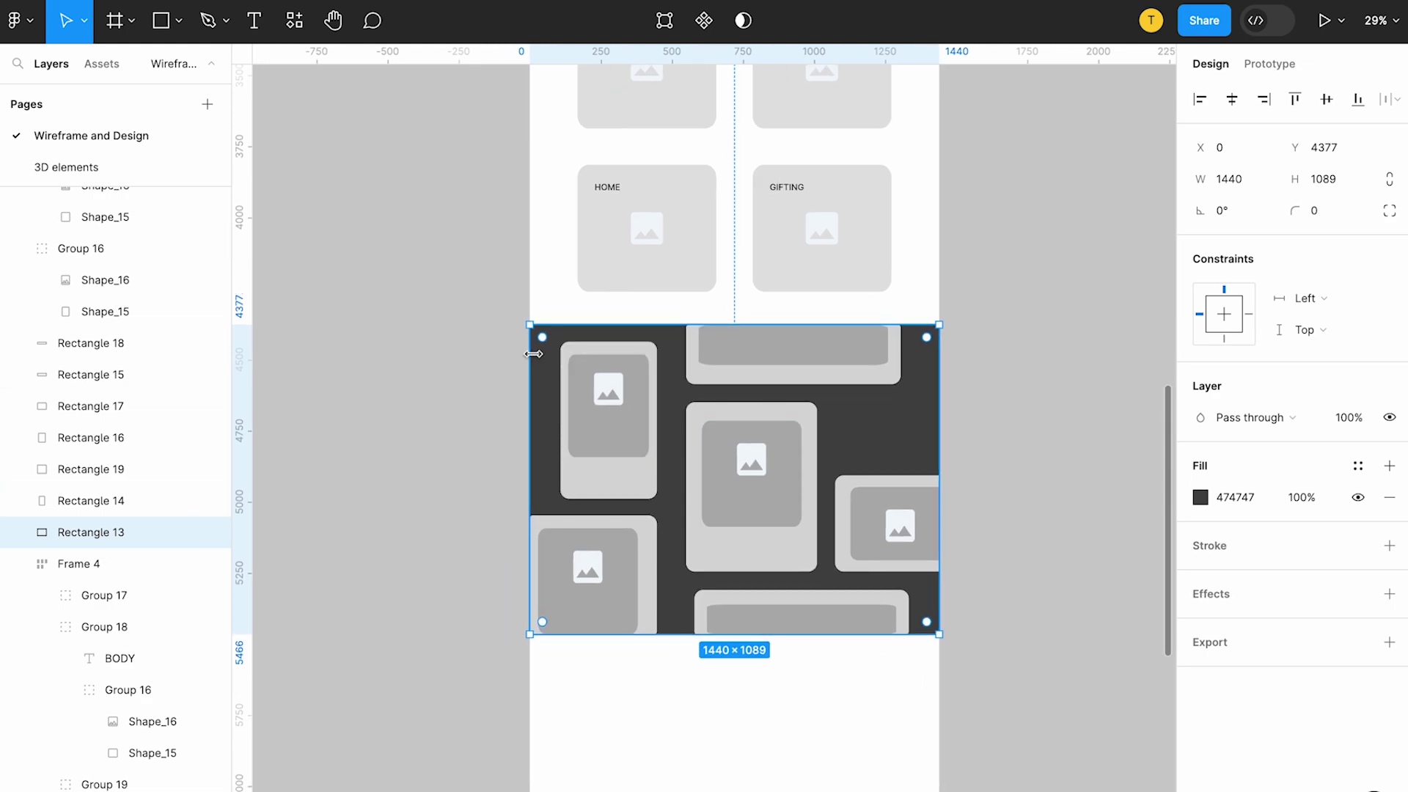
pyautogui.click(206, 22)
pyautogui.keyDown('ctrl'); pyautogui.scroll(3, 618, 564); pyautogui.keyUp('ctrl')
# Try drawing a path and a line under the middle card's image, then discard both.
pyautogui.click(536, 389)
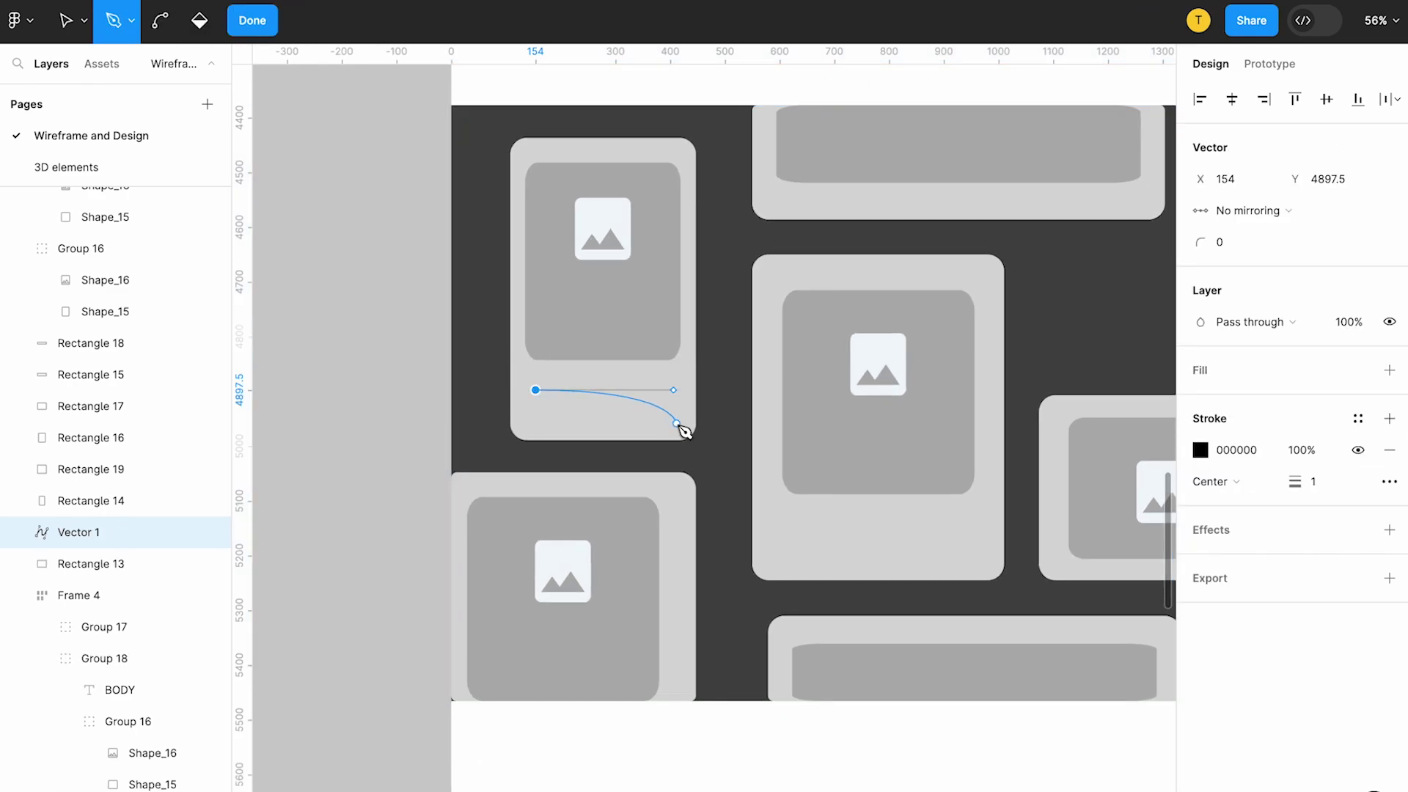
pyautogui.press('Escape')
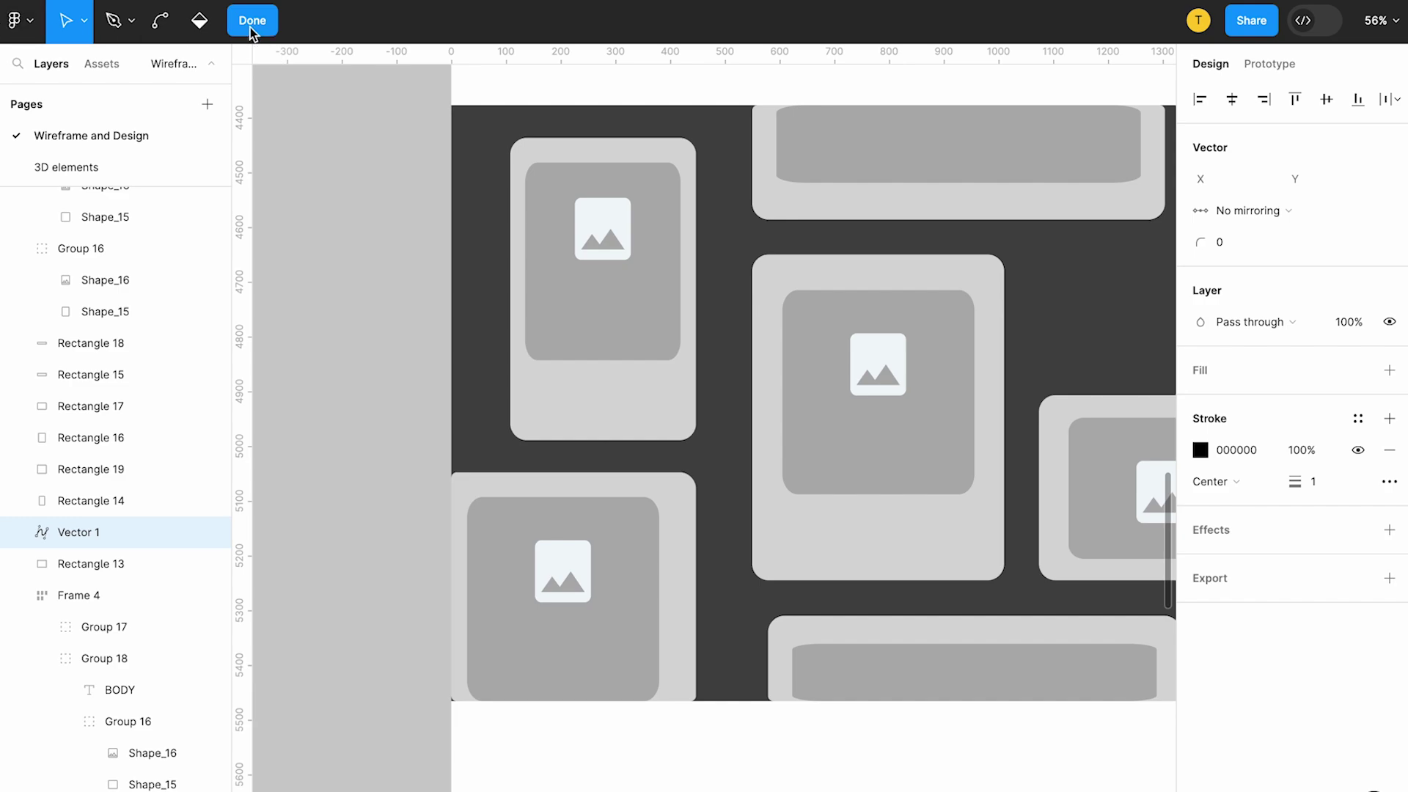
pyautogui.click(252, 21)
pyautogui.click(178, 20)
pyautogui.click(156, 94)
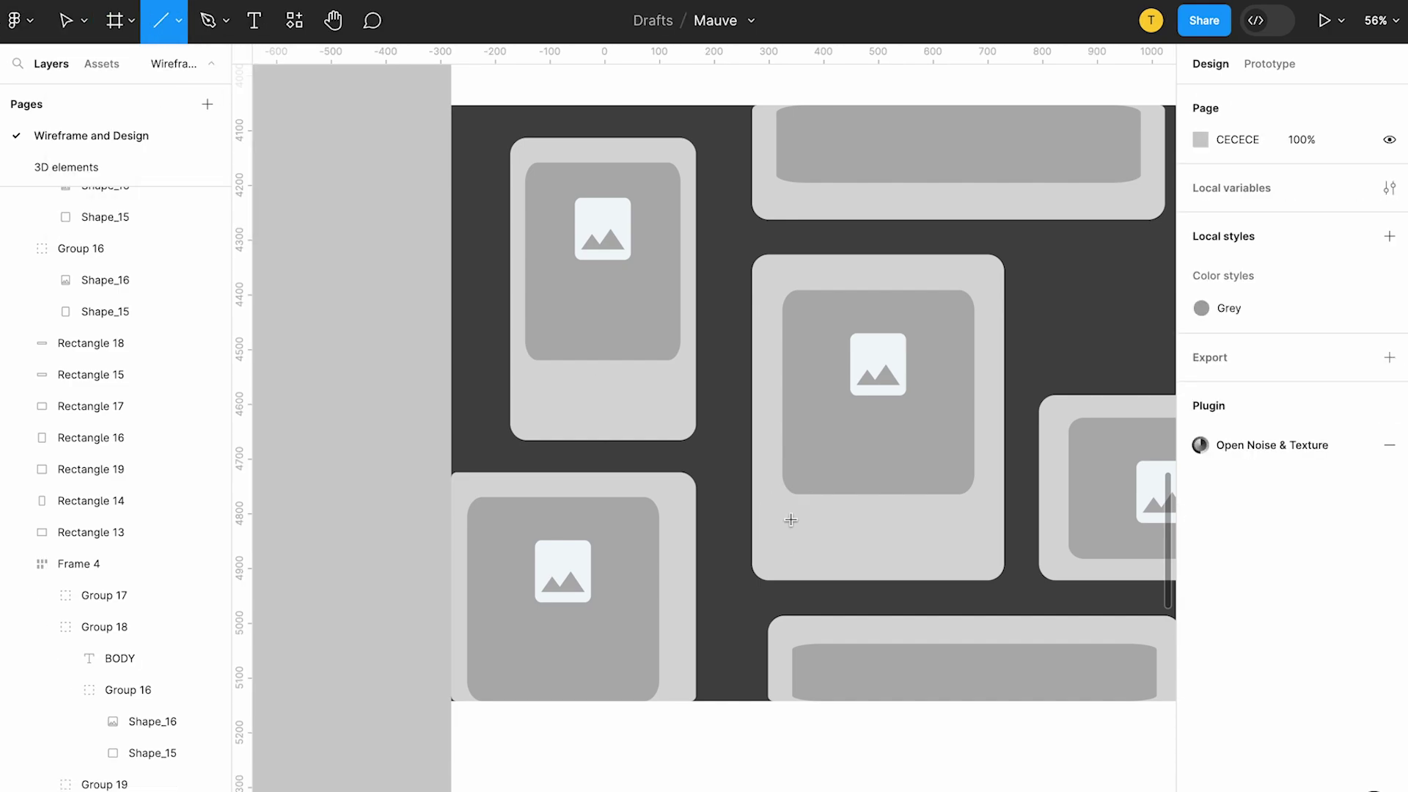
pyautogui.moveTo(788, 525); pyautogui.dragTo(970, 522)
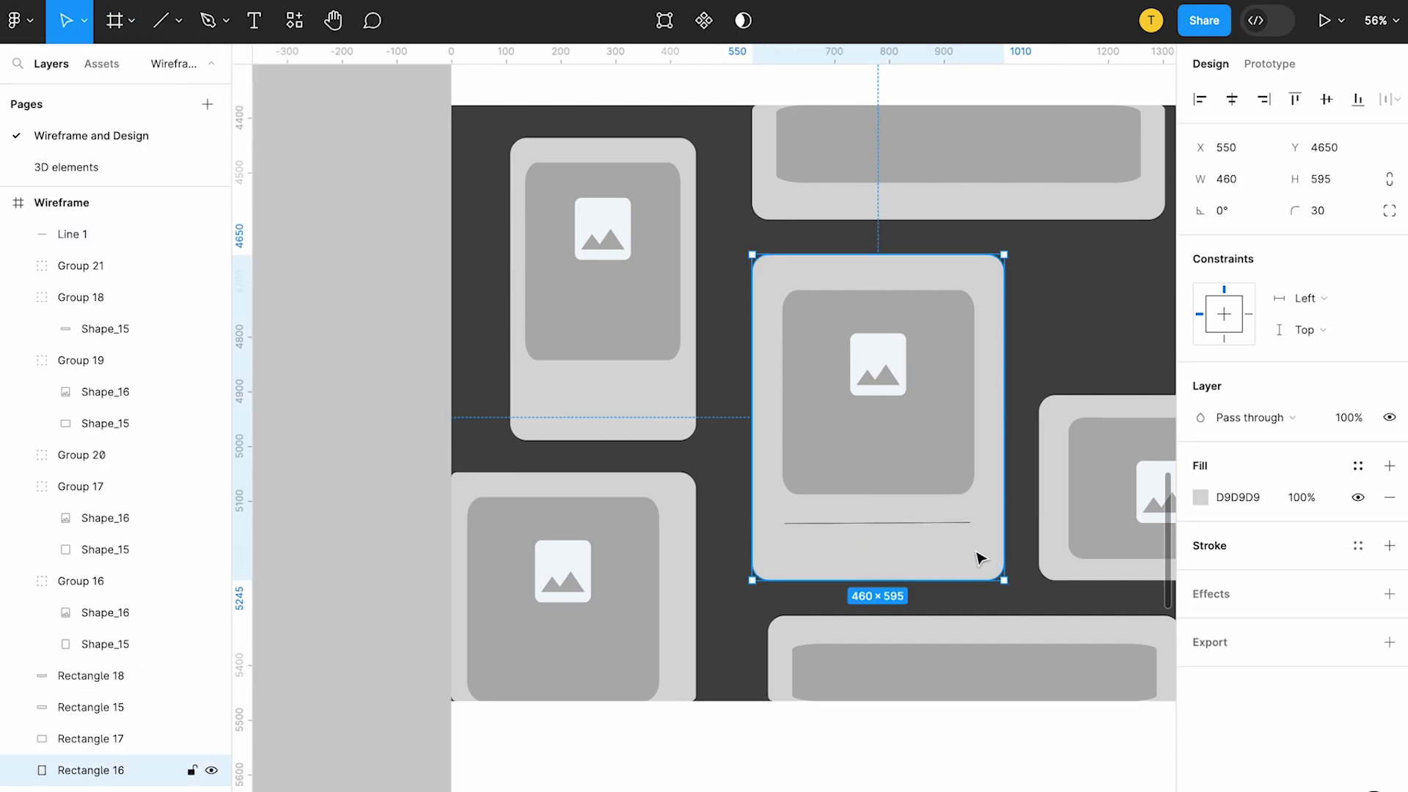
pyautogui.press('Delete')
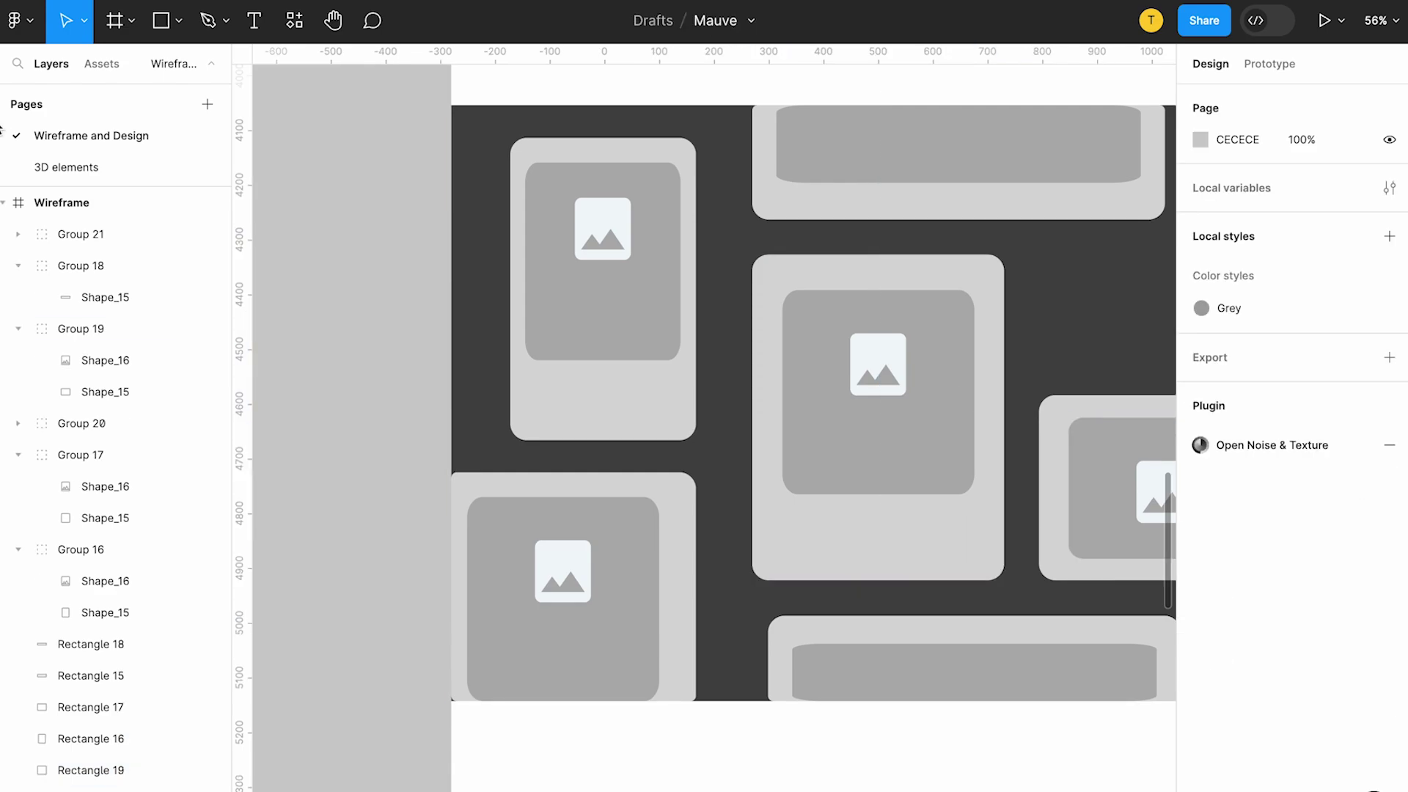
# Draw a thin white FFFFFF rectangle bar under the left card's image.
pyautogui.press('r')
pyautogui.moveTo(536, 377); pyautogui.dragTo(673, 386)
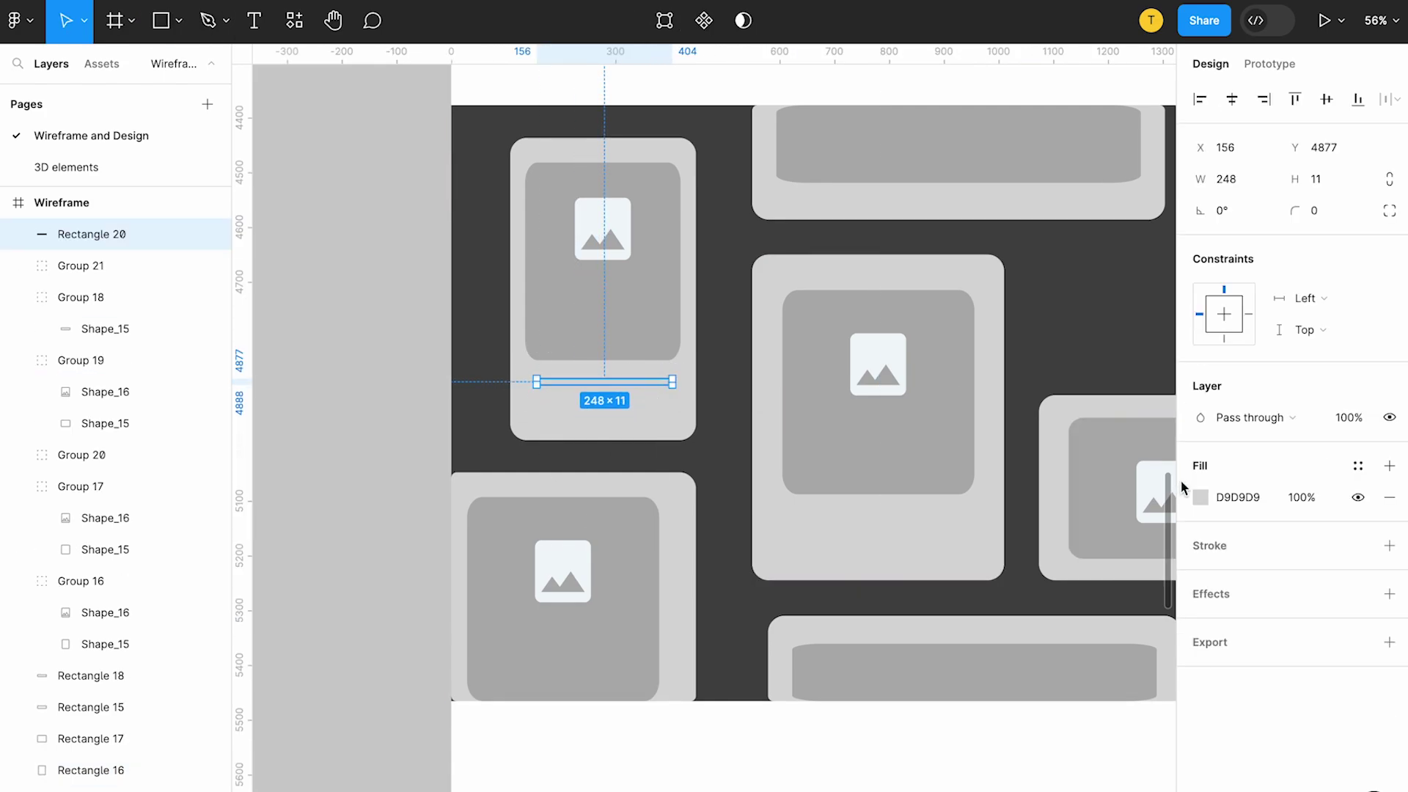
pyautogui.click(1201, 498)
pyautogui.moveTo(974, 409); pyautogui.dragTo(907, 276)
pyautogui.click(607, 396)
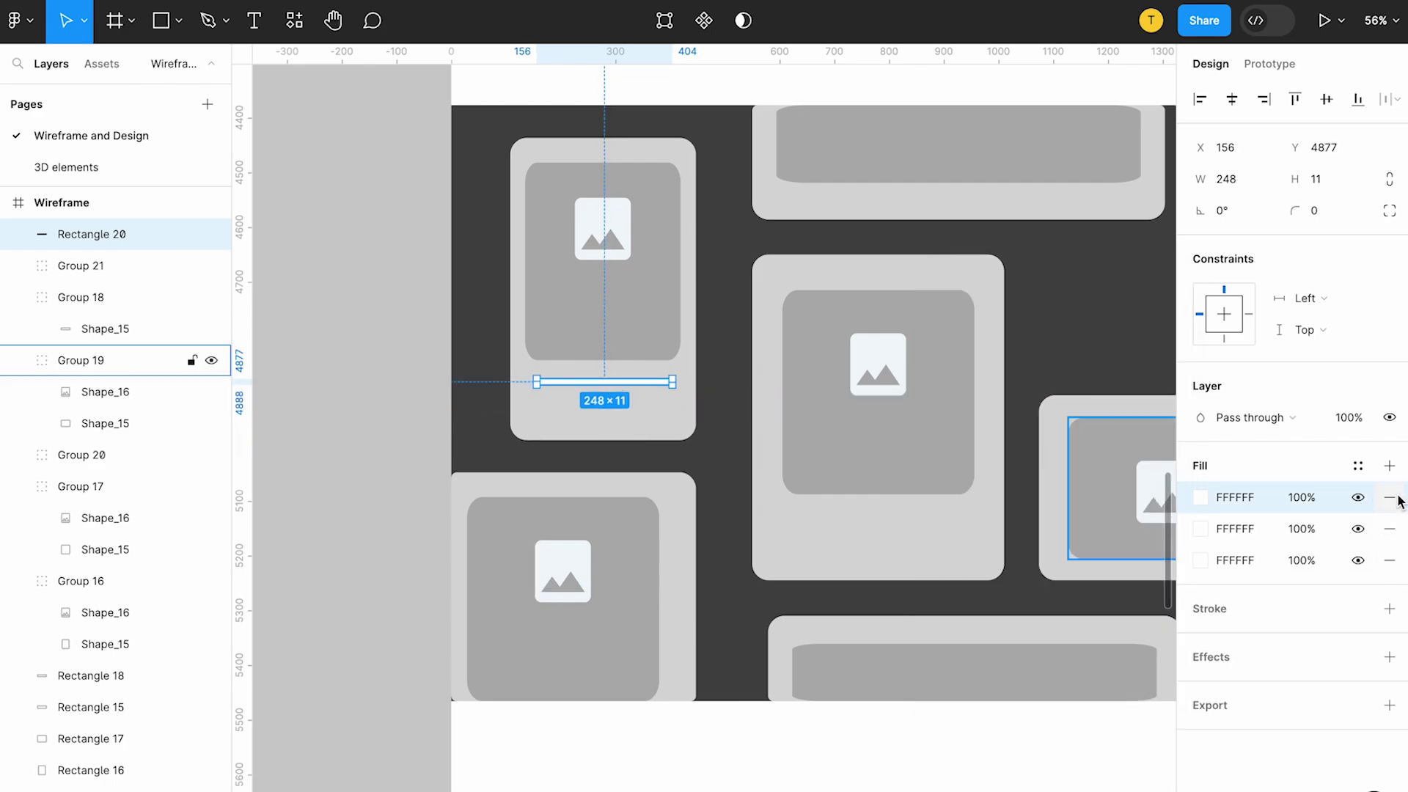
pyautogui.click(1390, 497)
pyautogui.click(1389, 465)
pyautogui.click(1200, 498)
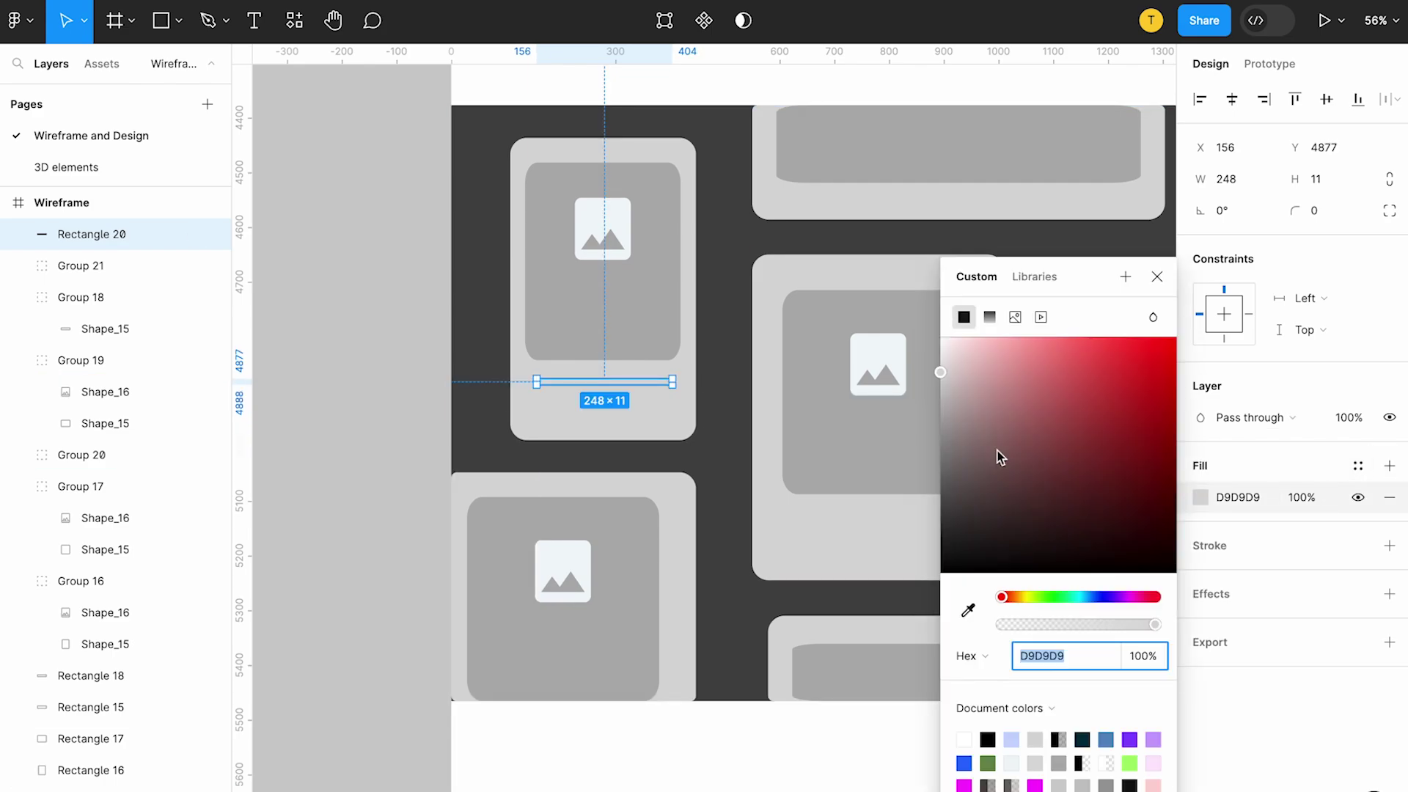
pyautogui.moveTo(999, 459); pyautogui.dragTo(821, 185)
# Duplicate the bar into an evenly spaced stack of three, shortening the bottom line.
pyautogui.press('Escape')
pyautogui.hotkey('ctrl', 'd')
pyautogui.moveTo(606, 396)
pyautogui.mouseDown()
pyautogui.moveTo(606, 414)
pyautogui.moveTo(624, 408)
pyautogui.moveTo(1110, 670)
pyautogui.mouseUp()
pyautogui.hotkey('ctrl', 'd')
pyautogui.keyDown('shift'); pyautogui.click(616, 382); pyautogui.keyUp('shift')
pyautogui.keyDown('shift'); pyautogui.click(616, 396); pyautogui.keyUp('shift')
# Copy the three-bar stack beside the top card's grey bar and resize that grey bar.
pyautogui.hotkey('ctrl', 'd')
pyautogui.hscroll(3, 902, 539)
pyautogui.moveTo(898, 639); pyautogui.dragTo(675, 183)
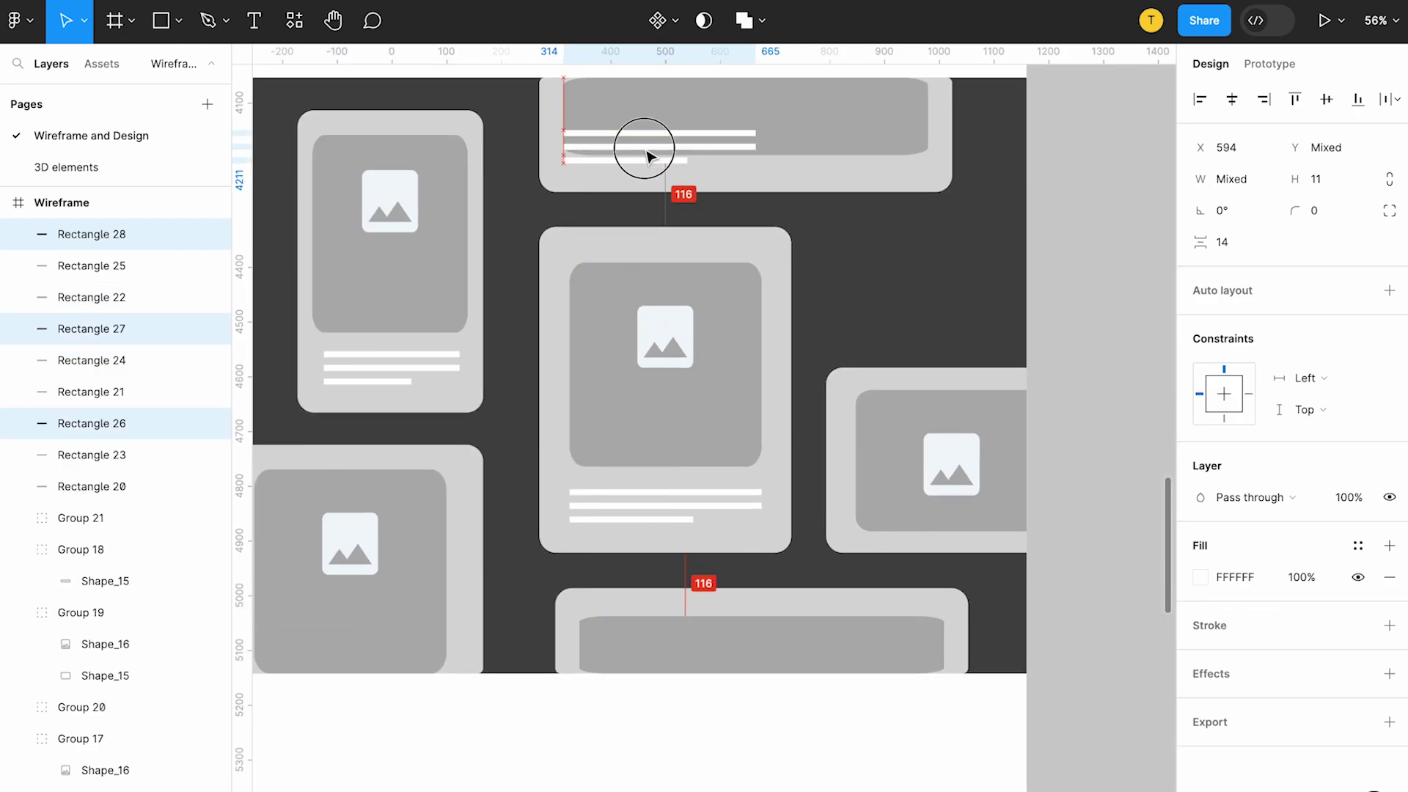
pyautogui.moveTo(675, 183)
pyautogui.mouseDown()
pyautogui.moveTo(813, 123)
pyautogui.moveTo(805, 114)
pyautogui.mouseUp()
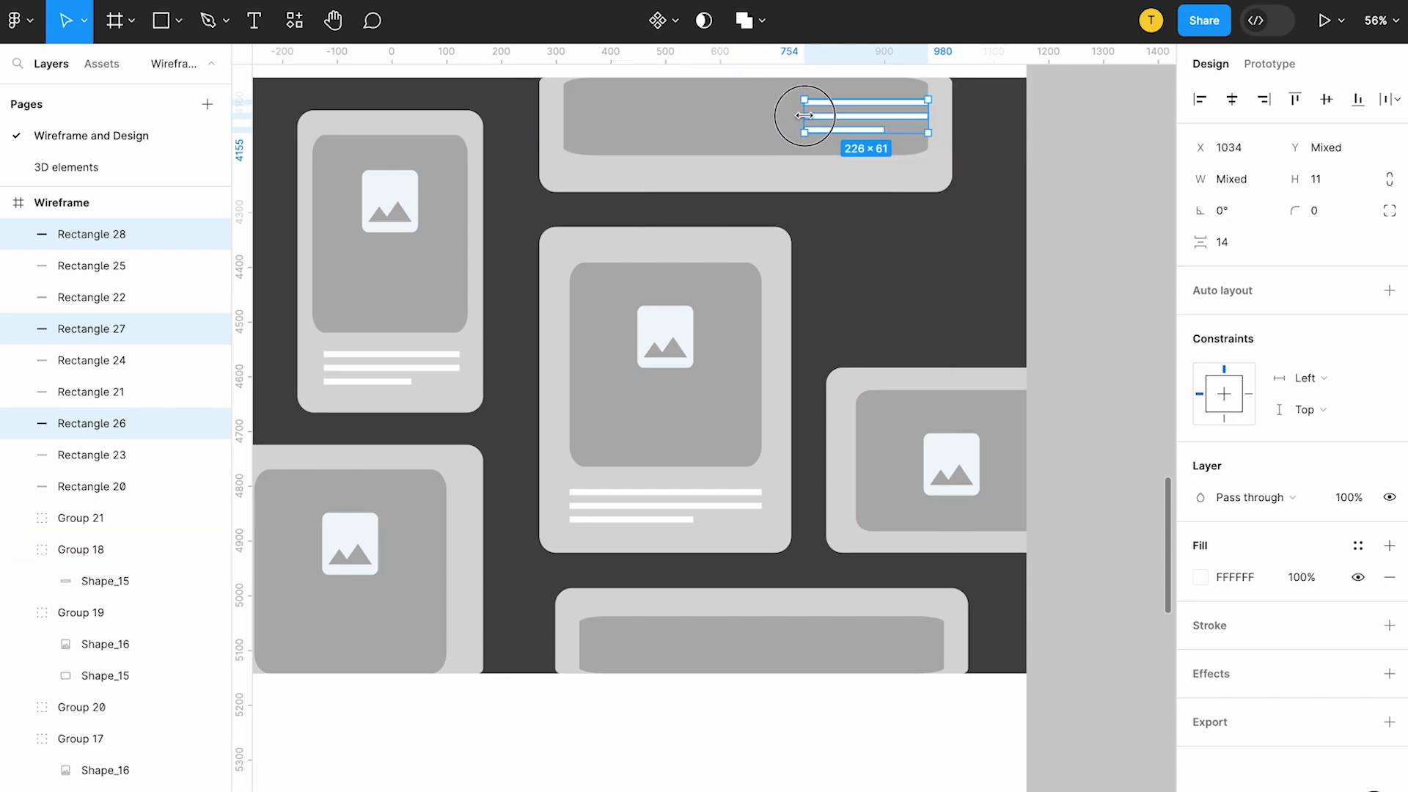
pyautogui.click(746, 110)
pyautogui.moveTo(928, 95); pyautogui.dragTo(780, 94)
# Duplicate a text bar to extend the top card's stack.
pyautogui.click(866, 130)
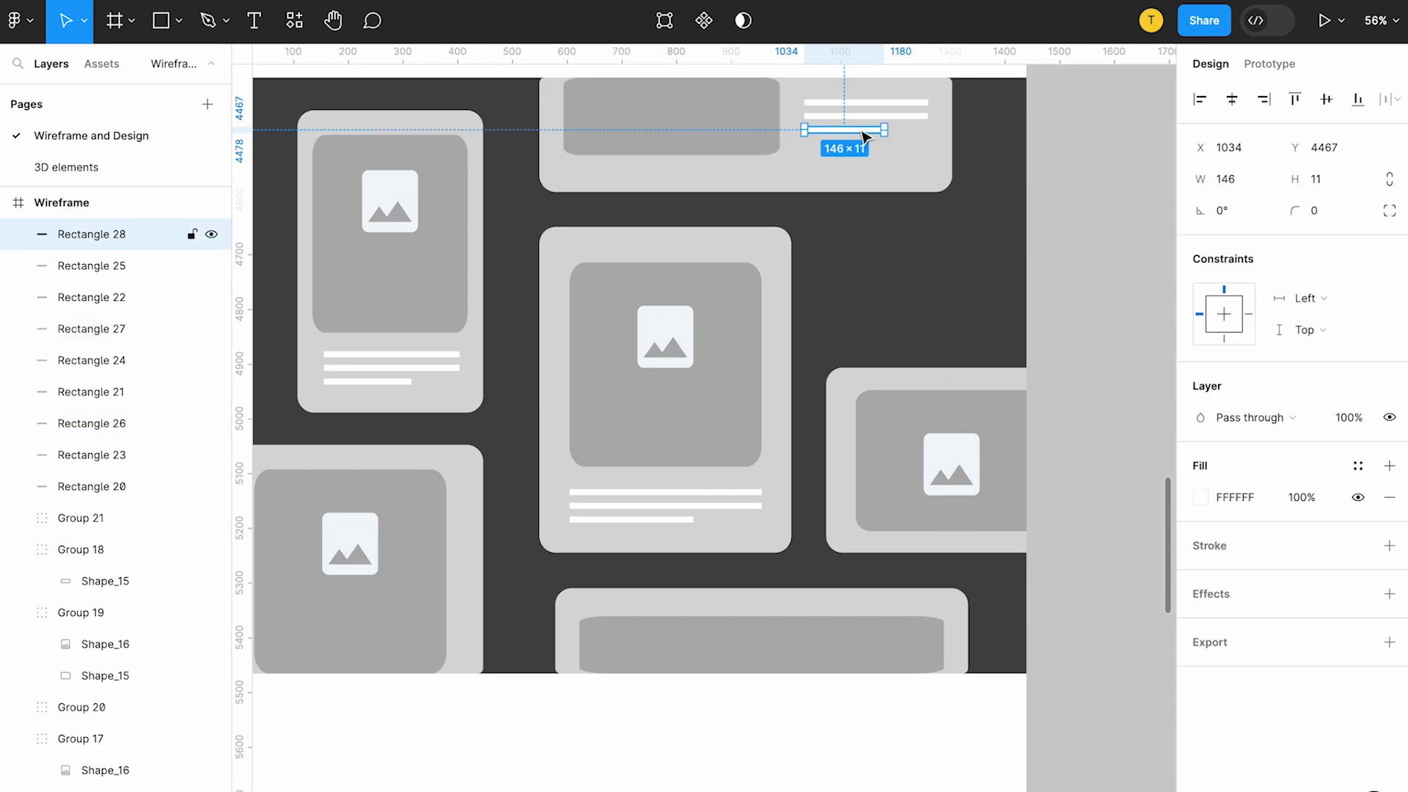
pyautogui.press('Escape')
pyautogui.click(872, 116)
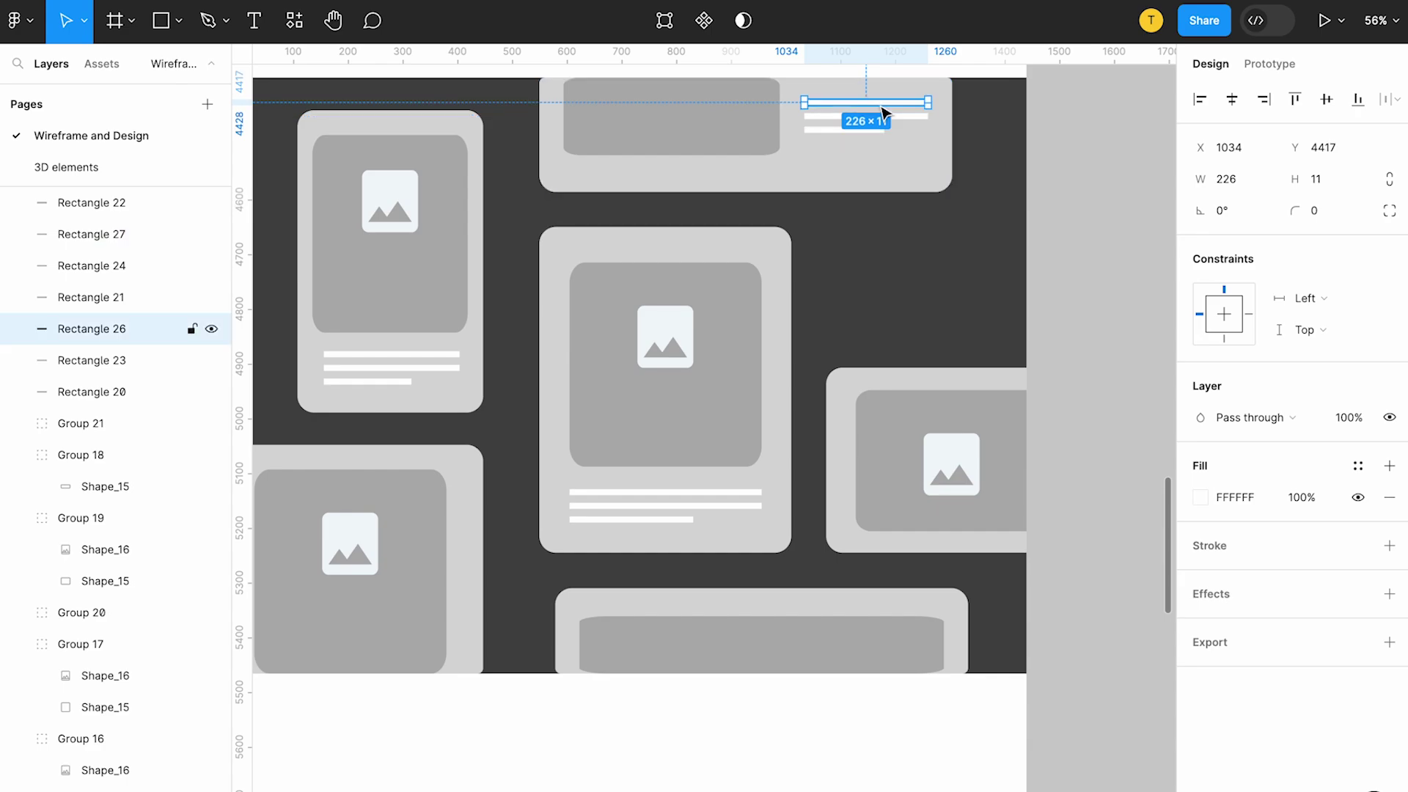
pyautogui.scroll(5, 882, 113)
pyautogui.hotkey('ctrl', 'd')
pyautogui.moveTo(883, 138); pyautogui.dragTo(882, 125)
pyautogui.scroll(-5, 954, 267)
pyautogui.scroll(-5, 953, 266)
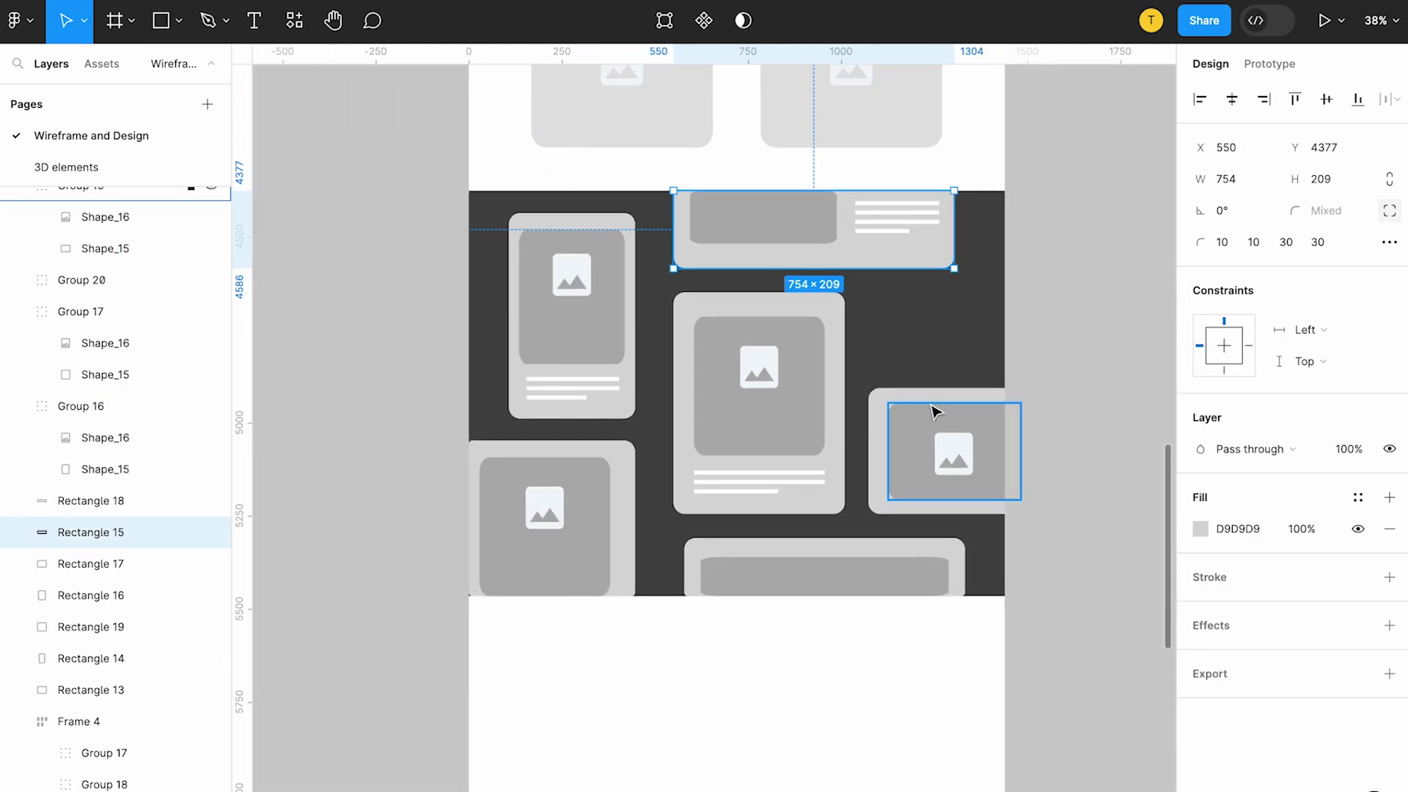
pyautogui.scroll(-3, 934, 408)
pyautogui.click(324, 163)
pyautogui.scroll(-3, 566, 393)
pyautogui.scroll(-3, 564, 394)
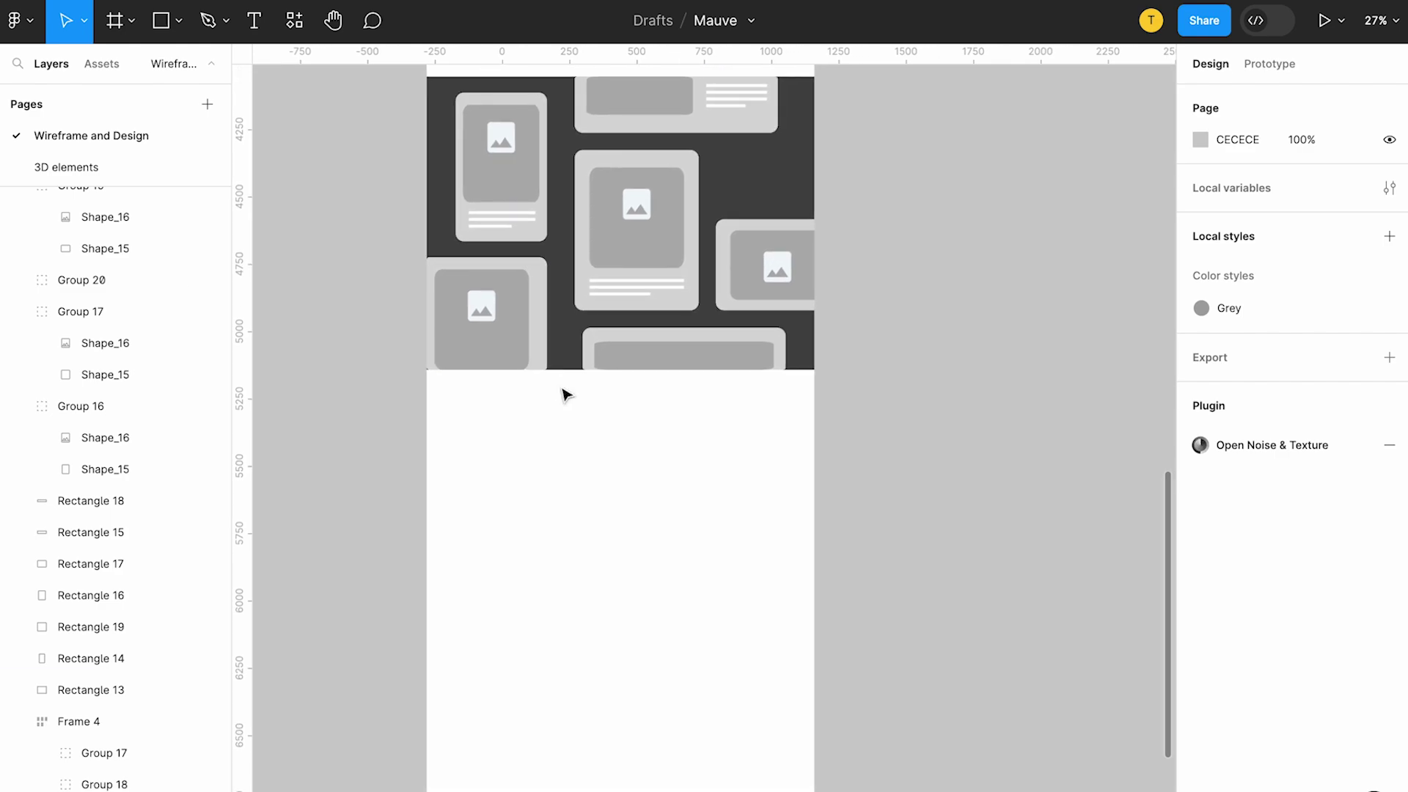
# Draw a 1440×575 block below the dark section and shorten the Wireframe frame to 6173.
pyautogui.click(163, 30)
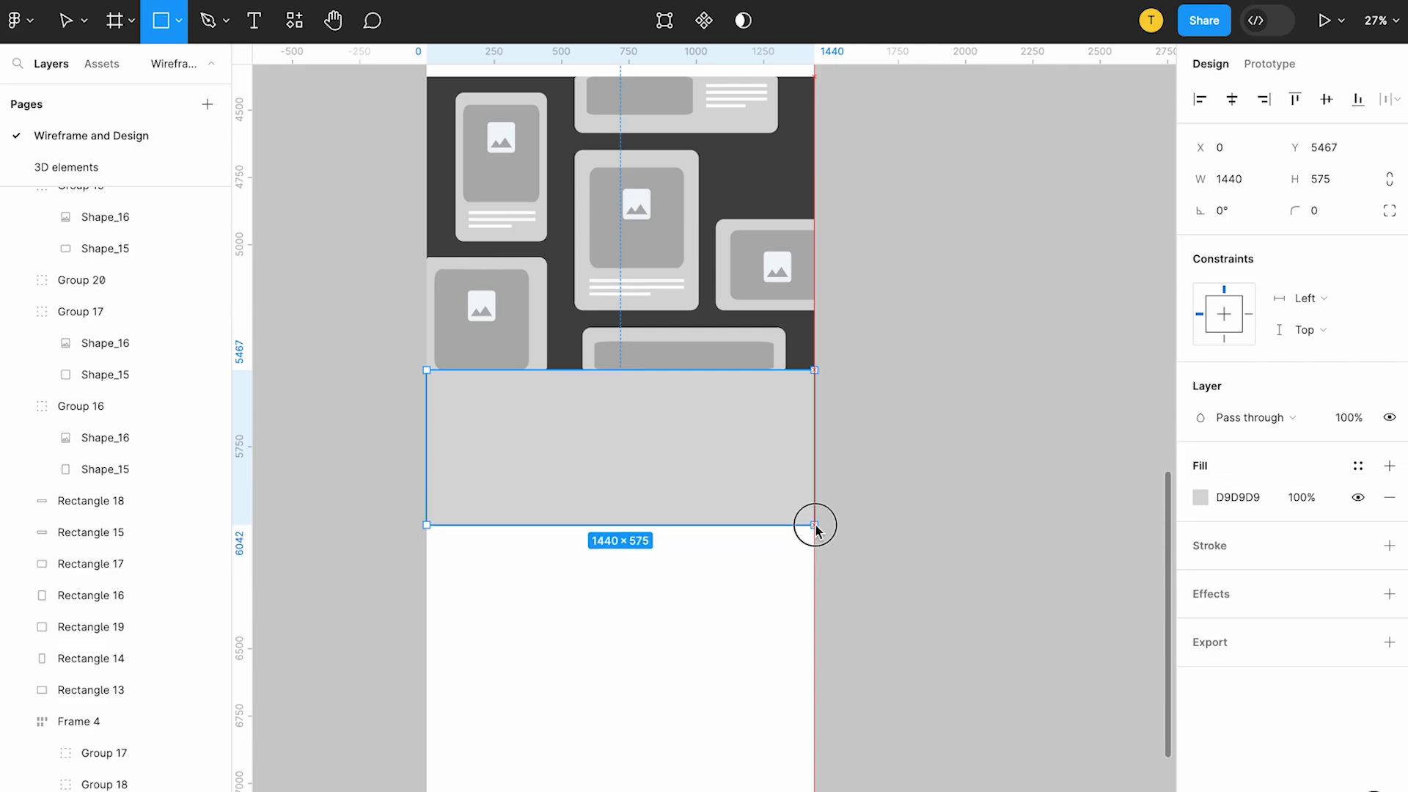
pyautogui.moveTo(425, 371); pyautogui.dragTo(814, 525)
pyautogui.scroll(-3, 697, 452)
pyautogui.scroll(-3, 696, 453)
pyautogui.click(565, 165)
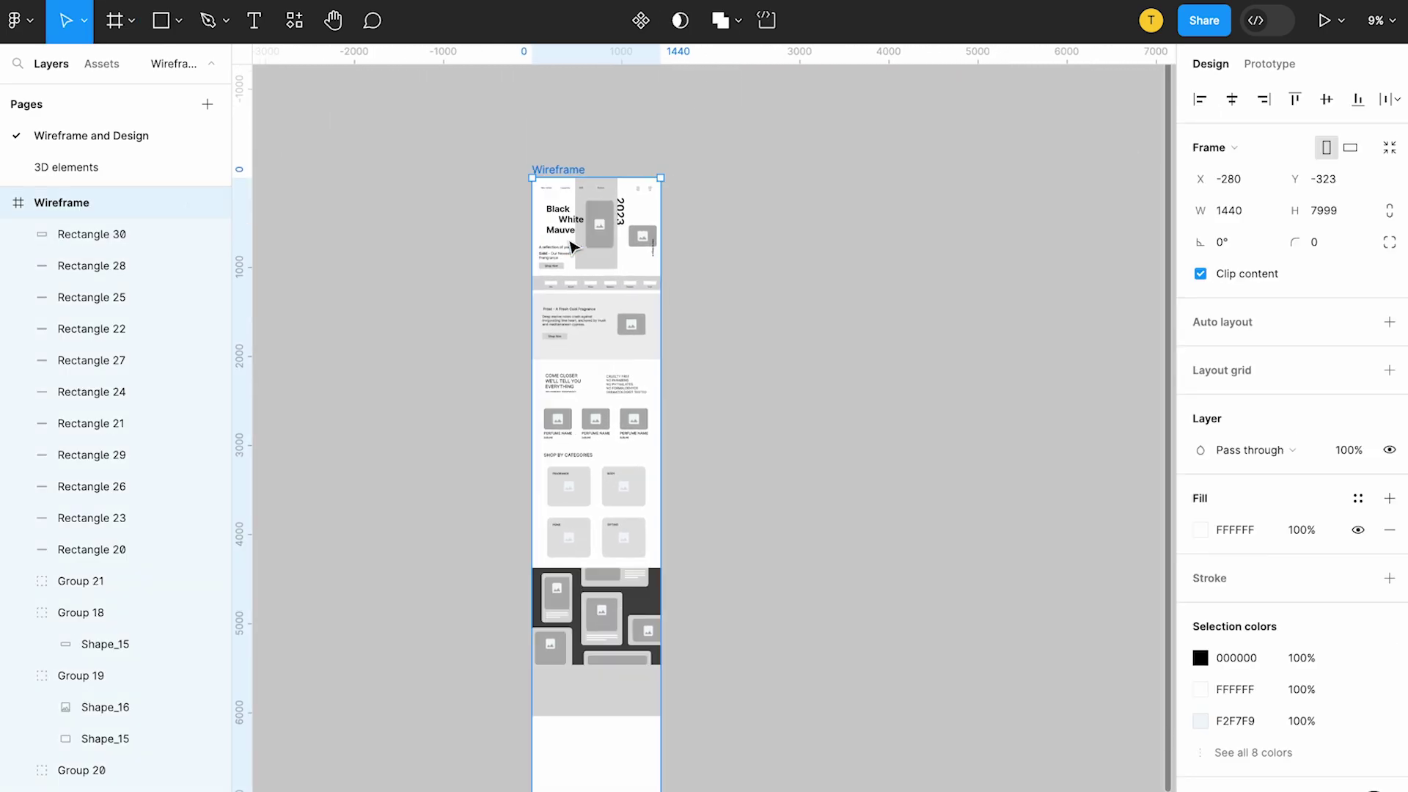
pyautogui.moveTo(591, 781); pyautogui.dragTo(586, 629)
pyautogui.scroll(5, 586, 629)
# Set the new block's fill to white FFFFFF.
pyautogui.click(616, 543)
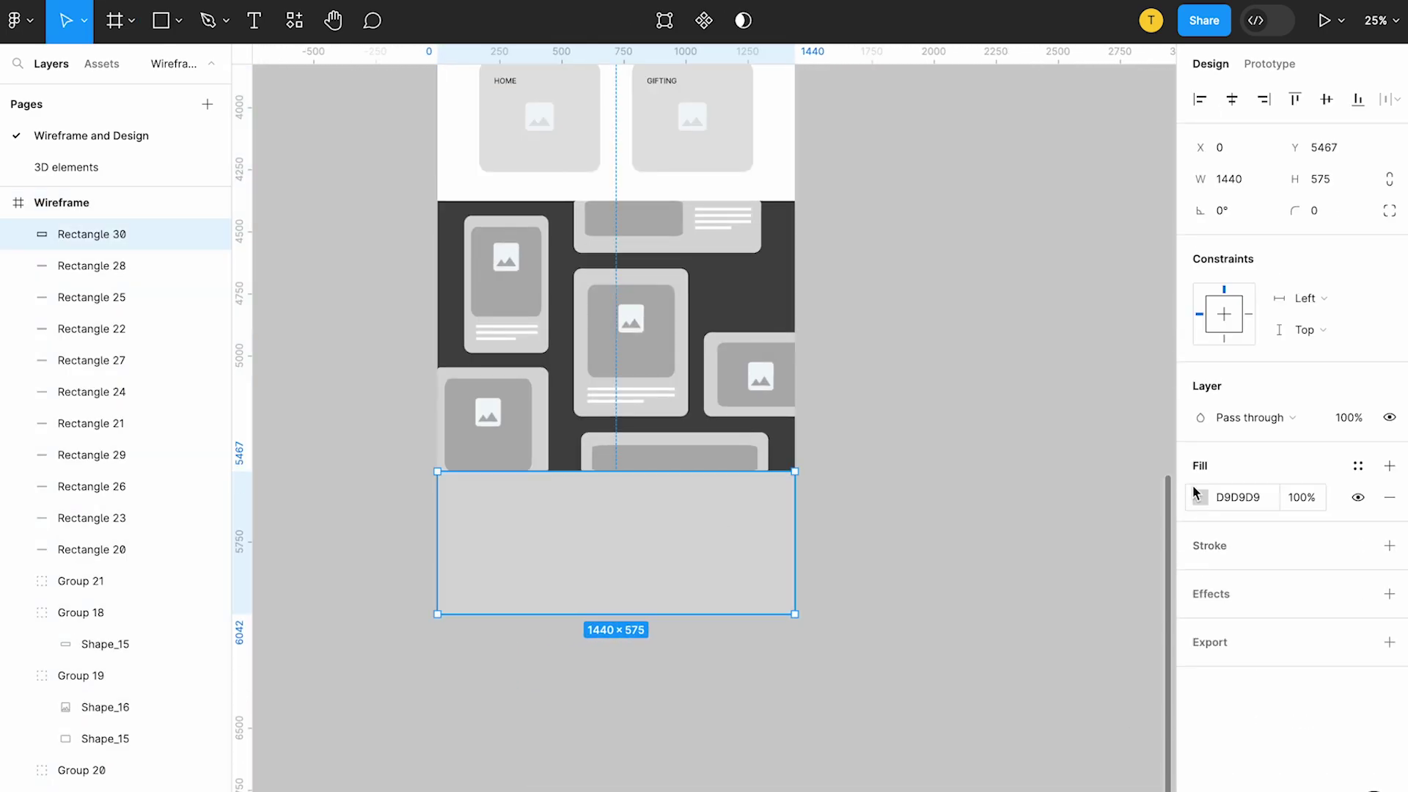
pyautogui.click(1200, 497)
pyautogui.click(940, 337)
pyautogui.scroll(3, 570, 533)
pyautogui.click(315, 134)
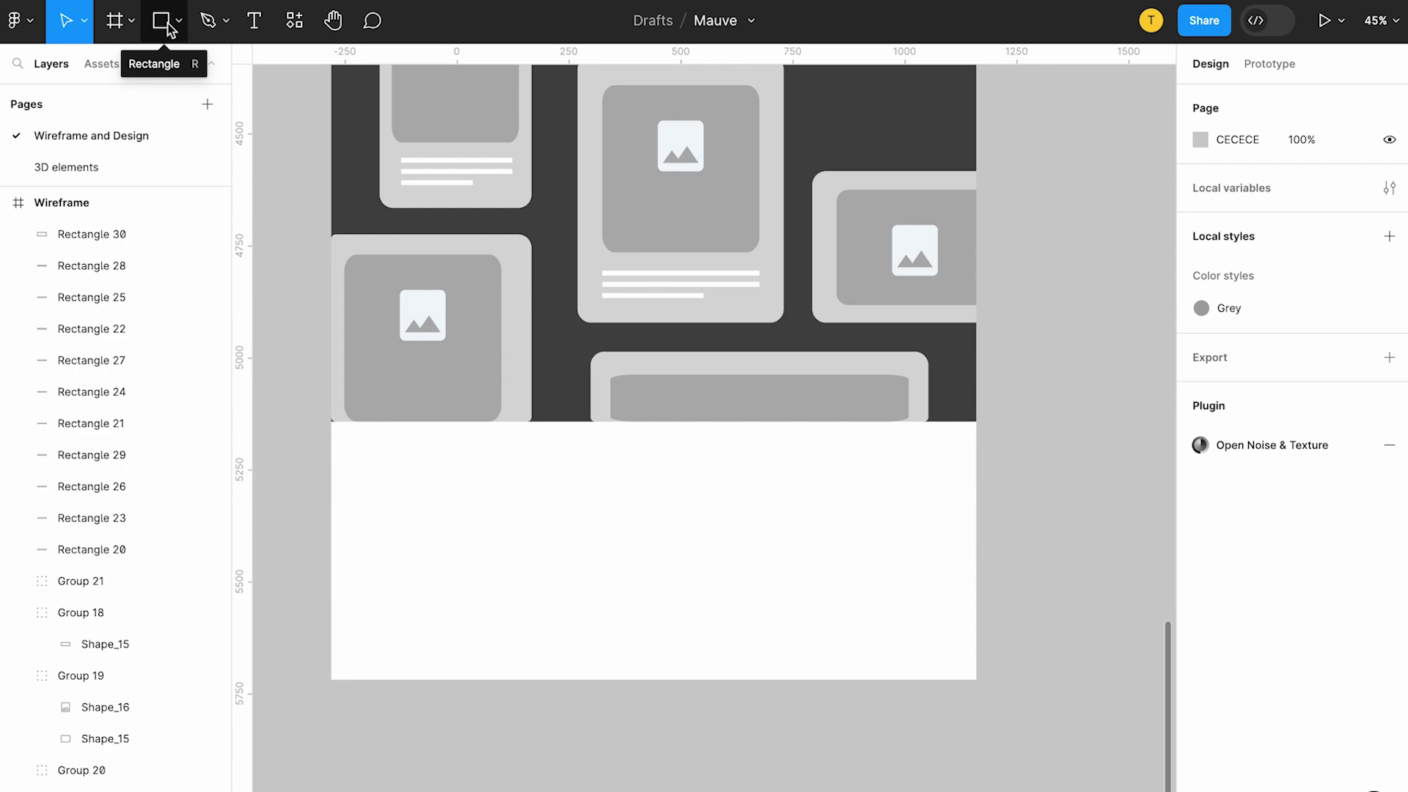
# Type a size-30 'Stay Upto Date' footer heading and draw a 383×59 grey bar beneath it.
pyautogui.press('t')
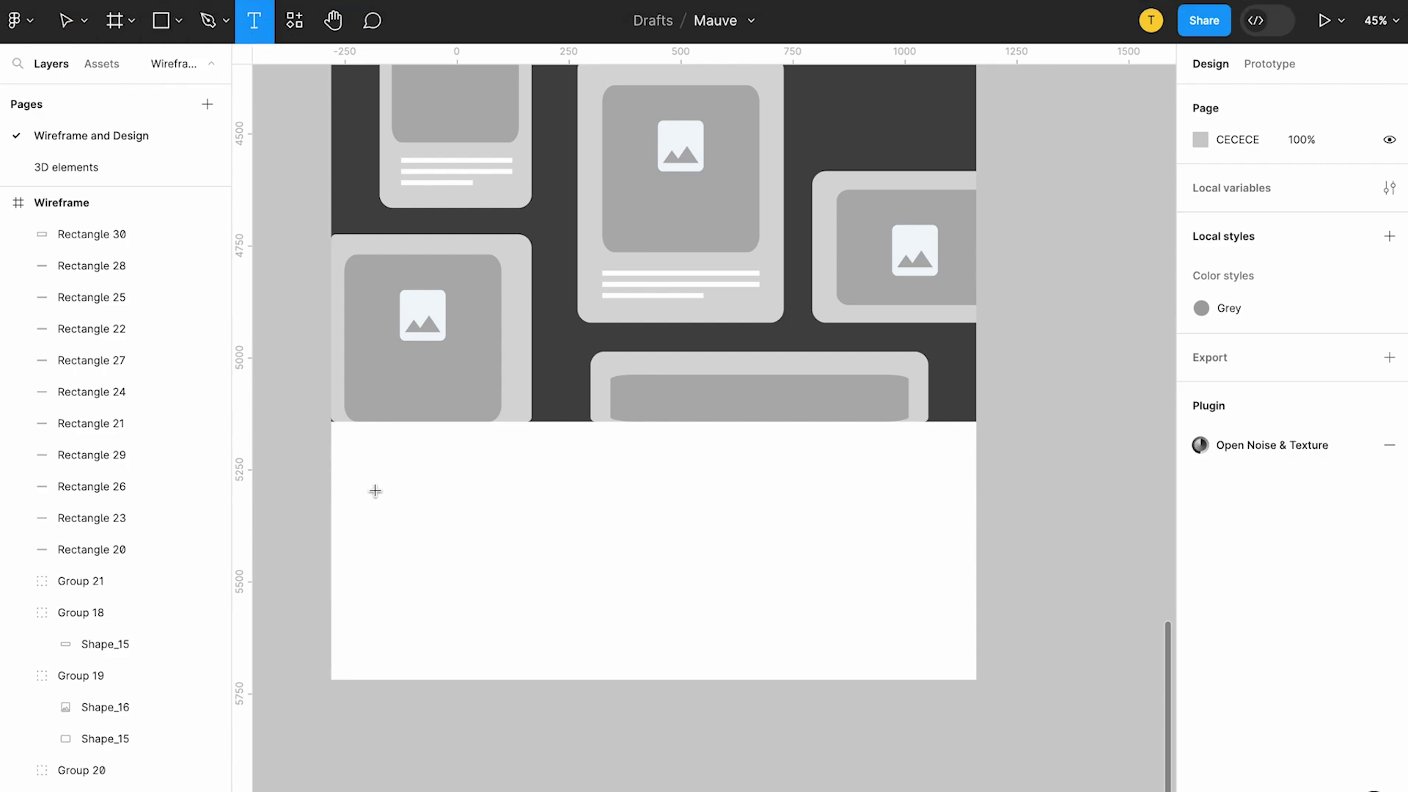
pyautogui.click(375, 490)
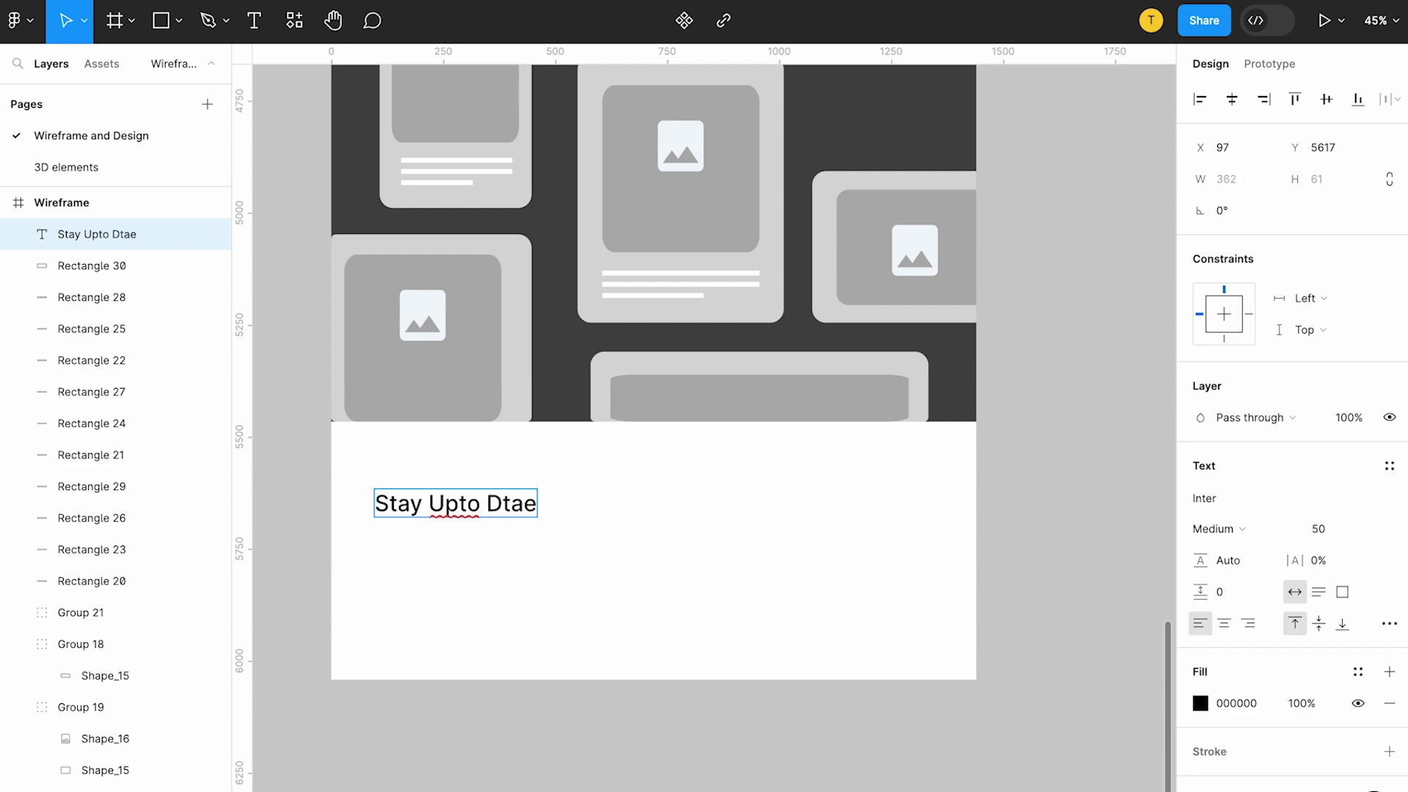
pyautogui.write('Stay Upto Date')
pyautogui.press('Escape')
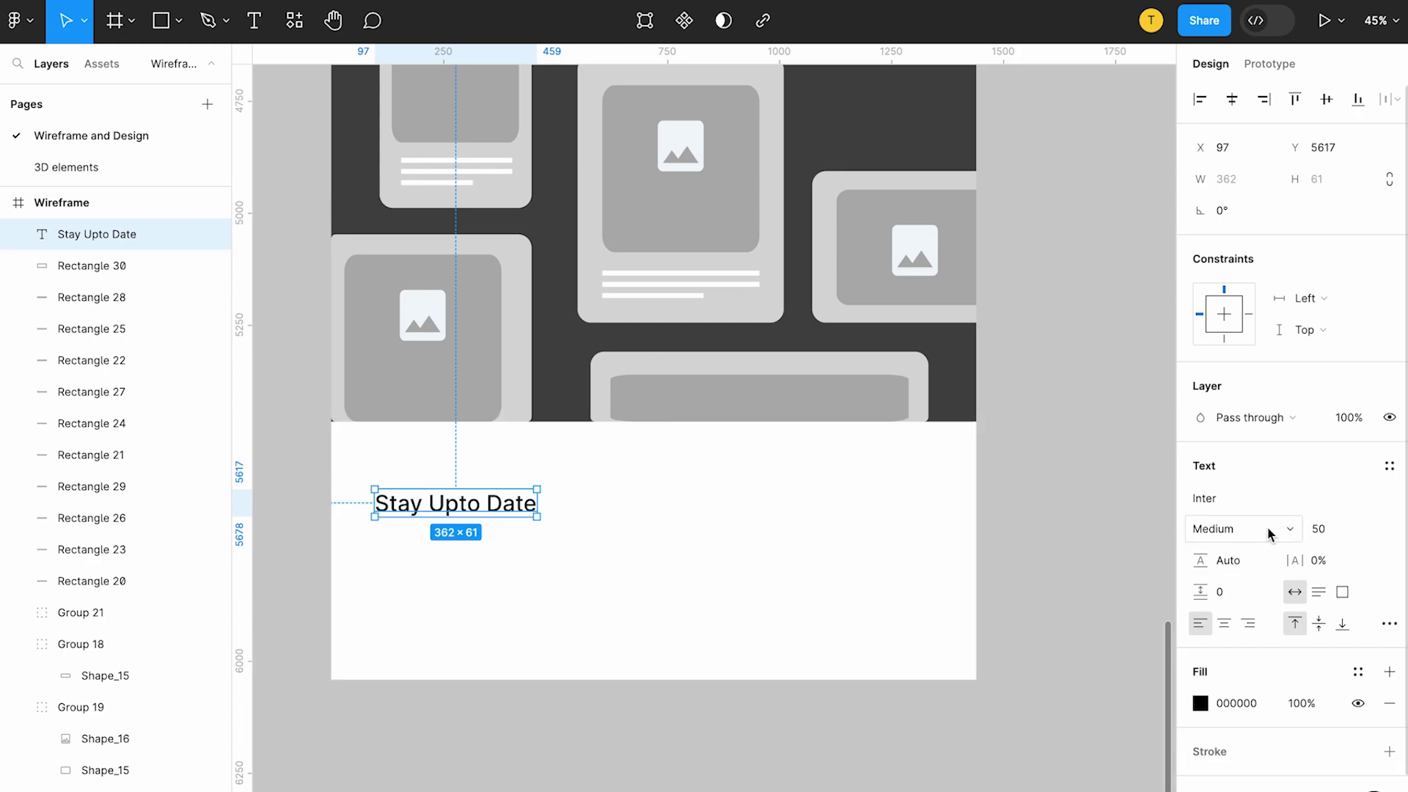
pyautogui.click(1342, 531)
pyautogui.write('0')
pyautogui.press('Return')
pyautogui.moveTo(440, 498); pyautogui.dragTo(437, 492)
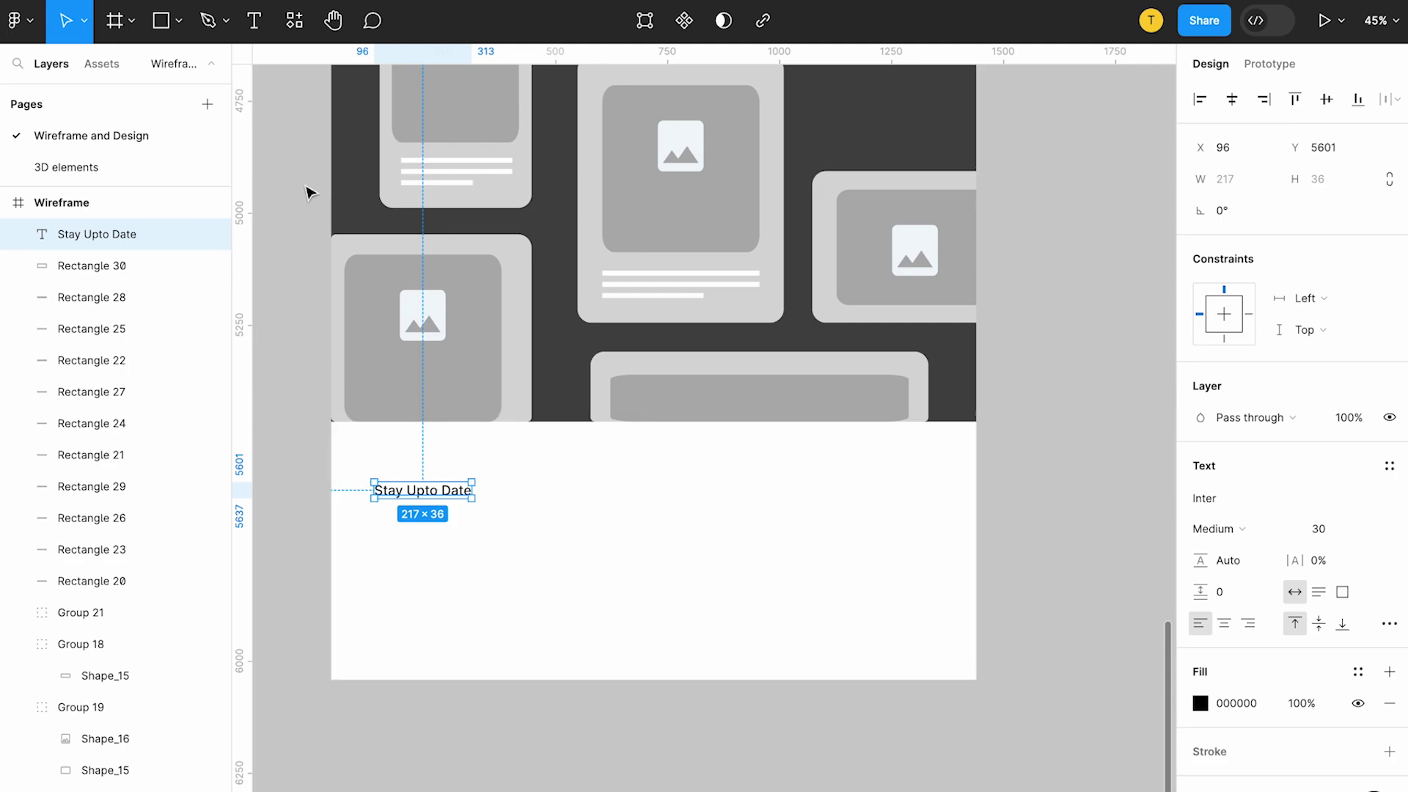
pyautogui.click(161, 21)
pyautogui.moveTo(378, 516)
pyautogui.mouseDown()
pyautogui.moveTo(489, 574)
pyautogui.moveTo(549, 543)
pyautogui.mouseUp()
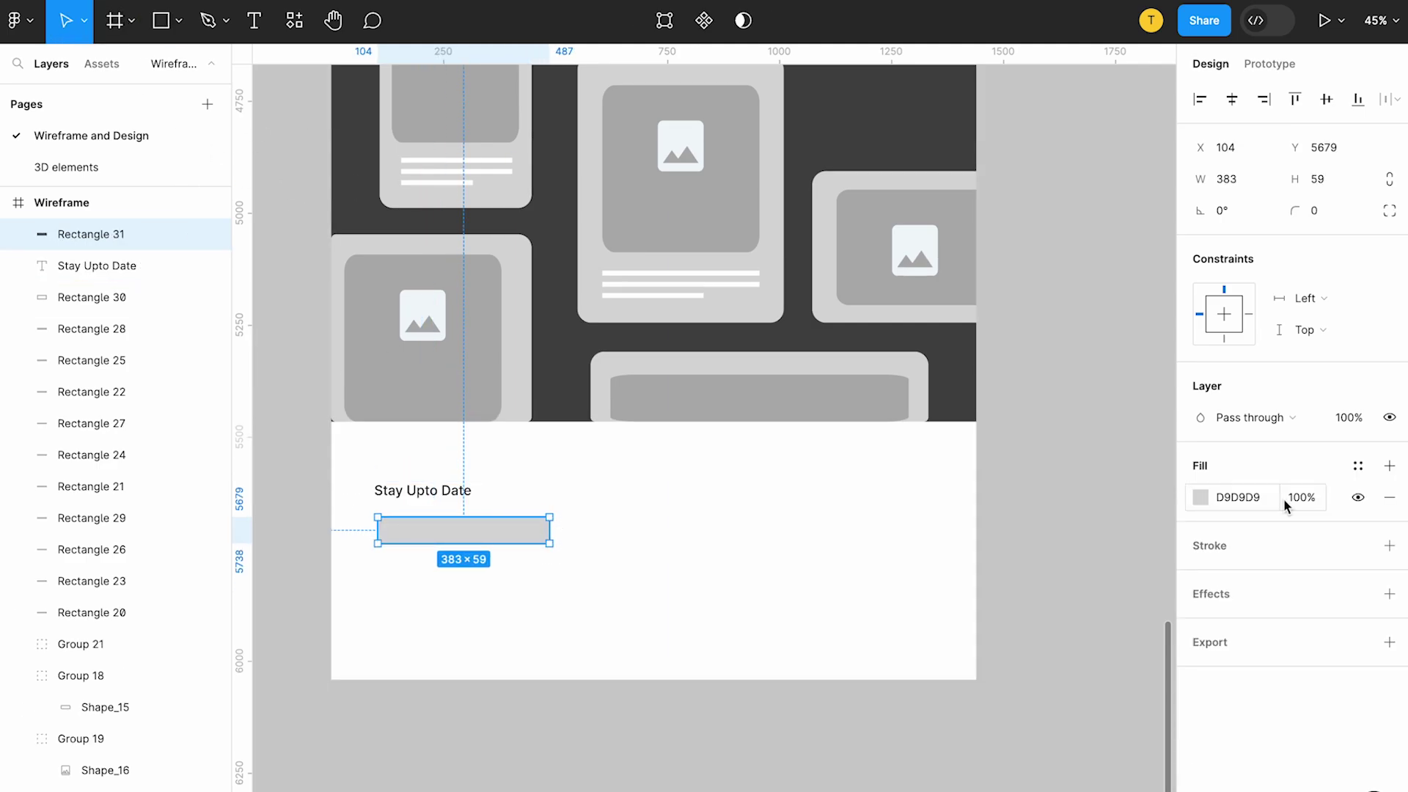
# Give the rectangle a black outline, hide its grey fill, and align it under the heading.
pyautogui.click(1389, 546)
pyautogui.click(1358, 497)
pyautogui.moveTo(410, 489); pyautogui.dragTo(484, 581)
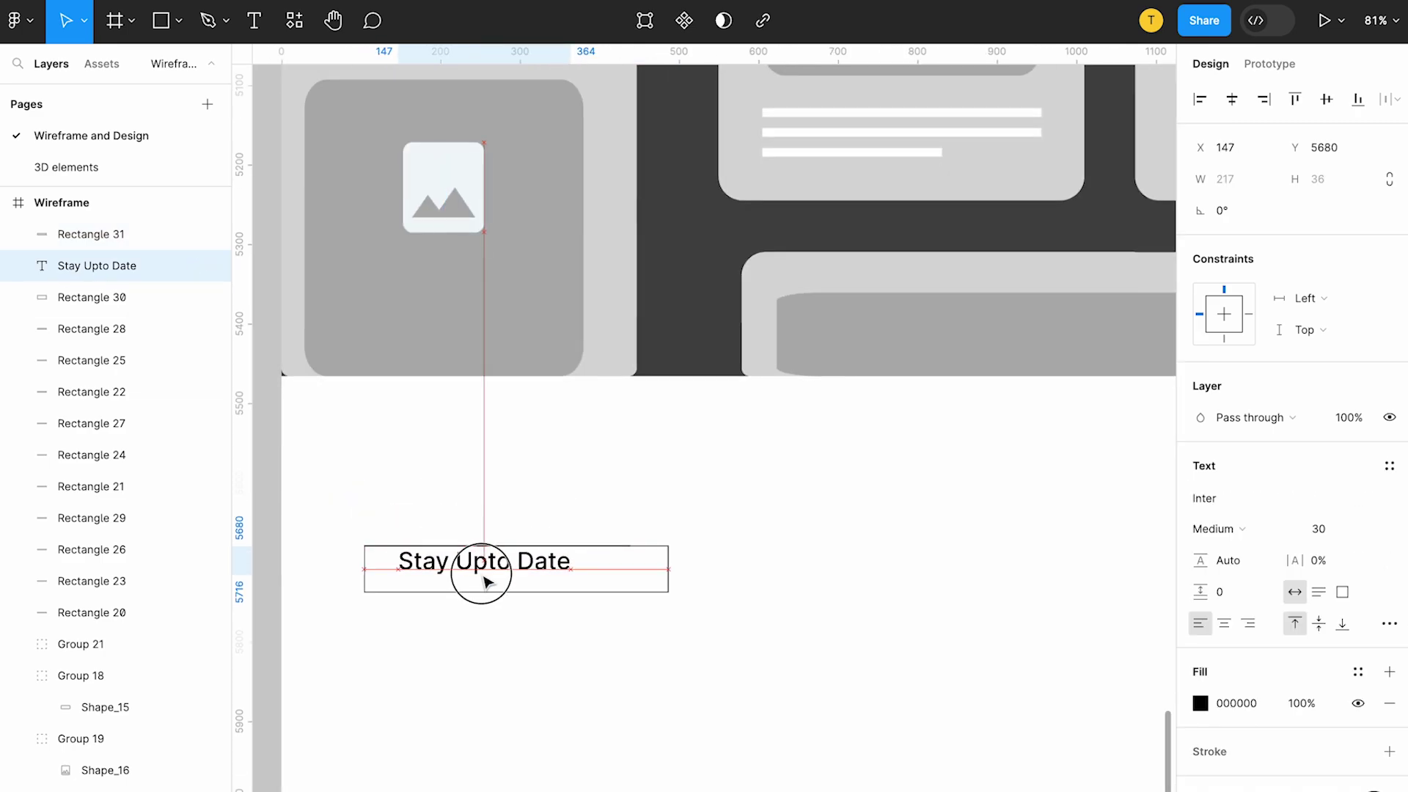
pyautogui.hotkey('ctrl', 'z')
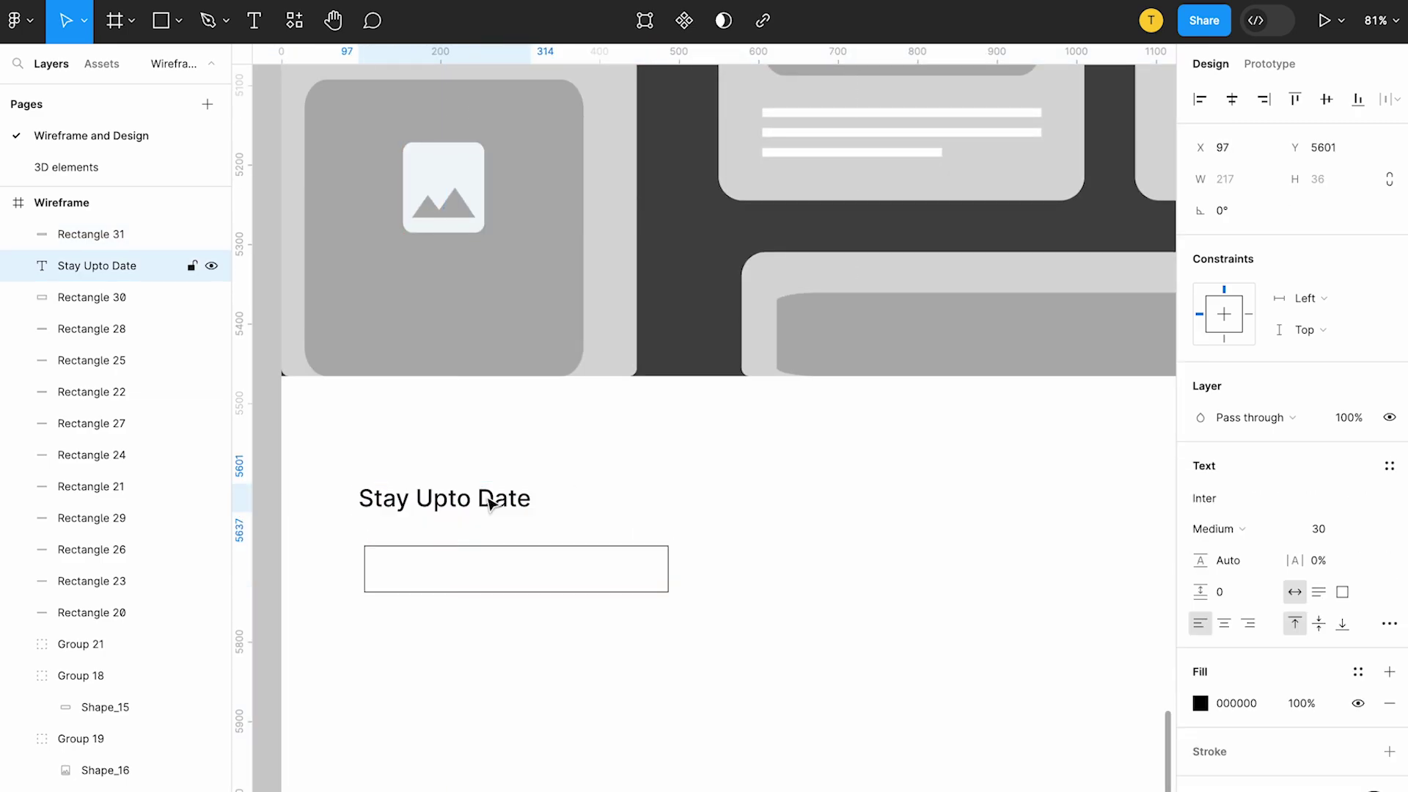
pyautogui.click(489, 501)
pyautogui.press('Right')
pyautogui.press('Right')
pyautogui.press('Right')
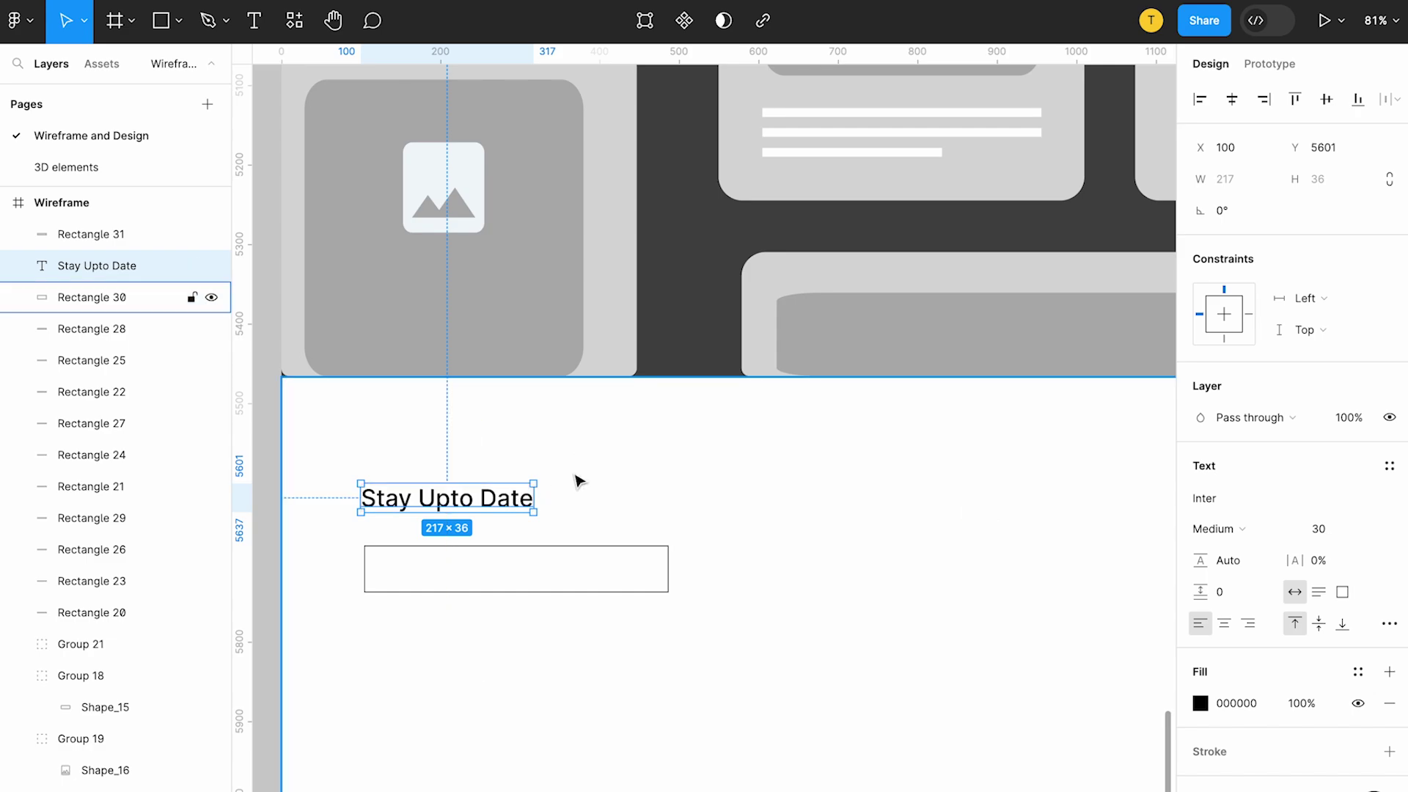
pyautogui.moveTo(578, 569); pyautogui.dragTo(574, 559)
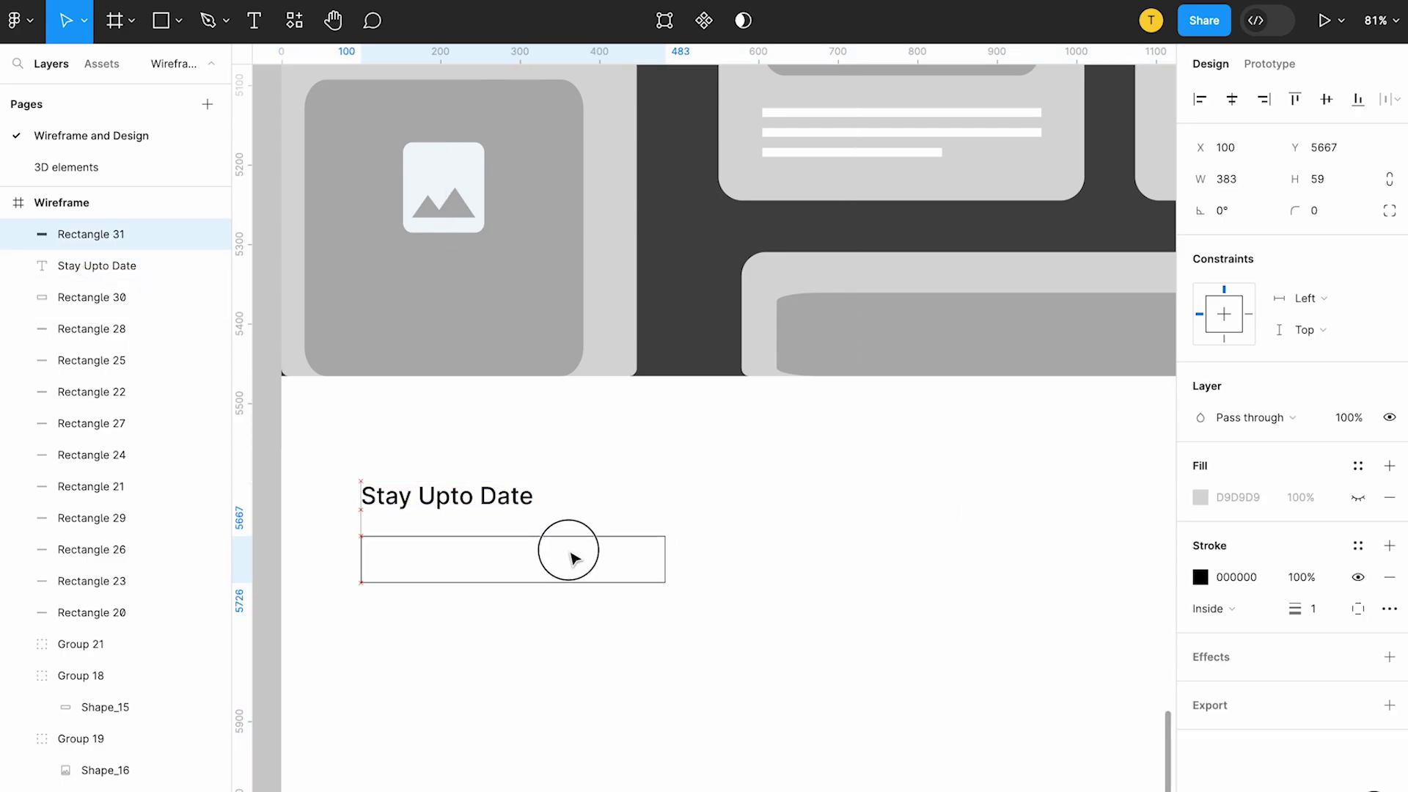
# Place a copy of the heading inside the box, set to Regular weight at size 20.
pyautogui.click(193, 265)
pyautogui.hotkey('ctrl', 'd')
pyautogui.moveTo(449, 575); pyautogui.dragTo(460, 565)
pyautogui.click(1332, 529)
pyautogui.write('2')
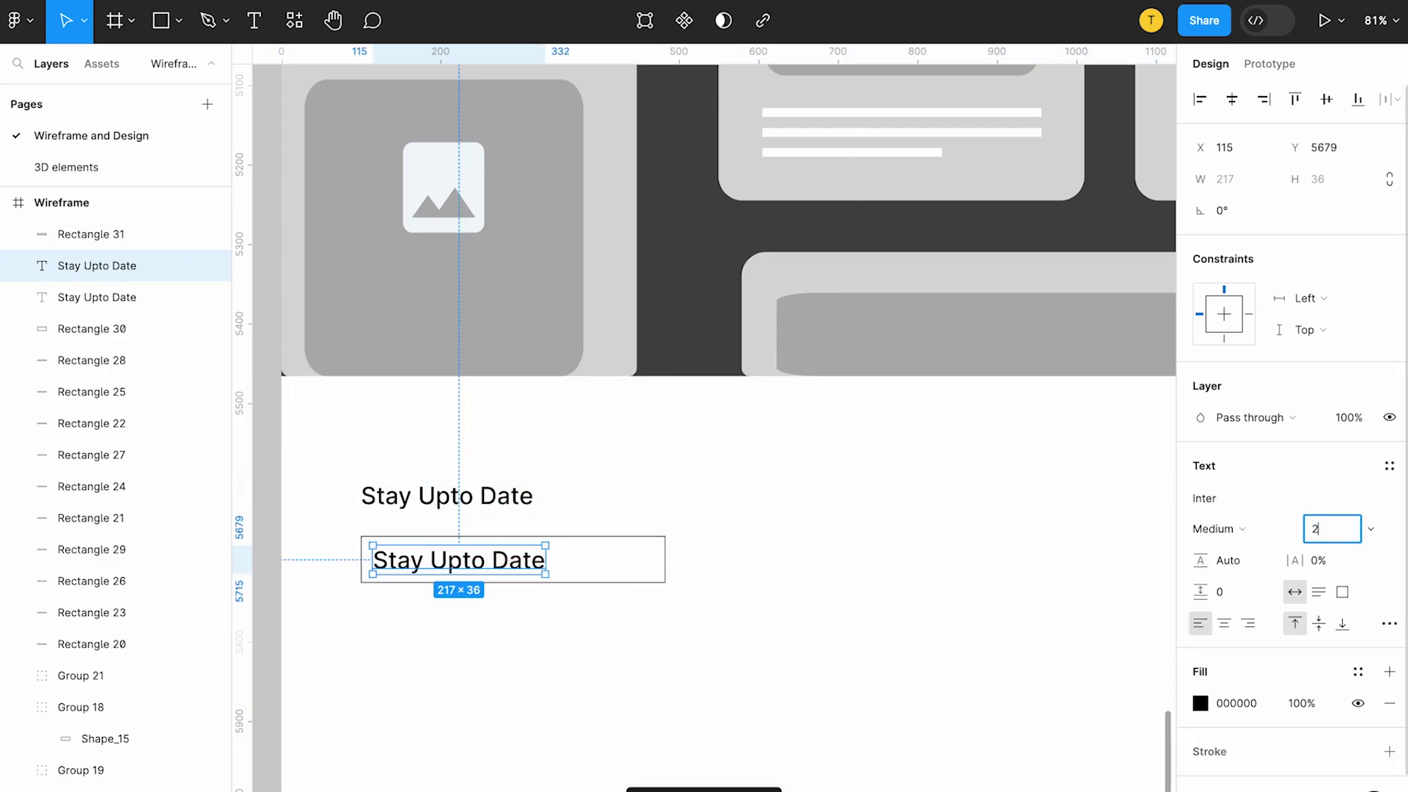
pyautogui.write('0')
pyautogui.press('Return')
pyautogui.click(1215, 529)
pyautogui.click(1228, 496)
pyautogui.moveTo(425, 563); pyautogui.dragTo(429, 566)
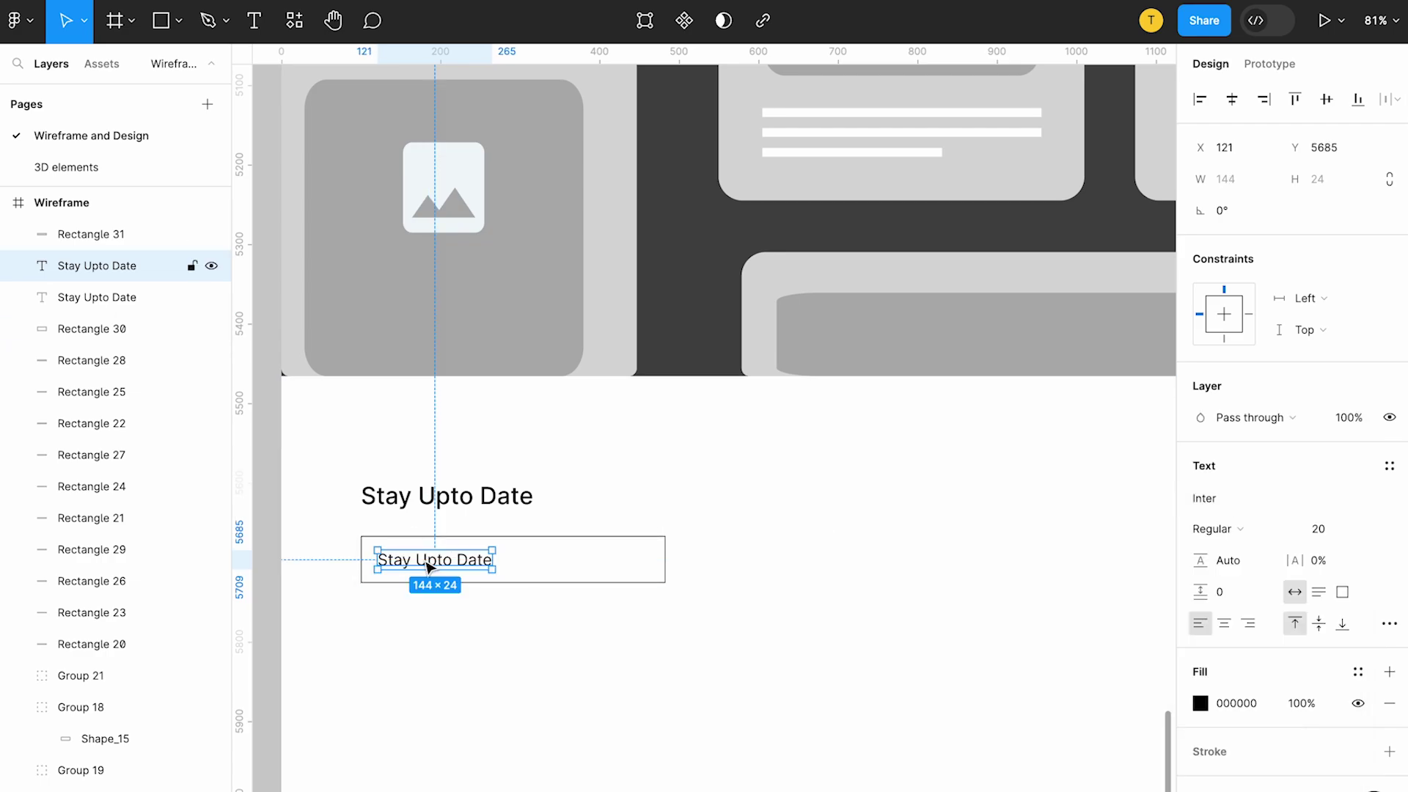
# Retype the copy as 'Enter Your Email' and colour it grey 9D9D9D.
pyautogui.press('Return')
pyautogui.write('En')
pyautogui.write('ail')
pyautogui.press('Escape')
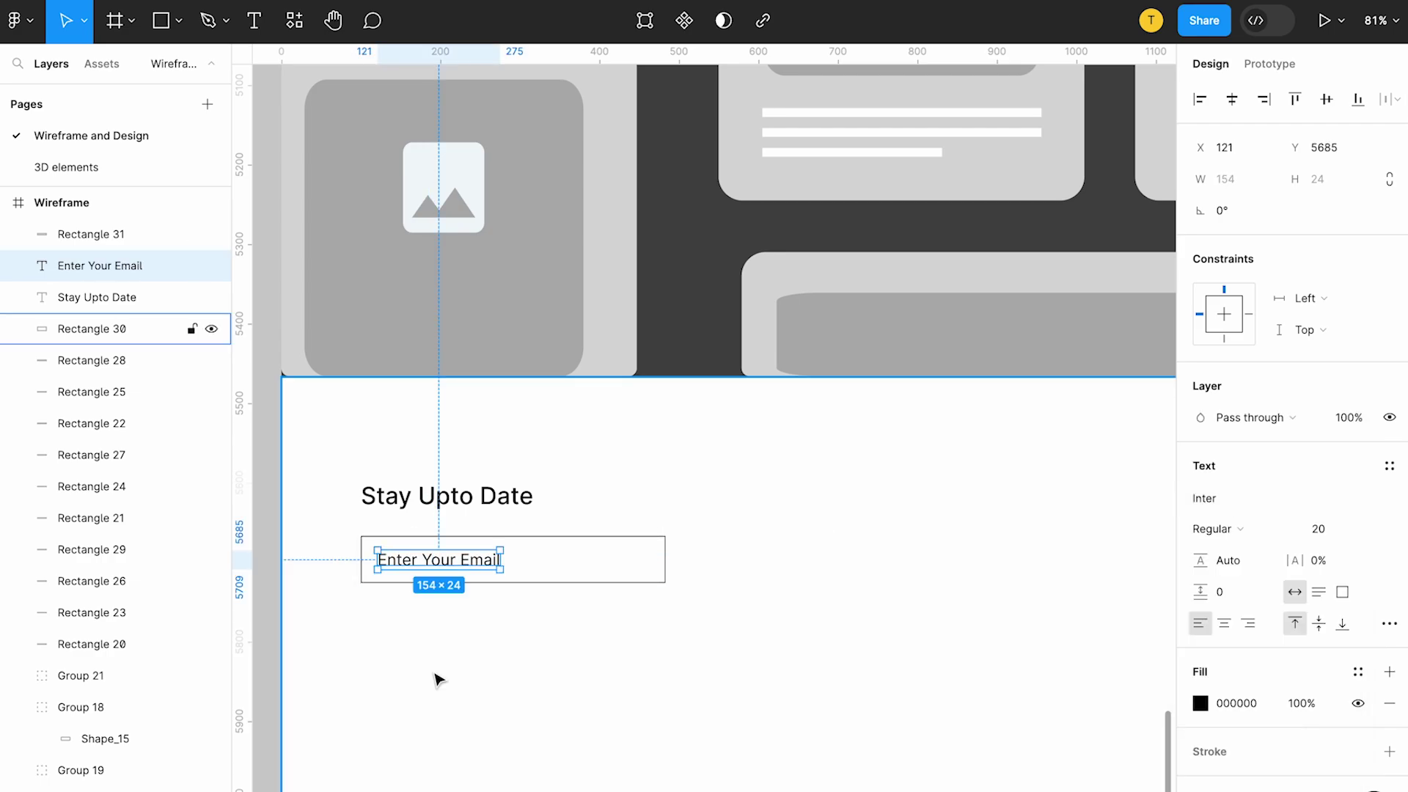
pyautogui.click(1201, 704)
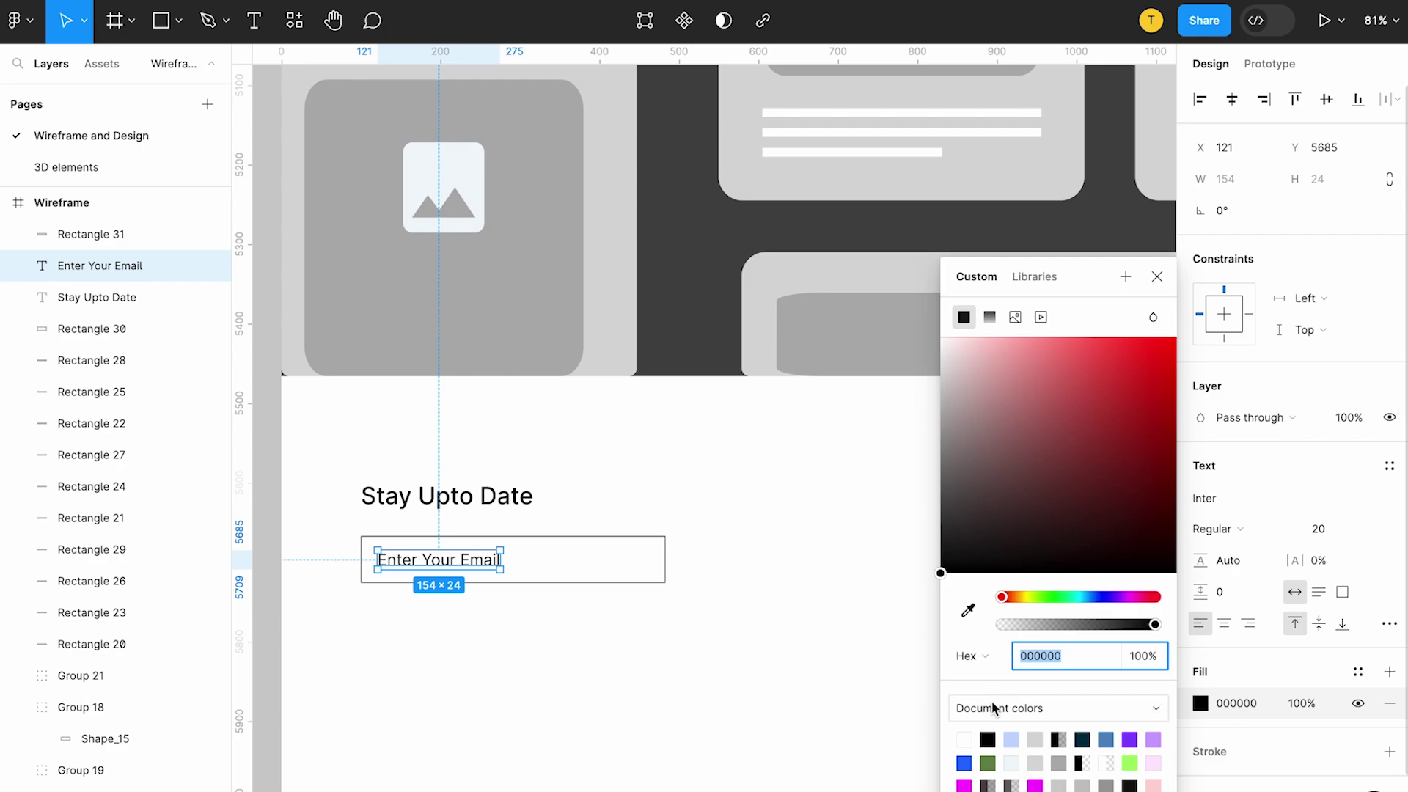
pyautogui.click(1119, 782)
# Try duplicating the heading beside the email field, then undo the extra copy.
pyautogui.click(489, 500)
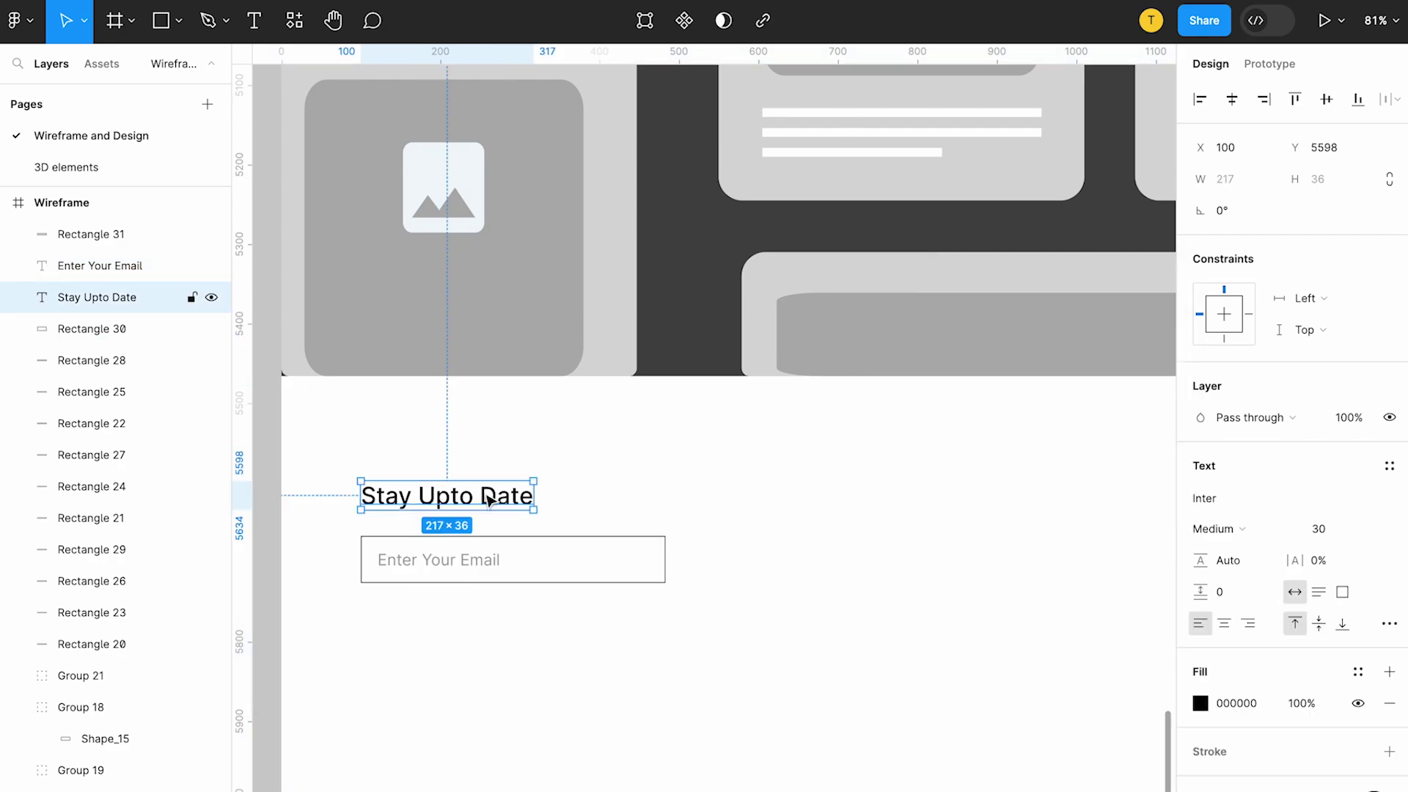
pyautogui.moveTo(458, 501); pyautogui.dragTo(801, 555)
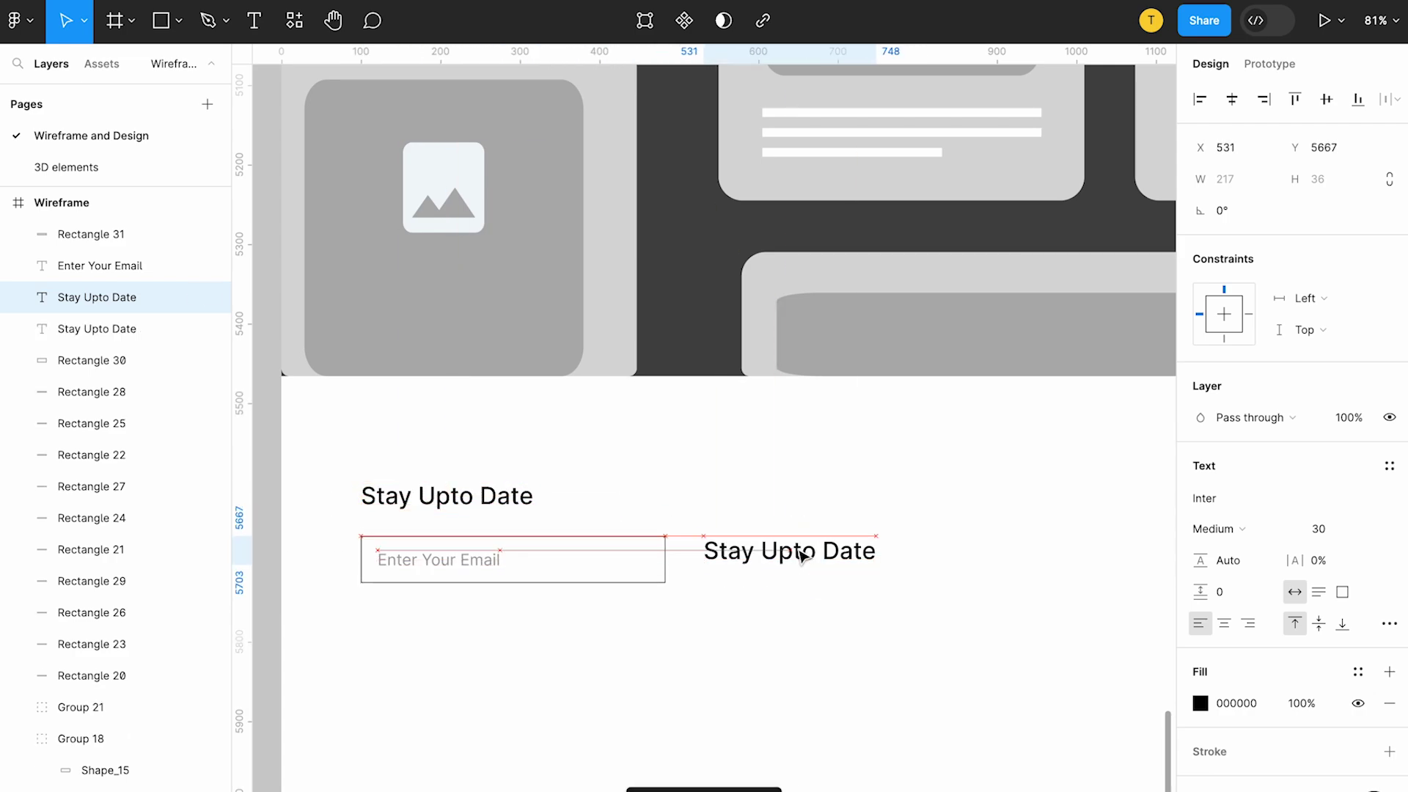
pyautogui.click(1200, 703)
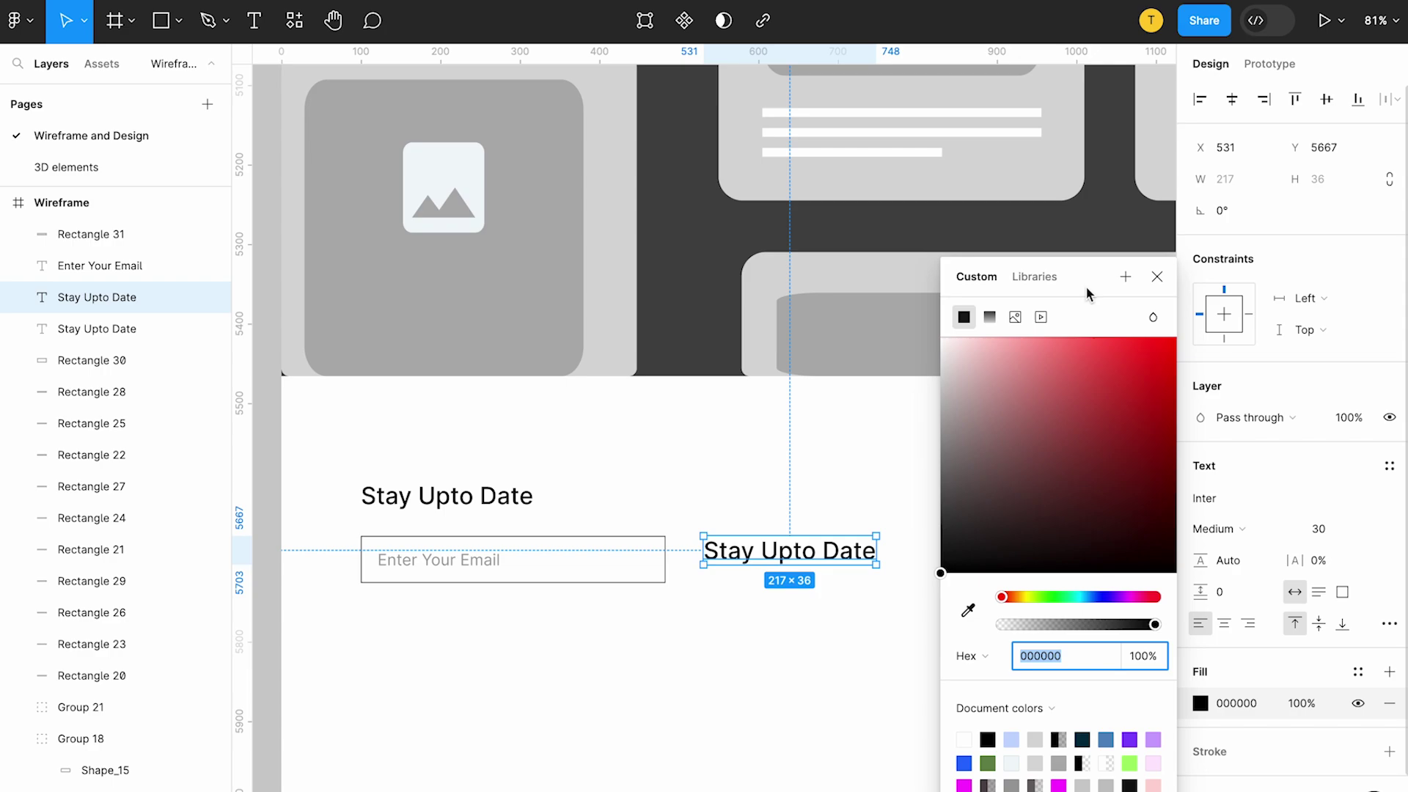
pyautogui.click(1157, 277)
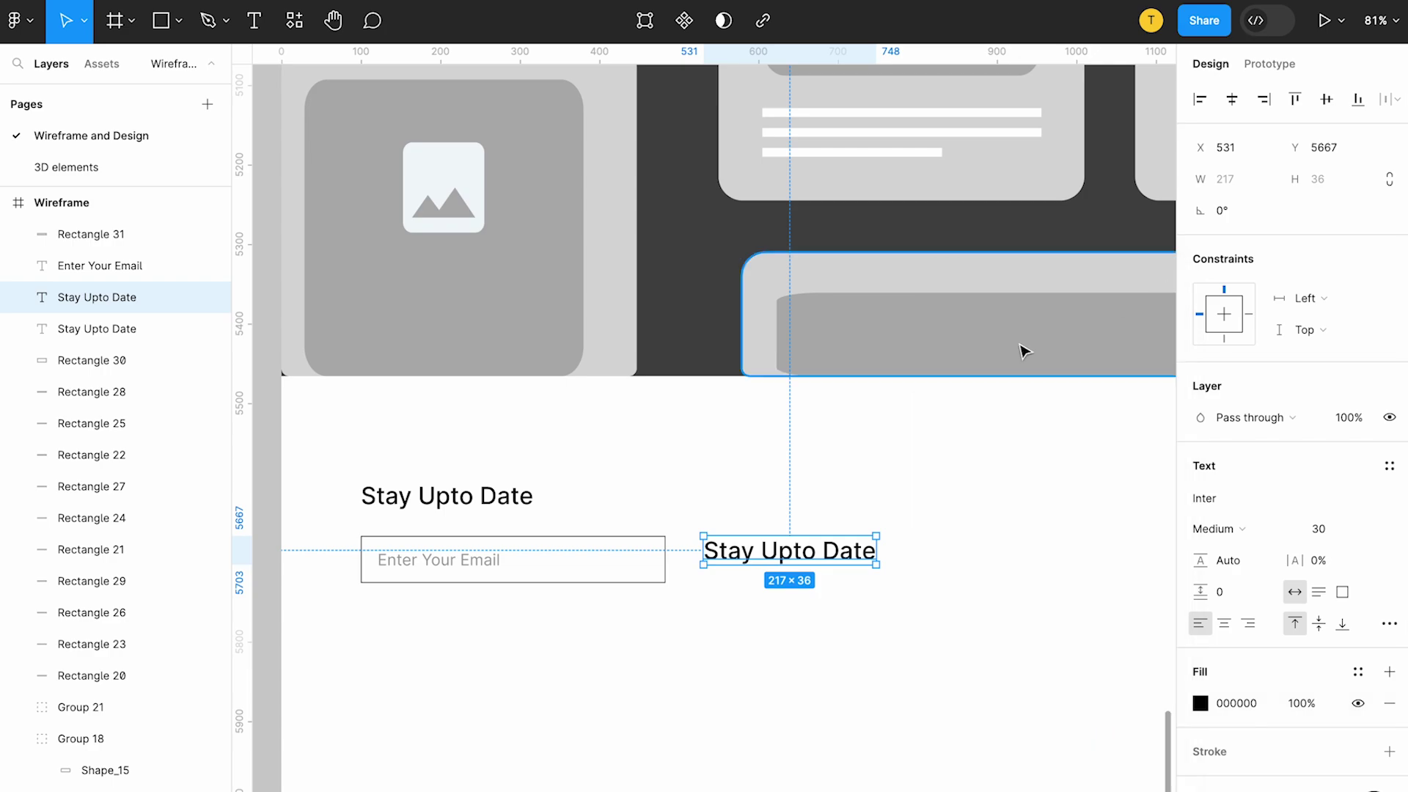
pyautogui.hotkey('ctrl', 'z')
pyautogui.hotkey('ctrl', 'z')
pyautogui.hotkey('ctrl', 'z')
pyautogui.hotkey('ctrl', 'z')
pyautogui.scroll(-5, 802, 557)
pyautogui.scroll(10, 802, 557)
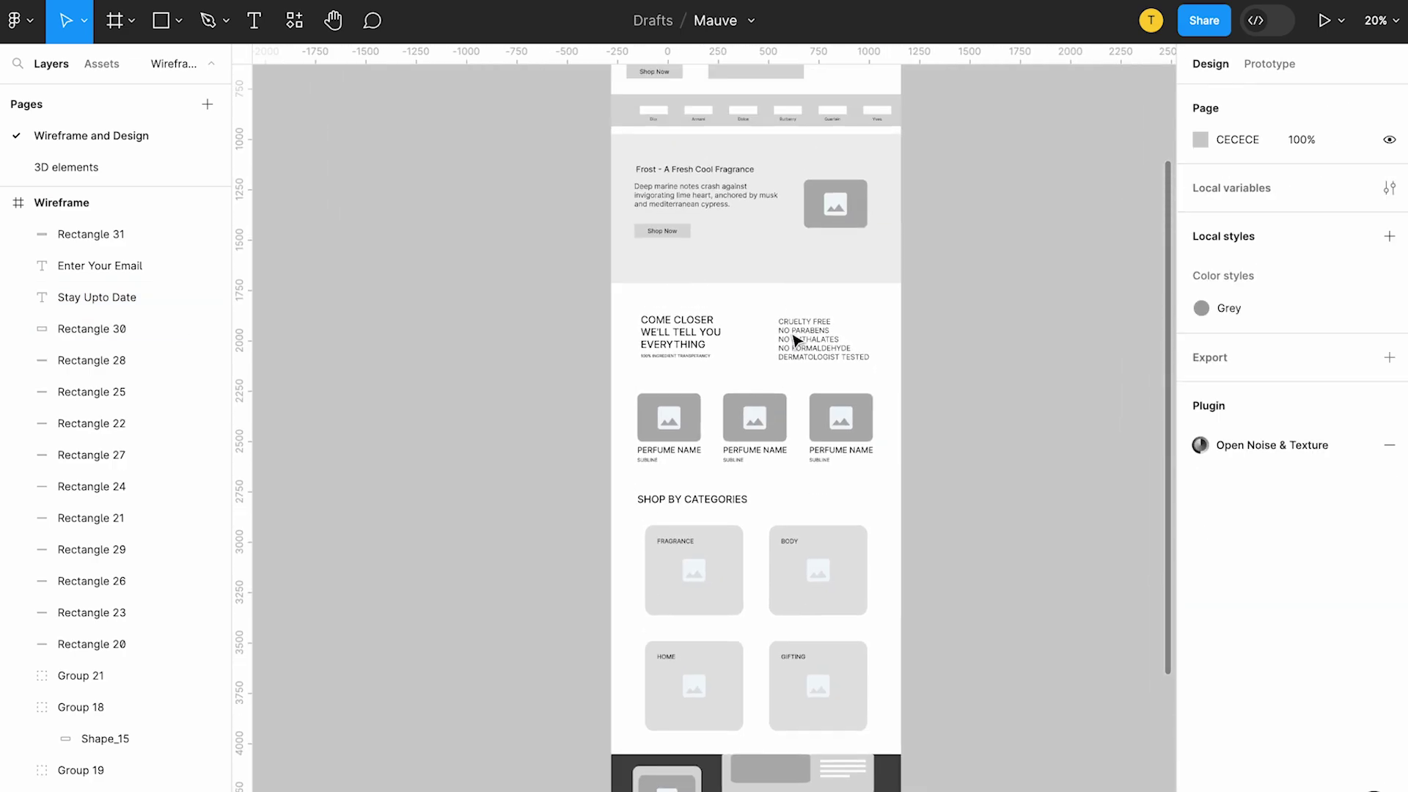
# Copy the Shop Now button below the email field and bring it to the front.
pyautogui.click(589, 304)
pyautogui.moveTo(588, 304); pyautogui.dragTo(758, 788)
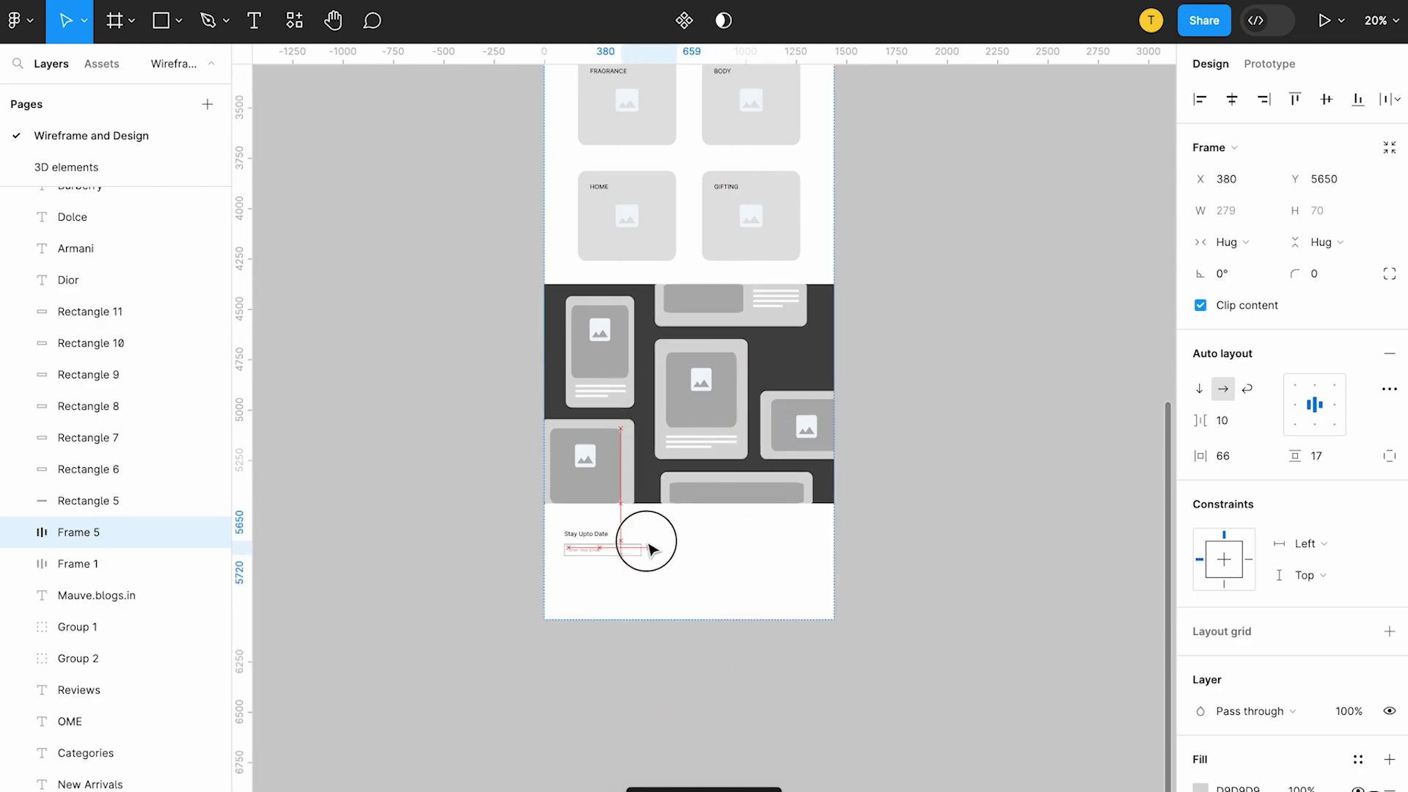
pyautogui.scroll(8, 645, 540)
pyautogui.moveTo(759, 788); pyautogui.dragTo(698, 597)
pyautogui.click(699, 607)
pyautogui.rightClick(653, 590)
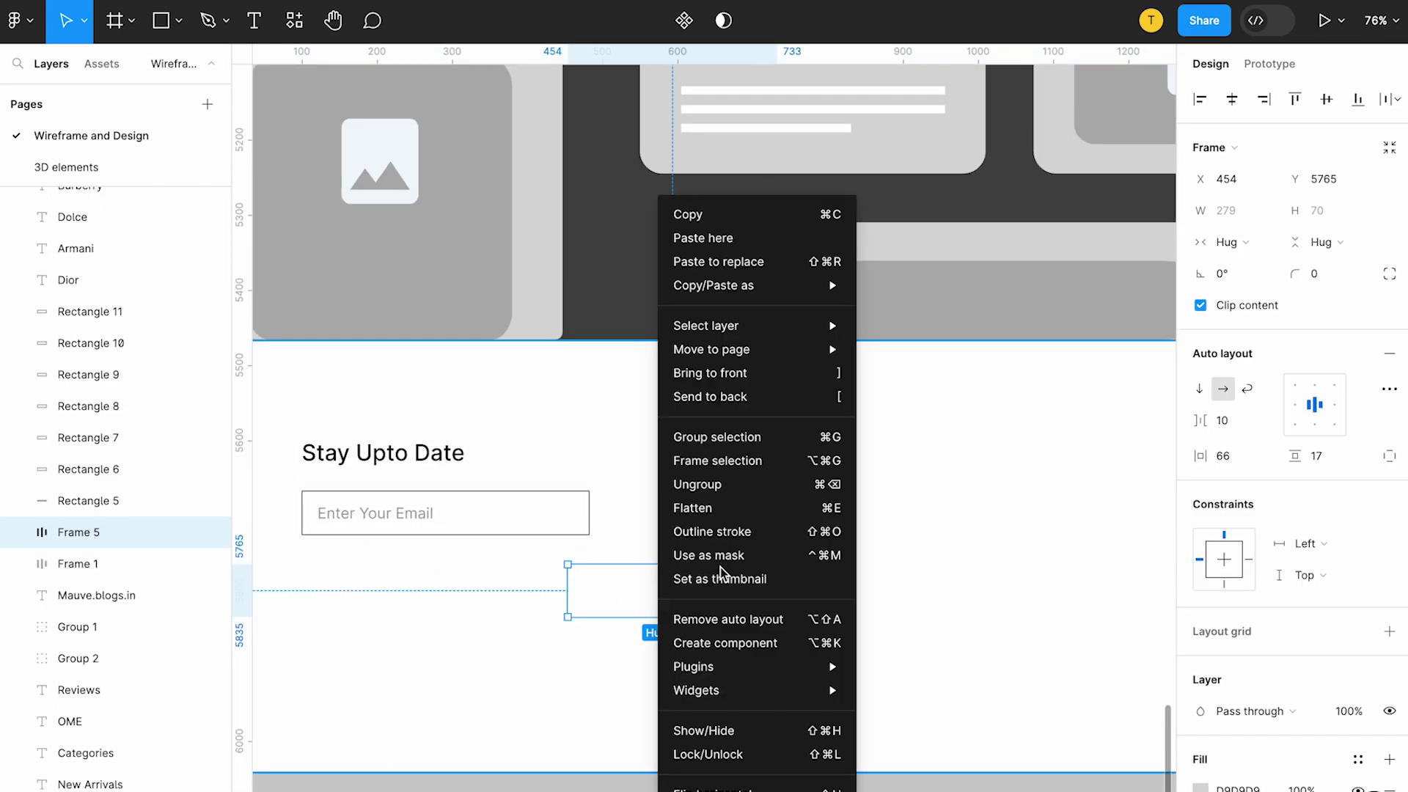
pyautogui.click(737, 372)
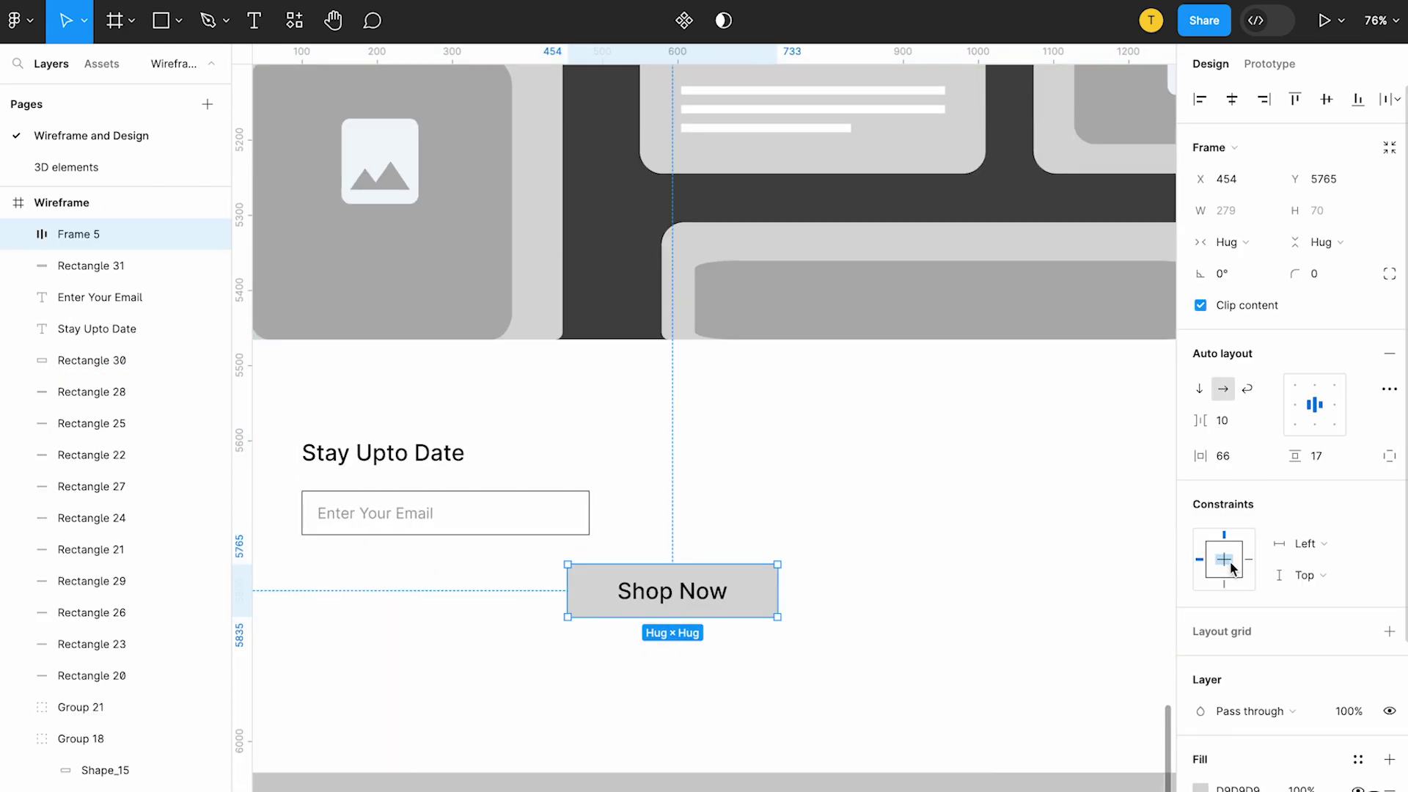
pyautogui.moveTo(657, 609); pyautogui.dragTo(473, 603)
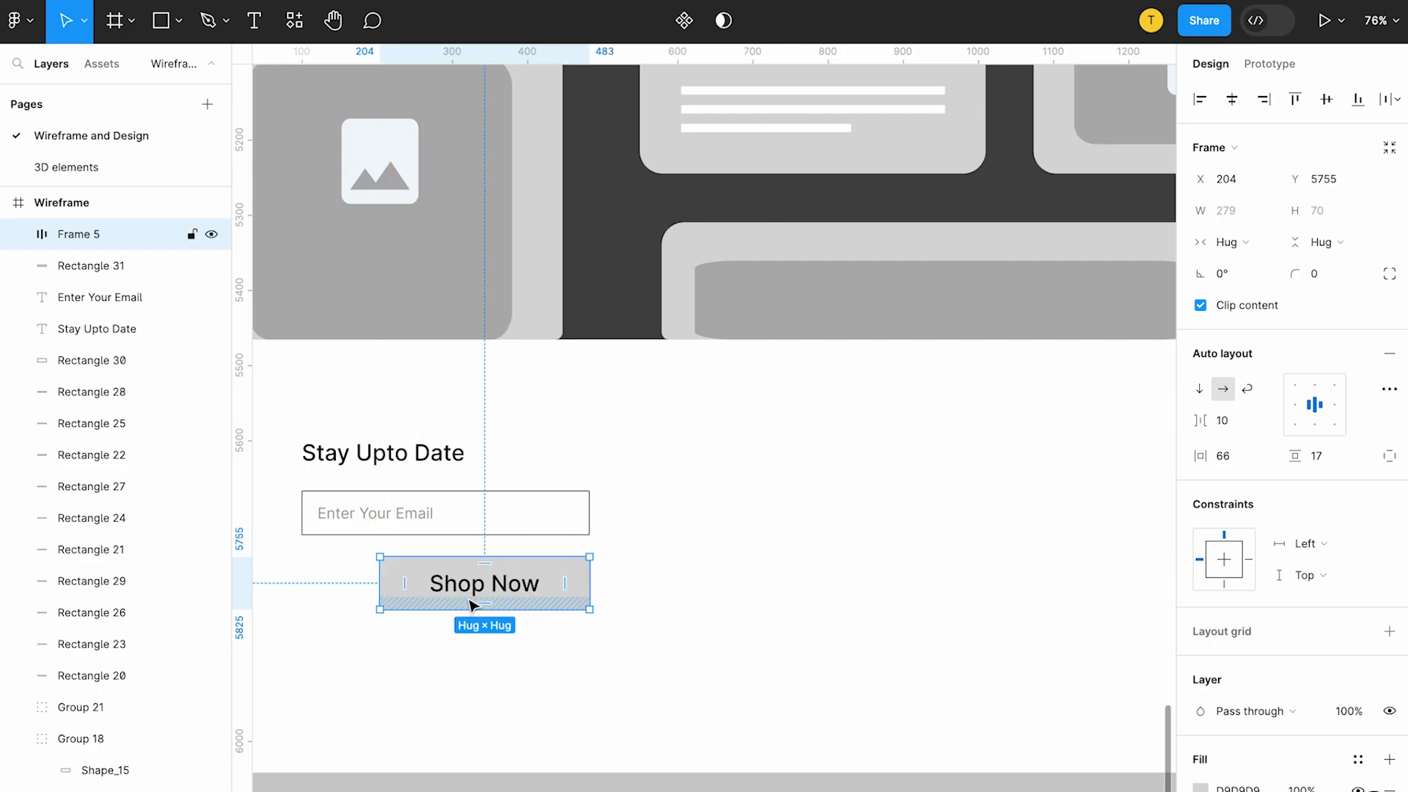
# Scale the button to 0.65x, relabel it 'Submit', and right-align it with the email field.
pyautogui.press('k')
pyautogui.moveTo(380, 611); pyautogui.dragTo(453, 575)
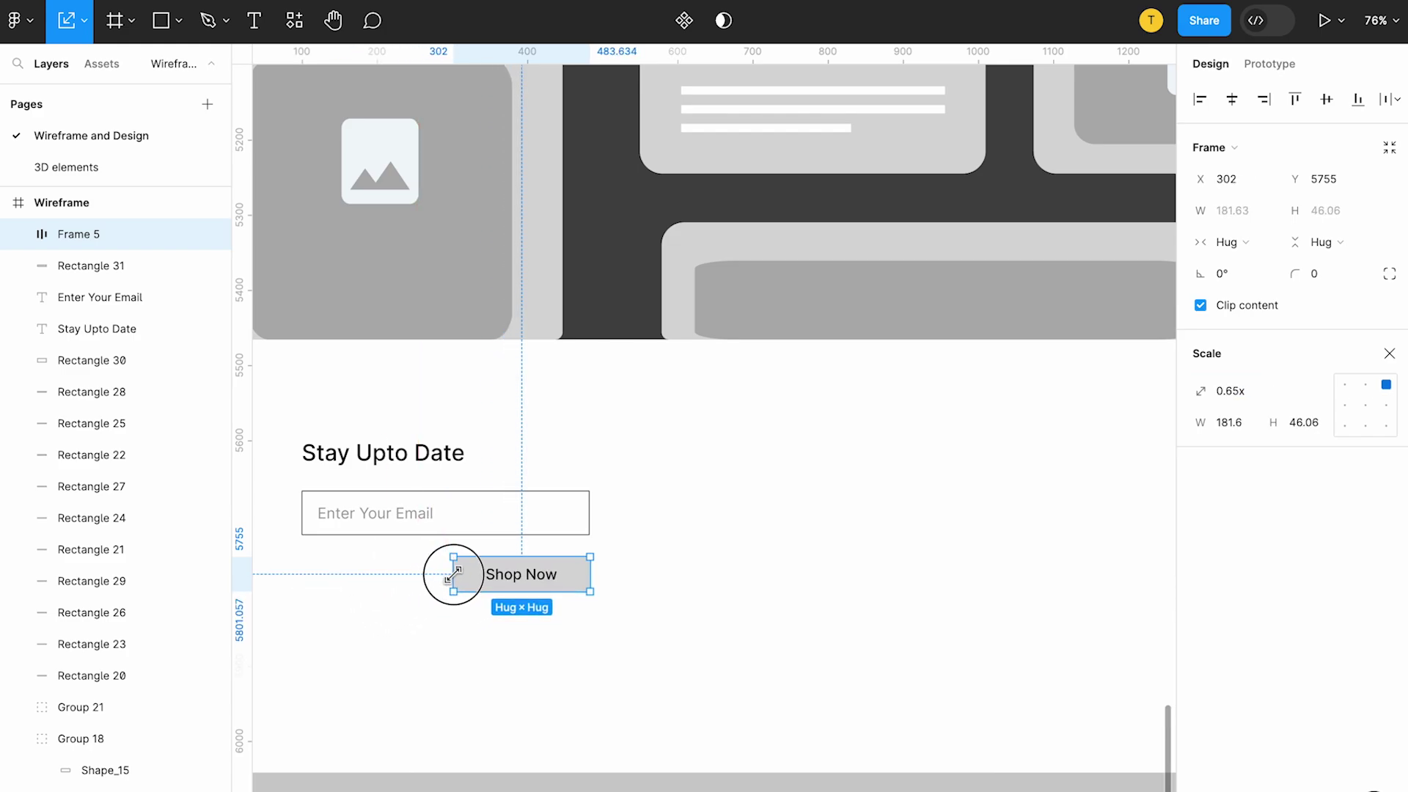
pyautogui.doubleClick(529, 579)
pyautogui.press('Return')
pyautogui.write('Subm')
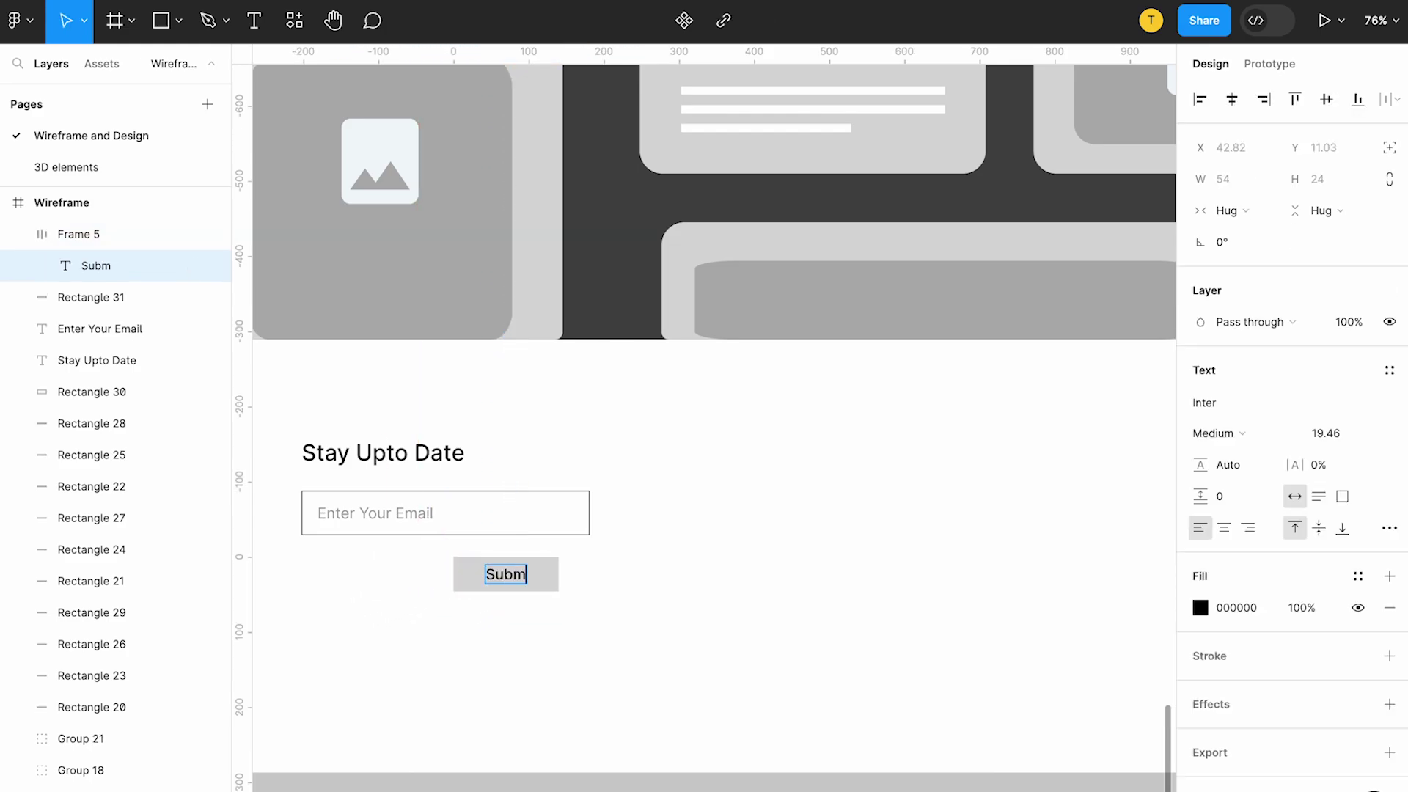
pyautogui.press('Escape')
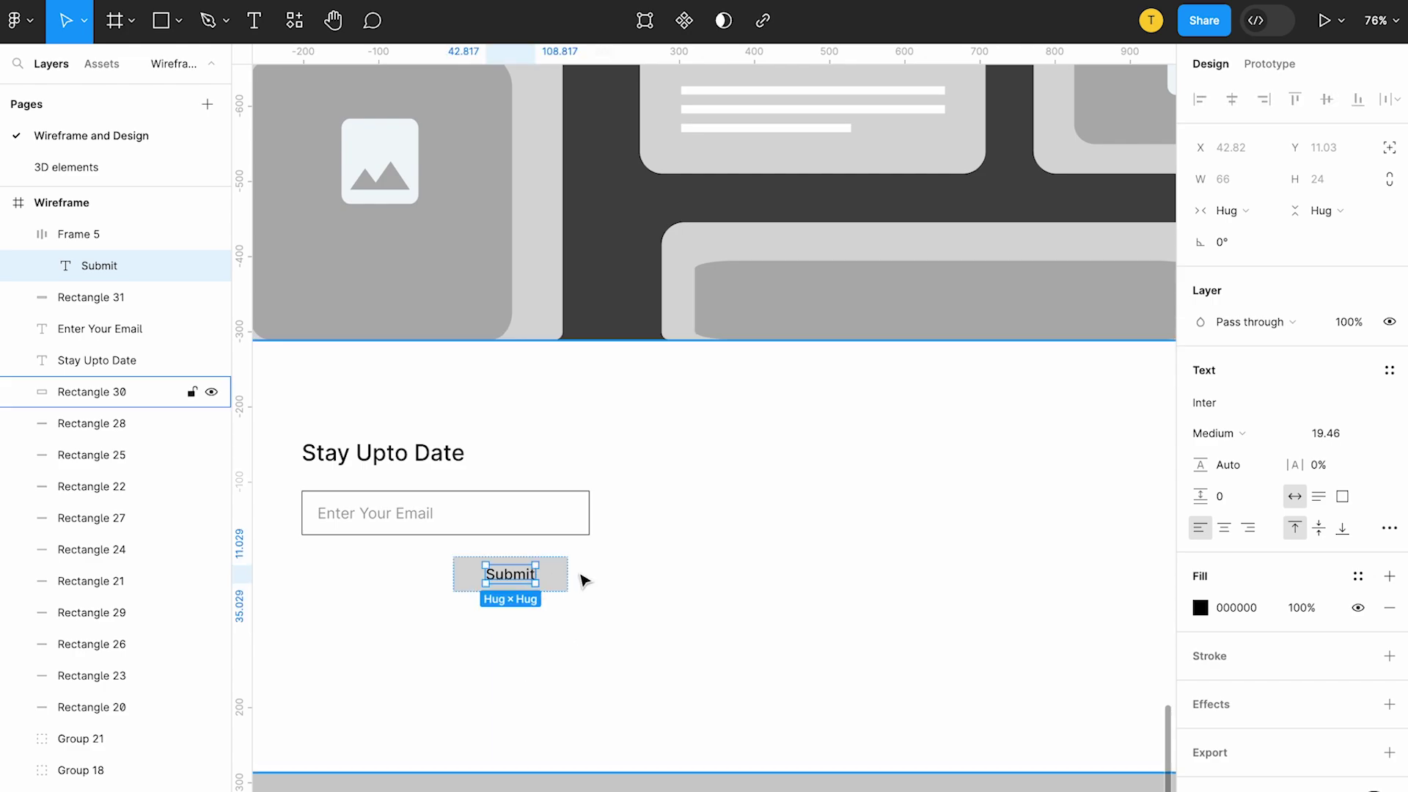
pyautogui.click(541, 574)
pyautogui.moveTo(506, 576); pyautogui.dragTo(528, 575)
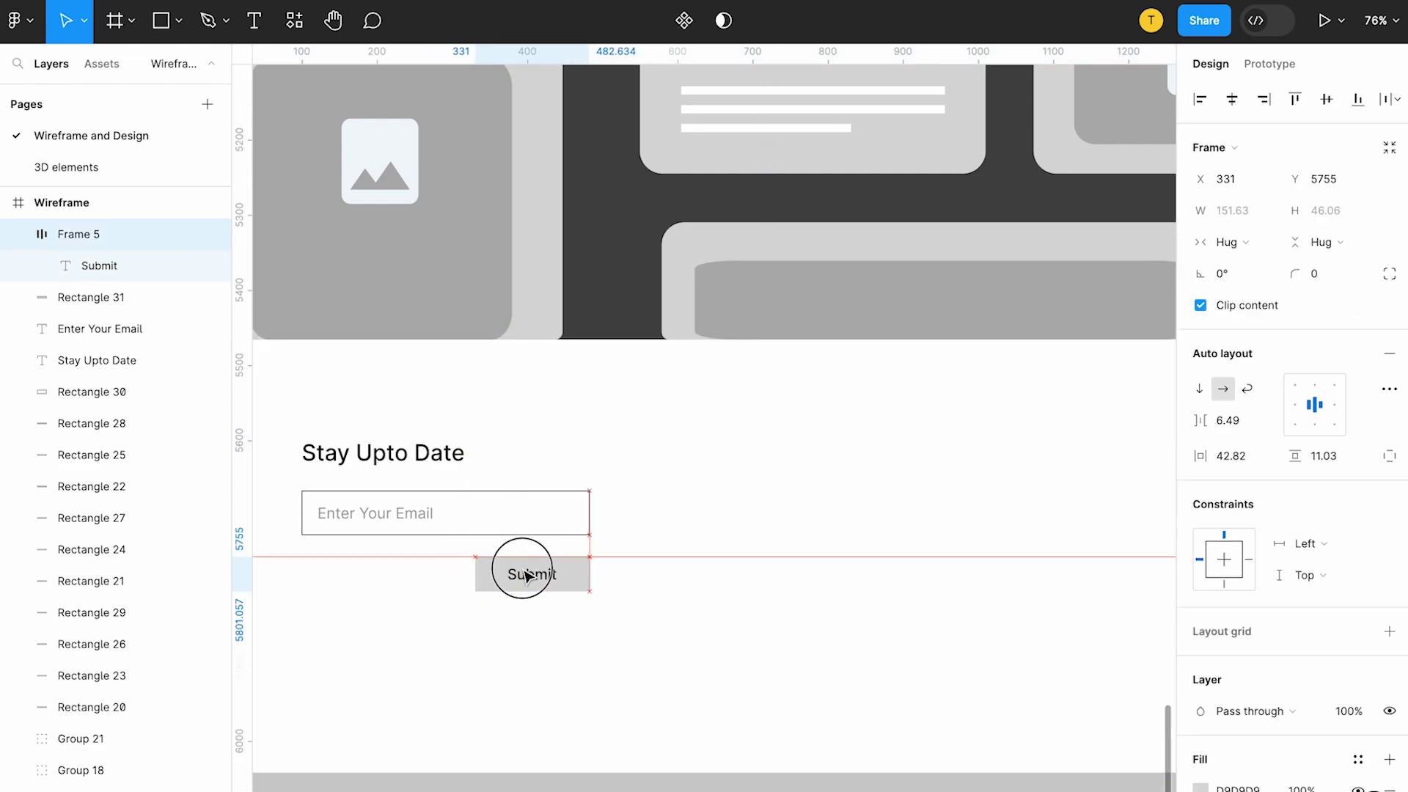
pyautogui.click(742, 542)
pyautogui.scroll(-1, 742, 542)
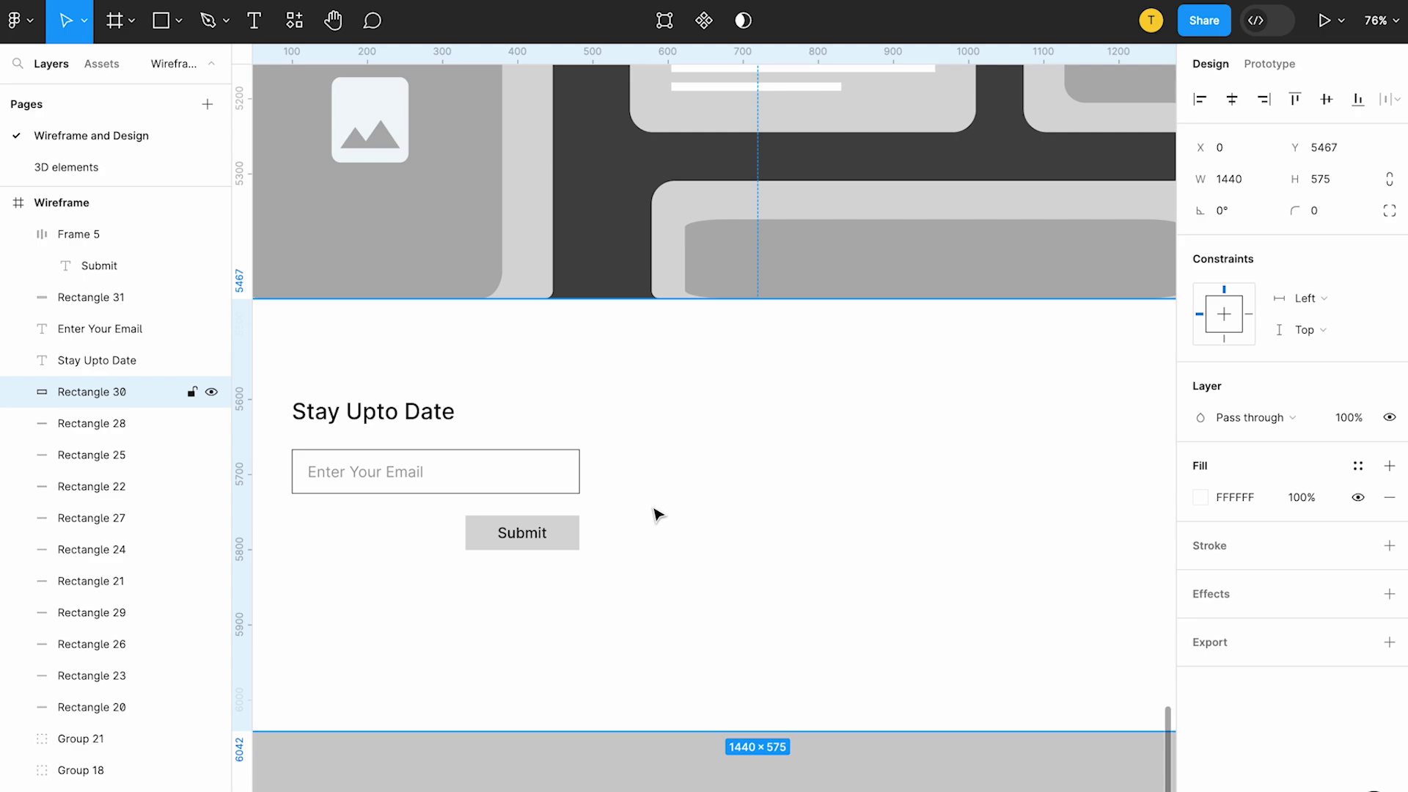
# Duplicate the heading below Submit as Regular size-16 text and type the sign-up disclaimer.
pyautogui.scroll(-1, 657, 513)
pyautogui.click(371, 363)
pyautogui.moveTo(371, 363)
pyautogui.keyDown('alt'); pyautogui.mouseDown()
pyautogui.moveTo(381, 543)
pyautogui.moveTo(369, 543)
pyautogui.mouseUp(); pyautogui.keyUp('alt')
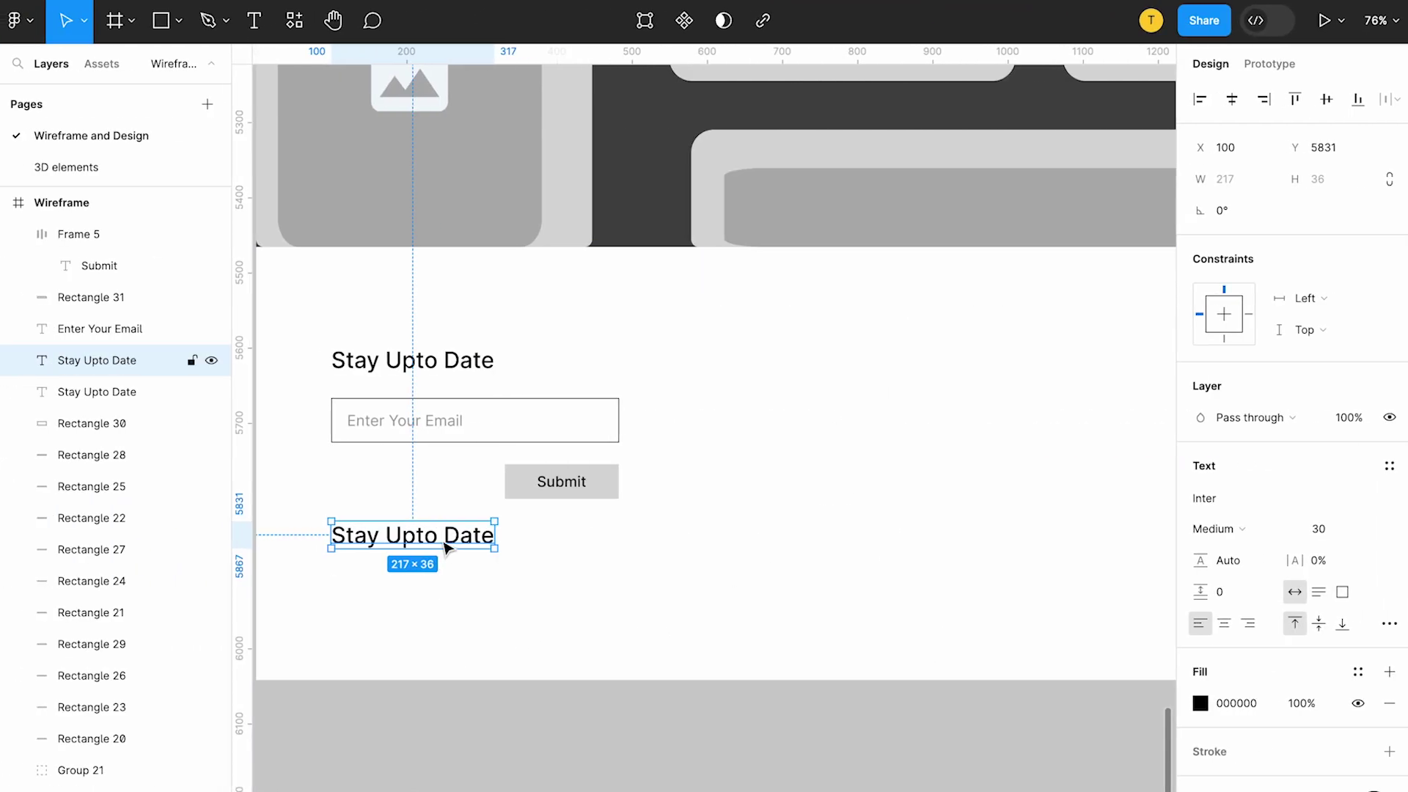
pyautogui.click(1245, 527)
pyautogui.click(1237, 505)
pyautogui.click(1329, 528)
pyautogui.write('2')
pyautogui.write('16')
pyautogui.press('Return')
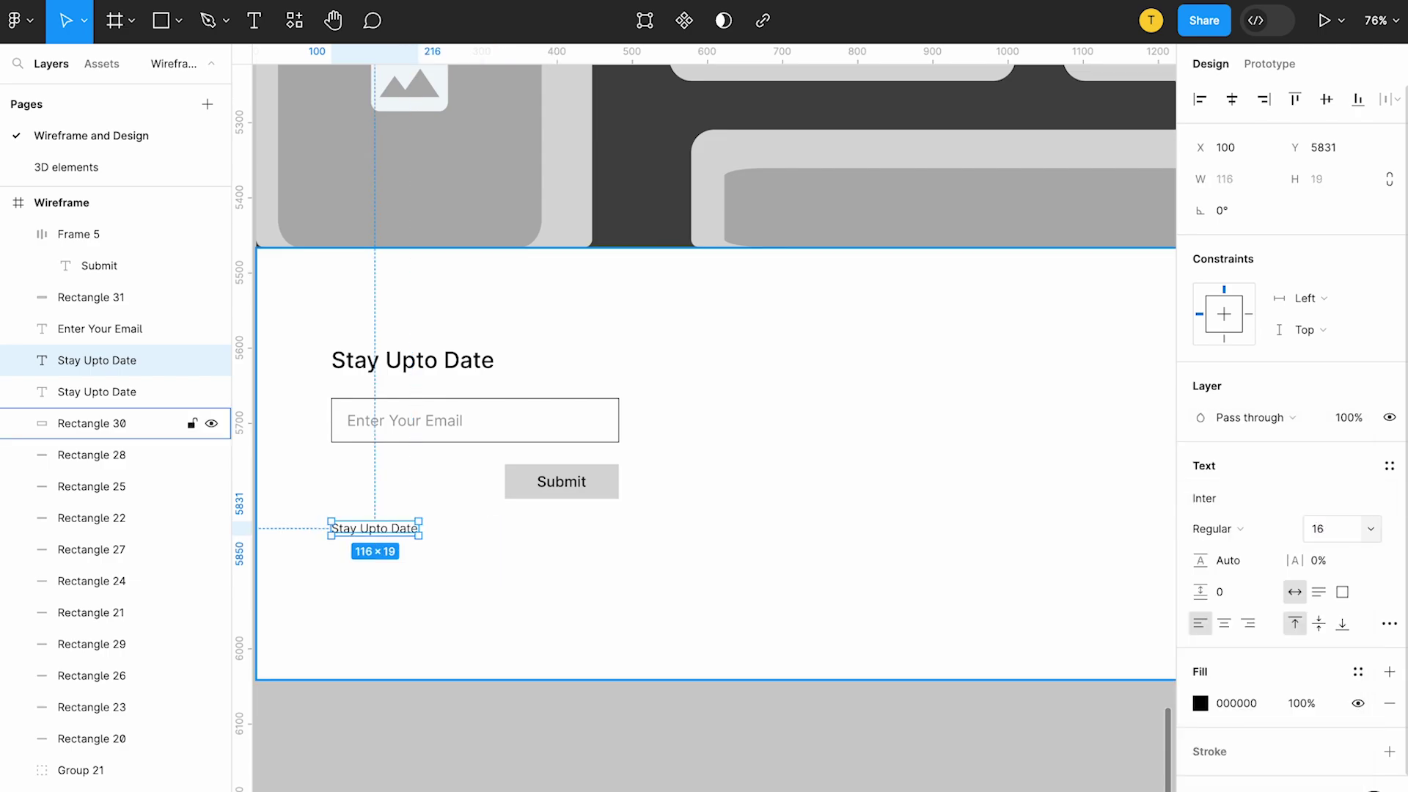
pyautogui.doubleClick(377, 528)
pyautogui.write('By Signing')
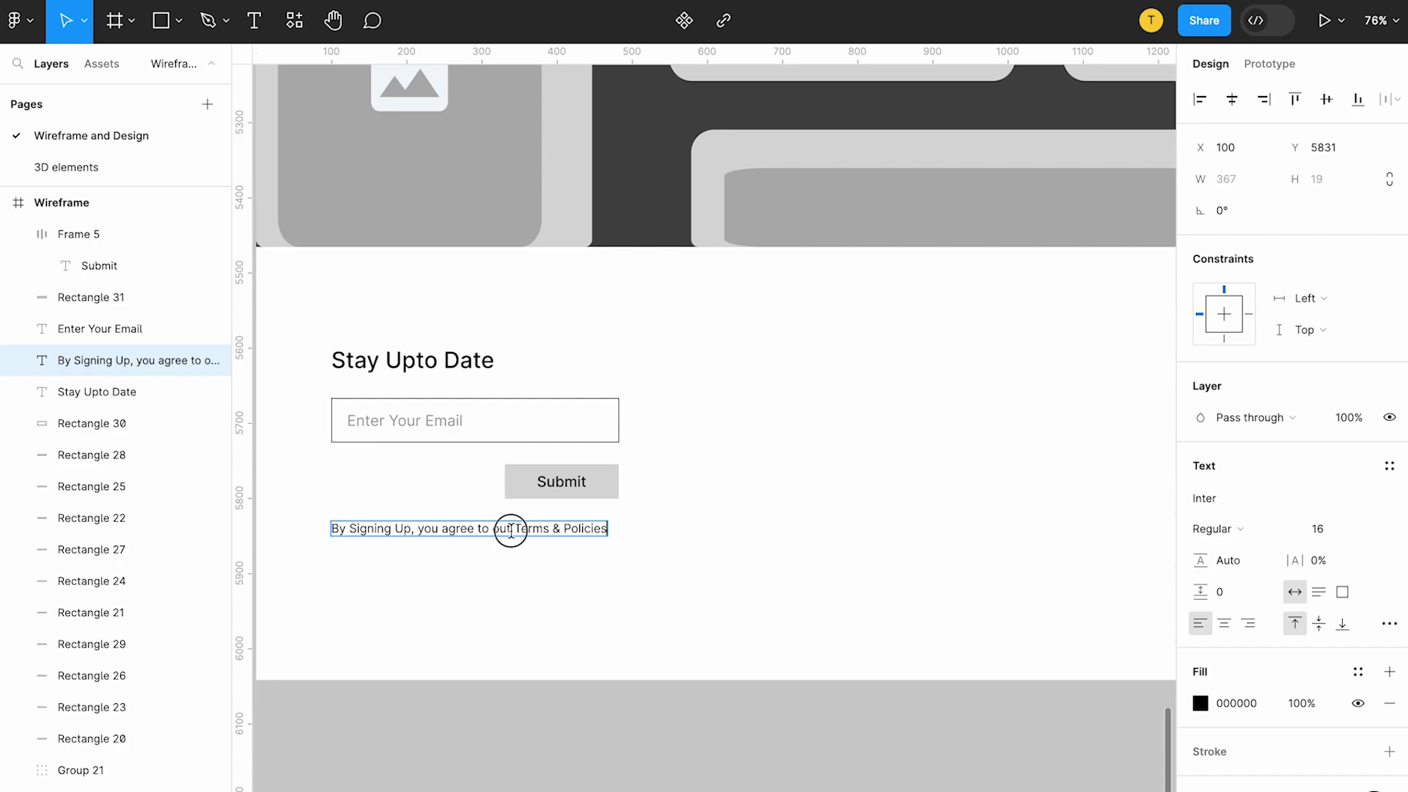
# Underline 'Terms & Policies' in the disclaimer line and nudge the text into place.
pyautogui.moveTo(559, 528); pyautogui.dragTo(607, 528)
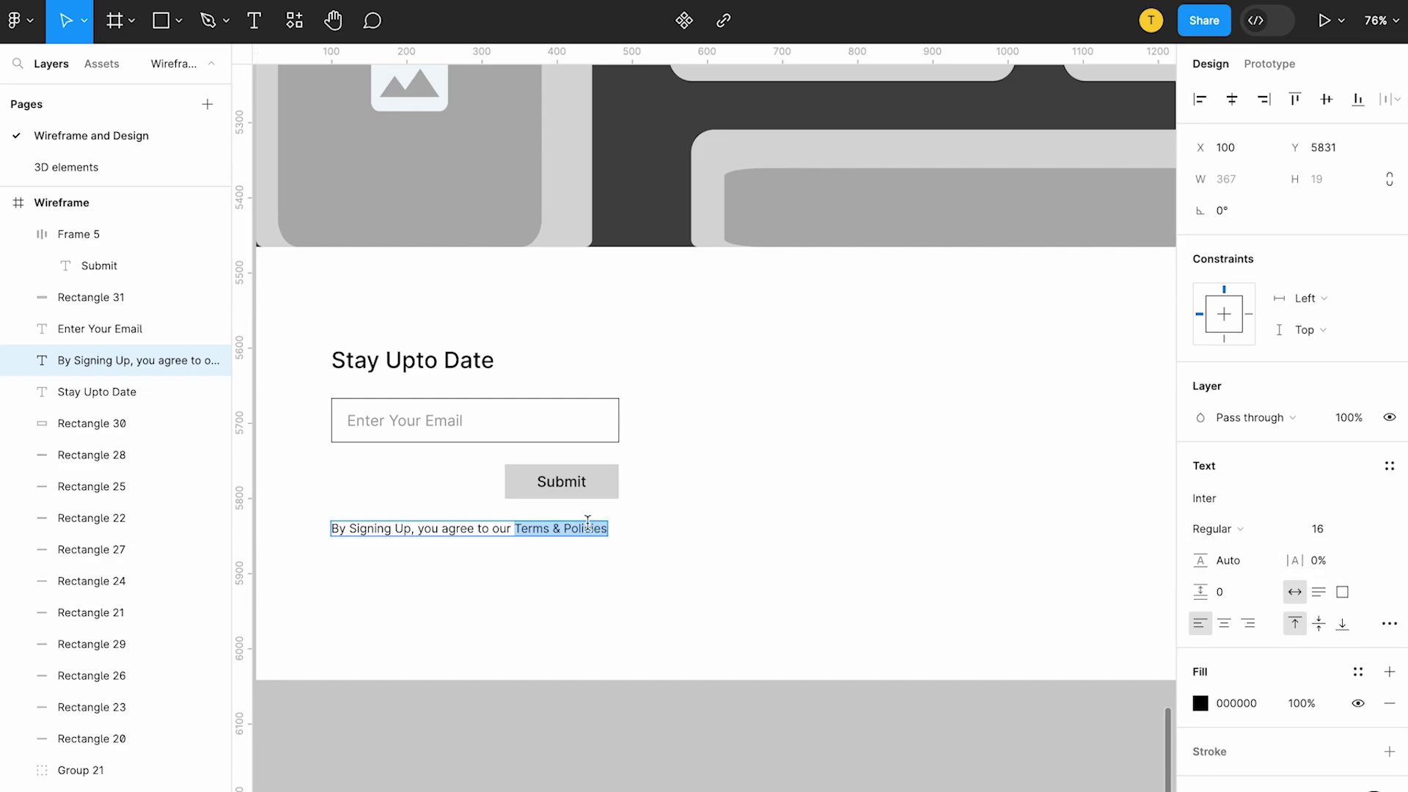
pyautogui.click(1389, 623)
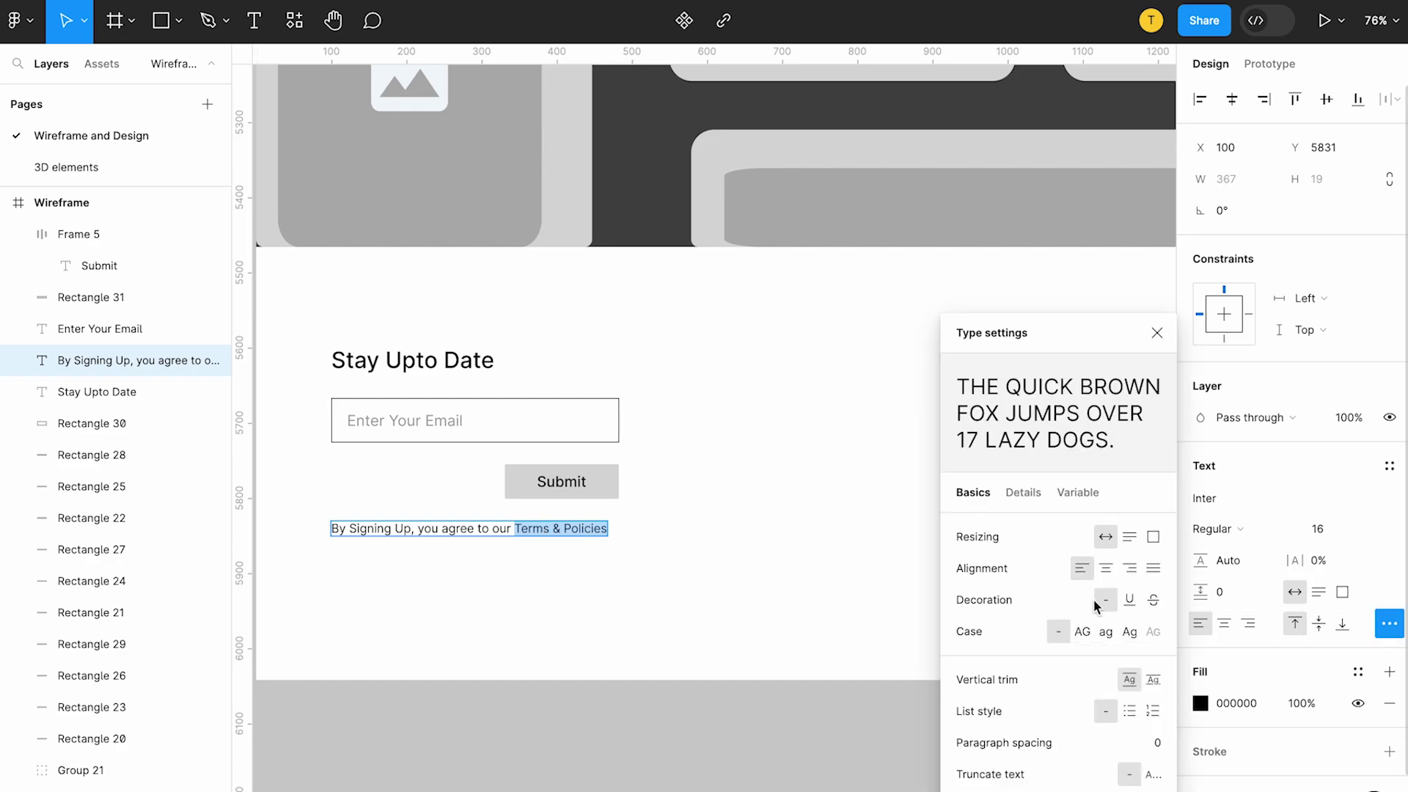
pyautogui.click(1132, 602)
pyautogui.press('Escape')
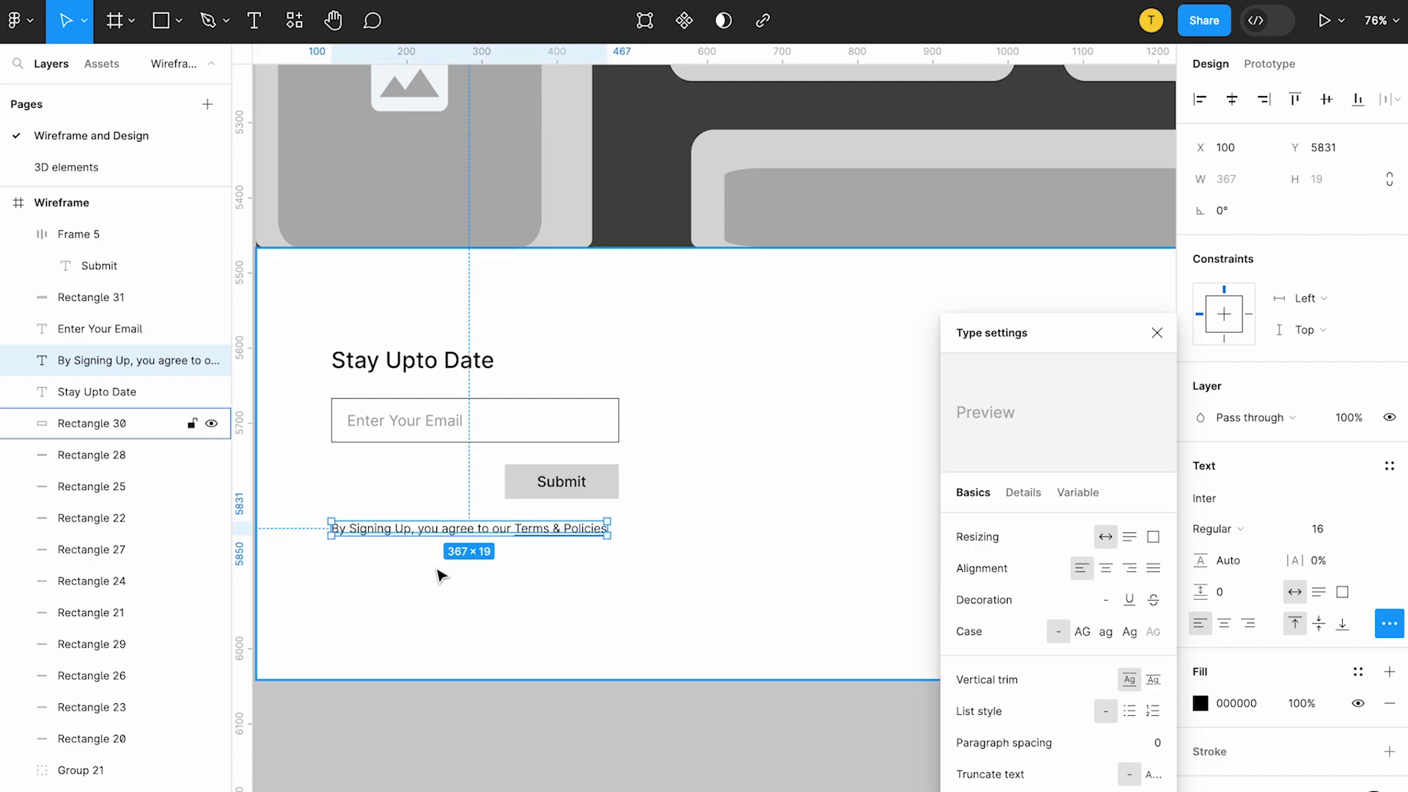
pyautogui.click(591, 584)
pyautogui.moveTo(531, 535); pyautogui.dragTo(525, 537)
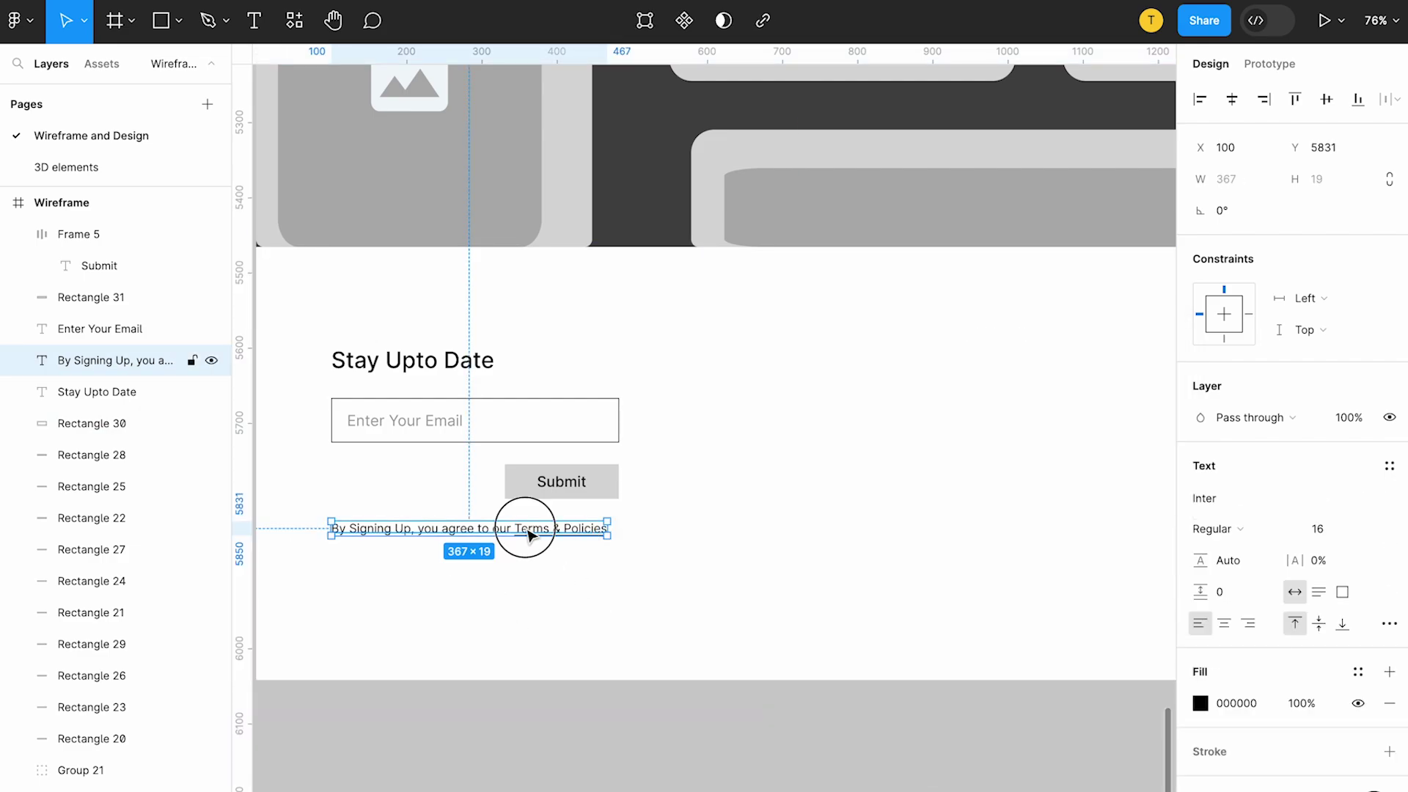
pyautogui.click(619, 569)
pyautogui.scroll(-3, 621, 569)
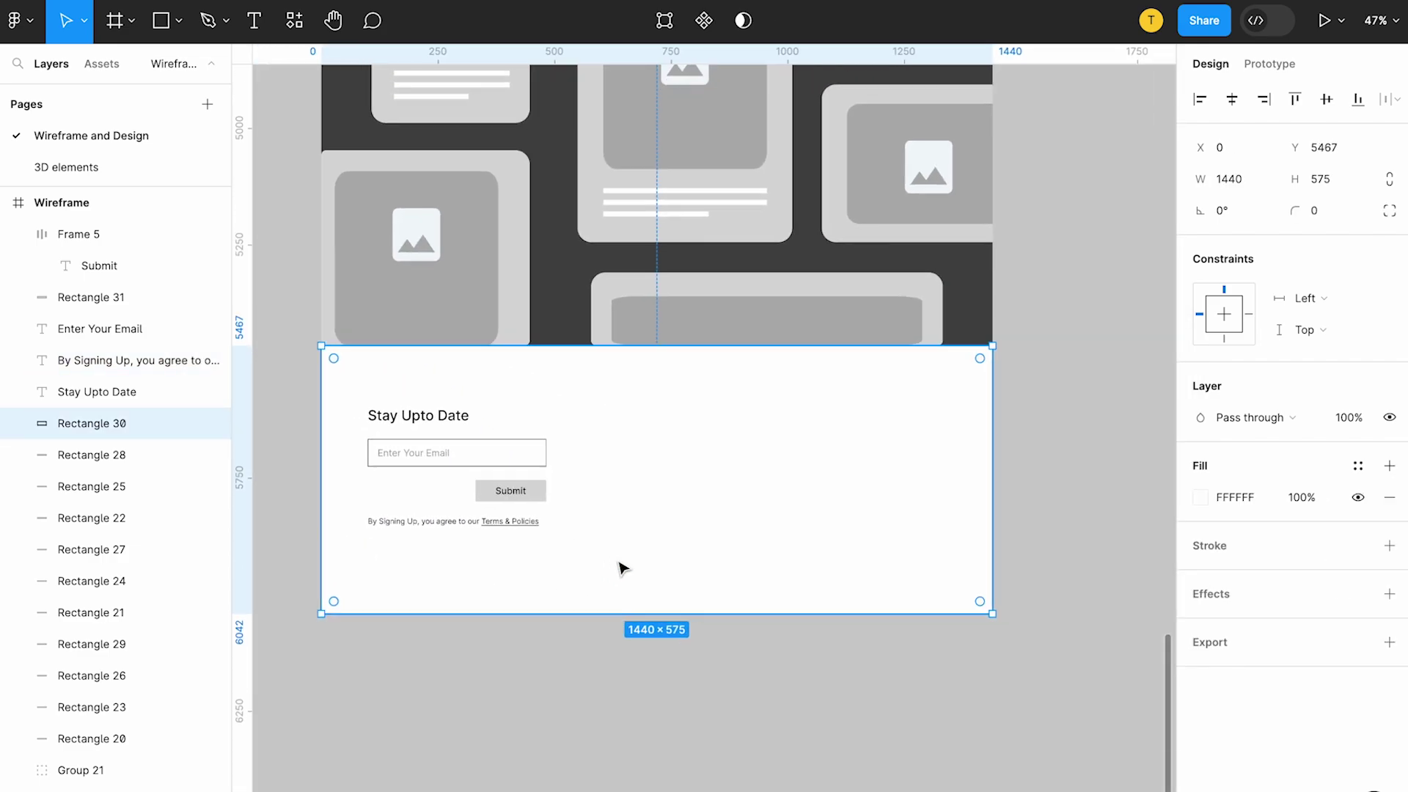
# Try duplicating the Stay Upto Date heading to the right, then undo it.
pyautogui.moveTo(414, 418); pyautogui.dragTo(794, 419)
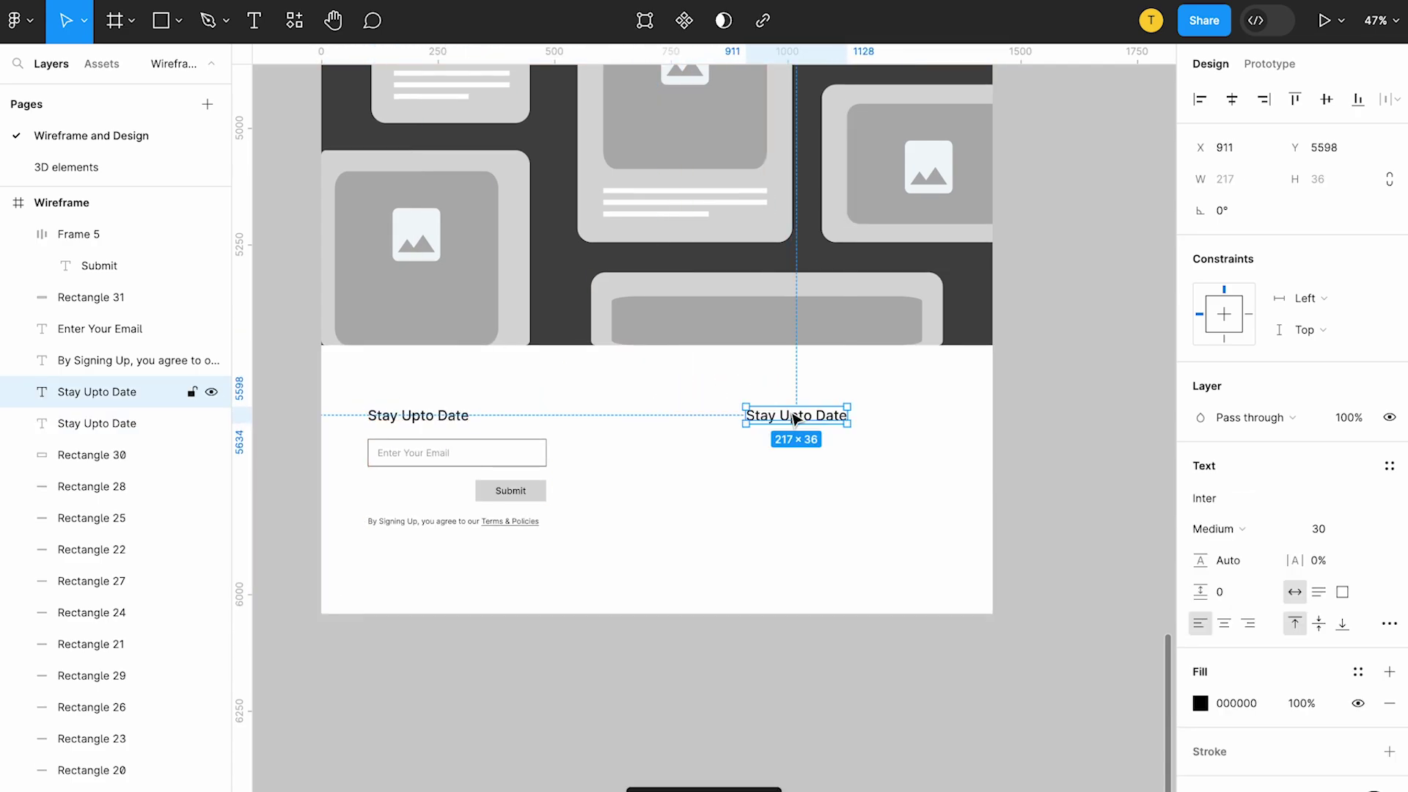
pyautogui.hotkey('ctrl', 'z')
pyautogui.scroll(-3, 794, 415)
pyautogui.scroll(5, 631, 194)
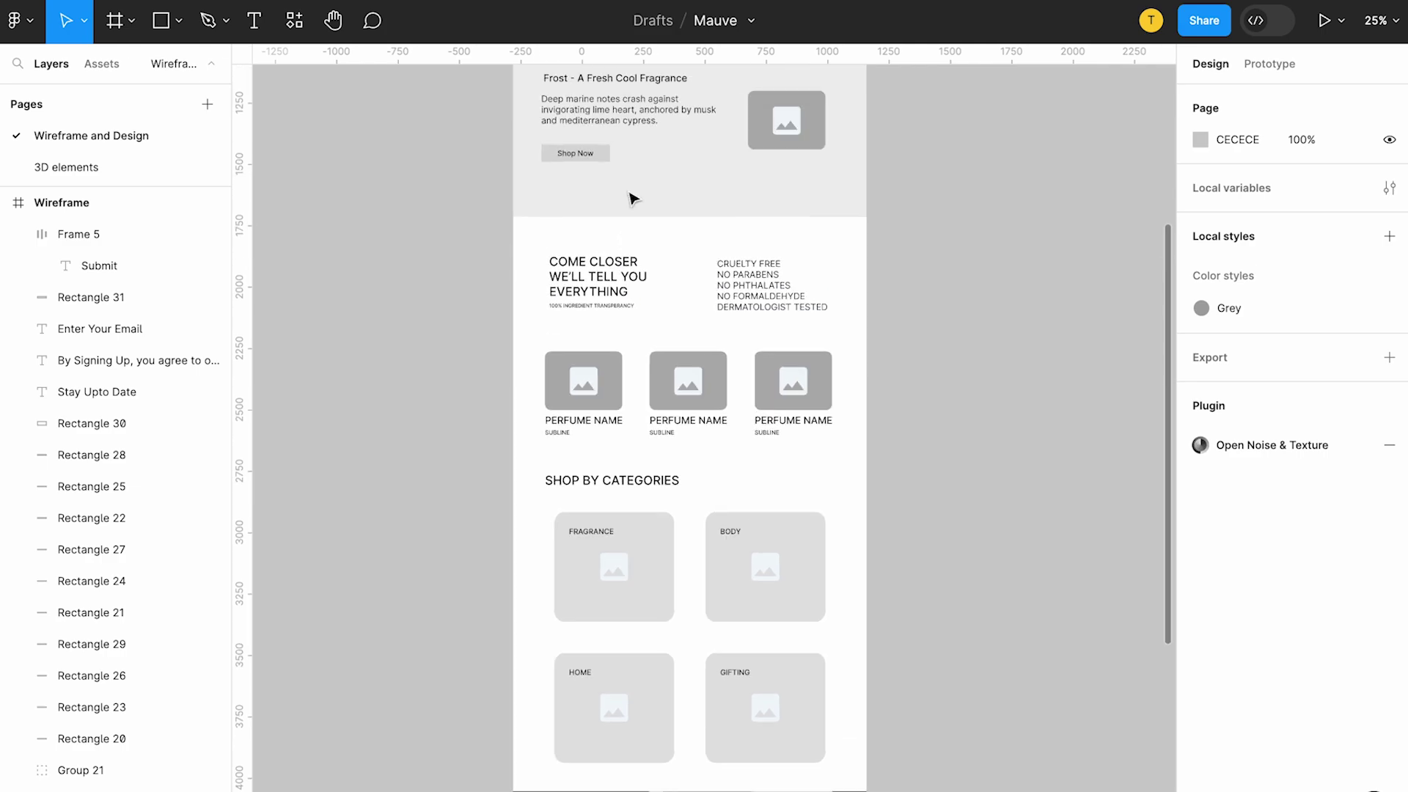
pyautogui.scroll(5, 628, 183)
pyautogui.scroll(5, 623, 147)
# Bring the New Arrivals, Categories, OME and Reviews nav links into the footer, starting with New Arrivals.
pyautogui.click(539, 273)
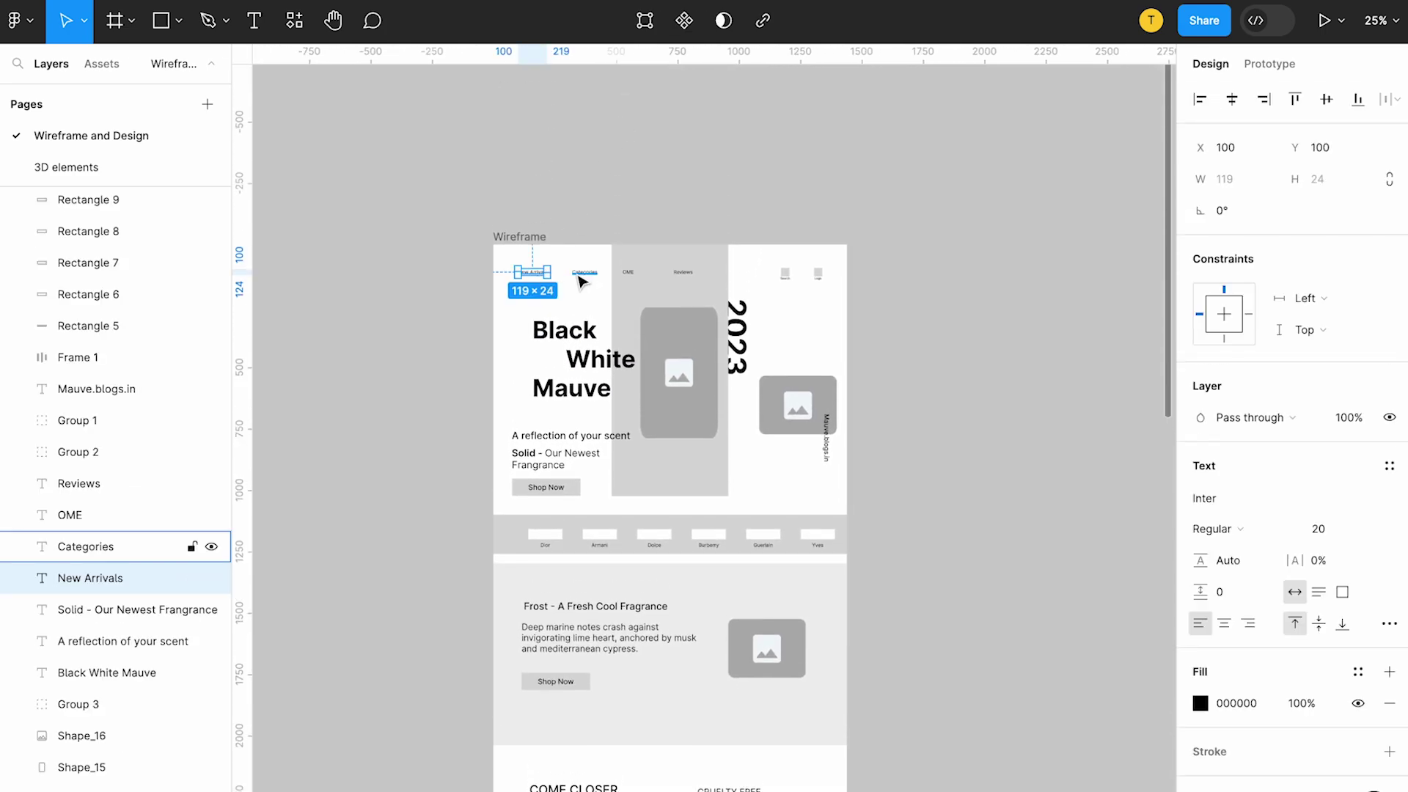
pyautogui.keyDown('shift'); pyautogui.click(584, 272); pyautogui.keyUp('shift')
pyautogui.keyDown('shift'); pyautogui.click(629, 273); pyautogui.keyUp('shift')
pyautogui.keyDown('shift'); pyautogui.click(679, 272); pyautogui.keyUp('shift')
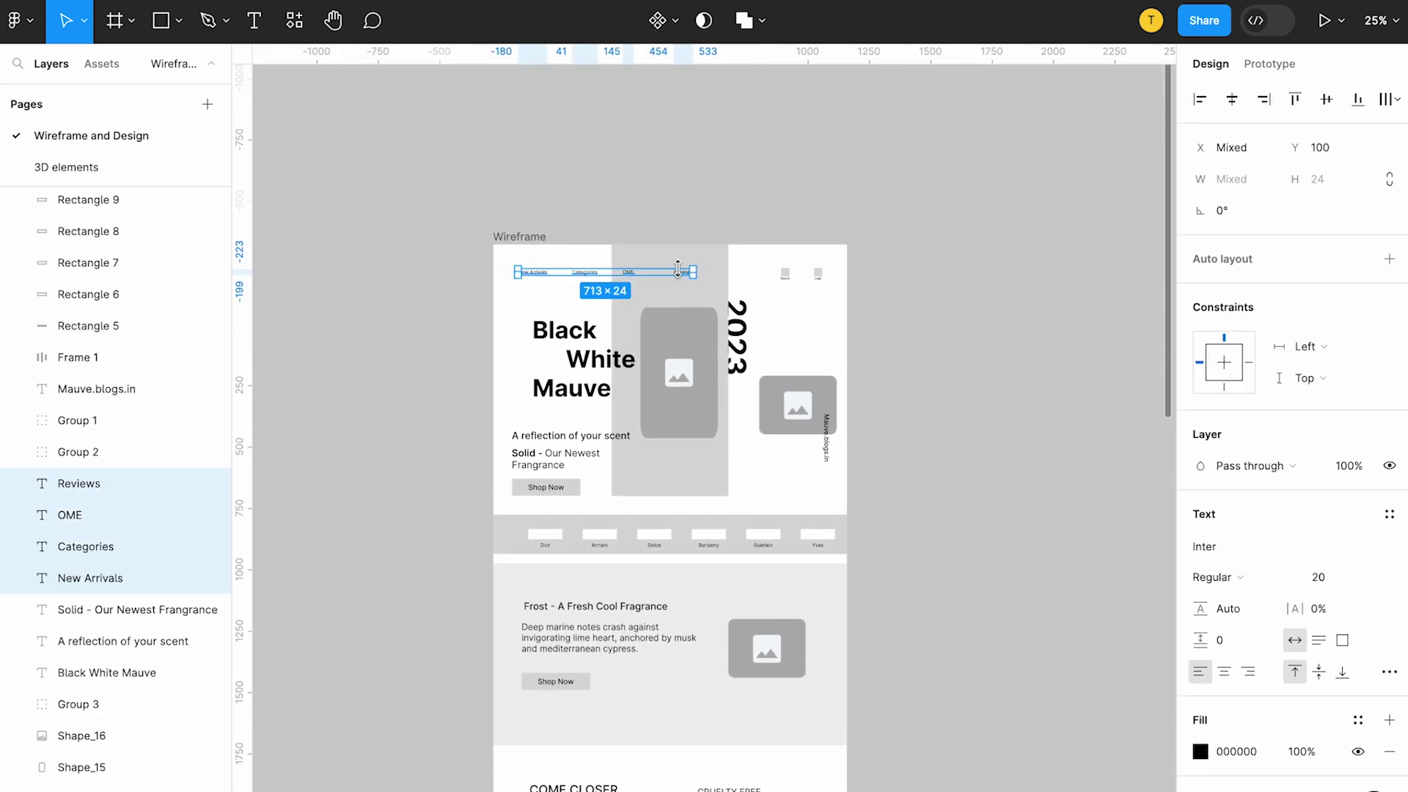
pyautogui.scroll(-10, 697, 345)
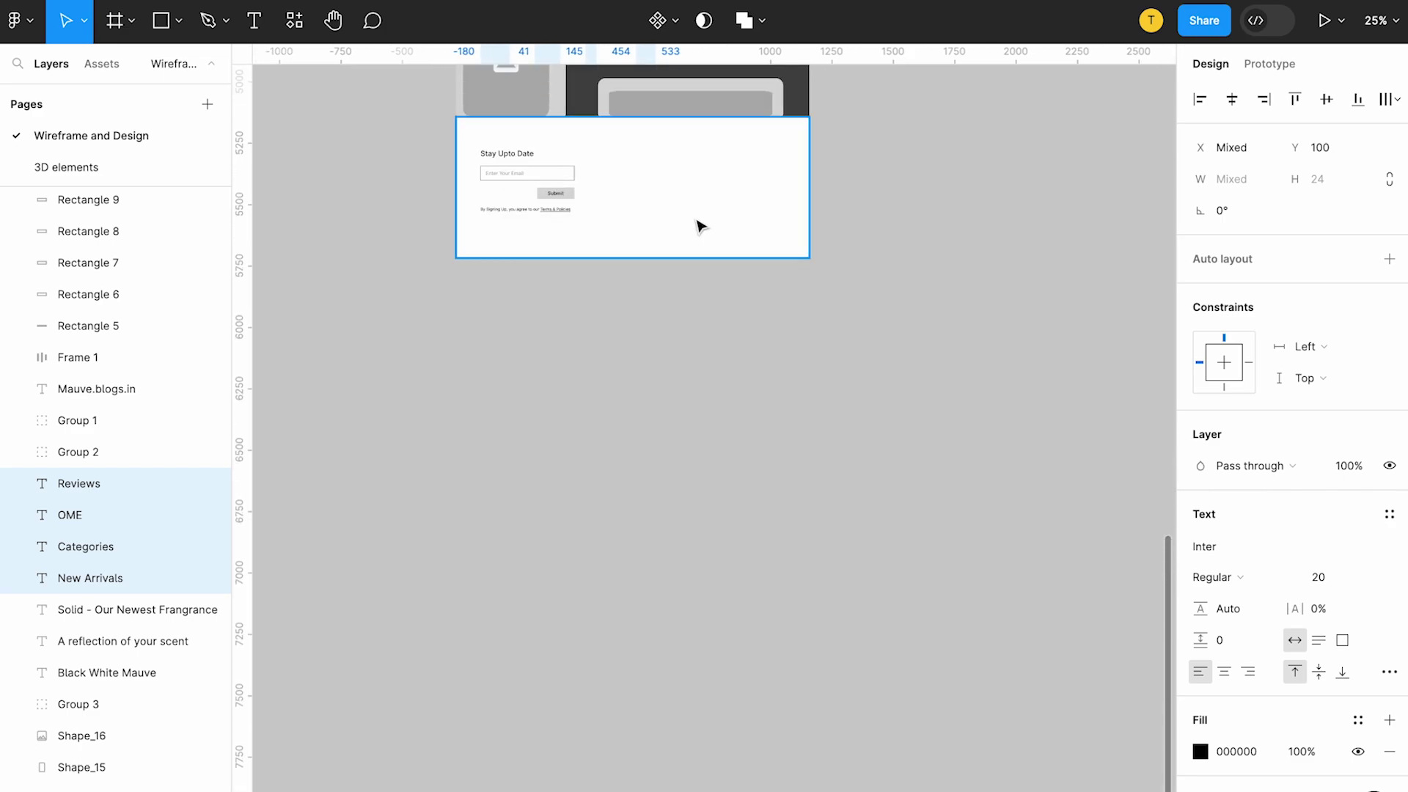
pyautogui.moveTo(682, 300)
pyautogui.mouseDown()
pyautogui.moveTo(649, 406)
pyautogui.moveTo(660, 229)
pyautogui.mouseUp()
pyautogui.scroll(5, 677, 151)
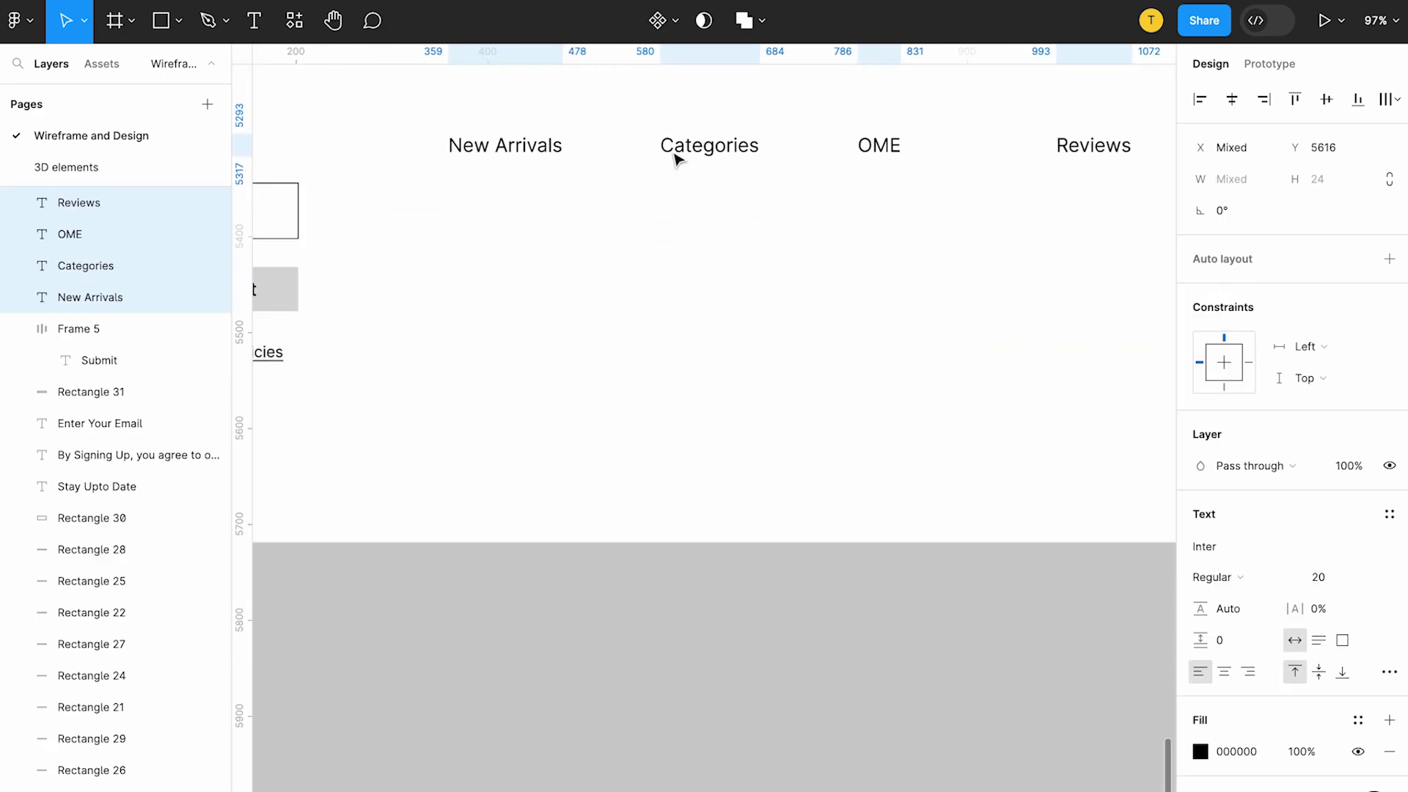
pyautogui.scroll(-3, 576, 208)
pyautogui.click(576, 207)
pyautogui.click(546, 168)
pyautogui.moveTo(546, 168)
pyautogui.mouseDown()
pyautogui.moveTo(622, 148)
pyautogui.moveTo(629, 181)
pyautogui.mouseUp()
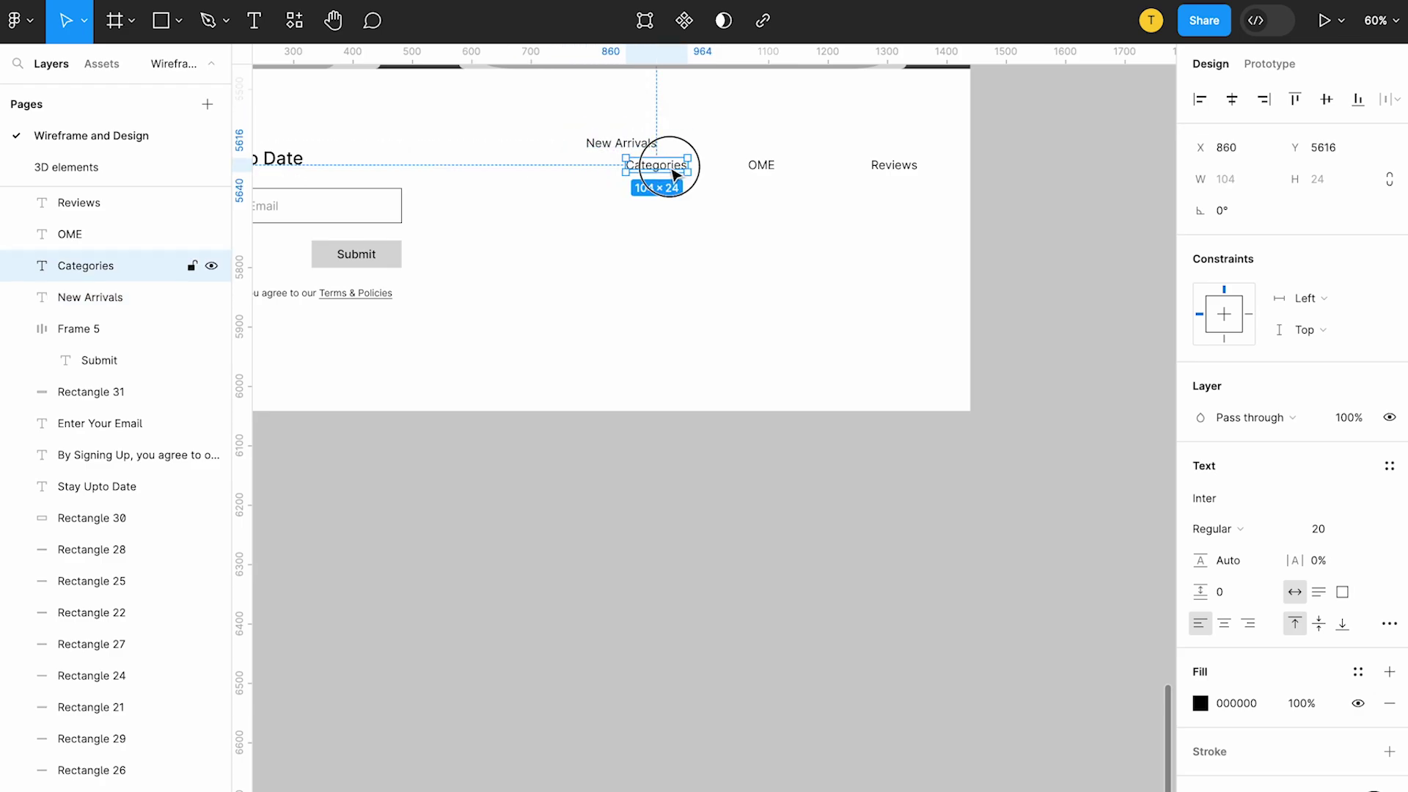
# Place OME below Categories, rename it 'Collections', and align it with the column.
pyautogui.moveTo(767, 176); pyautogui.dragTo(606, 230)
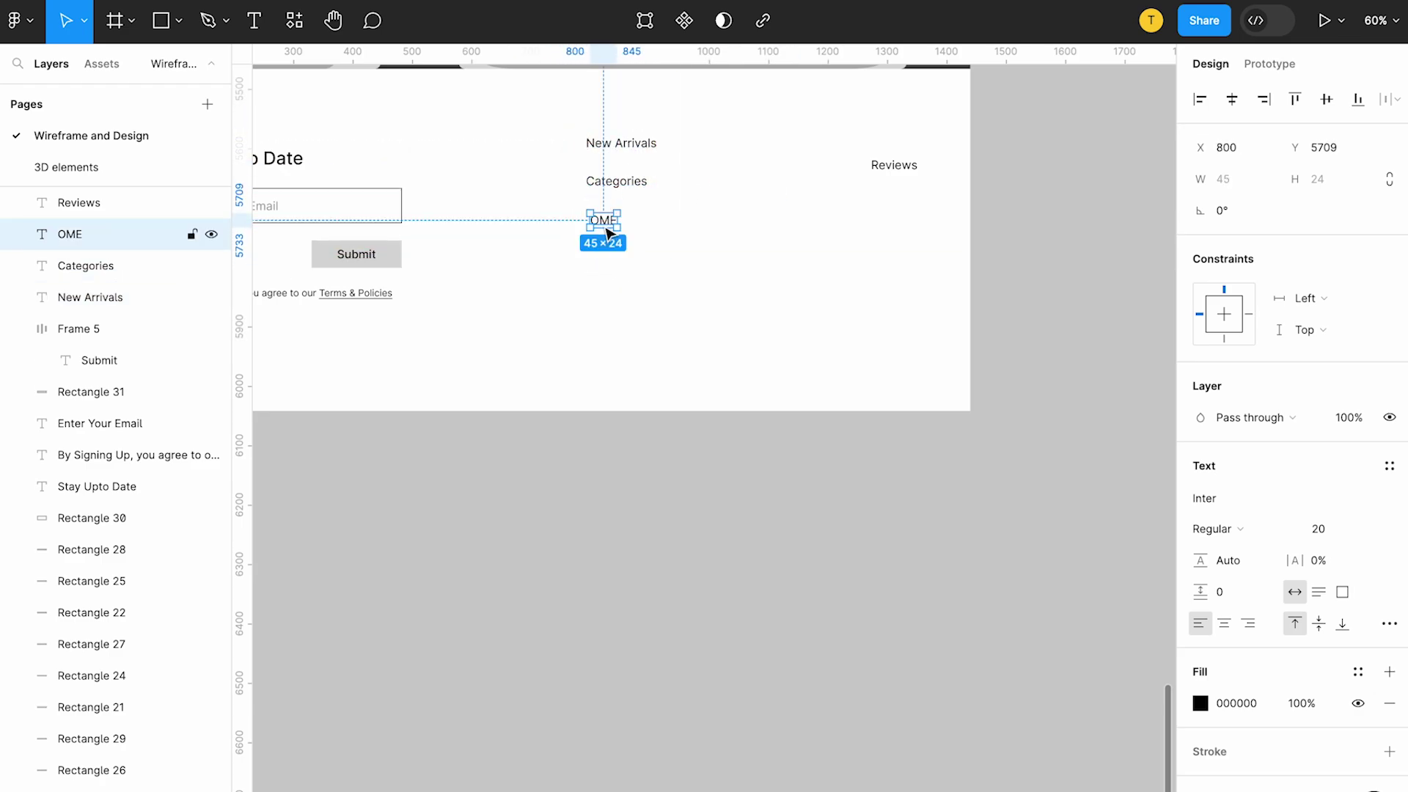
pyautogui.scroll(2, 605, 230)
pyautogui.scroll(-2, 607, 233)
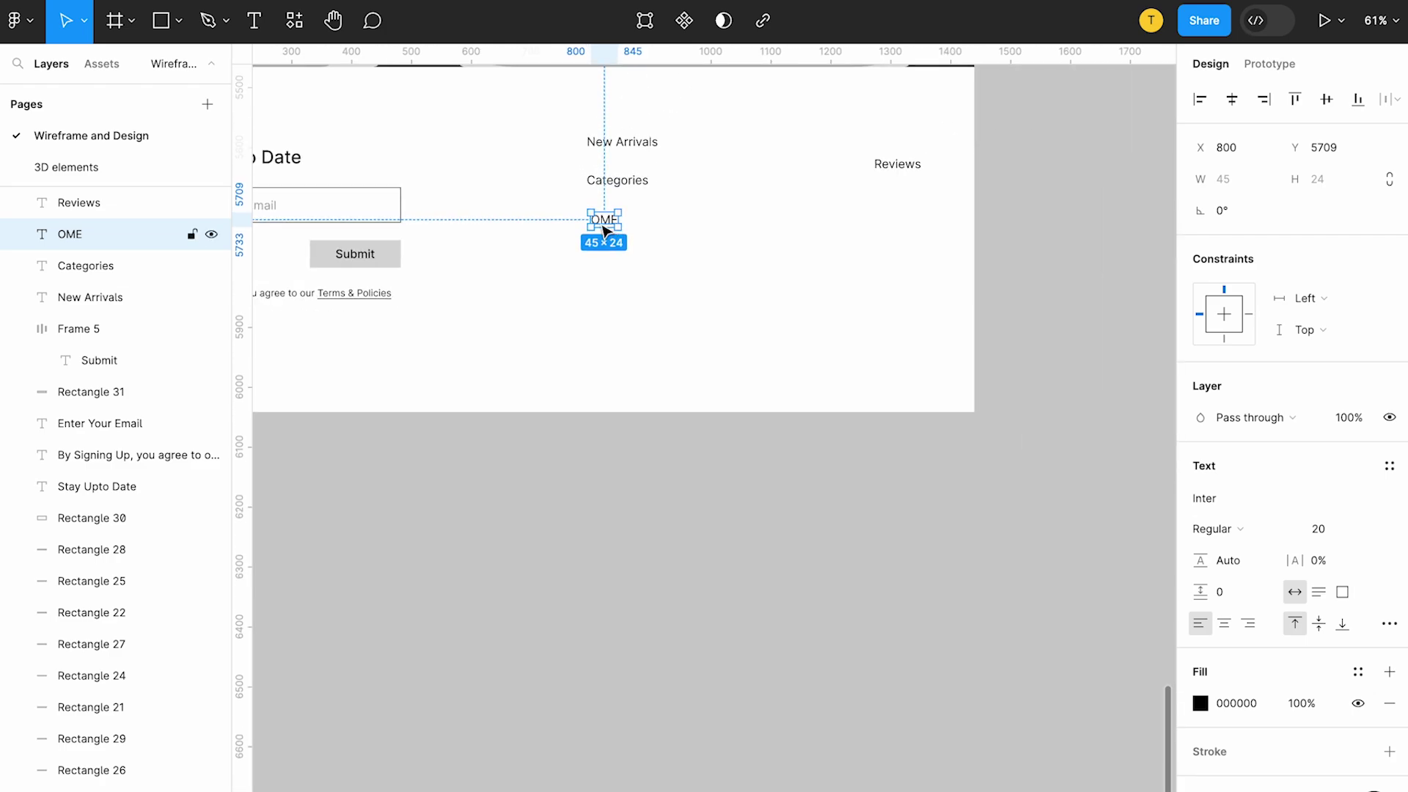
pyautogui.doubleClick(600, 221)
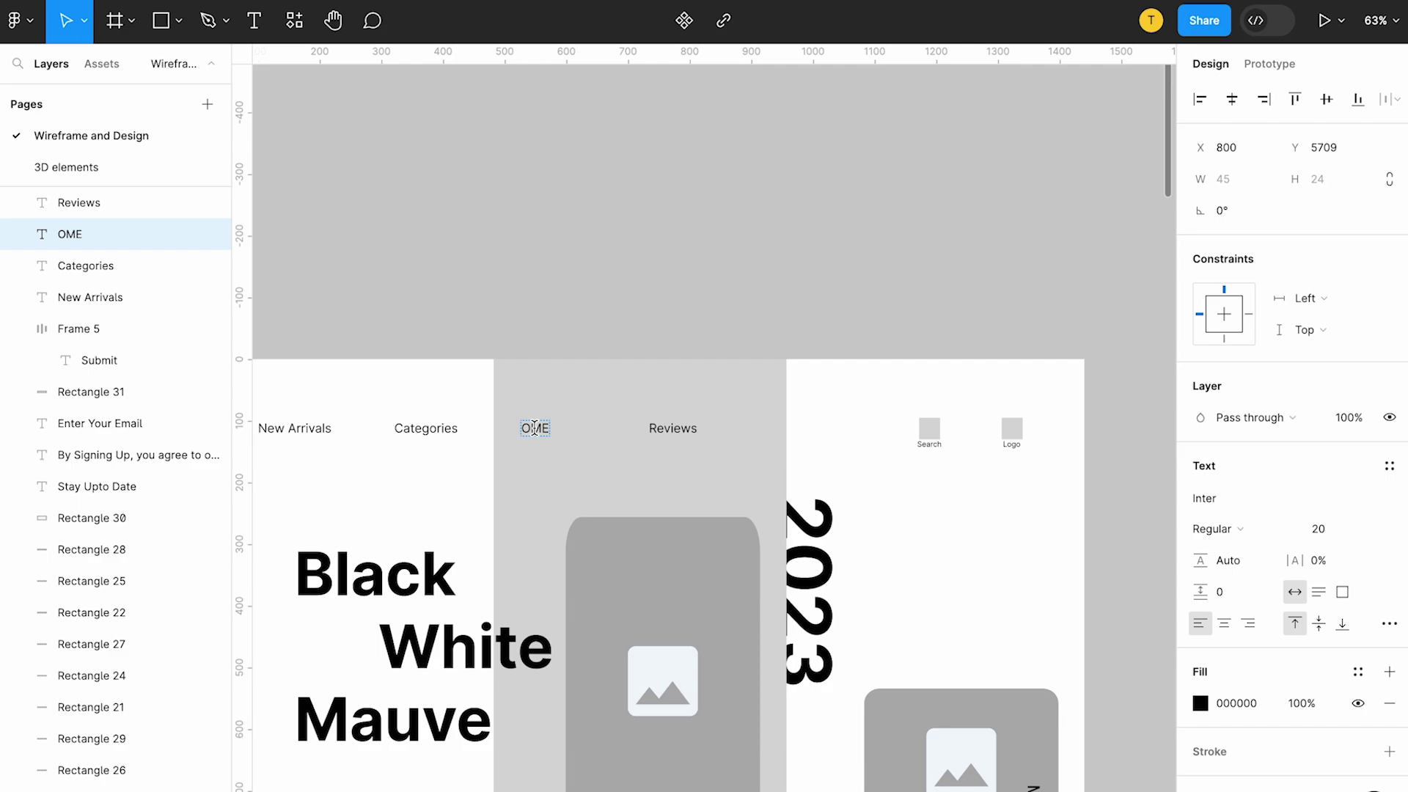
pyautogui.write('Collections')
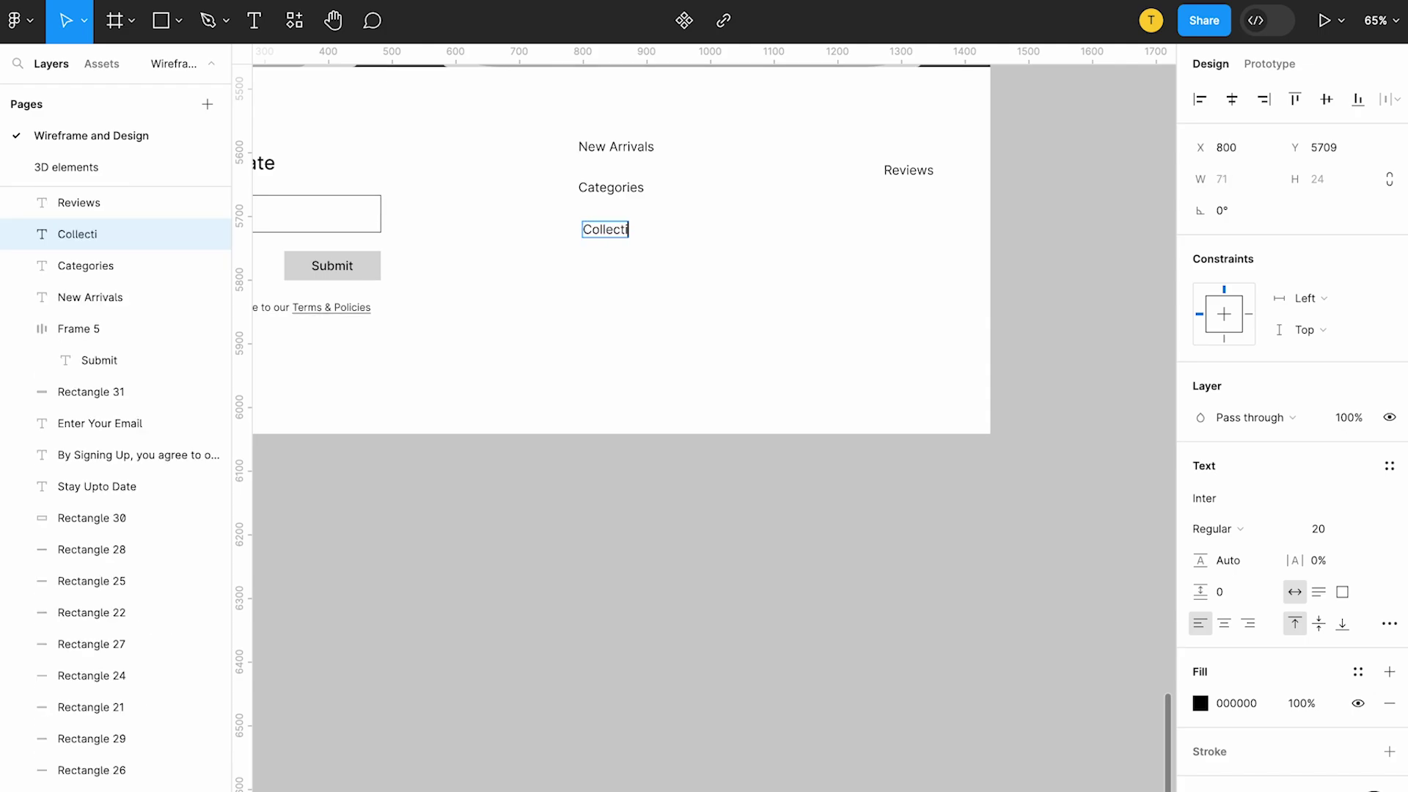
pyautogui.moveTo(620, 229); pyautogui.dragTo(622, 236)
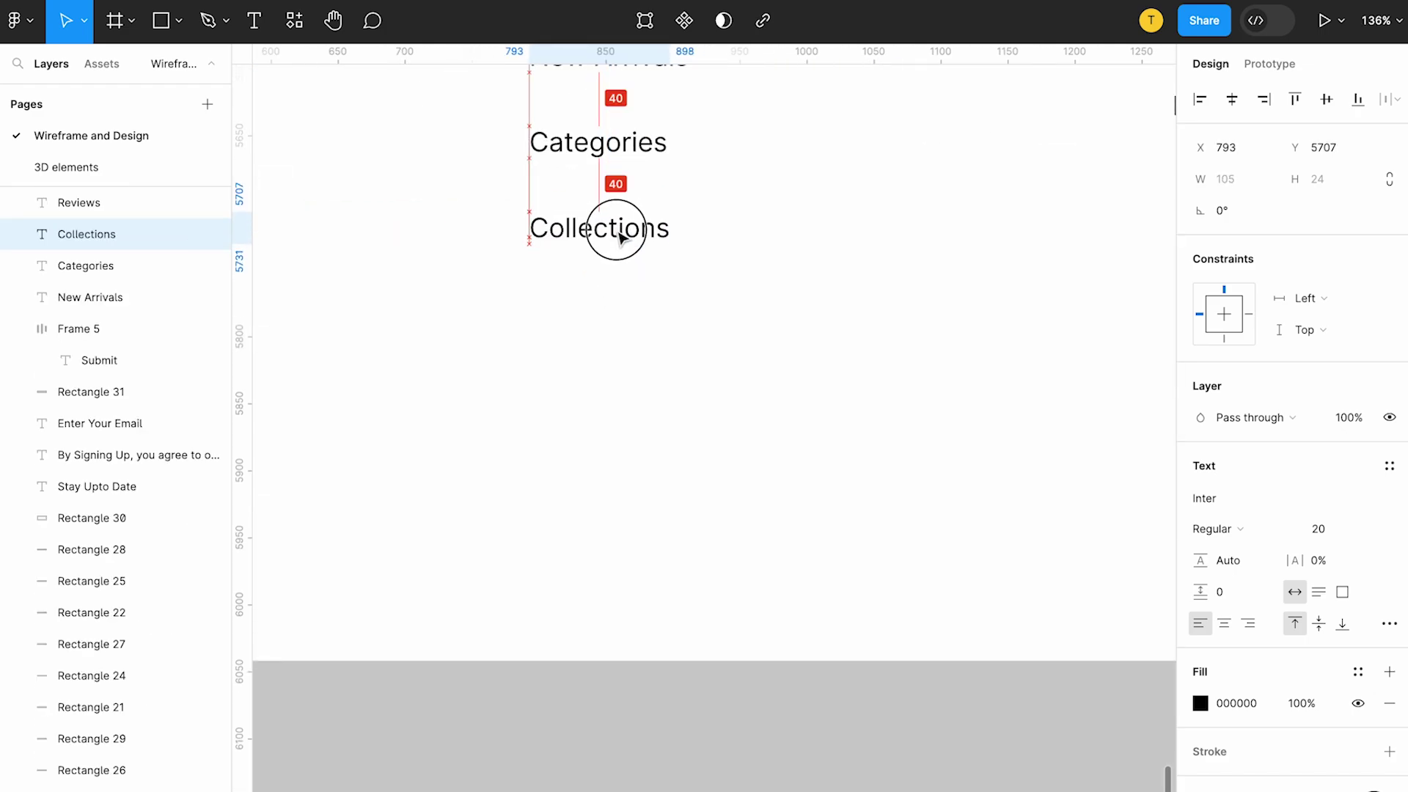
pyautogui.scroll(-5, 619, 235)
pyautogui.scroll(5, 619, 235)
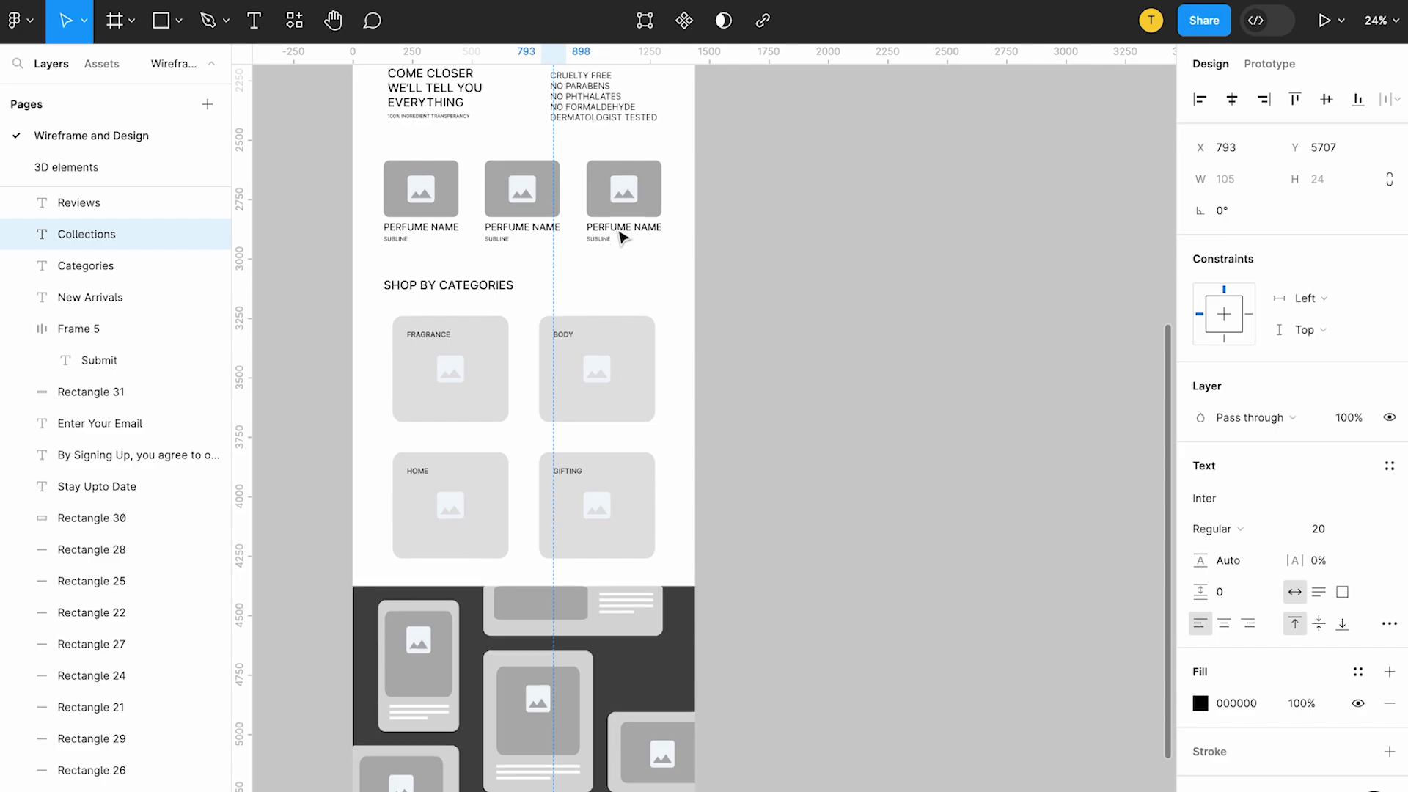
pyautogui.scroll(-5, 538, 501)
pyautogui.scroll(5, 537, 501)
pyautogui.scroll(-10, 538, 500)
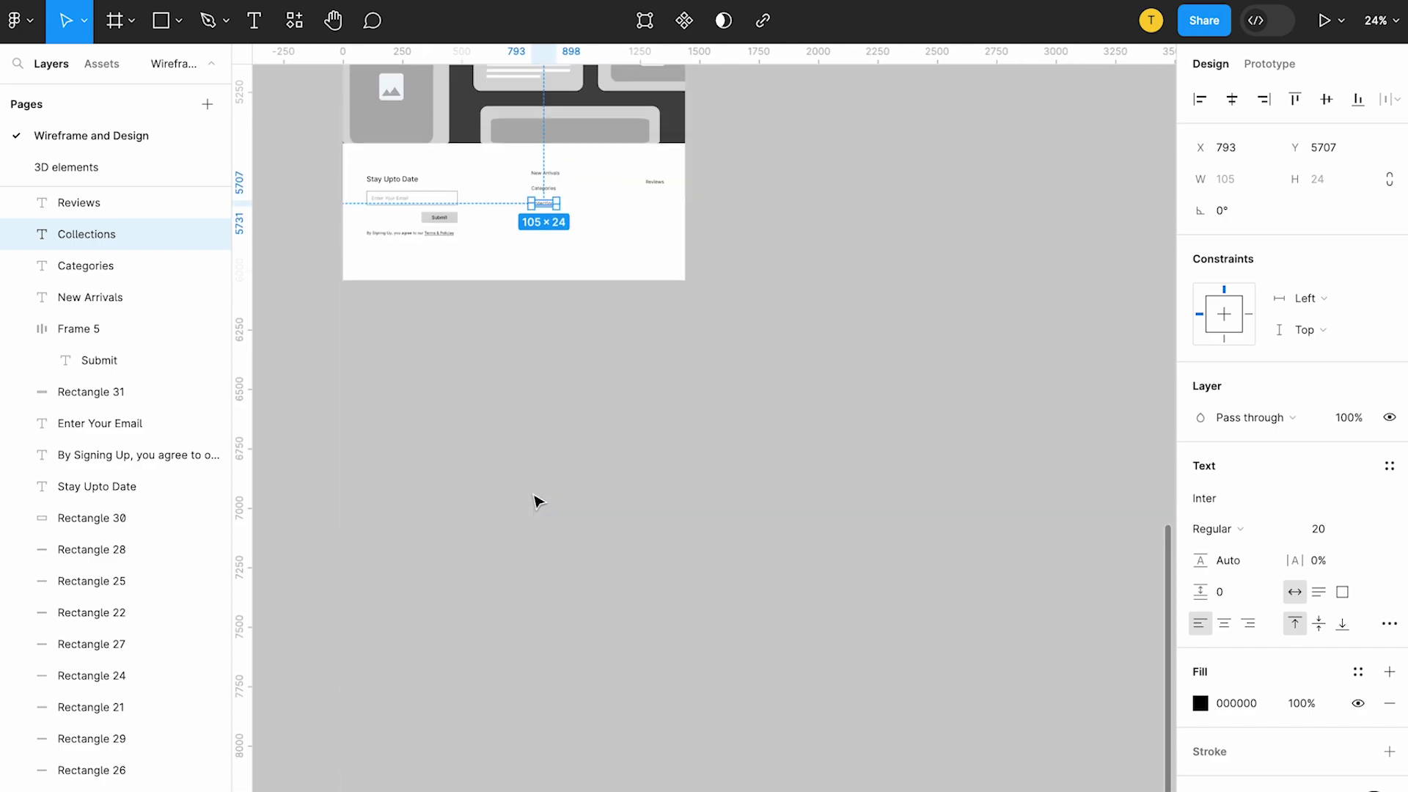
pyautogui.scroll(5, 534, 497)
pyautogui.scroll(5, 534, 269)
pyautogui.scroll(-2, 503, 290)
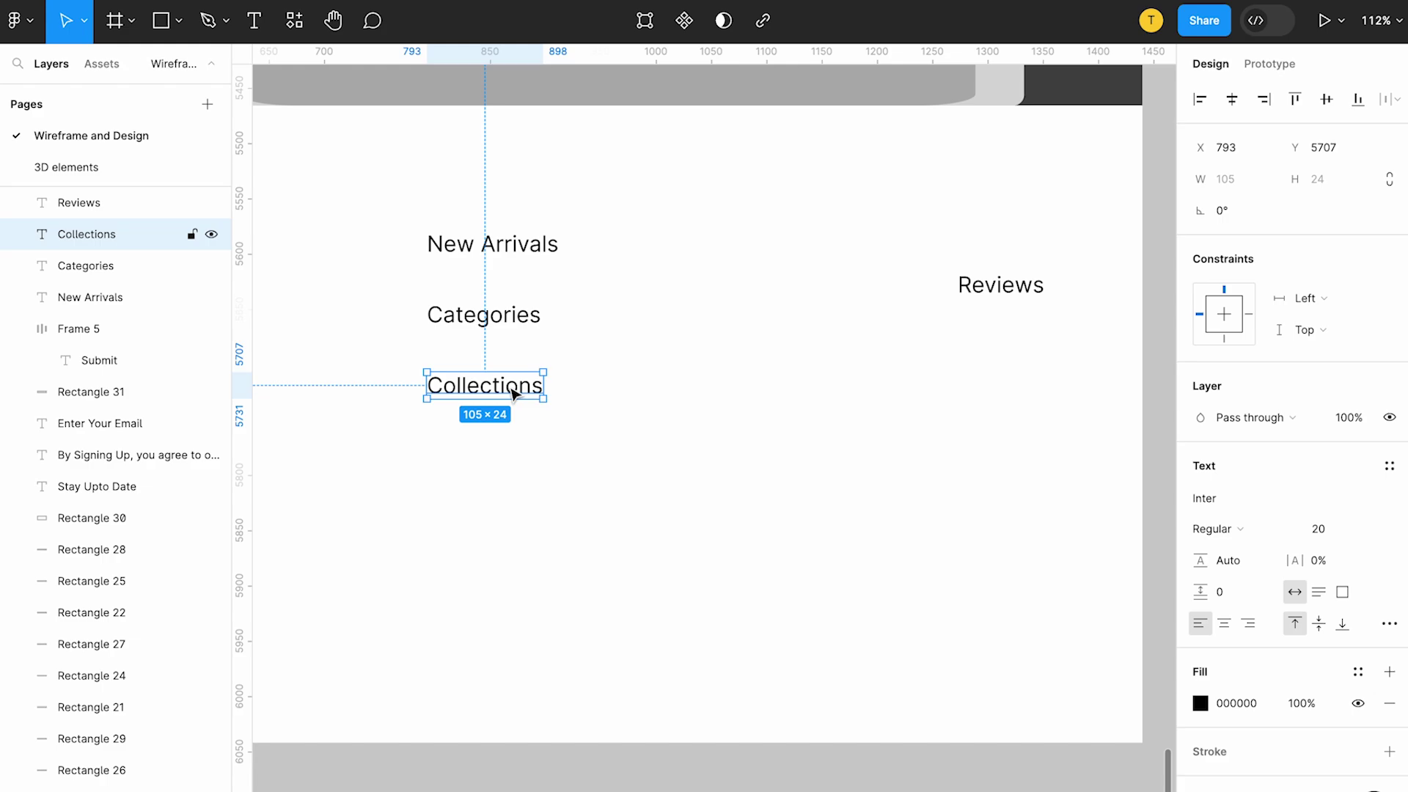
# Put Reviews directly under Collections, deleting the temporary FAQ copy.
pyautogui.moveTo(513, 393); pyautogui.dragTo(516, 467)
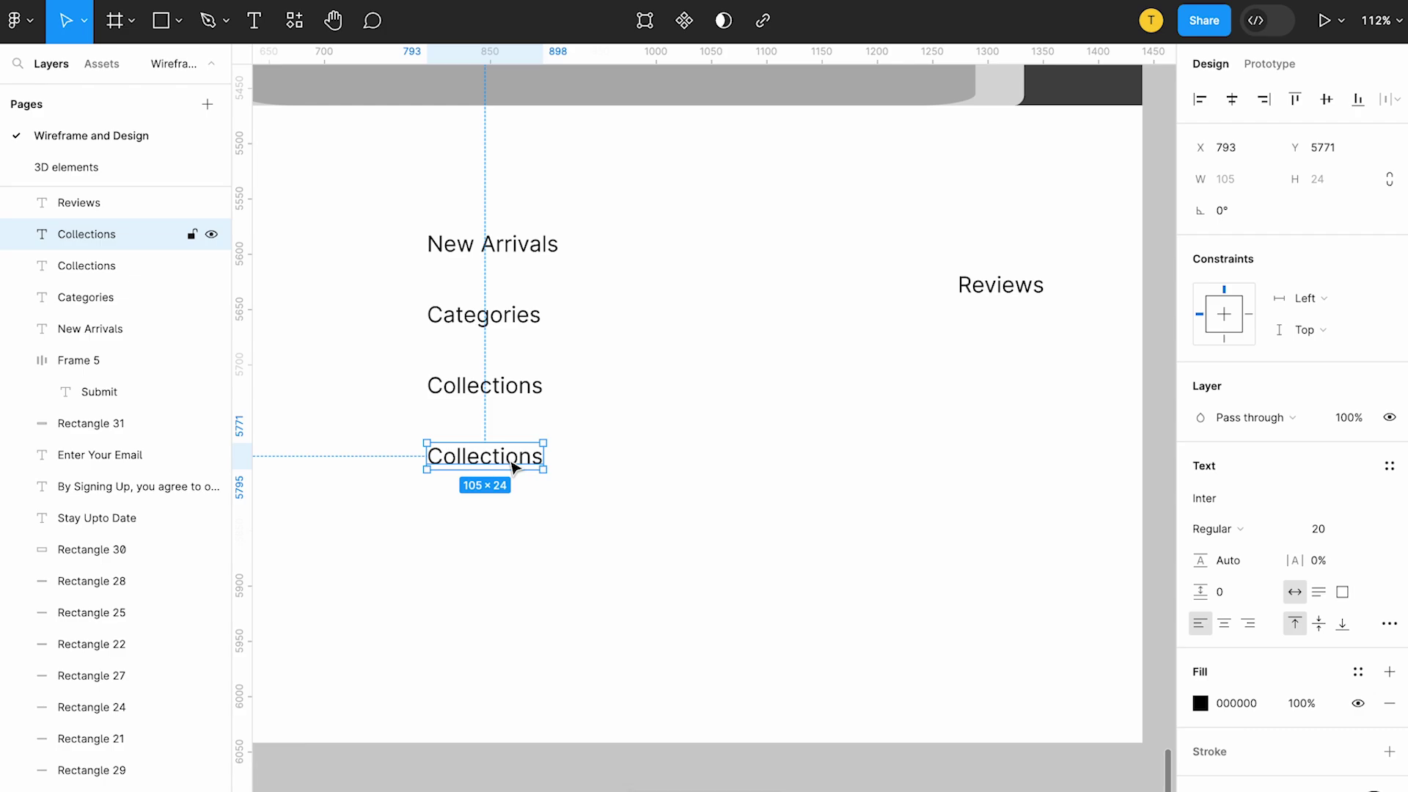
pyautogui.doubleClick(511, 467)
pyautogui.scroll(-5, 505, 460)
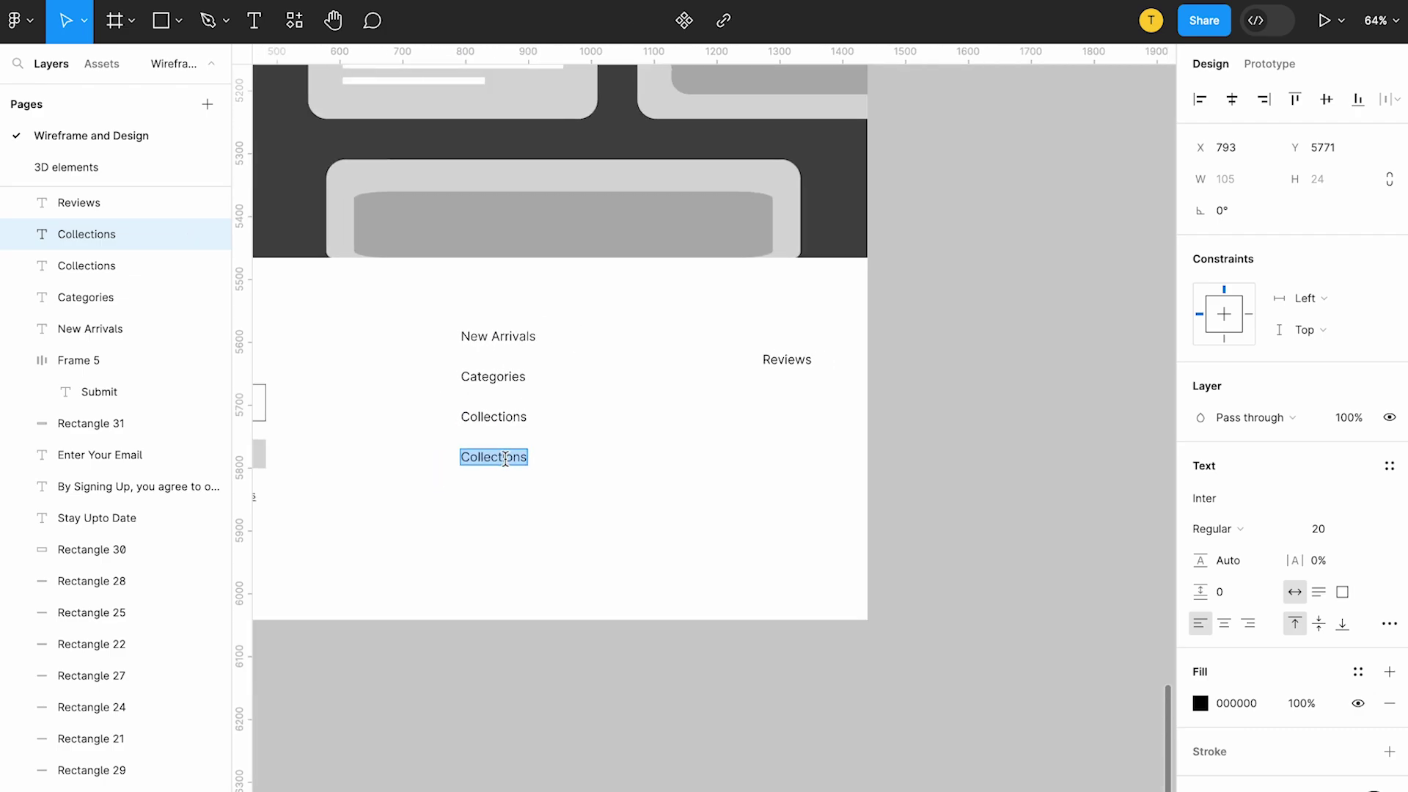
pyautogui.write('FAQ')
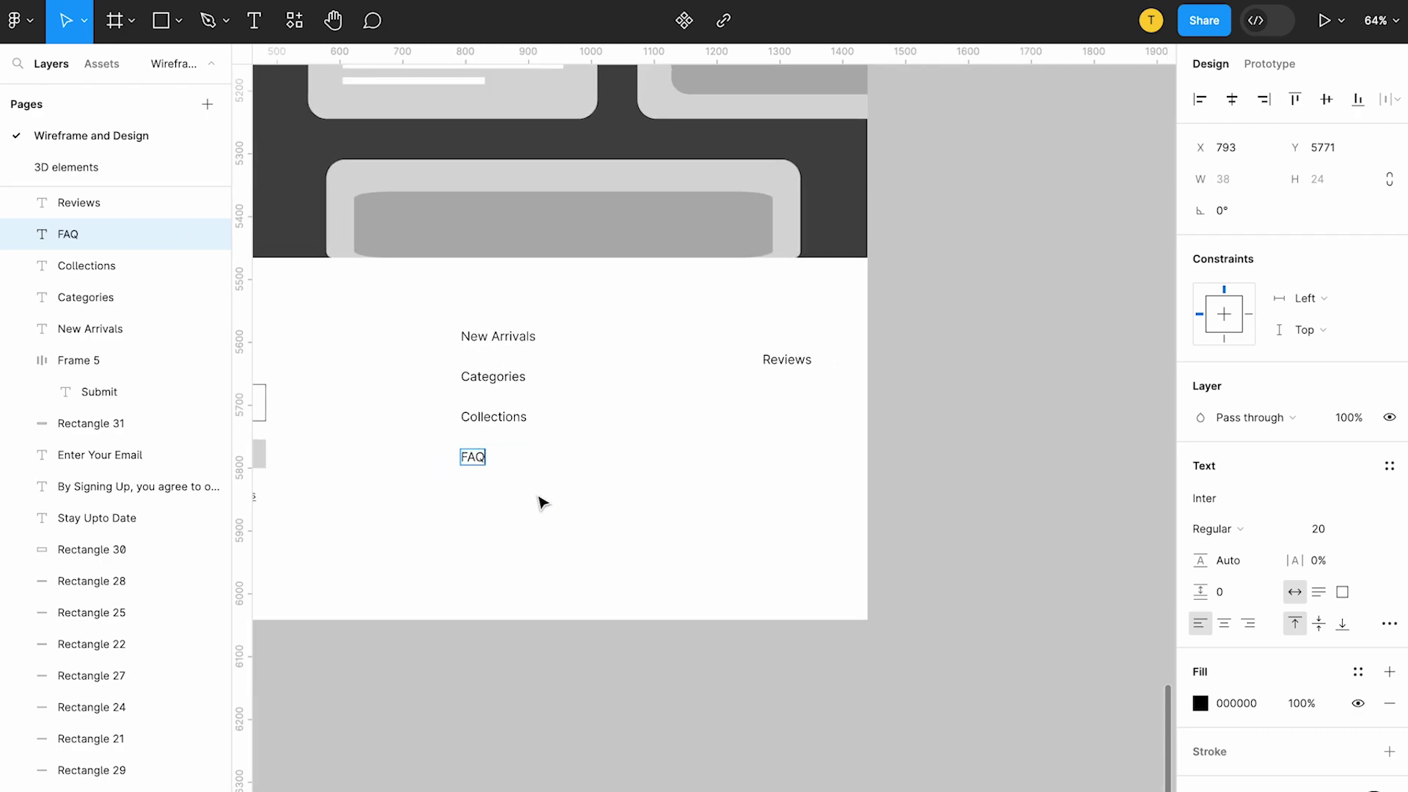
pyautogui.press('Escape')
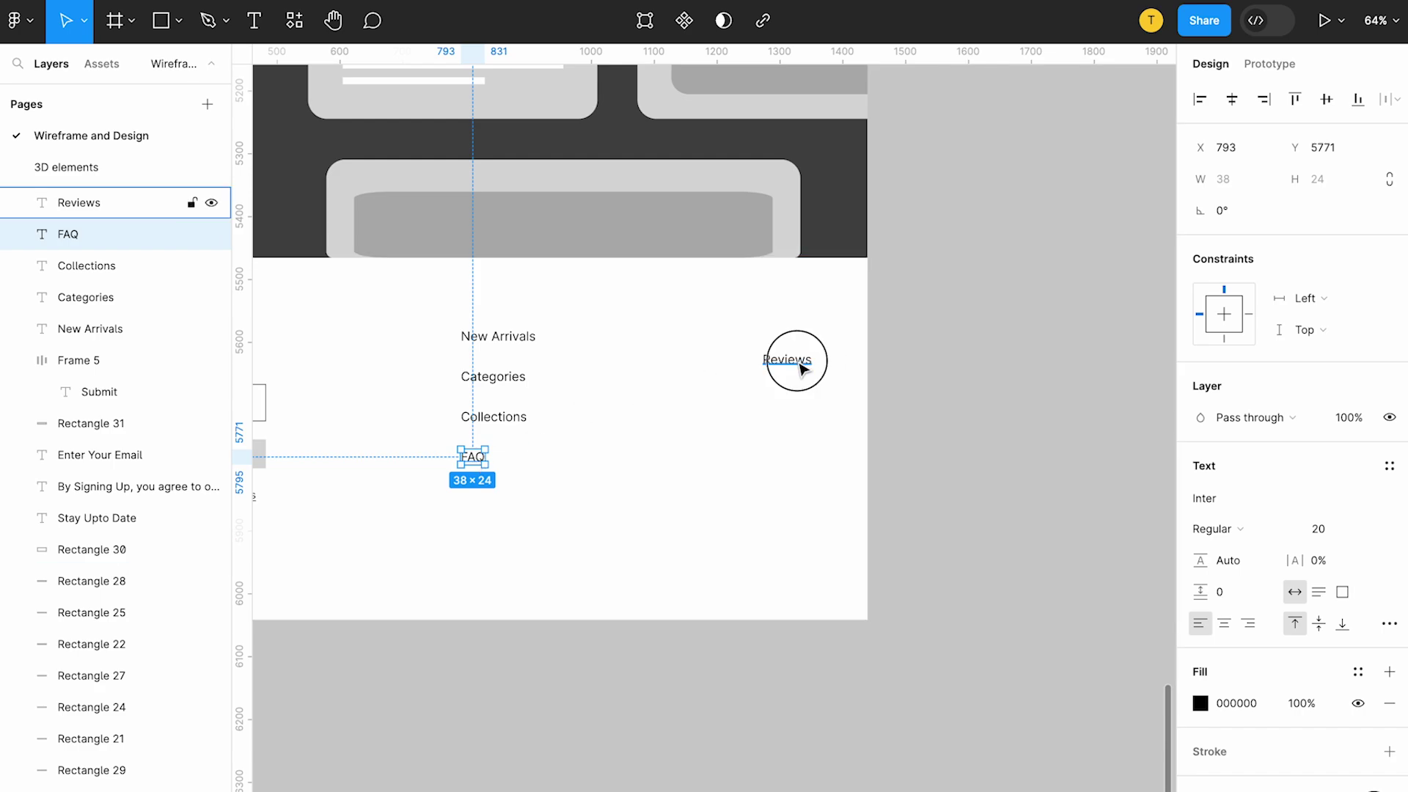
pyautogui.click(802, 365)
pyautogui.moveTo(791, 368)
pyautogui.mouseDown()
pyautogui.moveTo(477, 453)
pyautogui.moveTo(473, 505)
pyautogui.mouseUp()
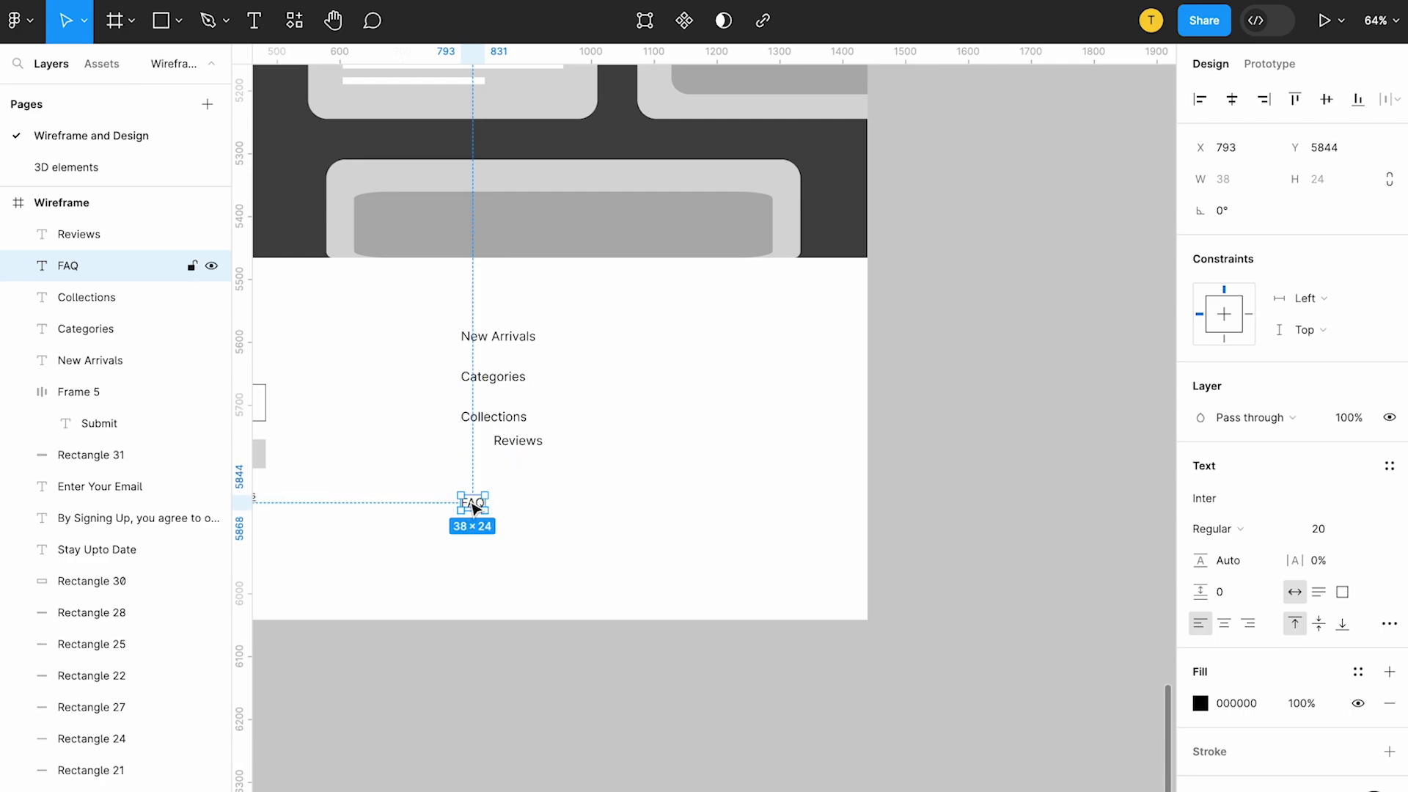
pyautogui.moveTo(517, 448)
pyautogui.mouseDown()
pyautogui.moveTo(483, 465)
pyautogui.moveTo(511, 466)
pyautogui.mouseUp()
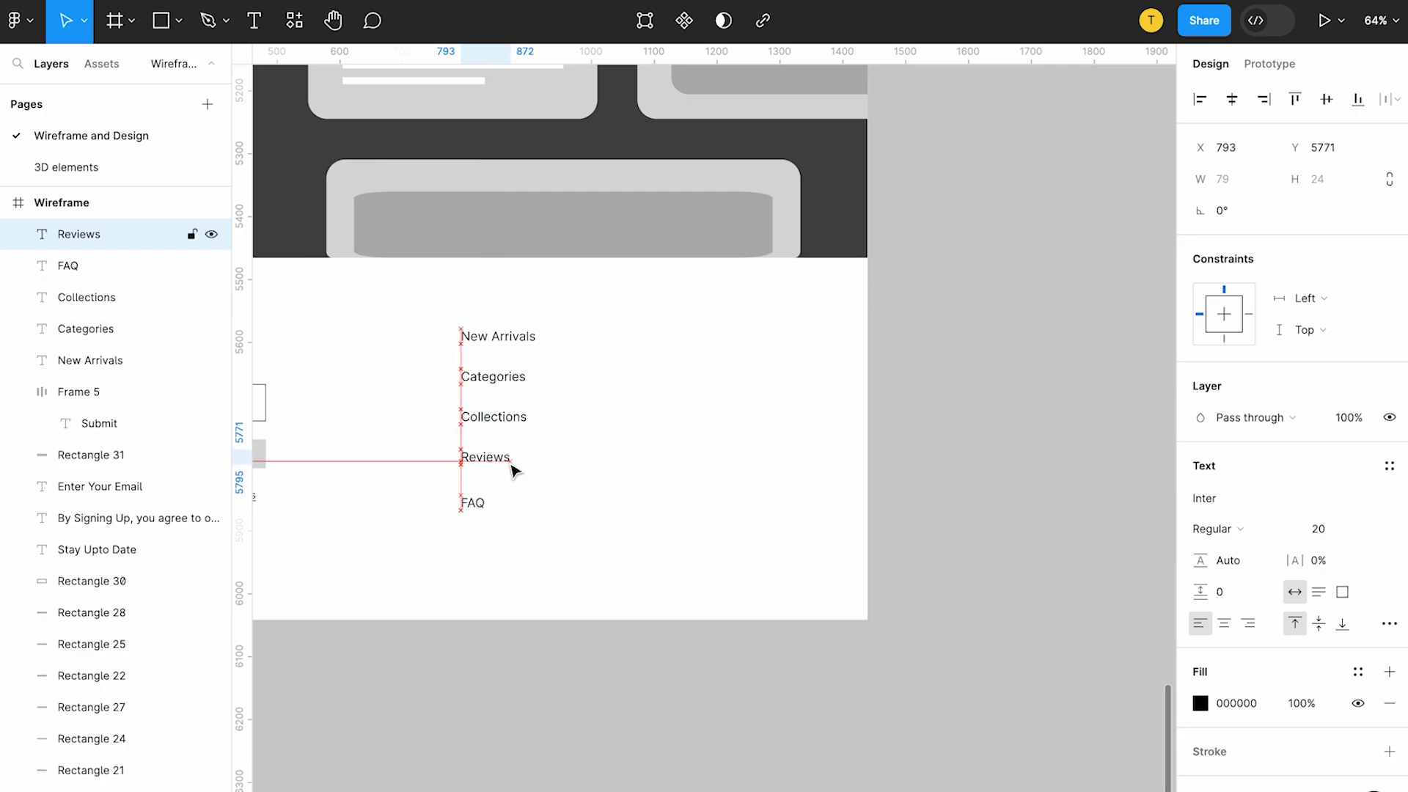
pyautogui.click(473, 503)
pyautogui.press('Delete')
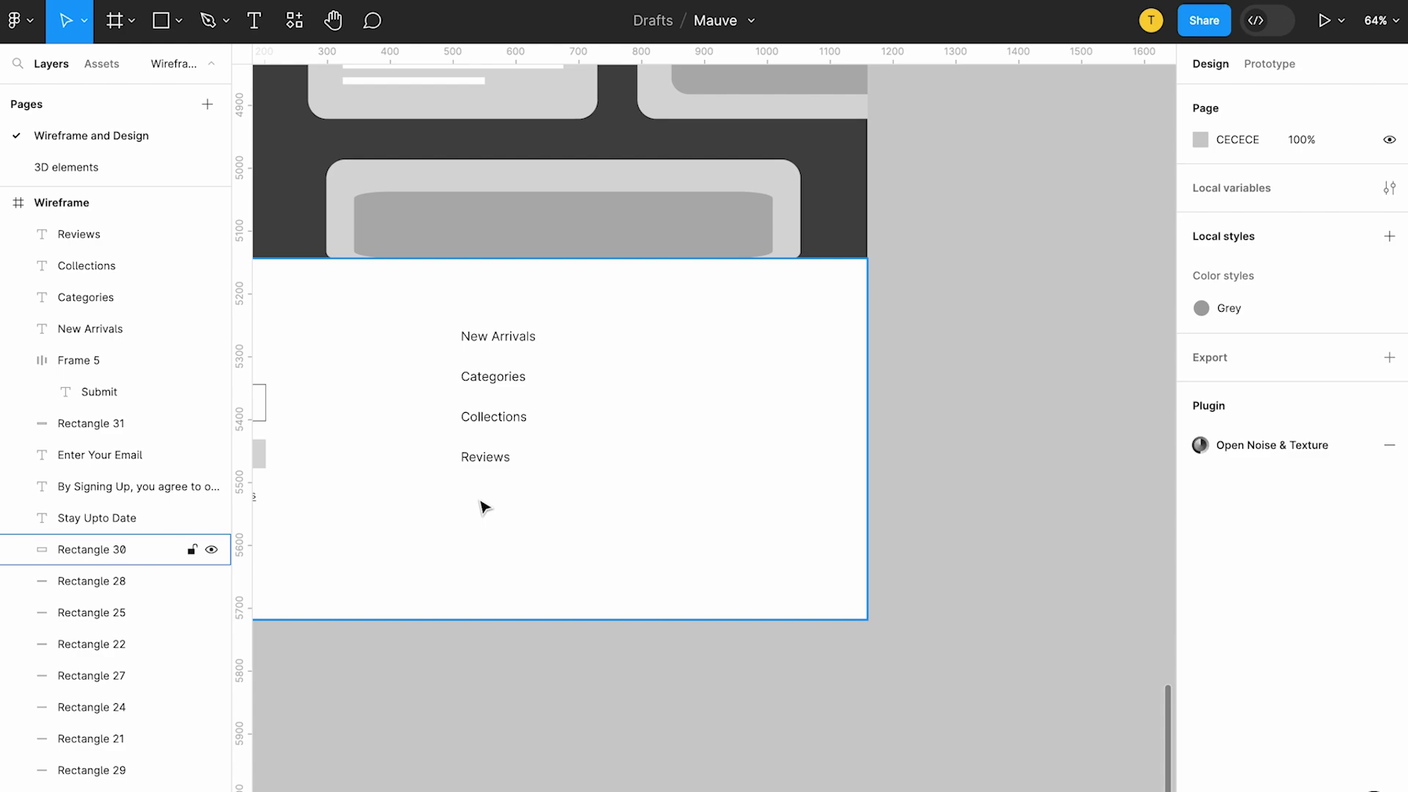
# Duplicate the four footer link texts to the right as a second column.
pyautogui.click(471, 524)
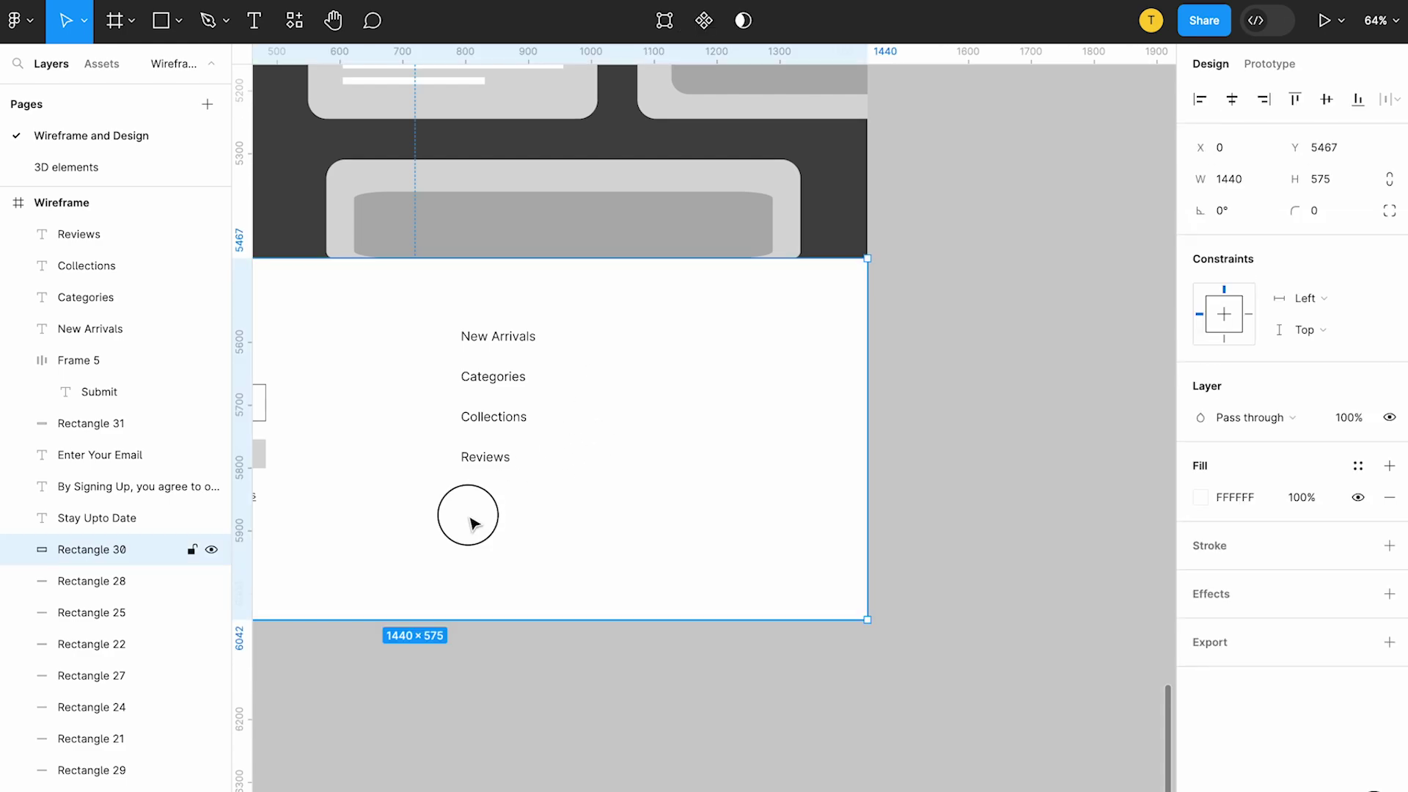
pyautogui.keyDown('shift'); pyautogui.click(488, 414); pyautogui.keyUp('shift')
pyautogui.keyDown('shift'); pyautogui.click(497, 377); pyautogui.keyUp('shift')
pyautogui.keyDown('shift'); pyautogui.click(499, 337); pyautogui.keyUp('shift')
pyautogui.keyDown('shift'); pyautogui.click(485, 457); pyautogui.keyUp('shift')
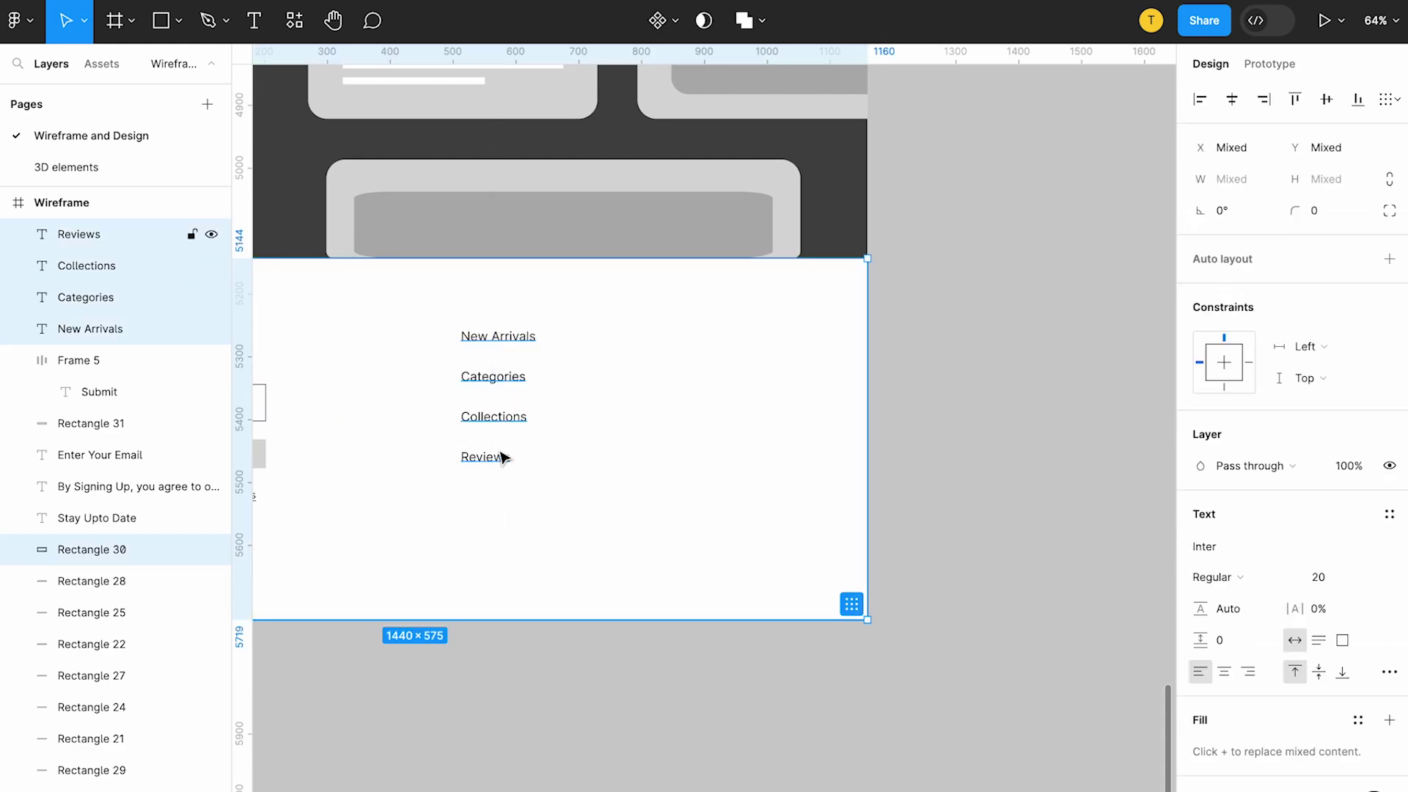
pyautogui.keyDown('shift'); pyautogui.click(597, 418); pyautogui.keyUp('shift')
pyautogui.moveTo(501, 403); pyautogui.dragTo(664, 393)
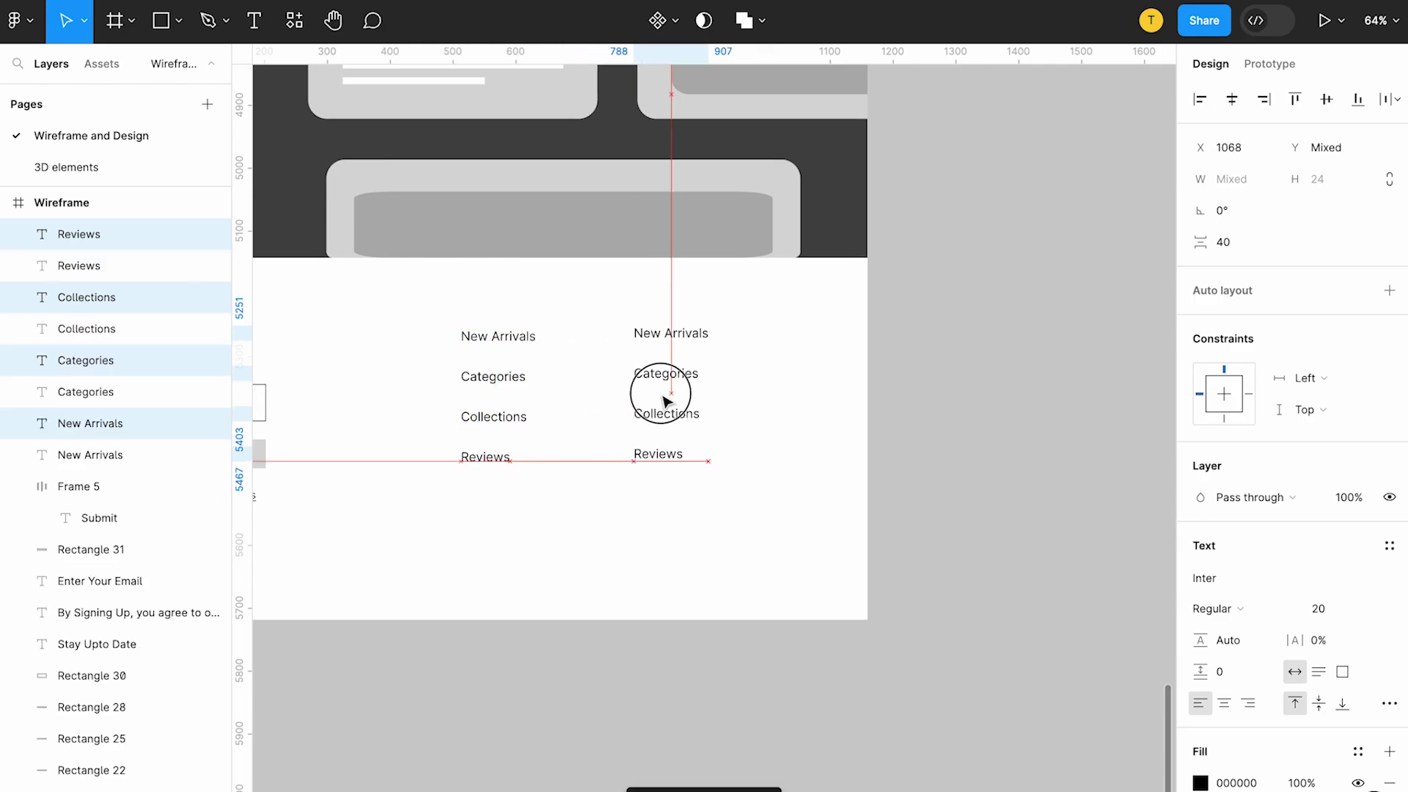
# Rename the first two copied links to 'Instagram' and 'Youtube'.
pyautogui.click(732, 354)
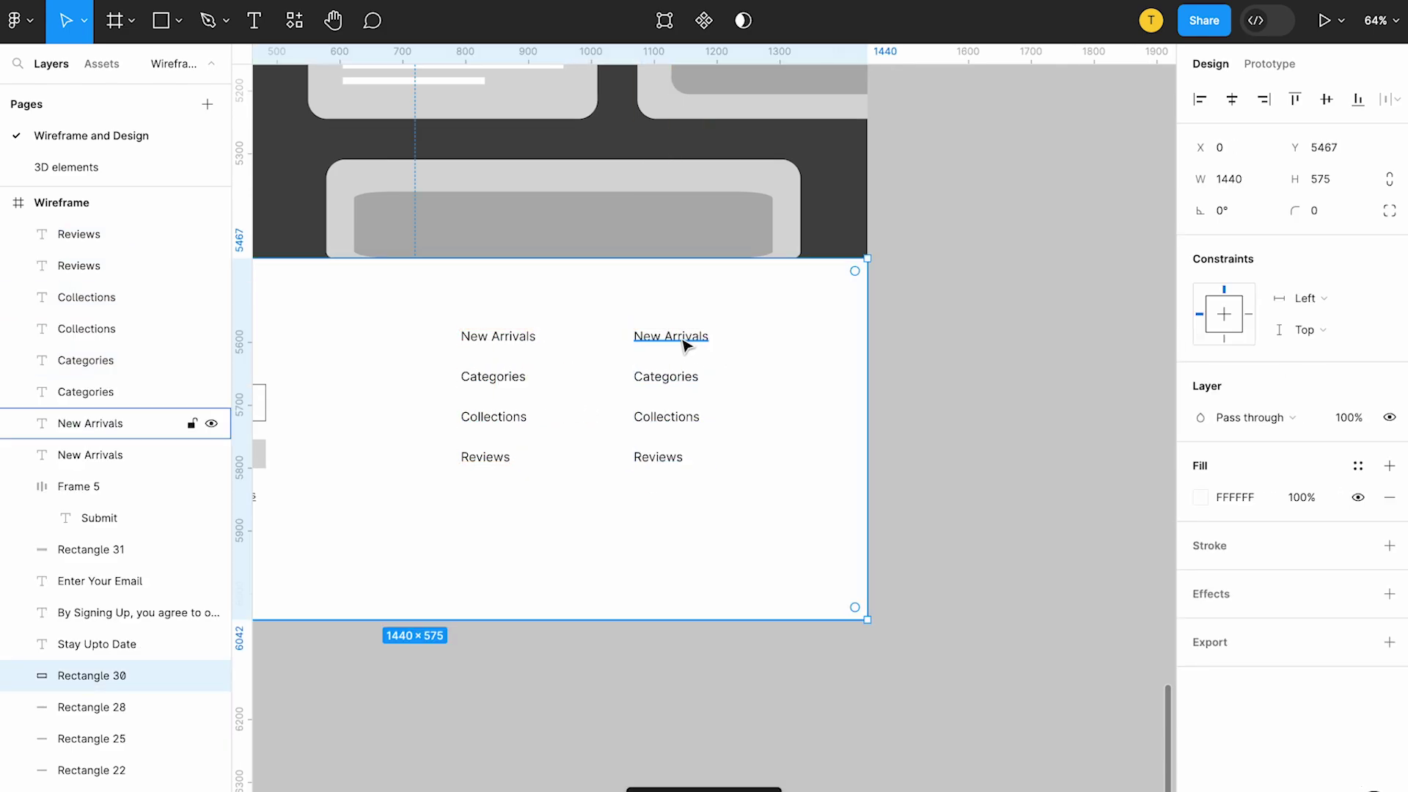
pyautogui.doubleClick(686, 338)
pyautogui.write('Instagram')
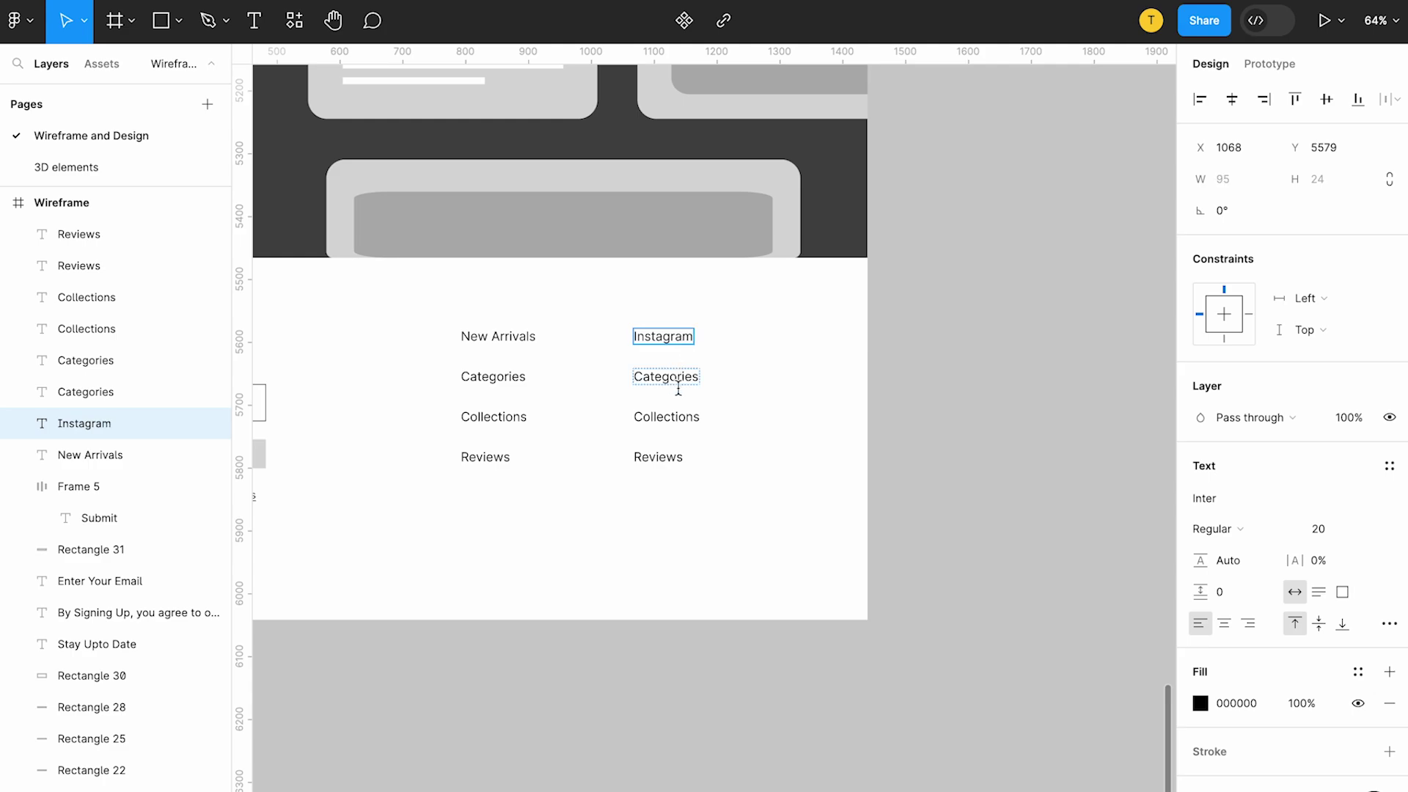
pyautogui.doubleClick(678, 378)
pyautogui.write('Youtube')
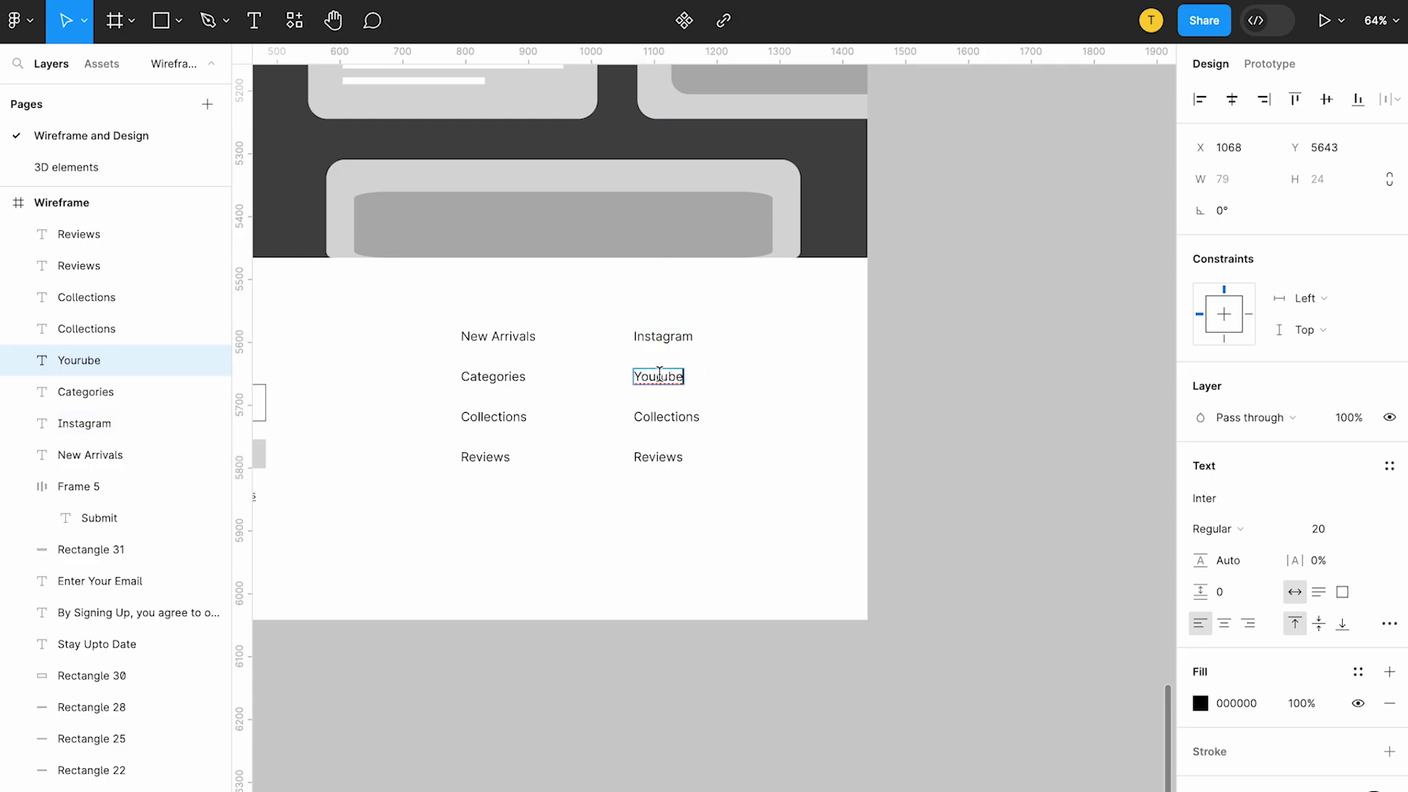
# Rename the remaining copied links to 'Twitter' and 'Facebook'.
pyautogui.click(669, 418)
pyautogui.doubleClick(668, 418)
pyautogui.write('Twitter')
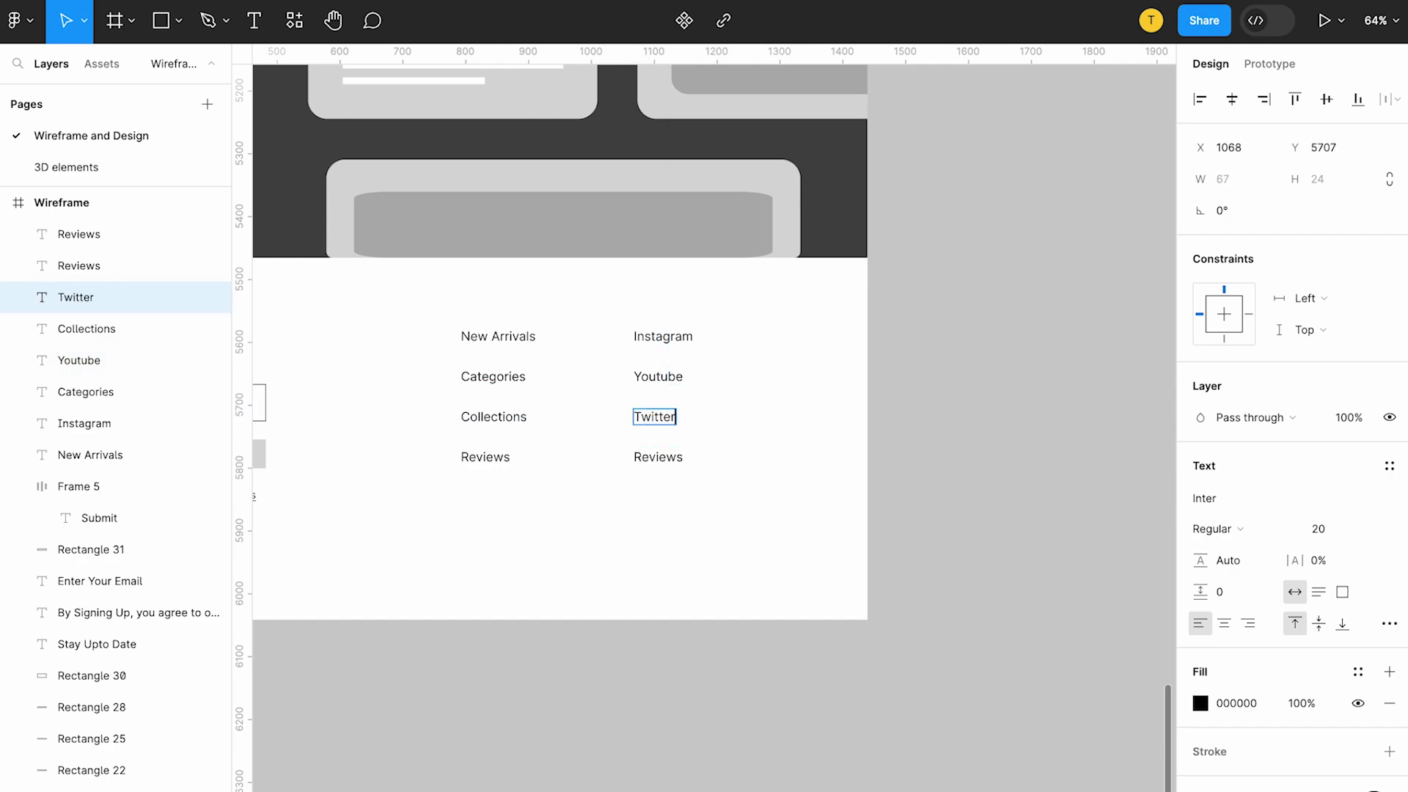
pyautogui.click(655, 460)
pyautogui.write('F')
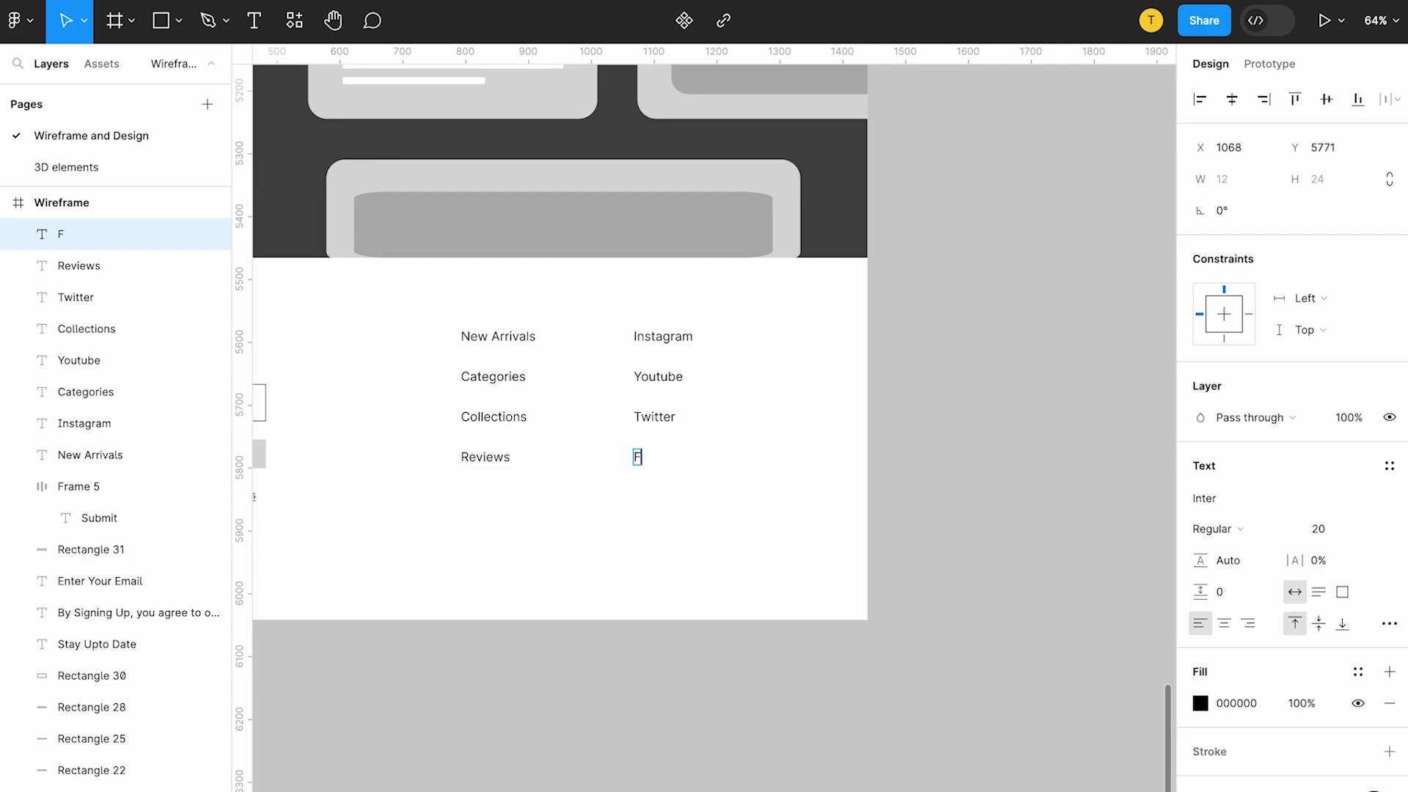
pyautogui.click(663, 565)
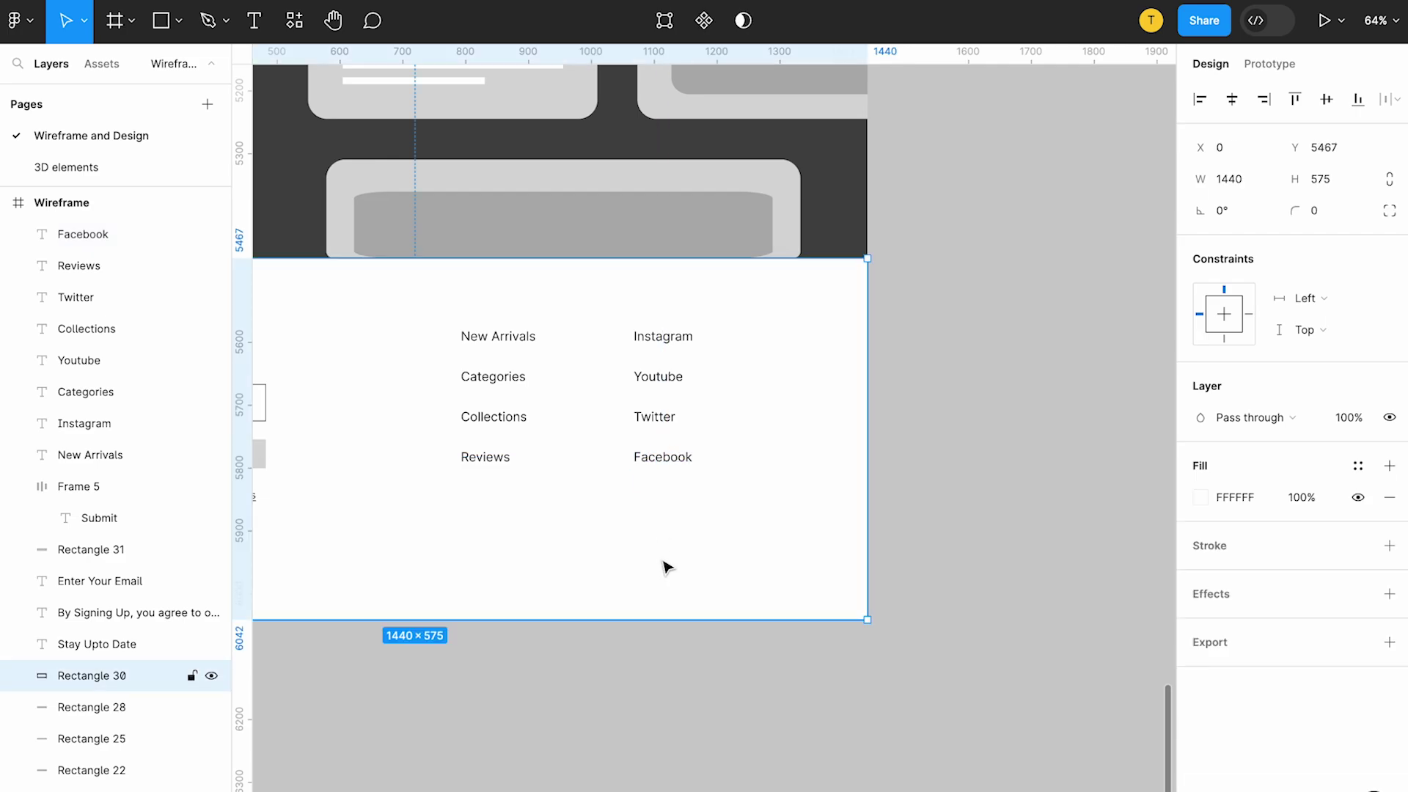
pyautogui.scroll(-2, 753, 496)
pyautogui.hscroll(-5, 753, 496)
pyautogui.hscroll(2, 864, 279)
# Lock the footer's white background rectangle.
pyautogui.hscroll(1, 864, 279)
pyautogui.rightClick(1036, 218)
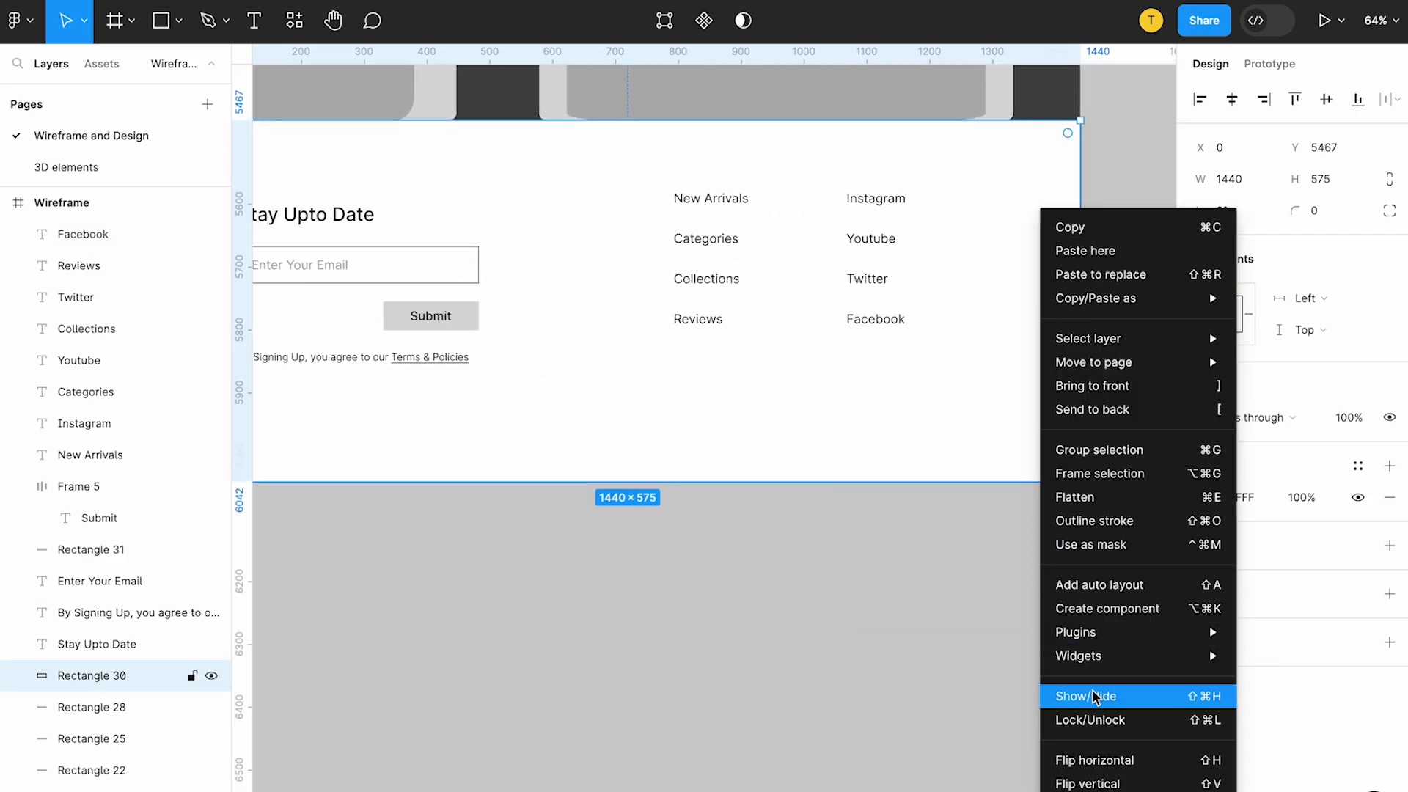
pyautogui.click(1090, 720)
# Move all eight link texts of both columns further right together.
pyautogui.moveTo(672, 202); pyautogui.dragTo(946, 337)
pyautogui.moveTo(785, 246); pyautogui.dragTo(832, 270)
pyautogui.click(1390, 258)
pyautogui.hotkey('ctrl', 'z')
pyautogui.scroll(-1, 862, 429)
pyautogui.hscroll(1, 862, 429)
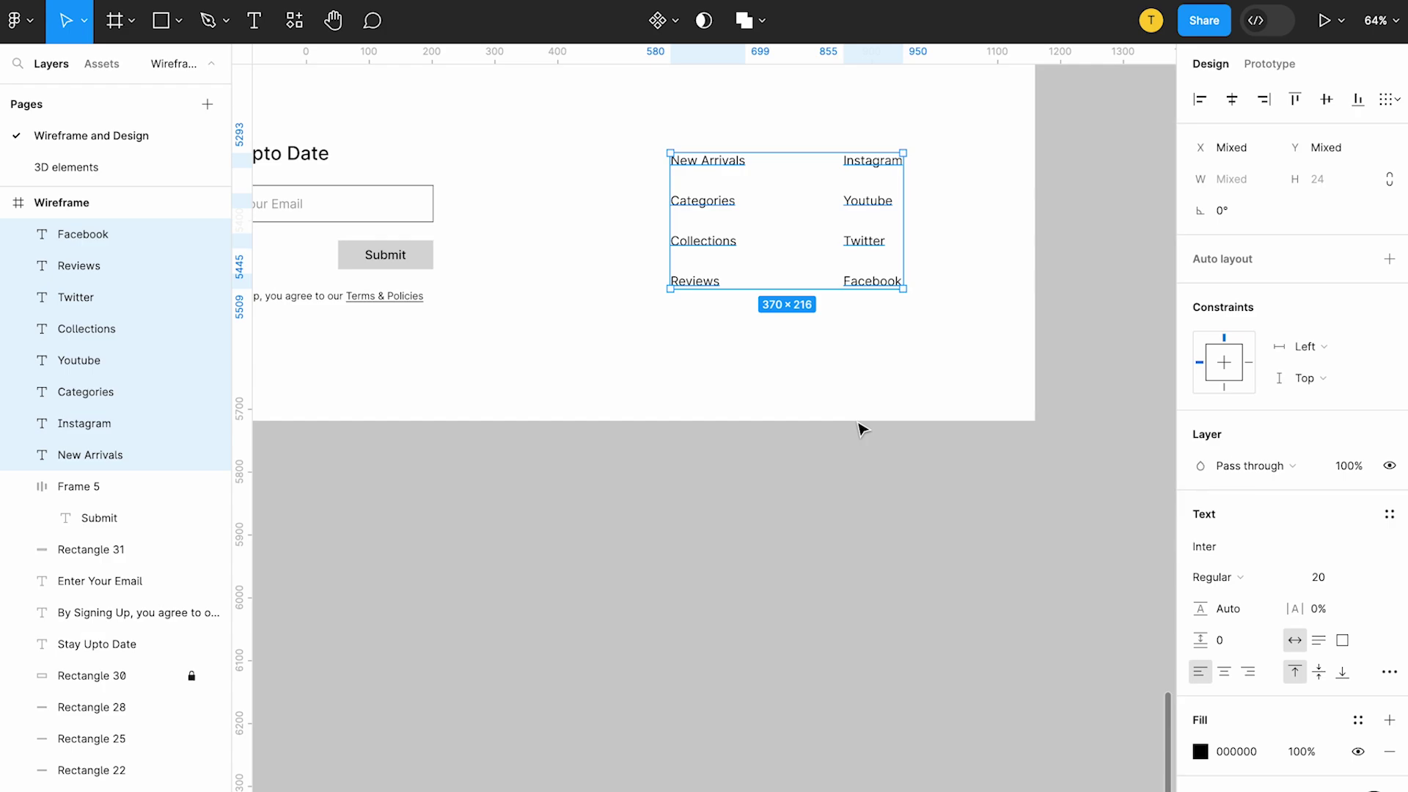
pyautogui.click(838, 455)
pyautogui.scroll(-2, 837, 456)
pyautogui.scroll(-3, 673, 430)
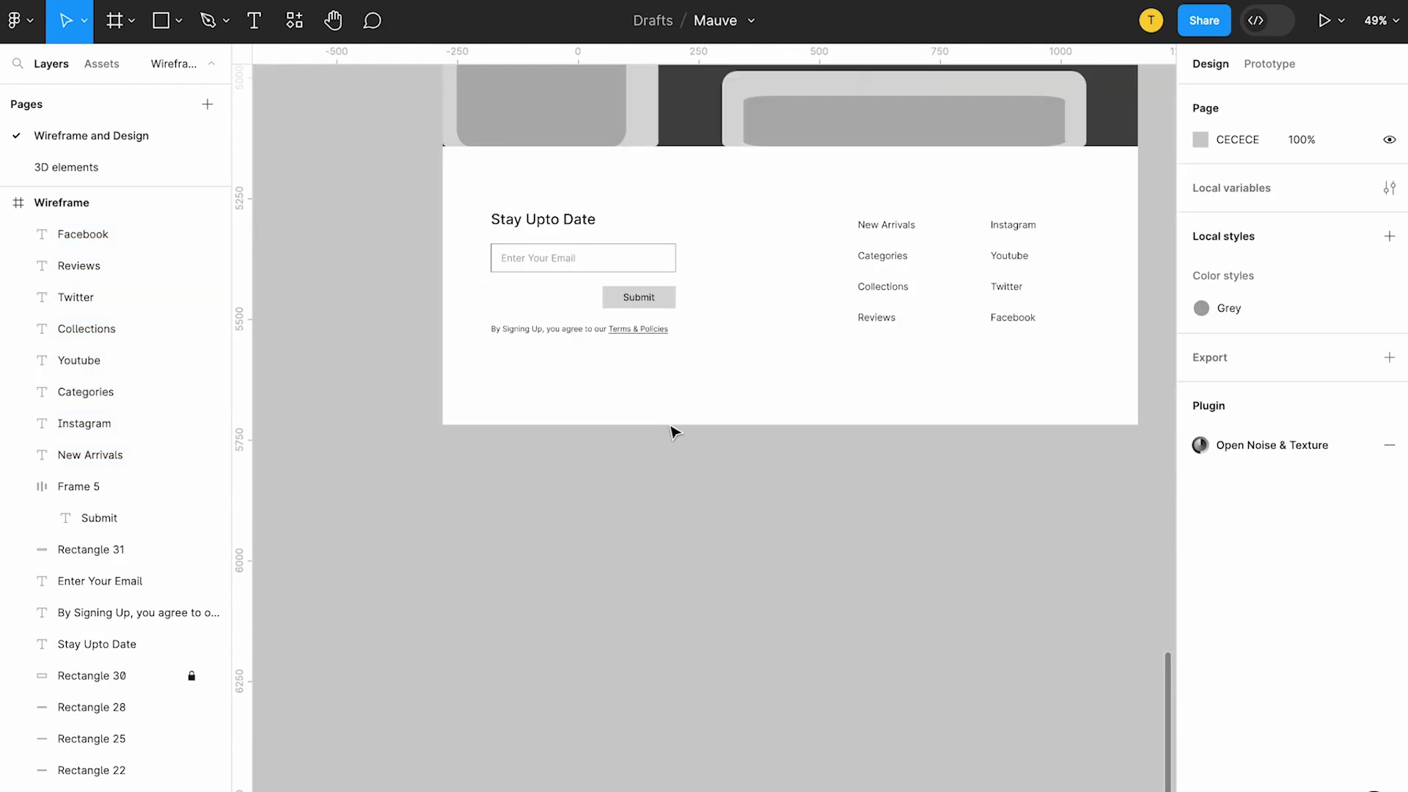
pyautogui.hscroll(2, 286, 188)
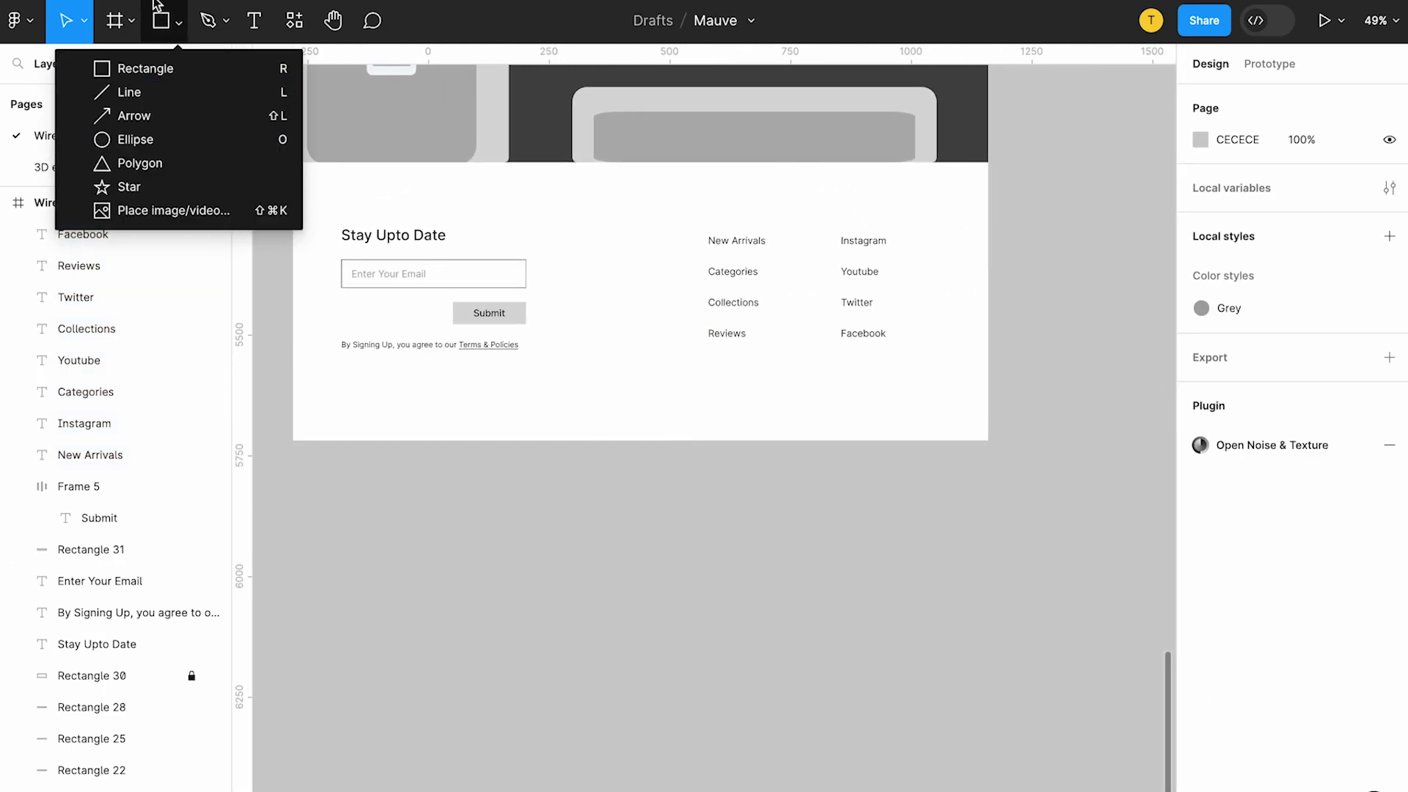
# Draw a full-width rectangle along the footer bottom and give it a near-black fill.
pyautogui.click(164, 68)
pyautogui.moveTo(292, 399); pyautogui.dragTo(988, 442)
pyautogui.click(1201, 498)
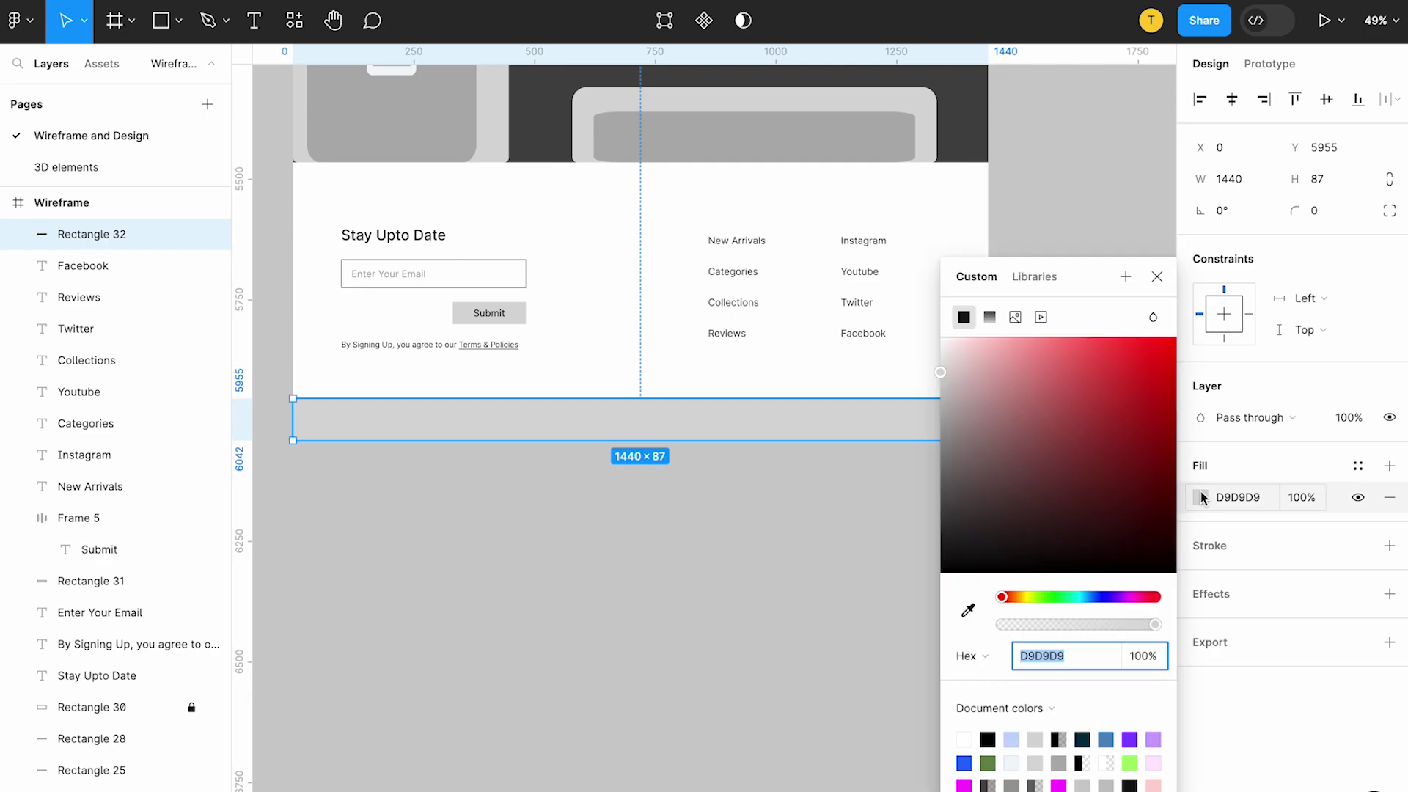
pyautogui.moveTo(944, 438); pyautogui.dragTo(925, 541)
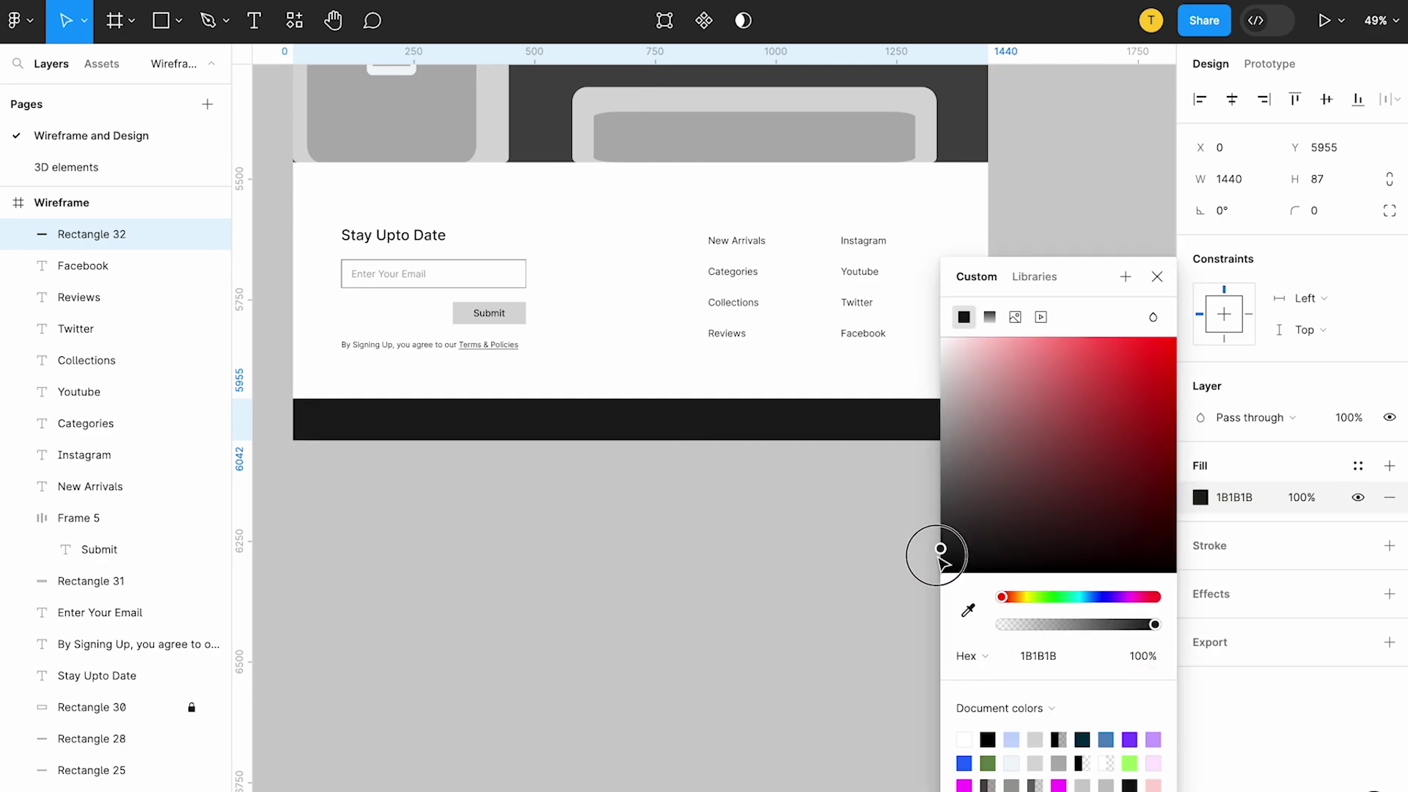
pyautogui.click(701, 517)
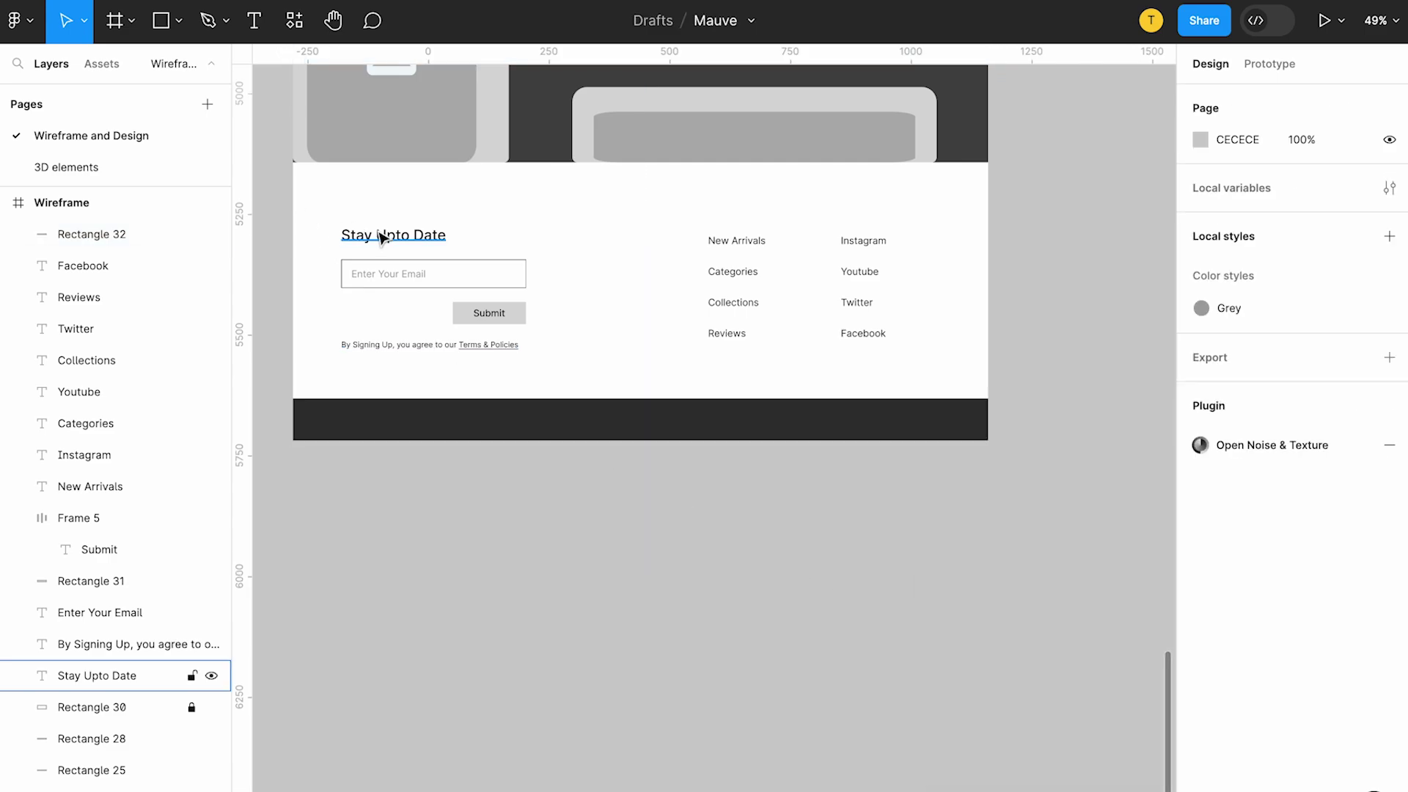
# Copy the Stay Upto Date heading down into the dark bar.
pyautogui.click(382, 236)
pyautogui.moveTo(382, 236); pyautogui.dragTo(409, 424)
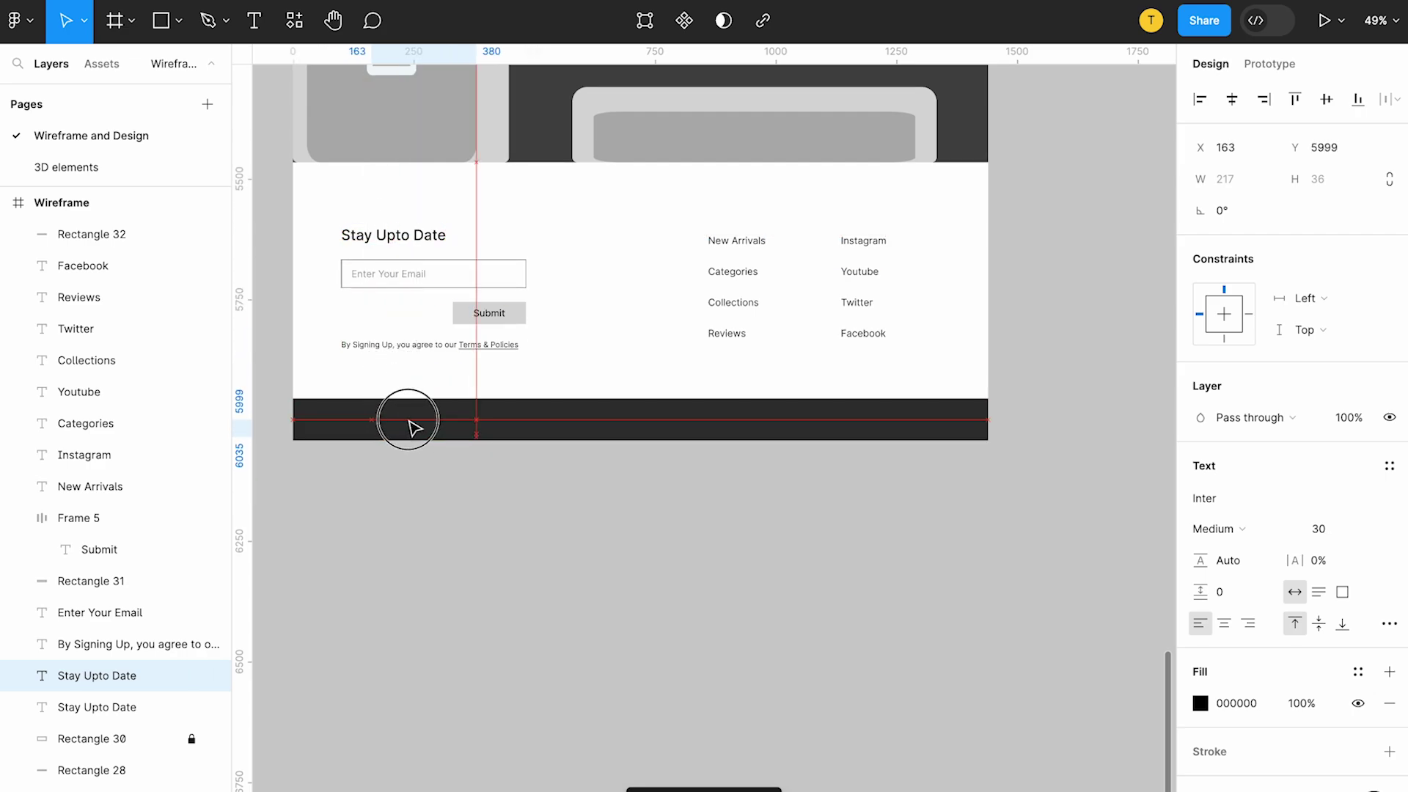
pyautogui.press('Delete')
pyautogui.click(478, 432)
pyautogui.hotkey('ctrl', 'z')
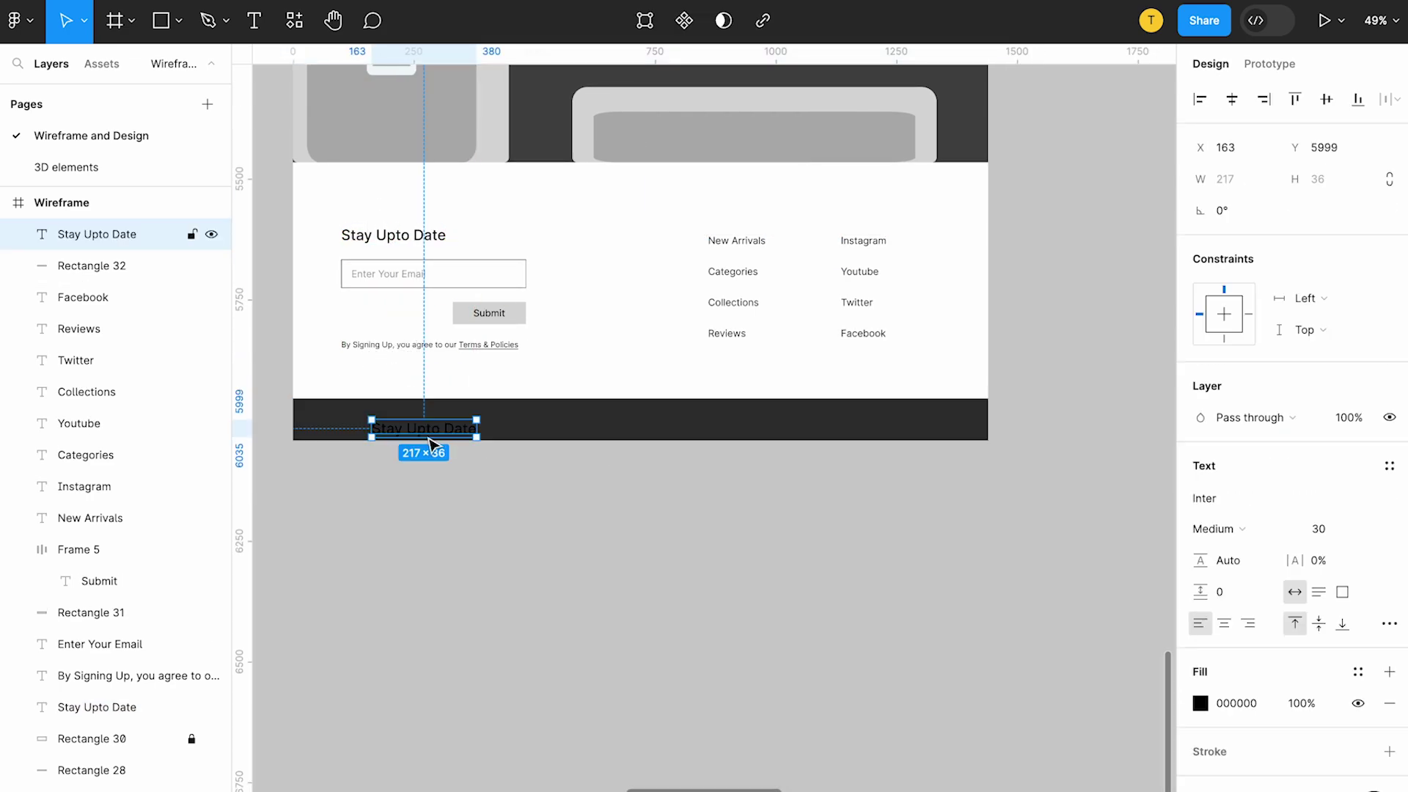
pyautogui.moveTo(438, 433); pyautogui.dragTo(618, 425)
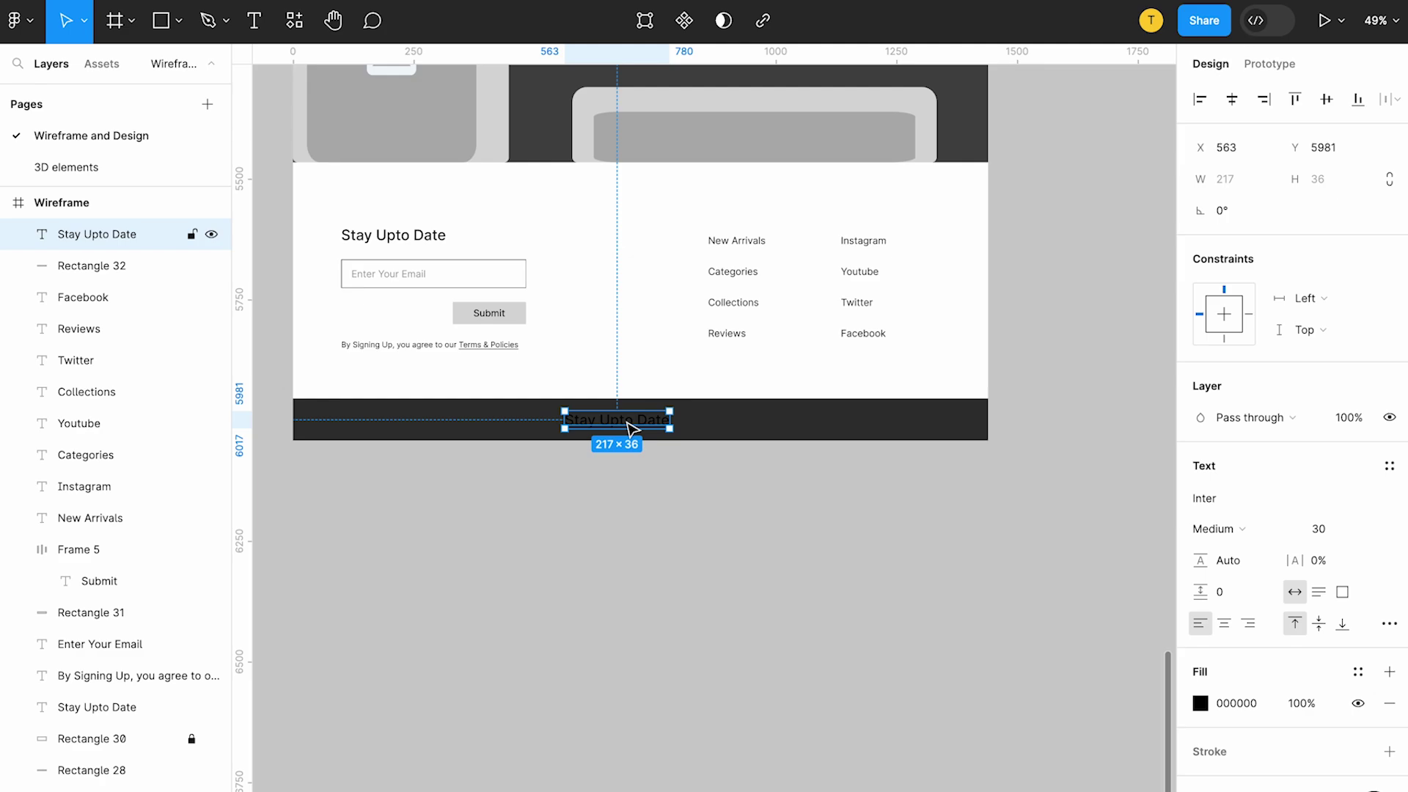
# Make the copied text an uppercase white (FFFFFF) MAUVE LOGO centred in the bar.
pyautogui.doubleClick(626, 421)
pyautogui.write('Mauve Logo')
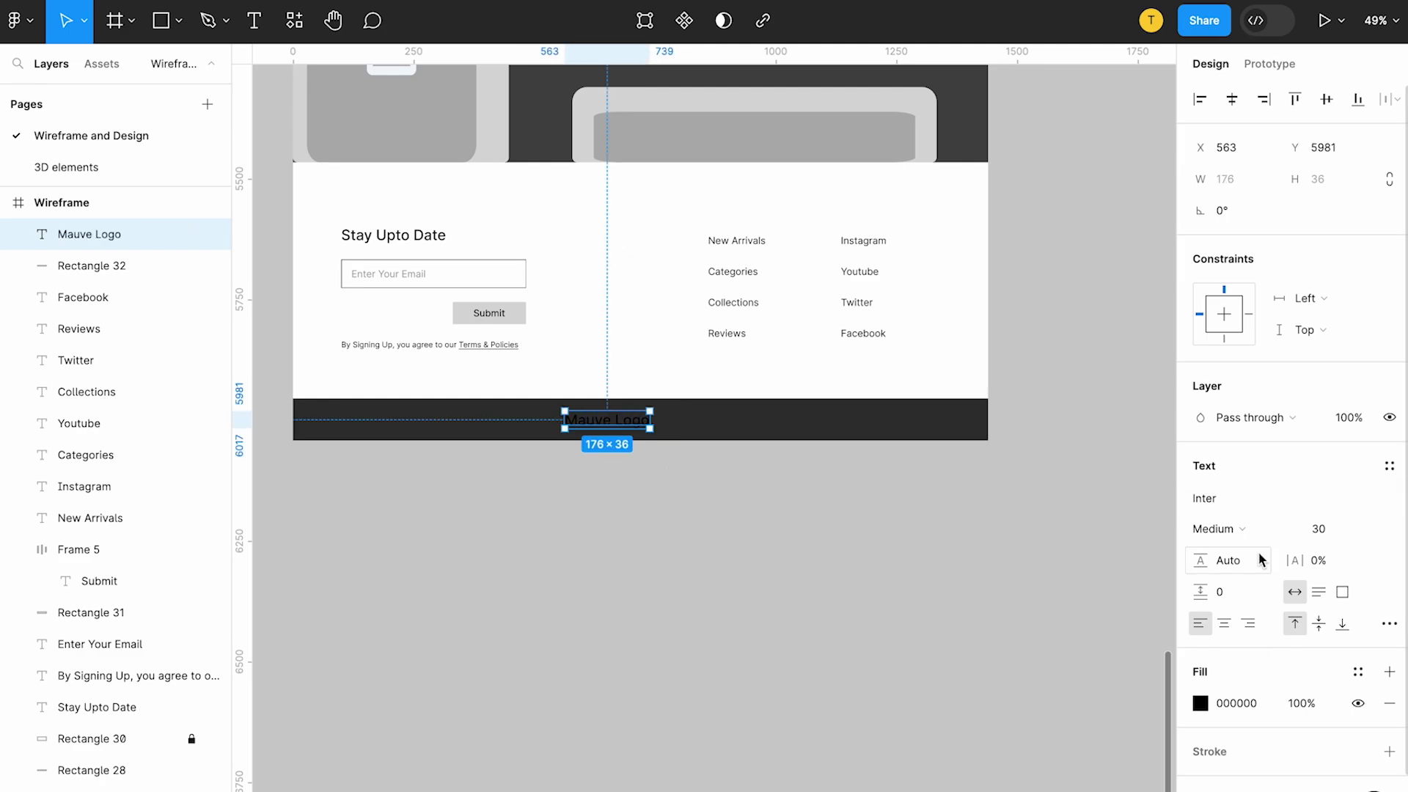
pyautogui.click(1387, 622)
pyautogui.click(1084, 635)
pyautogui.click(1201, 703)
pyautogui.write('FFFFFF')
pyautogui.press('Return')
pyautogui.click(721, 534)
pyautogui.moveTo(635, 425); pyautogui.dragTo(675, 426)
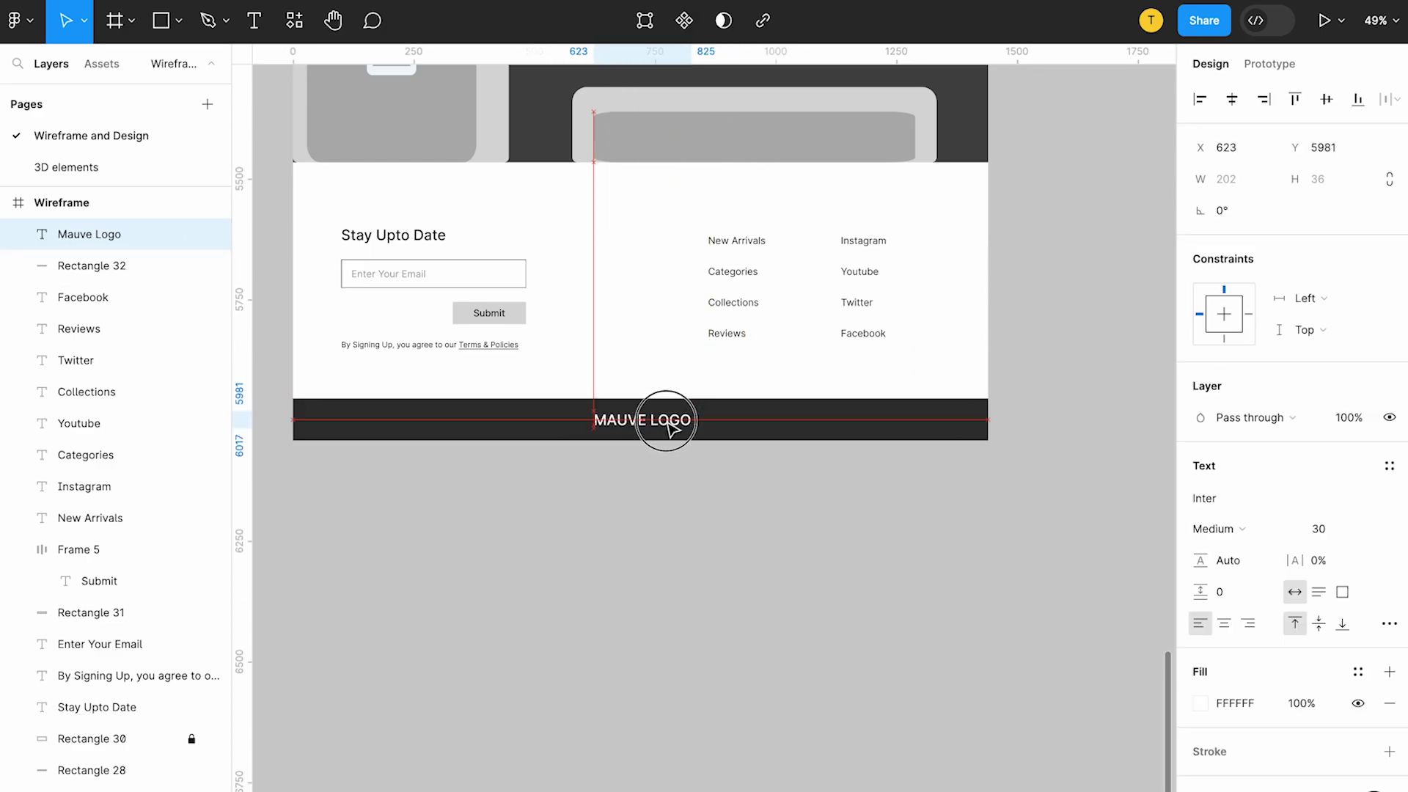
pyautogui.click(691, 623)
pyautogui.scroll(-5, 692, 622)
pyautogui.scroll(6, 691, 623)
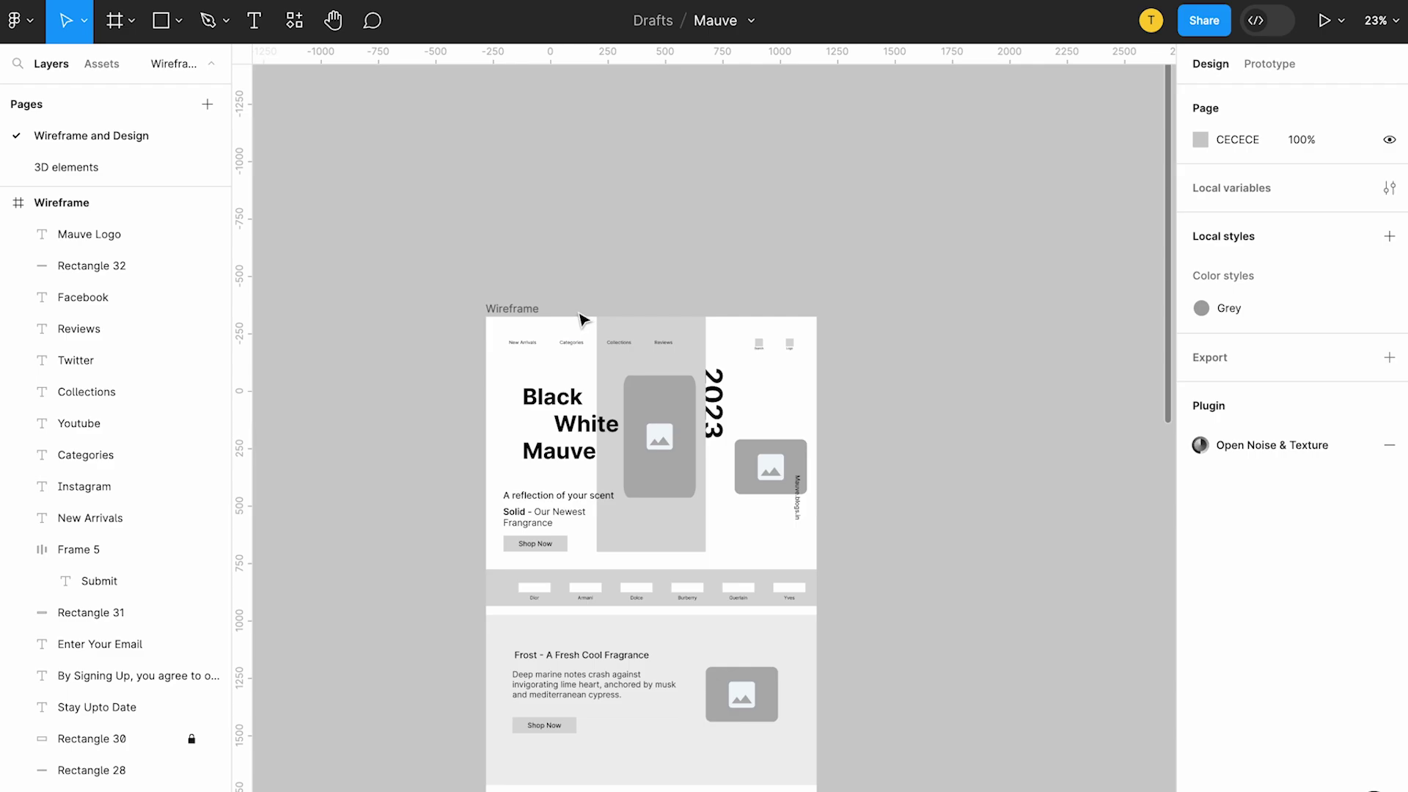
# Present the Wireframe frame as a prototype and scroll from the hero down to the footer.
pyautogui.click(526, 311)
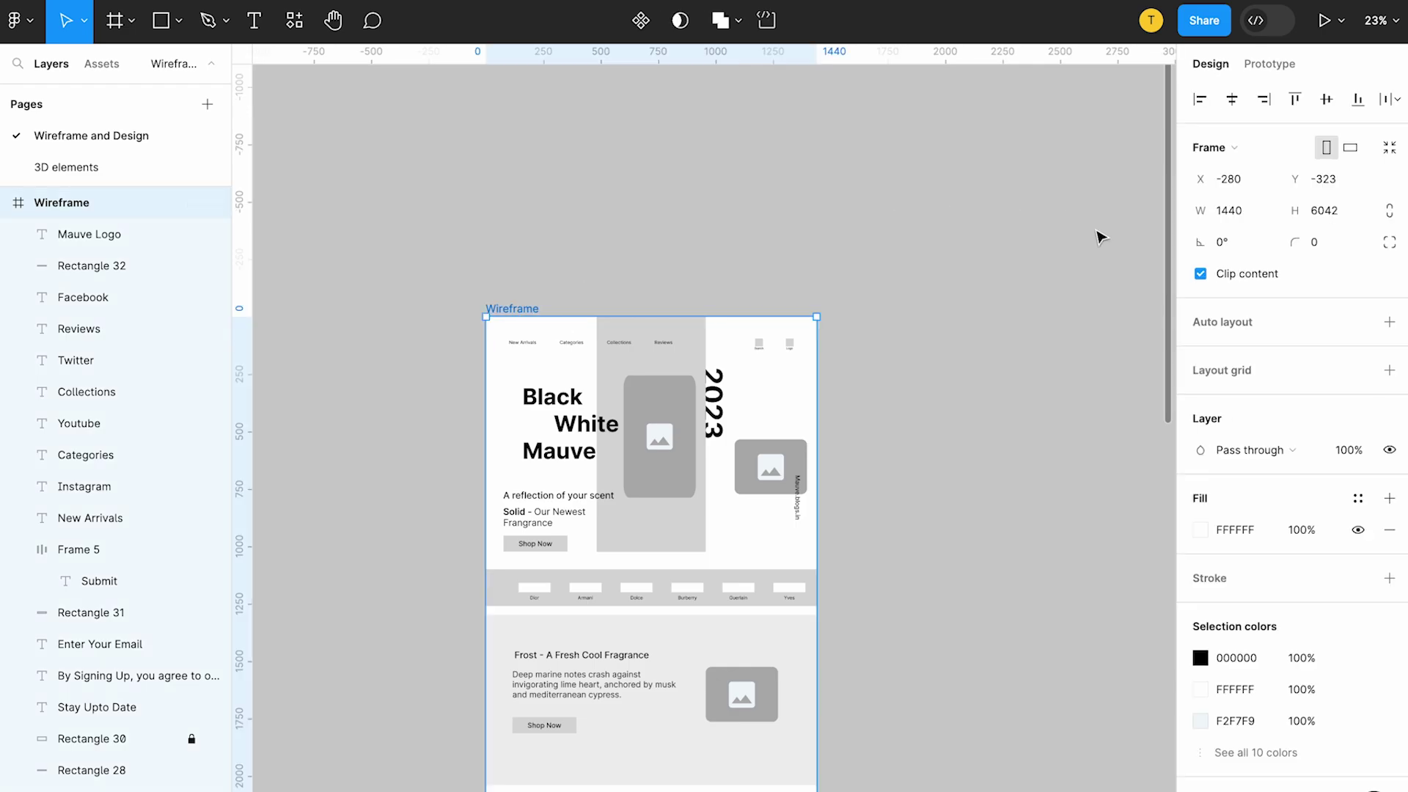
pyautogui.click(1327, 22)
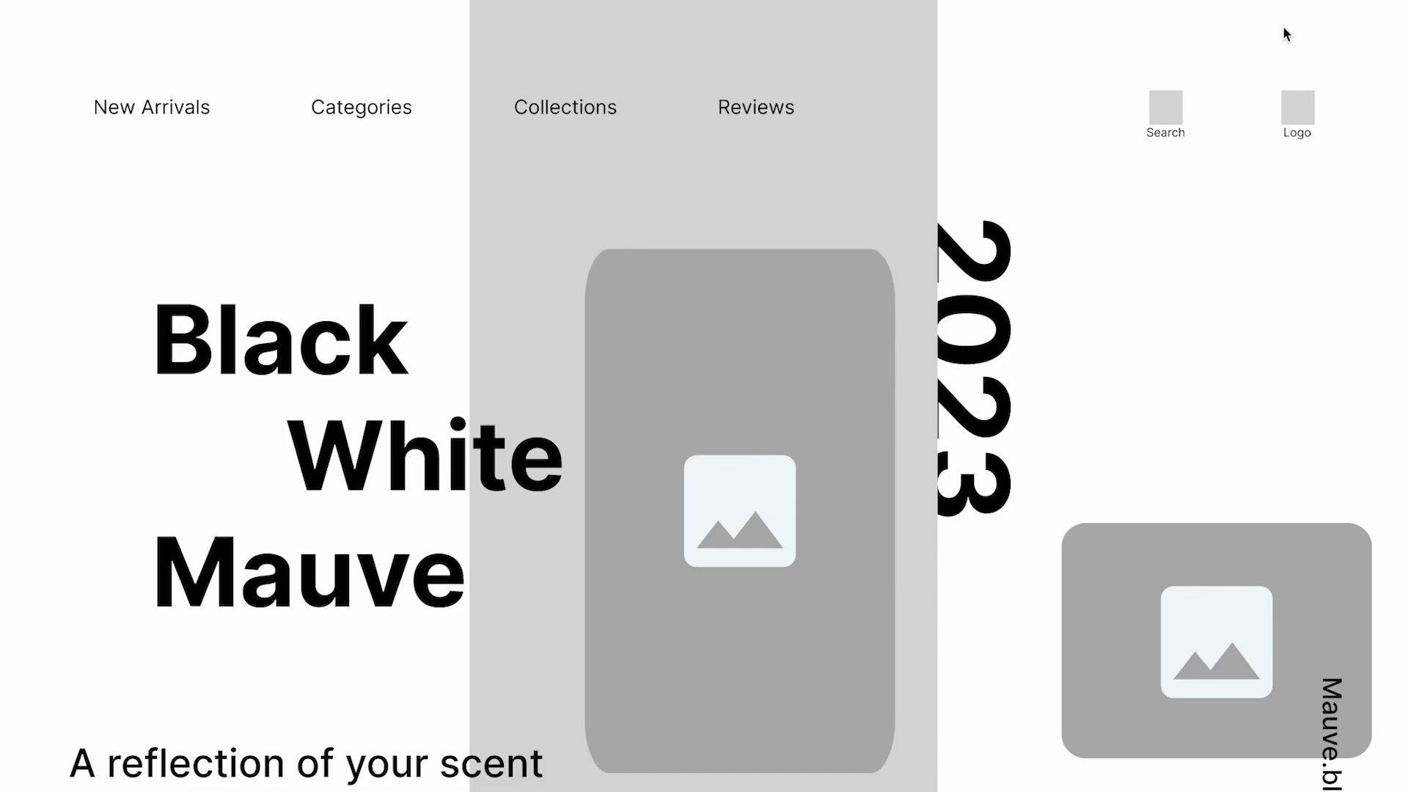
pyautogui.scroll(-7, 894, 213)
pyautogui.scroll(-7, 895, 214)
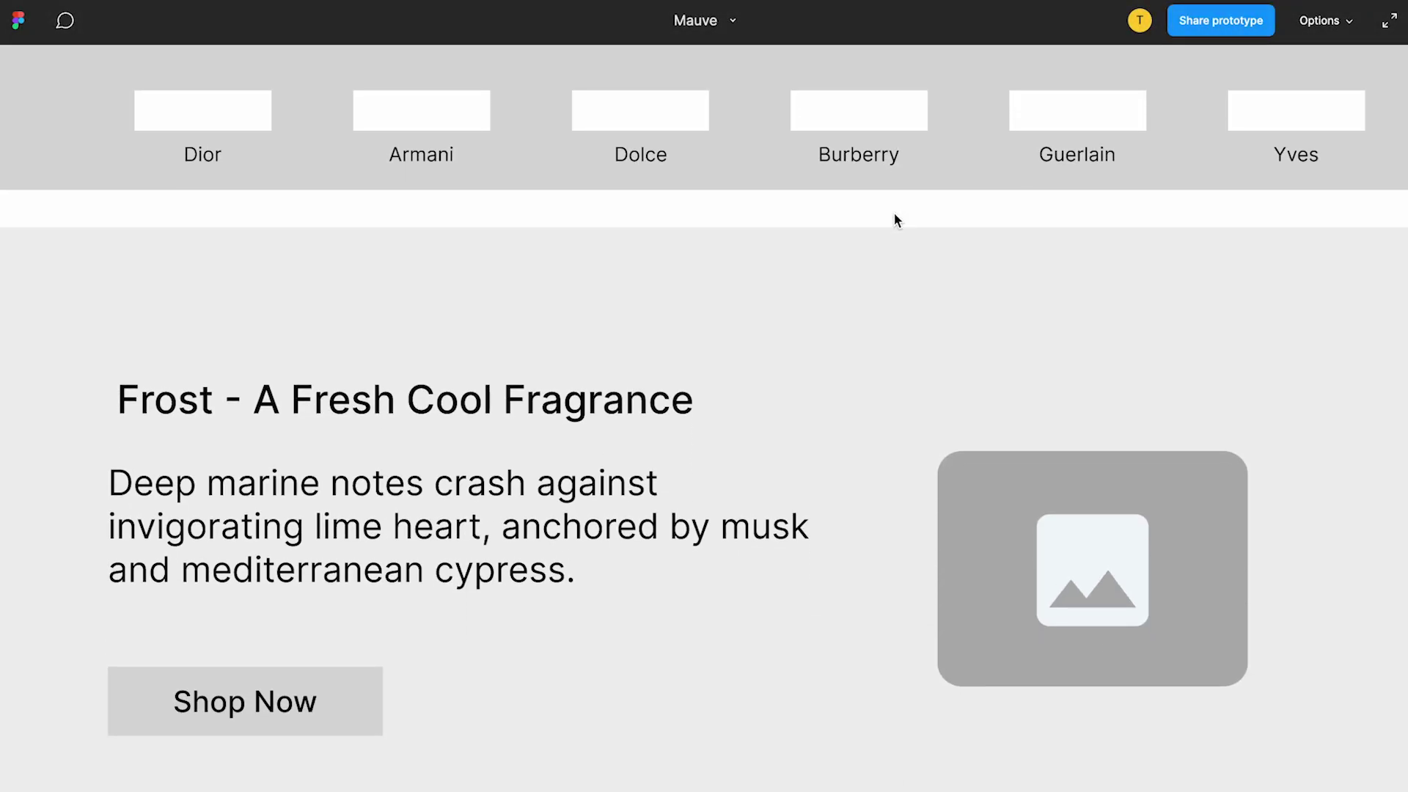
pyautogui.scroll(-8, 895, 214)
pyautogui.scroll(-8, 895, 213)
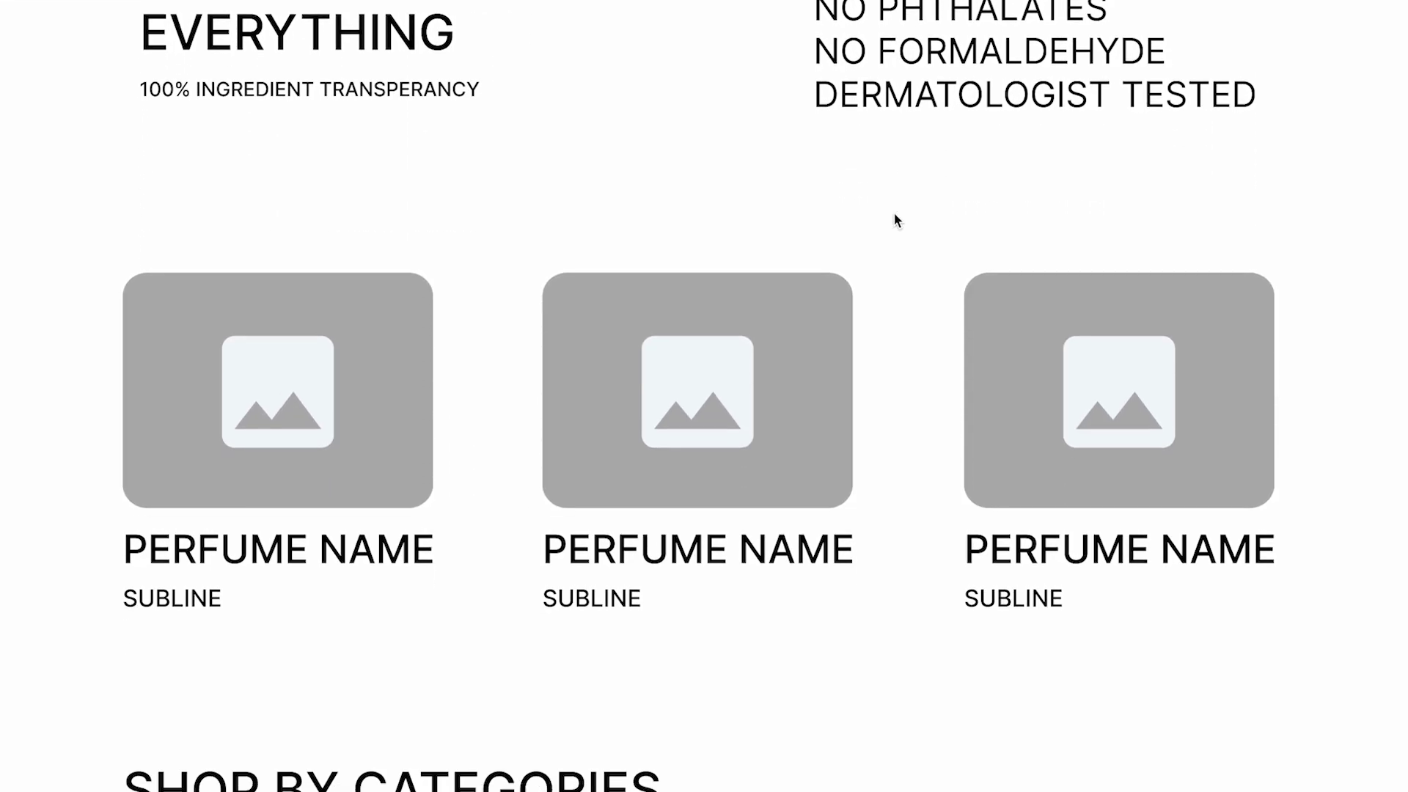
pyautogui.scroll(-4, 895, 213)
pyautogui.scroll(-2, 895, 213)
pyautogui.scroll(-5, 894, 213)
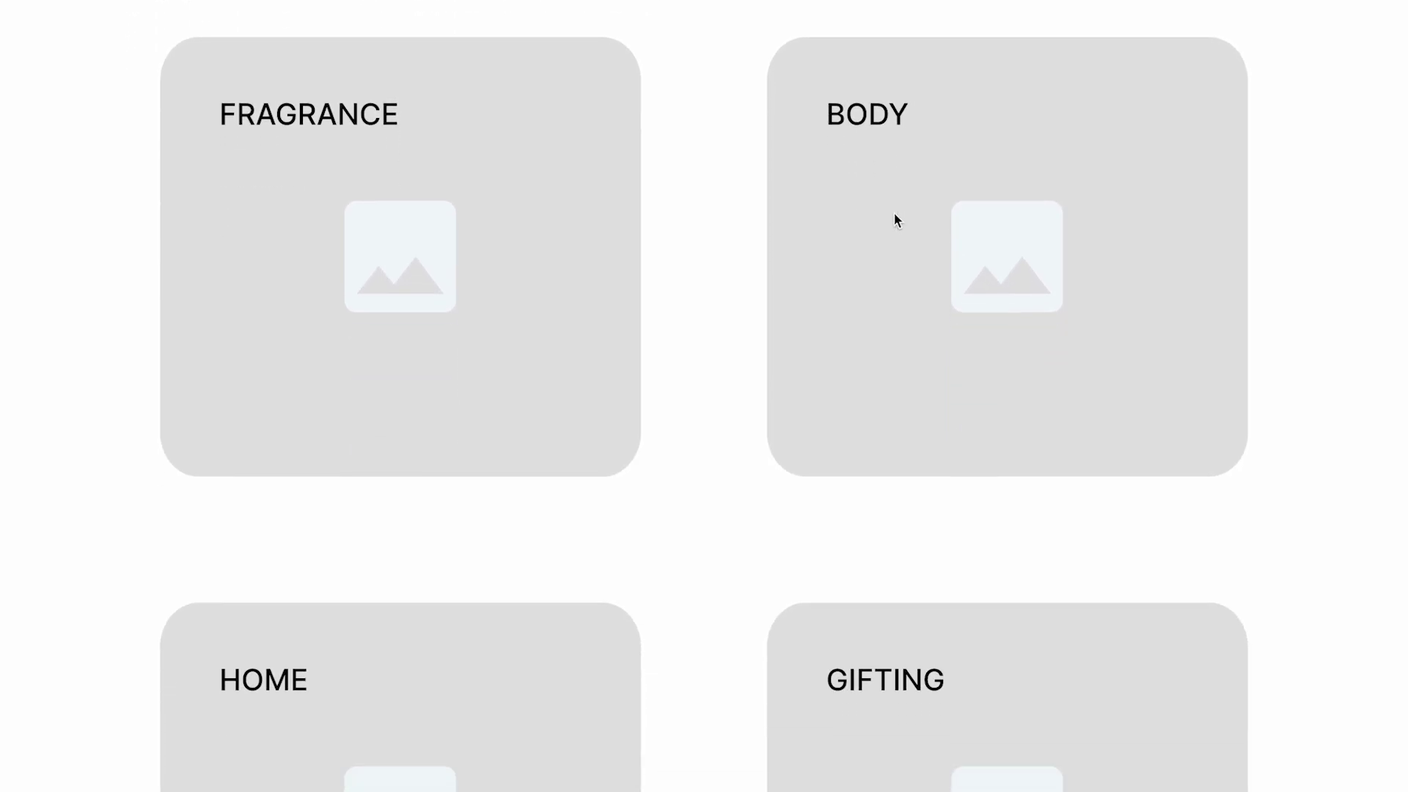
pyautogui.scroll(-4, 894, 214)
pyautogui.scroll(-4, 895, 213)
pyautogui.scroll(-3, 895, 213)
pyautogui.scroll(-4, 894, 214)
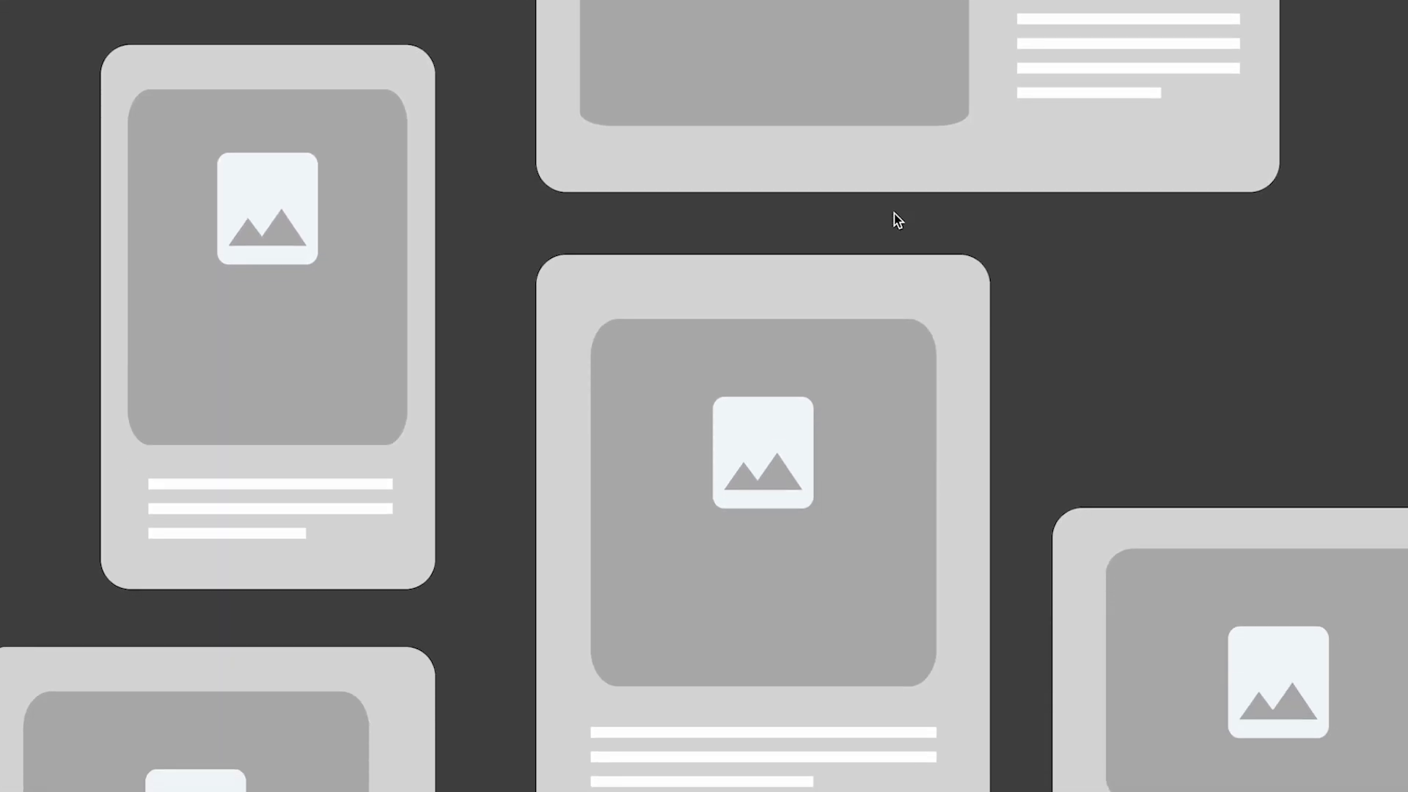
pyautogui.scroll(-6, 895, 213)
pyautogui.scroll(-3, 894, 213)
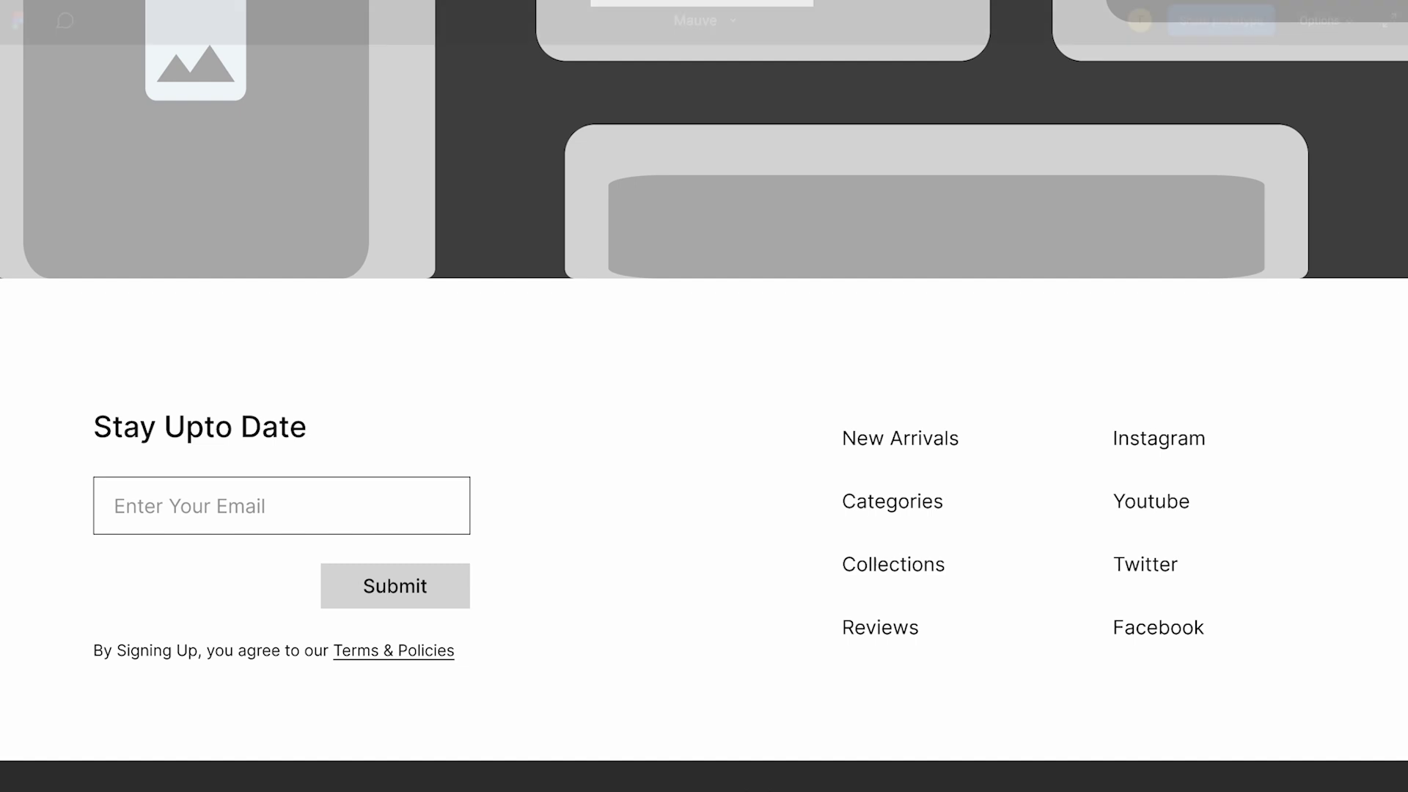